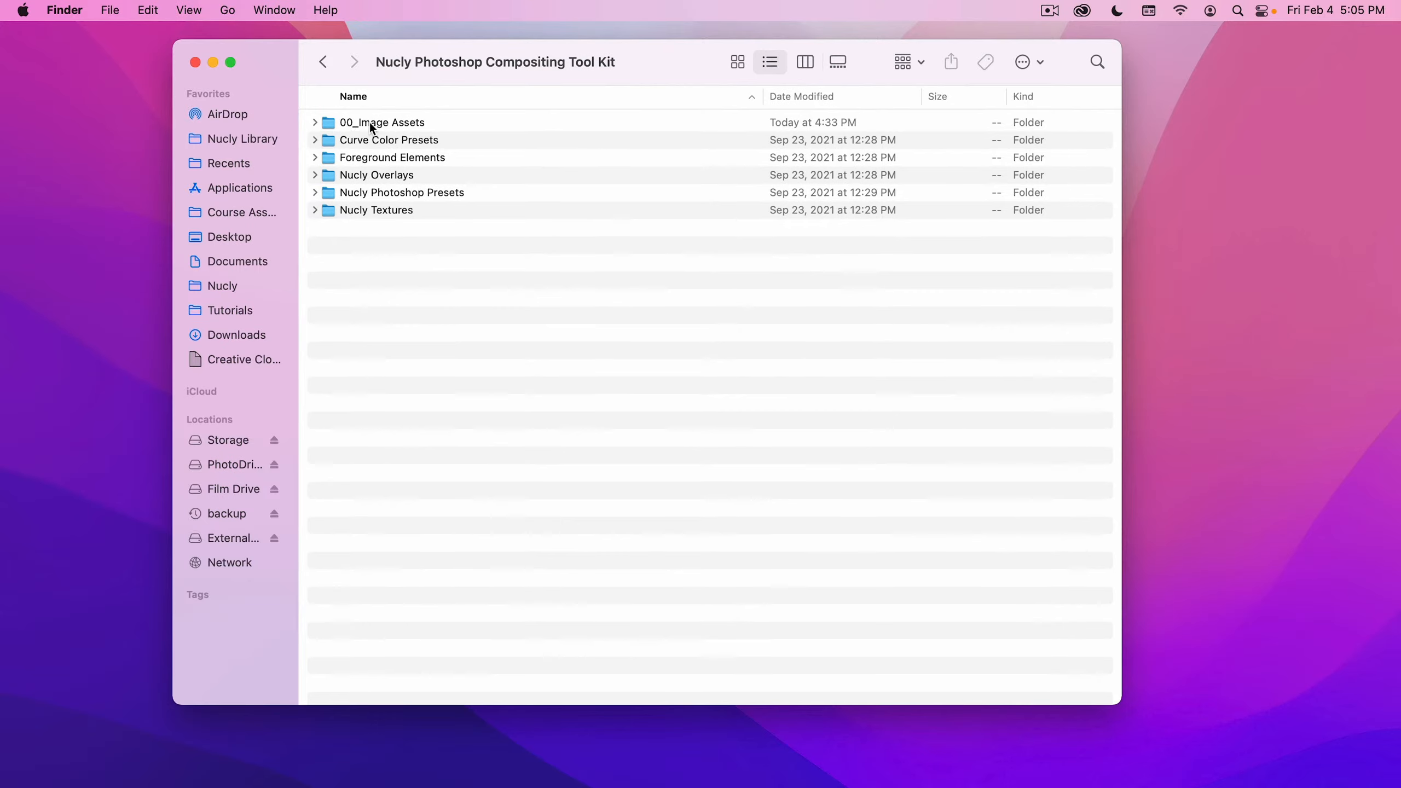
# - Expand the 00_Image Assets folder to view the image files it contains
pyautogui.click(370, 123)
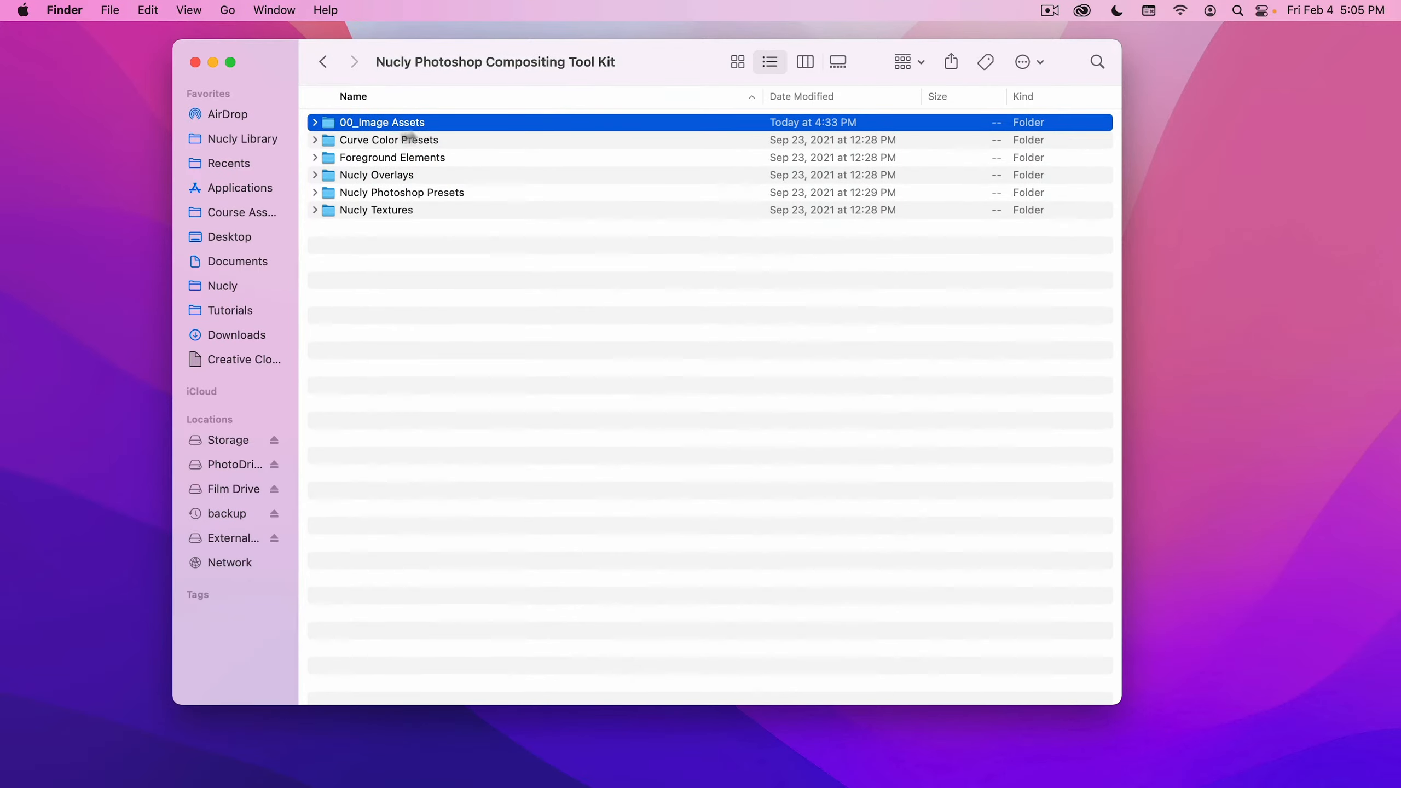
pyautogui.click(315, 123)
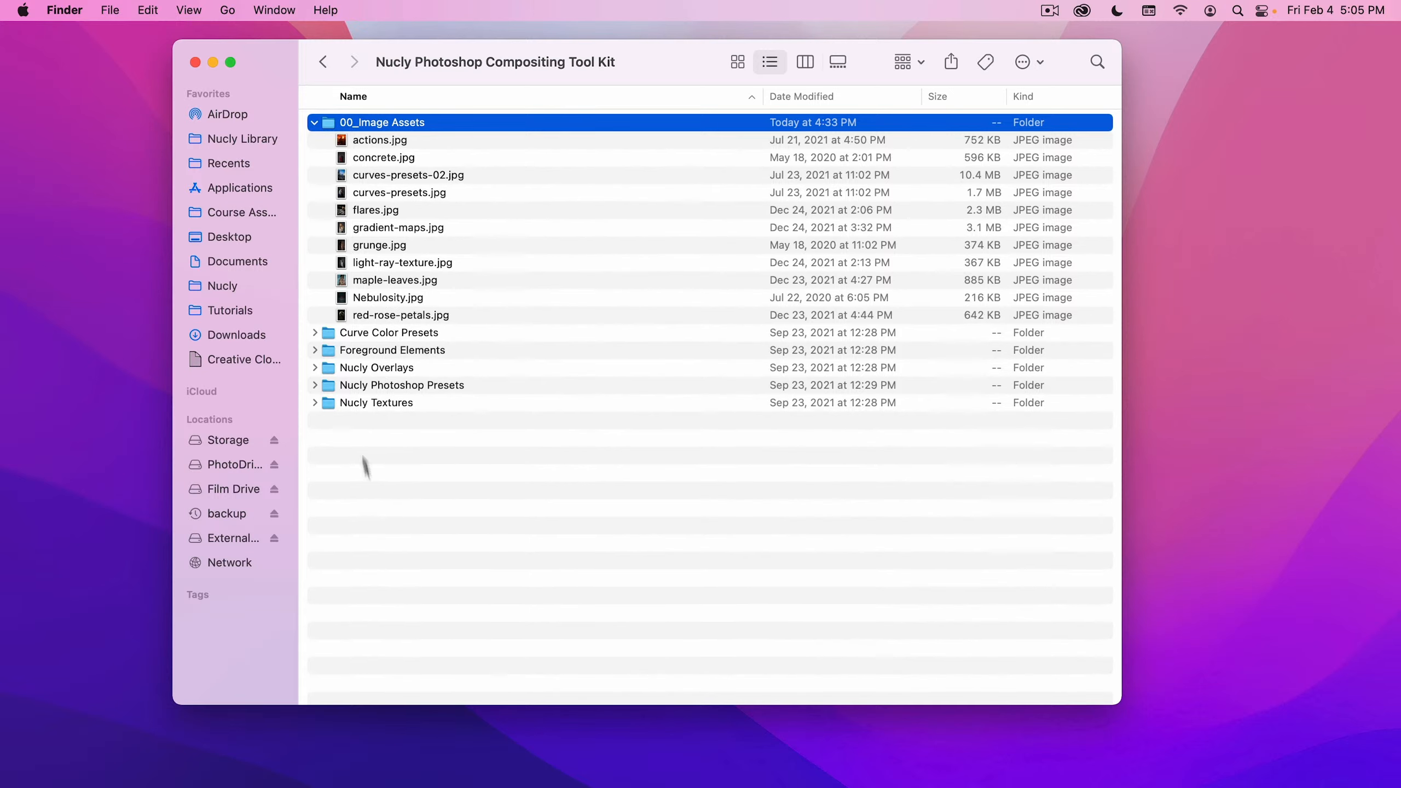
# - Switch to Photoshop and open actions.jpg from the 00_Image Assets folder of the Nucly Photoshop Compositing Tool Kit in Nucly Library
pyautogui.moveTo(435, 782)
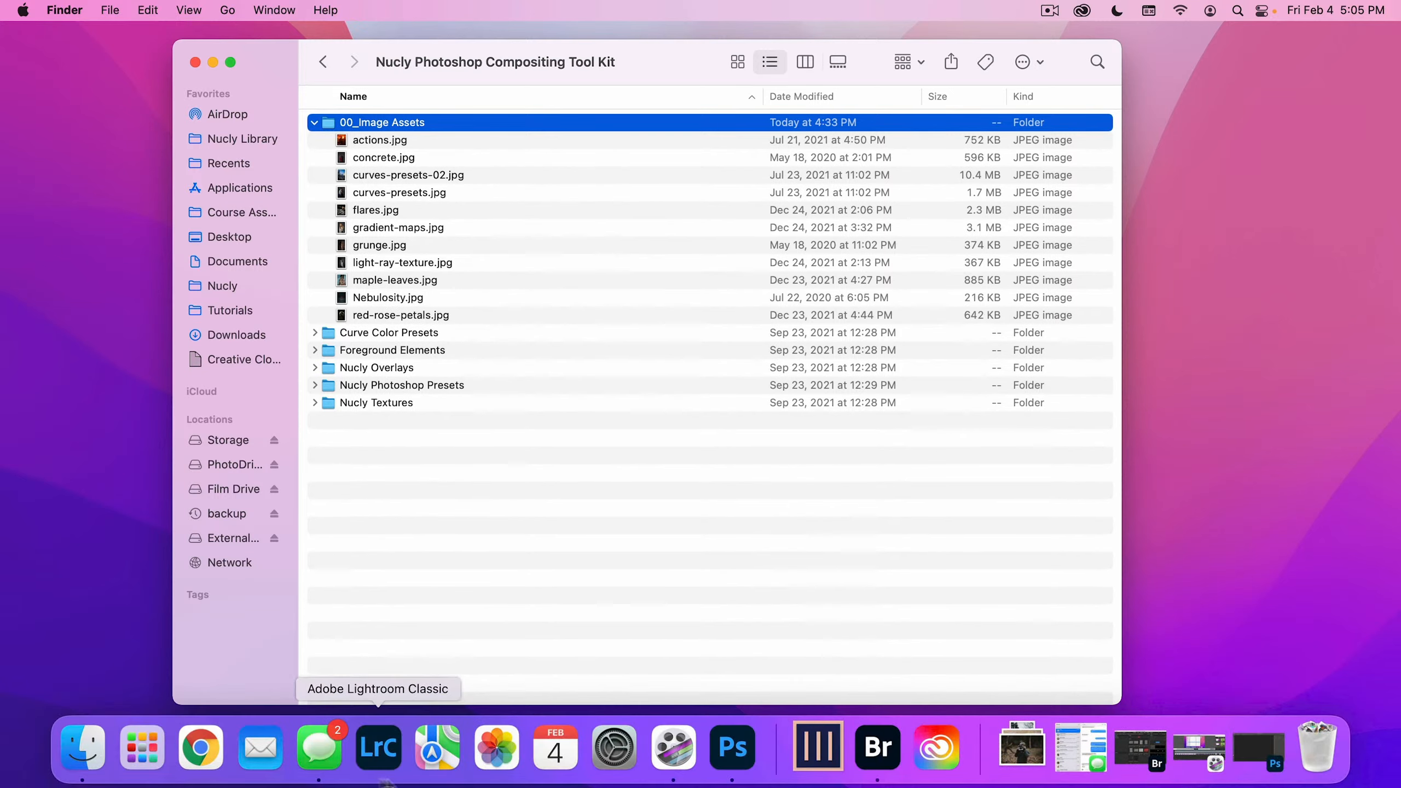
pyautogui.click(732, 748)
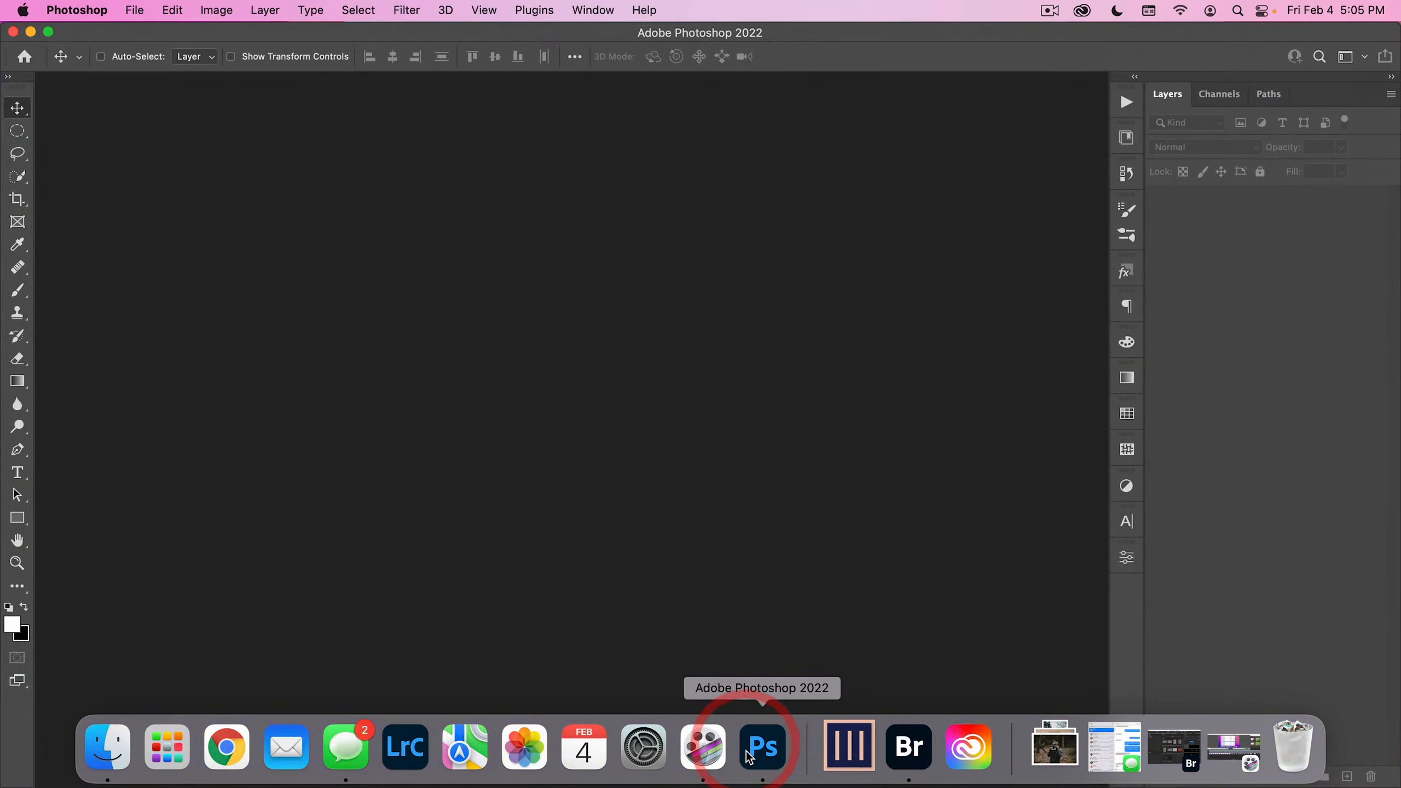
pyautogui.click(139, 14)
pyautogui.click(141, 50)
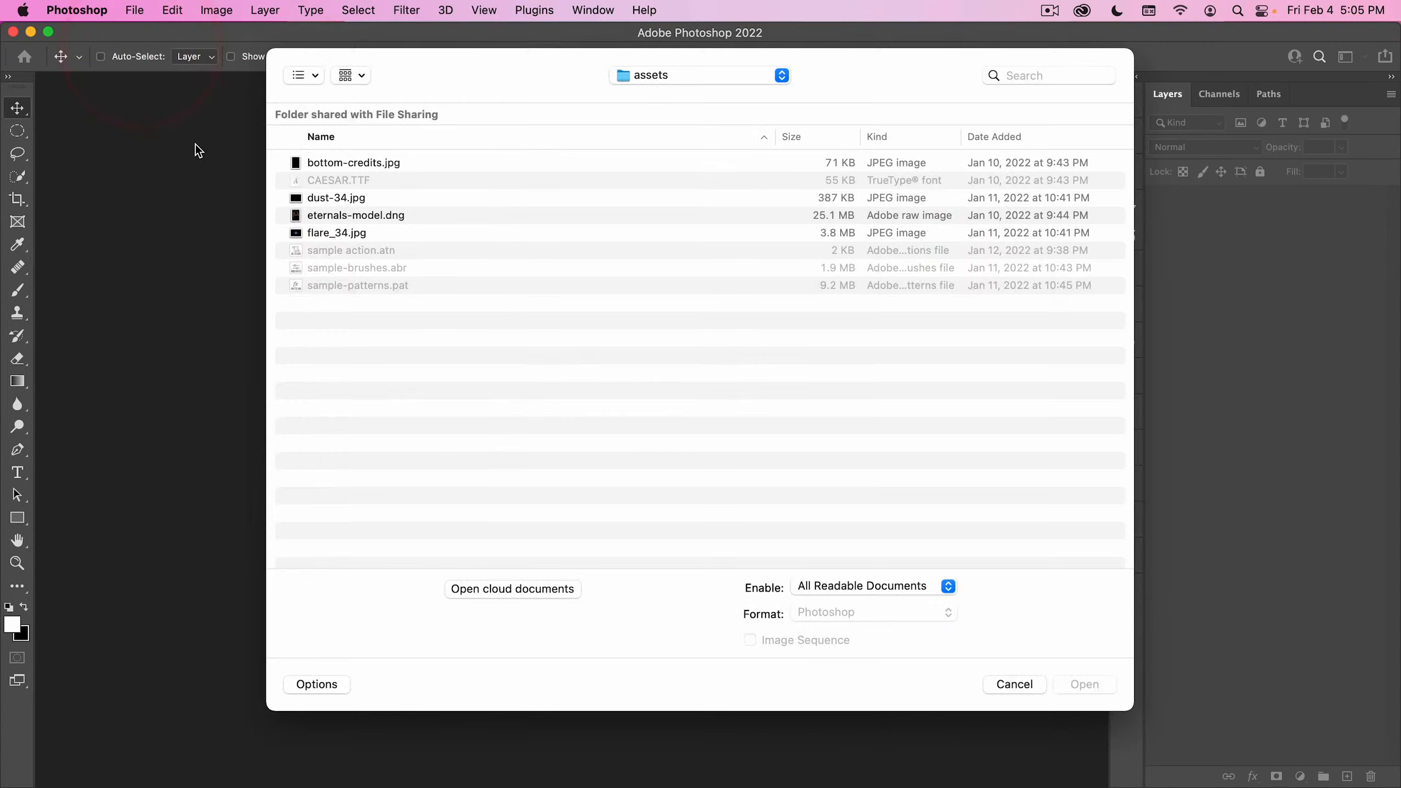
pyautogui.click(674, 75)
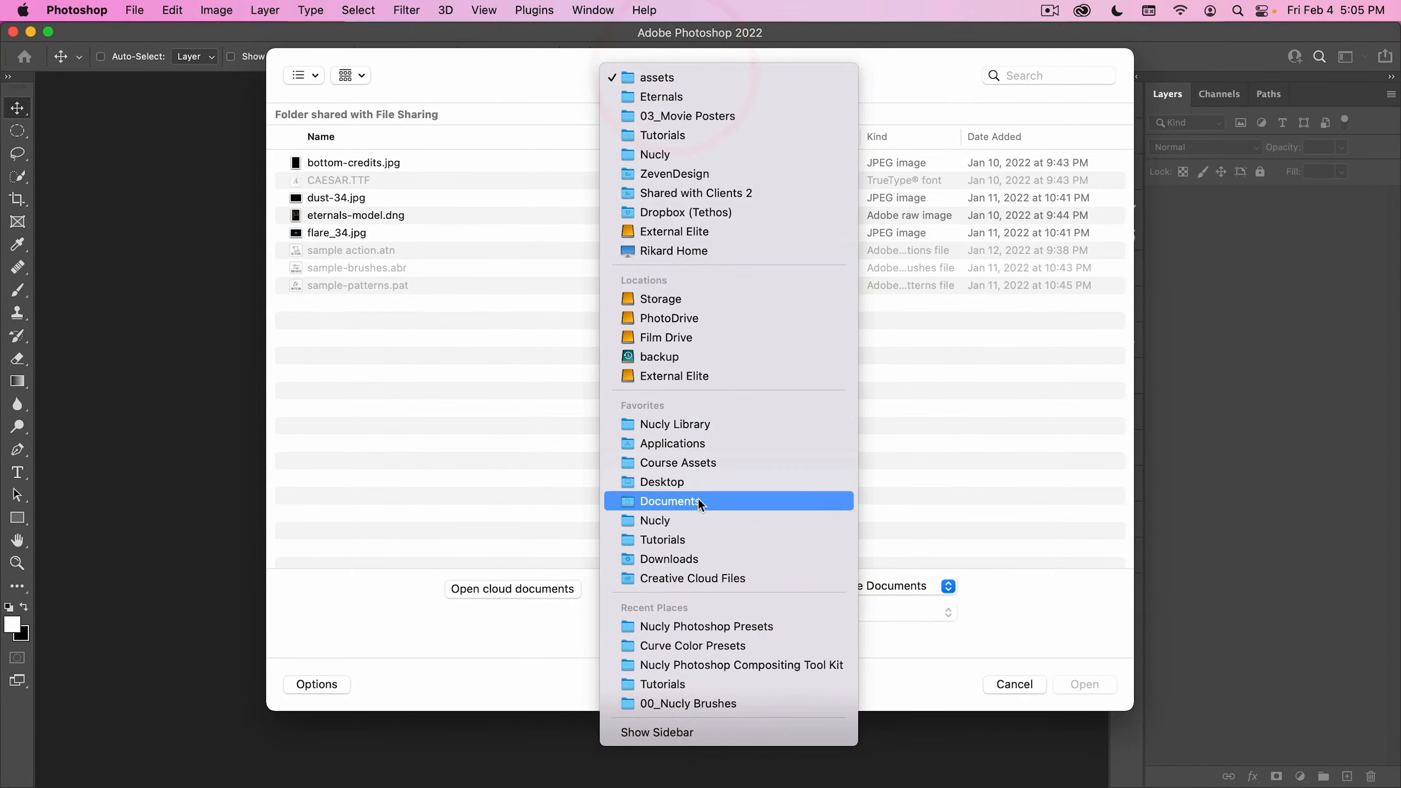
pyautogui.click(707, 427)
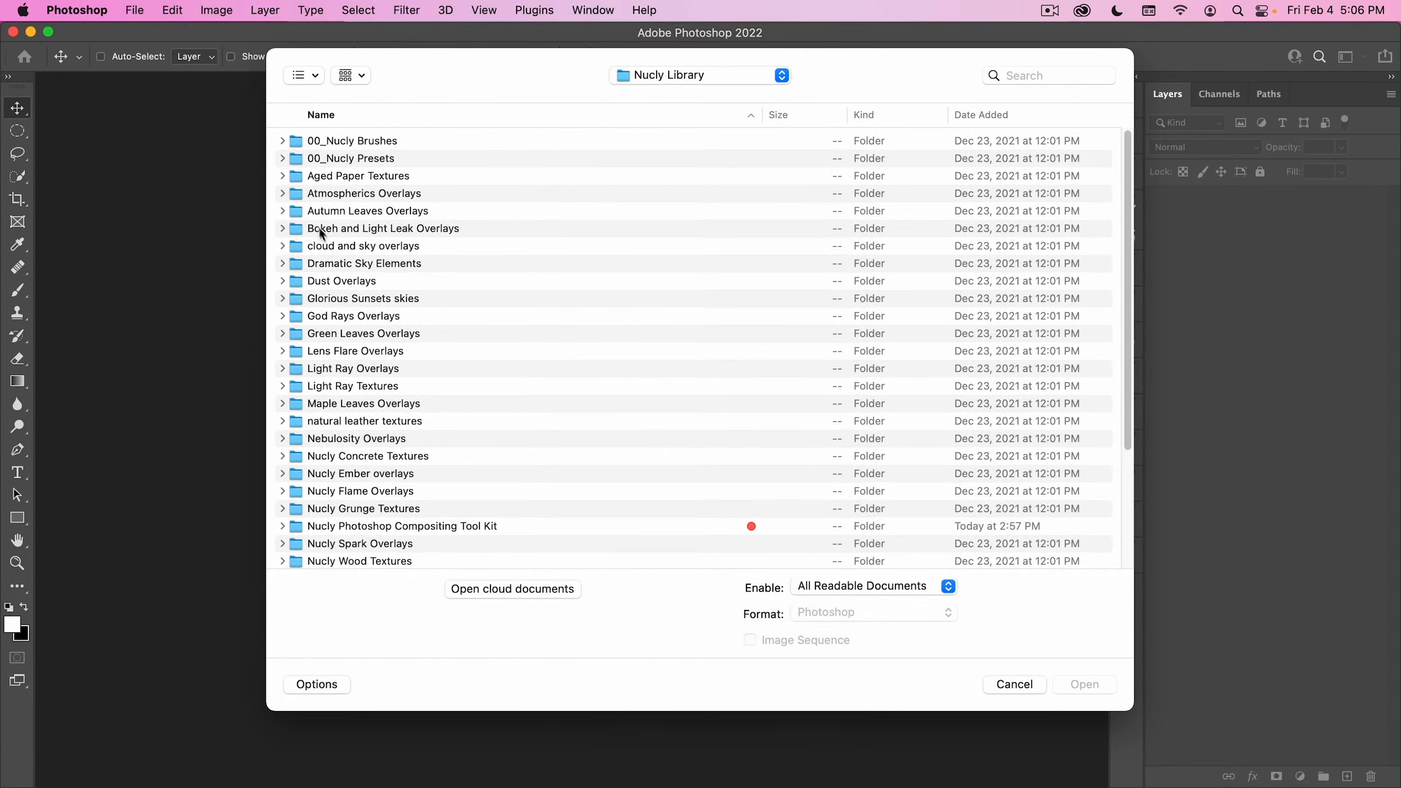
pyautogui.scroll(-10, 322, 234)
pyautogui.doubleClick(474, 284)
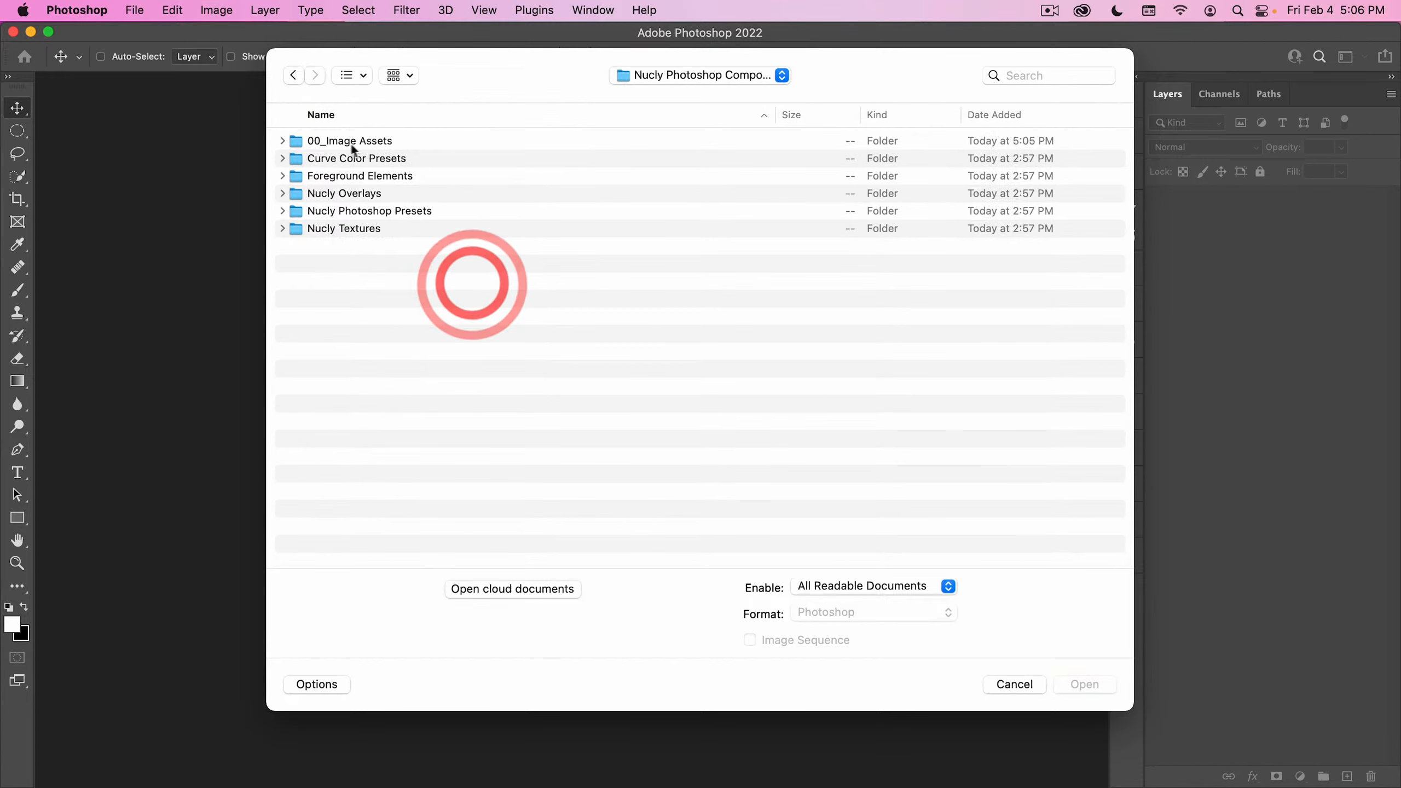
pyautogui.doubleClick(351, 144)
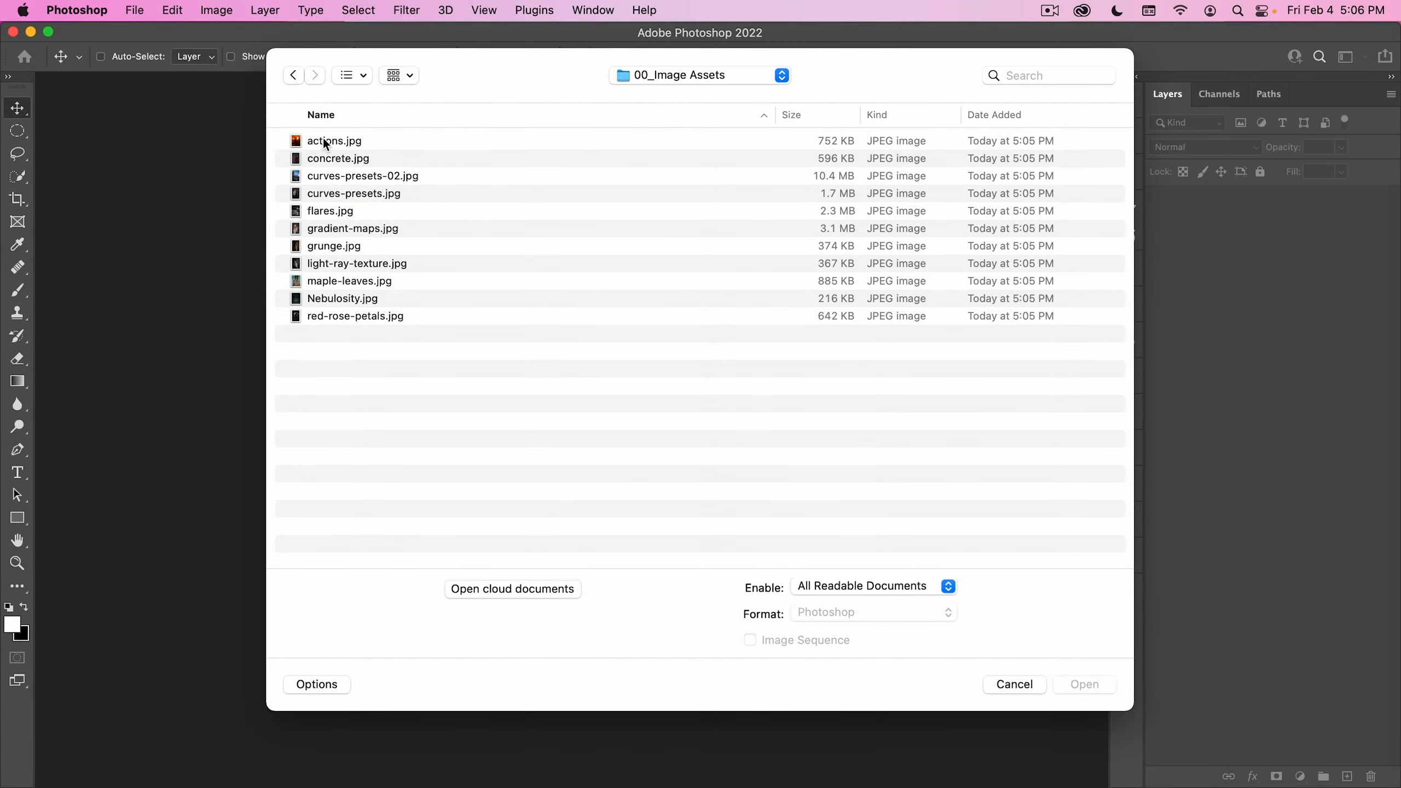
pyautogui.click(326, 142)
pyautogui.click(1084, 684)
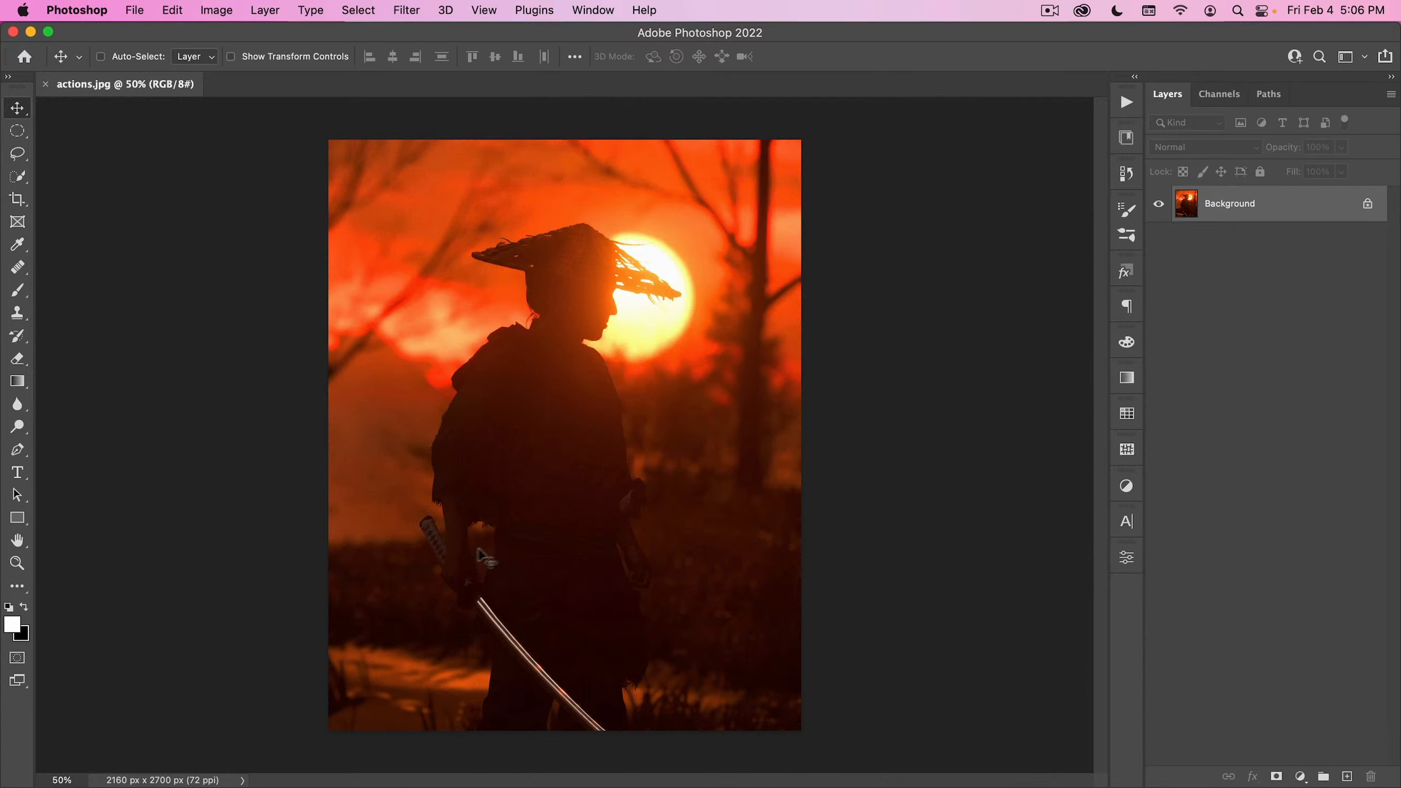
# - Start a path with the Pen tool in Path mode, placing the first anchor where the sword blade meets the hilt
pyautogui.press('space')
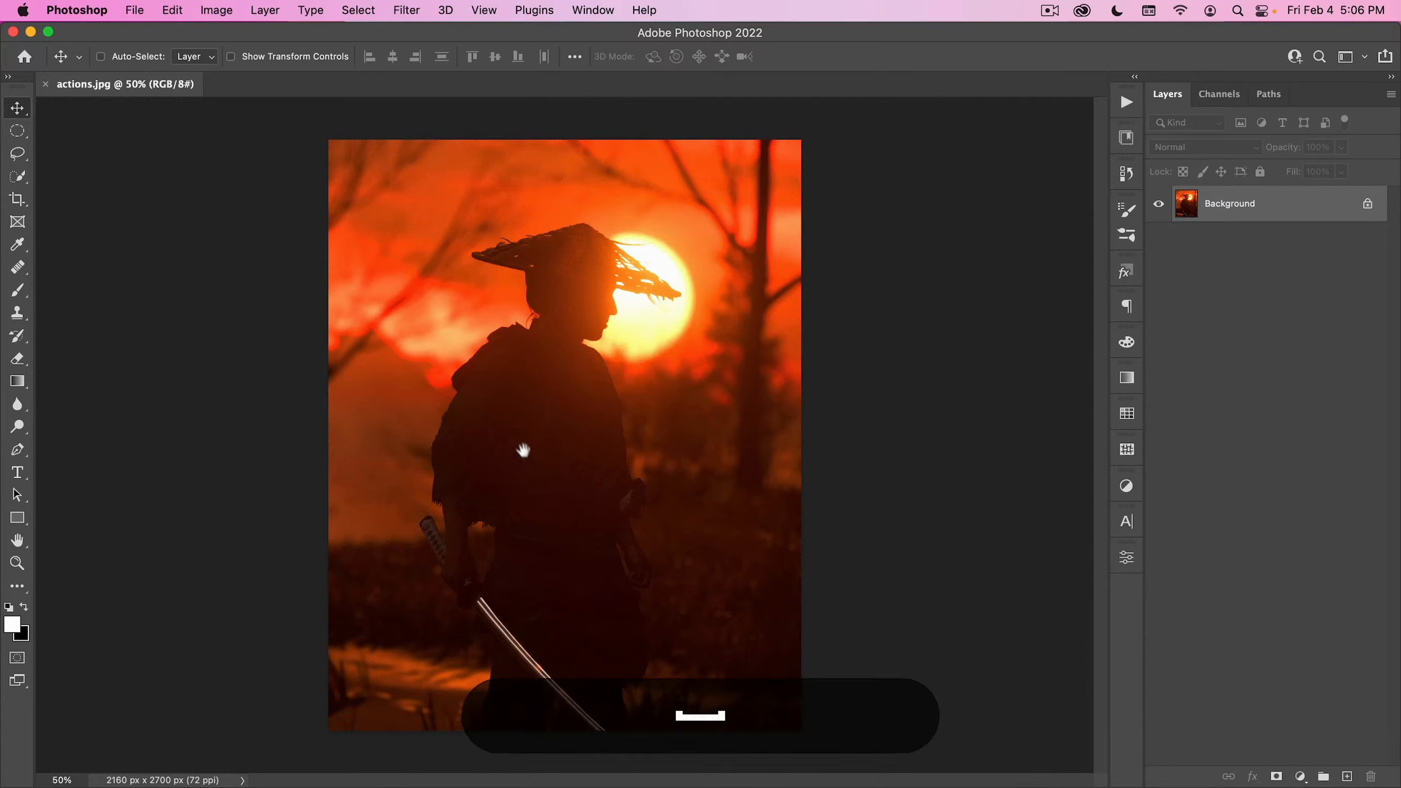
pyautogui.moveTo(523, 451); pyautogui.dragTo(518, 425)
pyautogui.keyDown('super'); pyautogui.moveTo(538, 645); pyautogui.dragTo(641, 407); pyautogui.keyUp('super')
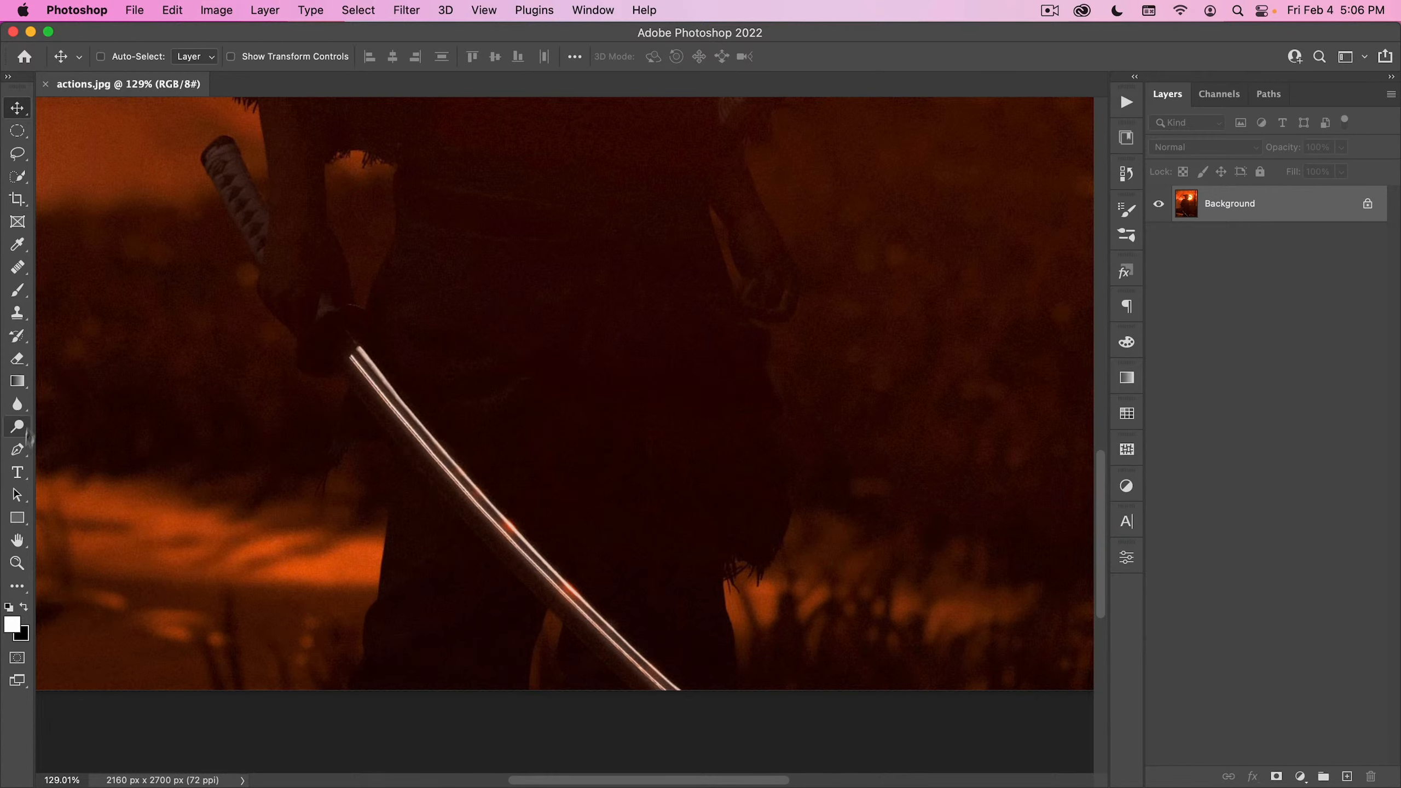
pyautogui.click(17, 449)
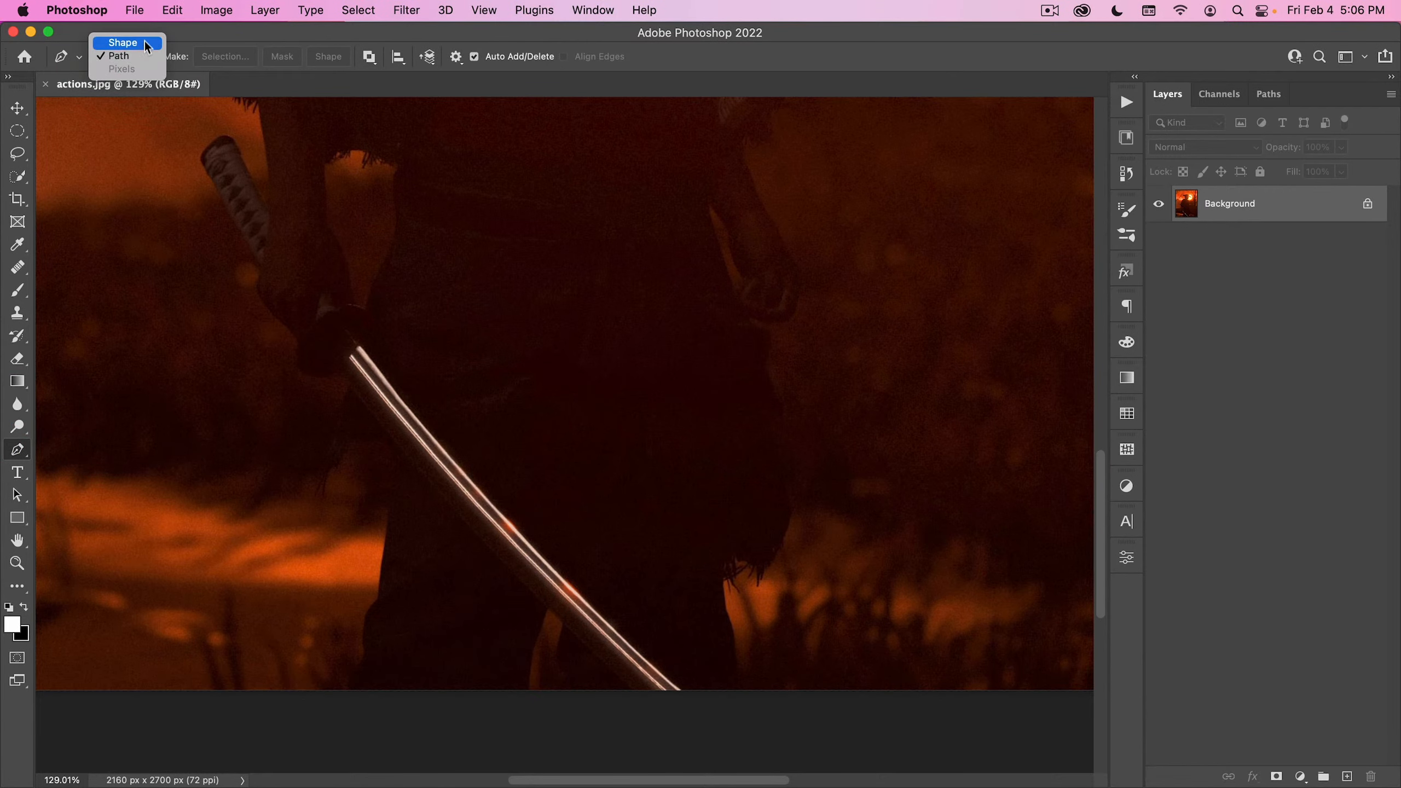
pyautogui.click(143, 59)
pyautogui.press('super+space')
pyautogui.moveTo(357, 352); pyautogui.dragTo(421, 324)
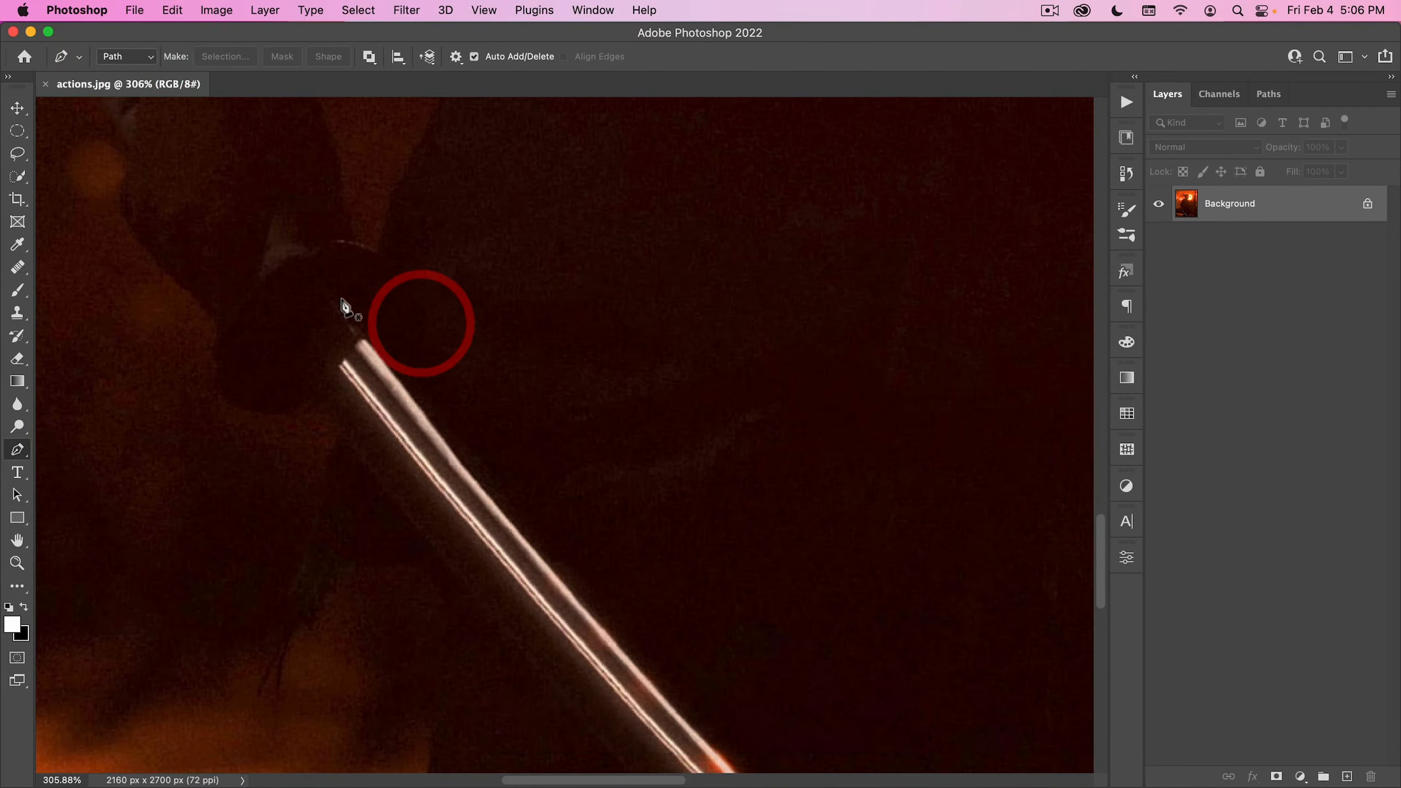
pyautogui.press('super+space')
pyautogui.moveTo(560, 394); pyautogui.dragTo(525, 432)
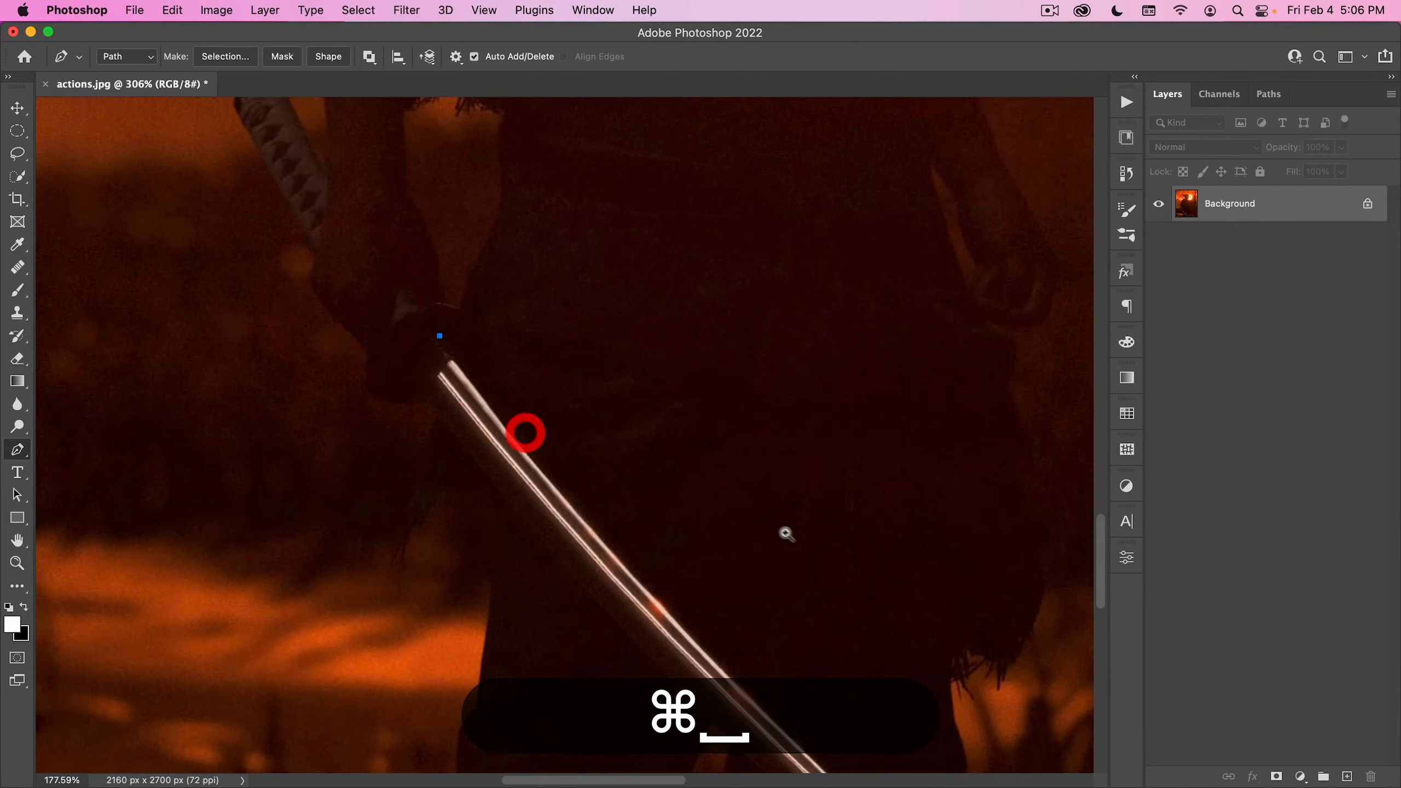
# - Curve the path along the blade's upper edge to the image's bottom border and remove the end anchor's outgoing handle
pyautogui.press('space')
pyautogui.moveTo(786, 532); pyautogui.dragTo(606, 262)
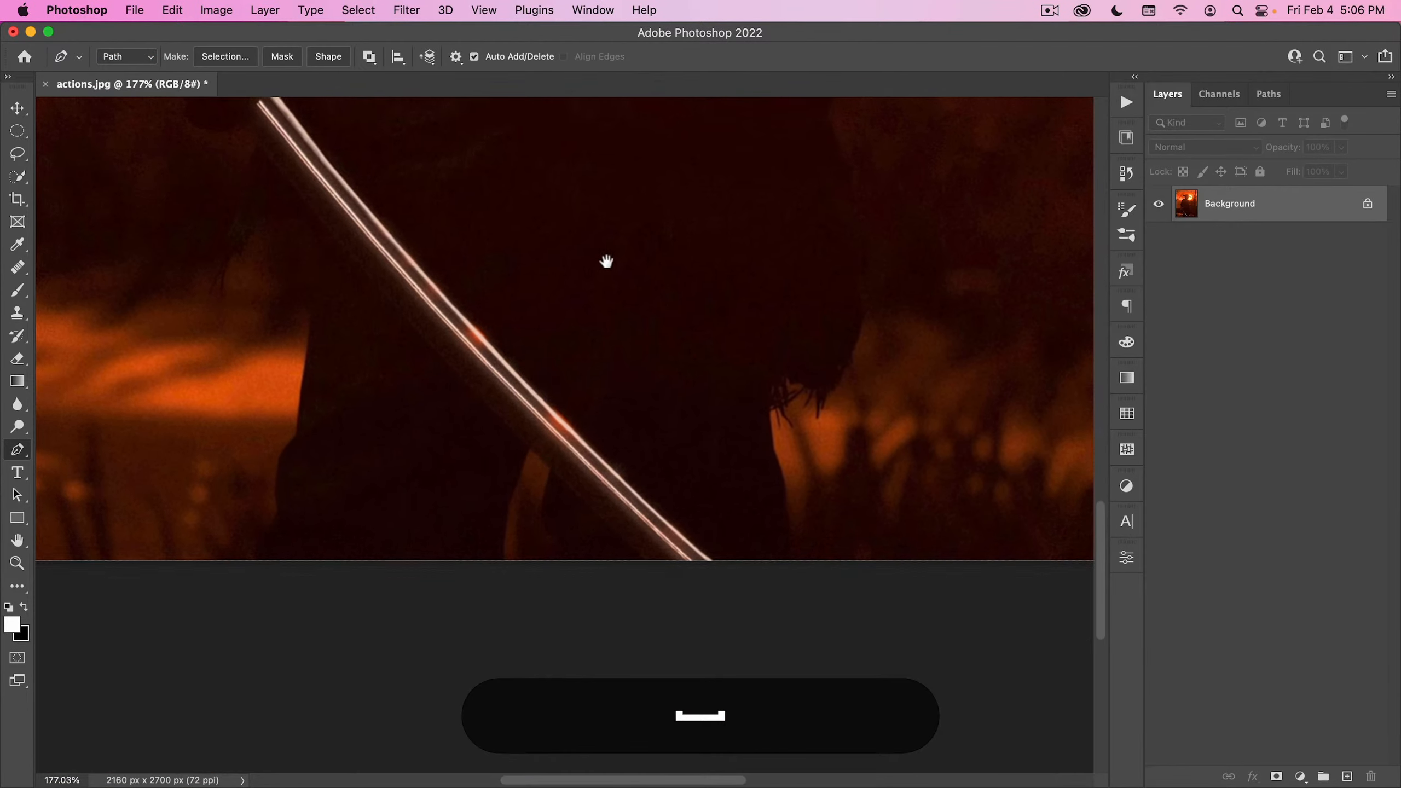
pyautogui.click(715, 562)
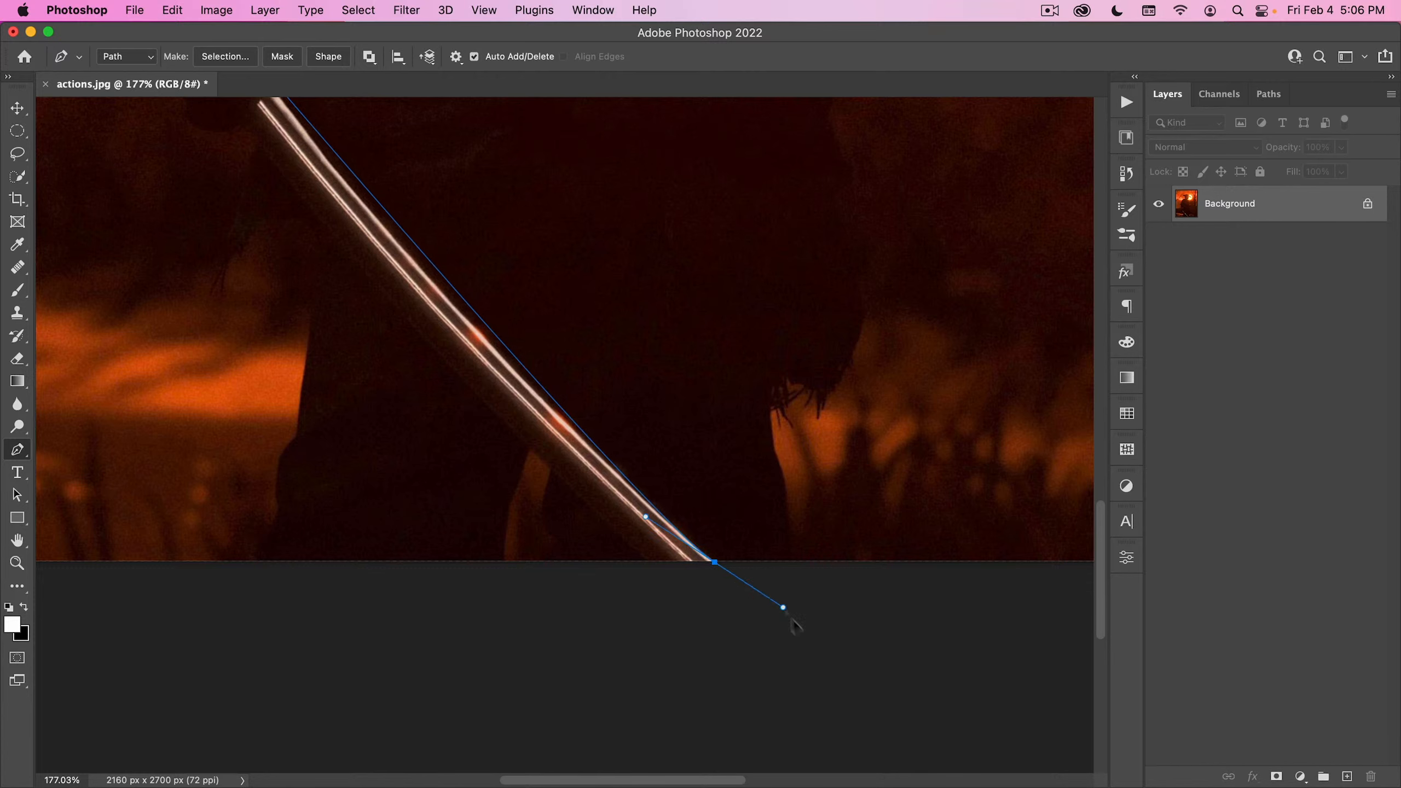
pyautogui.moveTo(914, 727)
pyautogui.mouseDown()
pyautogui.moveTo(516, 391)
pyautogui.moveTo(516, 408)
pyautogui.moveTo(445, 331)
pyautogui.mouseUp()
pyautogui.press('super')
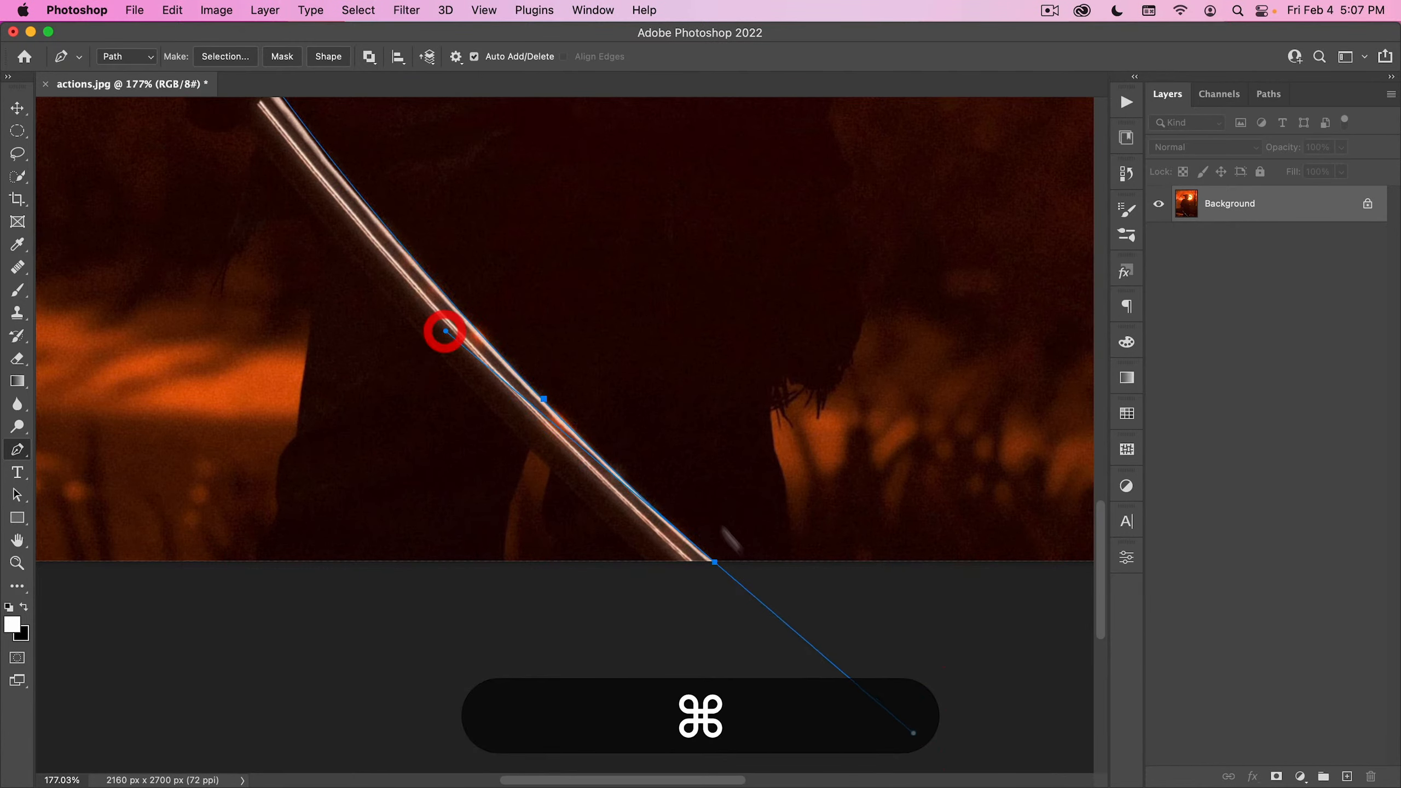
pyautogui.keyDown('alt'); pyautogui.click(715, 562); pyautogui.keyUp('alt')
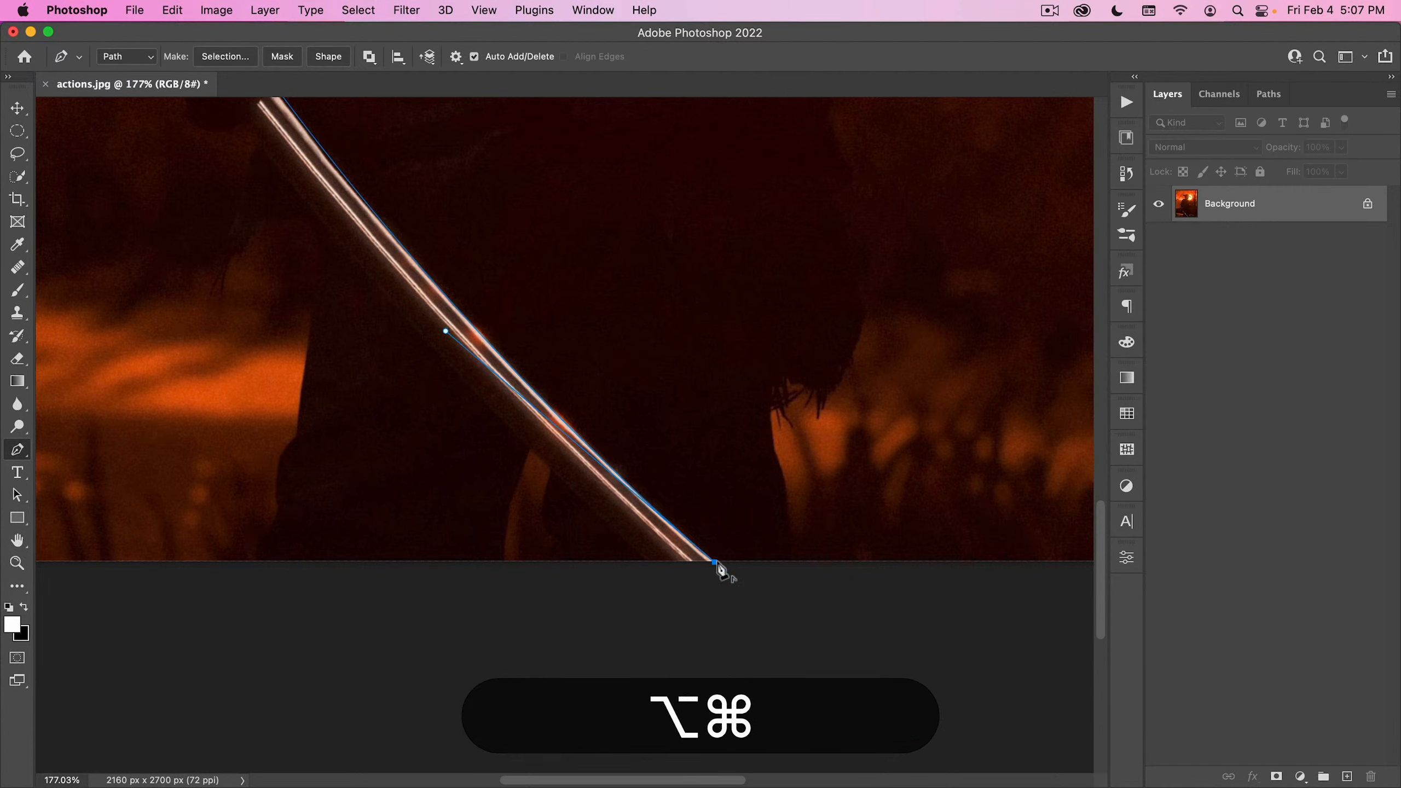
# - Trace the blade's lower edge back to the hilt with a curved segment and close the path around the blade
pyautogui.click(646, 562)
pyautogui.moveTo(341, 303); pyautogui.dragTo(626, 538)
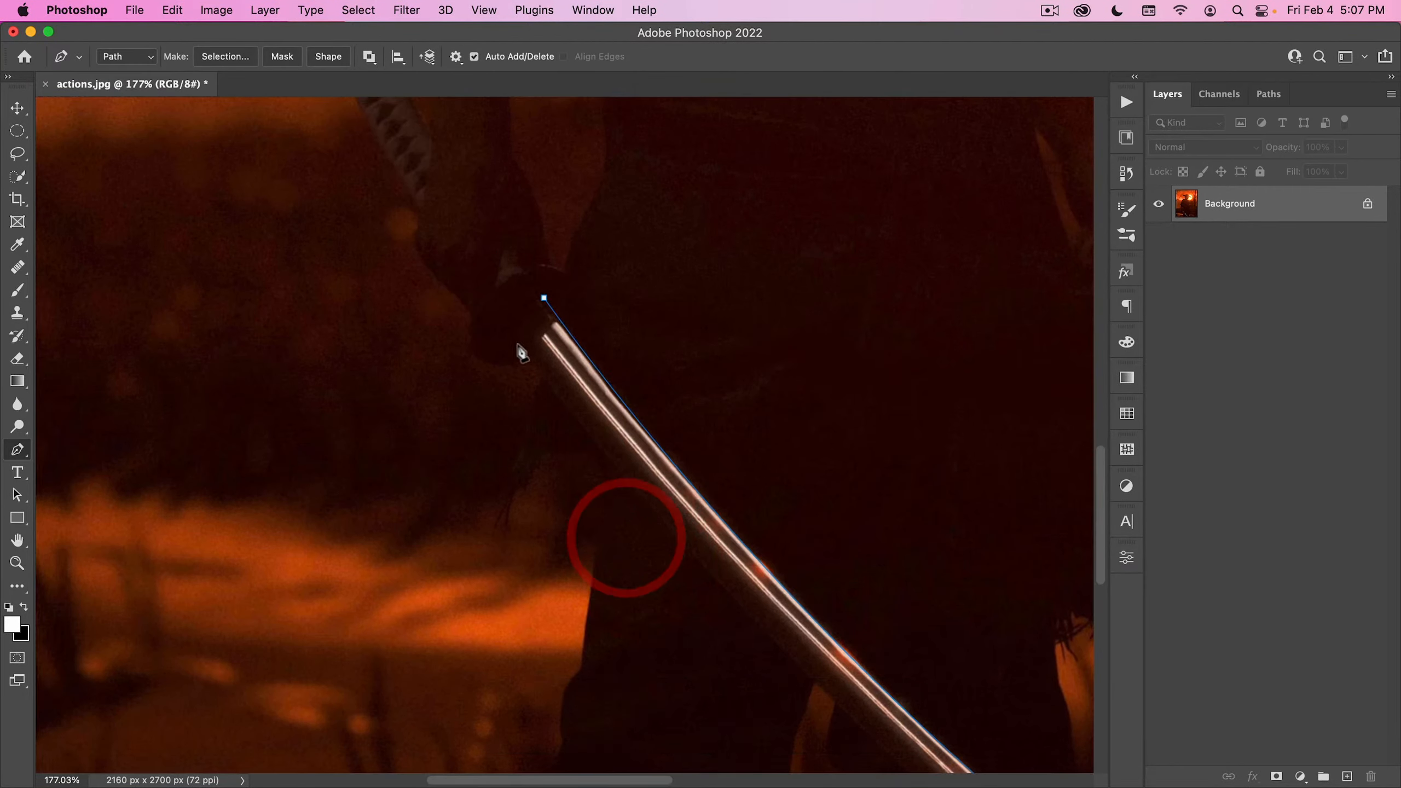
pyautogui.moveTo(516, 343); pyautogui.dragTo(497, 315)
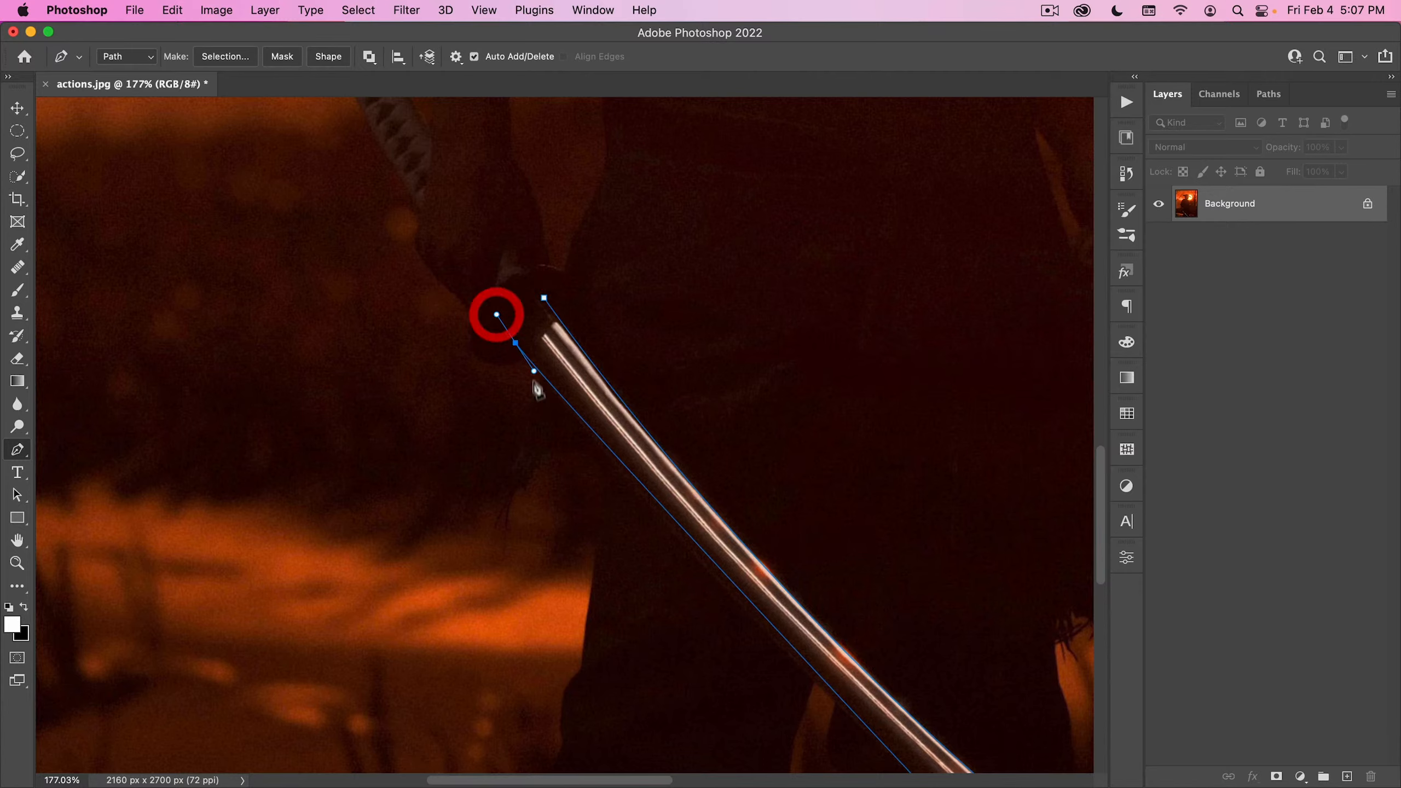
pyautogui.moveTo(593, 382); pyautogui.dragTo(664, 527)
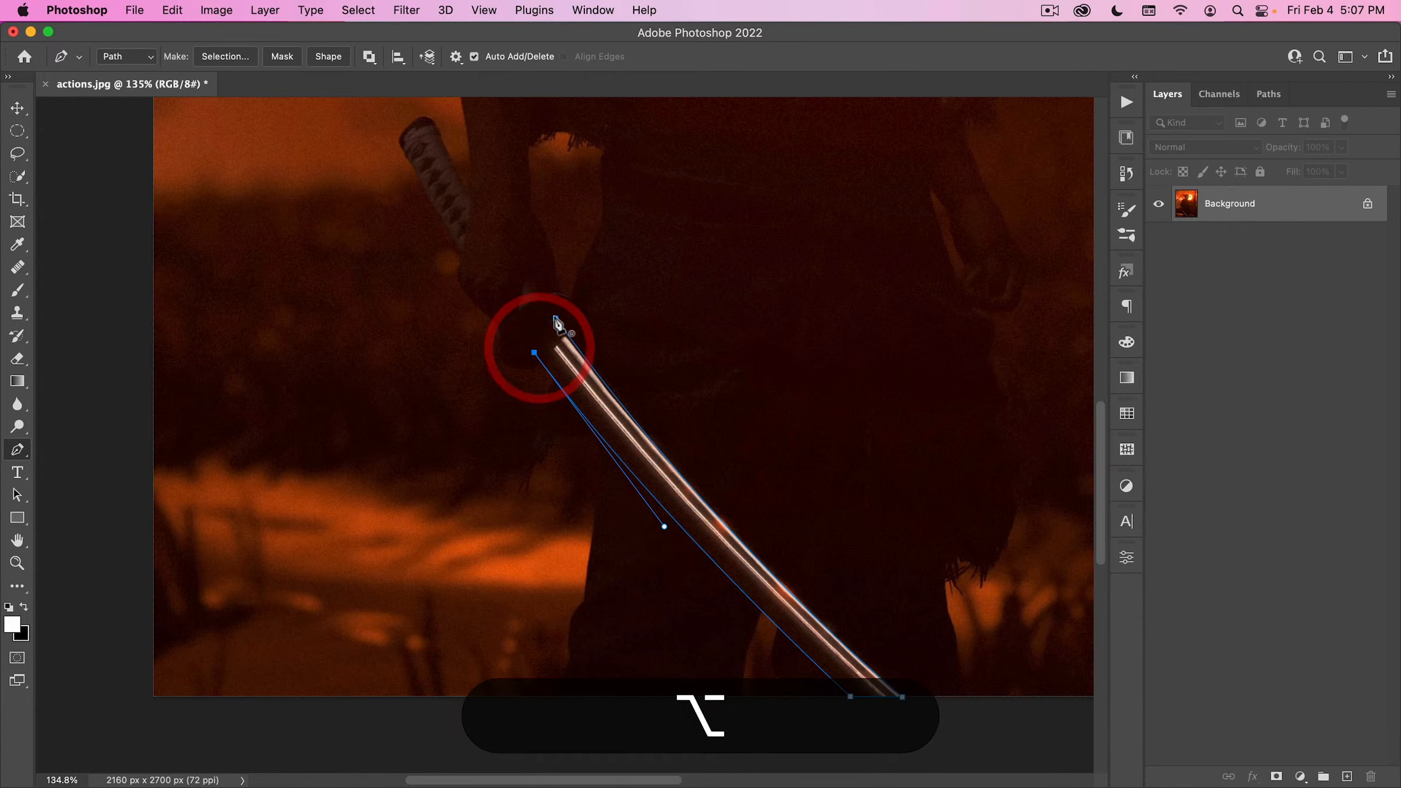
pyautogui.moveTo(556, 318); pyautogui.dragTo(588, 288)
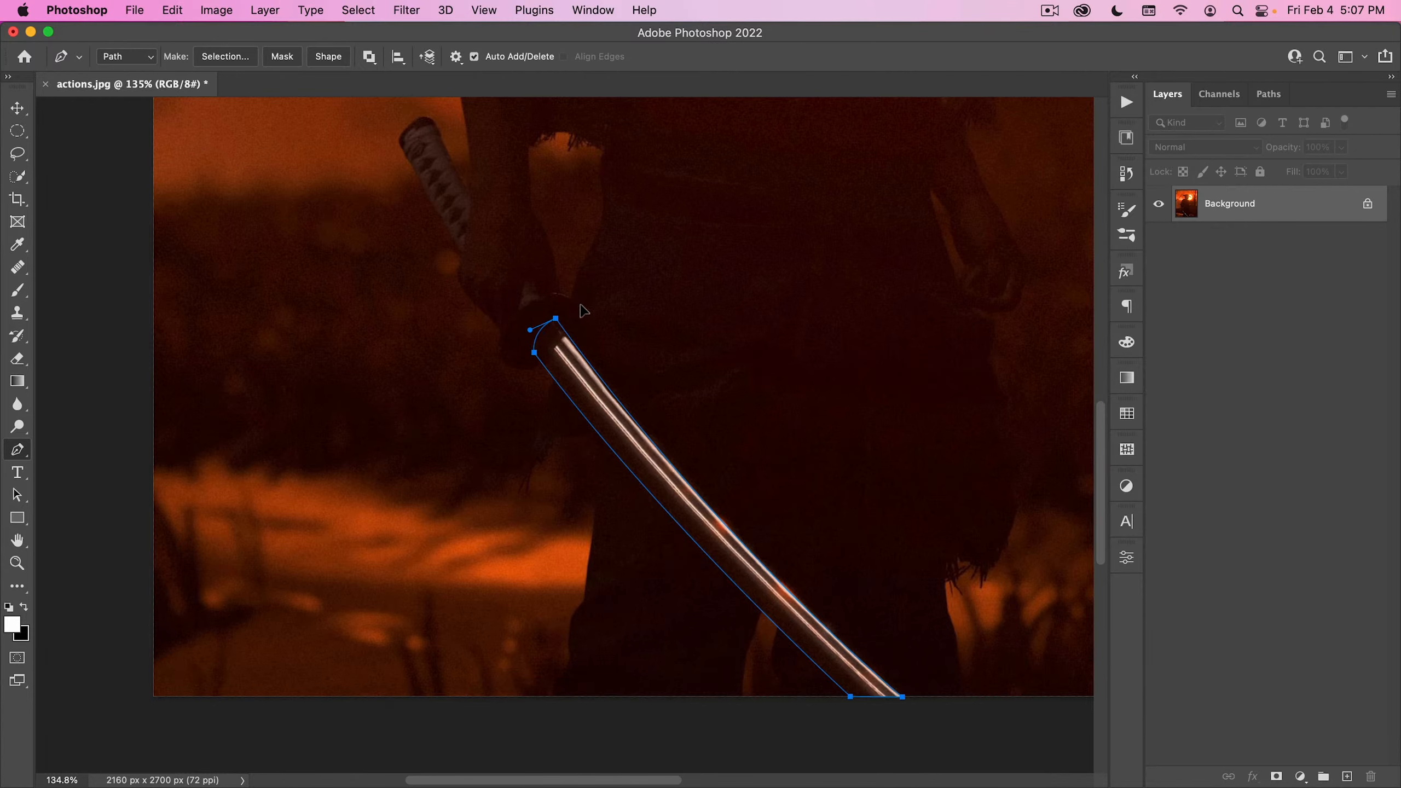
# - Convert the blade path into a new anti-aliased selection with a 0.5 pixel feather radius
pyautogui.rightClick(589, 360)
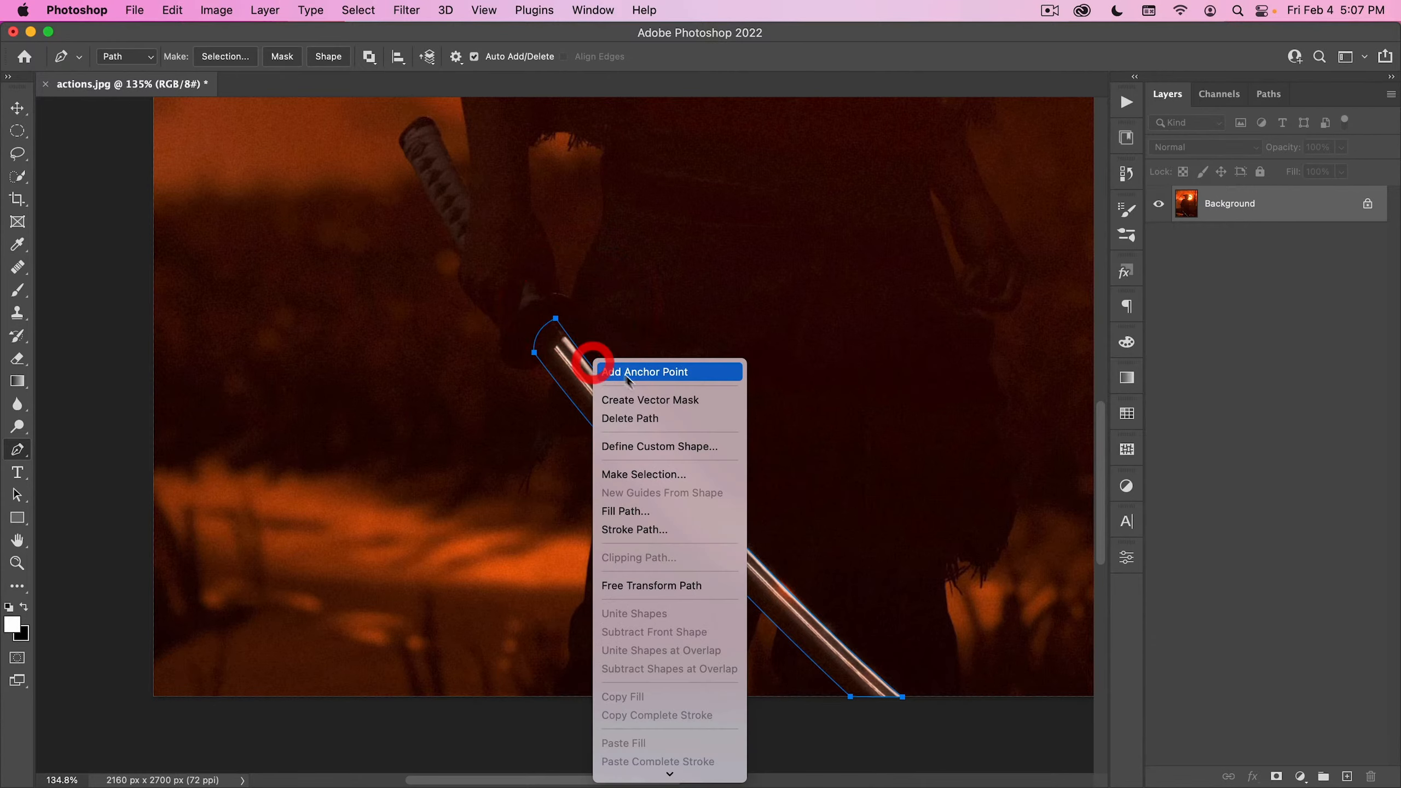
pyautogui.click(644, 476)
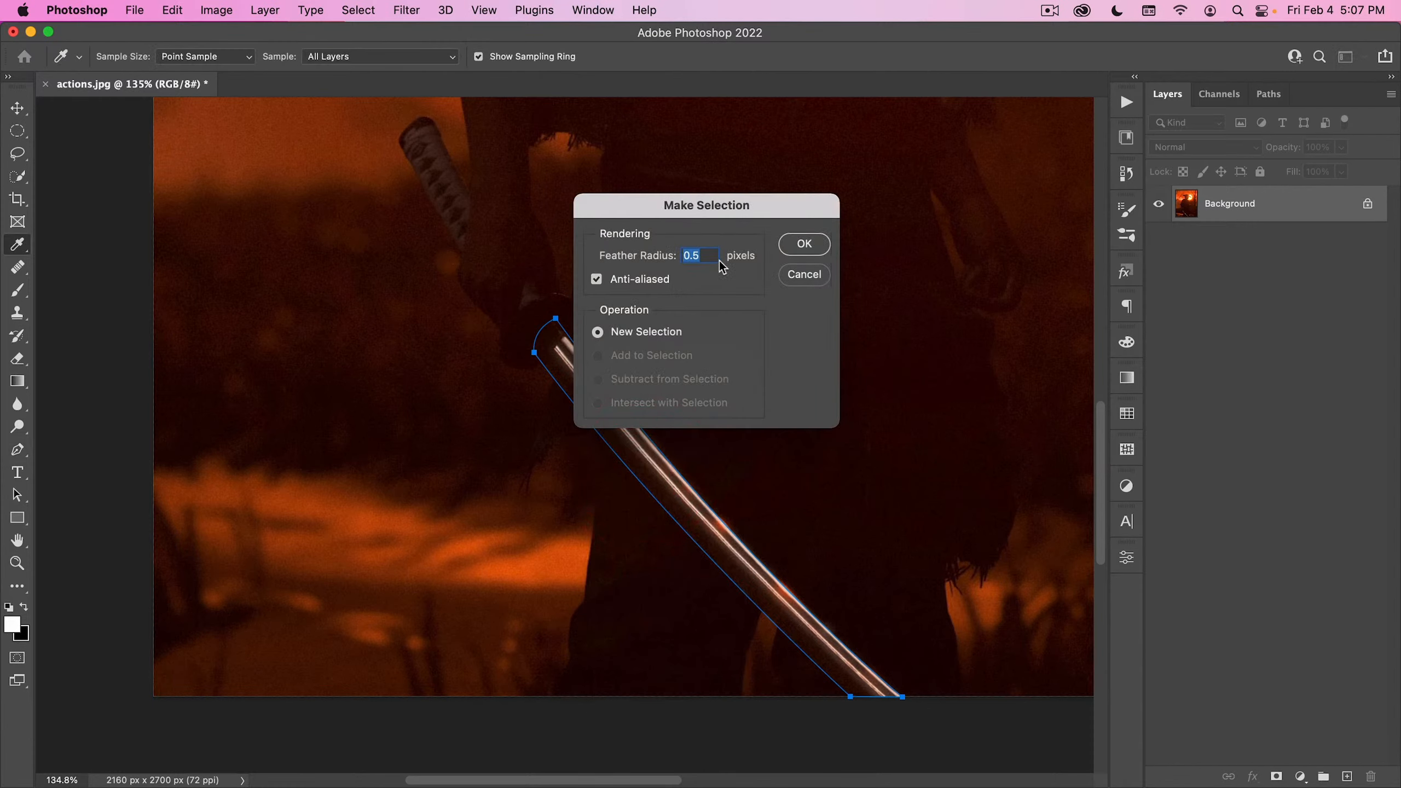
pyautogui.press('Return')
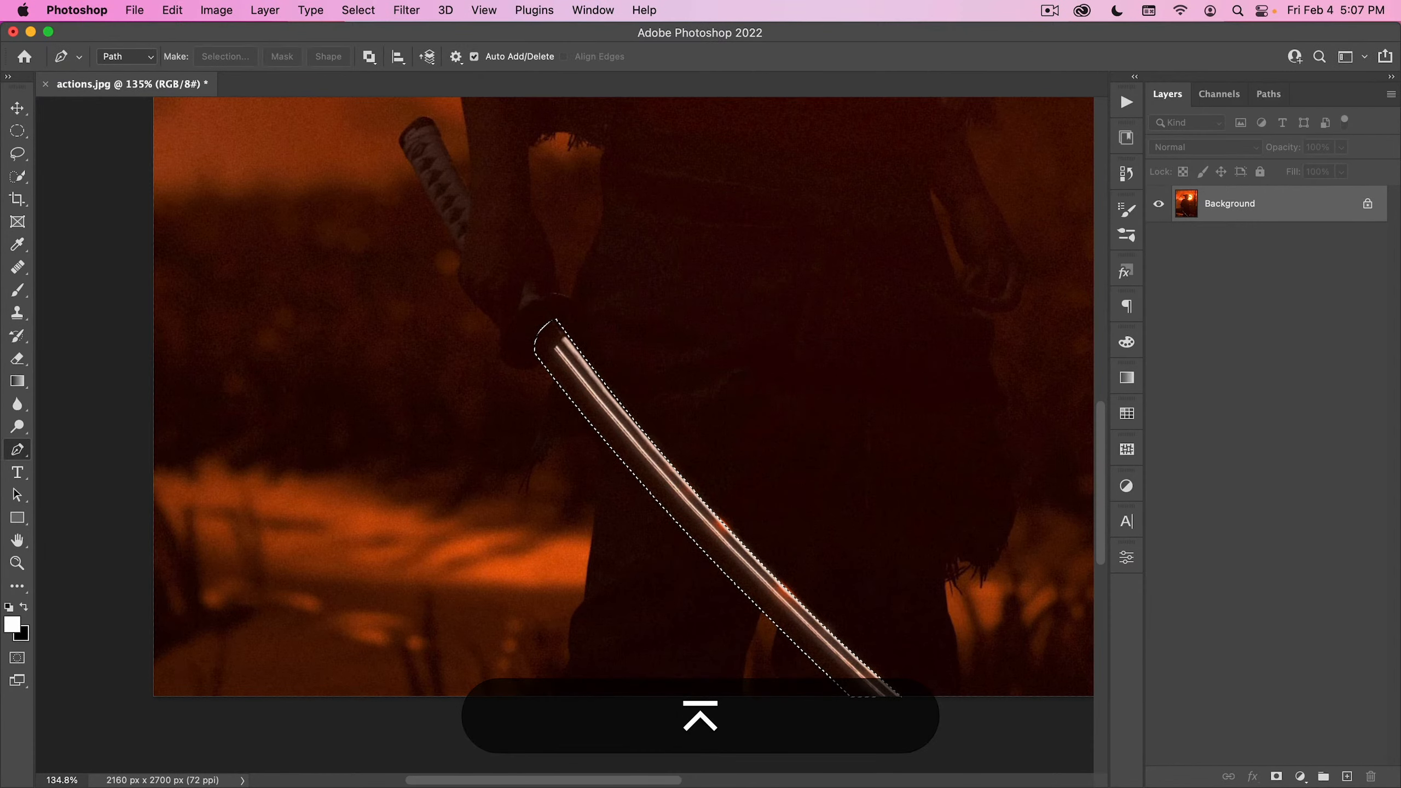
# - Add a new layer above the Background and name it glow
pyautogui.click(1347, 777)
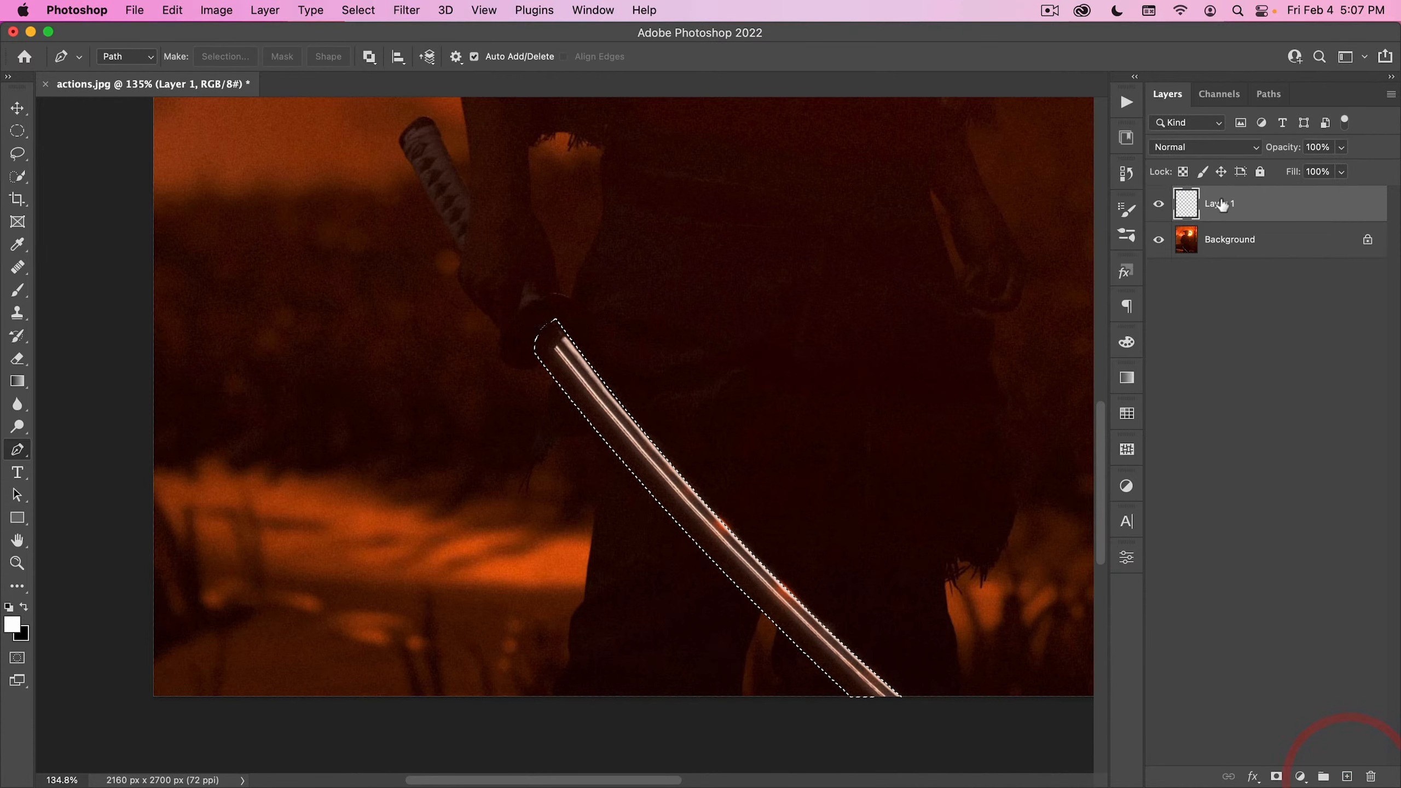
pyautogui.click(1219, 207)
pyautogui.doubleClick(1219, 204)
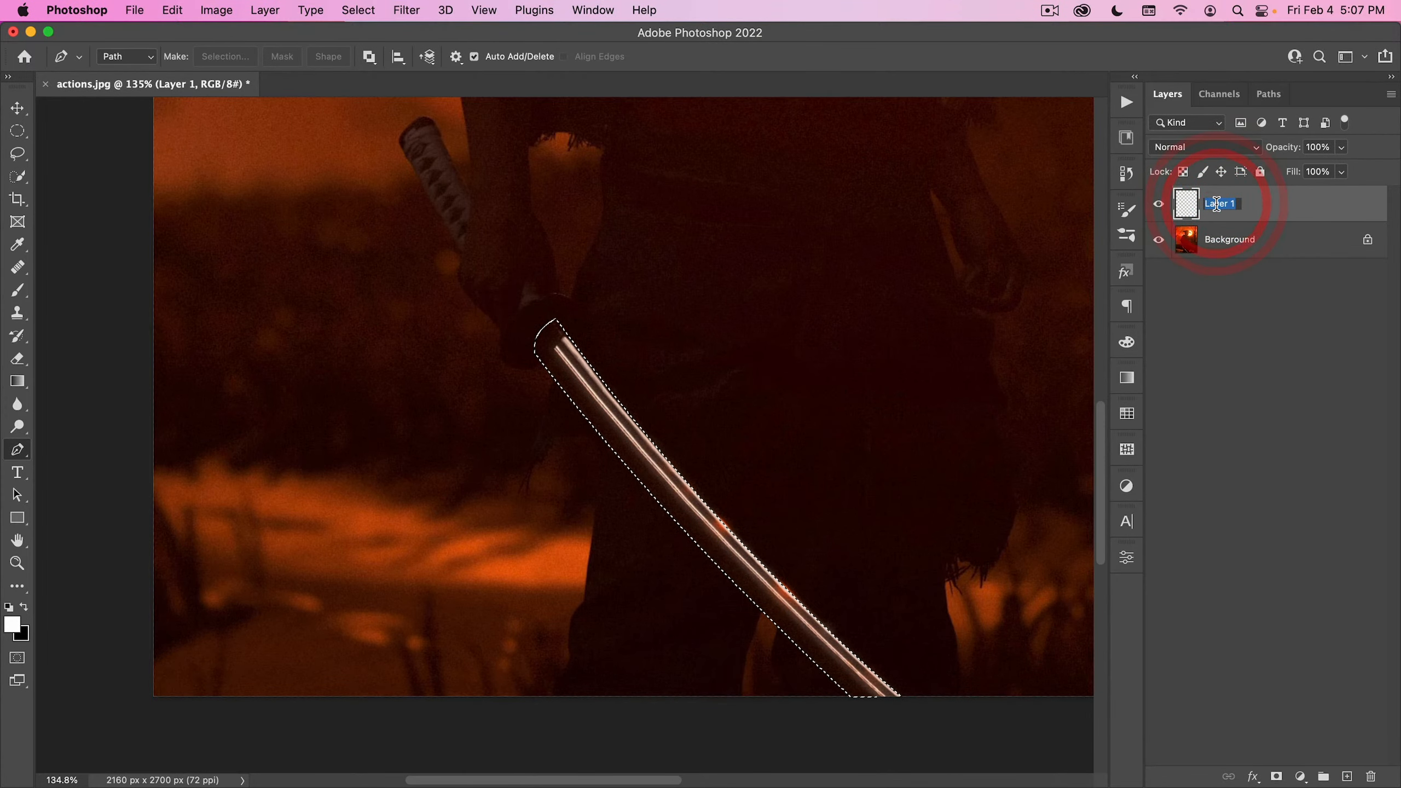
pyautogui.write('glow')
pyautogui.press('Return')
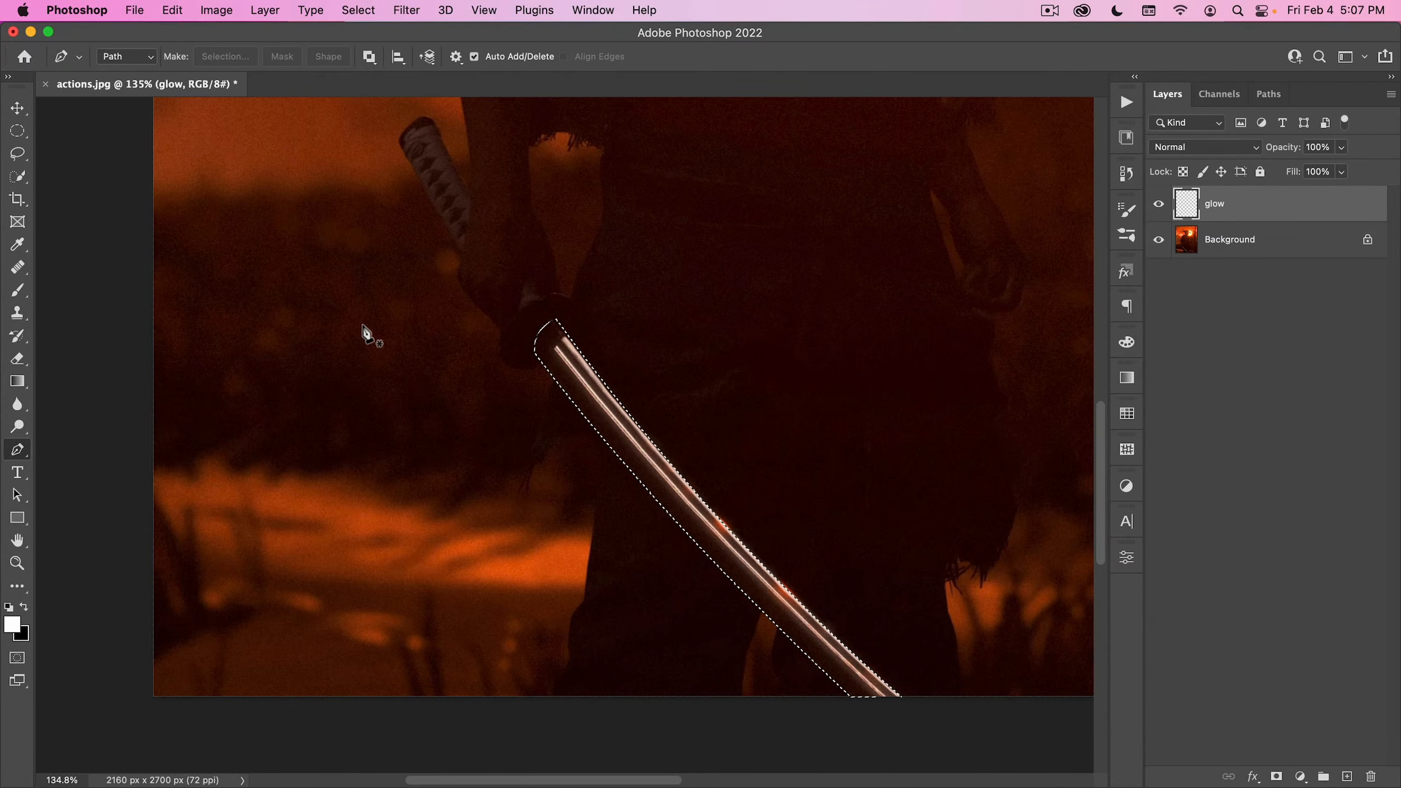
# - Fill the blade selection with white on the glow layer and deselect it
pyautogui.hotkey('alt', 'BackSpace')
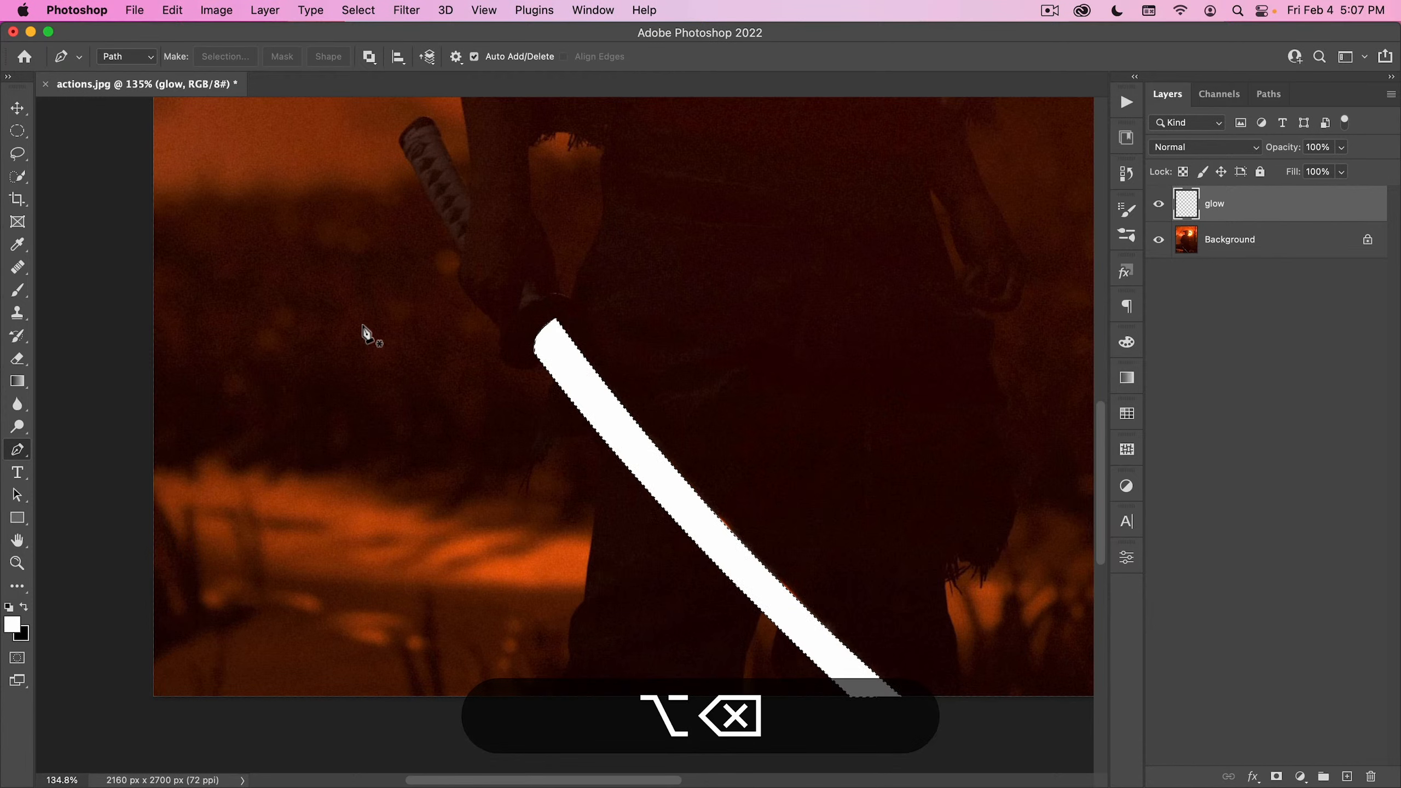
pyautogui.click(358, 9)
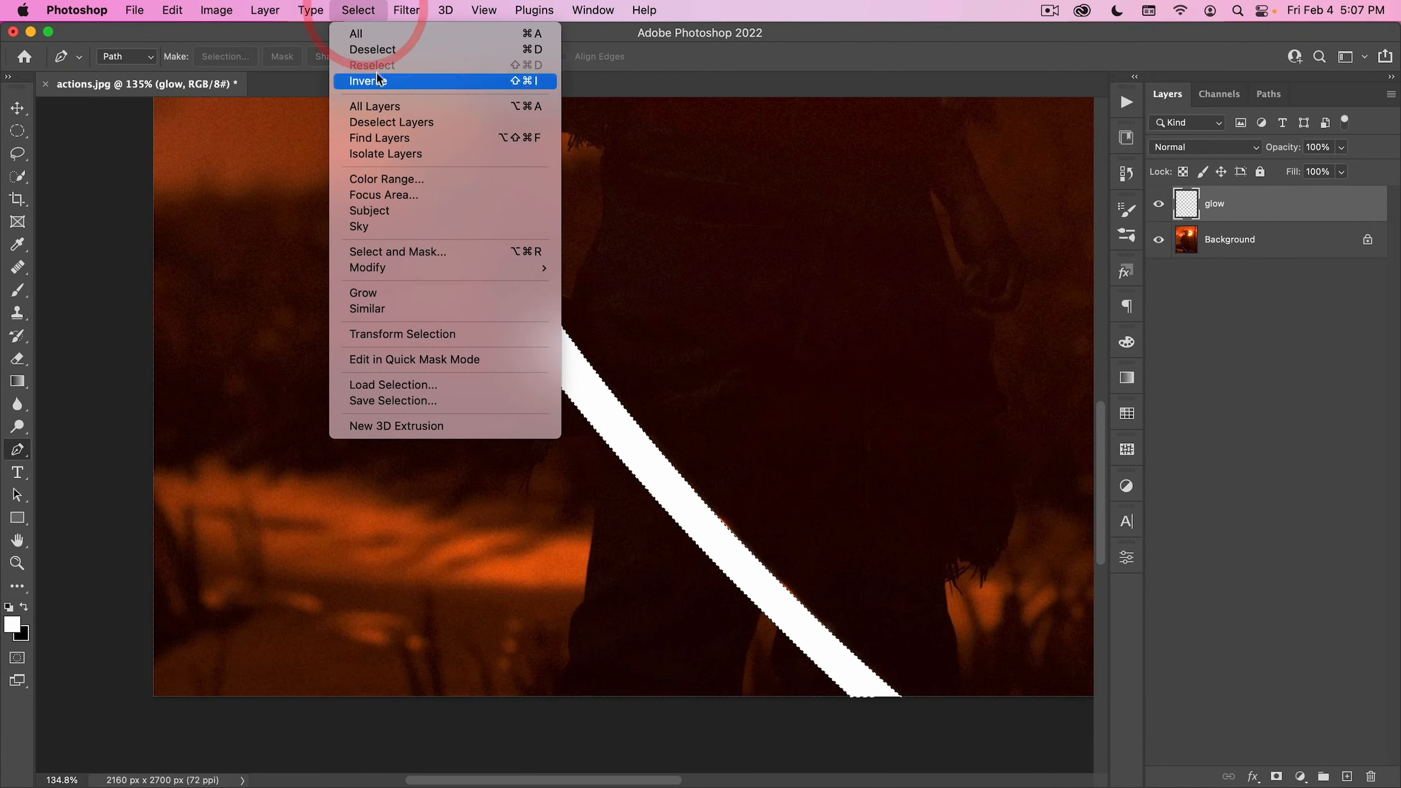
pyautogui.click(388, 49)
# - Play the Lightsaber Glow copy action from the Sample Action set on the glow layer
pyautogui.click(1127, 103)
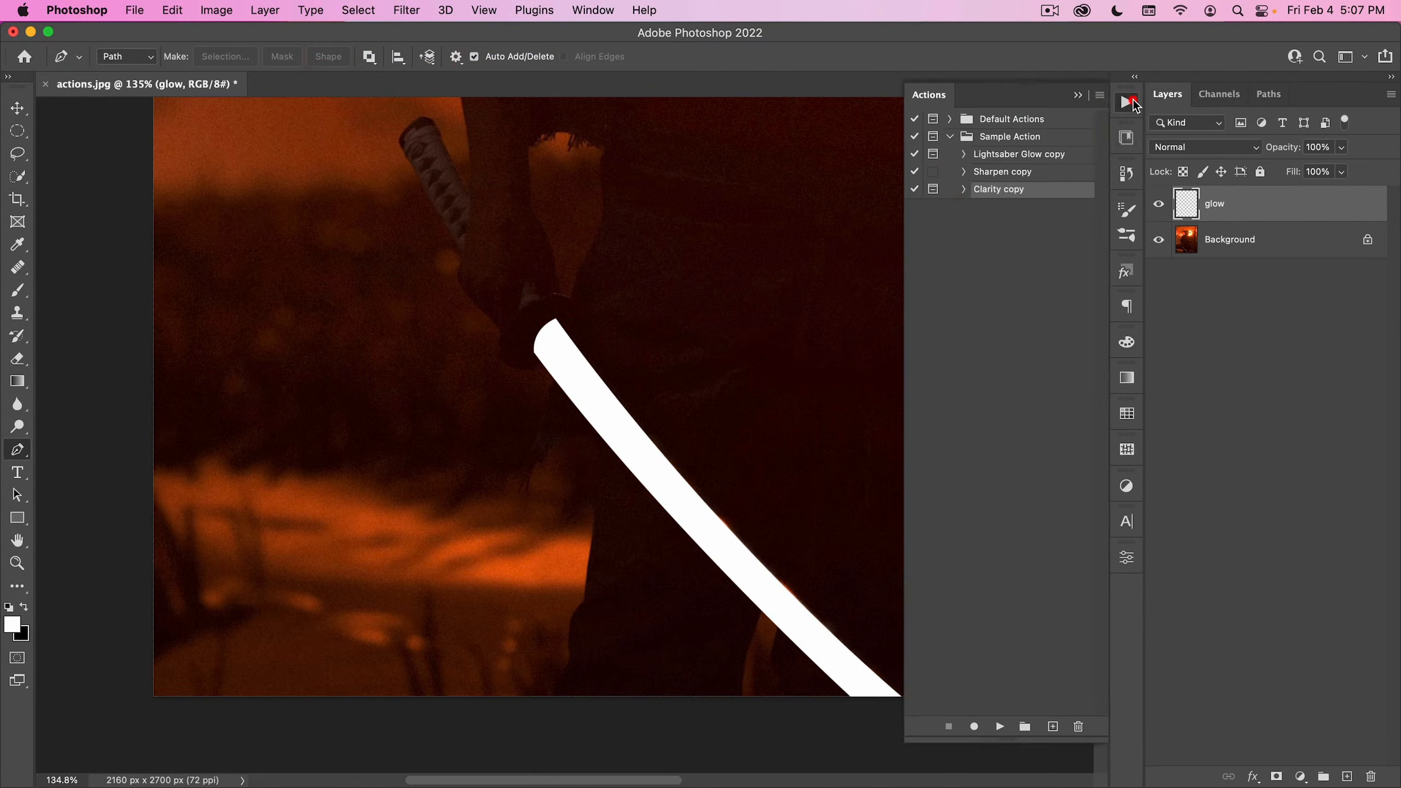
pyautogui.click(1035, 159)
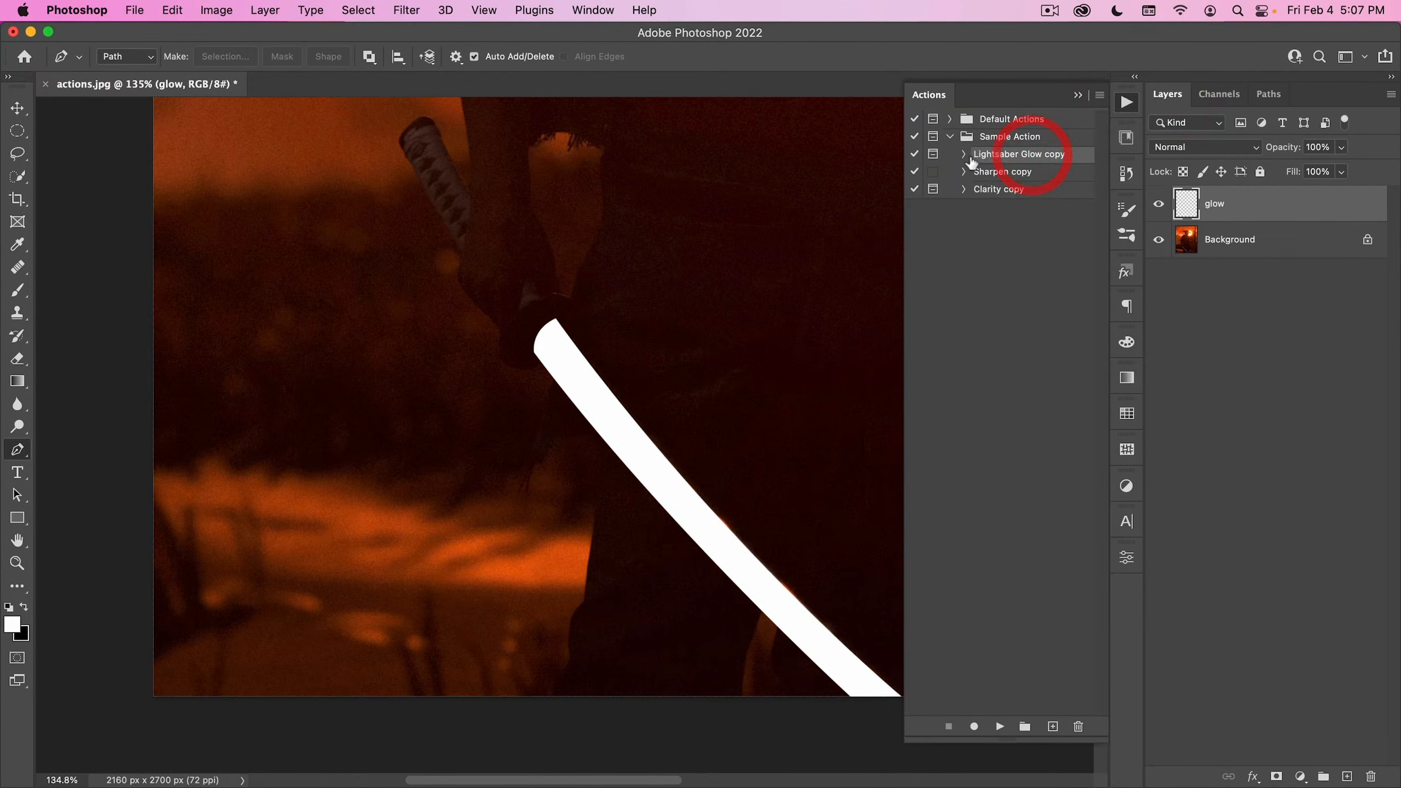
pyautogui.click(1000, 727)
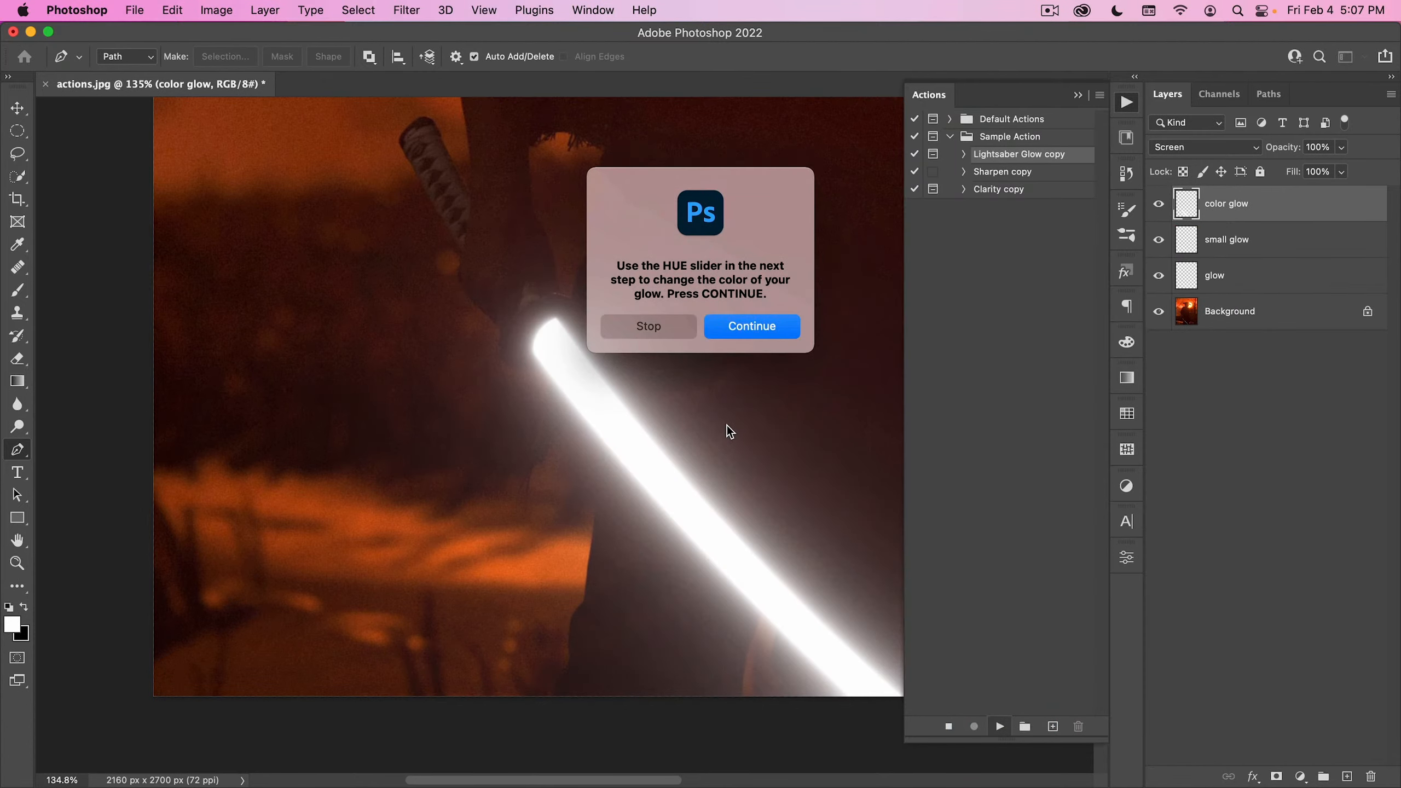
# - Continue the action and recolor the sword's glow to teal green with a hue of about 171
pyautogui.click(740, 334)
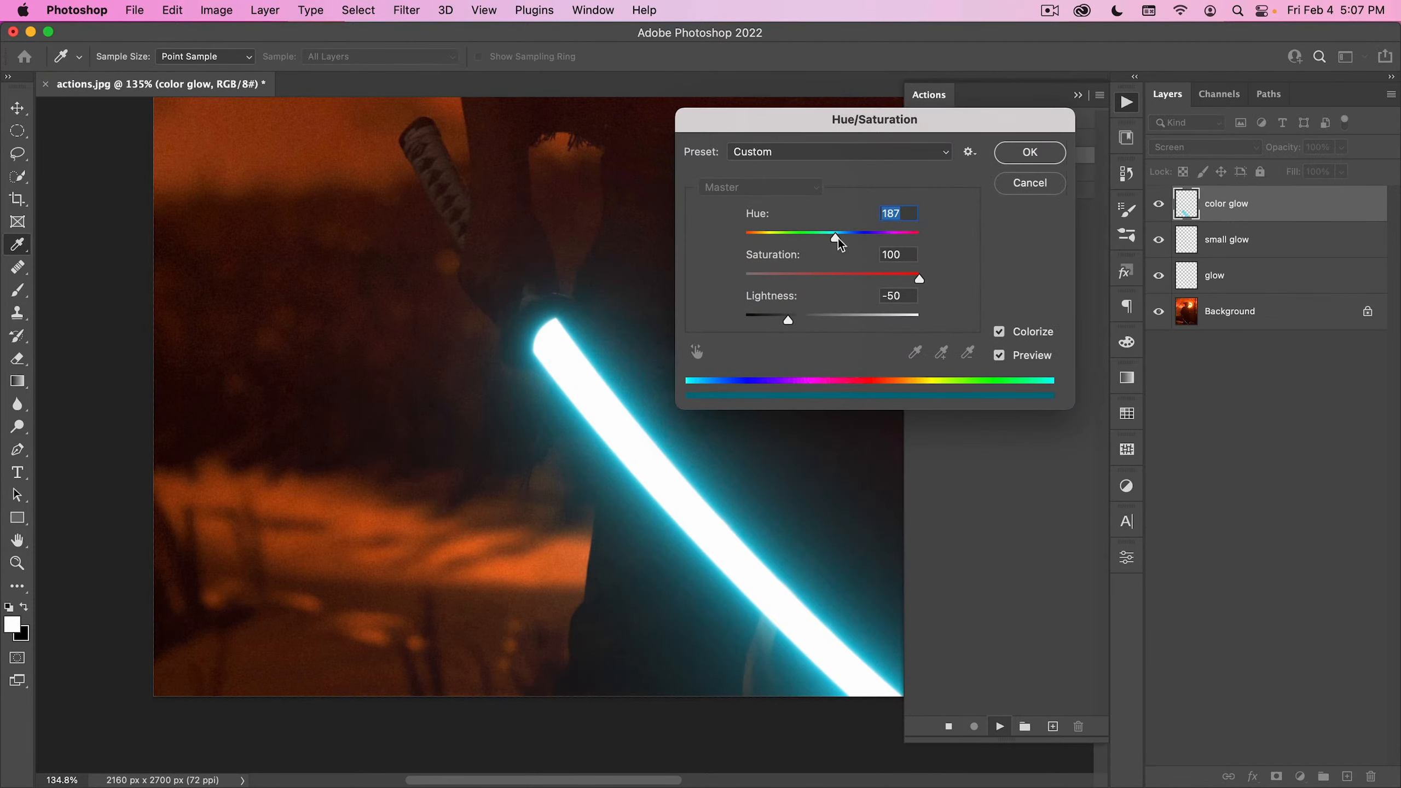
pyautogui.moveTo(836, 242)
pyautogui.mouseDown()
pyautogui.moveTo(820, 238)
pyautogui.moveTo(905, 238)
pyautogui.moveTo(731, 244)
pyautogui.moveTo(1012, 253)
pyautogui.moveTo(756, 263)
pyautogui.moveTo(880, 251)
pyautogui.moveTo(833, 257)
pyautogui.mouseUp()
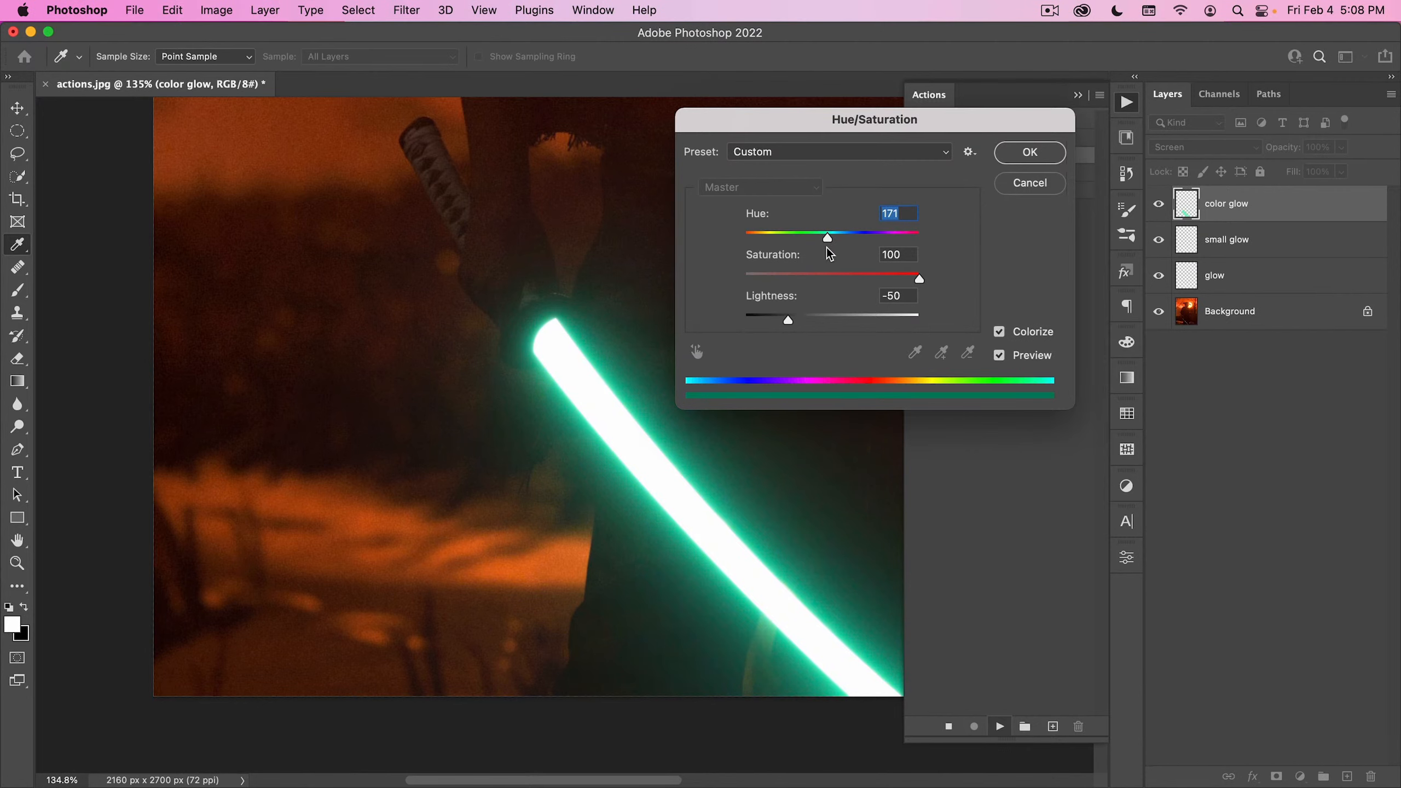
pyautogui.moveTo(828, 254); pyautogui.dragTo(828, 236)
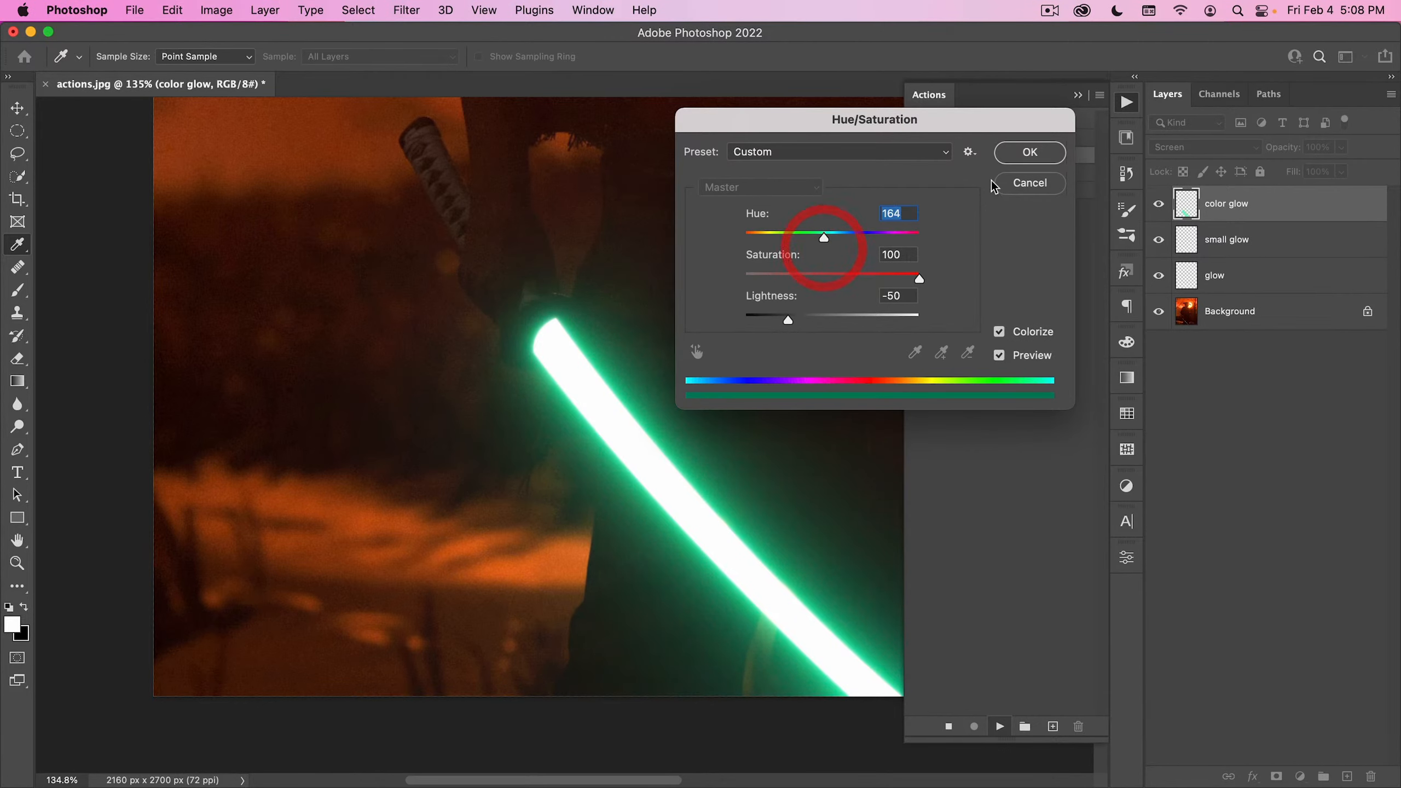
pyautogui.click(1030, 152)
# - Duplicate the color glow layer inside the Glow Set group and set the duplicate's opacity to 50%
pyautogui.moveTo(589, 353); pyautogui.dragTo(556, 381)
pyautogui.moveTo(706, 388); pyautogui.dragTo(520, 560)
pyautogui.moveTo(597, 506); pyautogui.dragTo(562, 526)
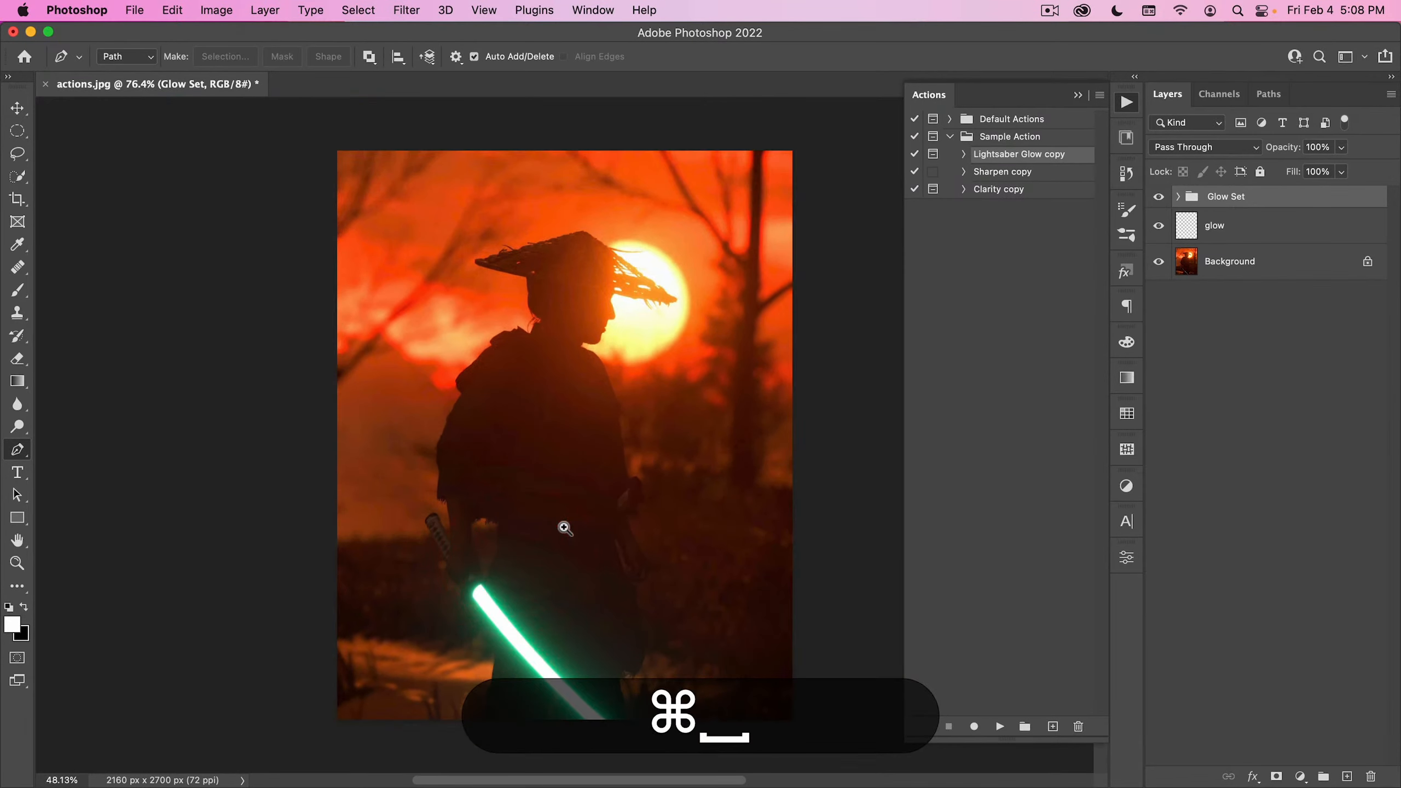
pyautogui.click(1178, 198)
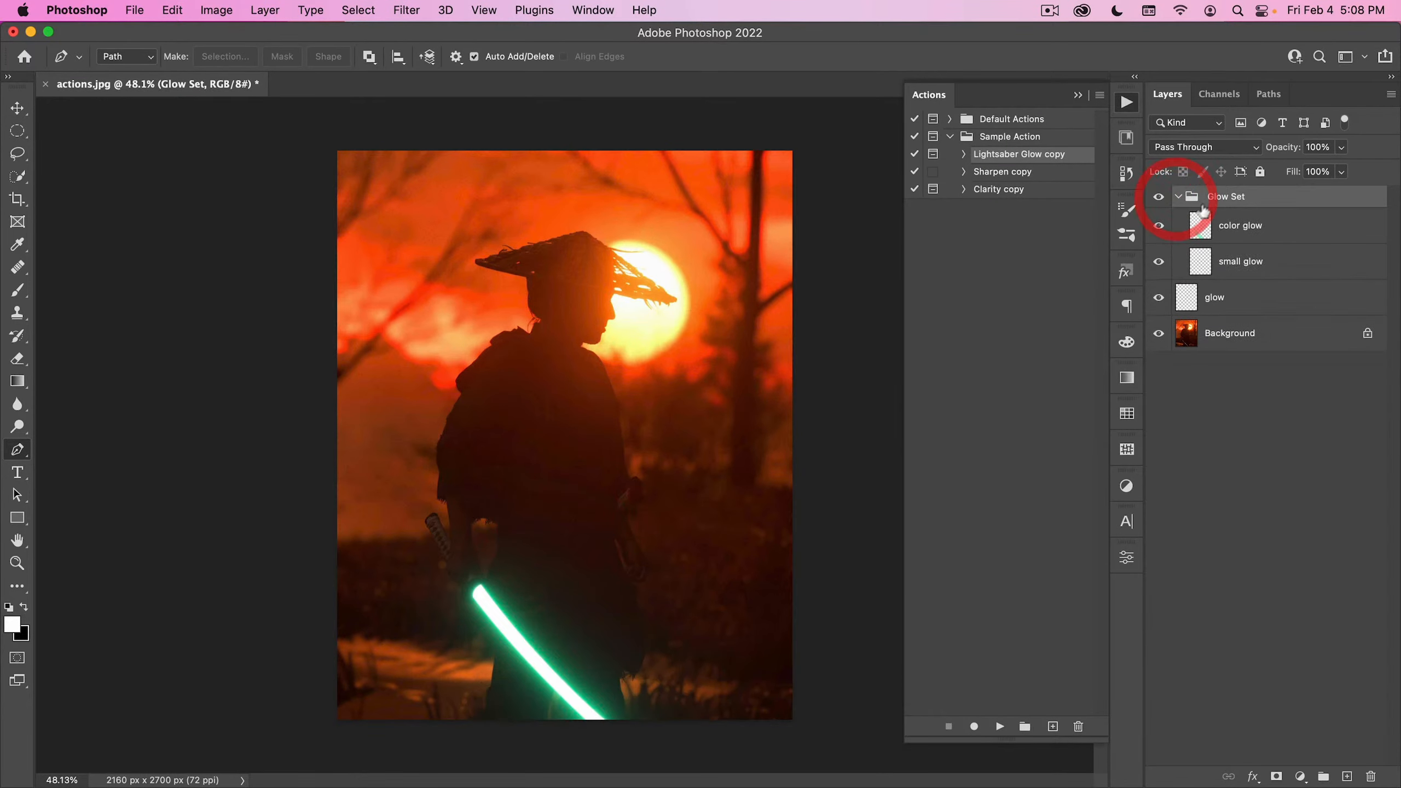
pyautogui.click(1198, 236)
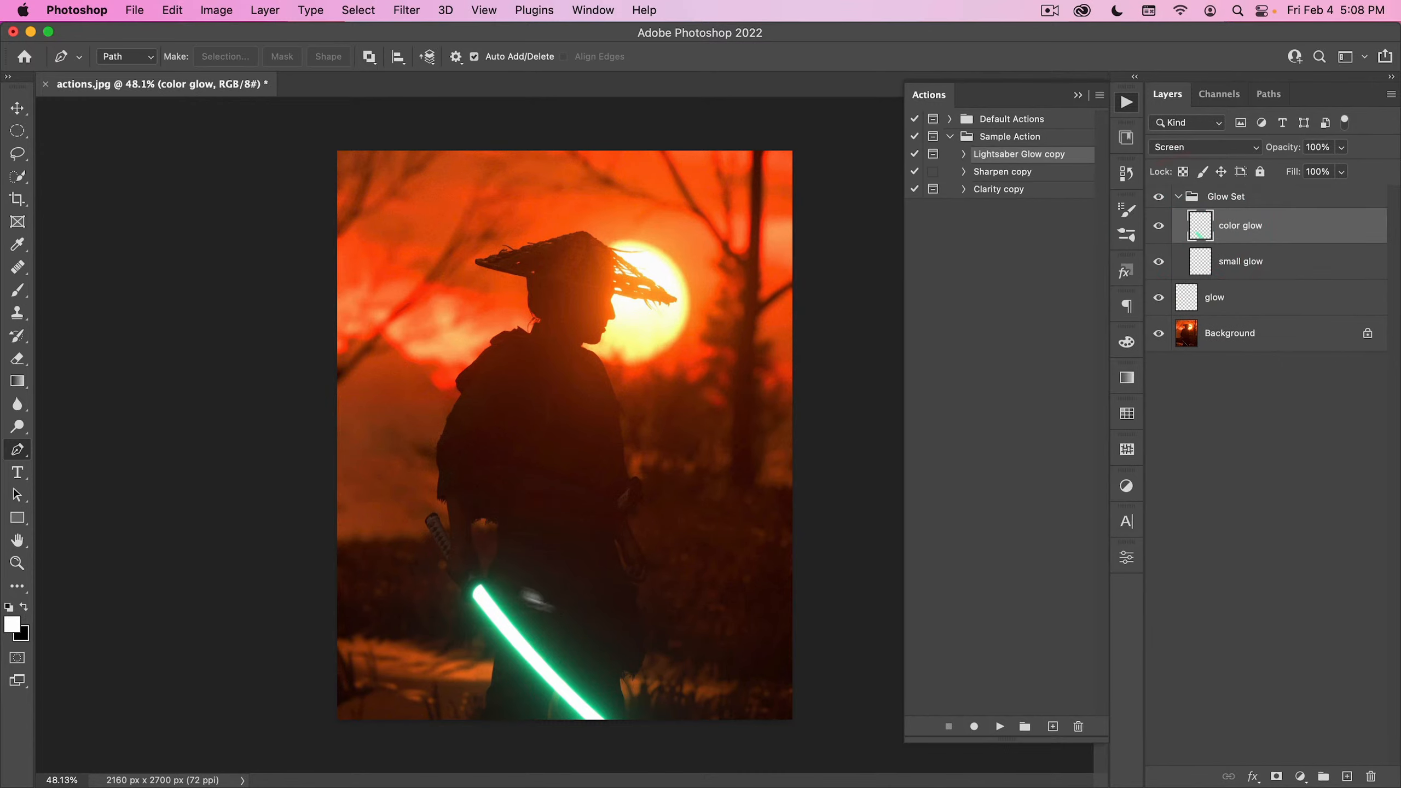
pyautogui.click(17, 108)
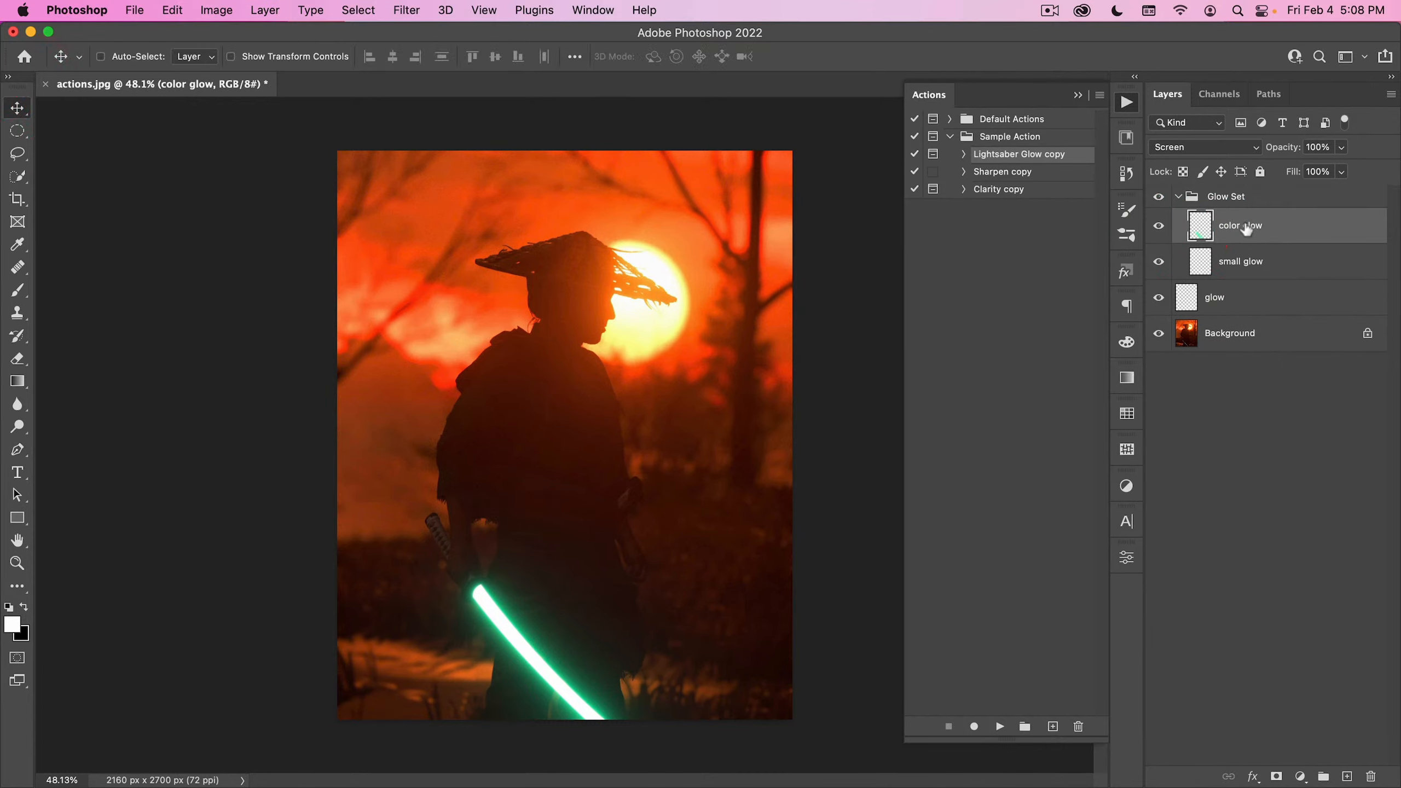
pyautogui.moveTo(1247, 231); pyautogui.dragTo(1347, 777)
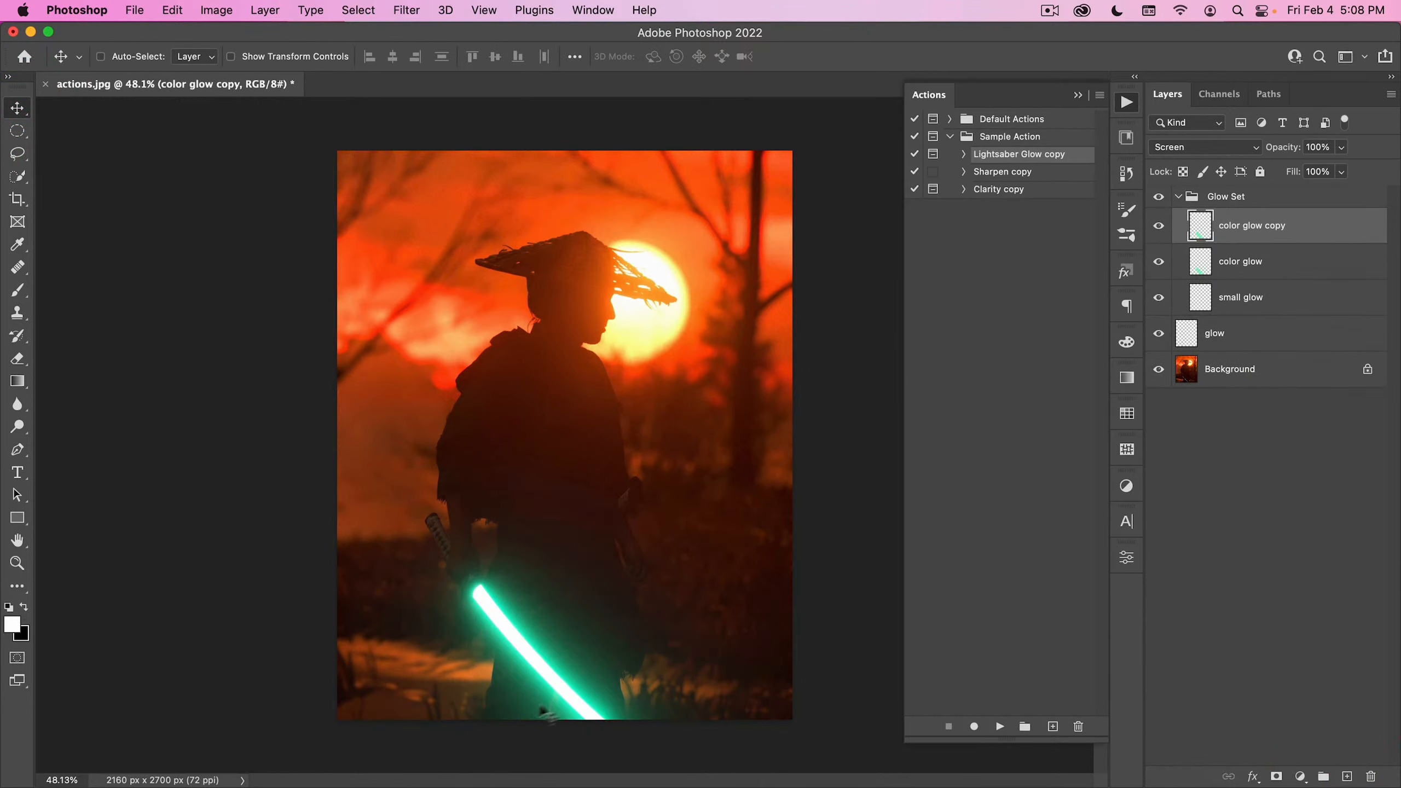
pyautogui.moveTo(1246, 155); pyautogui.dragTo(1255, 152)
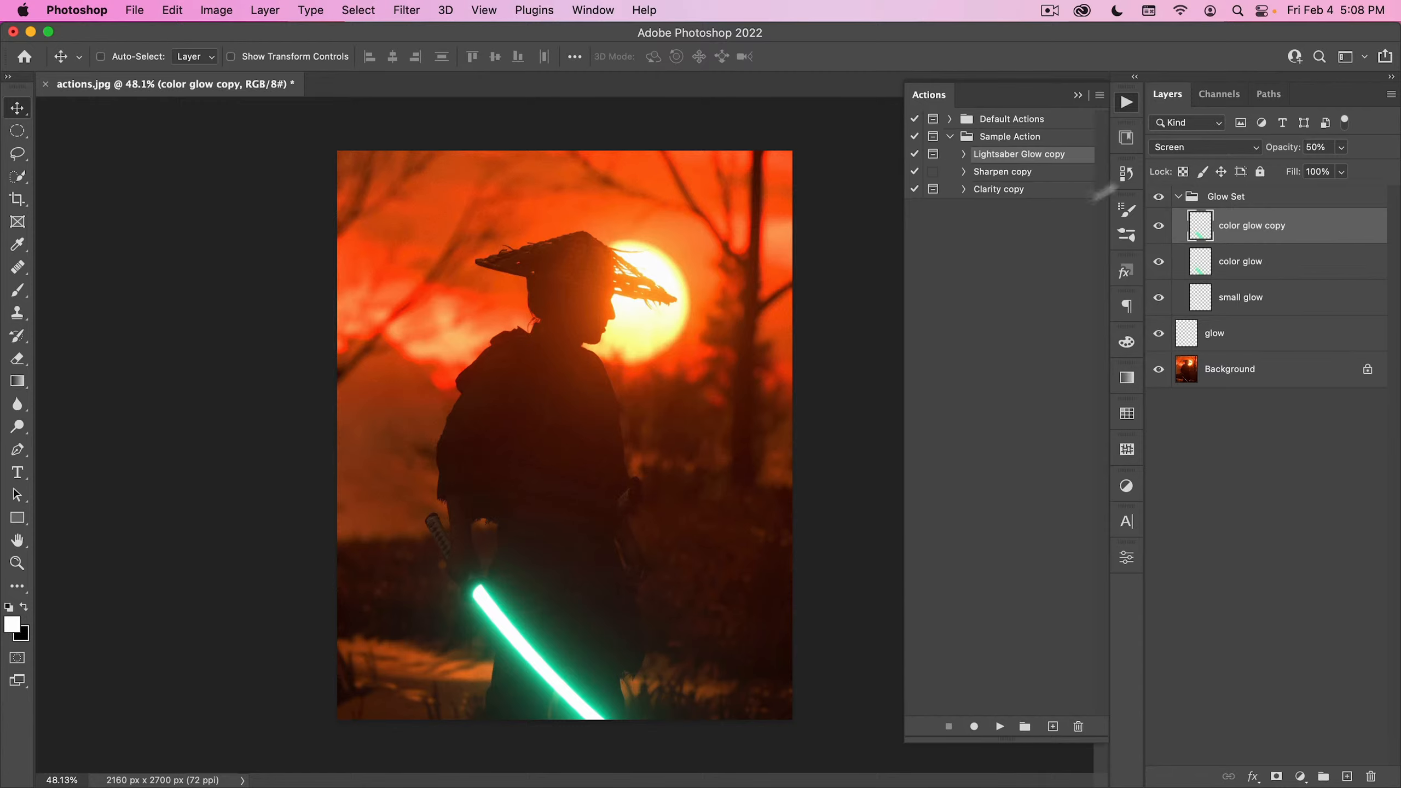
# - Choose the Advanced Smoke 01 brush from the Compositing Brushes and sample the blade's teal glow as the foreground color
pyautogui.click(1127, 103)
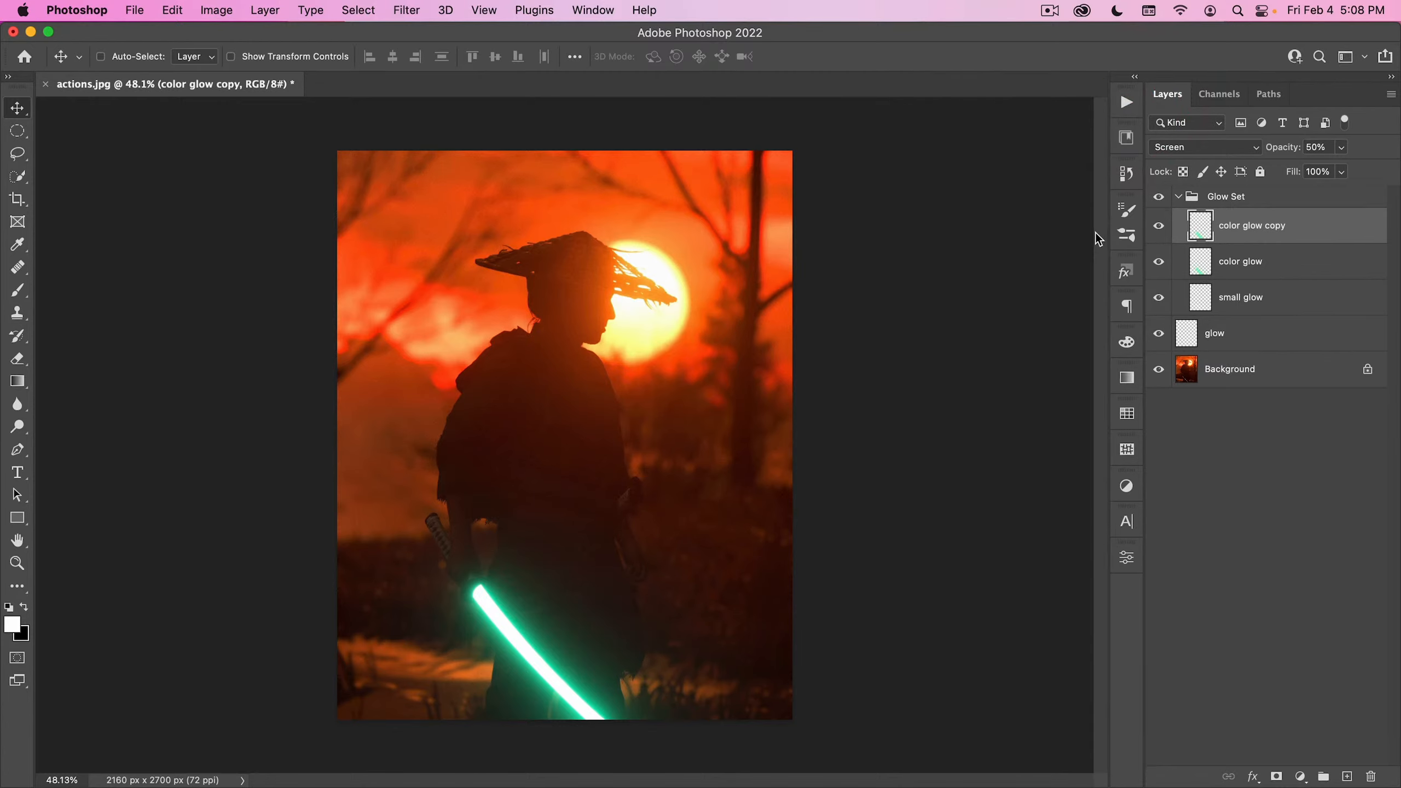
pyautogui.click(1127, 237)
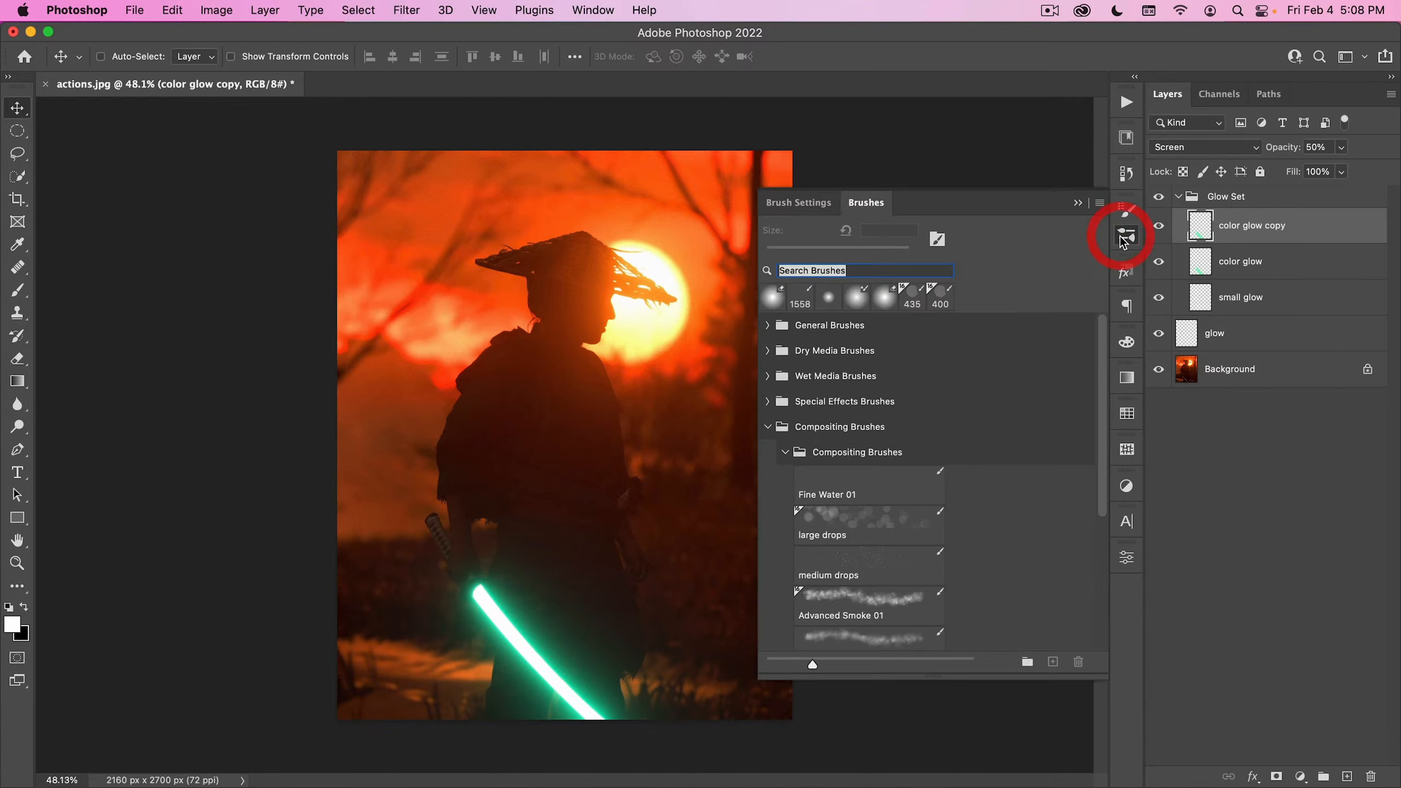
pyautogui.scroll(-3, 841, 562)
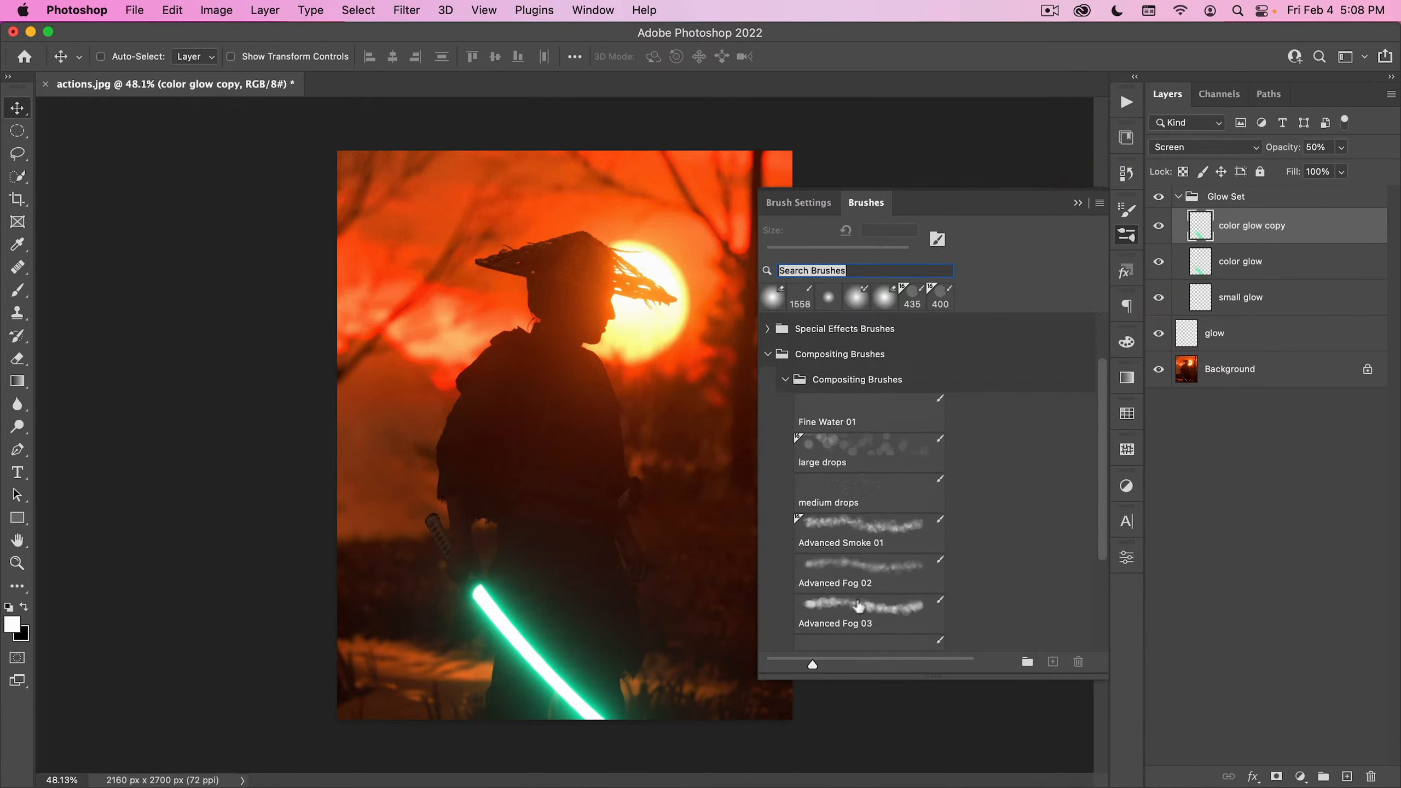
pyautogui.click(842, 534)
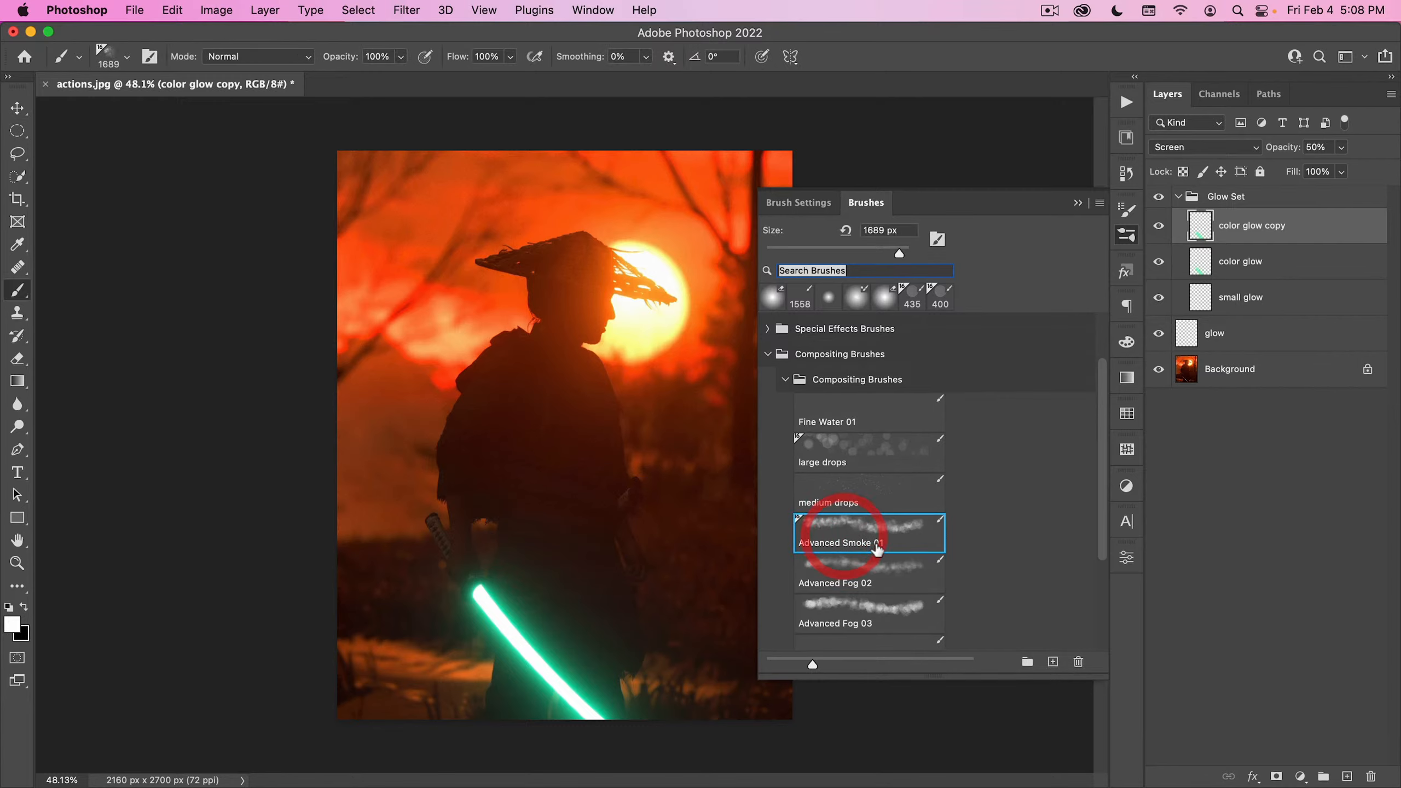
pyautogui.click(1127, 236)
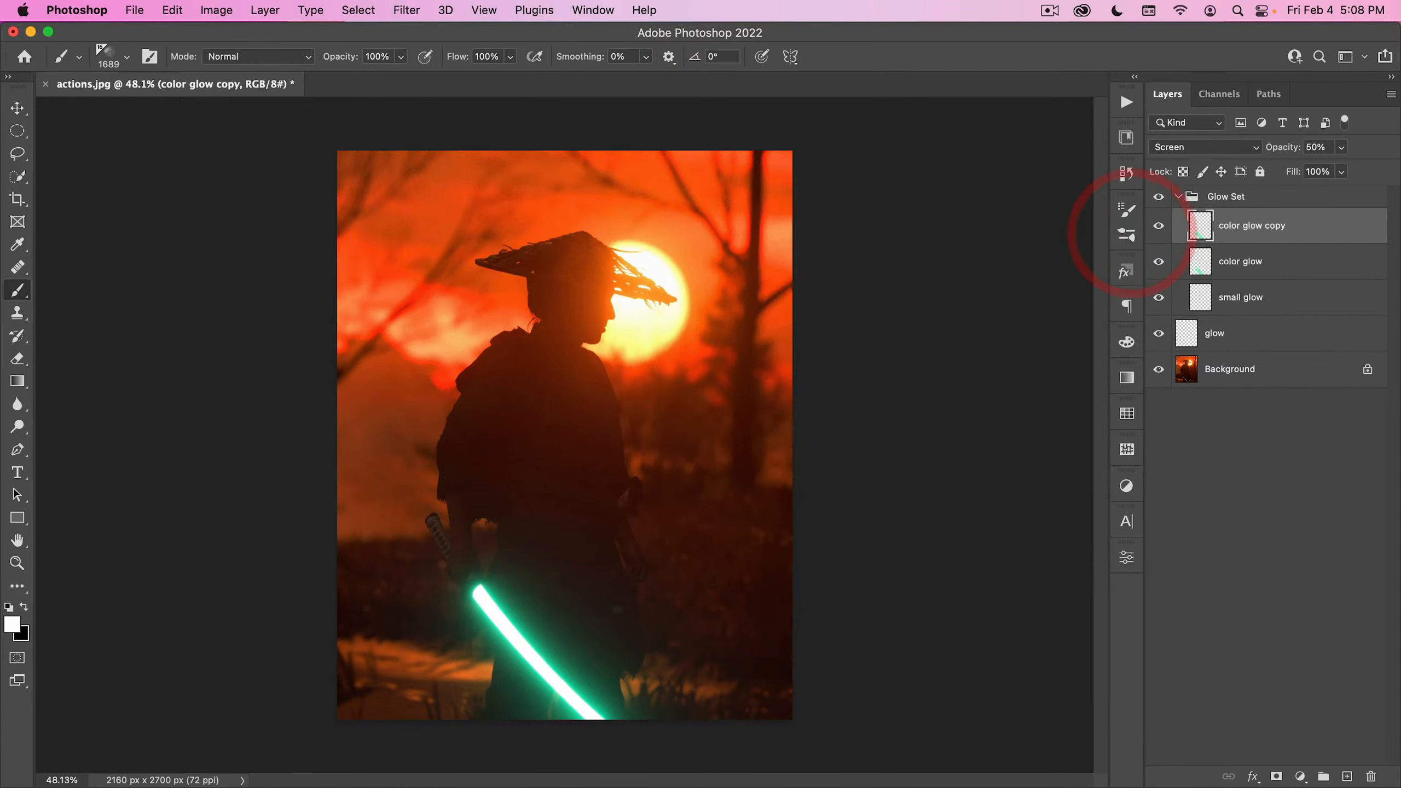
pyautogui.keyDown('alt'); pyautogui.click(544, 625); pyautogui.keyUp('alt')
pyautogui.moveTo(531, 626); pyautogui.dragTo(540, 640)
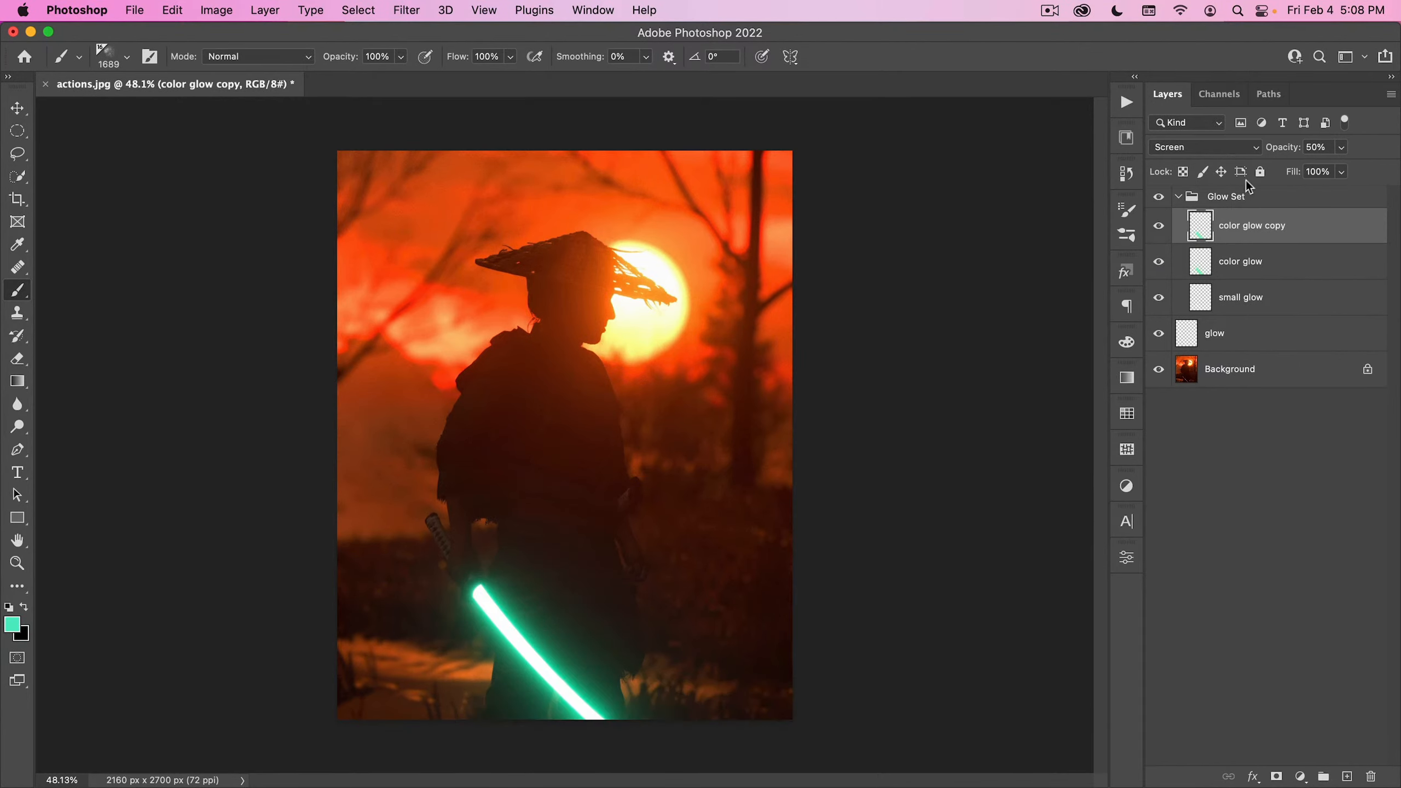
# - Add a new layer as the topmost layer of the Glow Set group and name it fog
pyautogui.click(1249, 199)
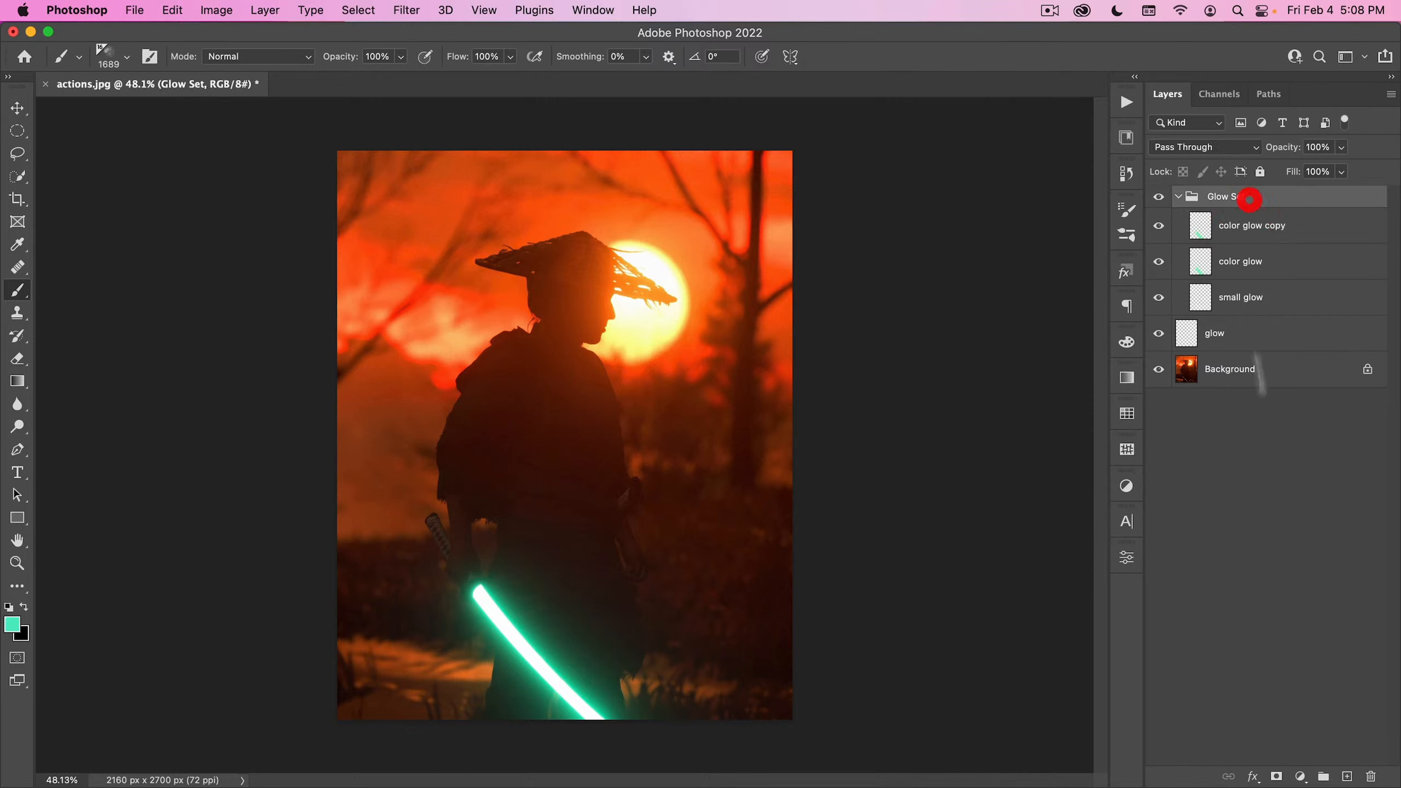
pyautogui.click(1345, 776)
pyautogui.doubleClick(1233, 231)
pyautogui.write('fog')
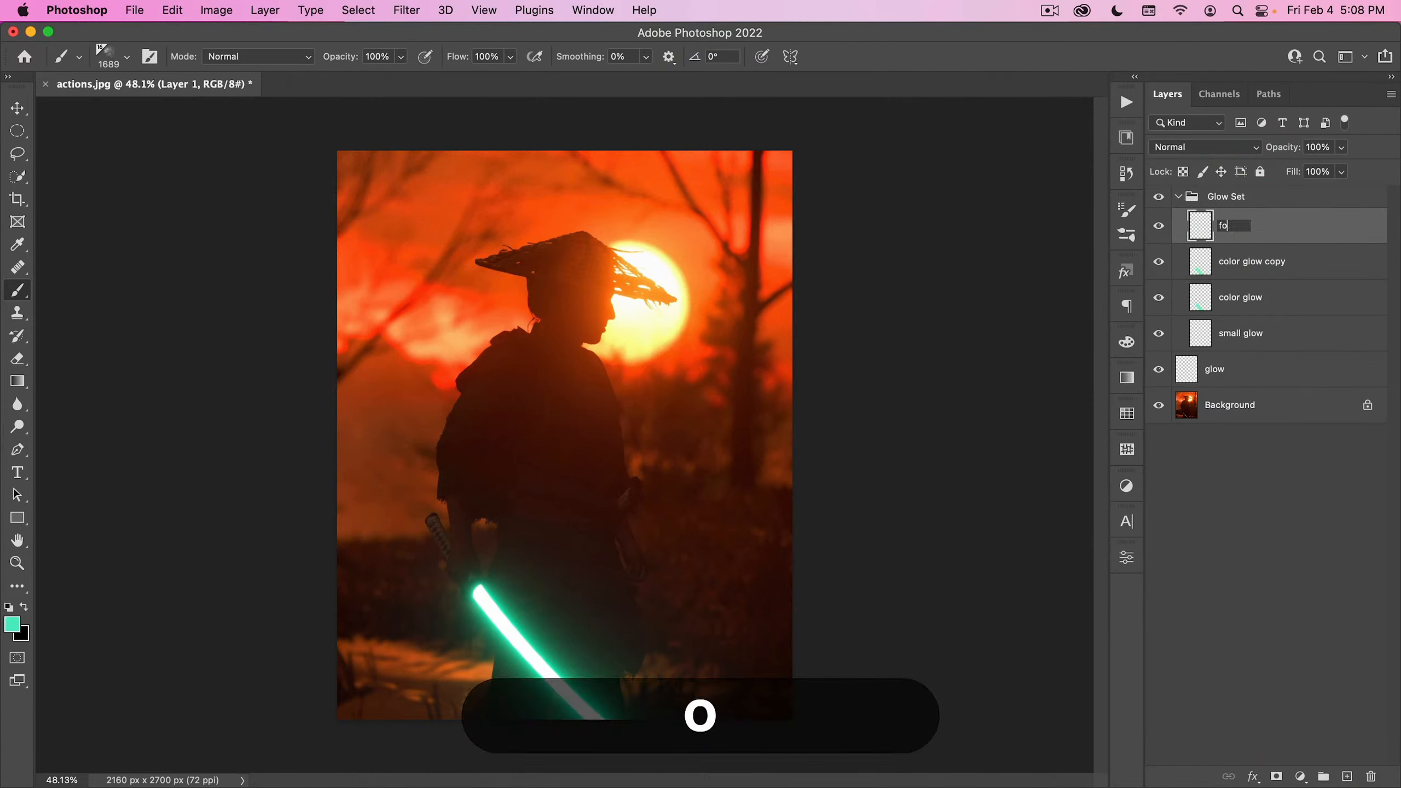
pyautogui.press('Return')
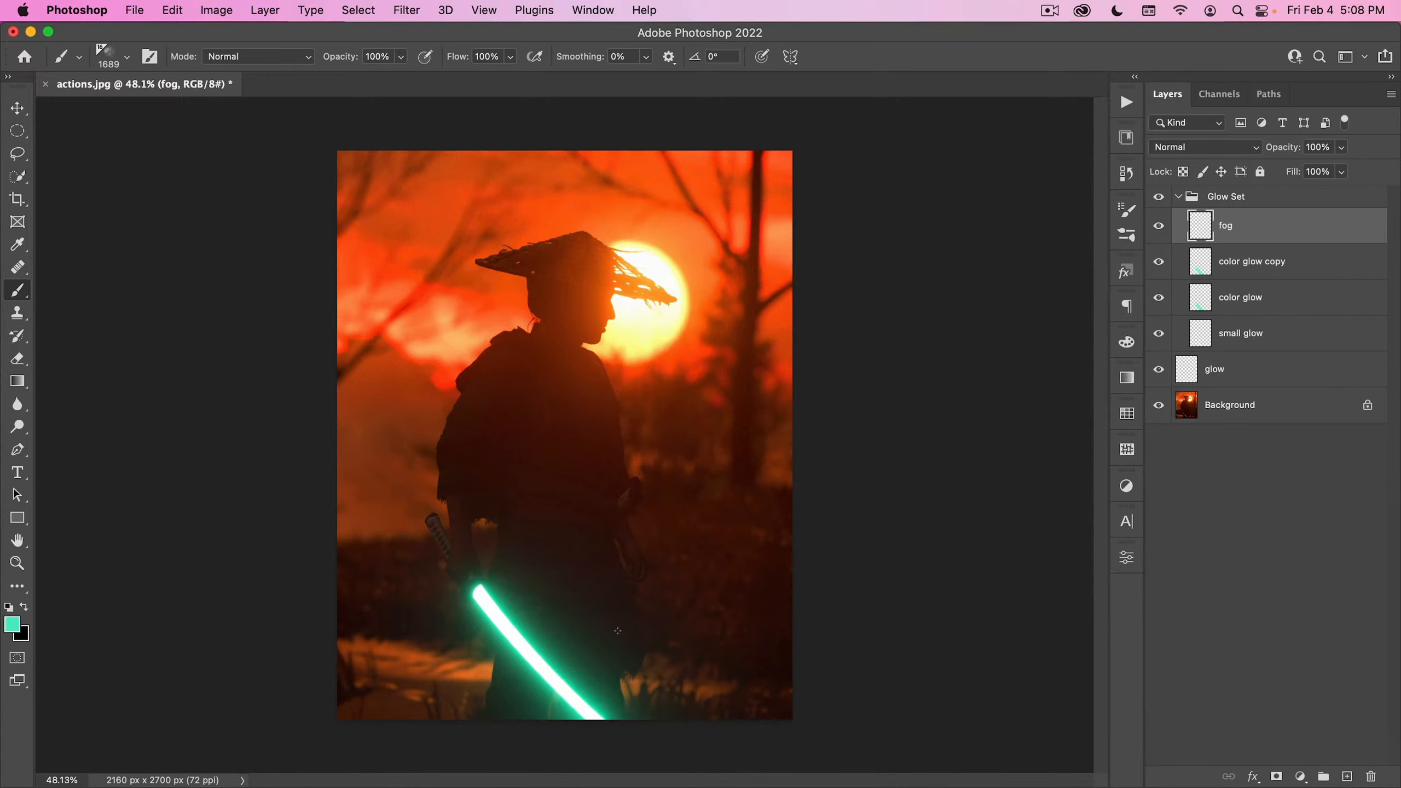
# - Try painting teal smoke across the lower part of the image at 100% flow, then undo it
pyautogui.moveTo(673, 607)
pyautogui.mouseDown()
pyautogui.moveTo(618, 607)
pyautogui.moveTo(571, 654)
pyautogui.moveTo(717, 607)
pyautogui.moveTo(761, 623)
pyautogui.moveTo(634, 684)
pyautogui.moveTo(441, 690)
pyautogui.moveTo(380, 734)
pyautogui.mouseUp()
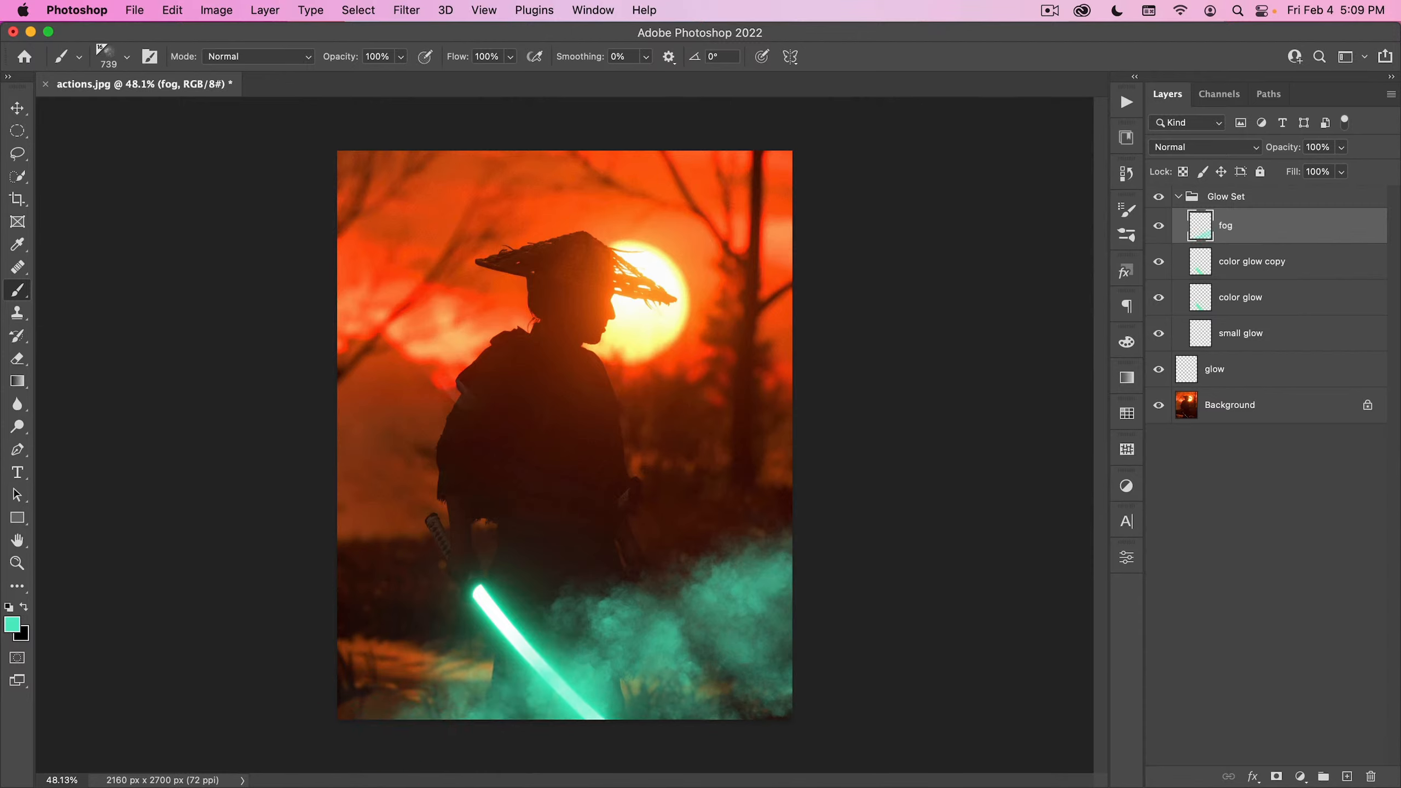
pyautogui.click(172, 10)
pyautogui.click(172, 29)
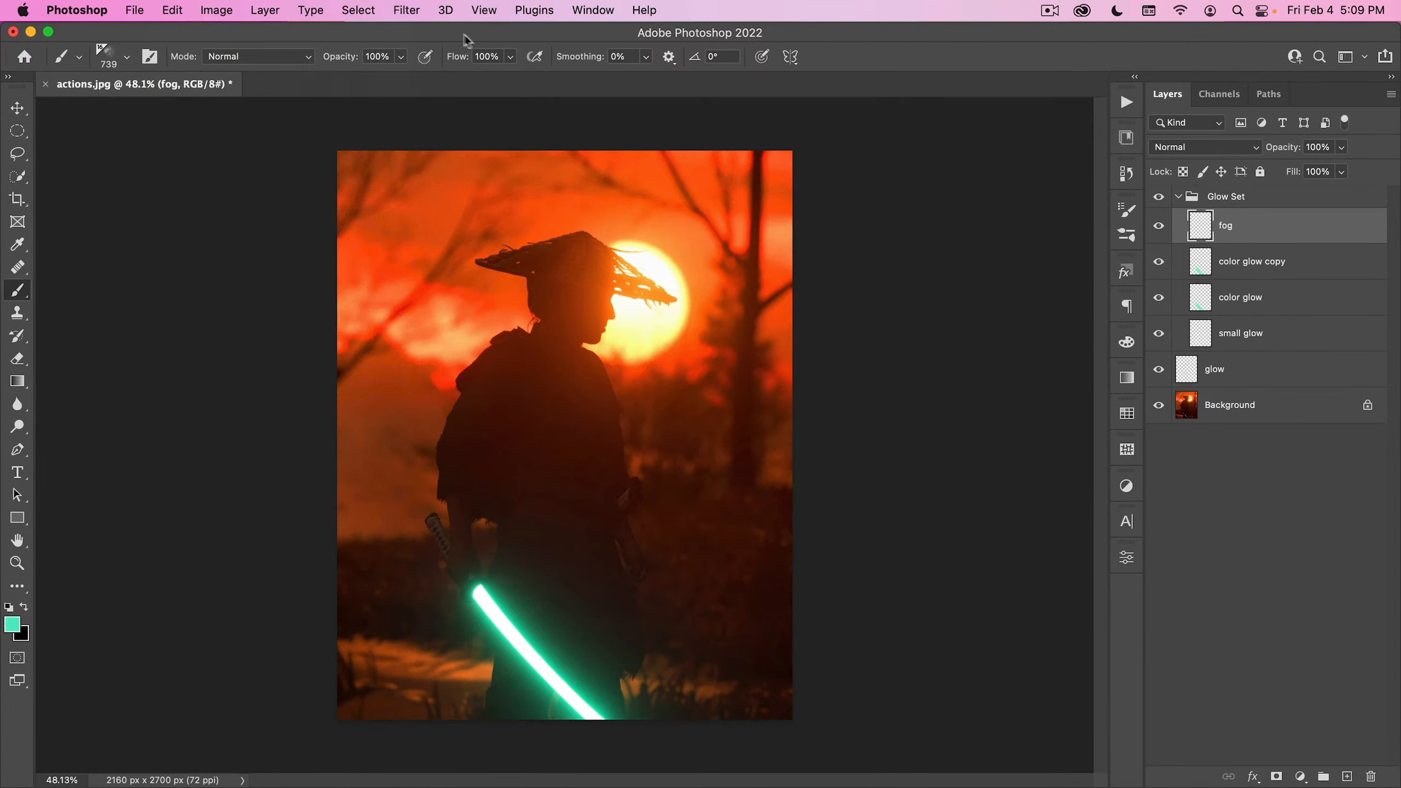
# - Set the brush flow to 25% and the size to 874 px, and paint faint teal fog around the blade and the lower part of the image
pyautogui.click(488, 56)
pyautogui.write('25')
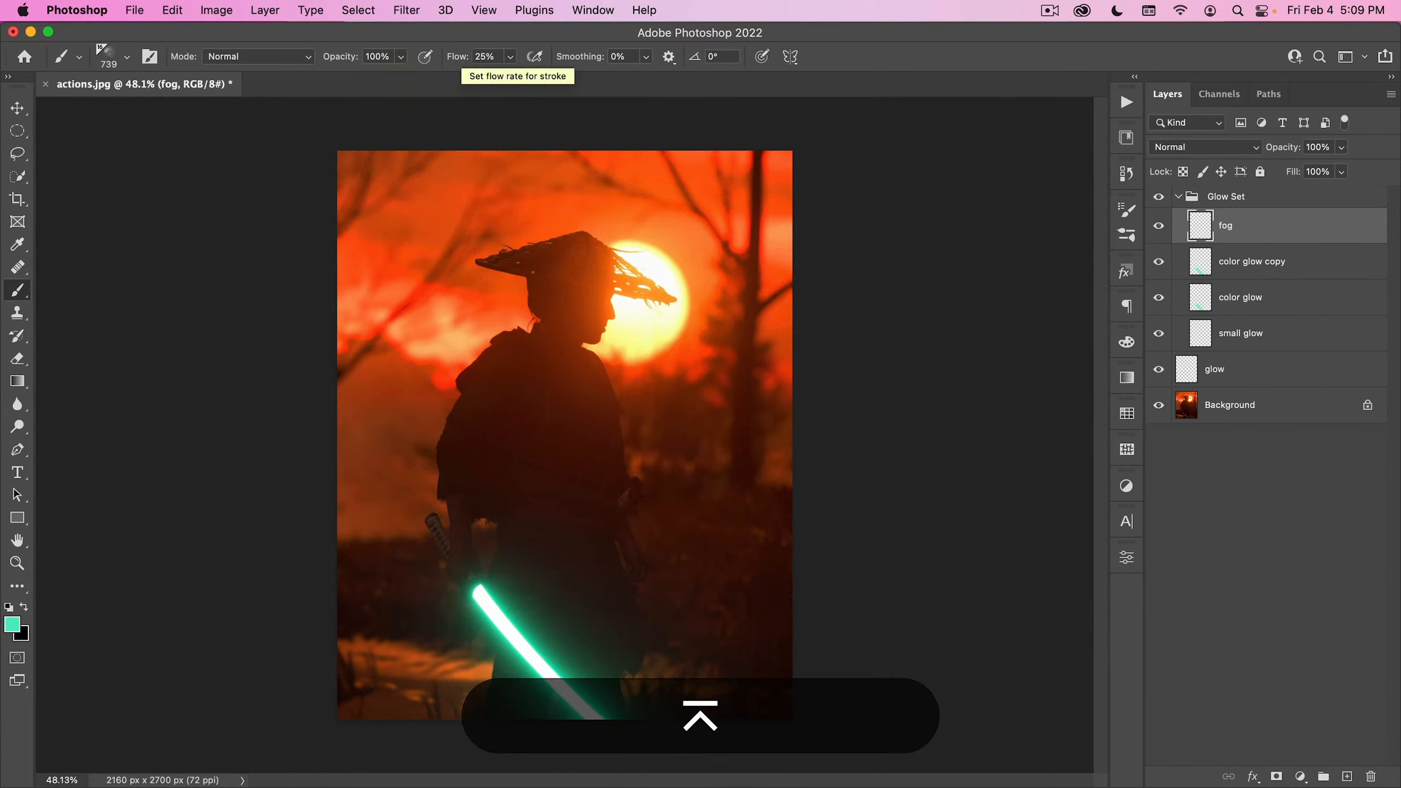
pyautogui.moveTo(588, 646); pyautogui.dragTo(629, 645)
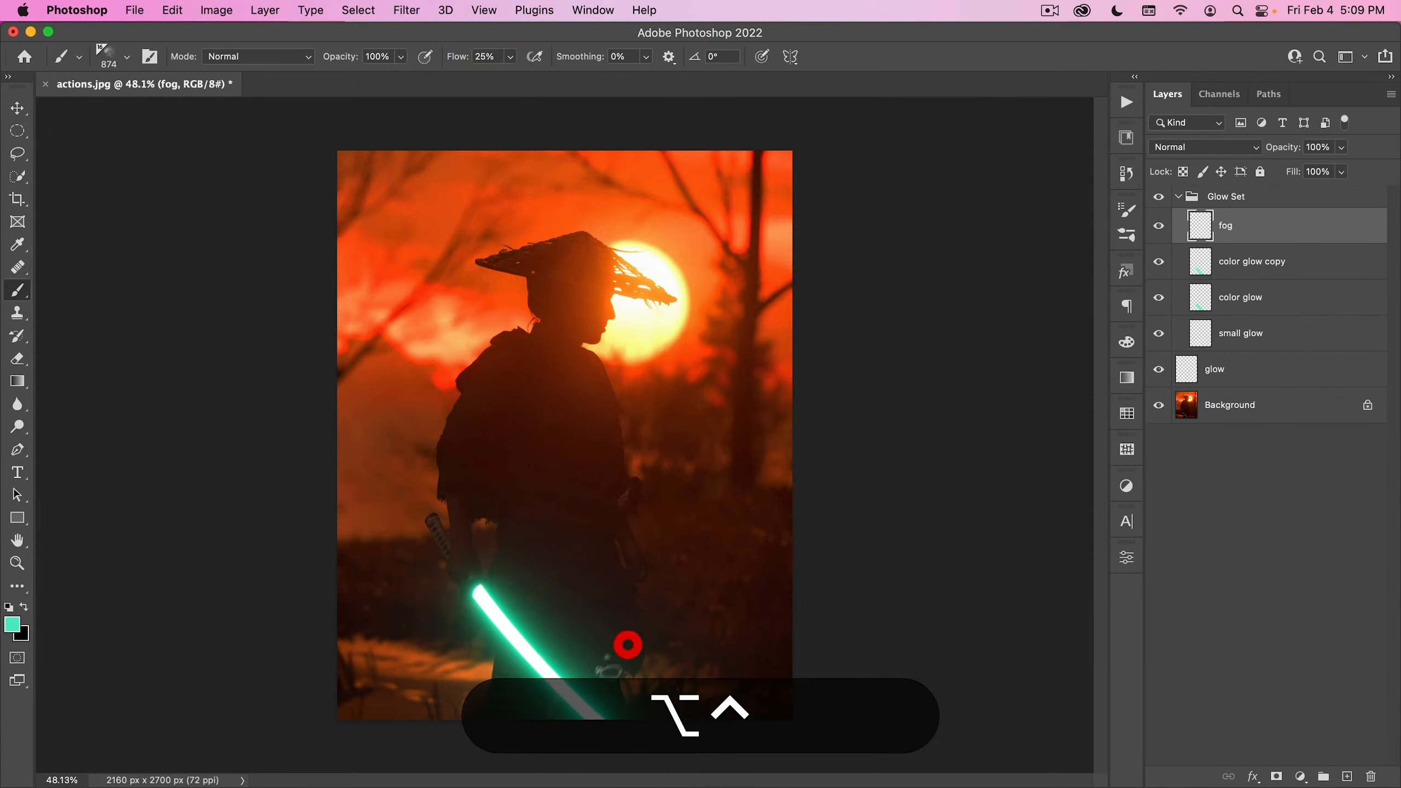
pyautogui.moveTo(632, 709); pyautogui.dragTo(645, 709)
pyautogui.click(854, 716)
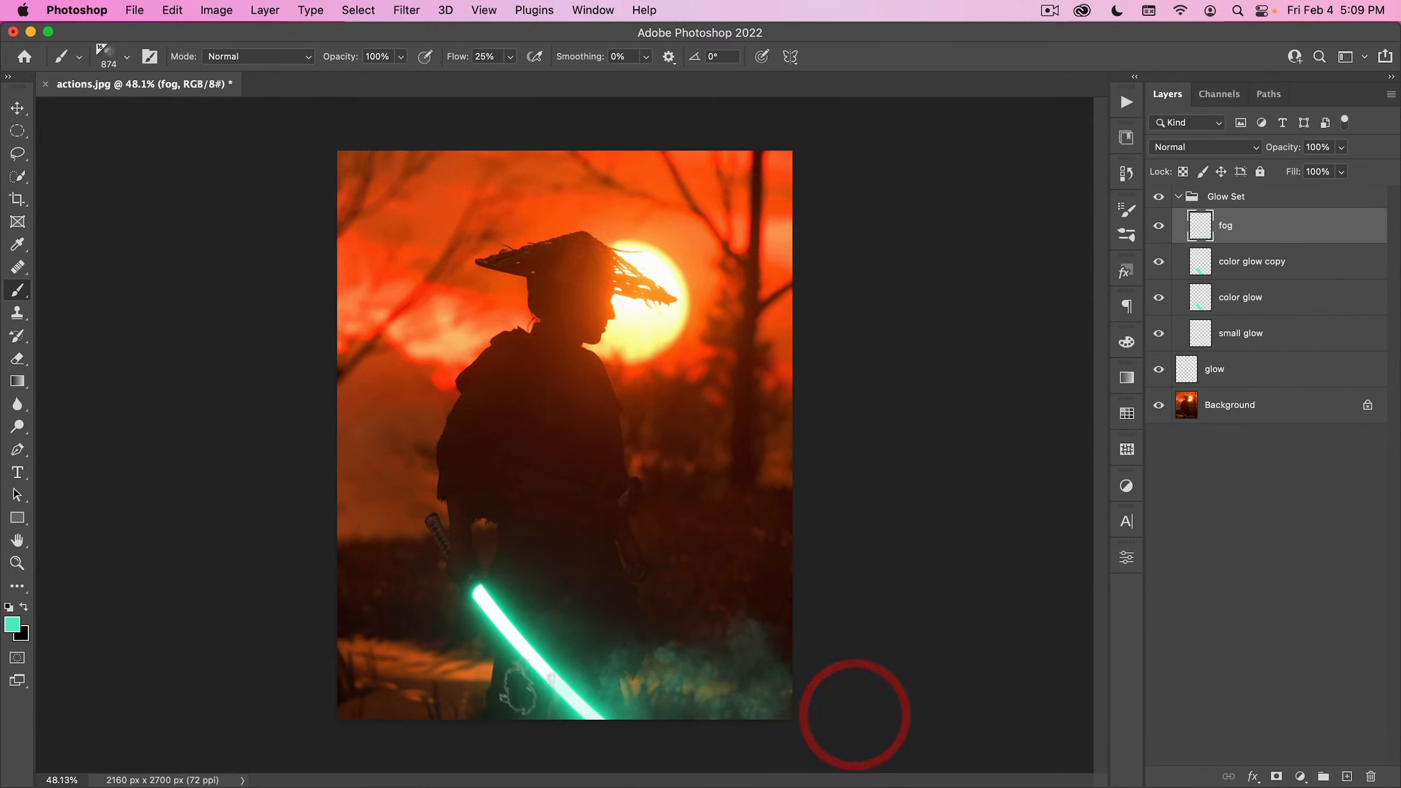
pyautogui.click(510, 672)
pyautogui.click(694, 733)
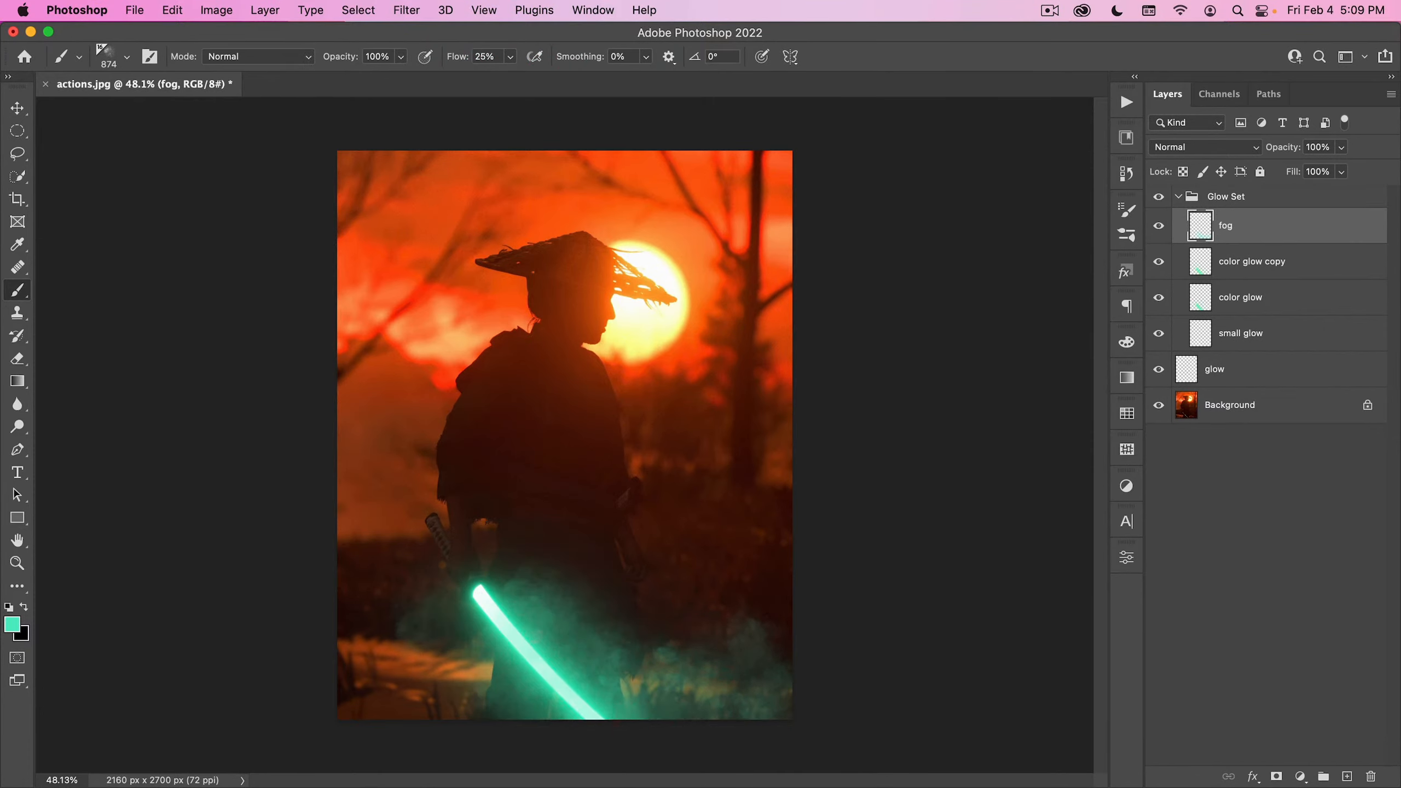
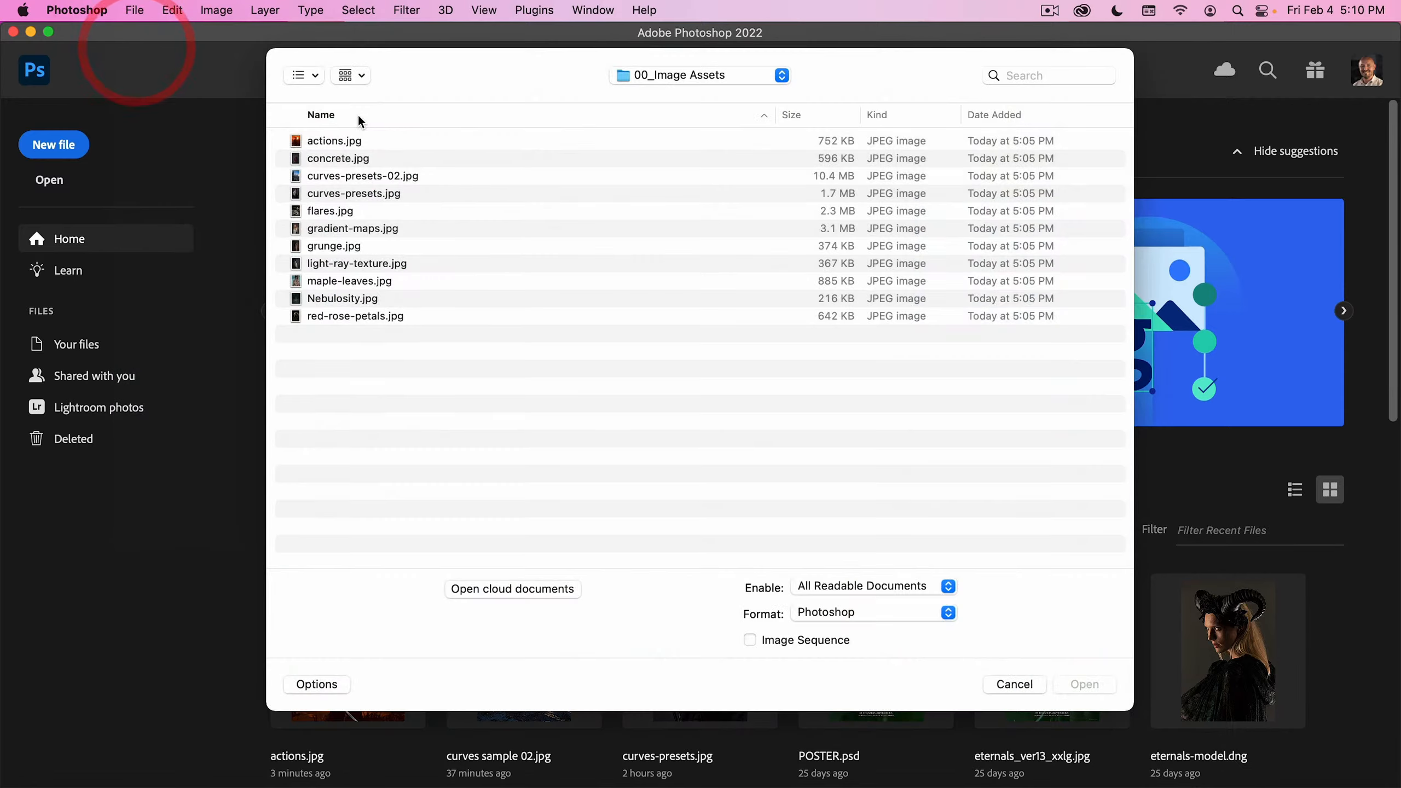
# - Open concrete.jpg from the 00_Image Assets folder and select the man automatically with Select Subject
pyautogui.doubleClick(342, 158)
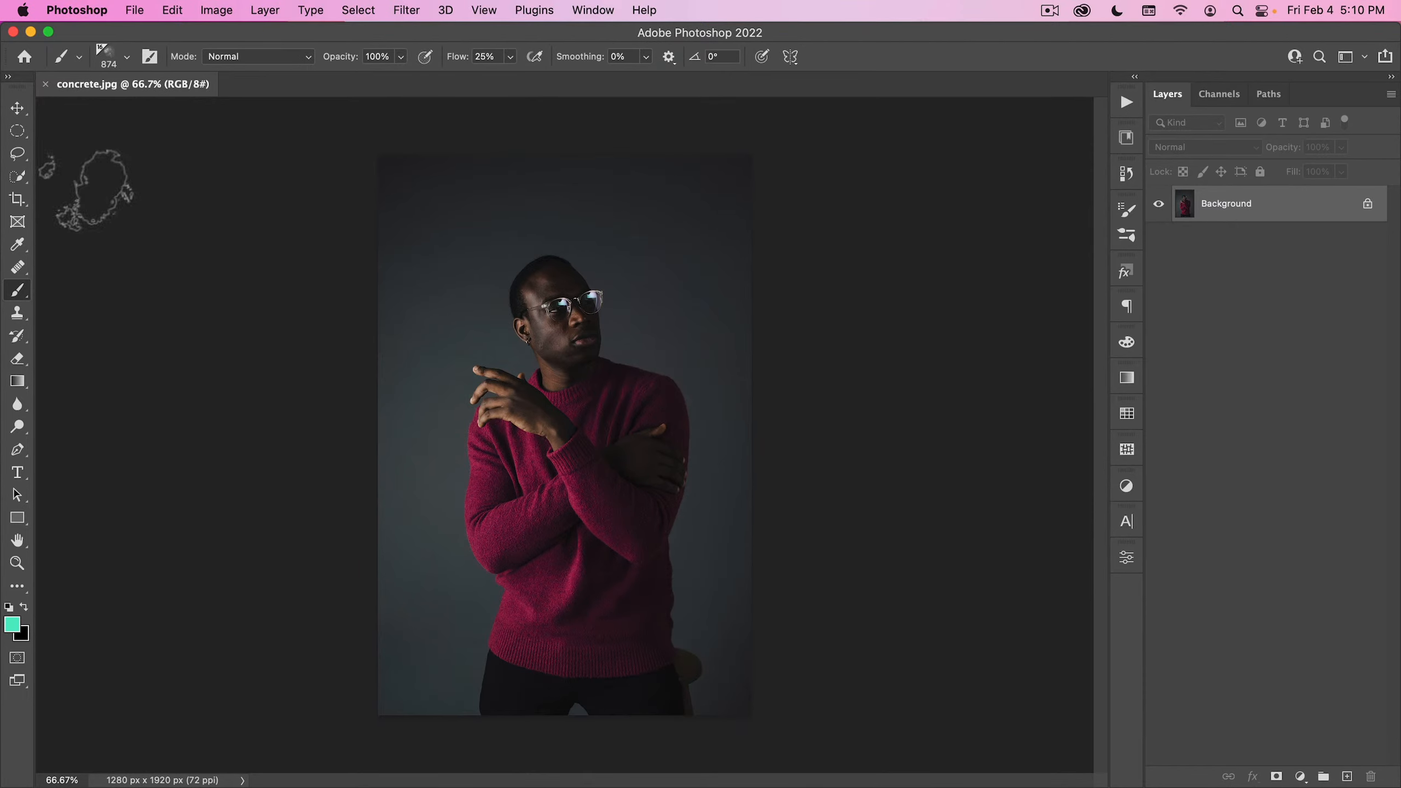
pyautogui.click(17, 109)
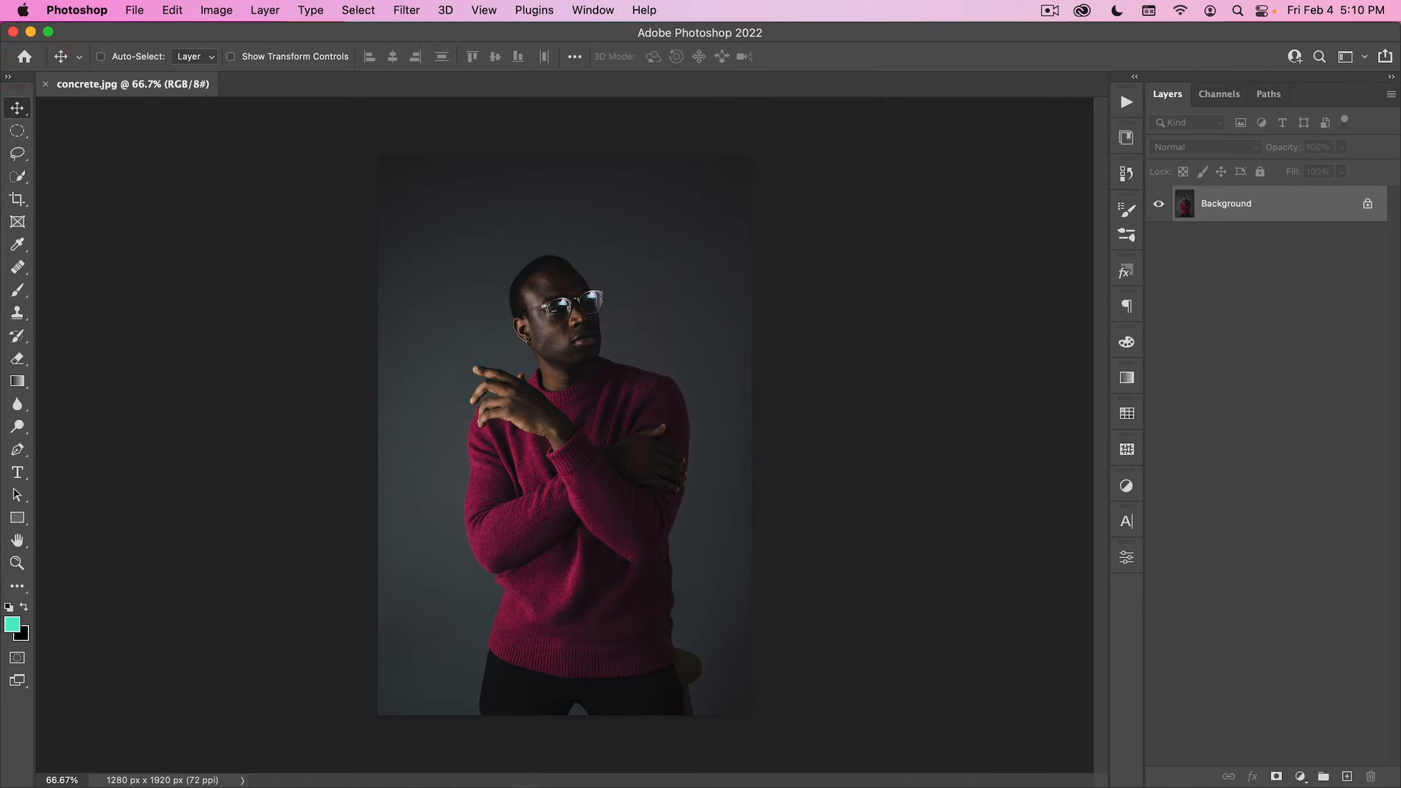
pyautogui.click(20, 178)
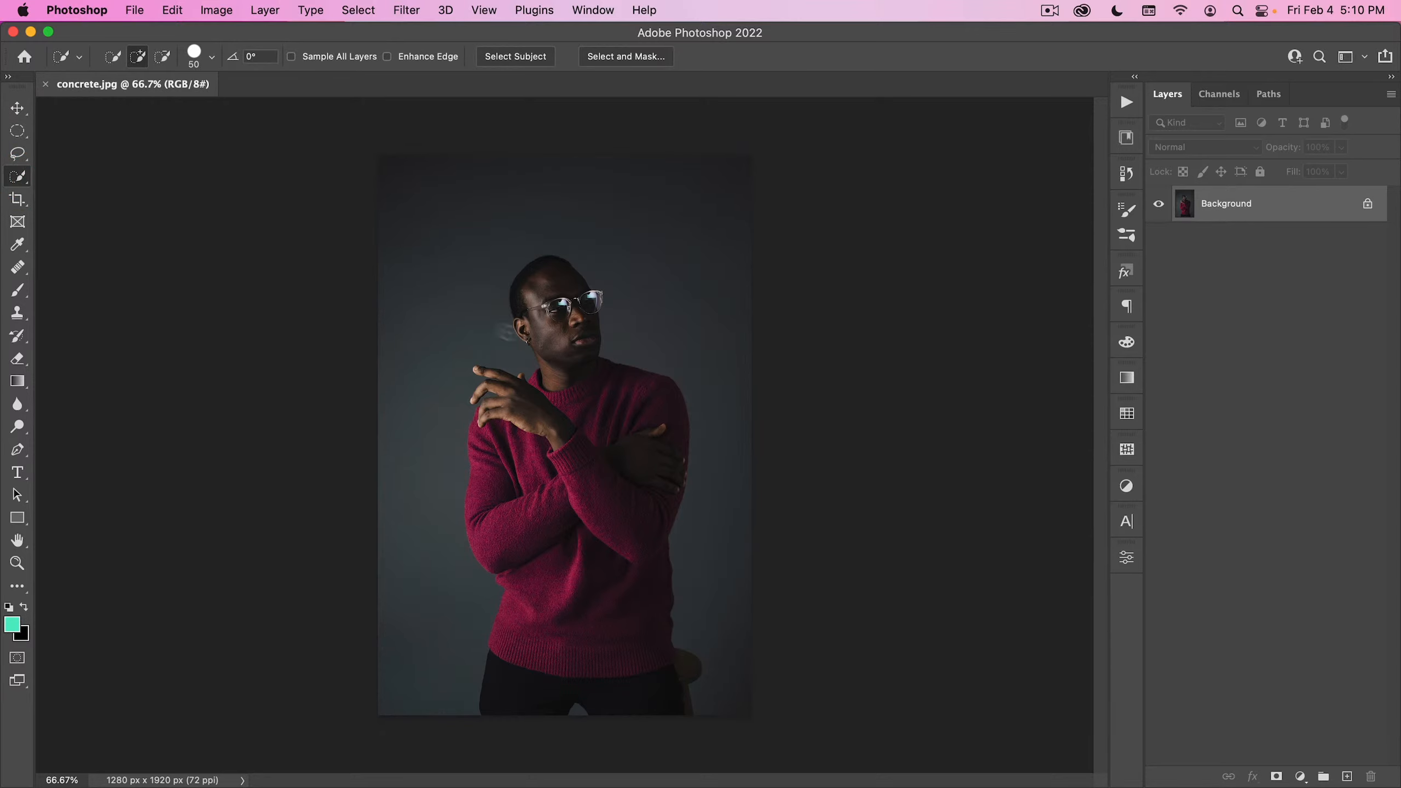
pyautogui.click(525, 56)
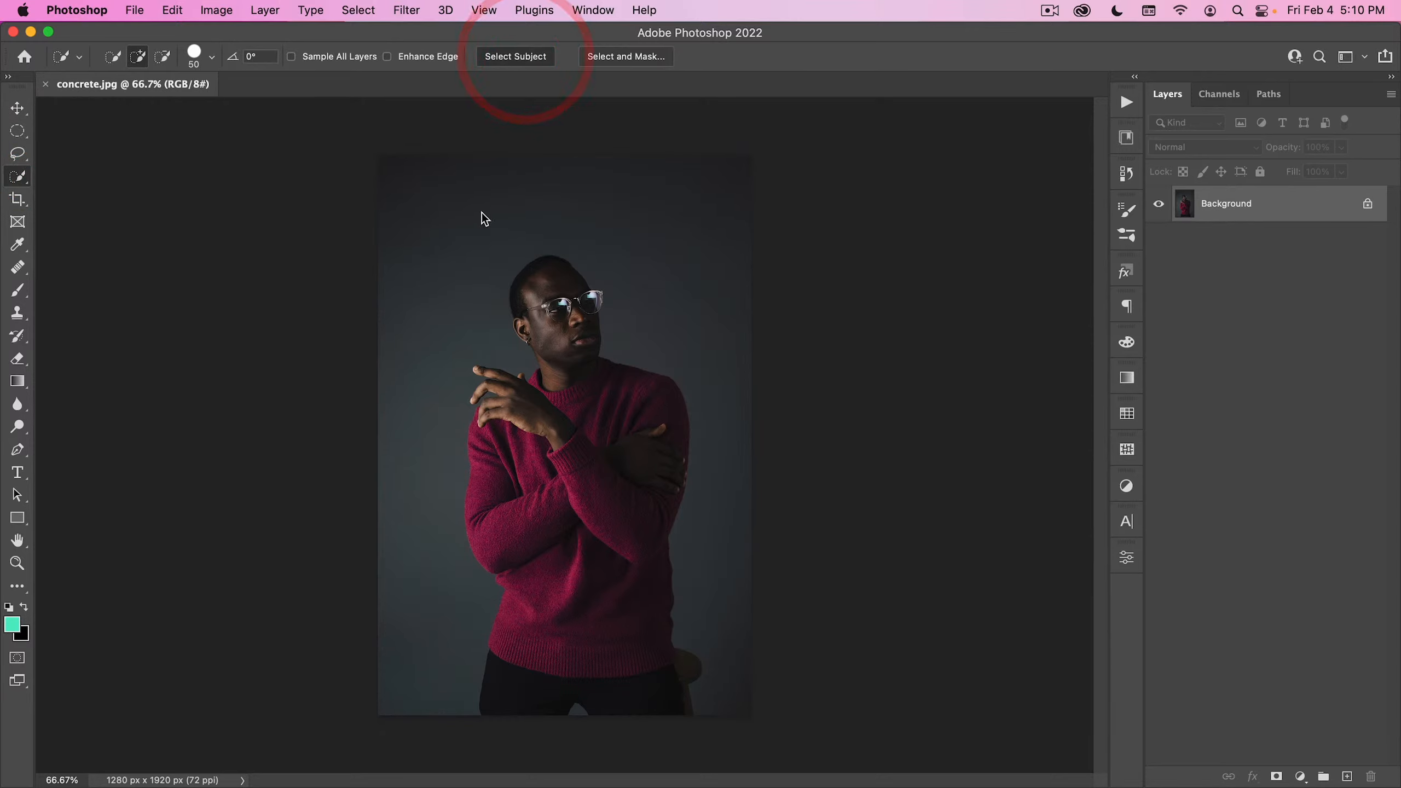
# - In Select and Mask, remove the background gap between the man's legs from the selection
pyautogui.click(641, 57)
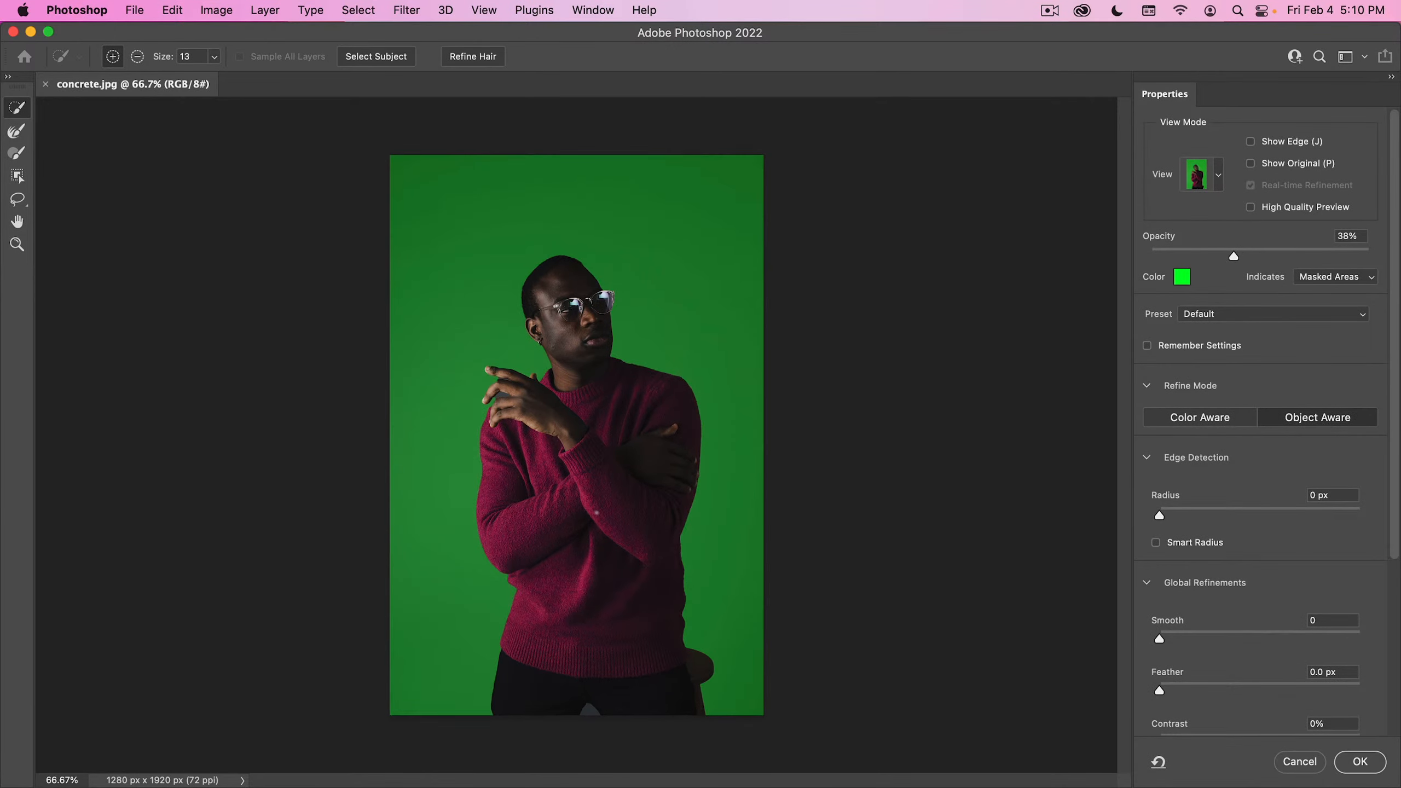
pyautogui.press('super+space')
pyautogui.moveTo(579, 722); pyautogui.dragTo(699, 658)
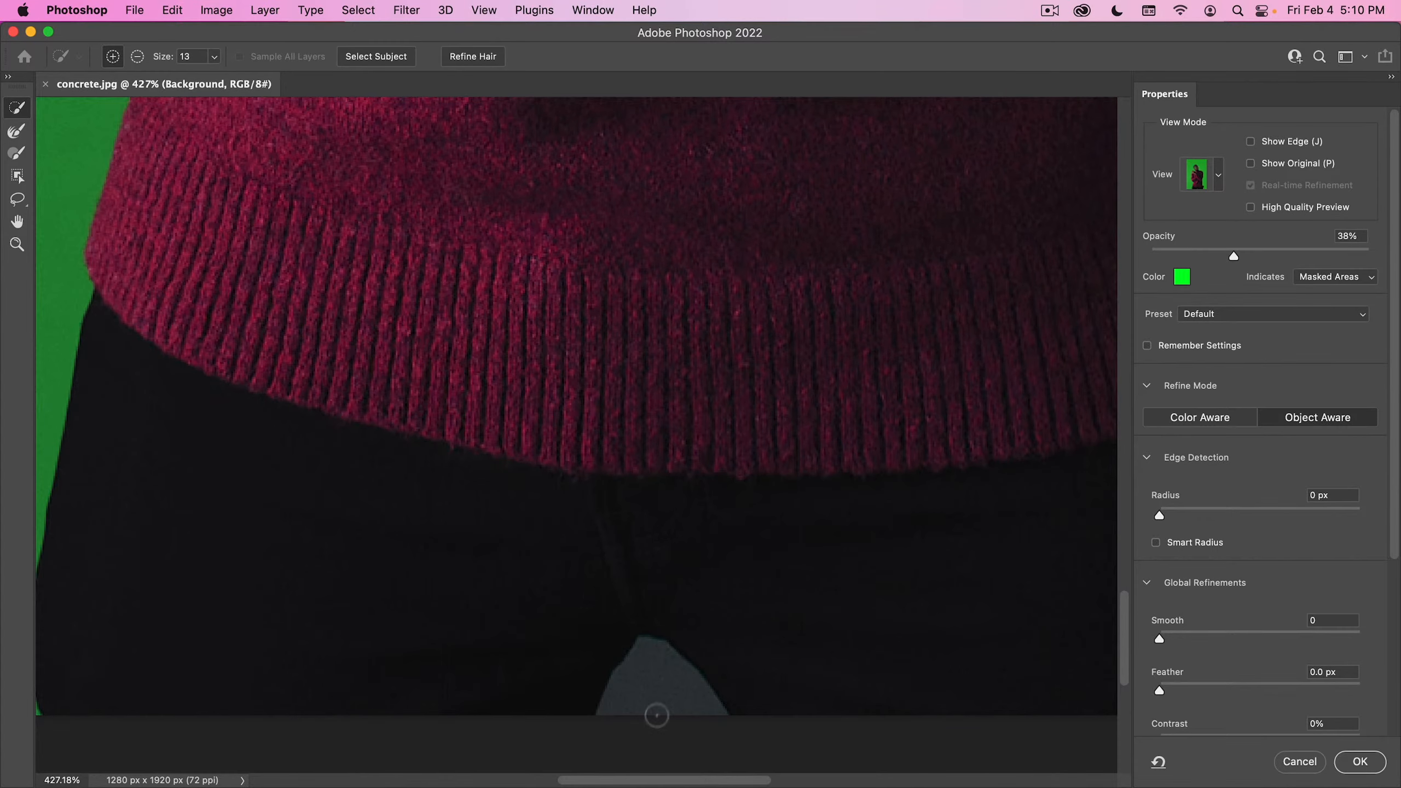
pyautogui.keyDown('alt'); pyautogui.click(637, 707); pyautogui.keyUp('alt')
# - With a 12 px Quick Selection brush, subtract the background gap between the raised hand's second and third fingers and restore the finger edges
pyautogui.hotkey('alt', 'space')
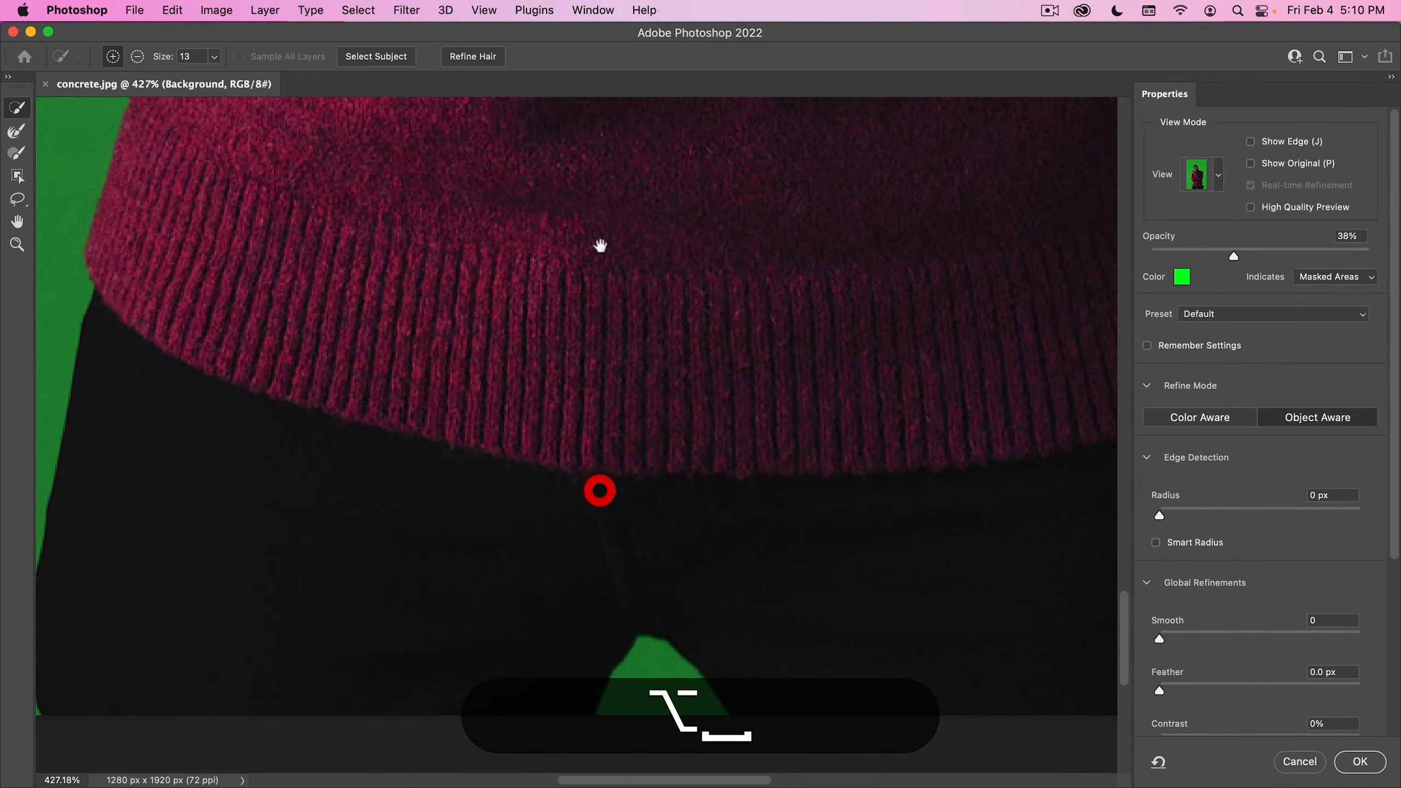
pyautogui.moveTo(600, 246); pyautogui.dragTo(685, 717)
pyautogui.moveTo(684, 299); pyautogui.dragTo(785, 751)
pyautogui.press('space')
pyautogui.moveTo(660, 269); pyautogui.dragTo(666, 749)
pyautogui.moveTo(486, 270); pyautogui.dragTo(673, 475)
pyautogui.moveTo(573, 480); pyautogui.dragTo(545, 484)
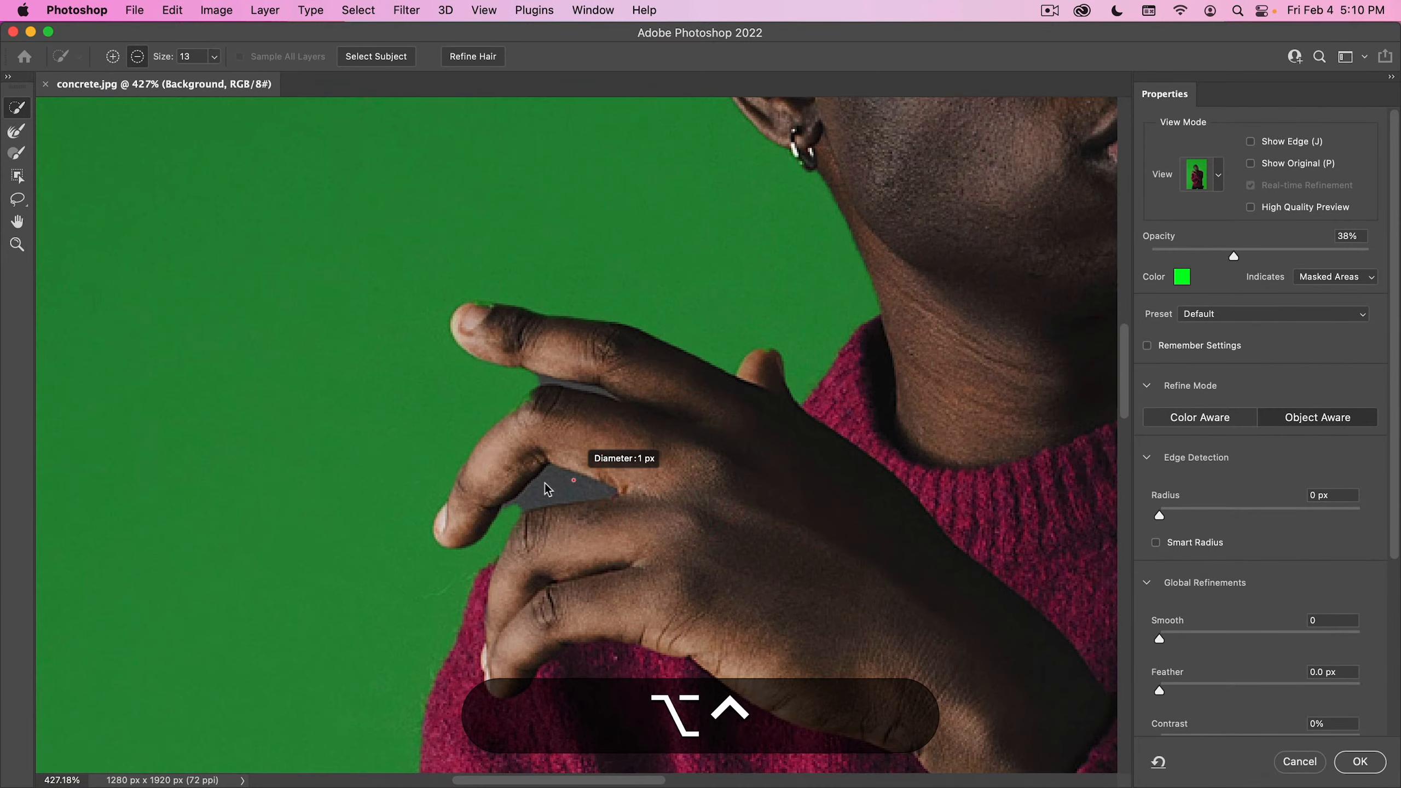
pyautogui.keyDown('alt'); pyautogui.click(572, 491); pyautogui.keyUp('alt')
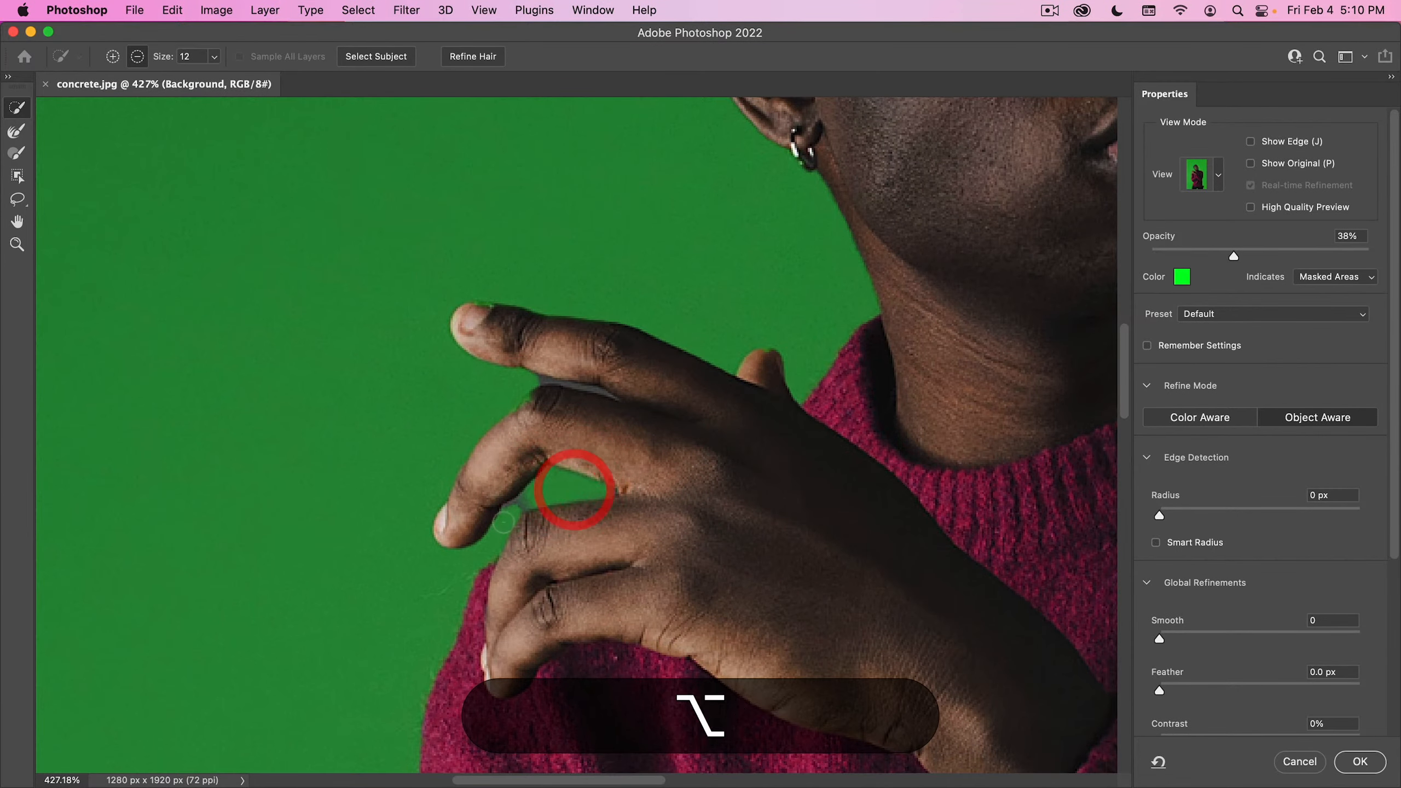
pyautogui.keyDown('alt'); pyautogui.click(519, 504); pyautogui.keyUp('alt')
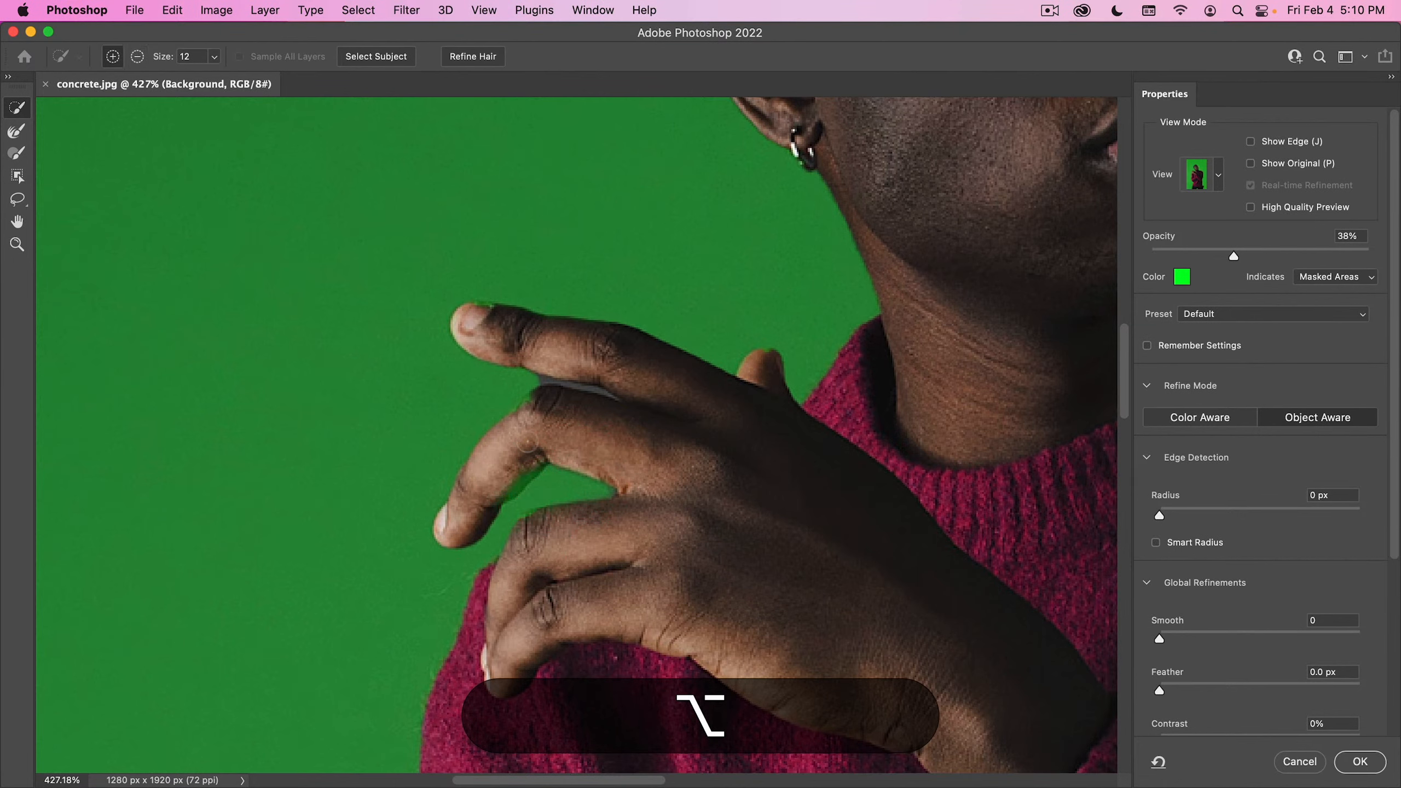
pyautogui.click(490, 498)
pyautogui.click(547, 404)
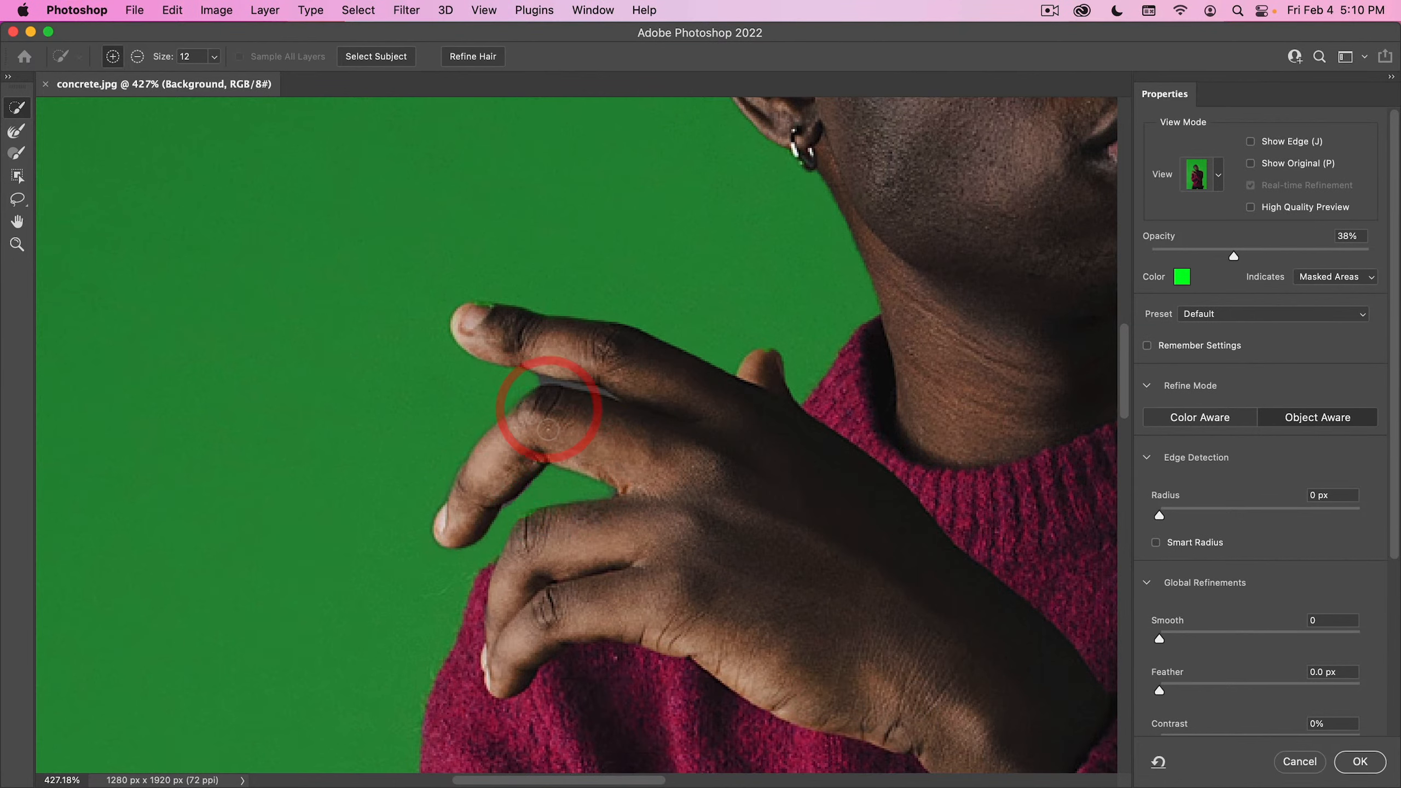
# - Brush over the narrow gap between the raised hand's top two fingers with a 17 px Refine Edge Brush
pyautogui.click(17, 130)
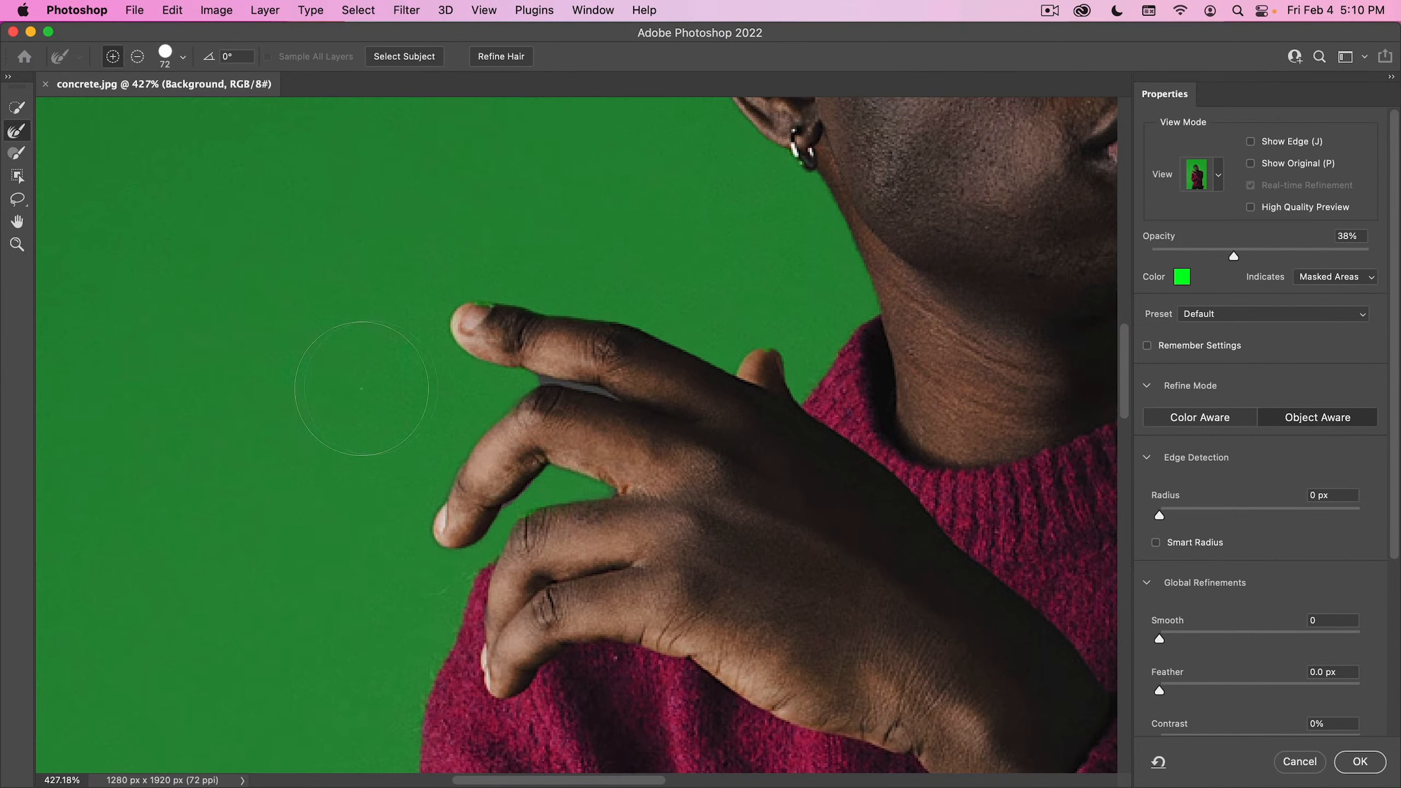
pyautogui.keyDown('ctrl'); pyautogui.keyDown('alt'); pyautogui.moveTo(361, 389); pyautogui.dragTo(276, 394); pyautogui.keyUp('alt'); pyautogui.keyUp('ctrl')
pyautogui.moveTo(479, 380)
pyautogui.mouseDown()
pyautogui.moveTo(580, 383)
pyautogui.moveTo(635, 405)
pyautogui.mouseUp()
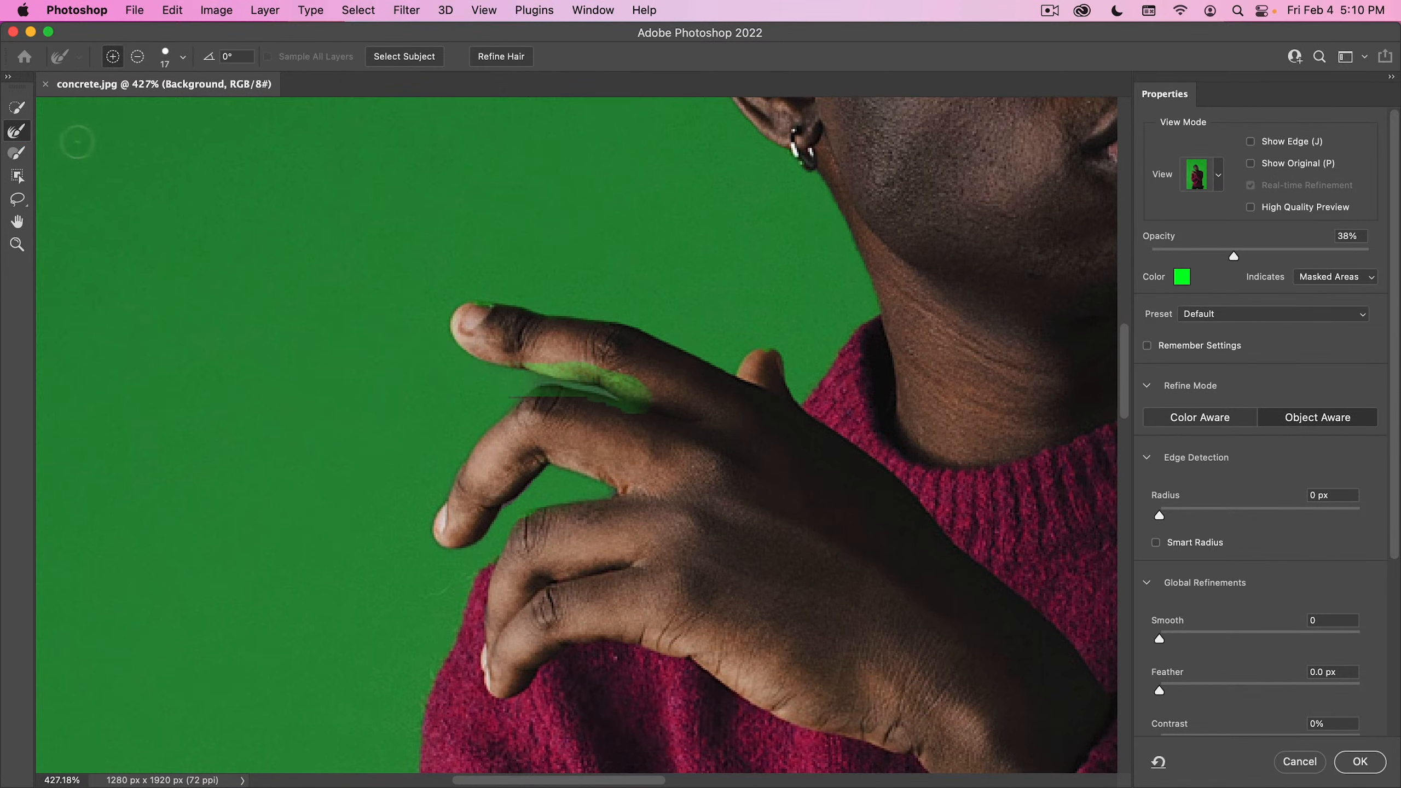
# - Add the lost parts of the top two fingers back to the selection with the Quick Selection tool and accept the refined selection
pyautogui.click(16, 108)
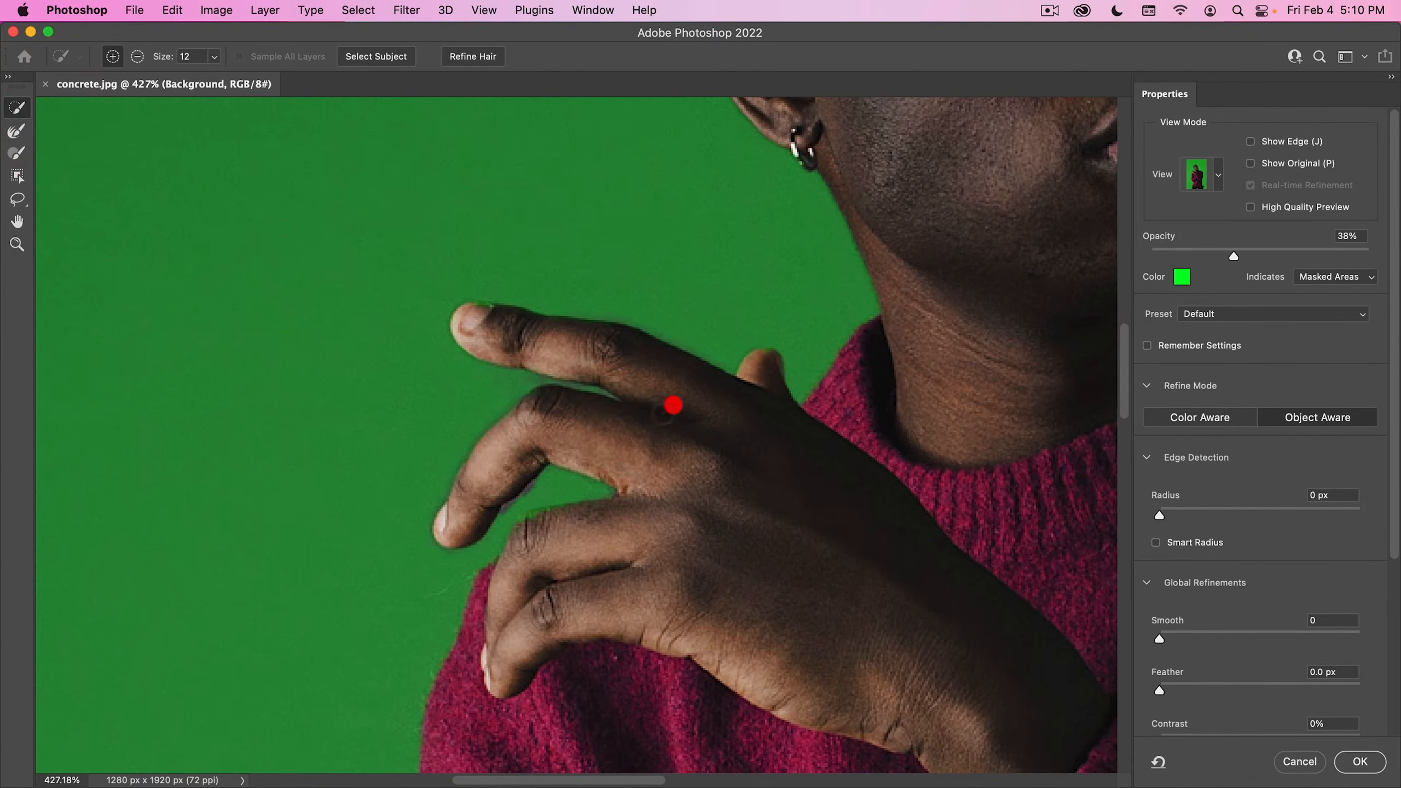
pyautogui.moveTo(573, 353); pyautogui.dragTo(655, 419)
pyautogui.click(533, 433)
pyautogui.click(534, 433)
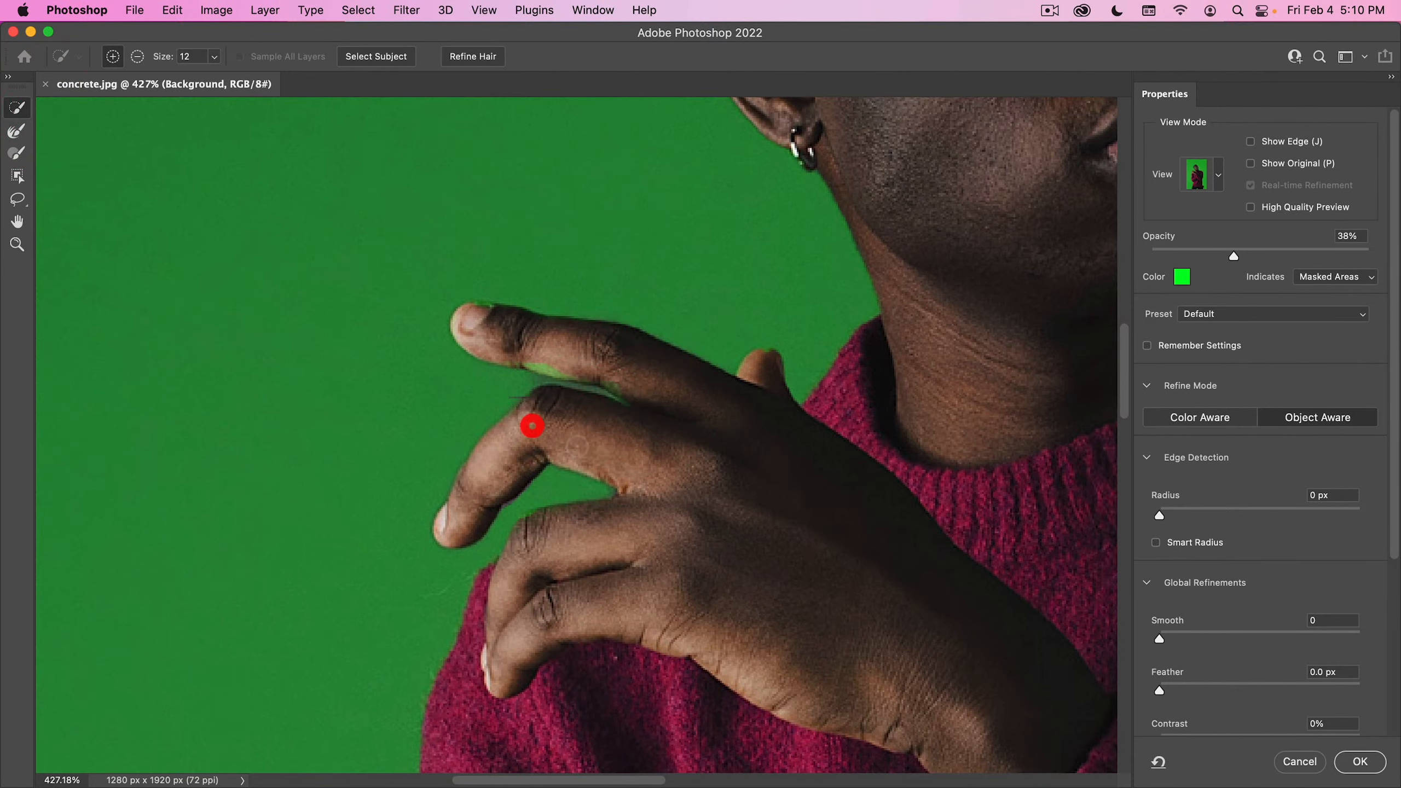
pyautogui.moveTo(547, 419); pyautogui.dragTo(519, 432)
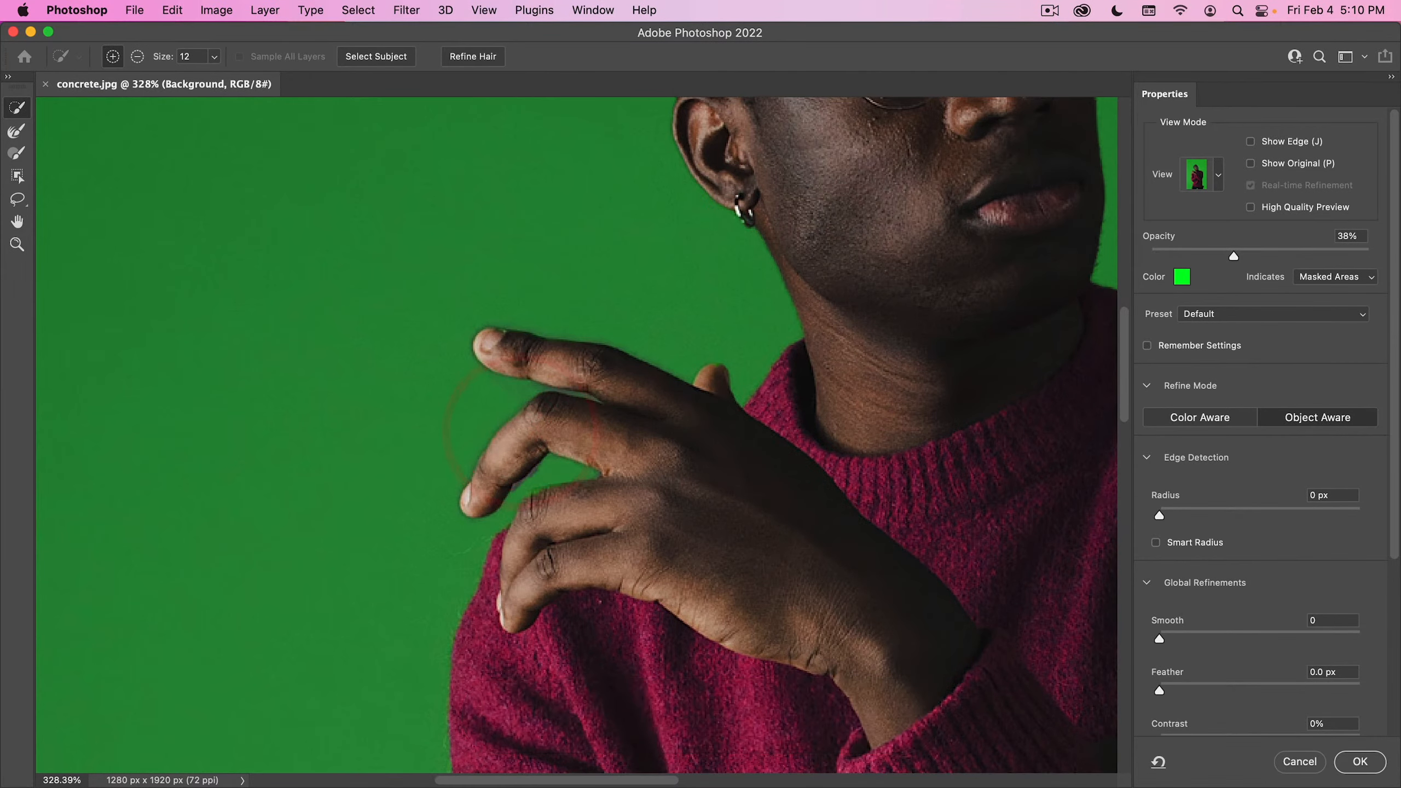
pyautogui.click(602, 377)
pyautogui.moveTo(609, 441); pyautogui.dragTo(529, 488)
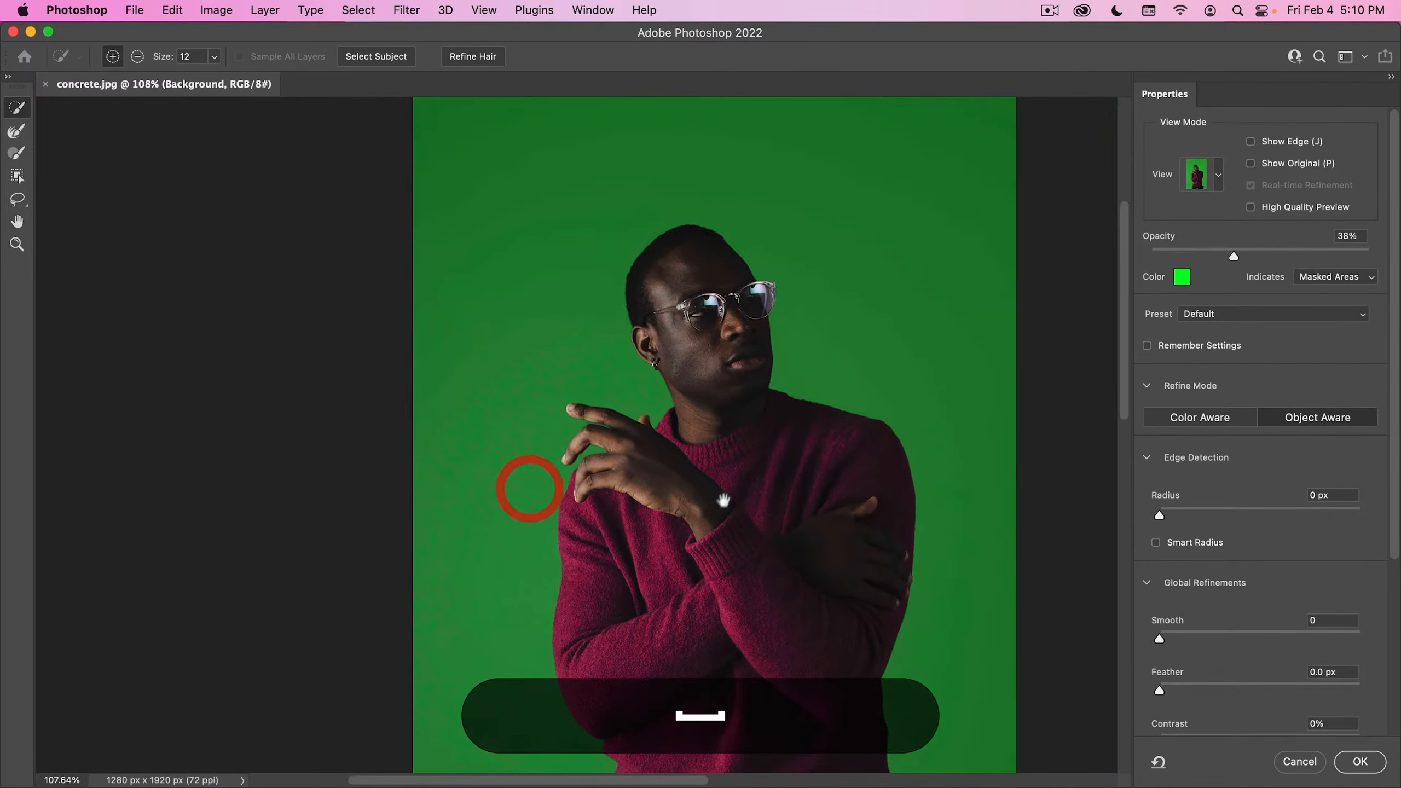
pyautogui.moveTo(723, 499); pyautogui.dragTo(577, 352)
pyautogui.click(1360, 762)
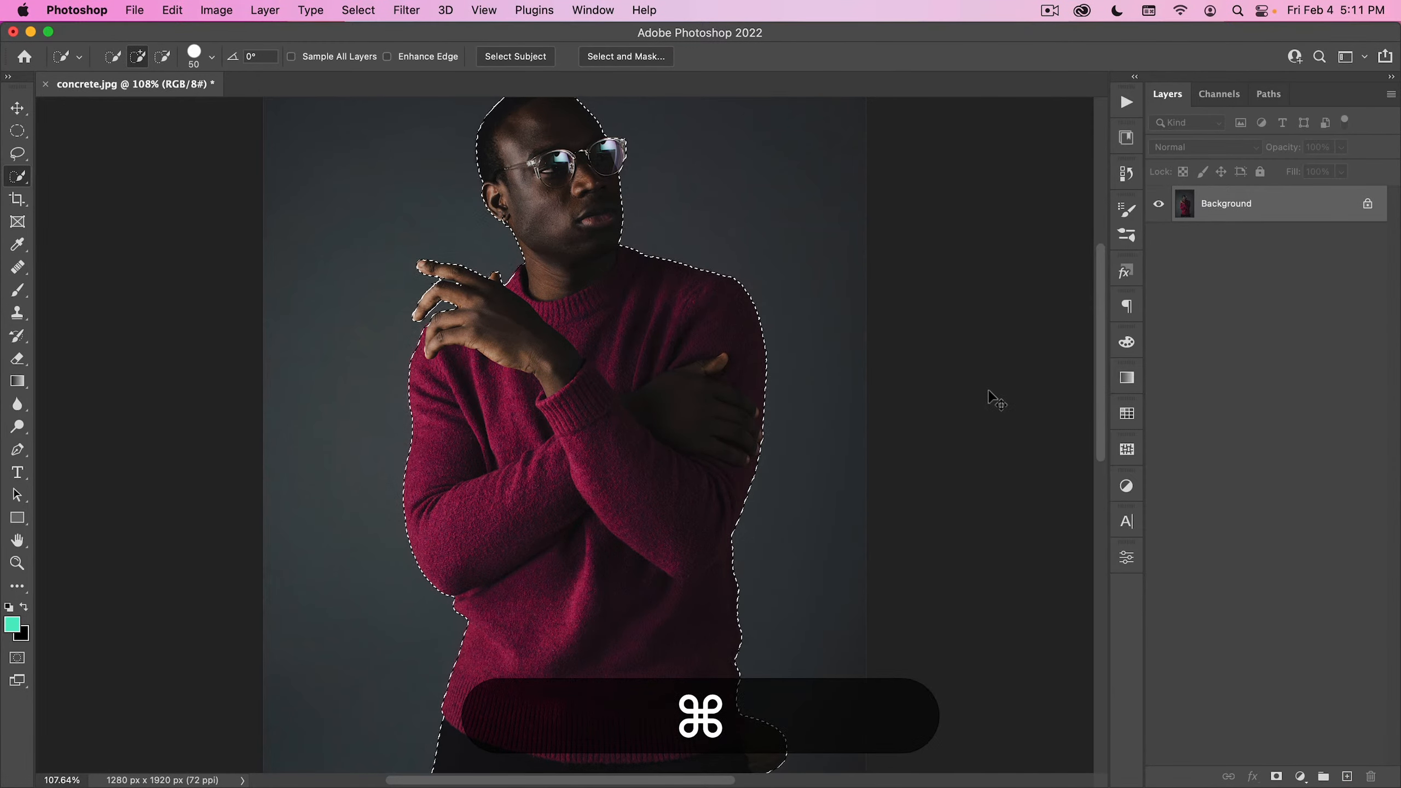
# - Copy the selected man to a new layer and name it subject
pyautogui.press('super+j')
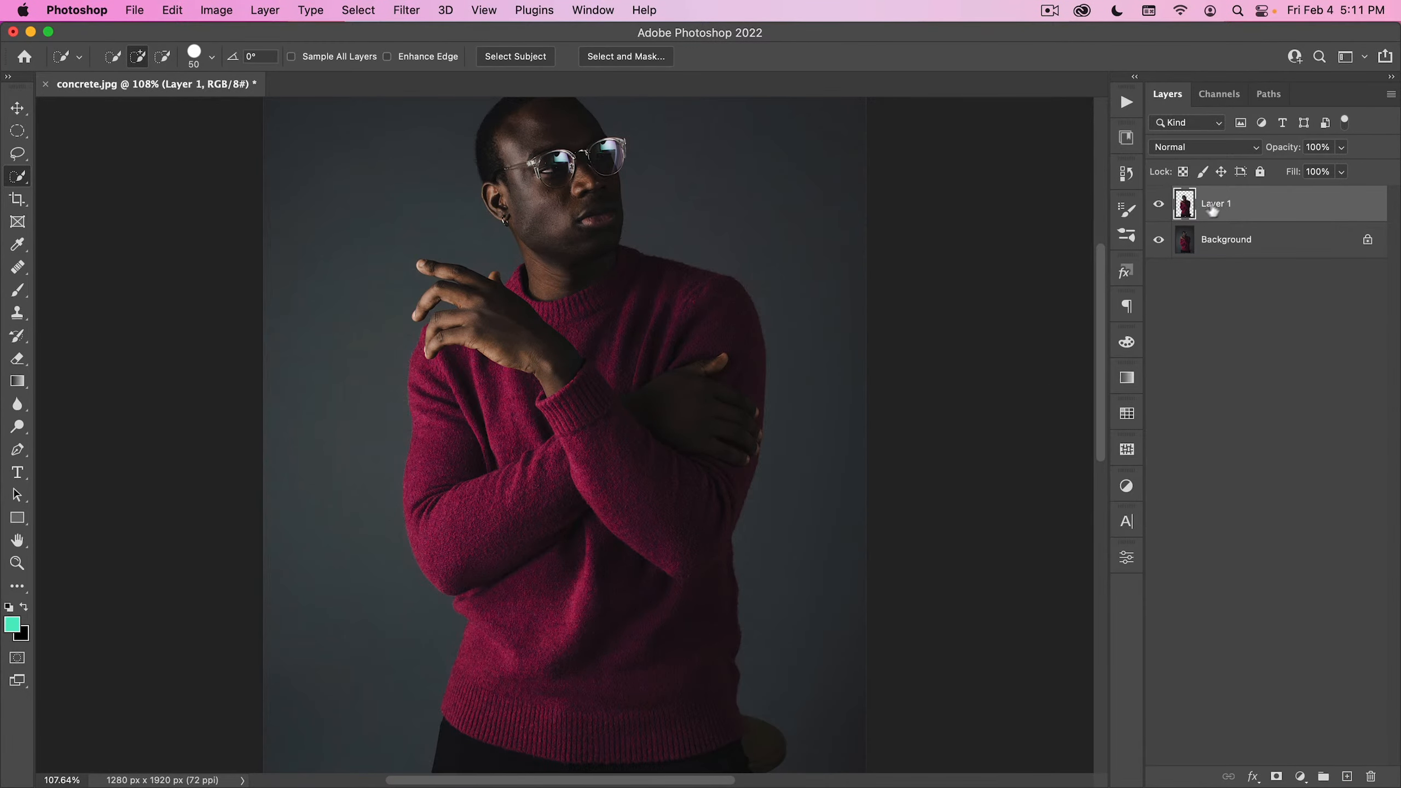
pyautogui.write('subje')
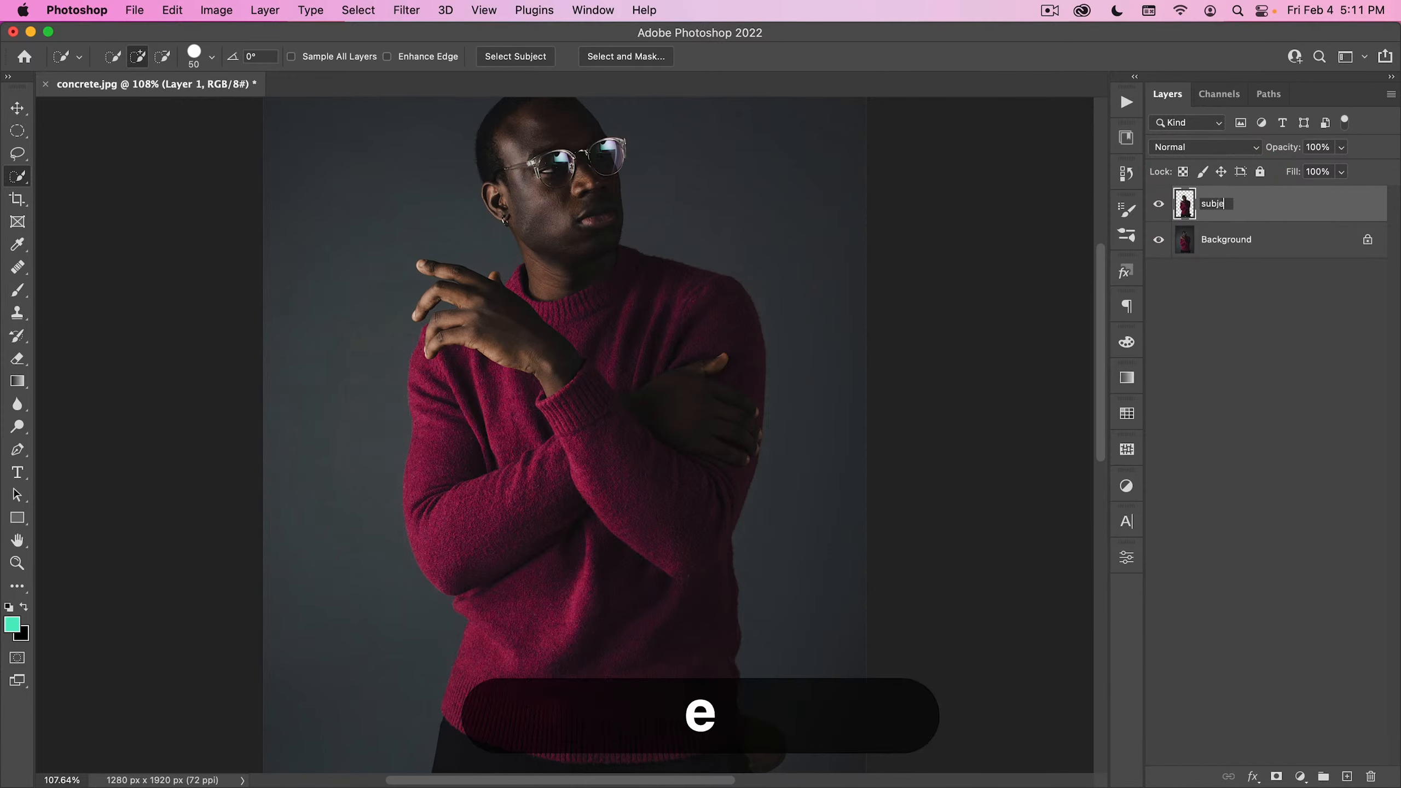
pyautogui.write('ct')
pyautogui.press('Return')
pyautogui.press('super+space')
pyautogui.moveTo(716, 274); pyautogui.dragTo(696, 301)
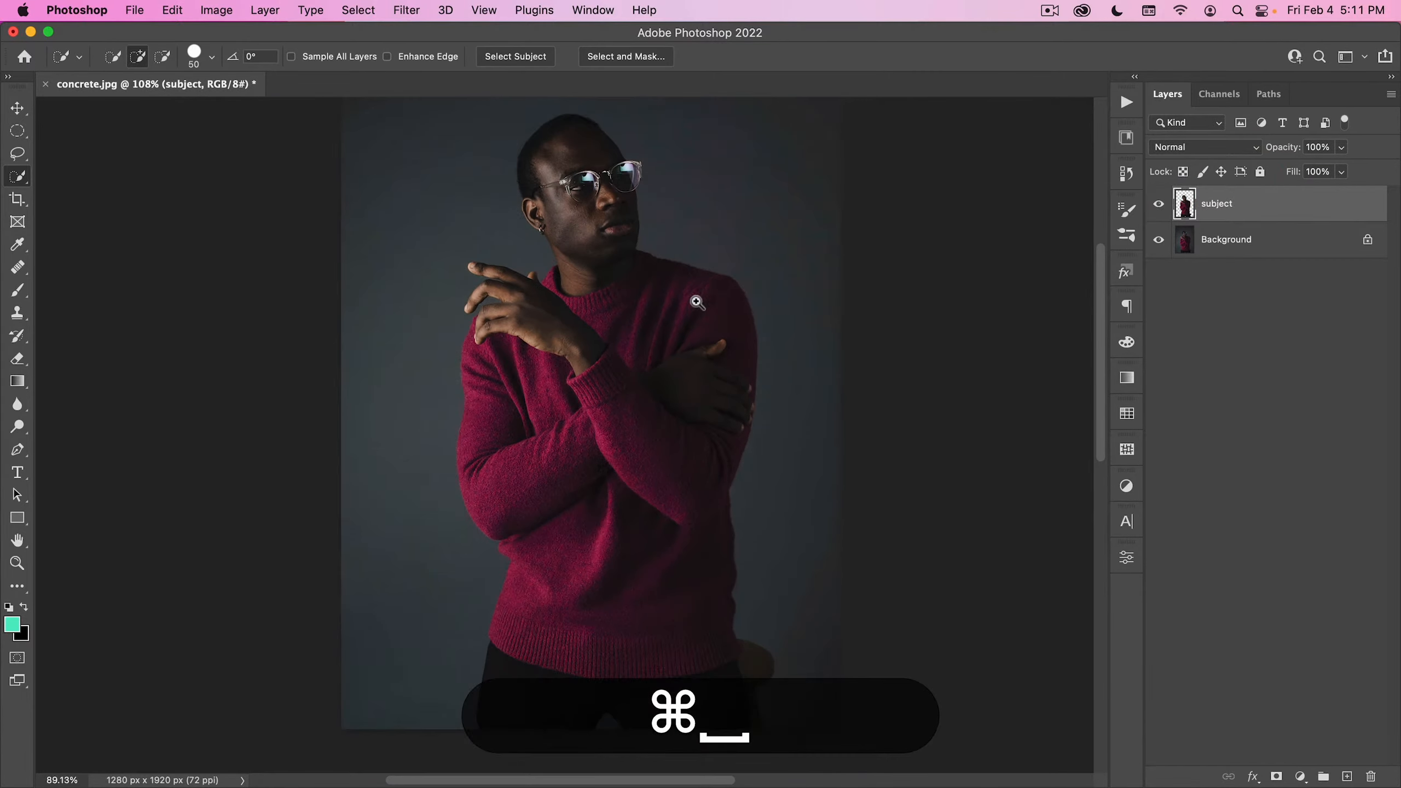
# - Reload the subject layer's outline as a selection, replace that layer with a duplicate of Background, and mask the duplicate with the selection
pyautogui.keyDown('super'); pyautogui.click(1185, 203); pyautogui.keyUp('super')
pyautogui.moveTo(1185, 203); pyautogui.dragTo(1372, 775)
pyautogui.moveTo(1257, 208); pyautogui.dragTo(1347, 777)
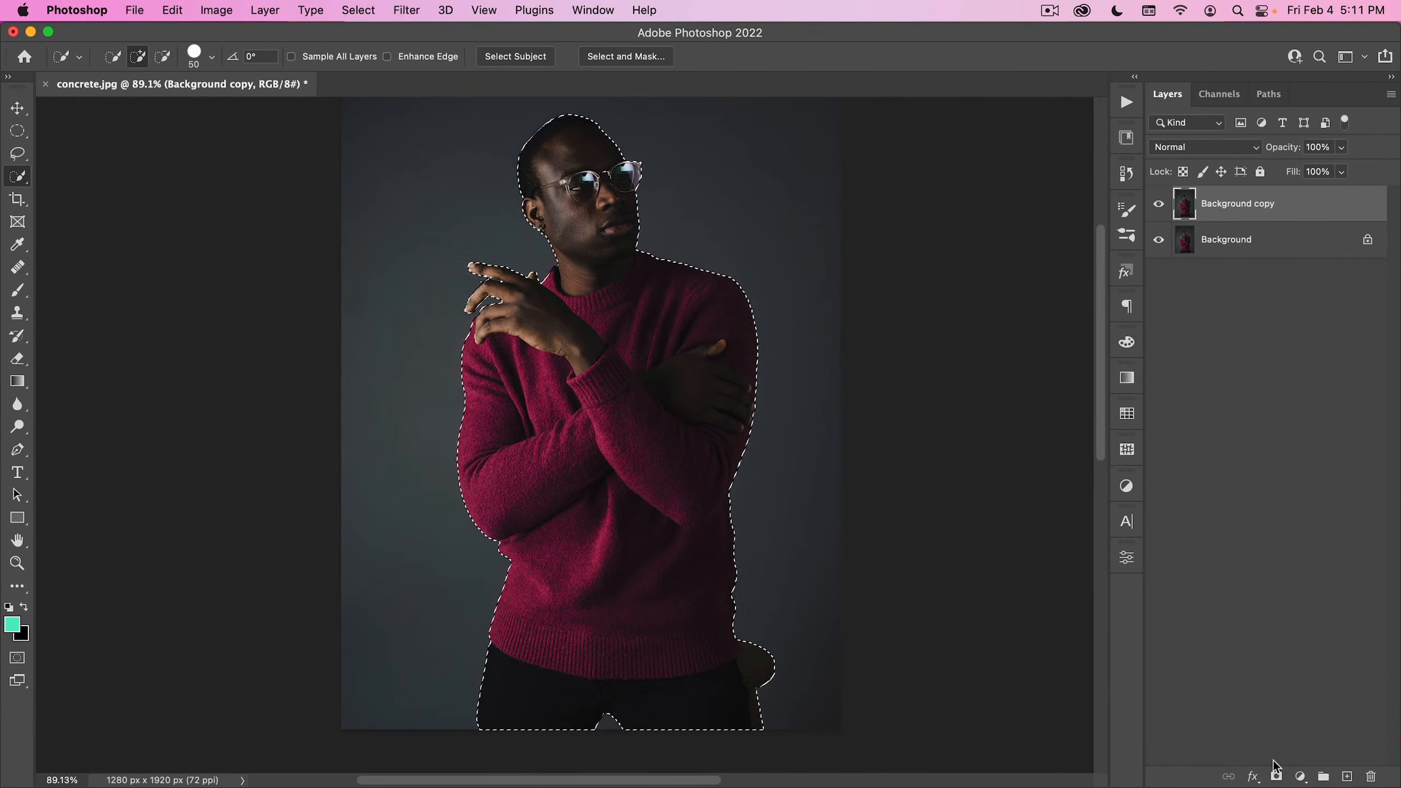
pyautogui.click(1275, 777)
# - Show the Background copy's layer mask on its own around the raised fingers and choose the Lasso tool
pyautogui.moveTo(599, 451); pyautogui.dragTo(589, 457)
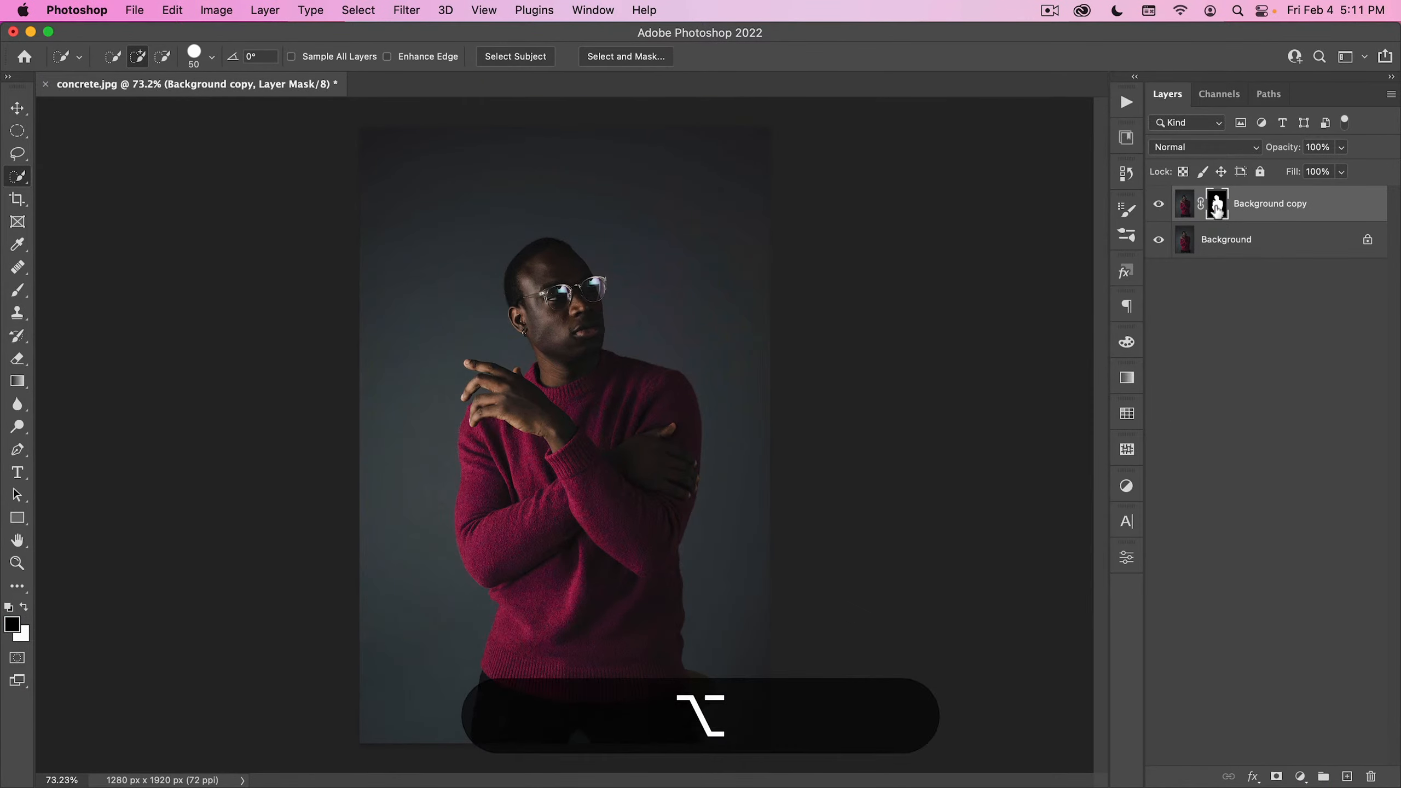
pyautogui.keyDown('alt'); pyautogui.click(1215, 211); pyautogui.keyUp('alt')
pyautogui.moveTo(475, 380); pyautogui.dragTo(638, 303)
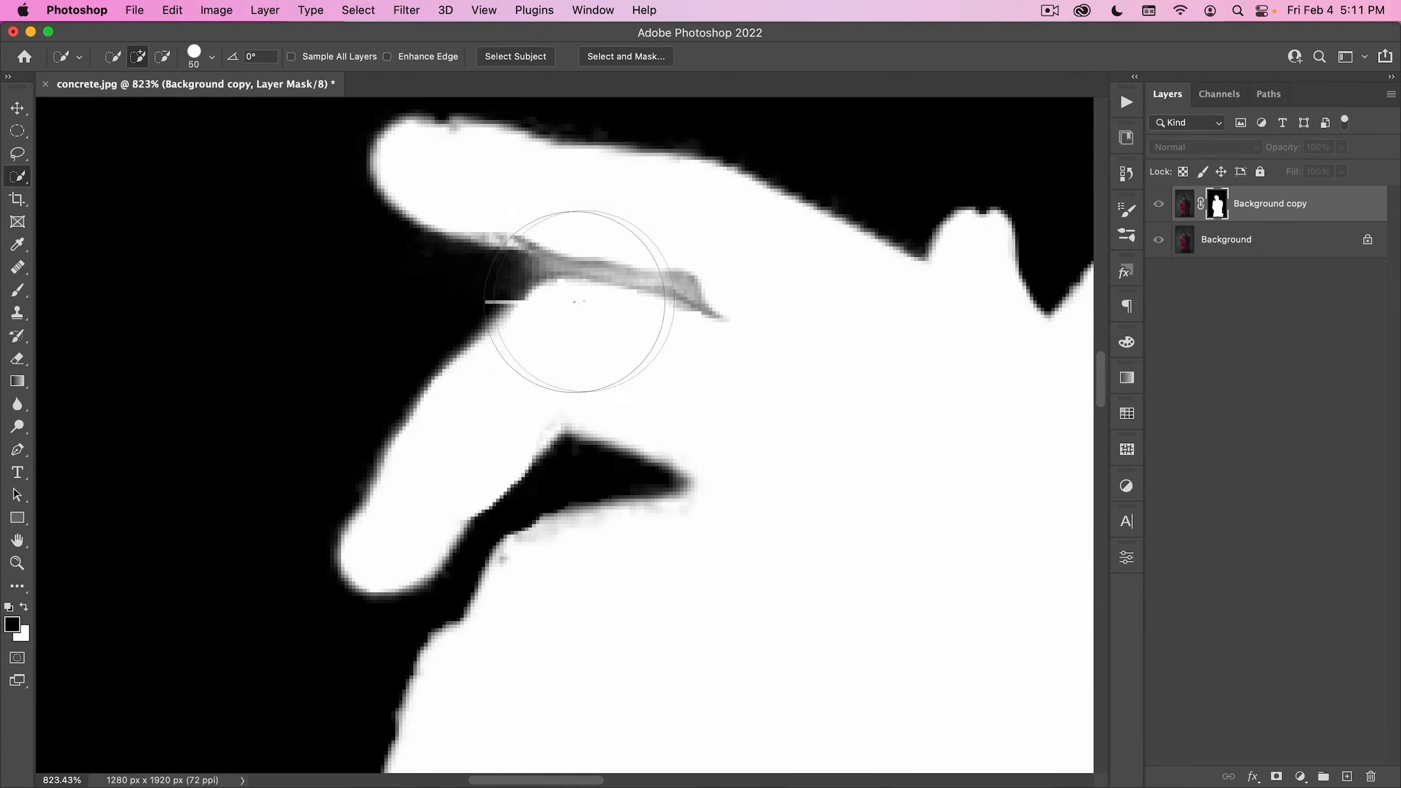
pyautogui.press('l')
pyautogui.moveTo(454, 306); pyautogui.dragTo(482, 313)
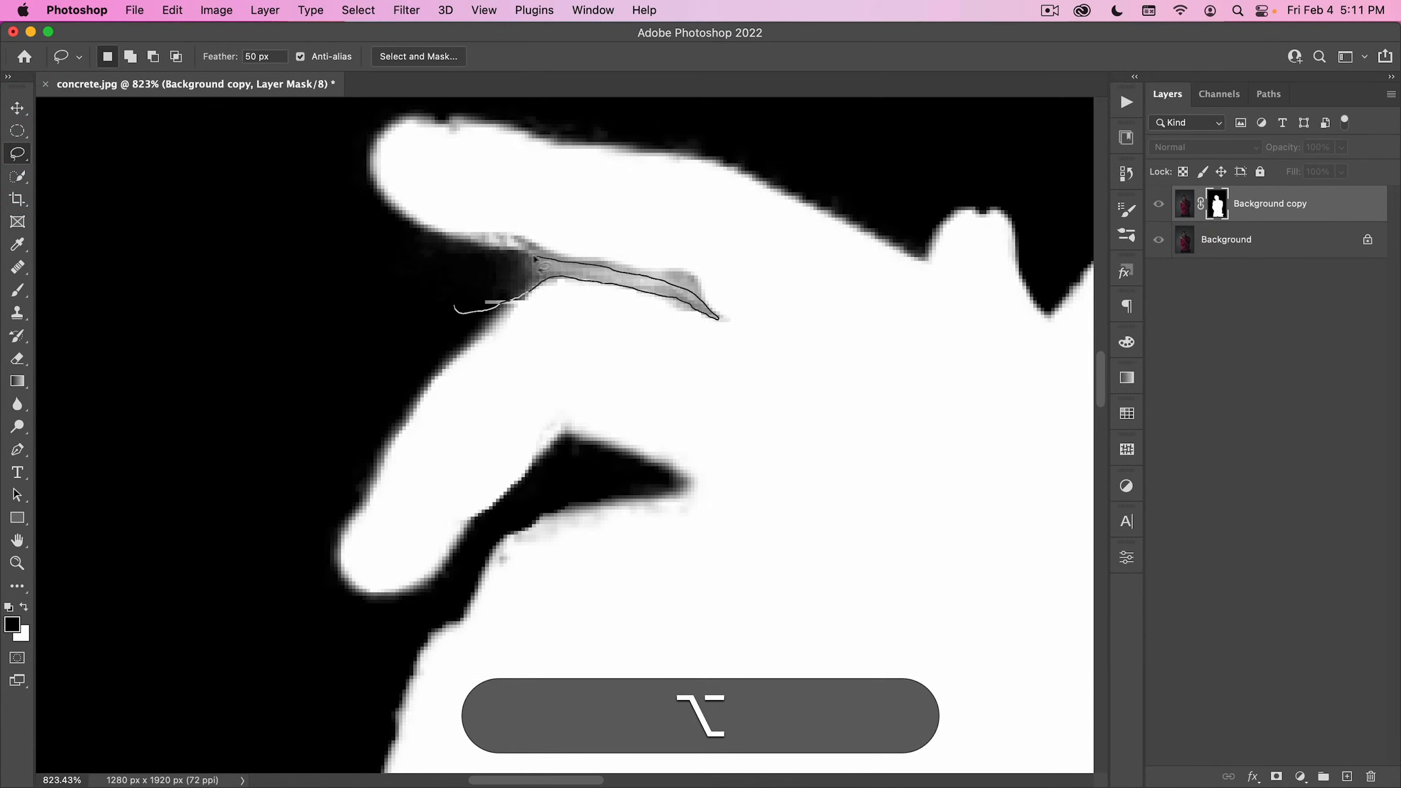
pyautogui.moveTo(427, 262); pyautogui.dragTo(429, 266)
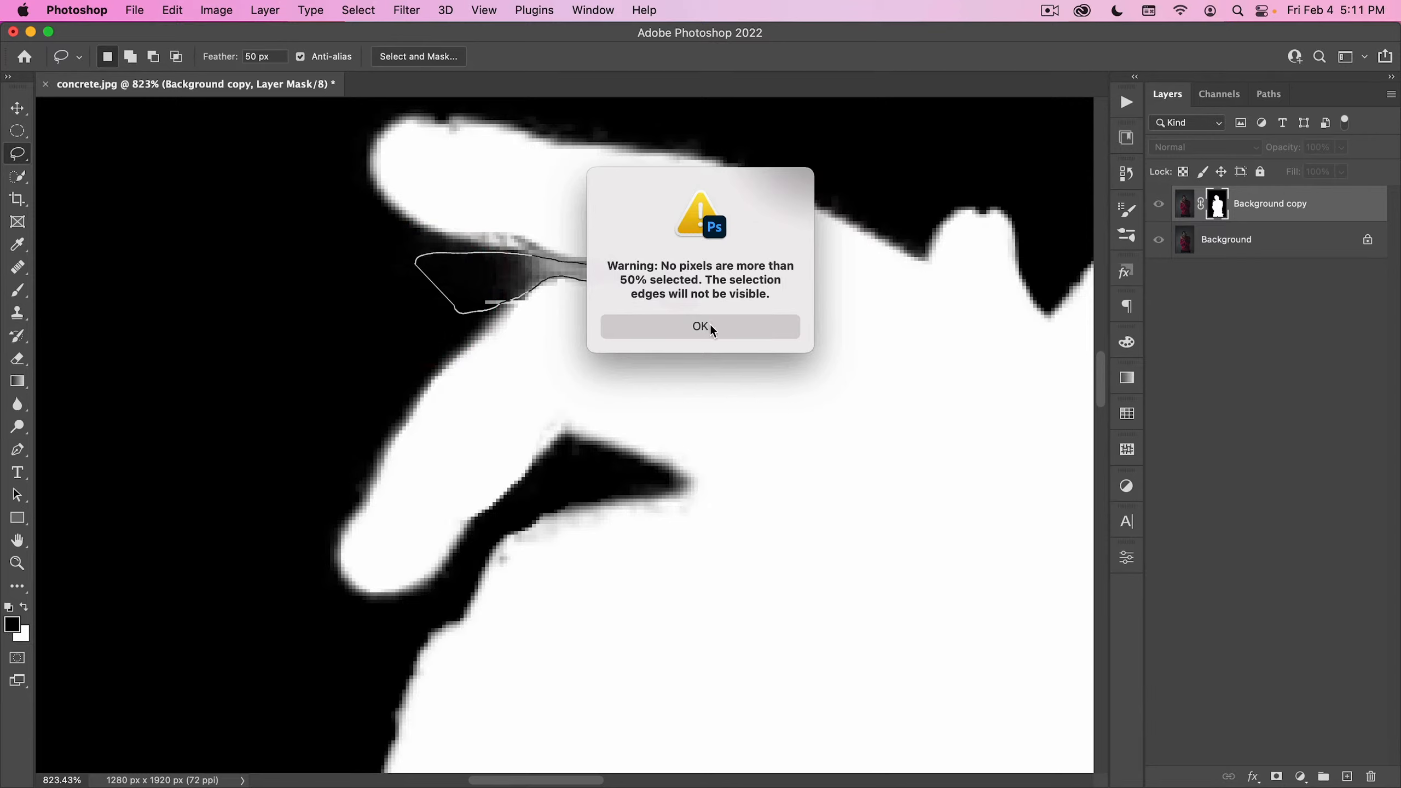
pyautogui.click(700, 325)
# - Set the Lasso feather to 0 px, outline the gray gap between the top two fingers, and fill it with black on the mask
pyautogui.moveTo(271, 57); pyautogui.dragTo(148, 56)
pyautogui.write('0')
pyautogui.press('Return')
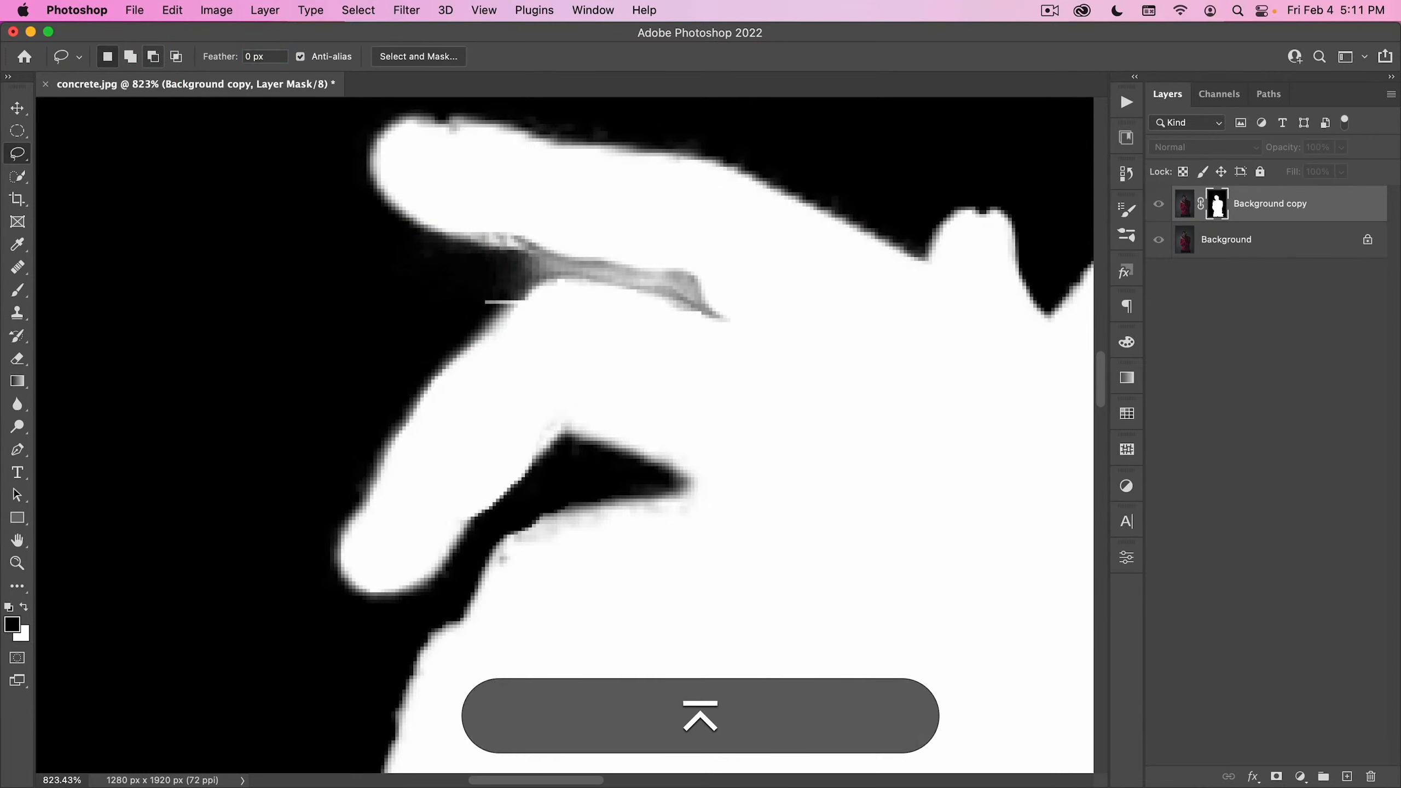
pyautogui.click(332, 290)
pyautogui.moveTo(469, 252); pyautogui.dragTo(521, 255)
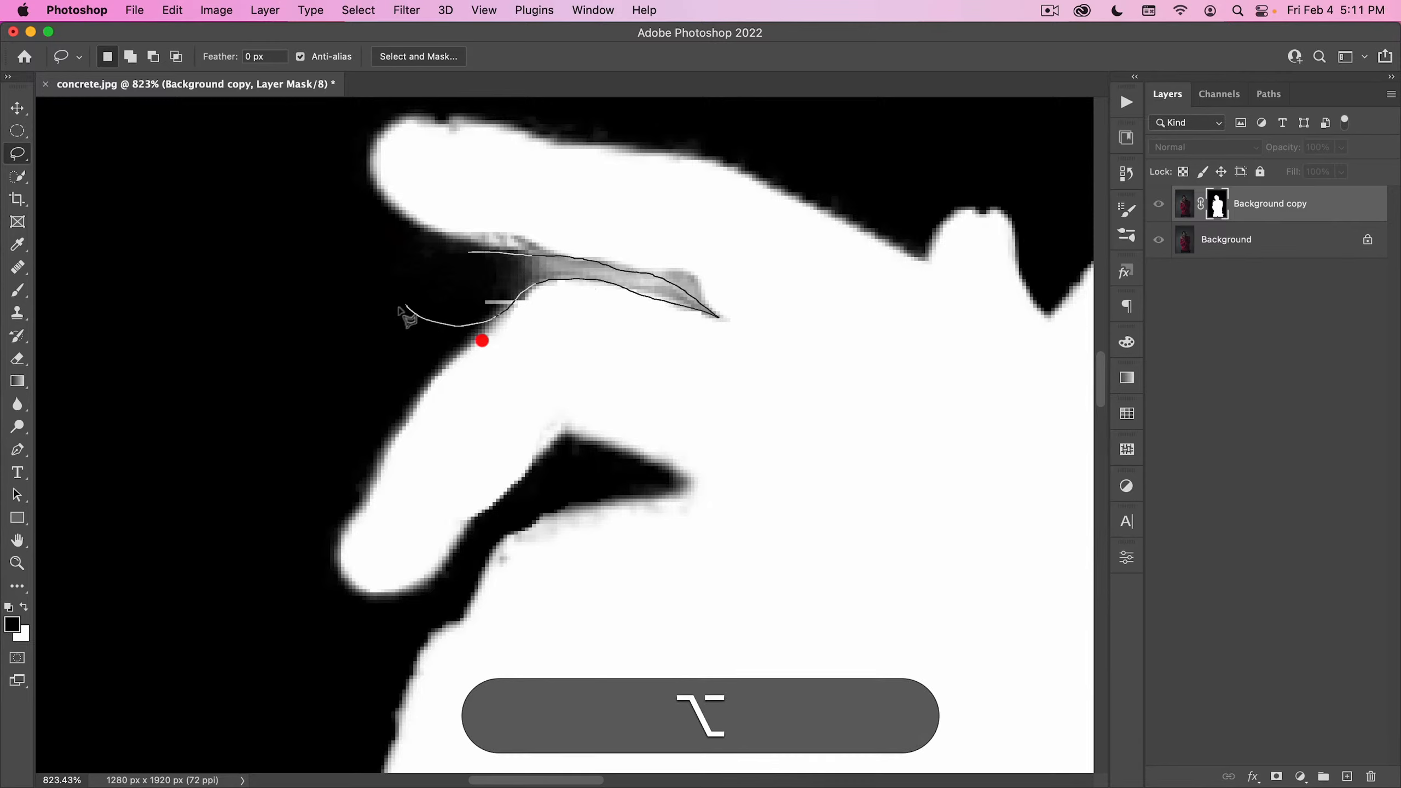
pyautogui.moveTo(401, 309); pyautogui.dragTo(406, 307)
pyautogui.hotkey('alt', 'BackSpace')
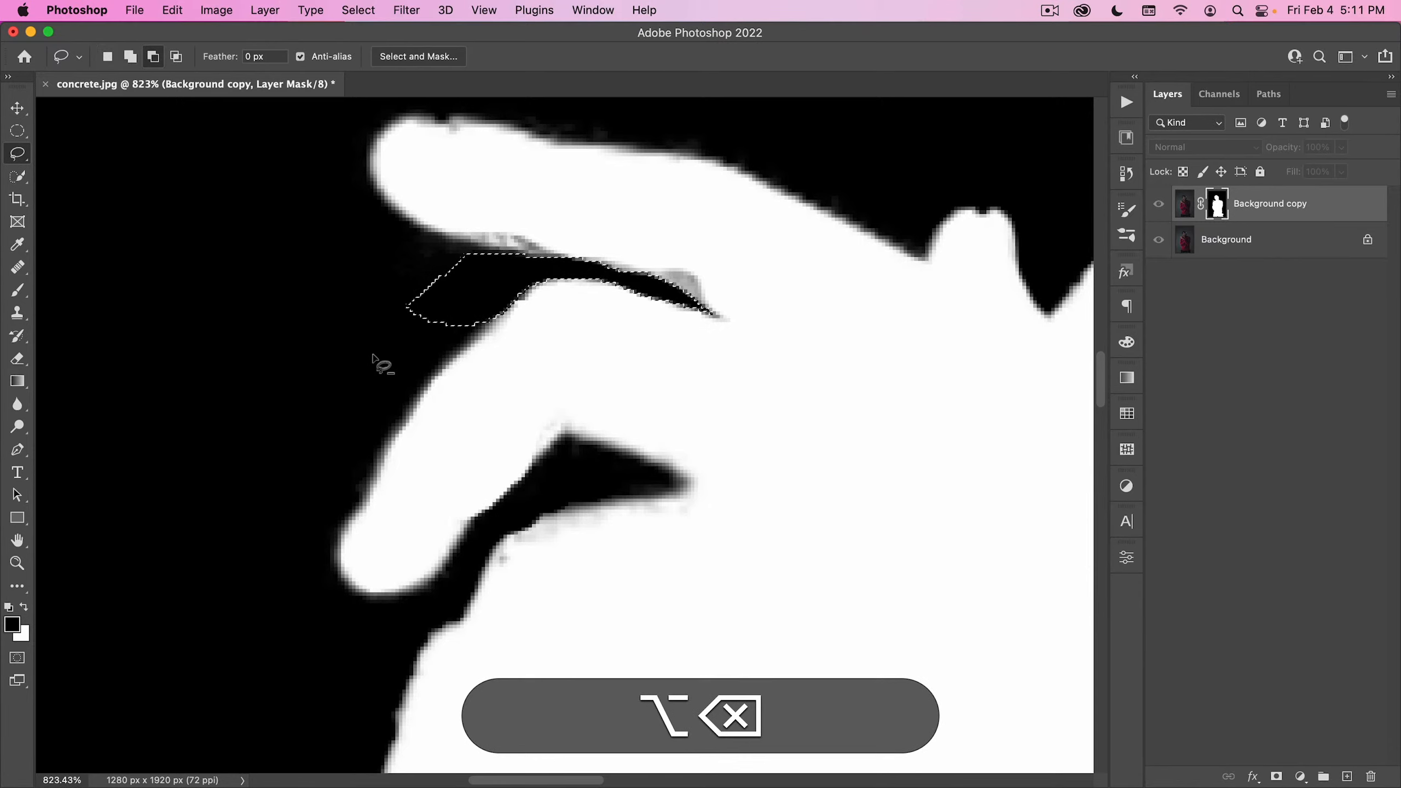
# - Clear the selection, return from the mask view to the full image, and choose the Move tool
pyautogui.click(373, 355)
pyautogui.press('super+space')
pyautogui.moveTo(523, 373); pyautogui.dragTo(375, 501)
pyautogui.click(601, 508)
pyautogui.keyDown('alt'); pyautogui.click(1219, 206); pyautogui.keyUp('alt')
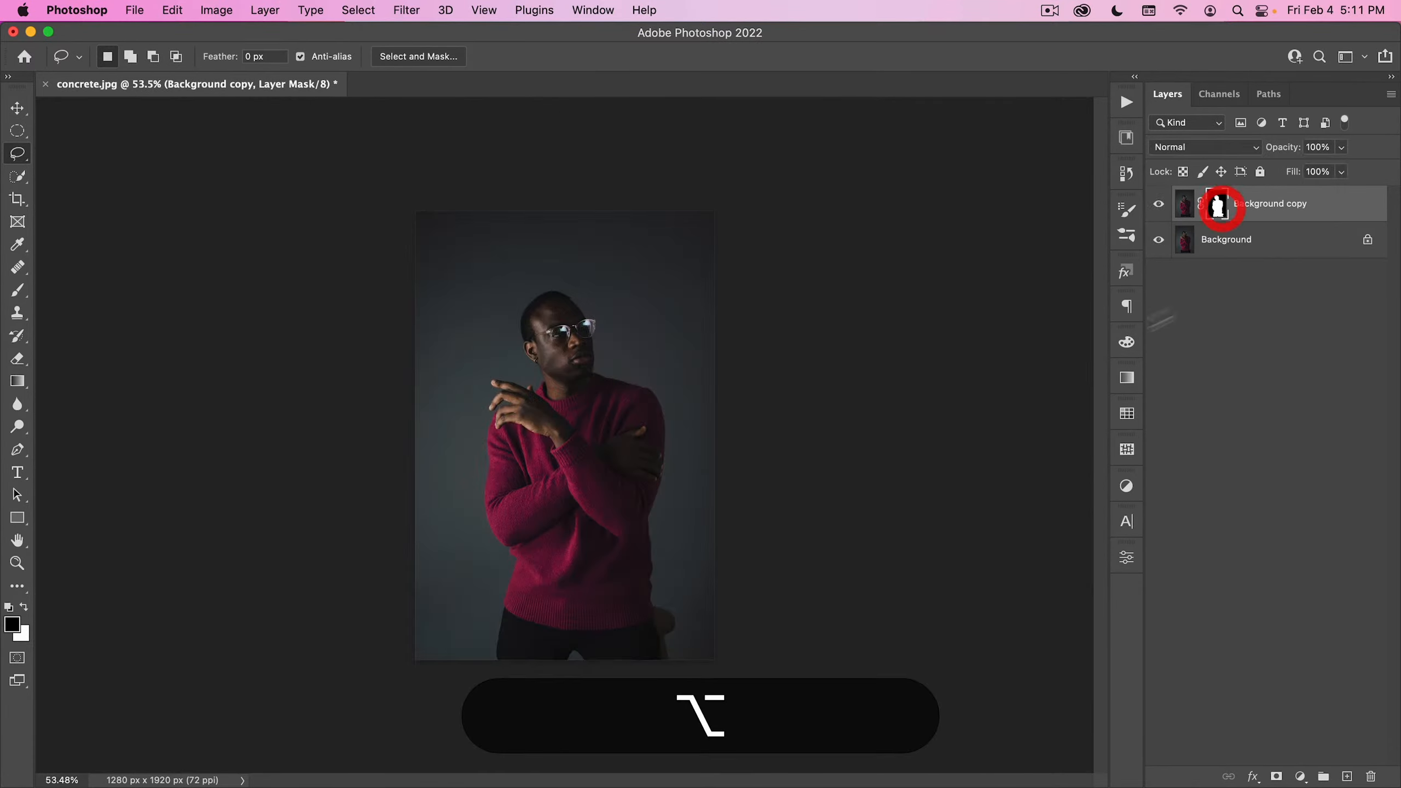
pyautogui.hotkey('alt', 'v')
pyautogui.press('super+space')
pyautogui.click(641, 416)
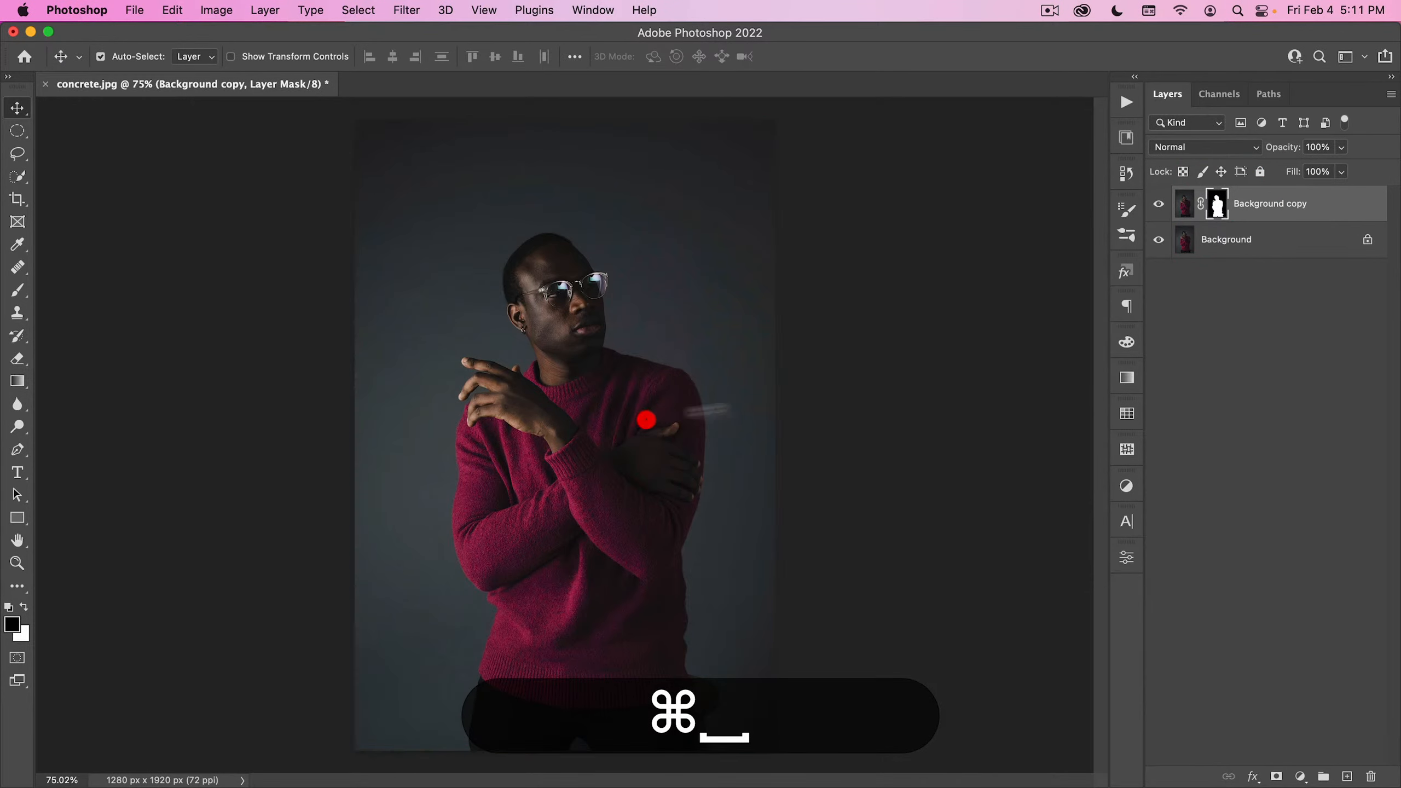
# - Place the nucly-concrete-16 texture from the Compositing Tool Kit library above the masked layer so that it covers the whole image
pyautogui.click(1130, 139)
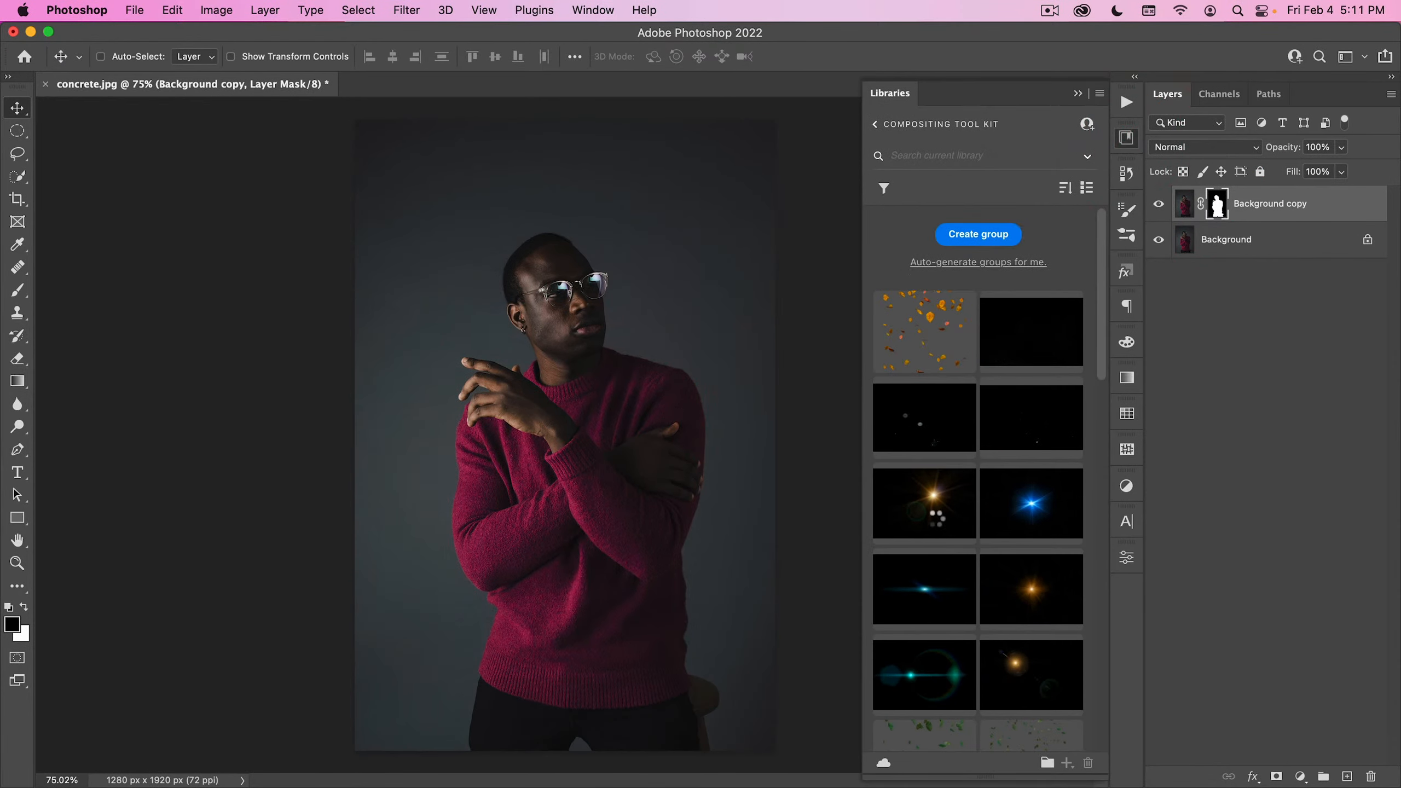
pyautogui.scroll(-5, 1072, 376)
pyautogui.moveTo(1103, 355); pyautogui.dragTo(1104, 479)
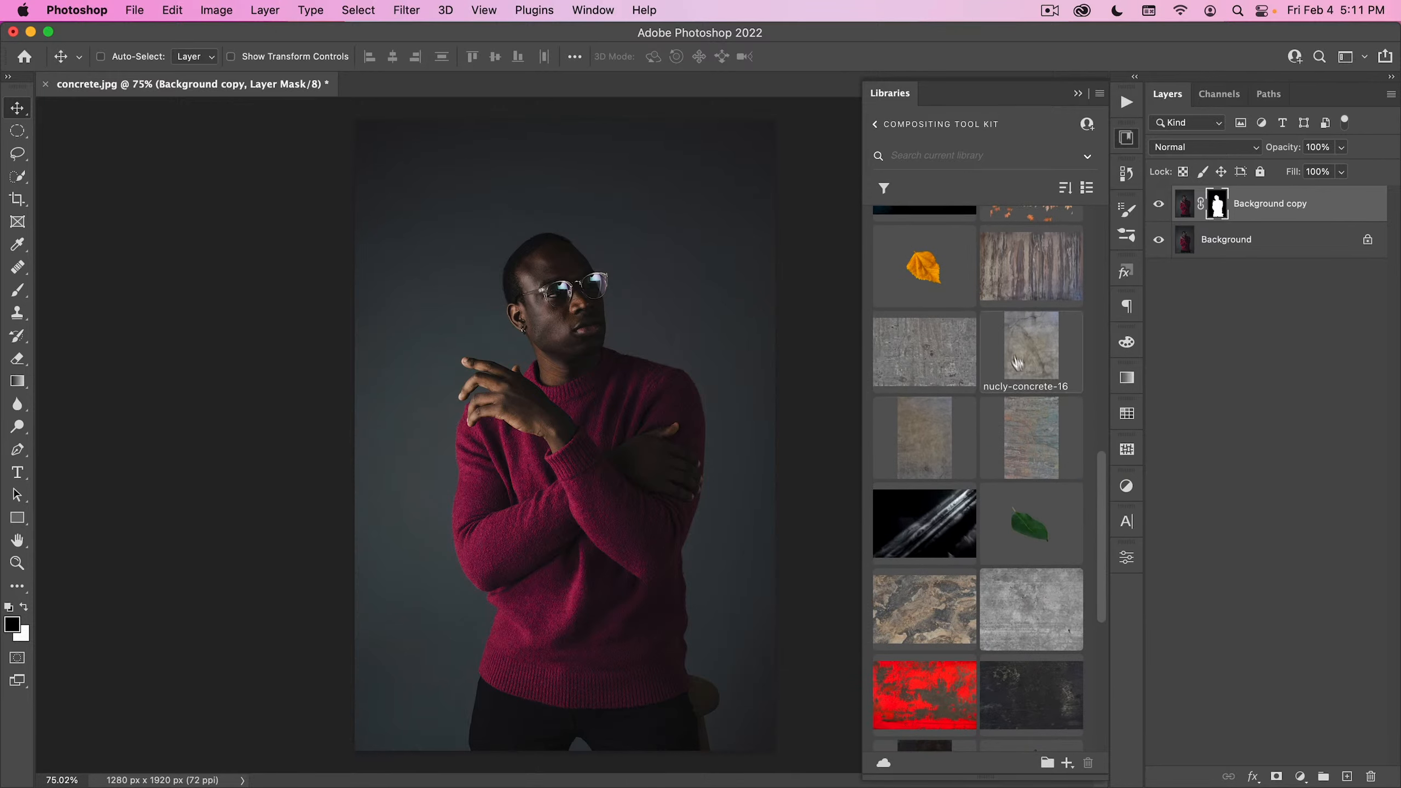
pyautogui.moveTo(1021, 353); pyautogui.dragTo(571, 387)
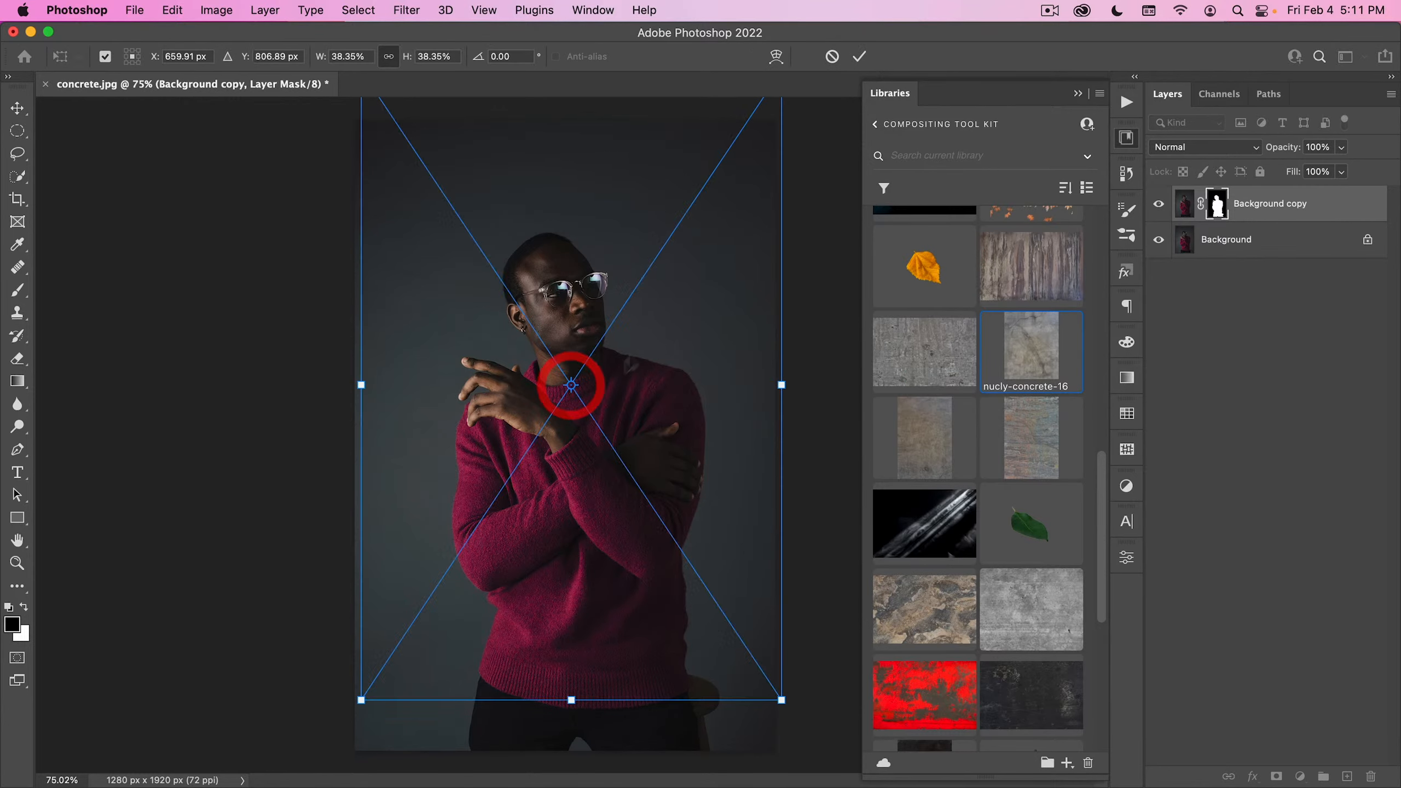
pyautogui.moveTo(678, 236); pyautogui.dragTo(669, 298)
pyautogui.doubleClick(583, 630)
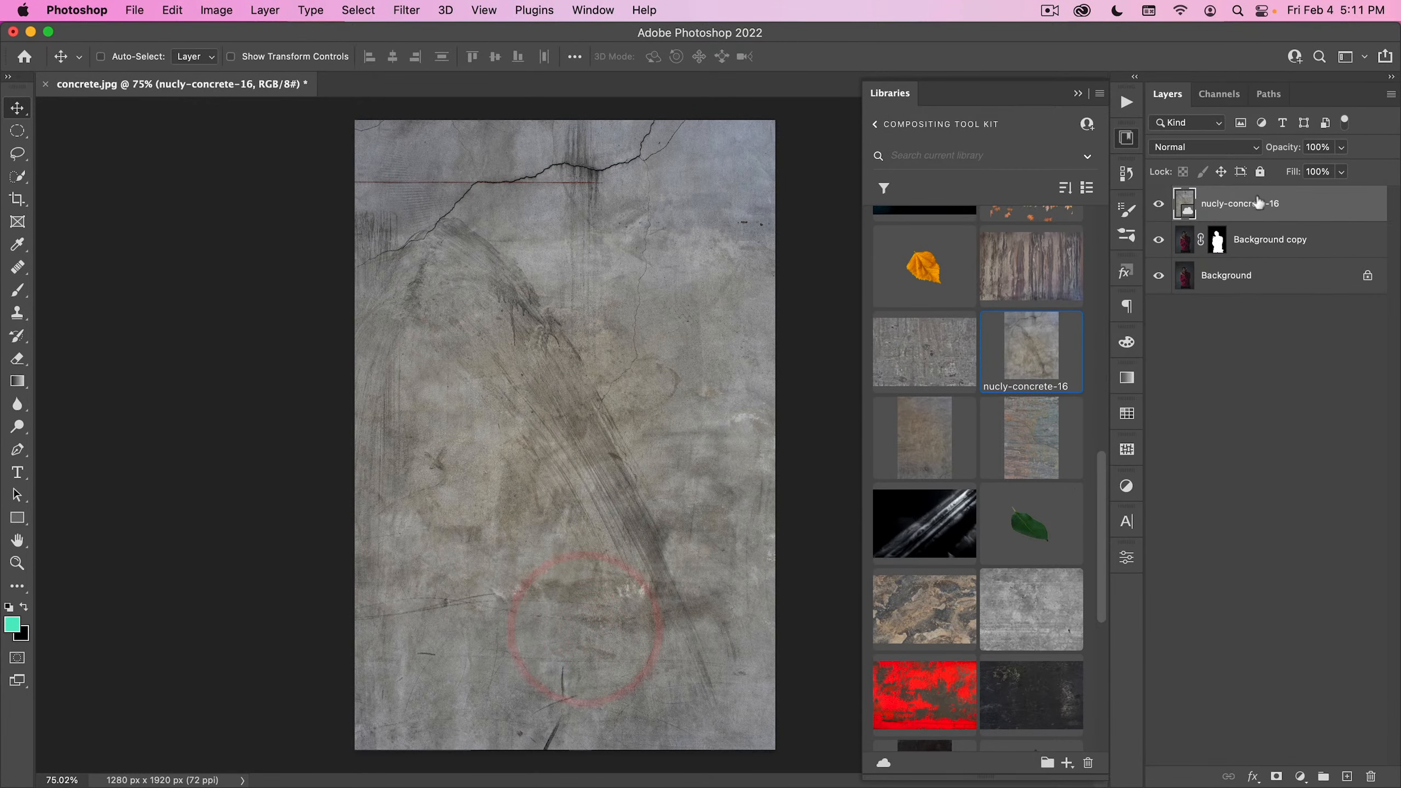
# - Move the nucly-concrete-16 layer below the Background copy, blend it in Overlay mode, compare it hidden and shown, and close the library
pyautogui.moveTo(1247, 204); pyautogui.dragTo(1252, 249)
pyautogui.click(1203, 146)
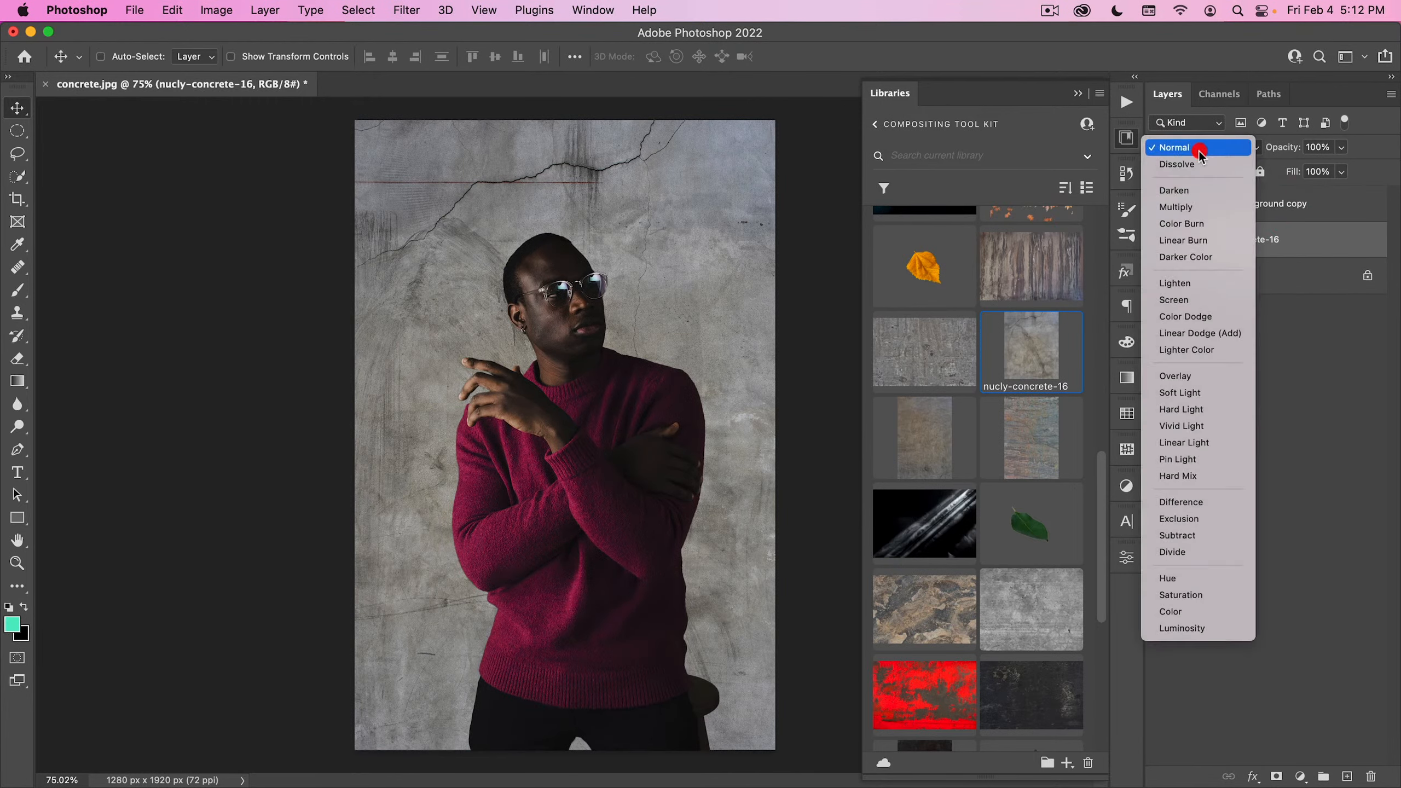
pyautogui.click(1177, 376)
pyautogui.click(1160, 239)
pyautogui.click(1159, 240)
pyautogui.click(1159, 240)
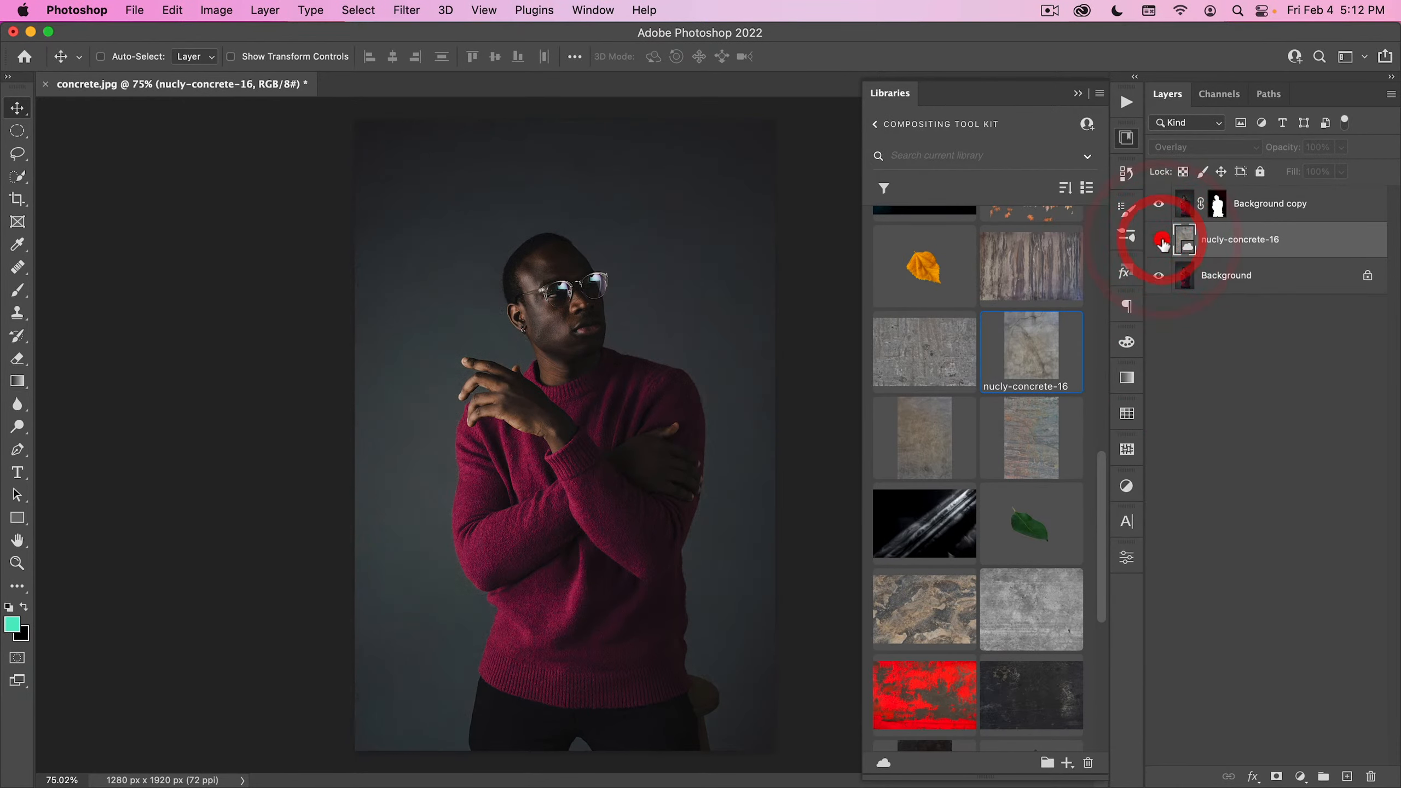
pyautogui.click(1160, 240)
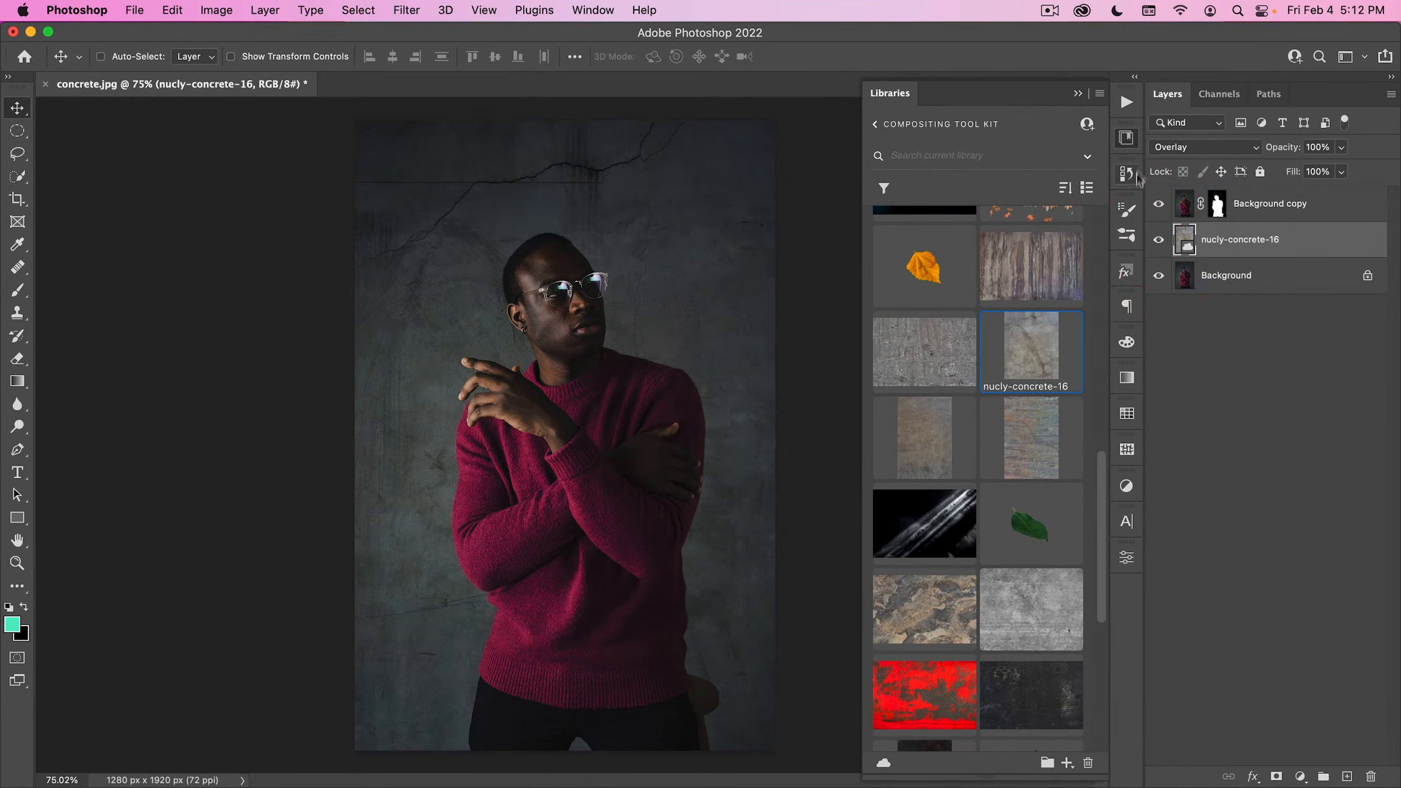
pyautogui.click(1131, 141)
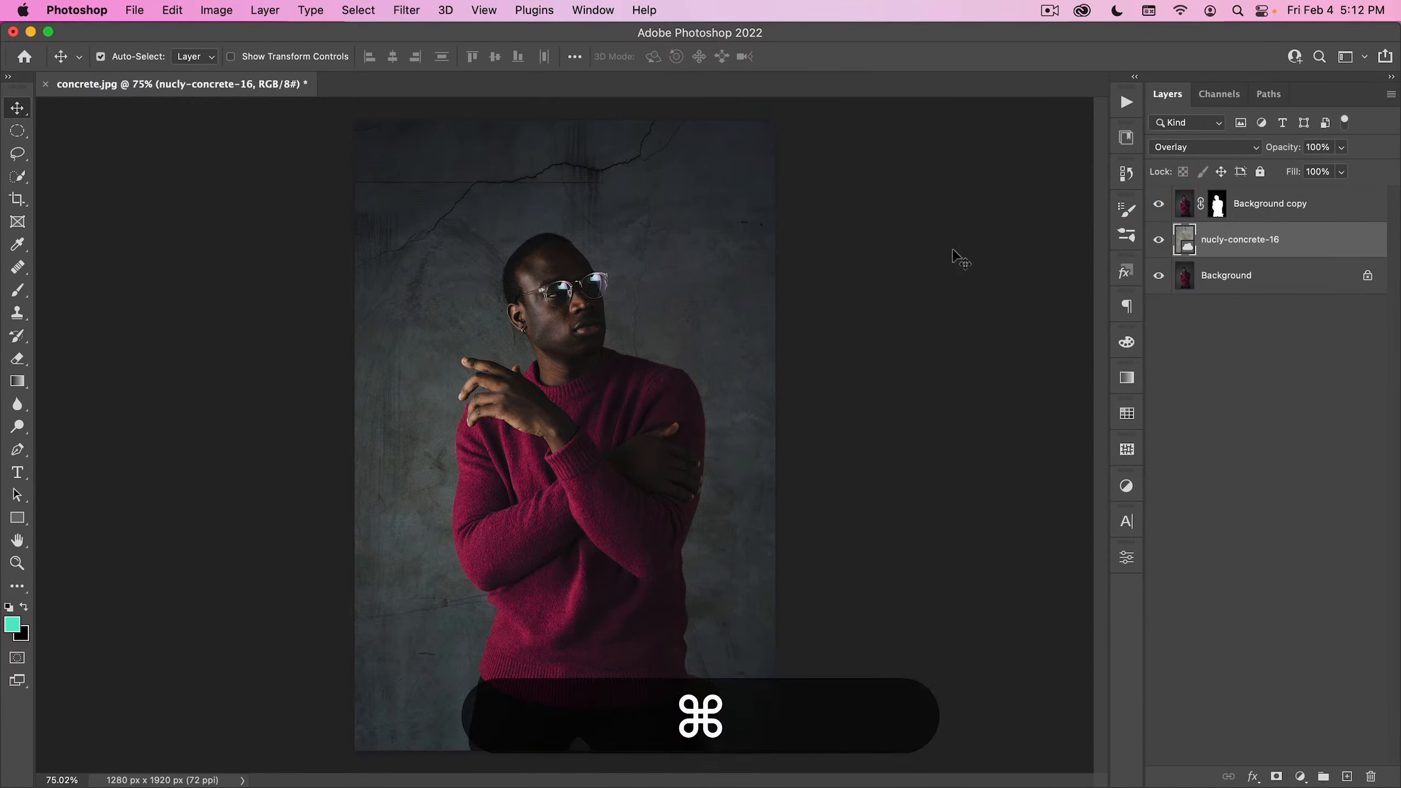
# - Darken the nucly-concrete-16 texture with a Curves adjustment, pulling the midtone point at input 140 down to output 111
pyautogui.press('super+m')
pyautogui.moveTo(711, 146); pyautogui.dragTo(1035, 123)
pyautogui.moveTo(941, 305); pyautogui.dragTo(944, 326)
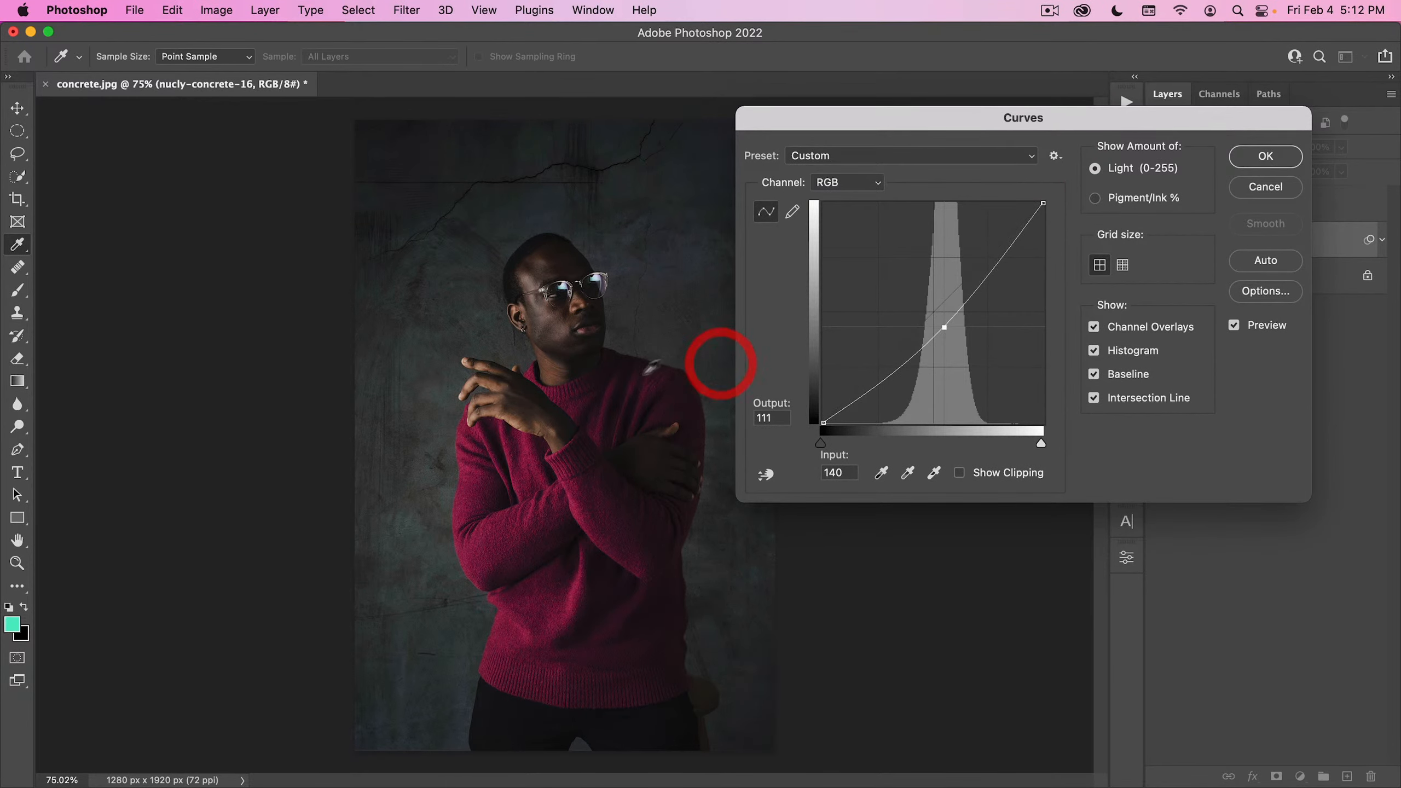
pyautogui.click(1287, 157)
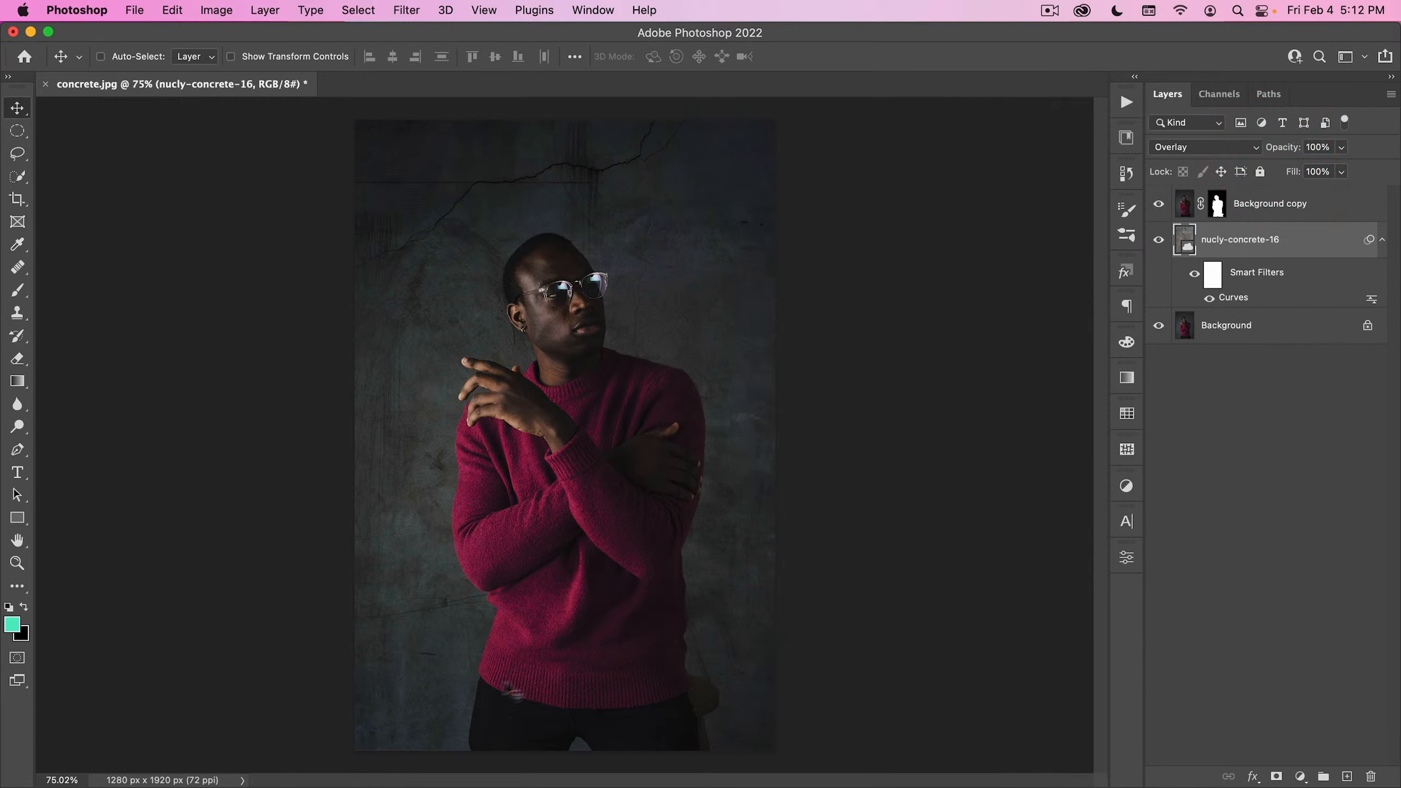
# - Duplicate the nucly-concrete-16 layer above the Background copy and reset the duplicate's Curves filter to the default straight line
pyautogui.press('alt')
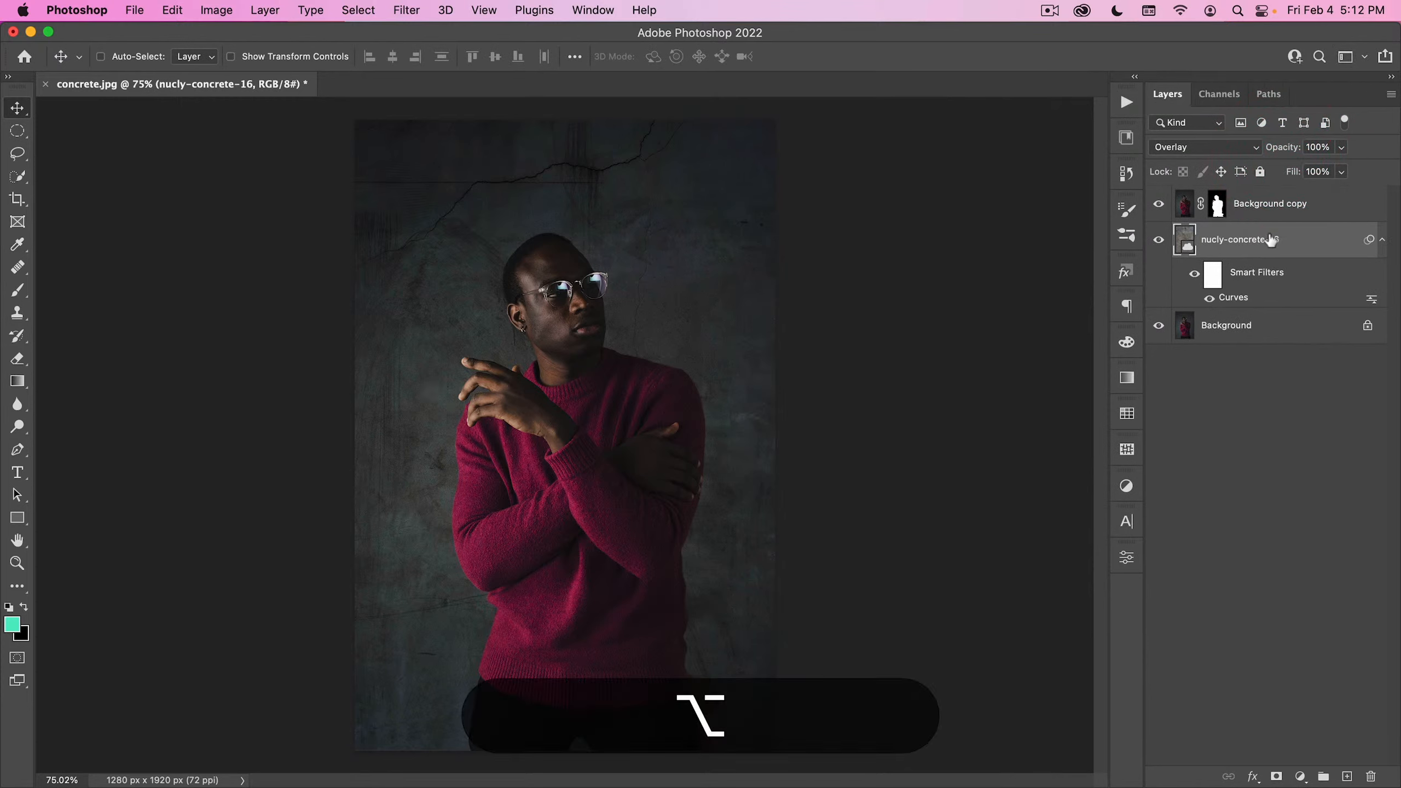
pyautogui.moveTo(1268, 239); pyautogui.dragTo(1275, 200)
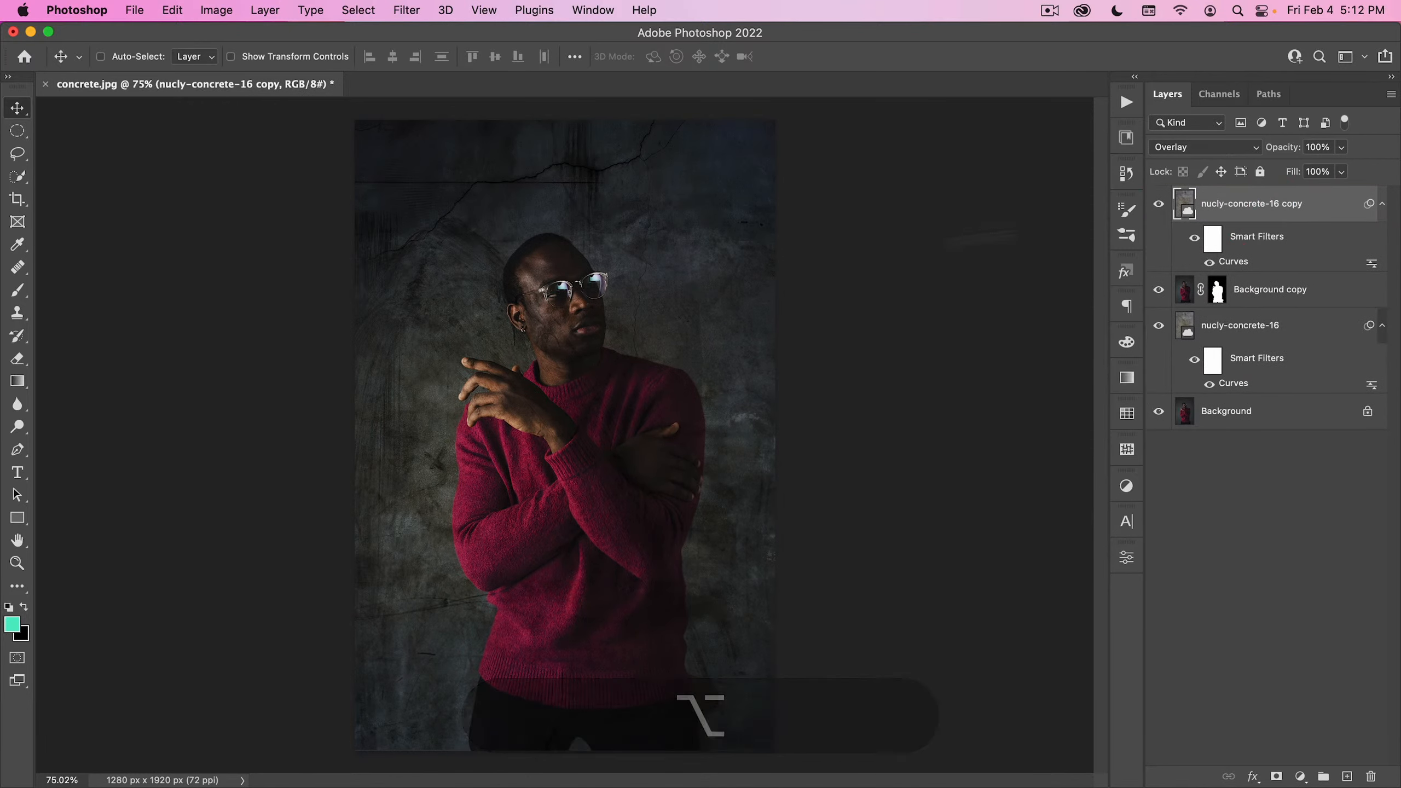
pyautogui.doubleClick(1234, 264)
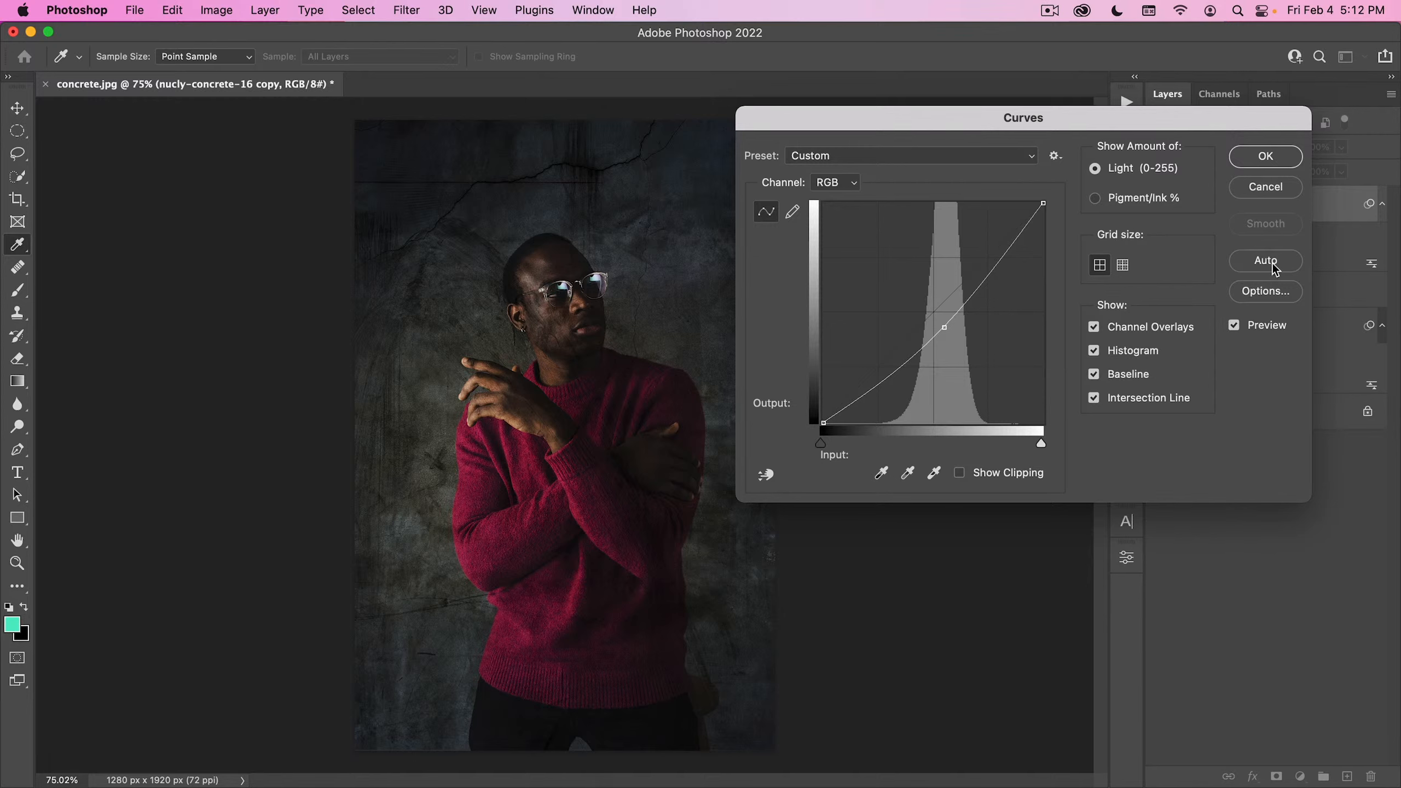
pyautogui.press('alt')
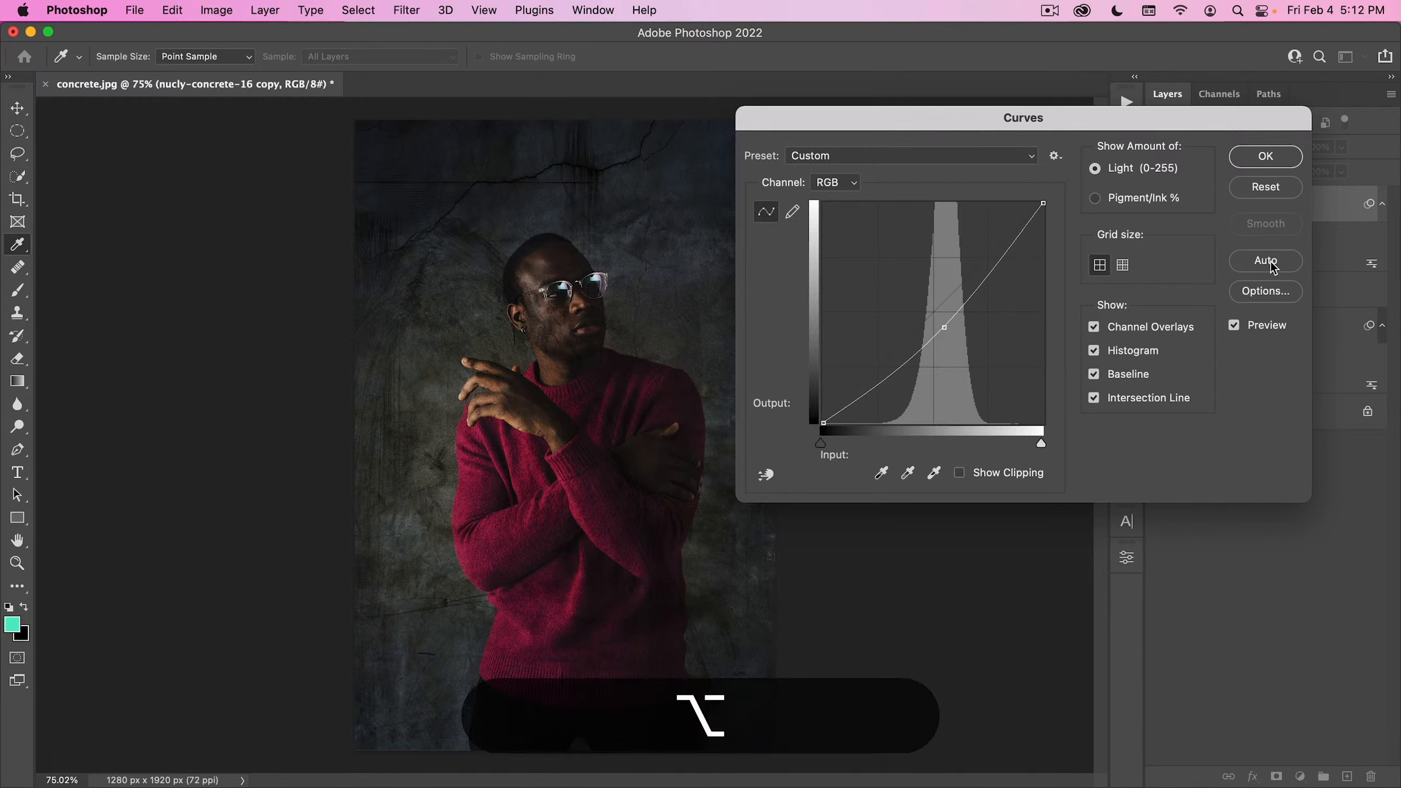
pyautogui.keyDown('alt'); pyautogui.click(1264, 187); pyautogui.keyUp('alt')
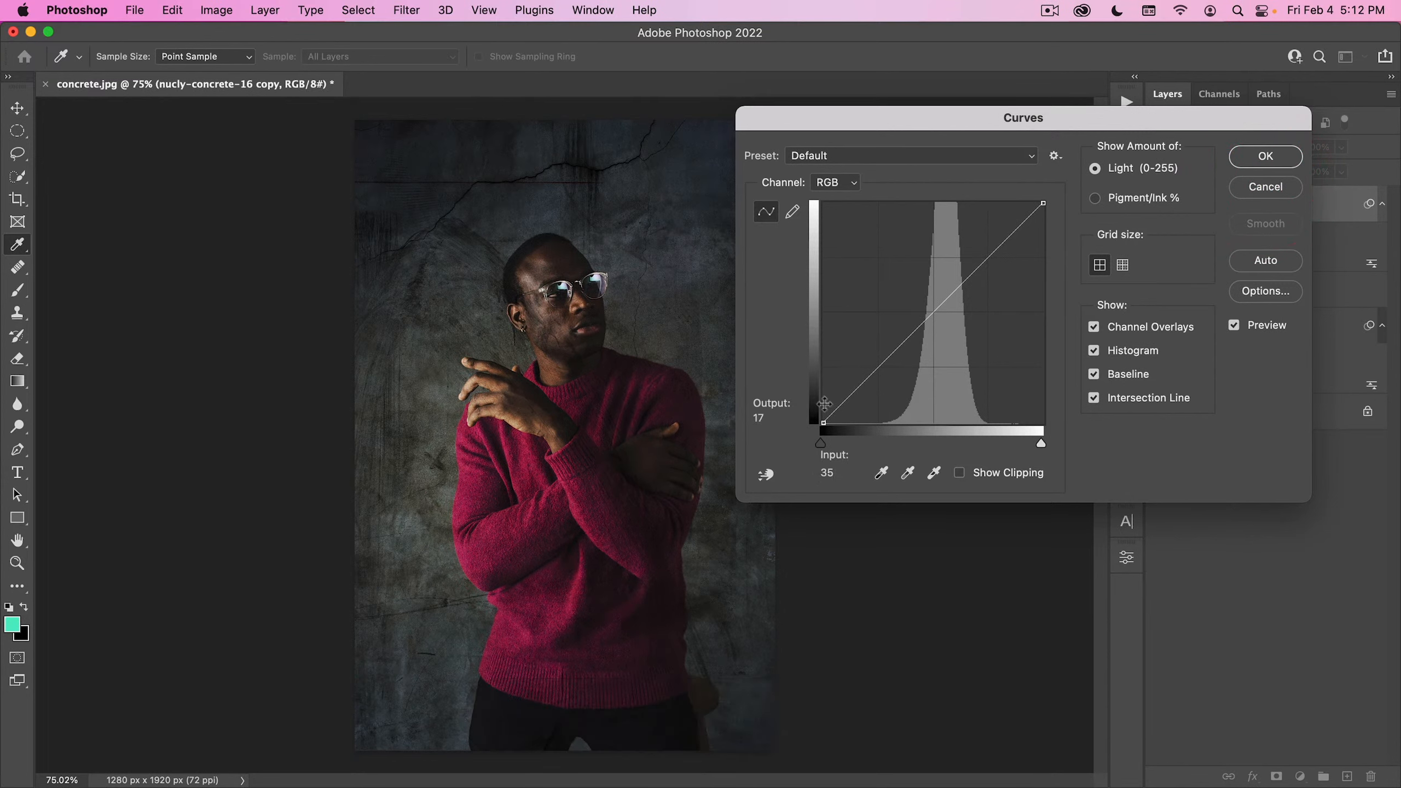
# - Flatten the duplicate's curve by raising the black point about a third and lowering the white point to output 169, comparing the preview before applying
pyautogui.moveTo(825, 421); pyautogui.dragTo(821, 347)
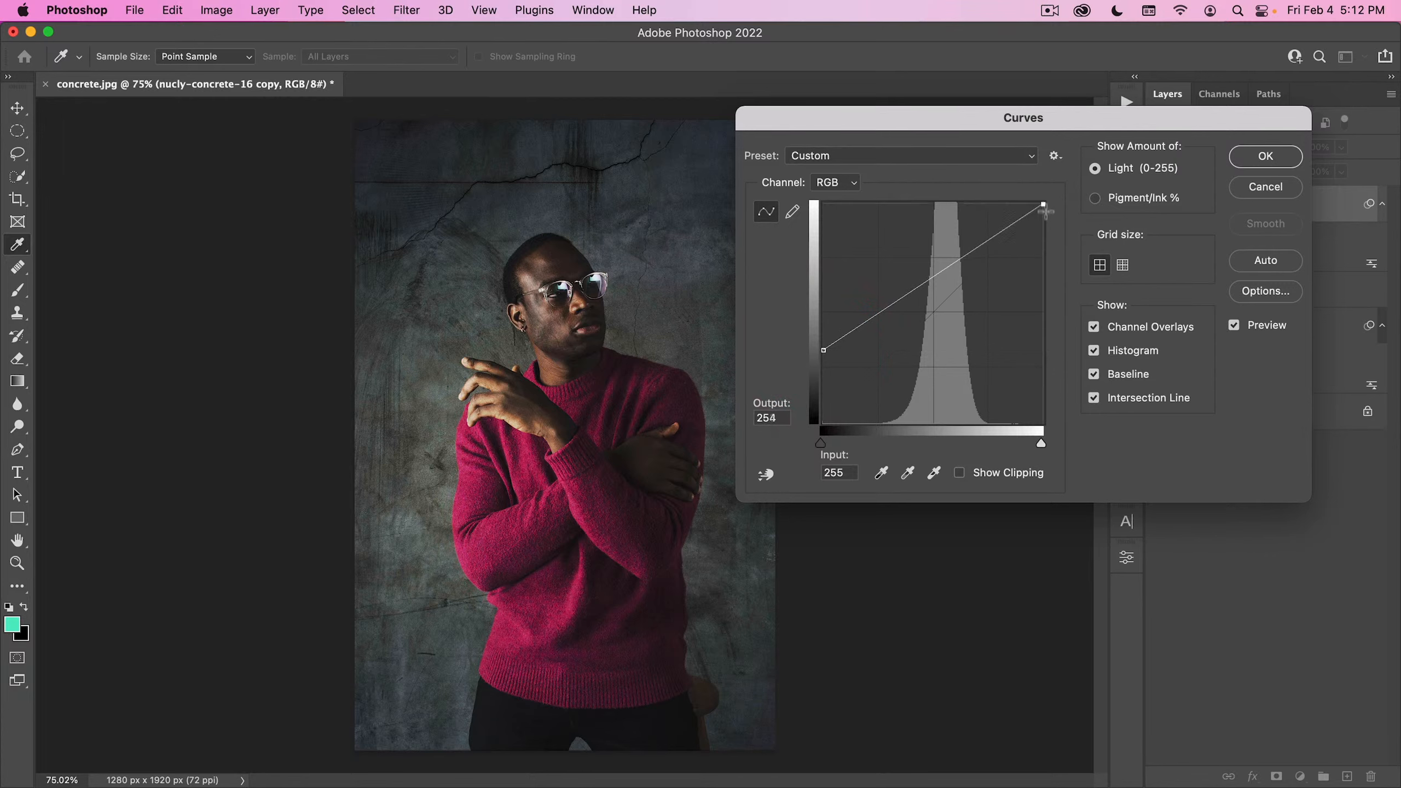
pyautogui.moveTo(1045, 210); pyautogui.dragTo(1054, 260)
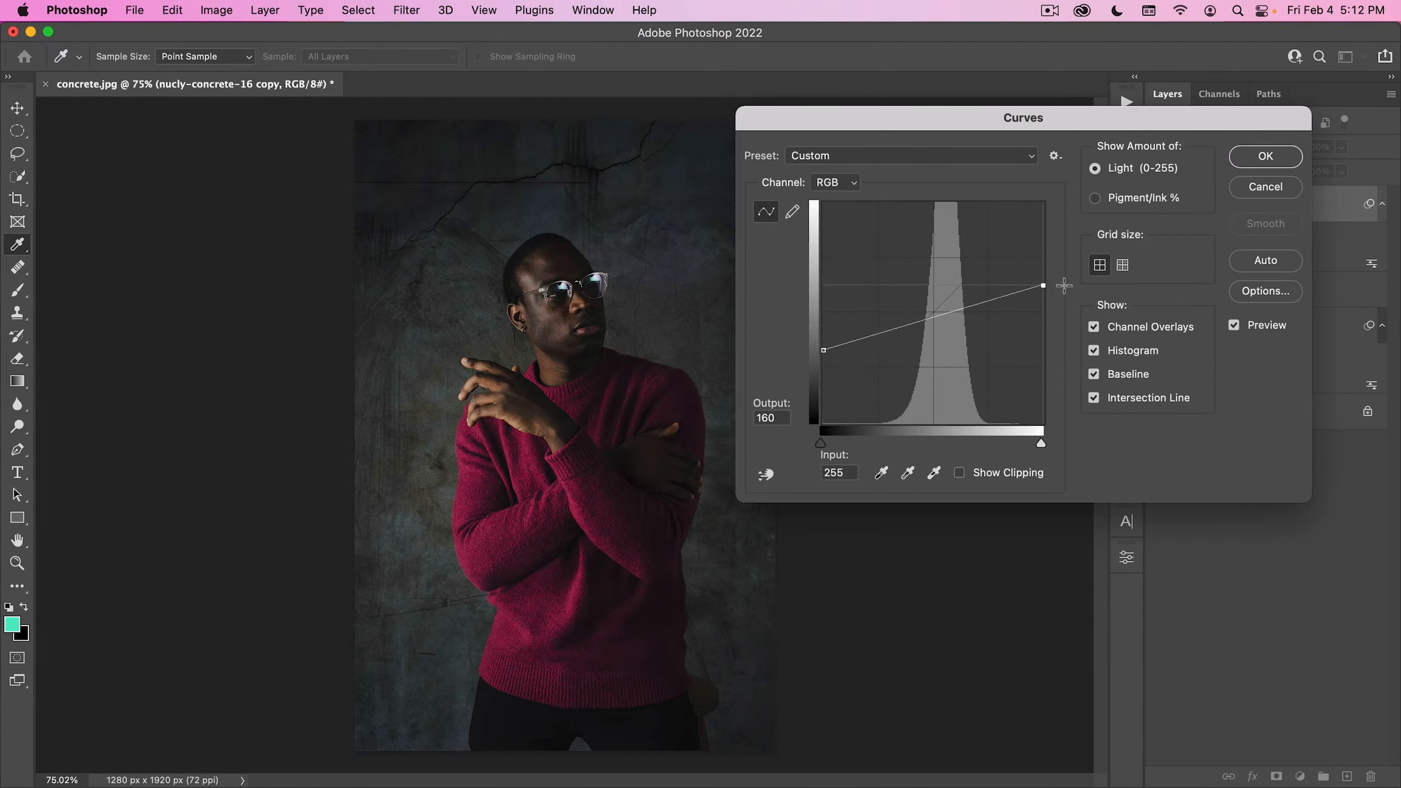
pyautogui.click(1064, 279)
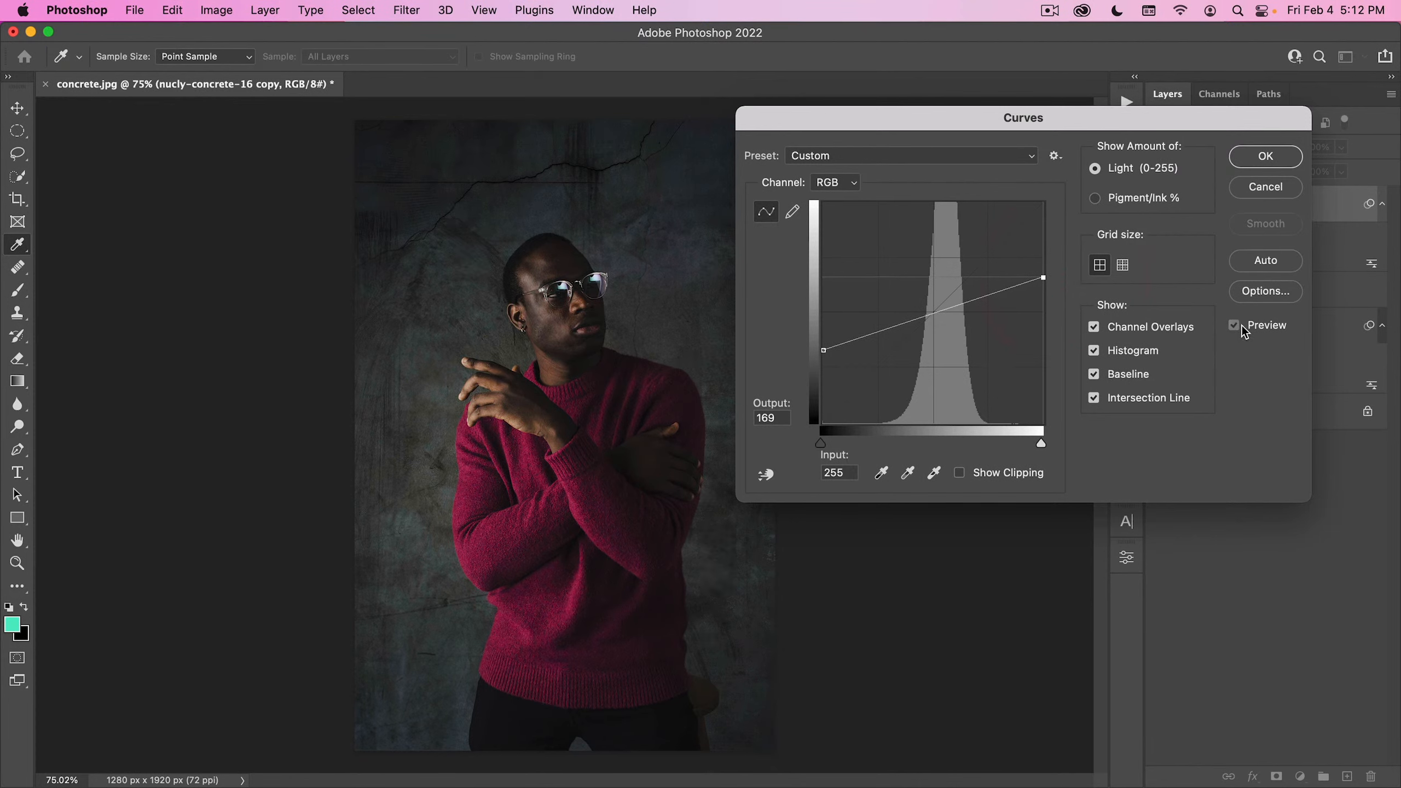
pyautogui.click(1242, 327)
pyautogui.click(1242, 326)
pyautogui.click(1242, 326)
pyautogui.click(1241, 327)
pyautogui.click(1234, 326)
pyautogui.click(1235, 326)
pyautogui.click(1235, 326)
pyautogui.click(1235, 326)
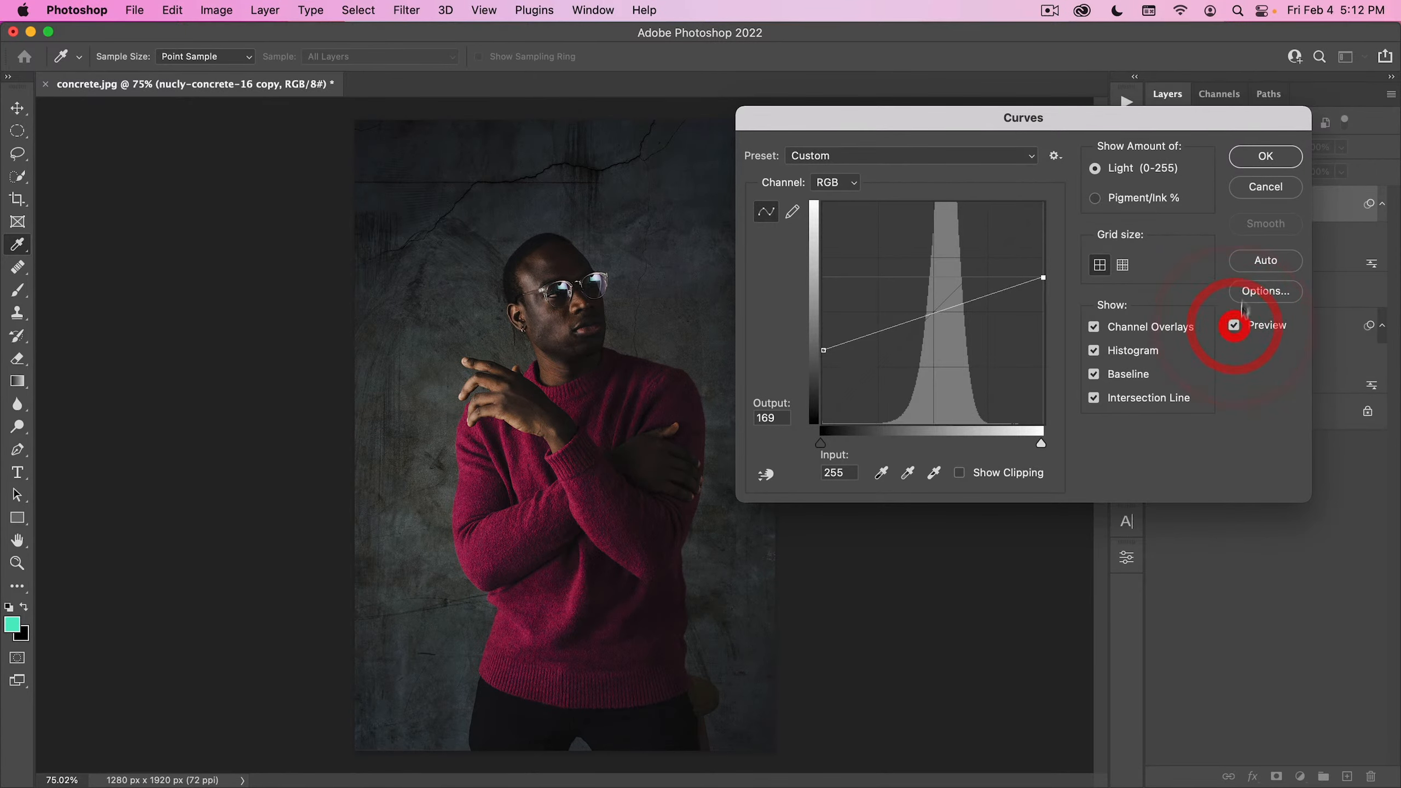
pyautogui.click(1265, 162)
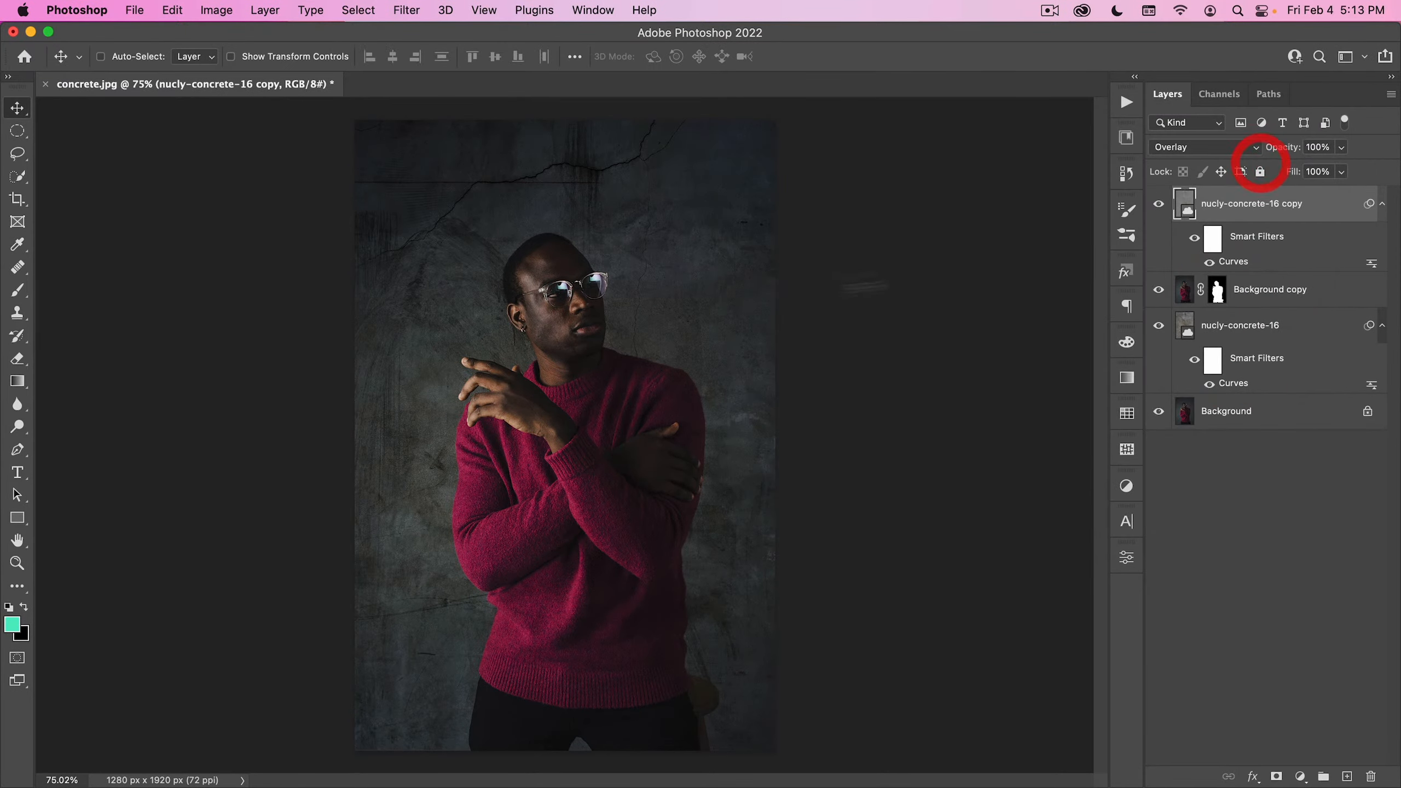
# - Compare the image with and without the nucly-concrete-16 copy layer
pyautogui.click(1158, 205)
pyautogui.click(1158, 206)
pyautogui.click(1159, 205)
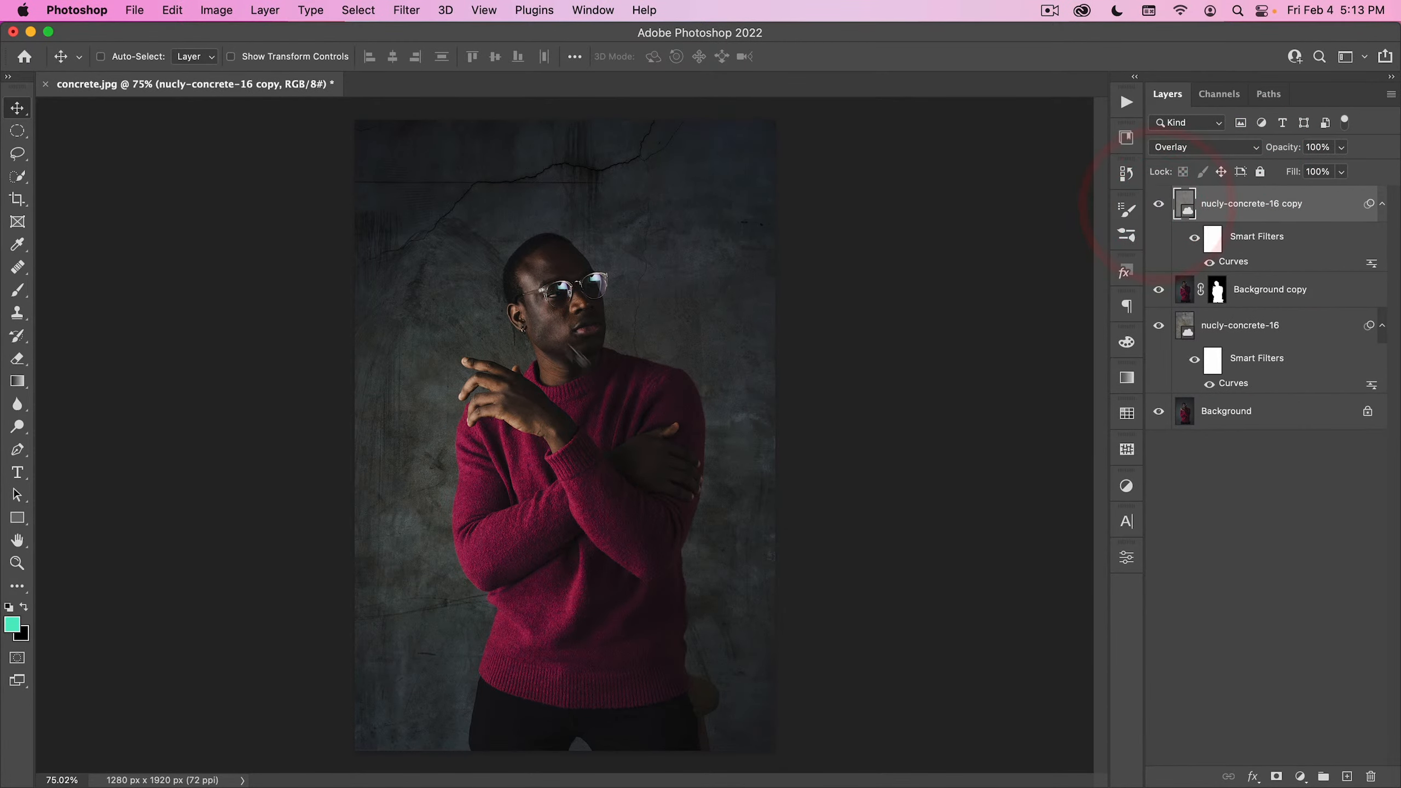
# - Load the Background copy's layer mask as a selection and add a new layer named shadow above the nucly-concrete-16 layer
pyautogui.hotkey('ctrl', '-')
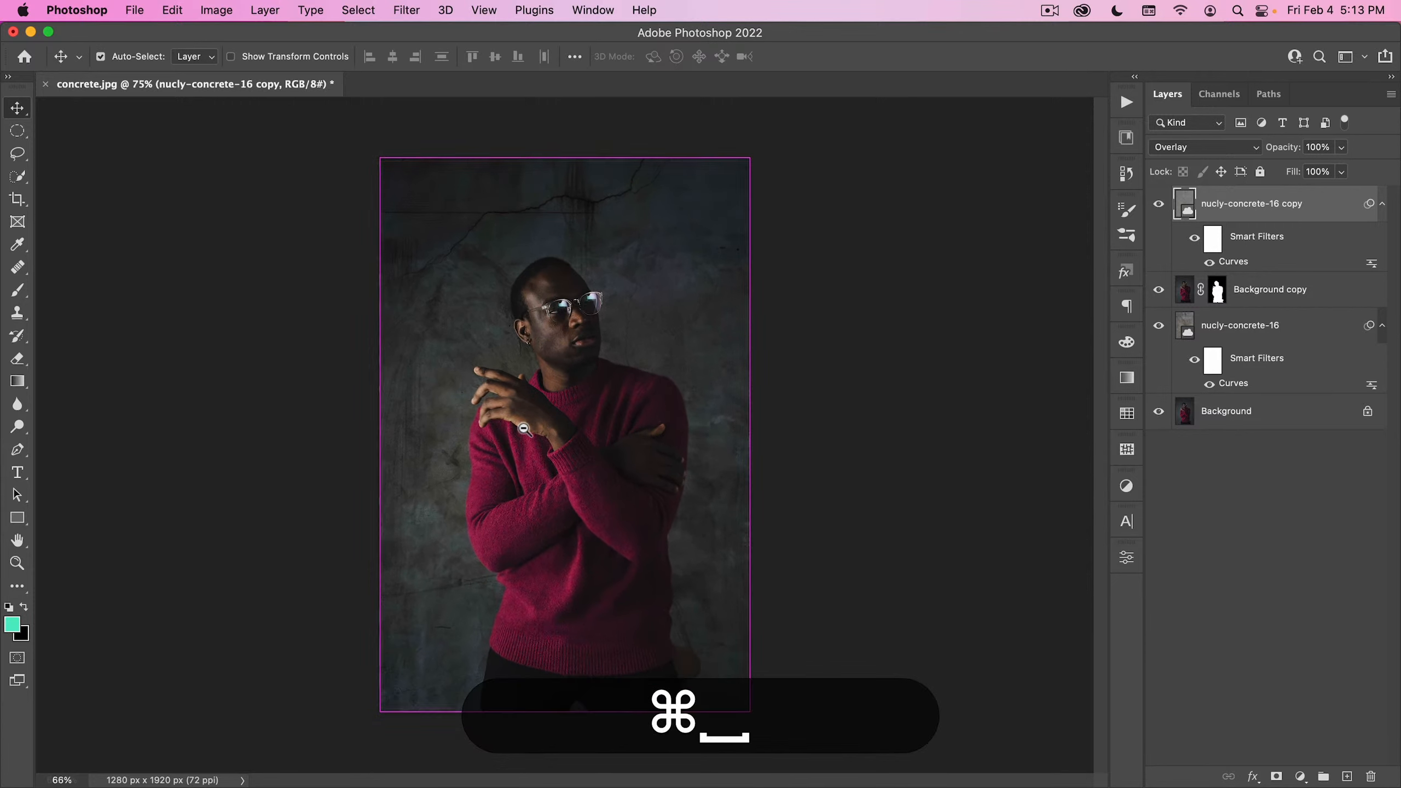
pyautogui.keyDown('ctrl'); pyautogui.click(524, 429); pyautogui.keyUp('ctrl')
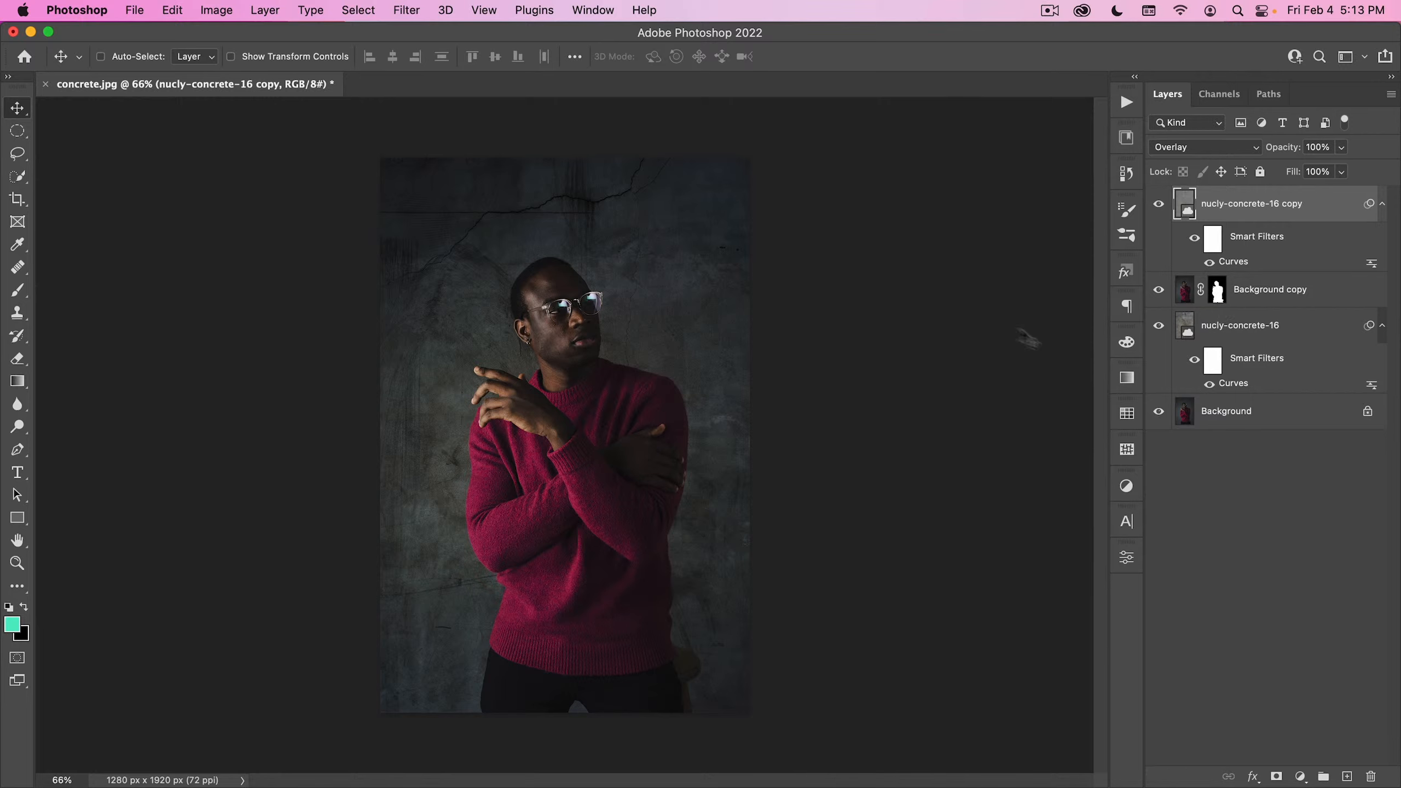
pyautogui.press('ctrl')
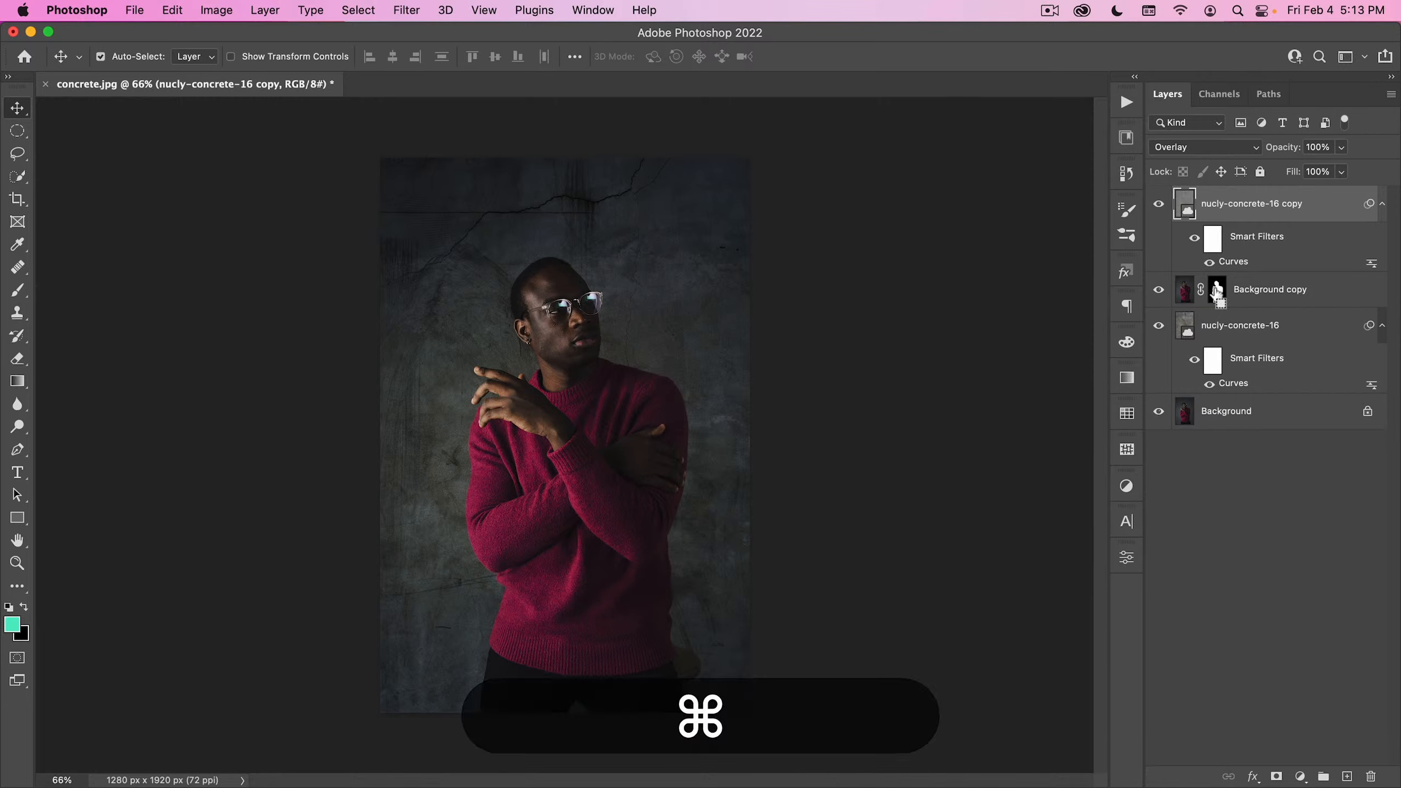
pyautogui.keyDown('ctrl'); pyautogui.click(1217, 294); pyautogui.keyUp('ctrl')
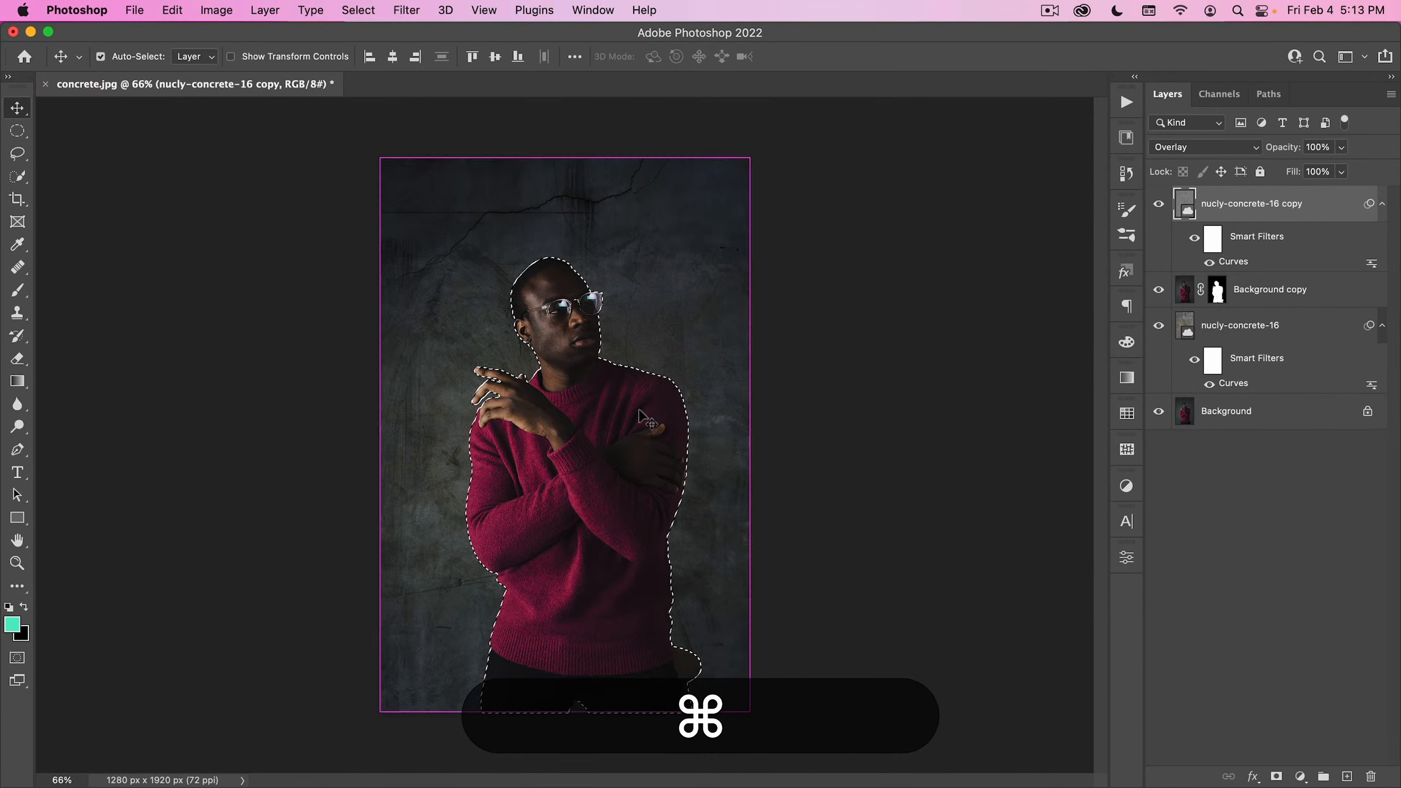
pyautogui.click(1253, 325)
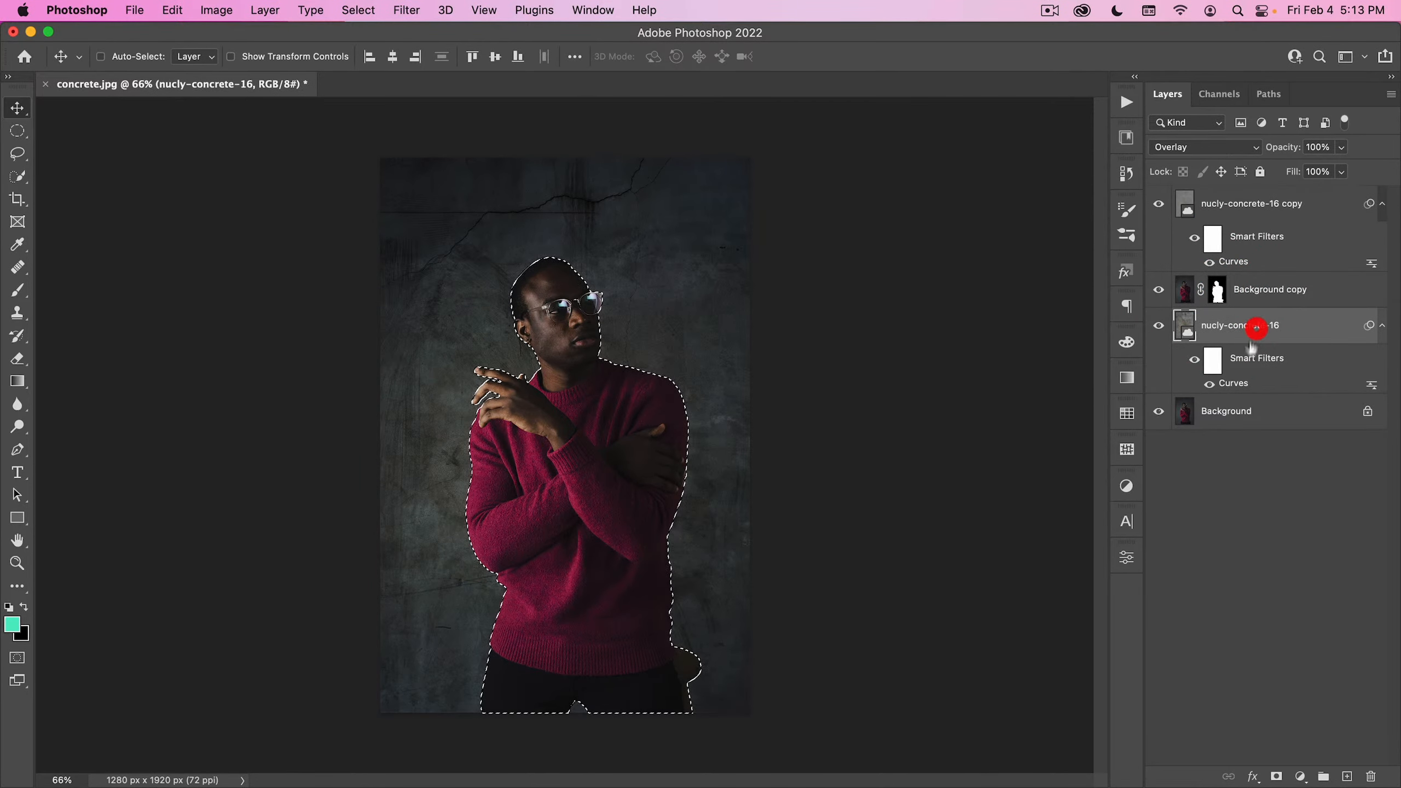
pyautogui.click(1346, 777)
pyautogui.doubleClick(1220, 327)
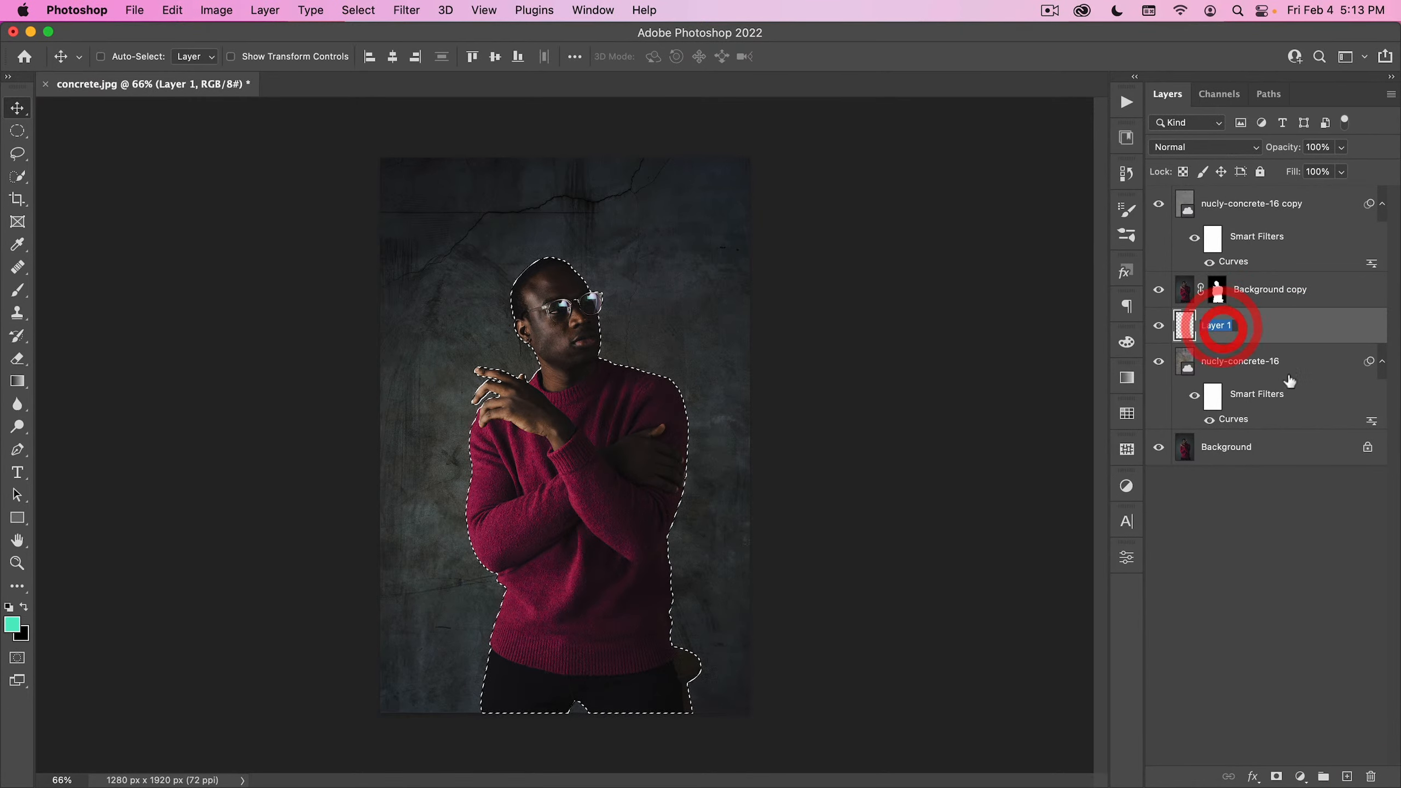
pyautogui.write('shadow')
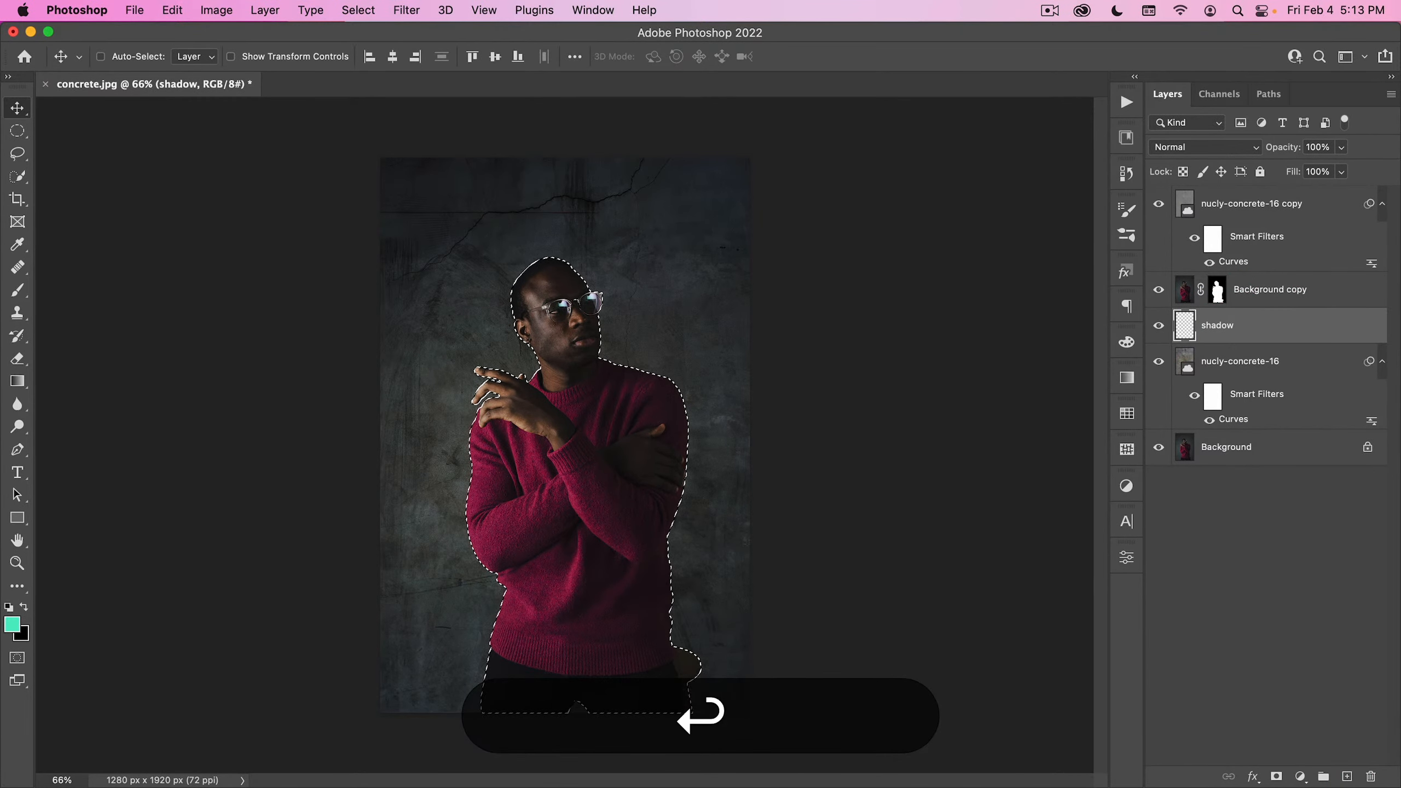
# - Fill the man-shaped selection with black on the shadow layer, deselect, and offset the silhouette to the right and slightly down behind him
pyautogui.press('d')
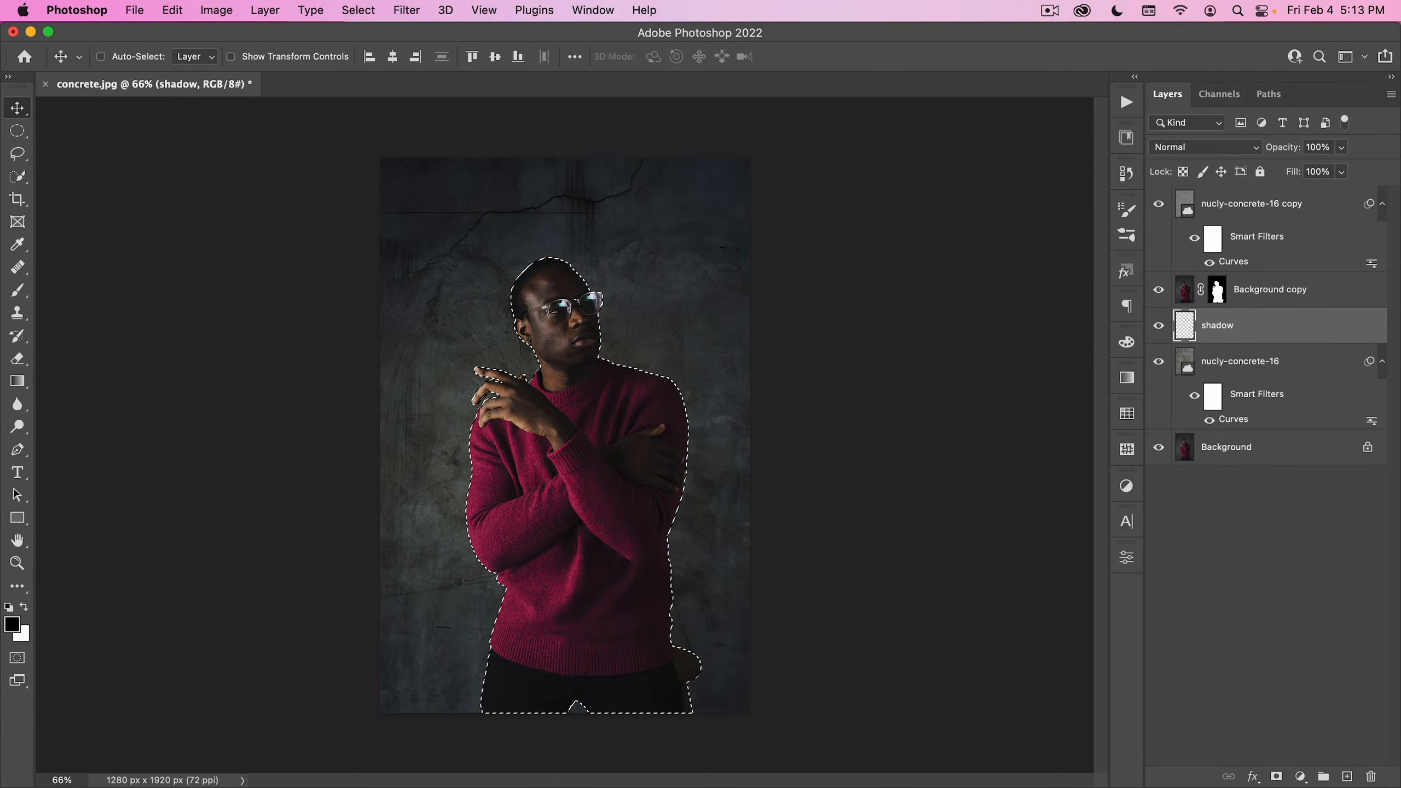
pyautogui.hotkey('alt', 'BackSpace')
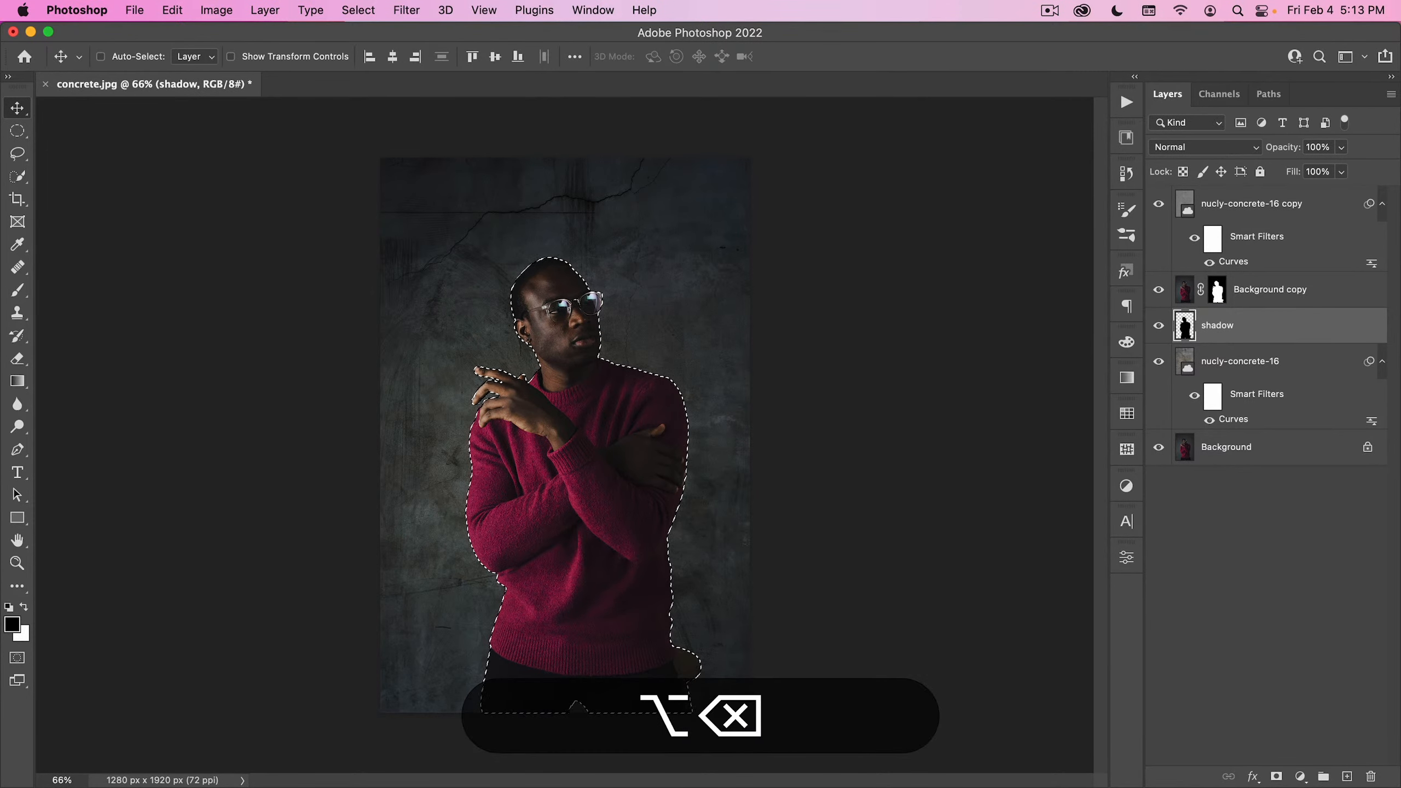
pyautogui.press('super+d')
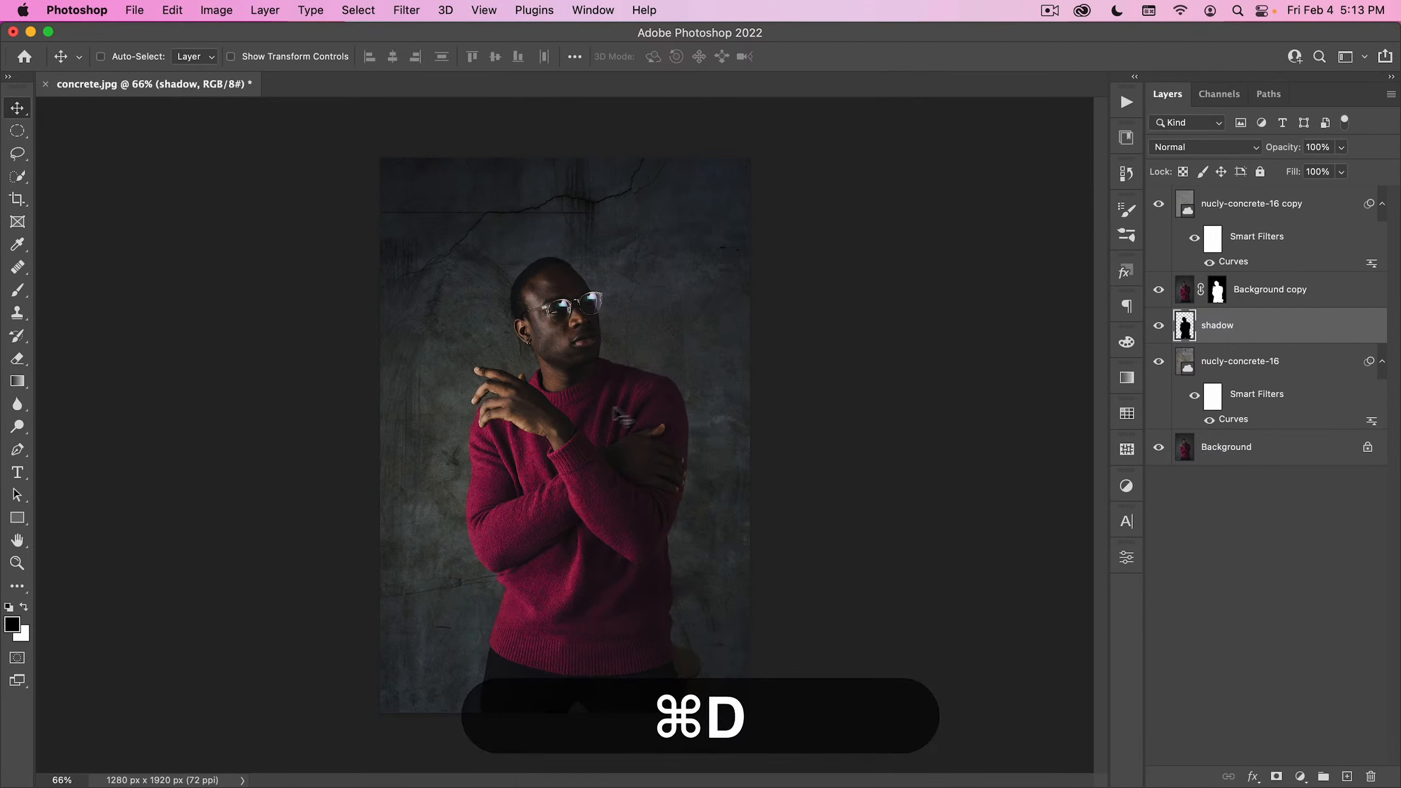
pyautogui.moveTo(614, 420); pyautogui.dragTo(679, 440)
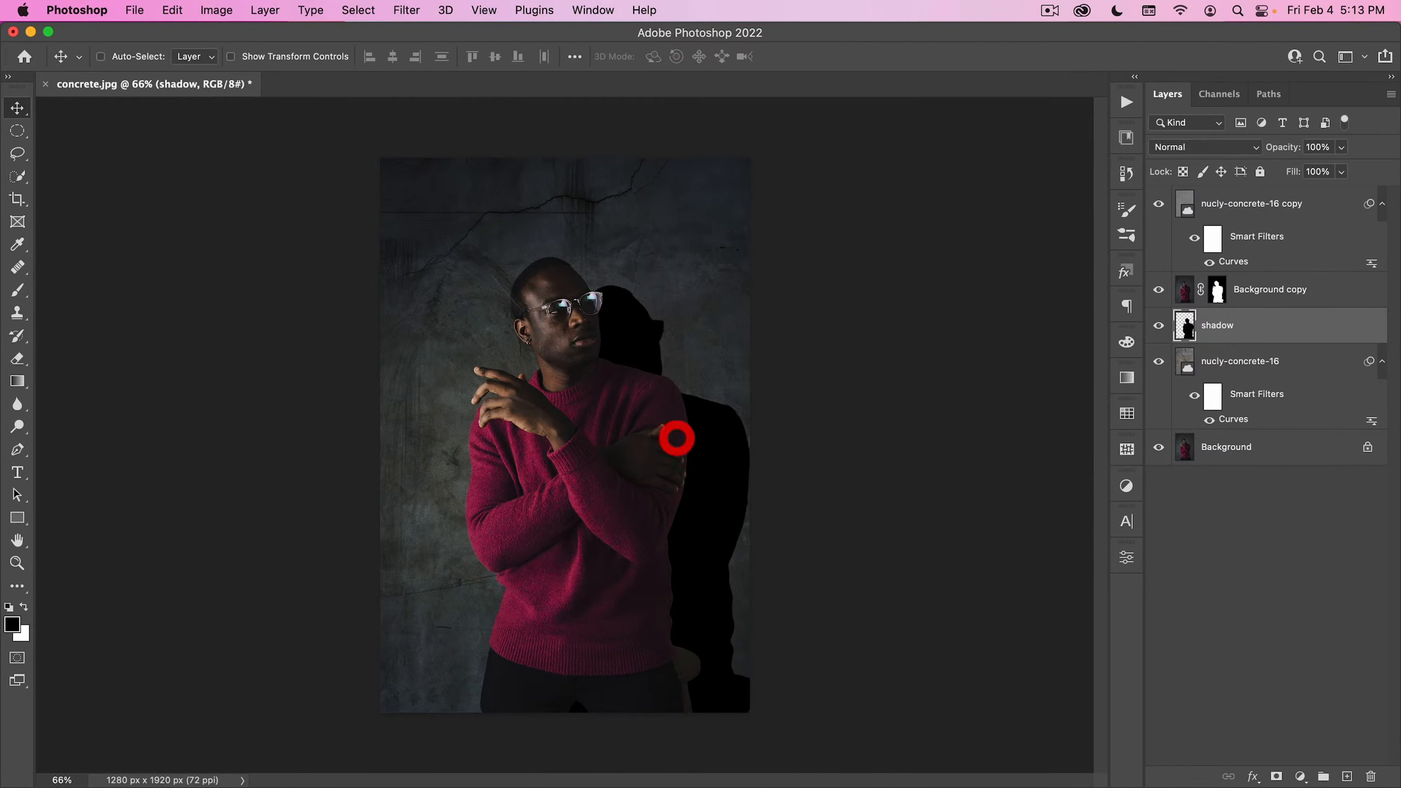
# - Soften the shadow layer with a 30.3-pixel Gaussian Blur and reduce its opacity to 40%
pyautogui.click(407, 10)
pyautogui.moveTo(436, 252)
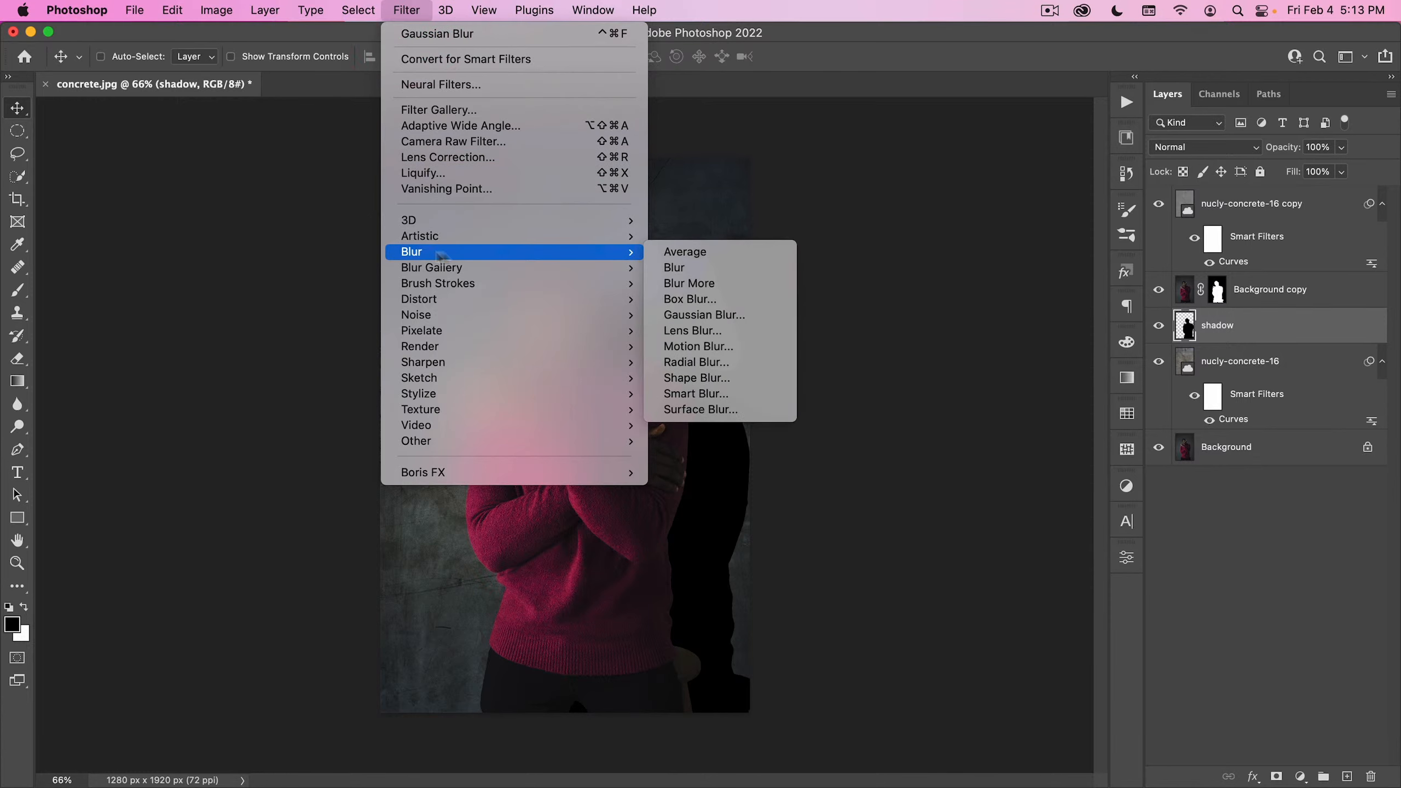
pyautogui.click(682, 313)
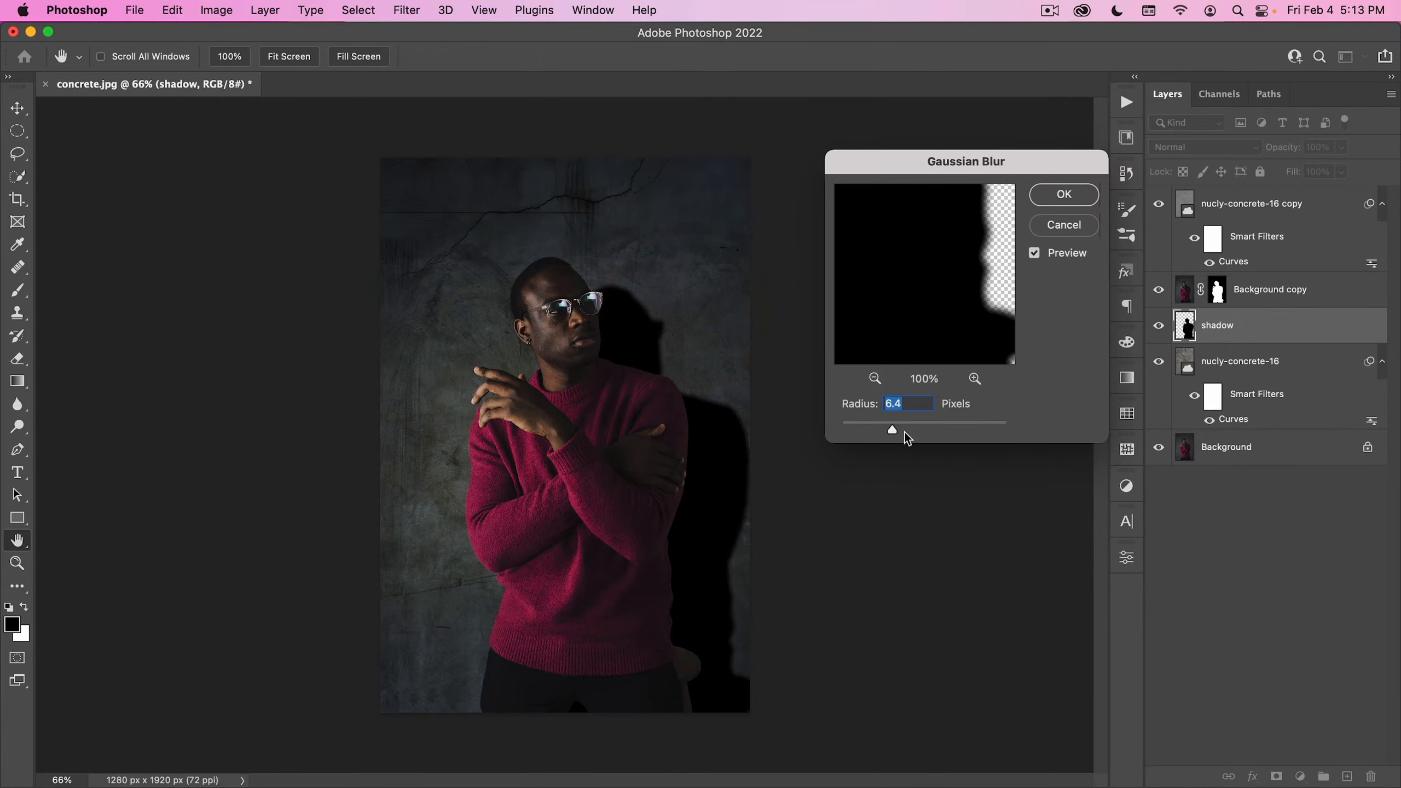
pyautogui.moveTo(892, 430); pyautogui.dragTo(921, 426)
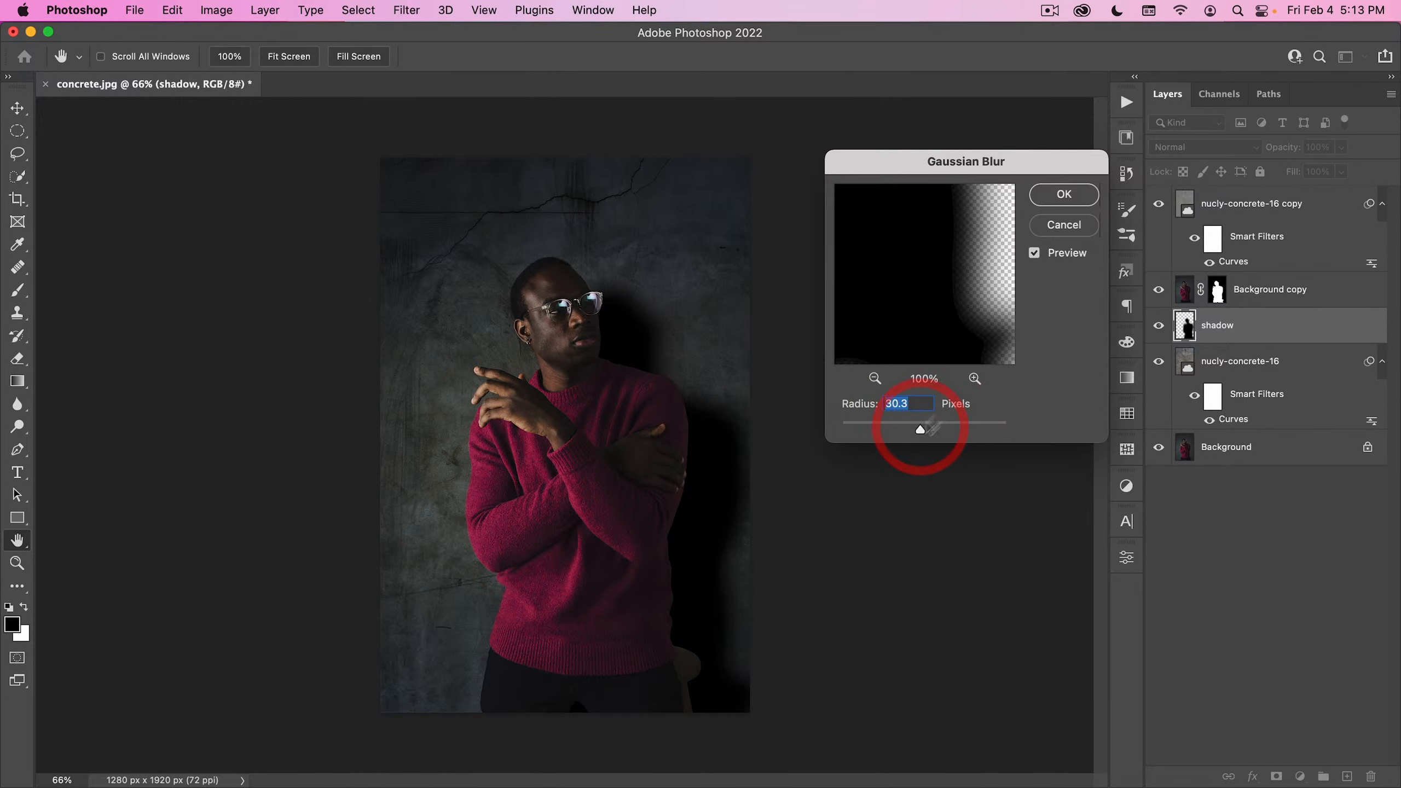
pyautogui.click(1064, 195)
pyautogui.moveTo(1293, 157); pyautogui.dragTo(1263, 156)
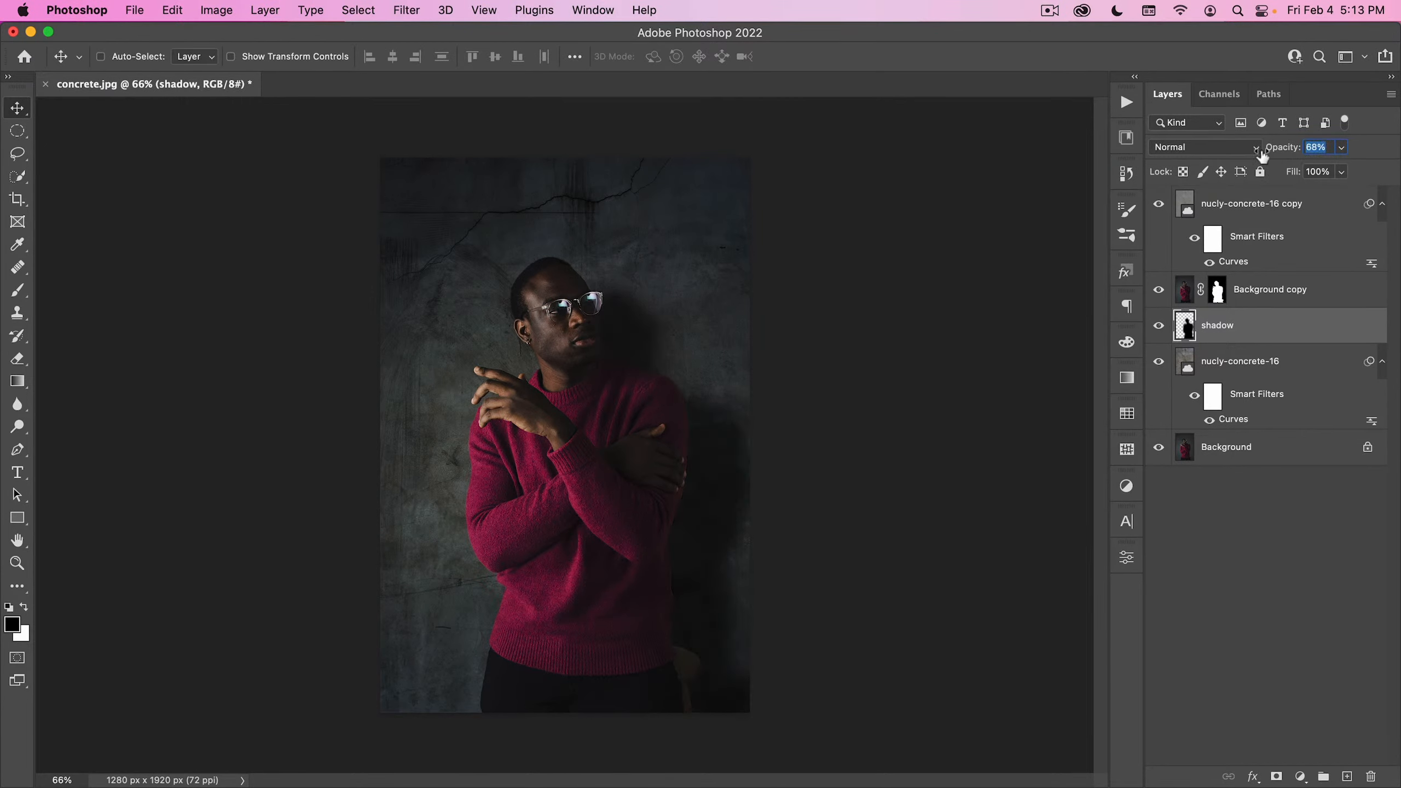
pyautogui.click(1235, 169)
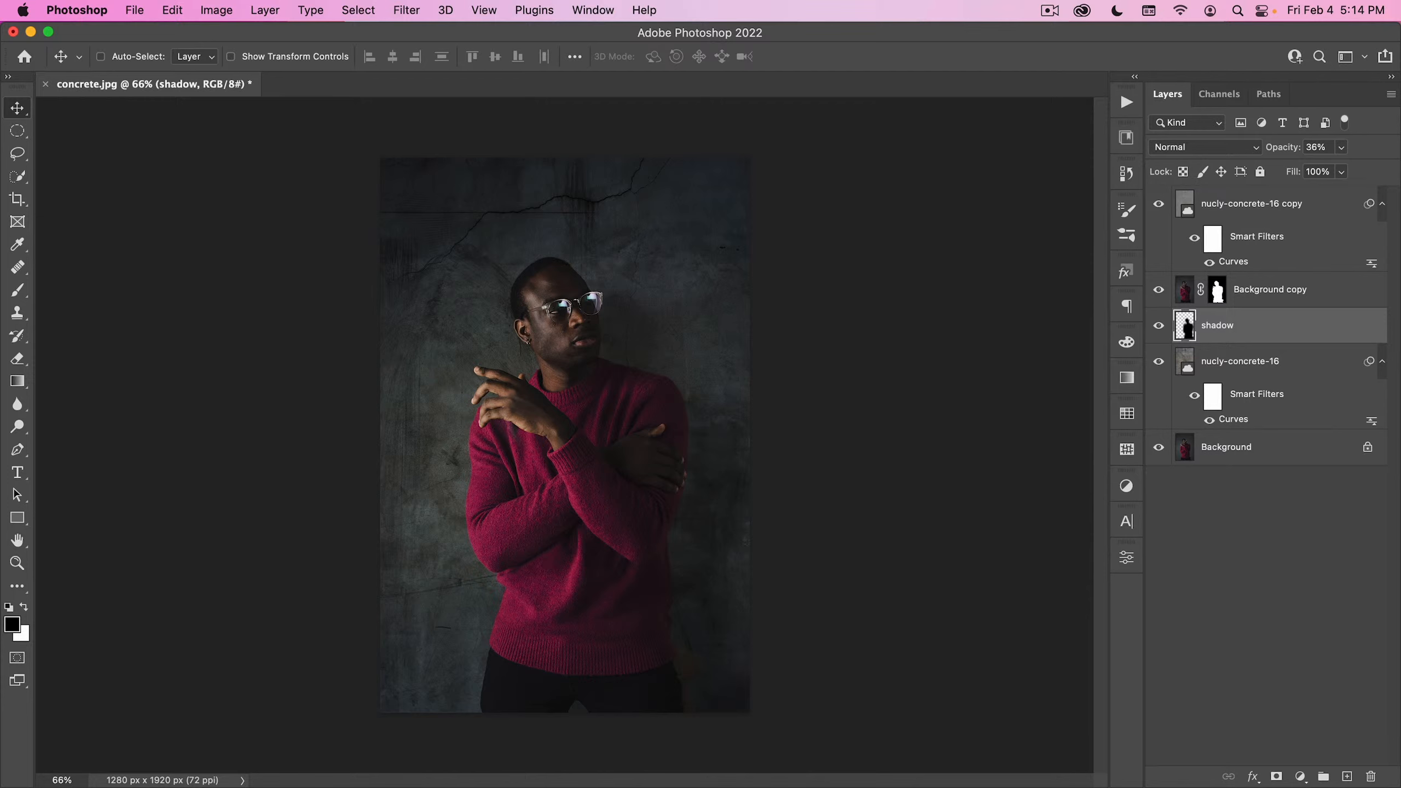
# - Close concrete.jpg, open curves-presets.jpg from the 00_Image Assets folder, and fit the image on screen
pyautogui.click(45, 84)
pyautogui.click(700, 344)
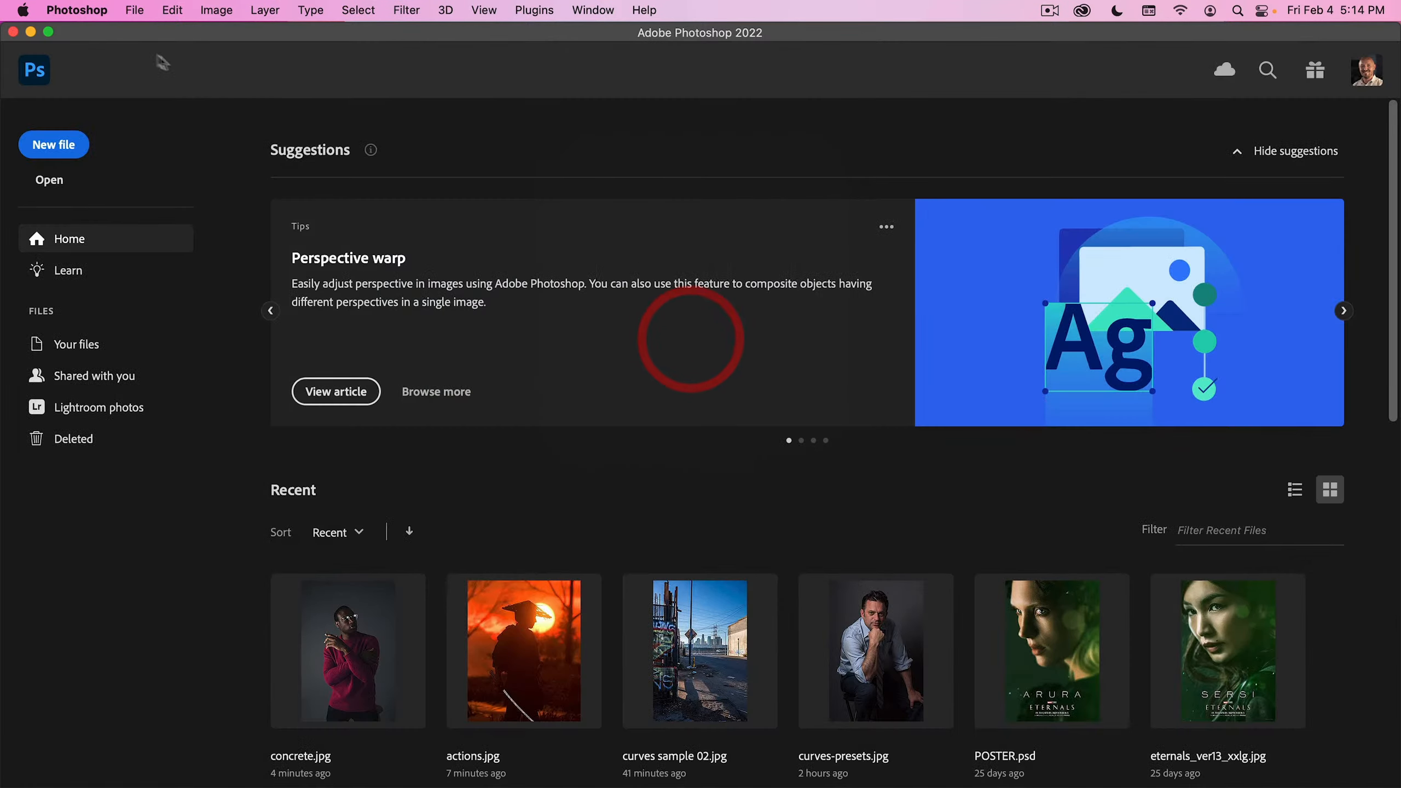
pyautogui.click(134, 9)
pyautogui.click(147, 49)
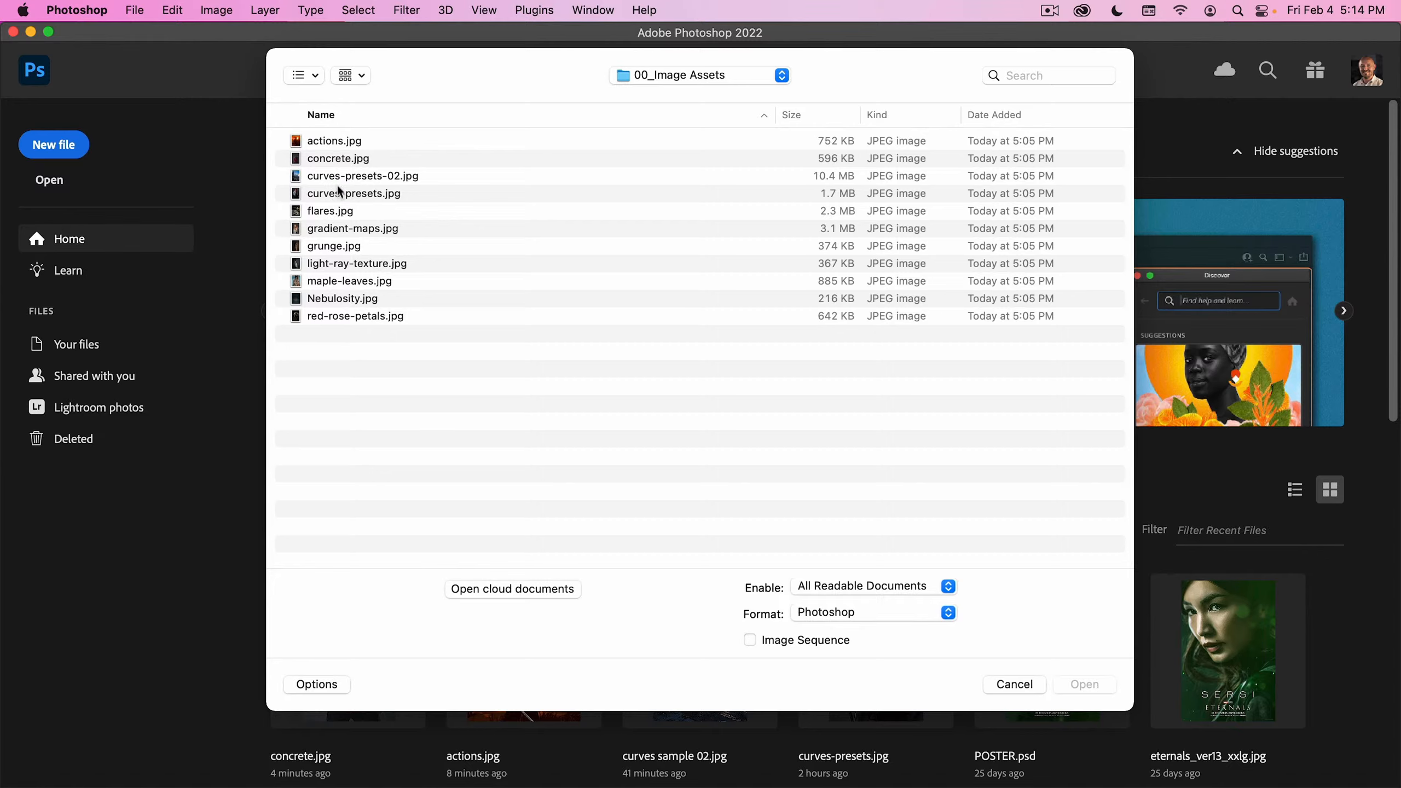
pyautogui.click(364, 194)
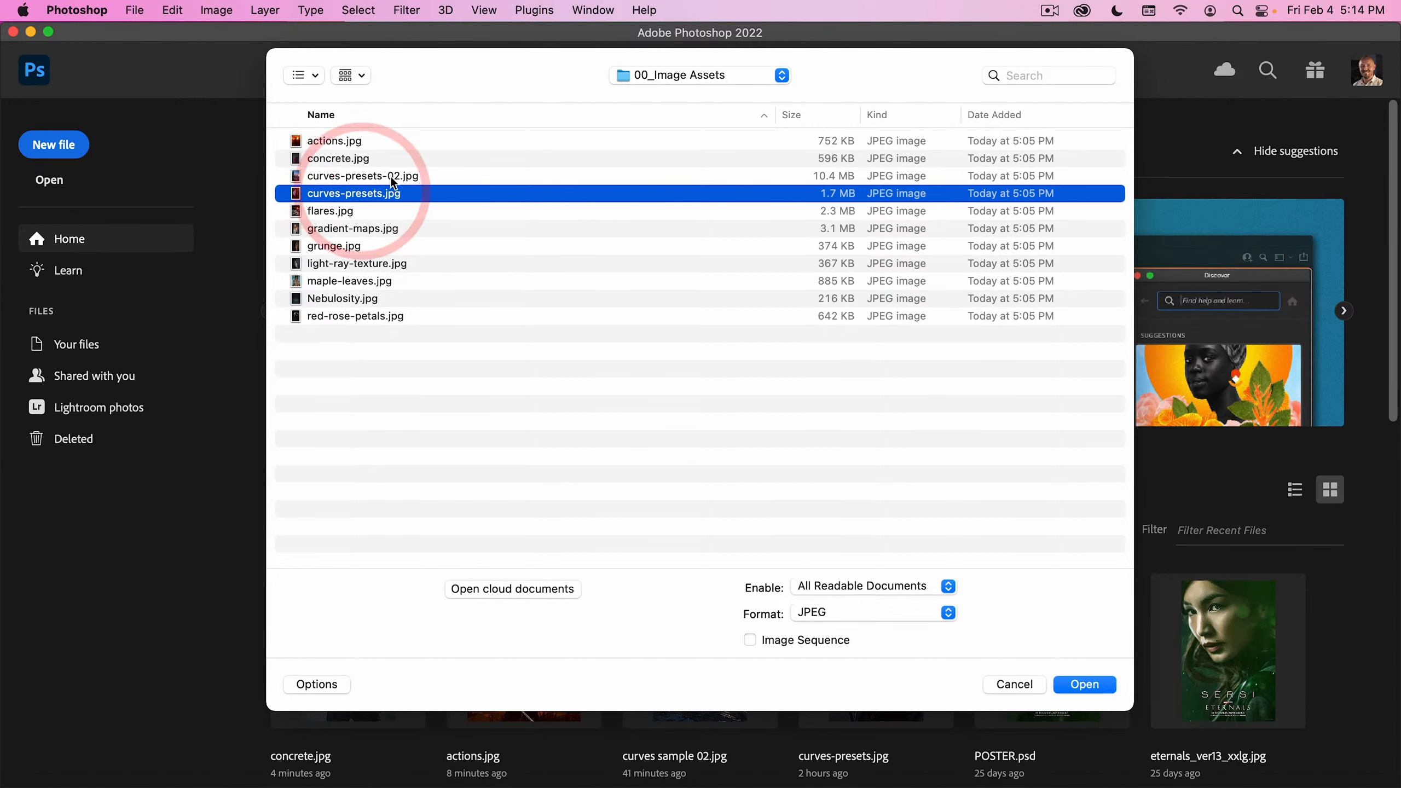
pyautogui.click(1106, 687)
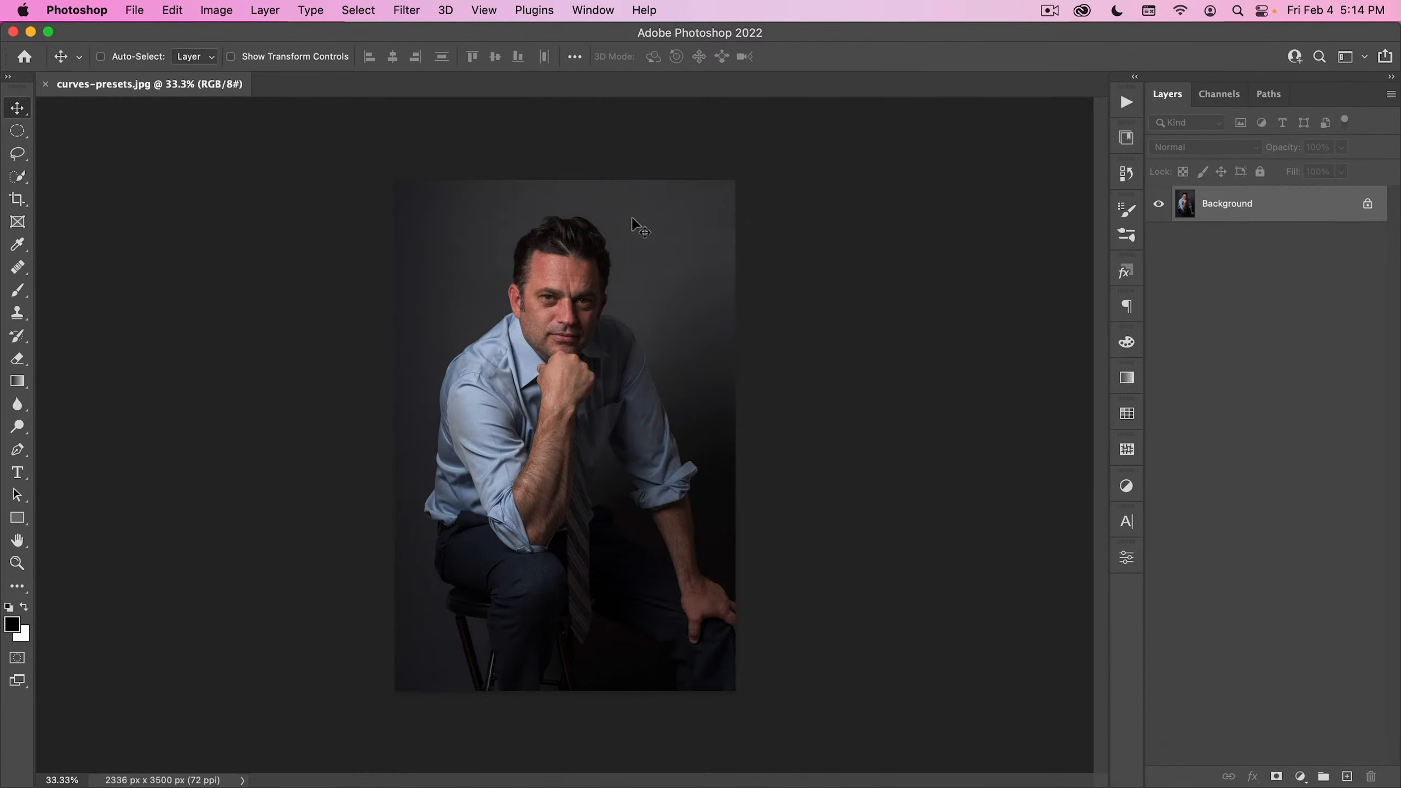
pyautogui.press('super+0')
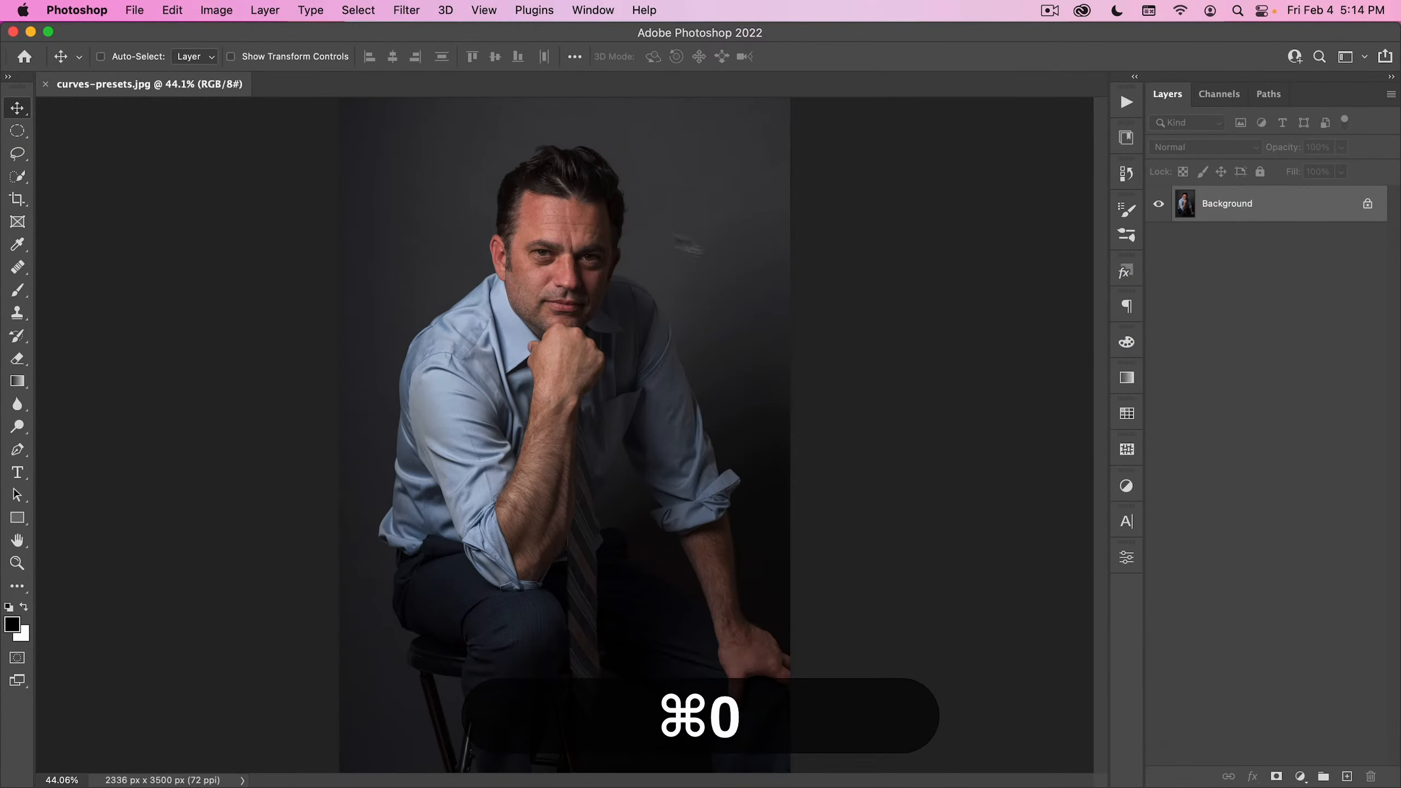
# - Add a Curves adjustment layer above the Background and apply the Blue Shadows preset to it
pyautogui.click(1127, 486)
pyautogui.click(1127, 487)
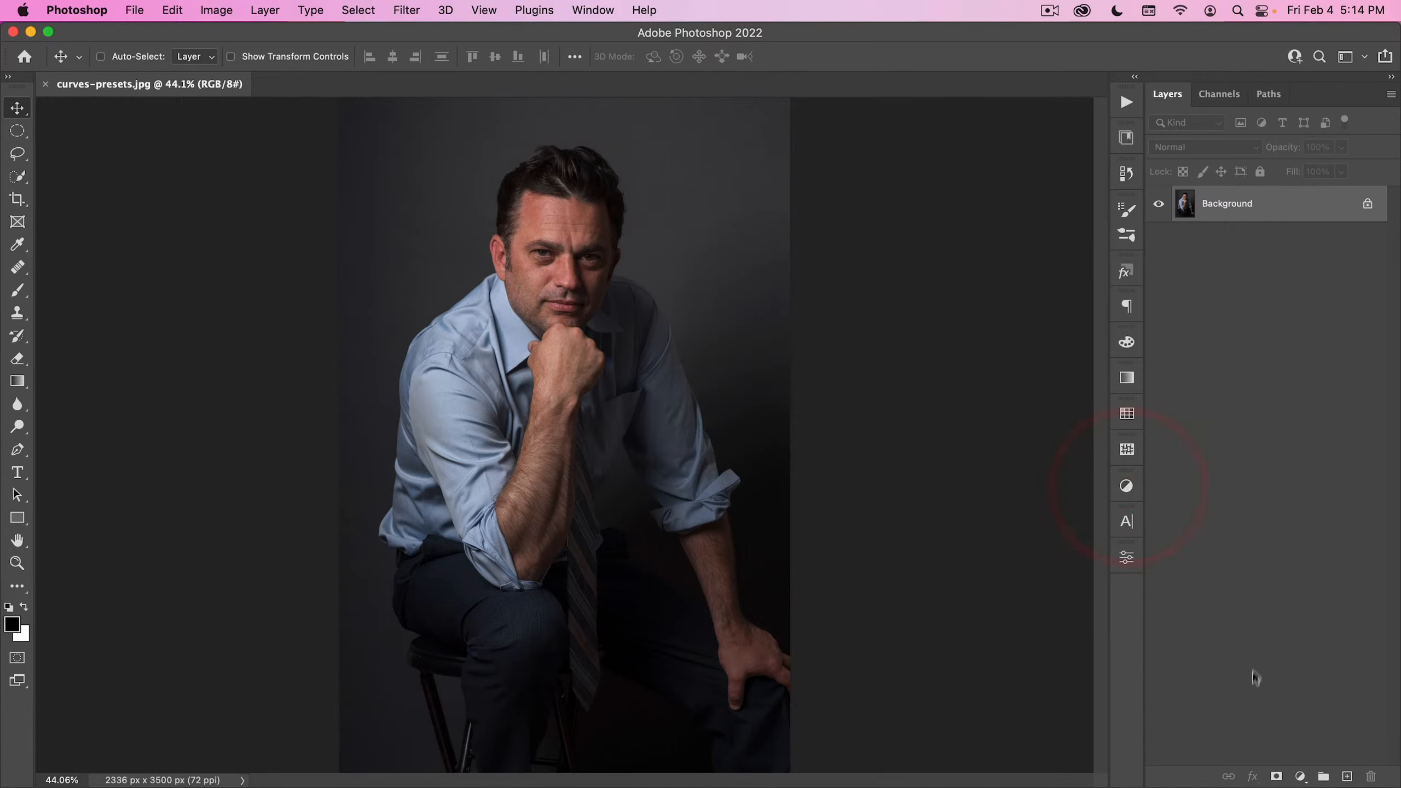
pyautogui.click(1300, 776)
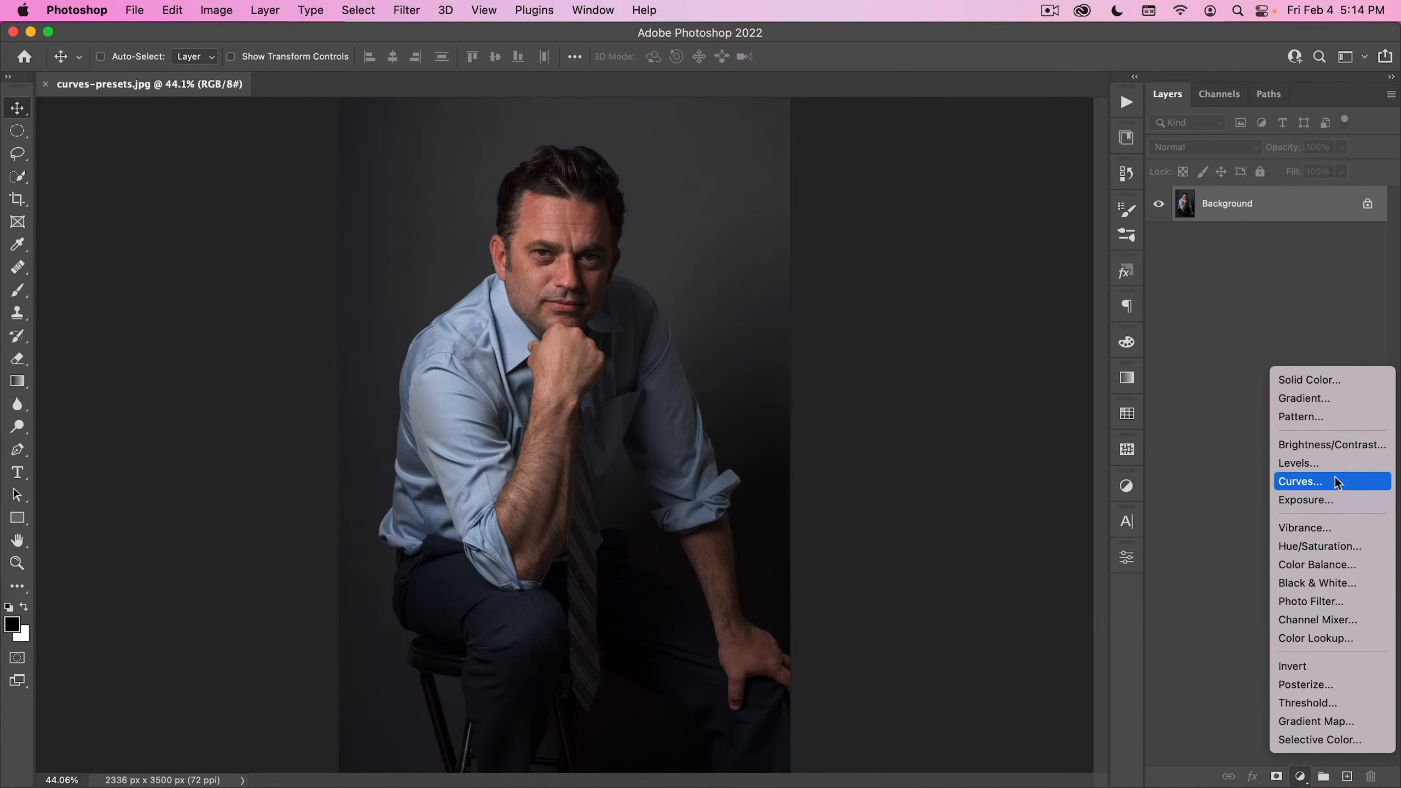
pyautogui.click(1348, 482)
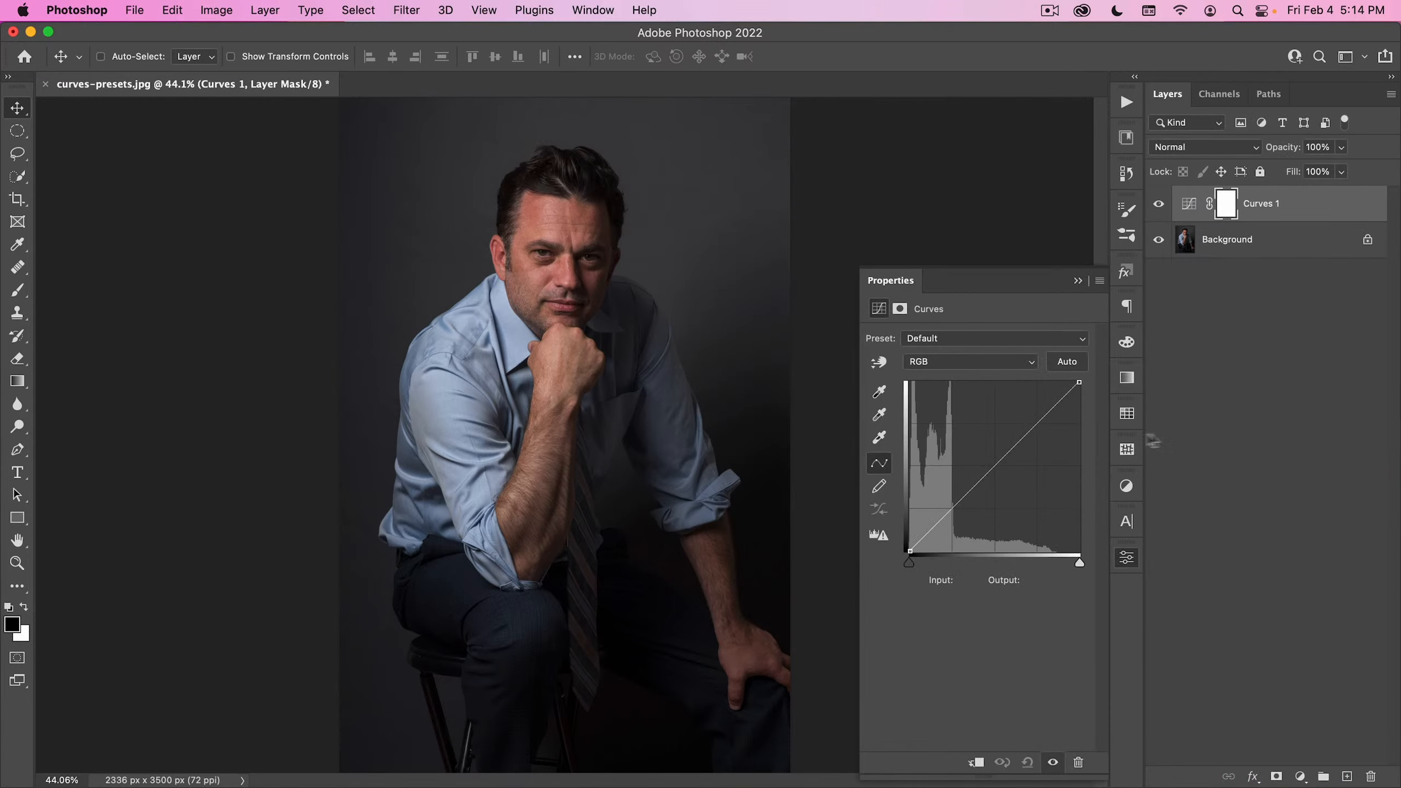
pyautogui.click(951, 338)
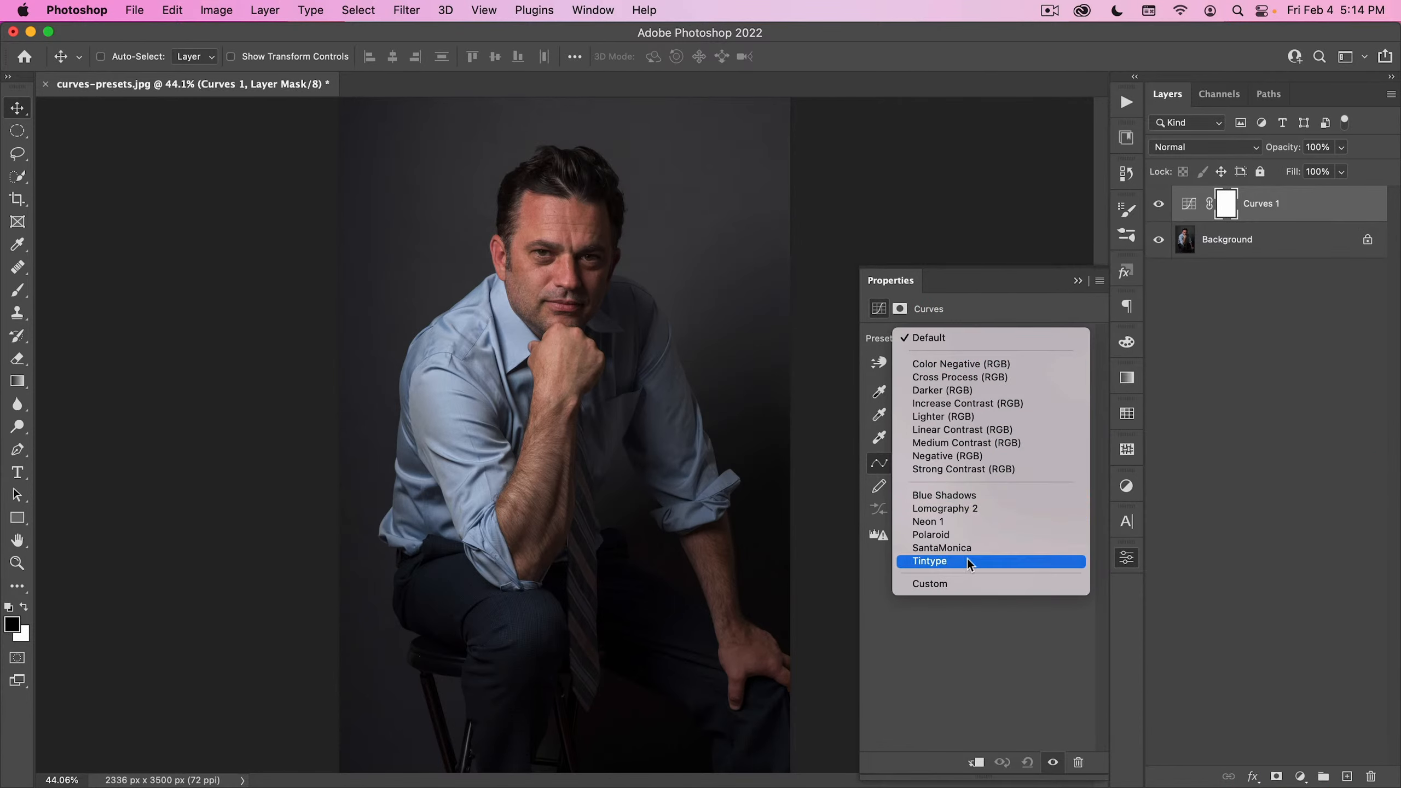
pyautogui.click(983, 497)
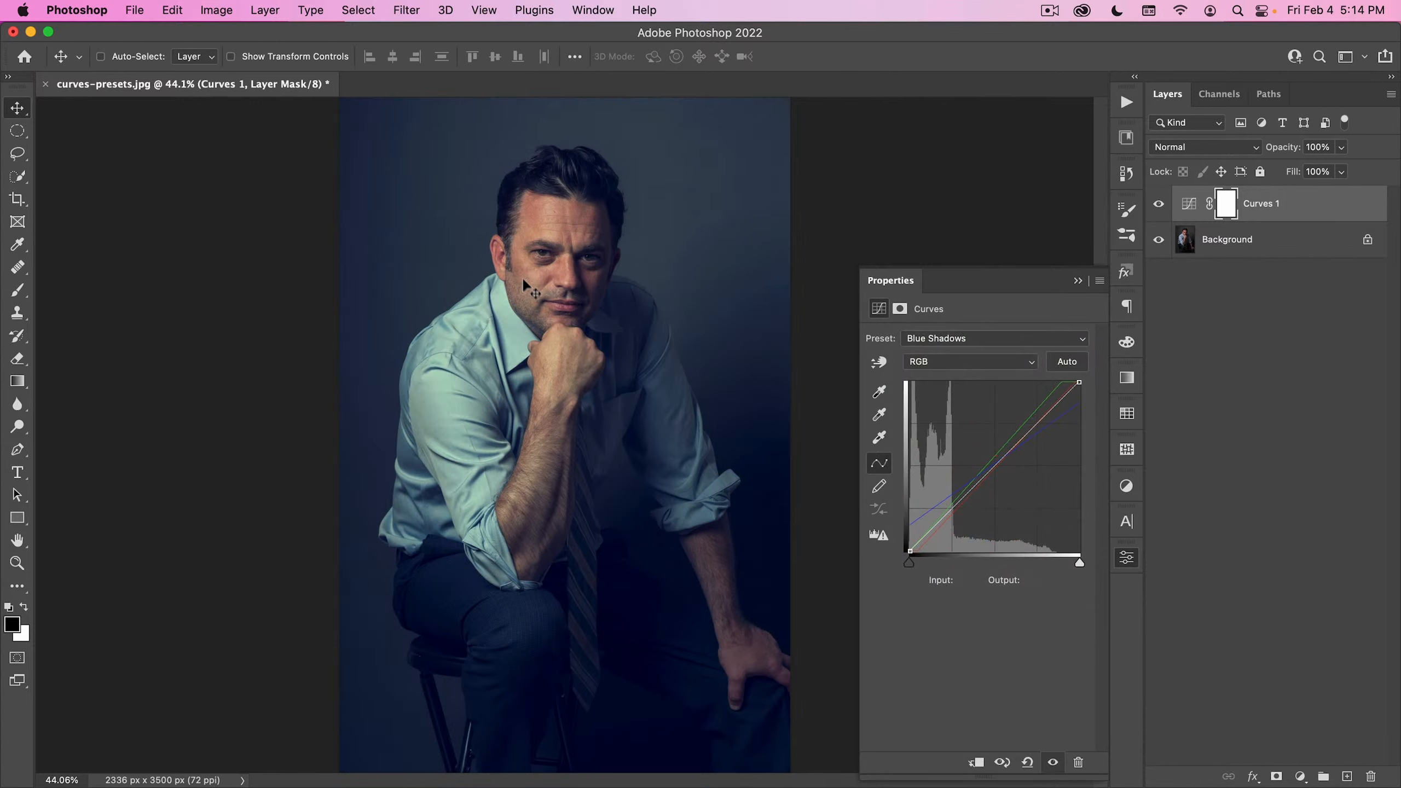
# - Compare the portrait with and without the Blue Shadows curves by toggling the adjustment layer's visibility
pyautogui.click(1159, 206)
pyautogui.click(1159, 207)
pyautogui.click(1160, 206)
pyautogui.click(1159, 206)
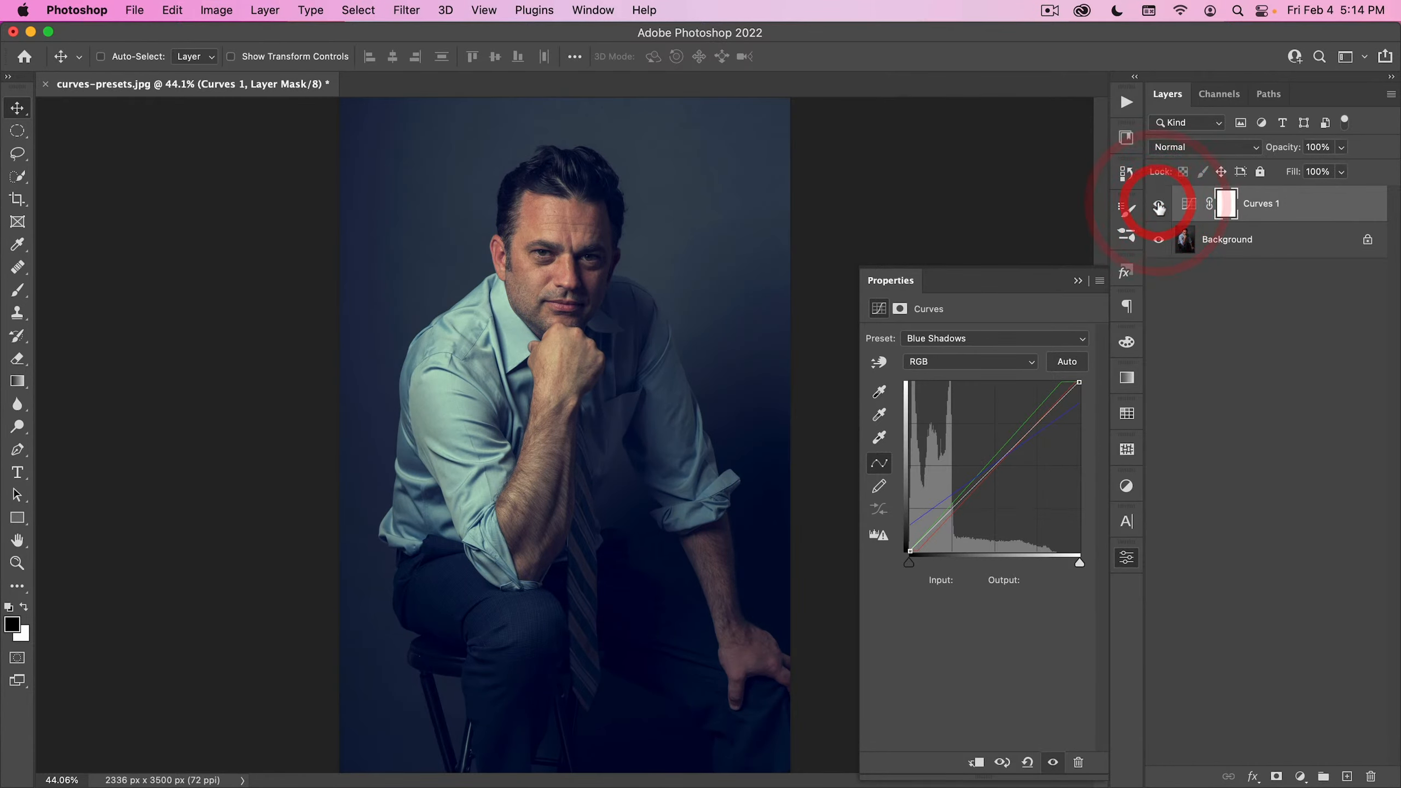
pyautogui.click(1159, 207)
pyautogui.click(1160, 206)
pyautogui.click(1161, 206)
pyautogui.click(1162, 206)
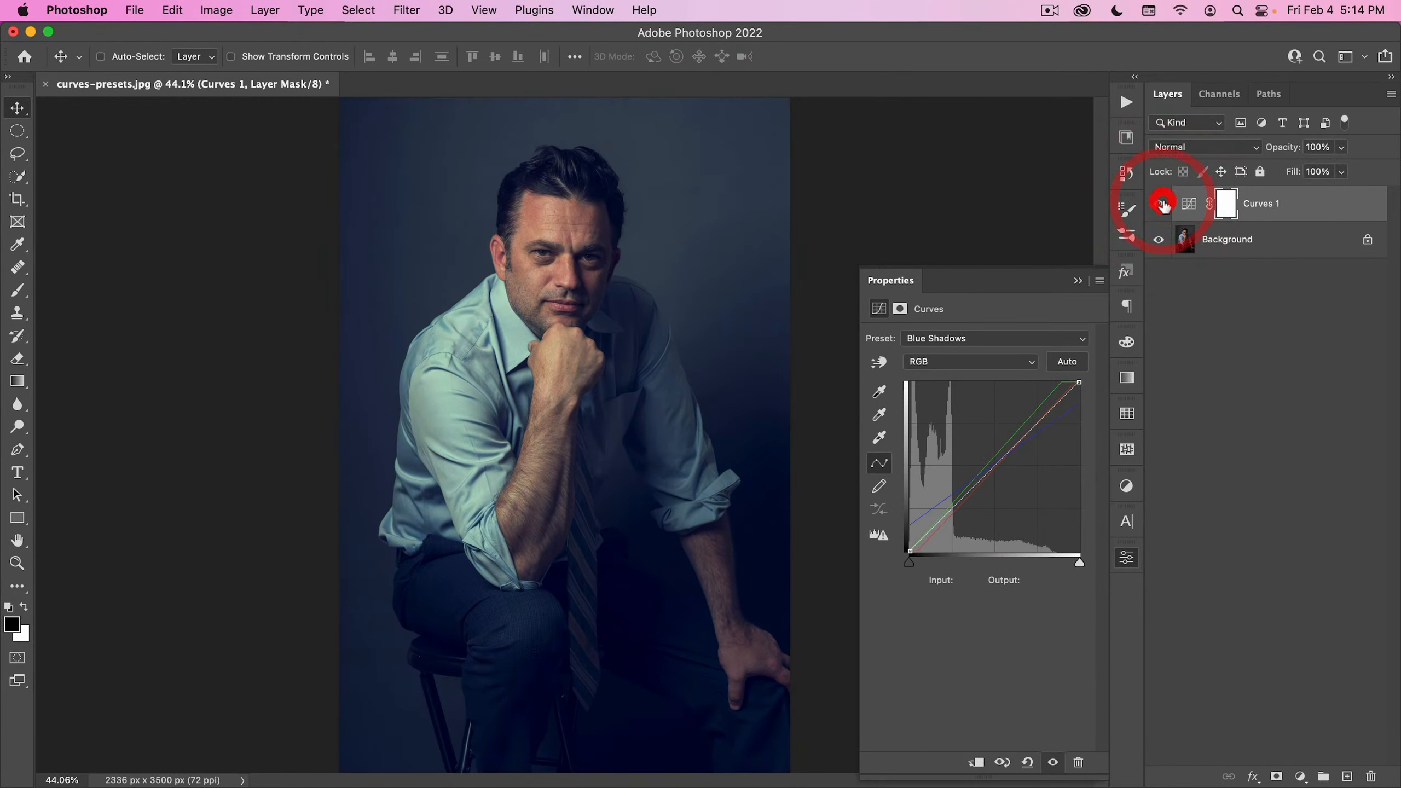
# - Try the Lomography 2 and Neon 1 presets on the portrait's Curves adjustment layer
pyautogui.click(950, 339)
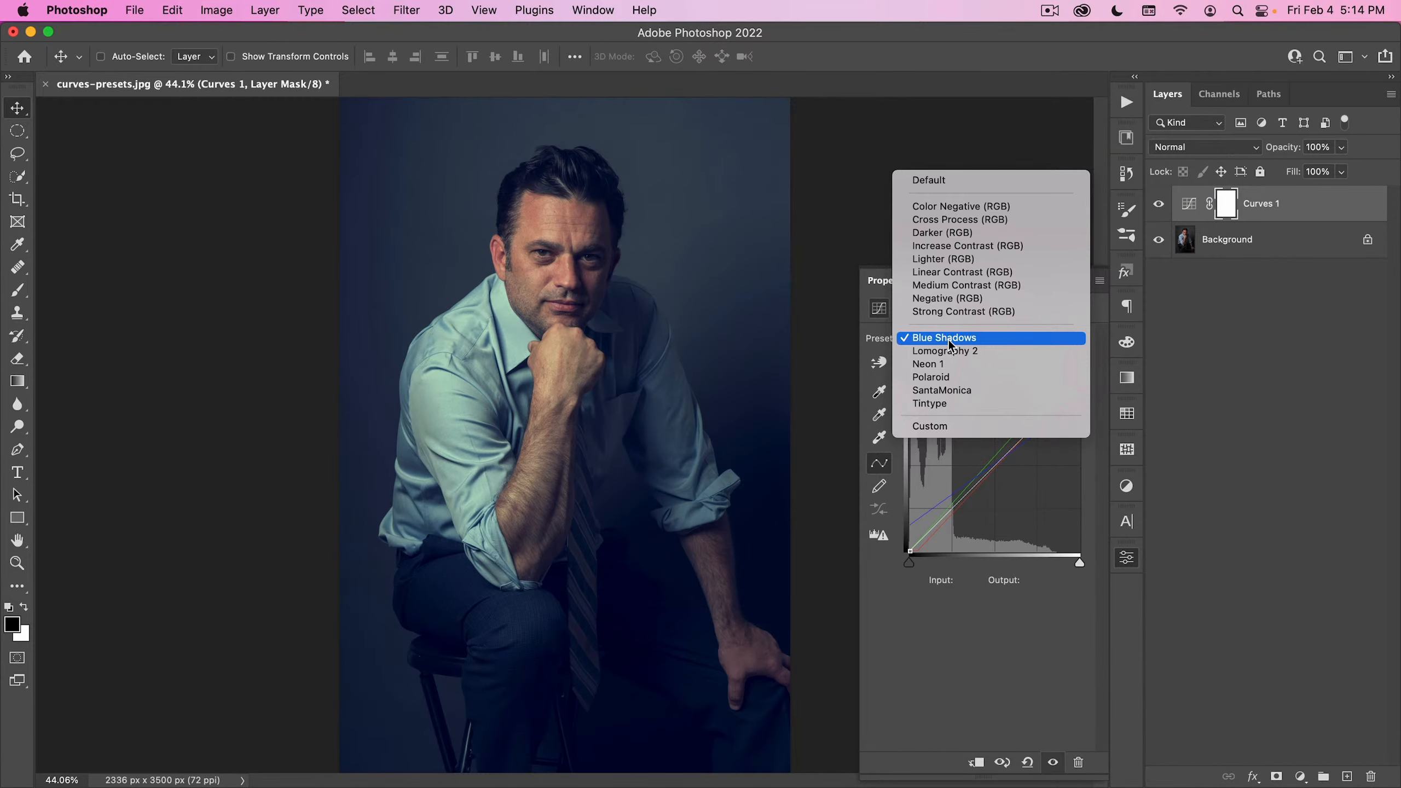
pyautogui.click(972, 356)
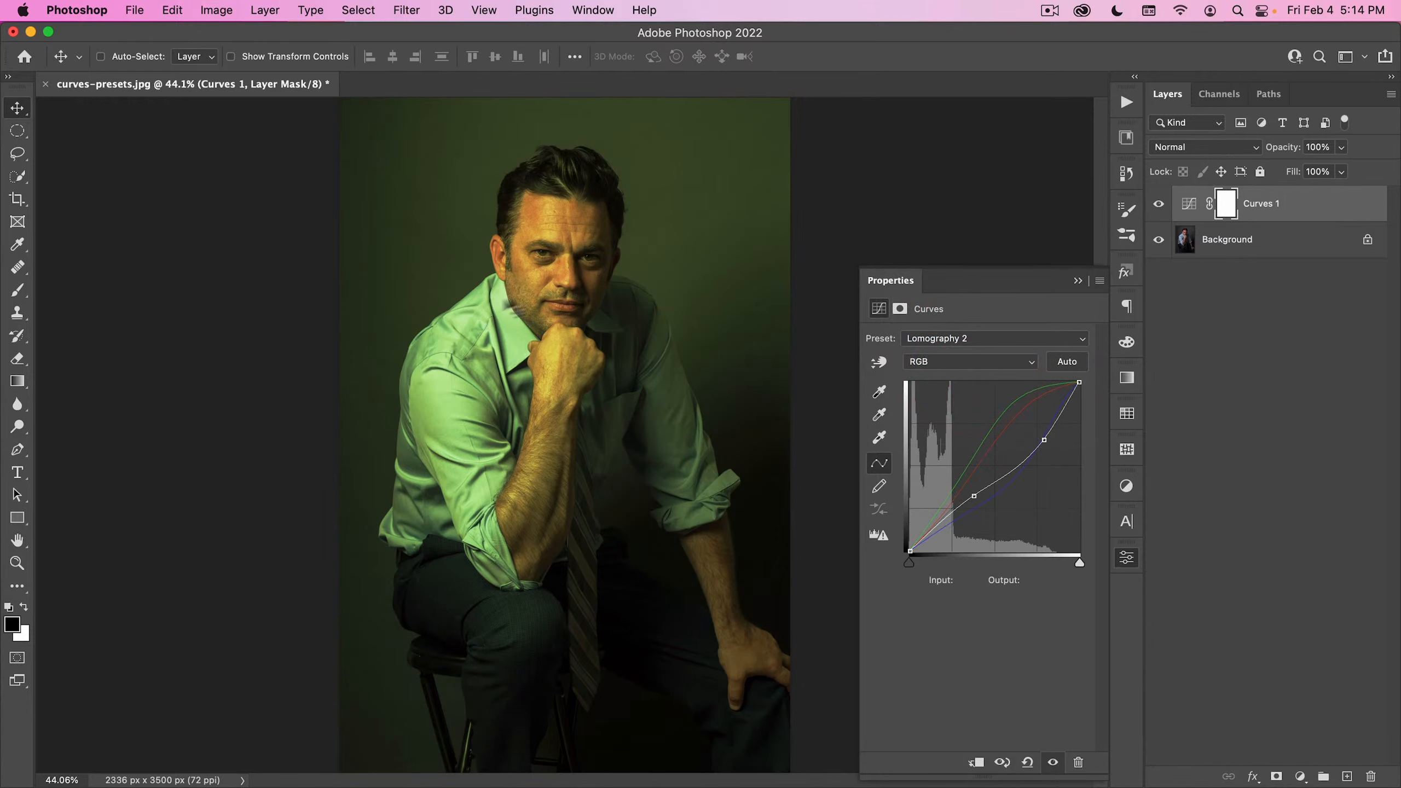
pyautogui.click(985, 339)
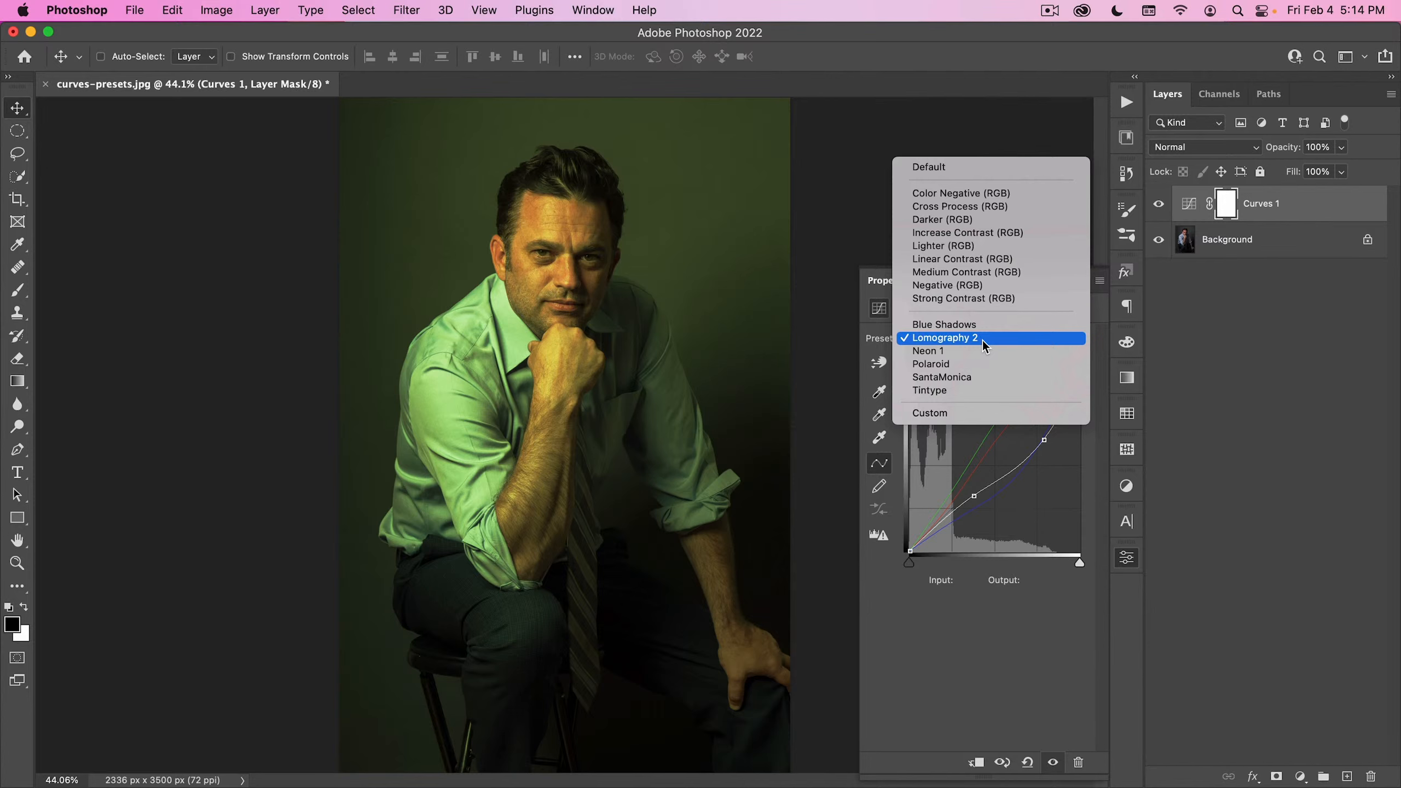
pyautogui.click(981, 348)
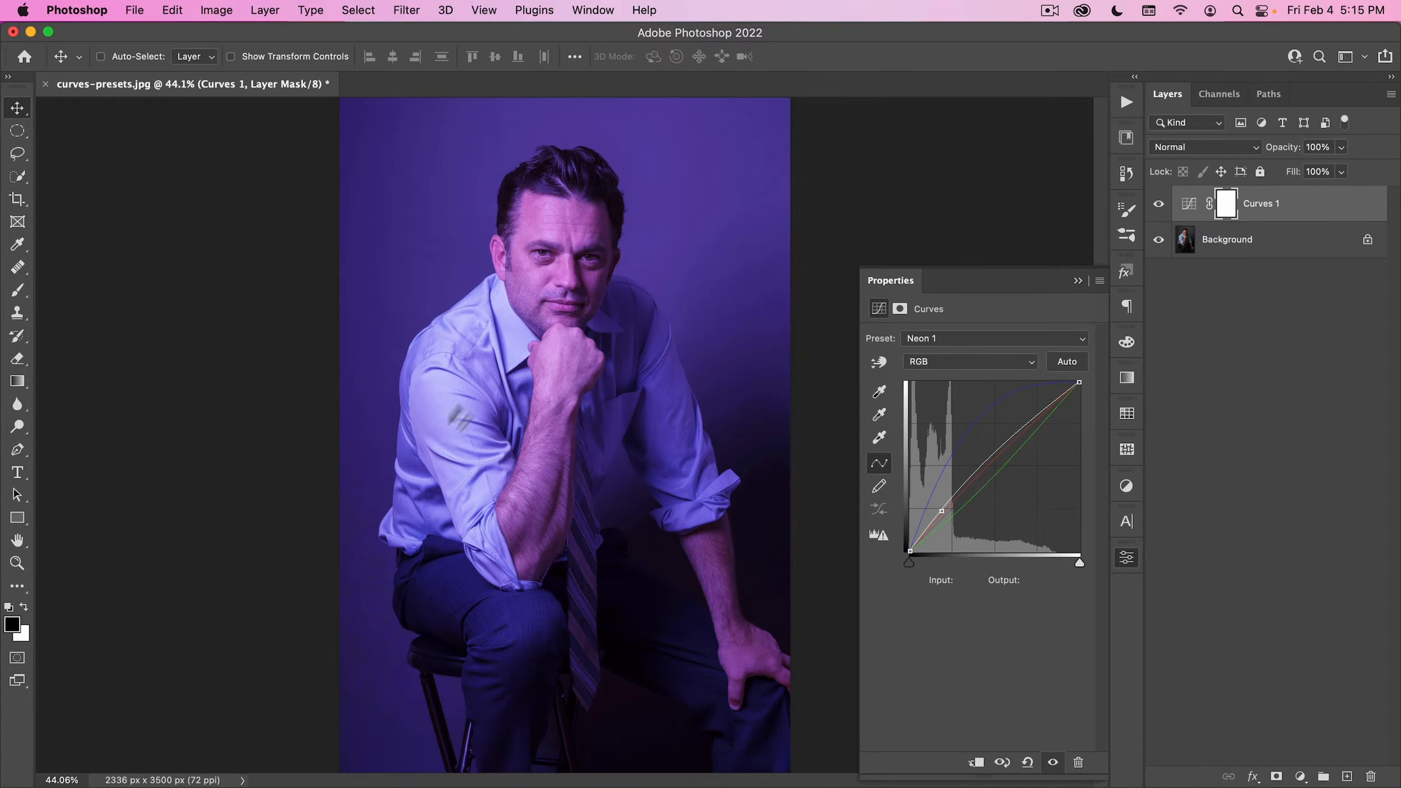
# - Try the Polaroid preset on the portrait's Curves layer and compare the image with and without it
pyautogui.click(981, 339)
pyautogui.click(976, 348)
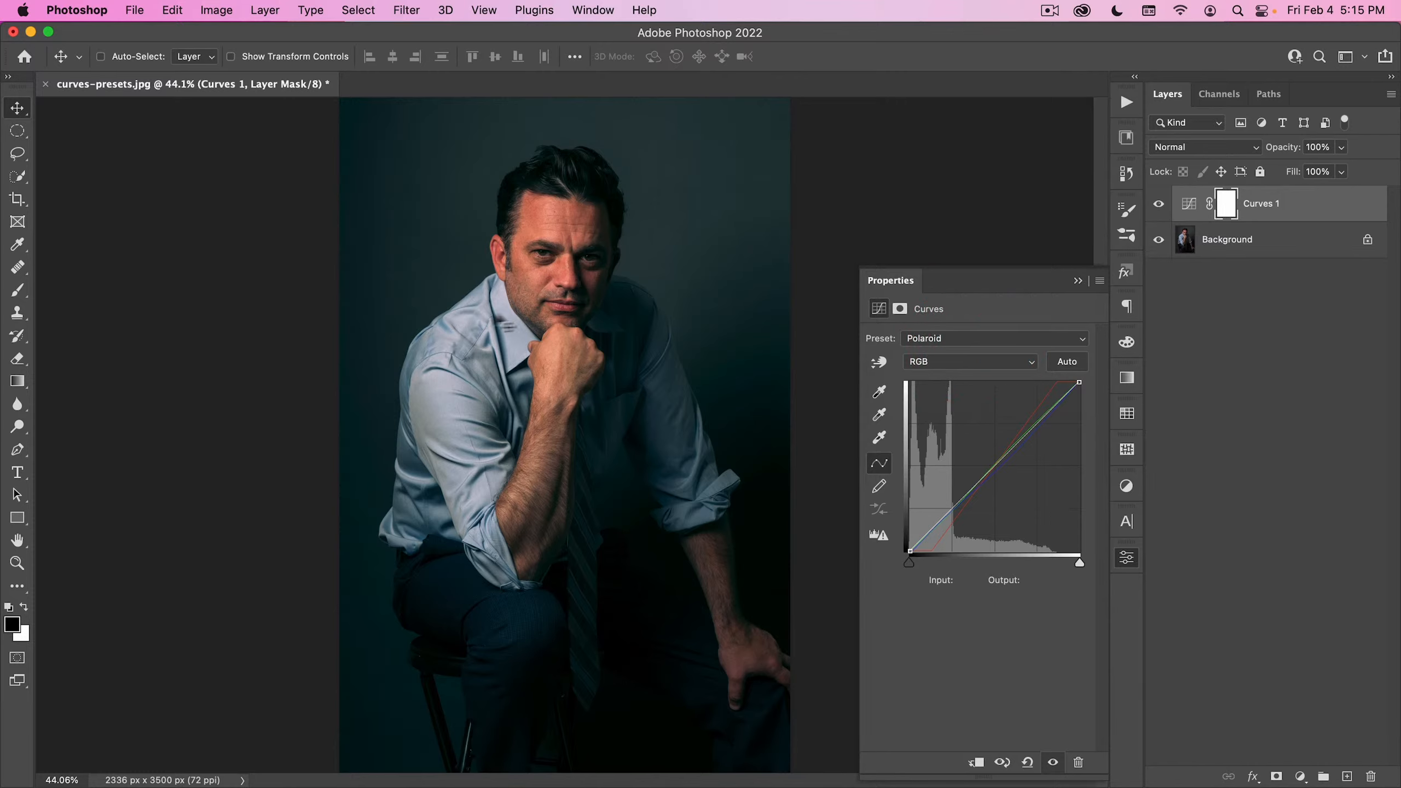
pyautogui.click(1161, 205)
pyautogui.click(1161, 205)
pyautogui.click(1161, 205)
pyautogui.click(1160, 205)
pyautogui.click(1161, 205)
pyautogui.click(1161, 205)
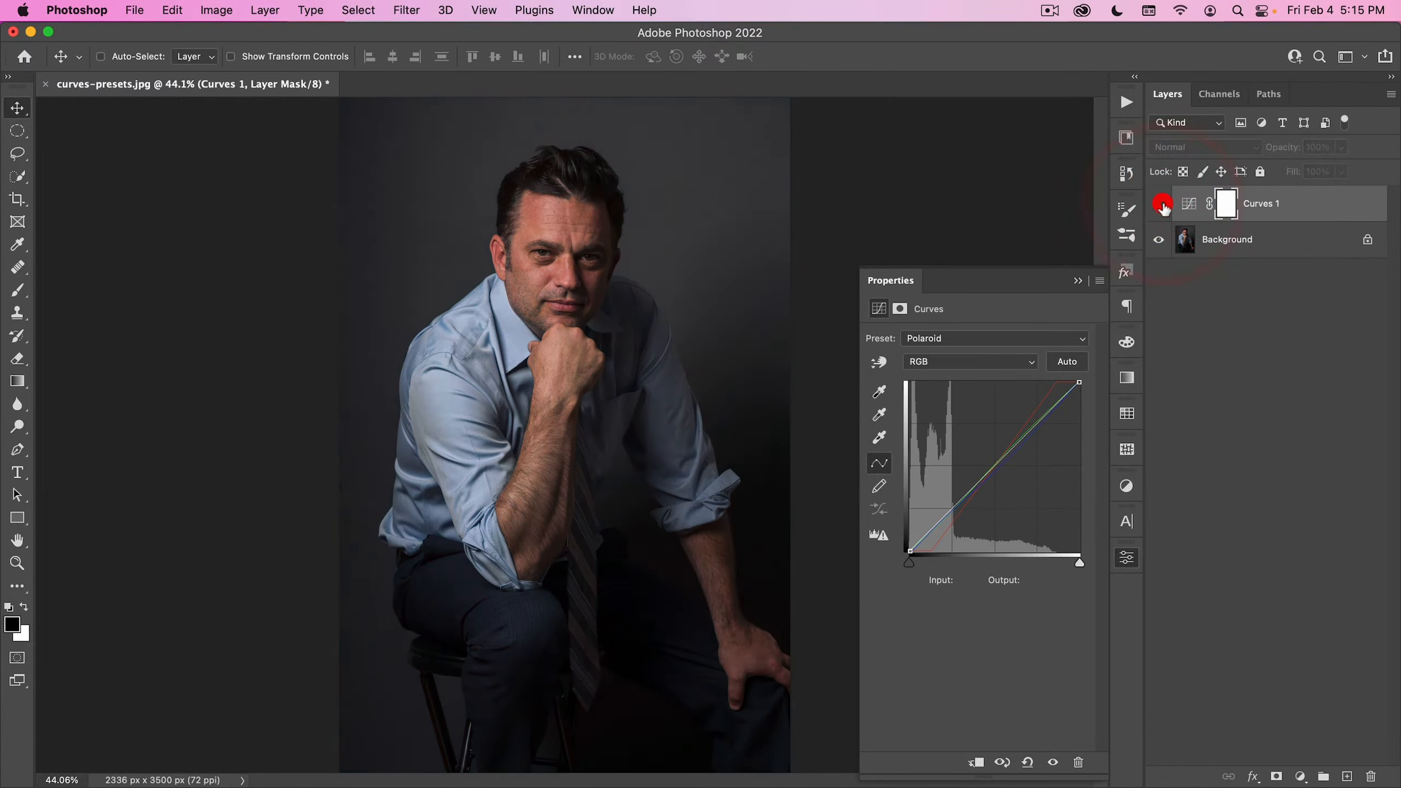
pyautogui.click(1161, 205)
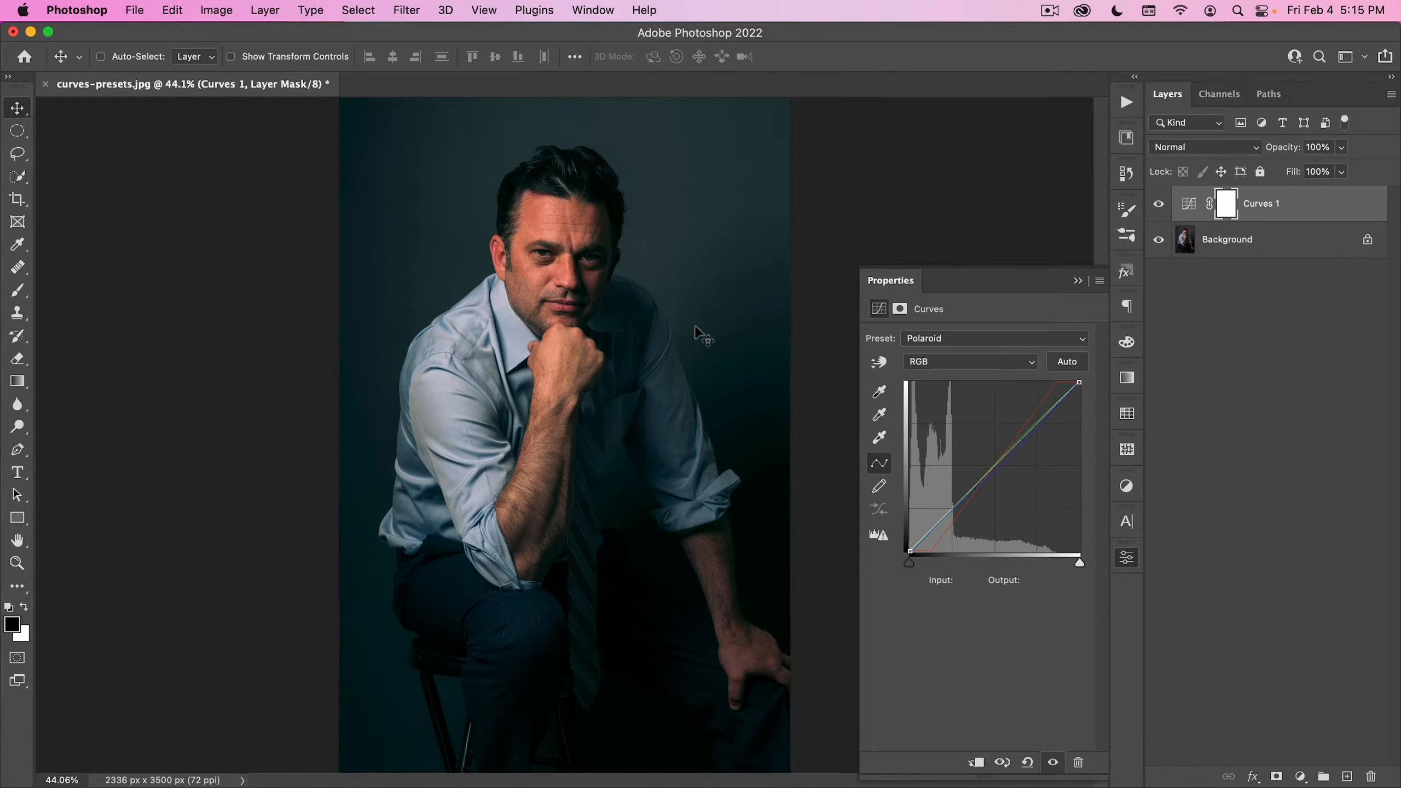
# - Switch the portrait's Curves layer to SantaMonica, settle on the Tintype preset, and compare the result with the original
pyautogui.click(963, 339)
pyautogui.click(968, 347)
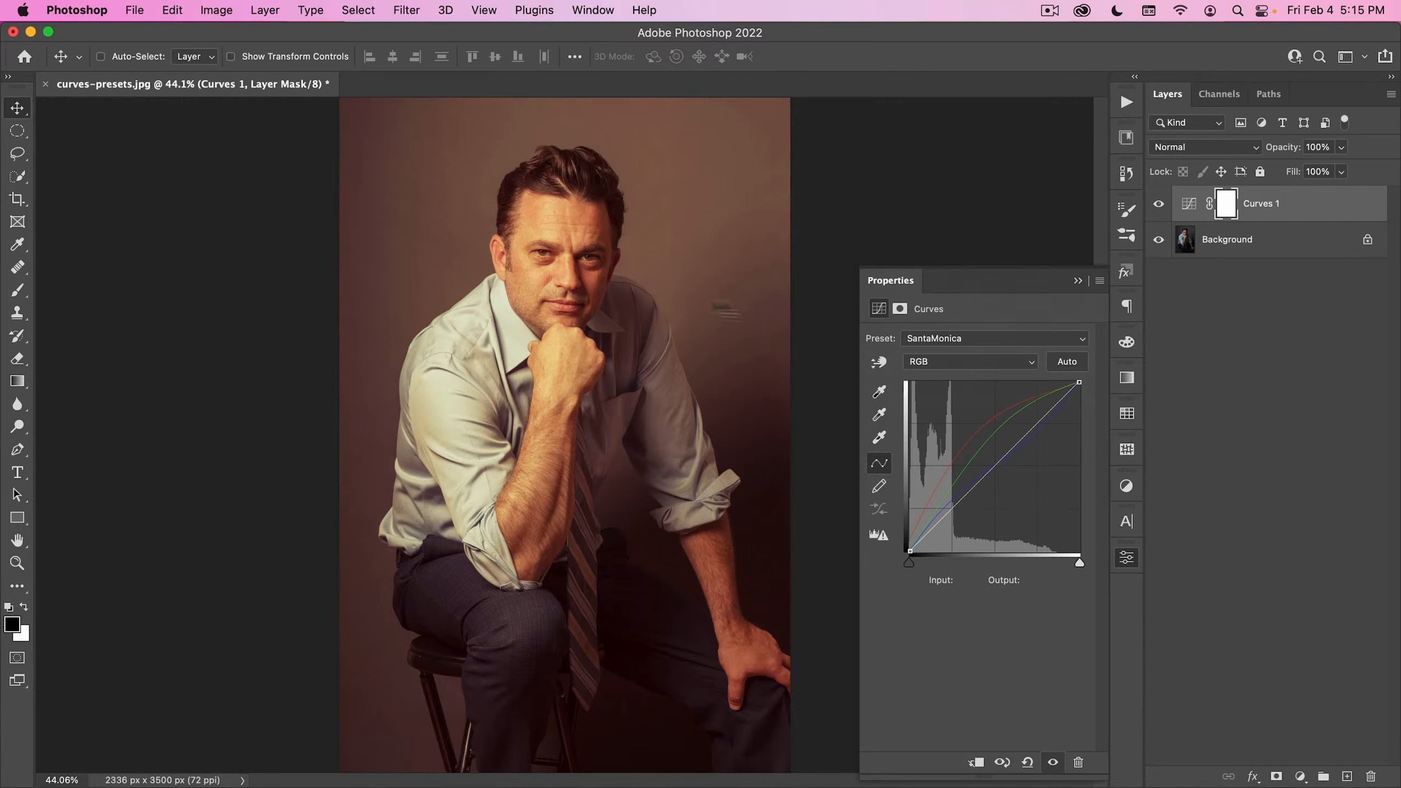
pyautogui.click(960, 339)
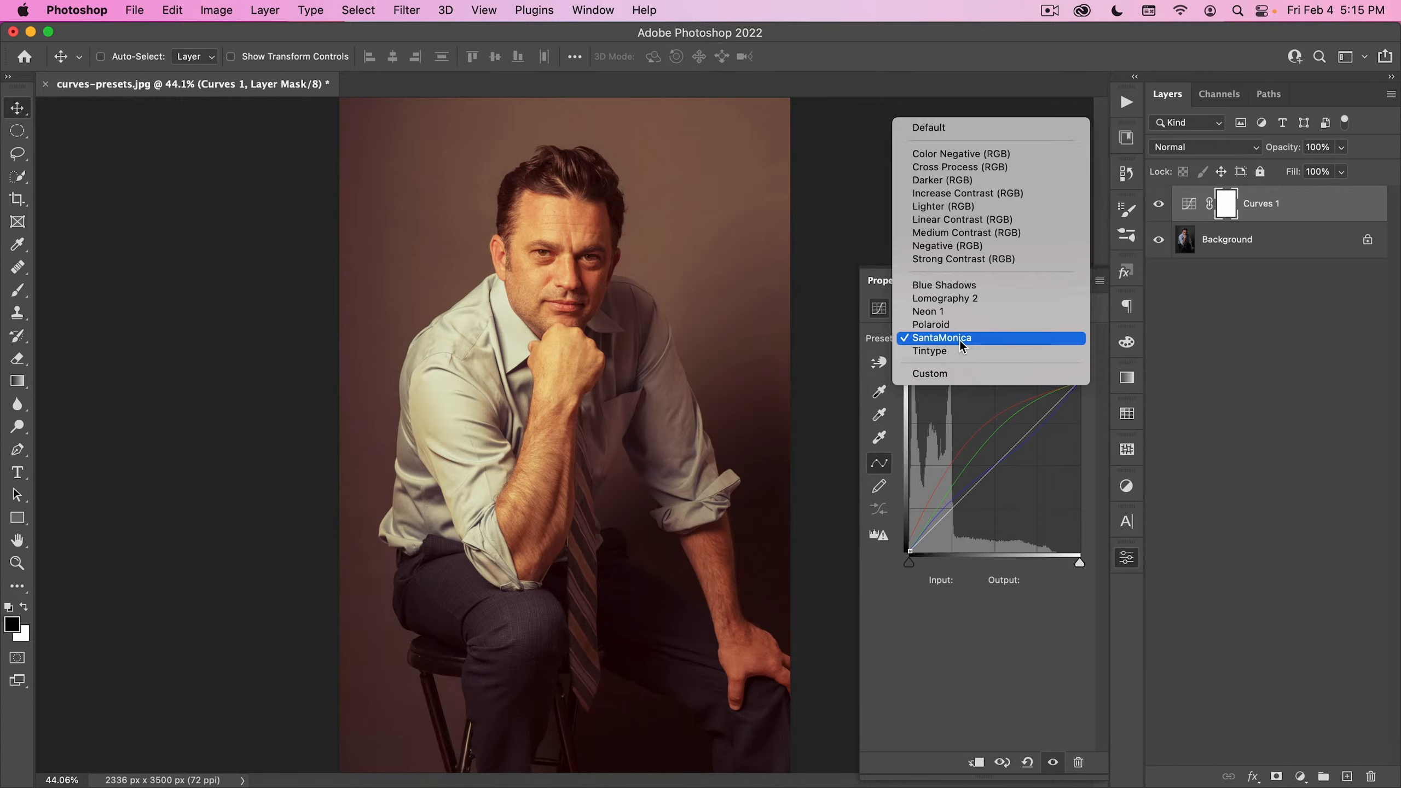
pyautogui.click(961, 352)
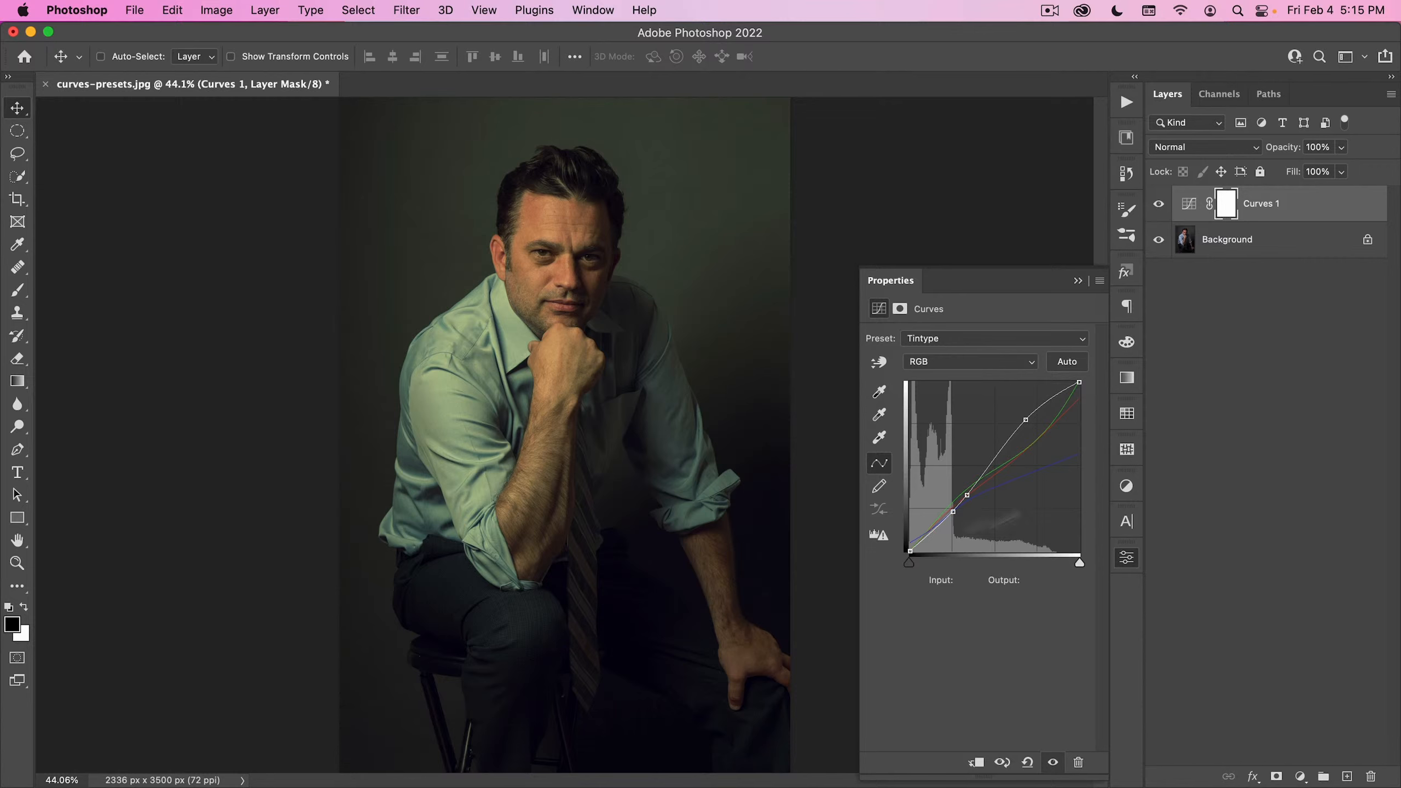
pyautogui.click(1159, 204)
pyautogui.click(1159, 204)
pyautogui.click(1158, 204)
pyautogui.click(1158, 204)
# - Close curves-presets.jpg without saving and open curves-presets-02.jpg from the 00_Image Assets folder
pyautogui.click(45, 84)
pyautogui.click(728, 335)
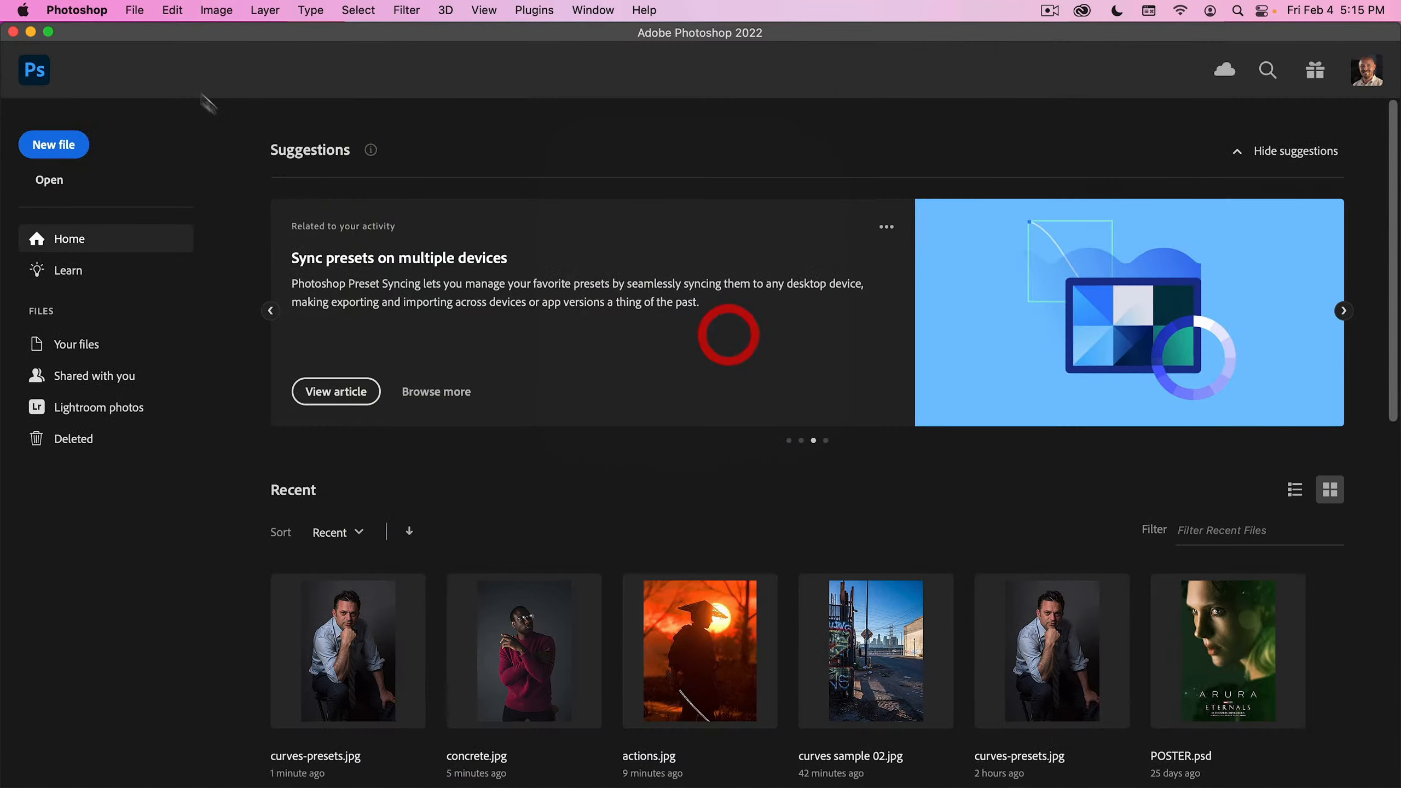
pyautogui.click(134, 10)
pyautogui.click(139, 40)
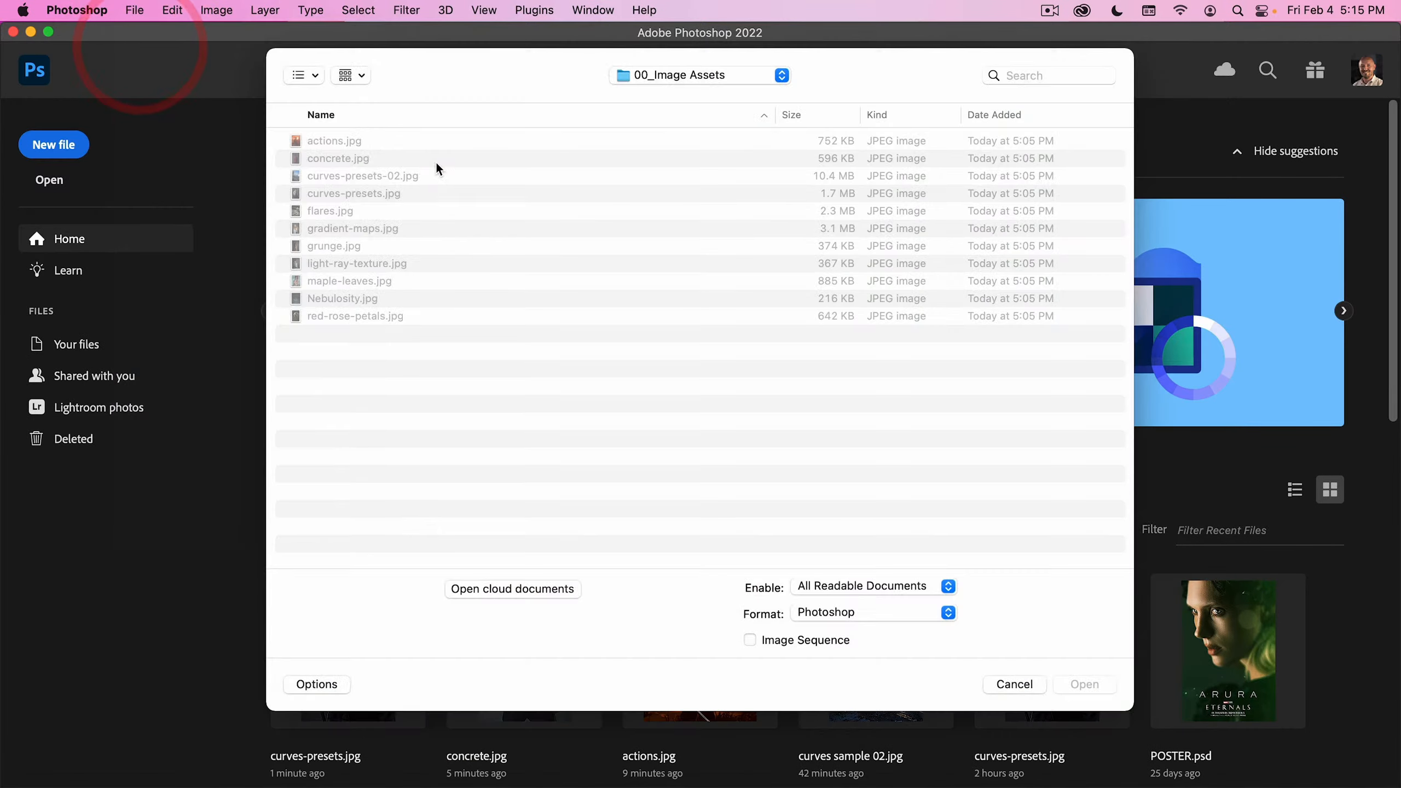
pyautogui.doubleClick(373, 178)
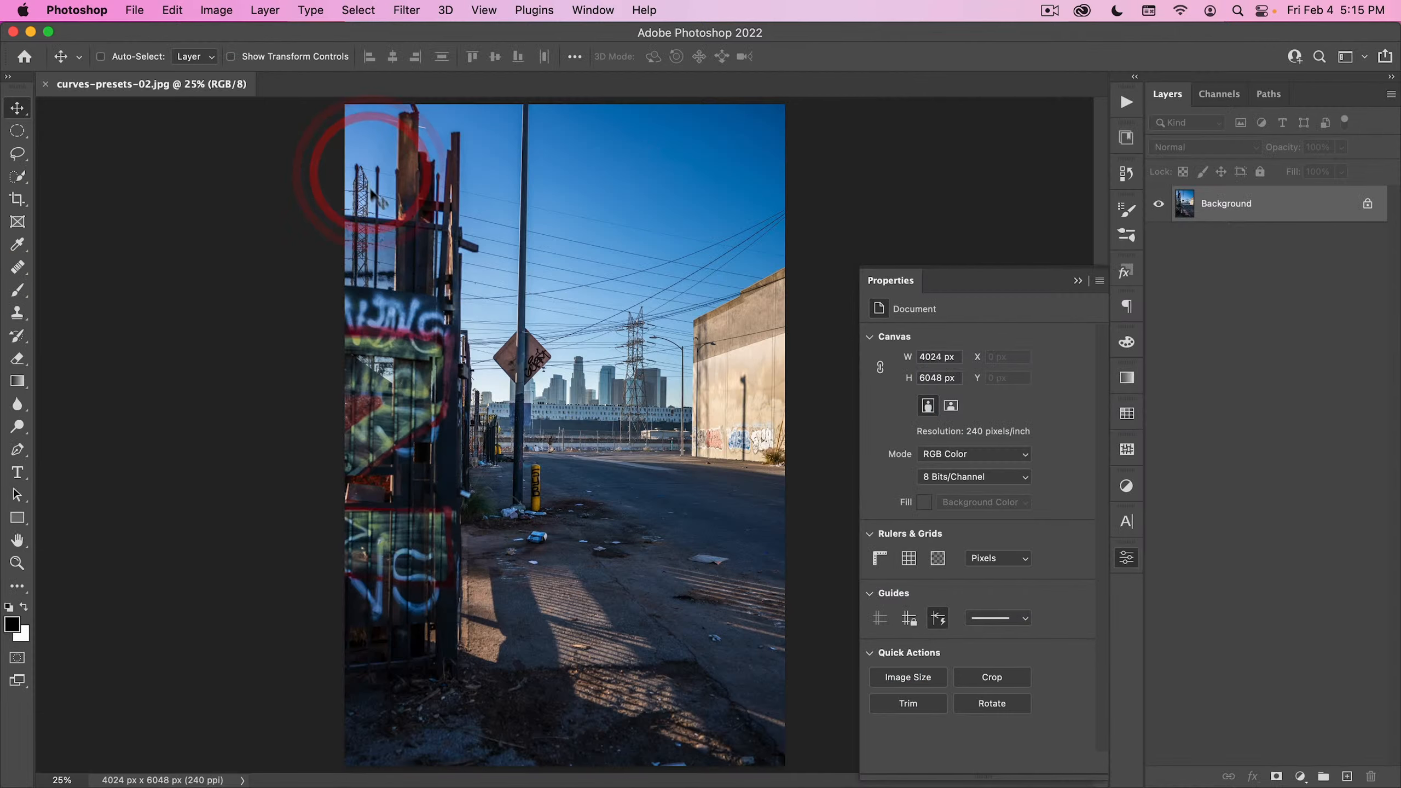
# - Add a Curves adjustment layer to the street photo and apply the Blue Shadows preset
pyautogui.click(1127, 557)
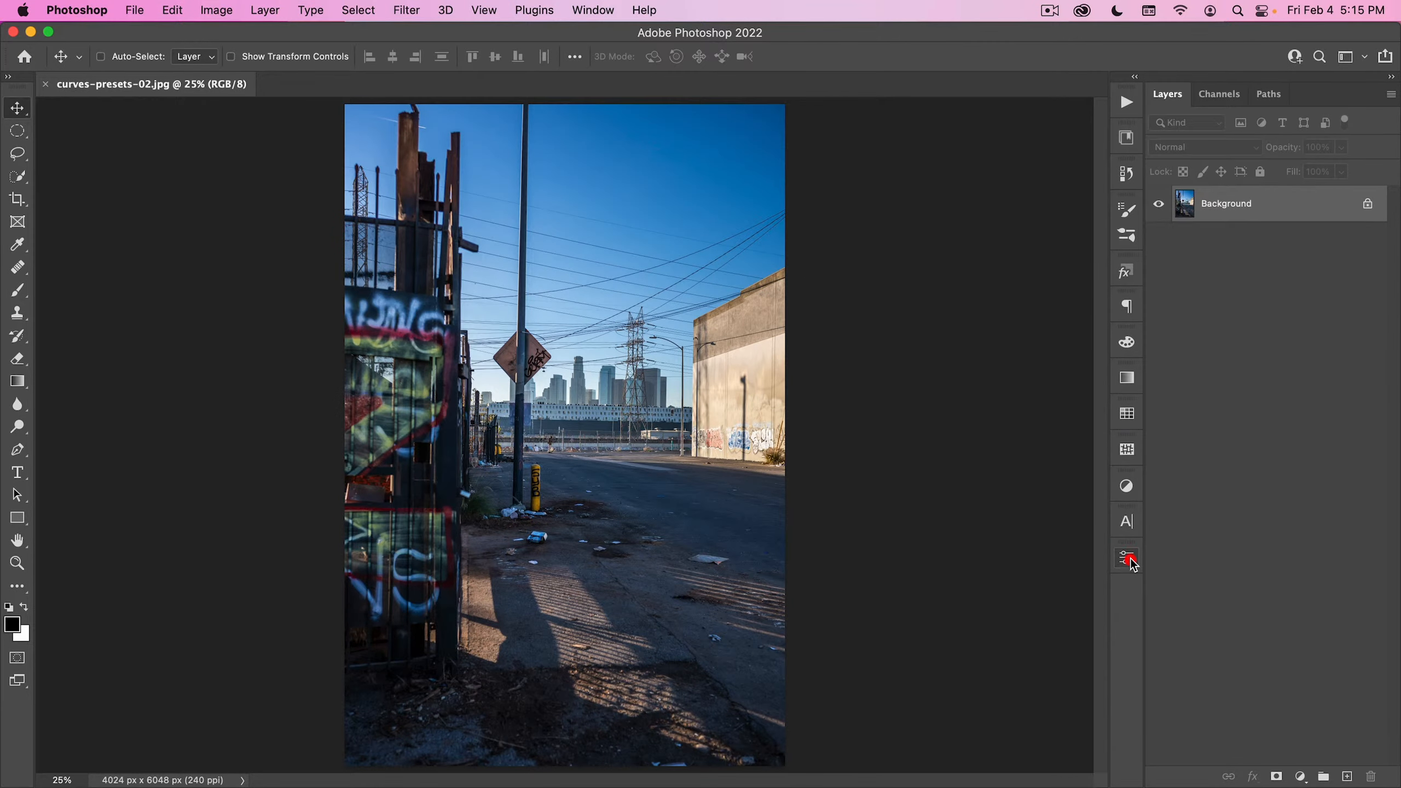
pyautogui.click(1301, 776)
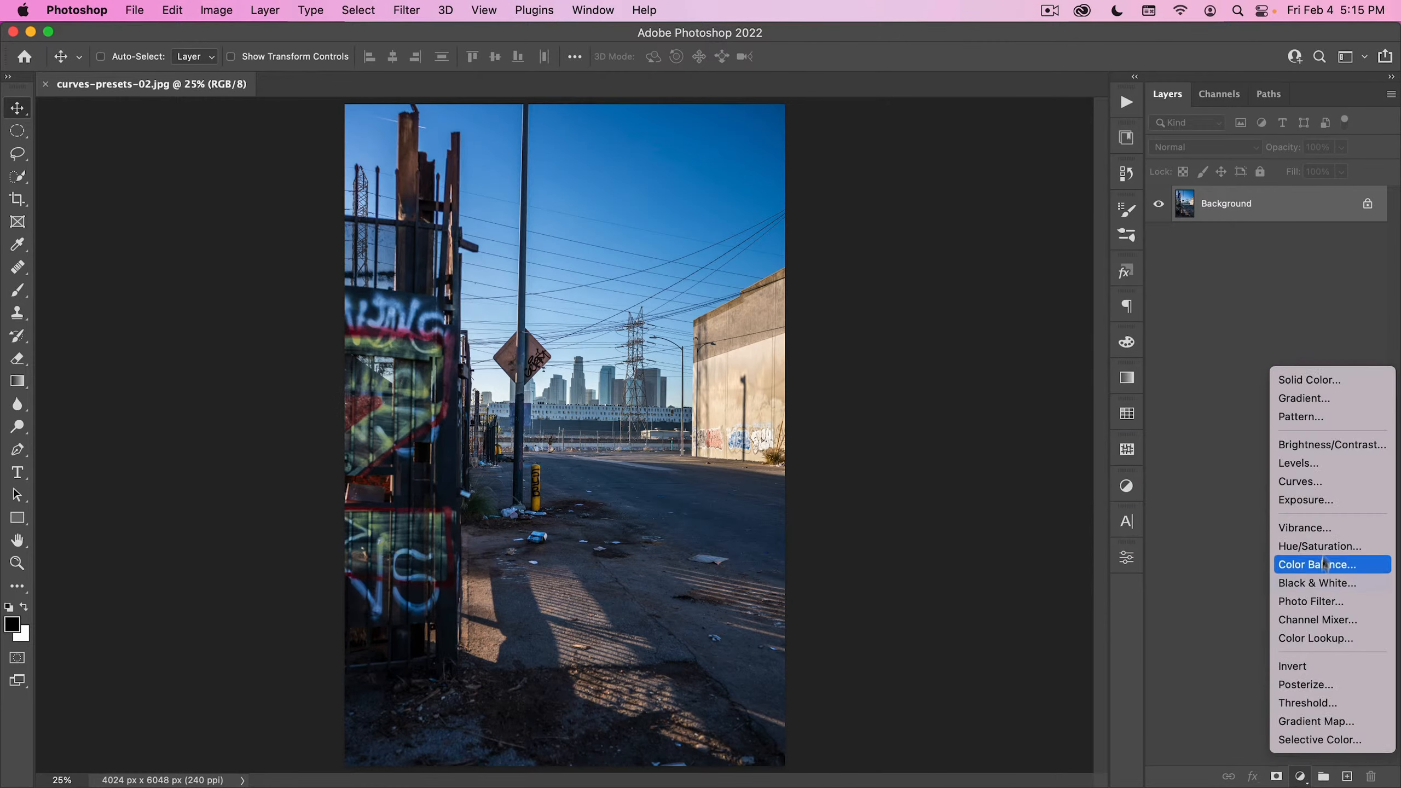
pyautogui.click(1330, 484)
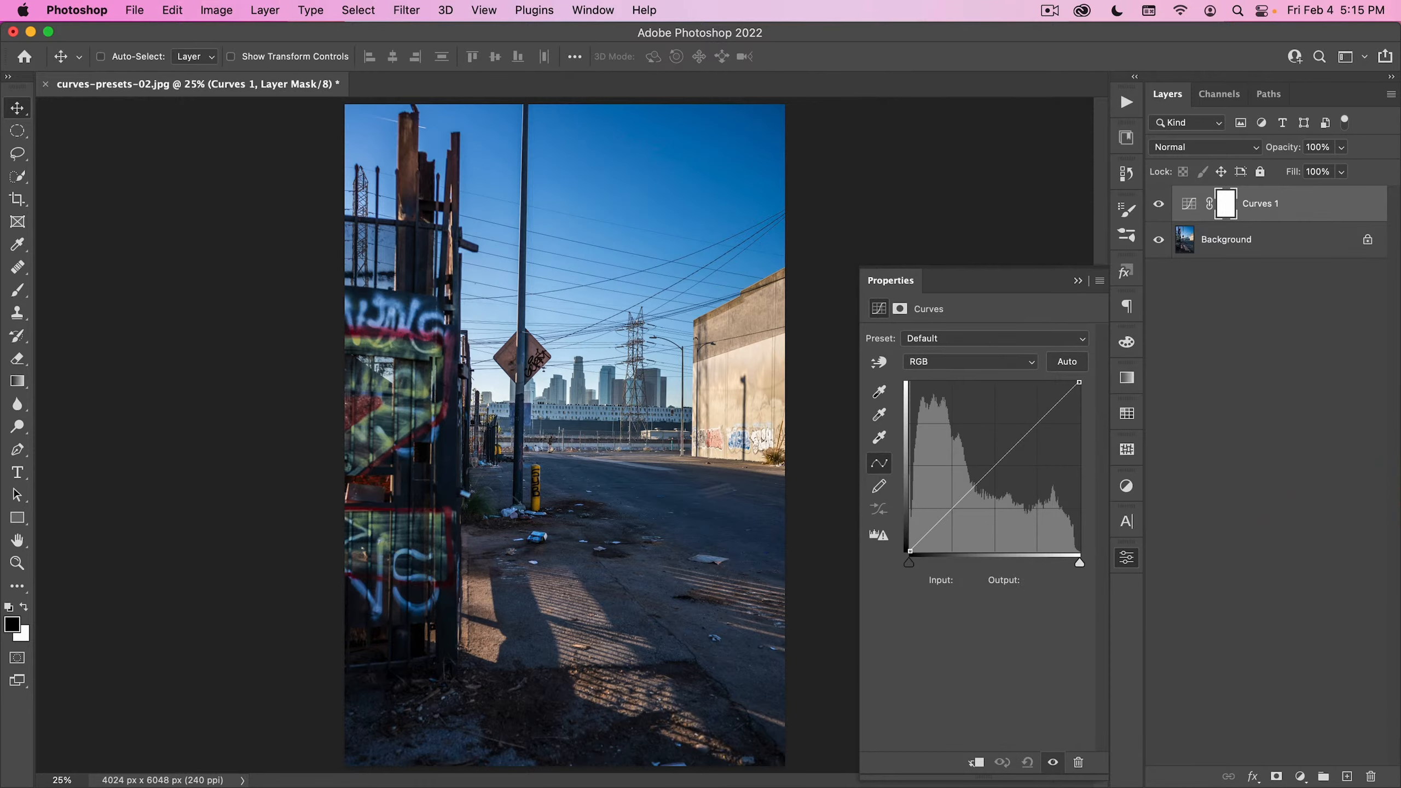
pyautogui.click(951, 341)
pyautogui.click(962, 489)
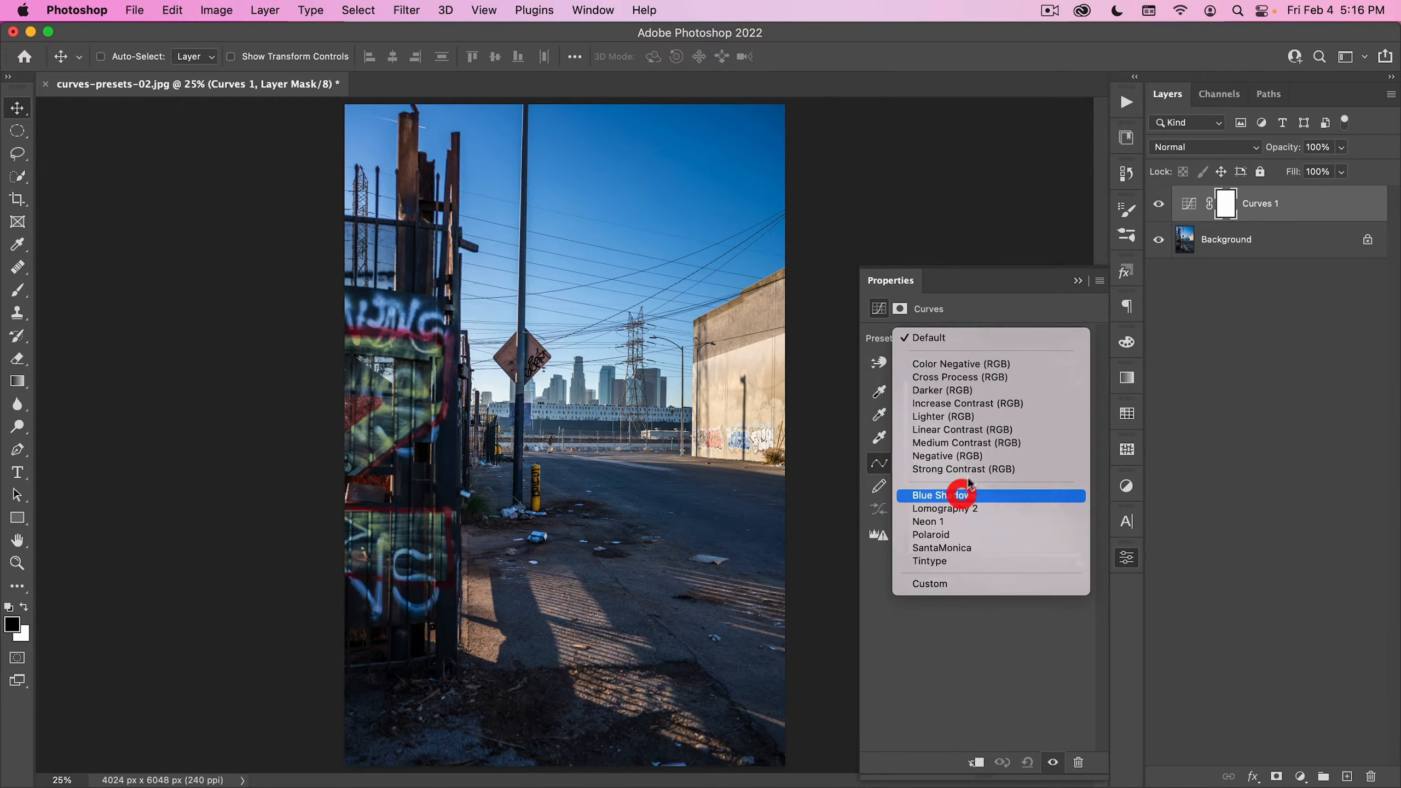
# - Try the Lomography 2 preset on the street photo's Curves layer and compare the image with and without it
pyautogui.click(947, 343)
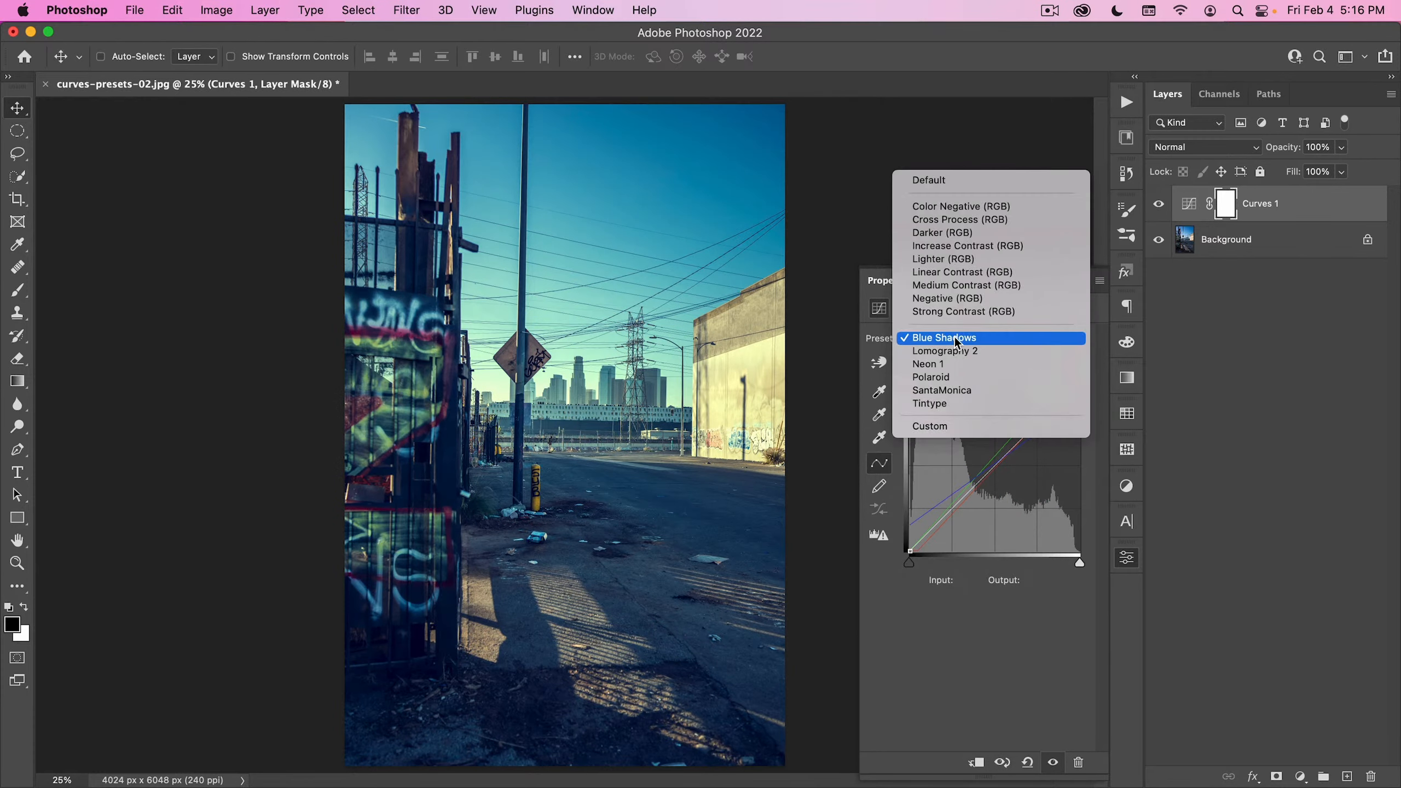
pyautogui.click(950, 353)
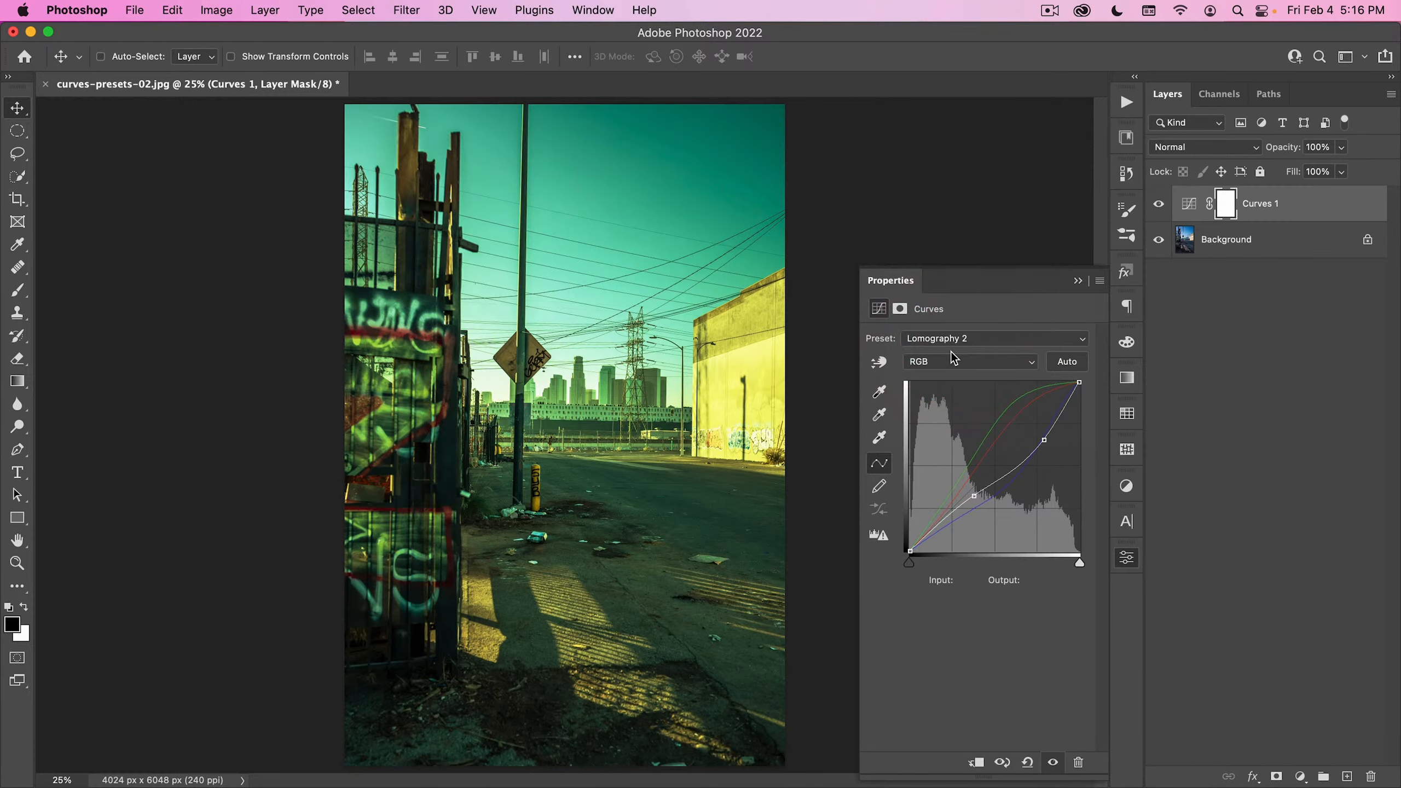
pyautogui.click(1161, 207)
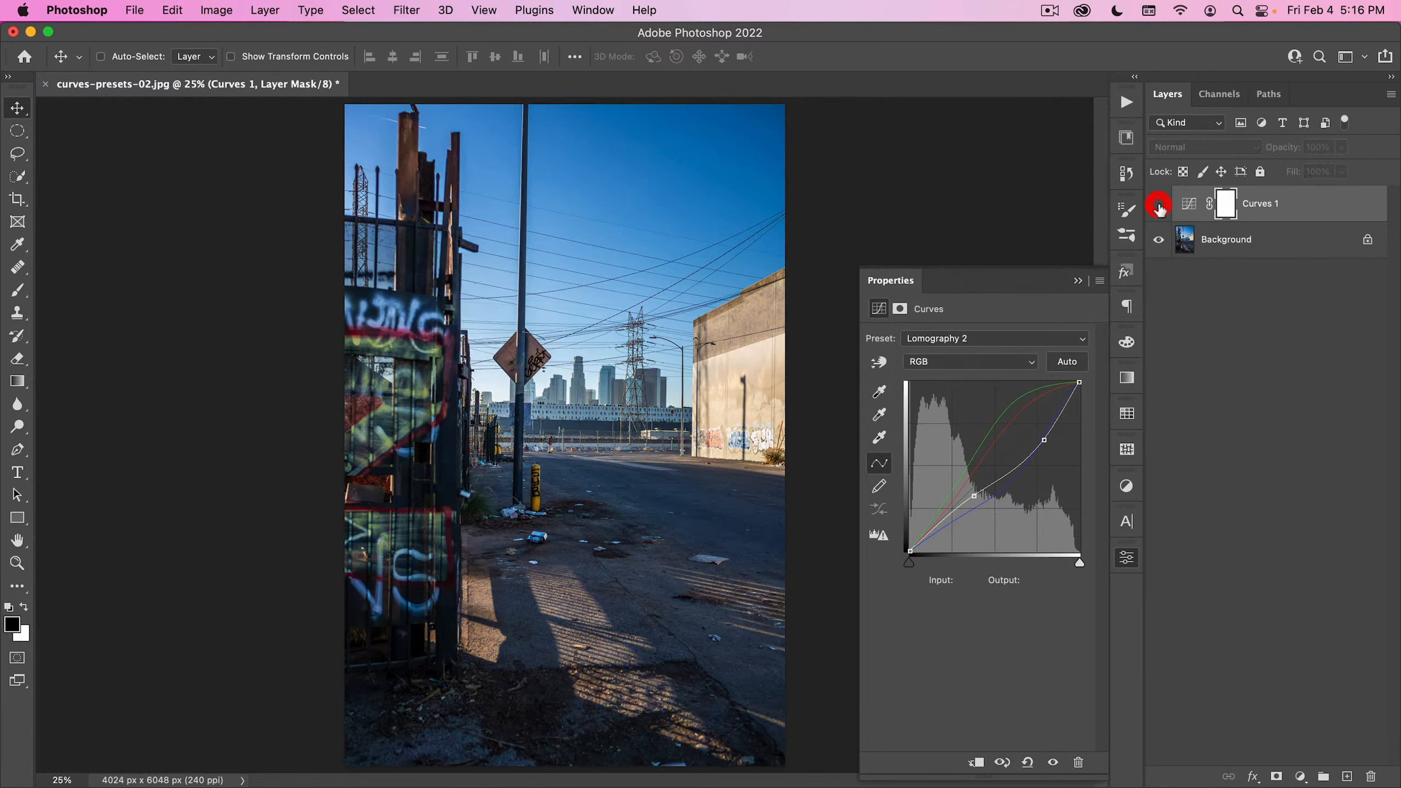
pyautogui.click(1161, 207)
pyautogui.click(1161, 207)
pyautogui.click(1161, 209)
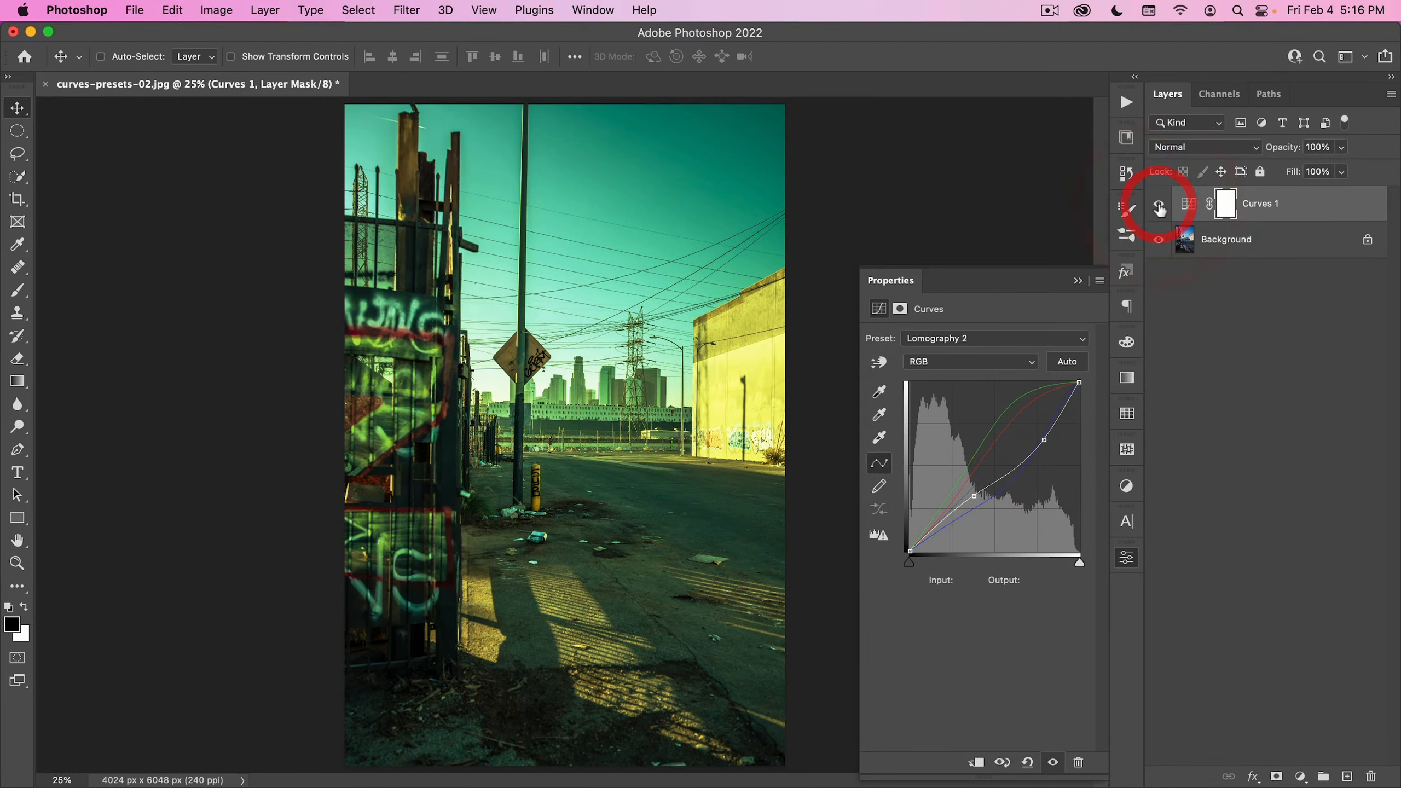
pyautogui.click(1161, 209)
pyautogui.click(1161, 208)
# - Try the Neon 1 and Polaroid presets on the street photo's Curves layer
pyautogui.click(980, 342)
pyautogui.click(979, 350)
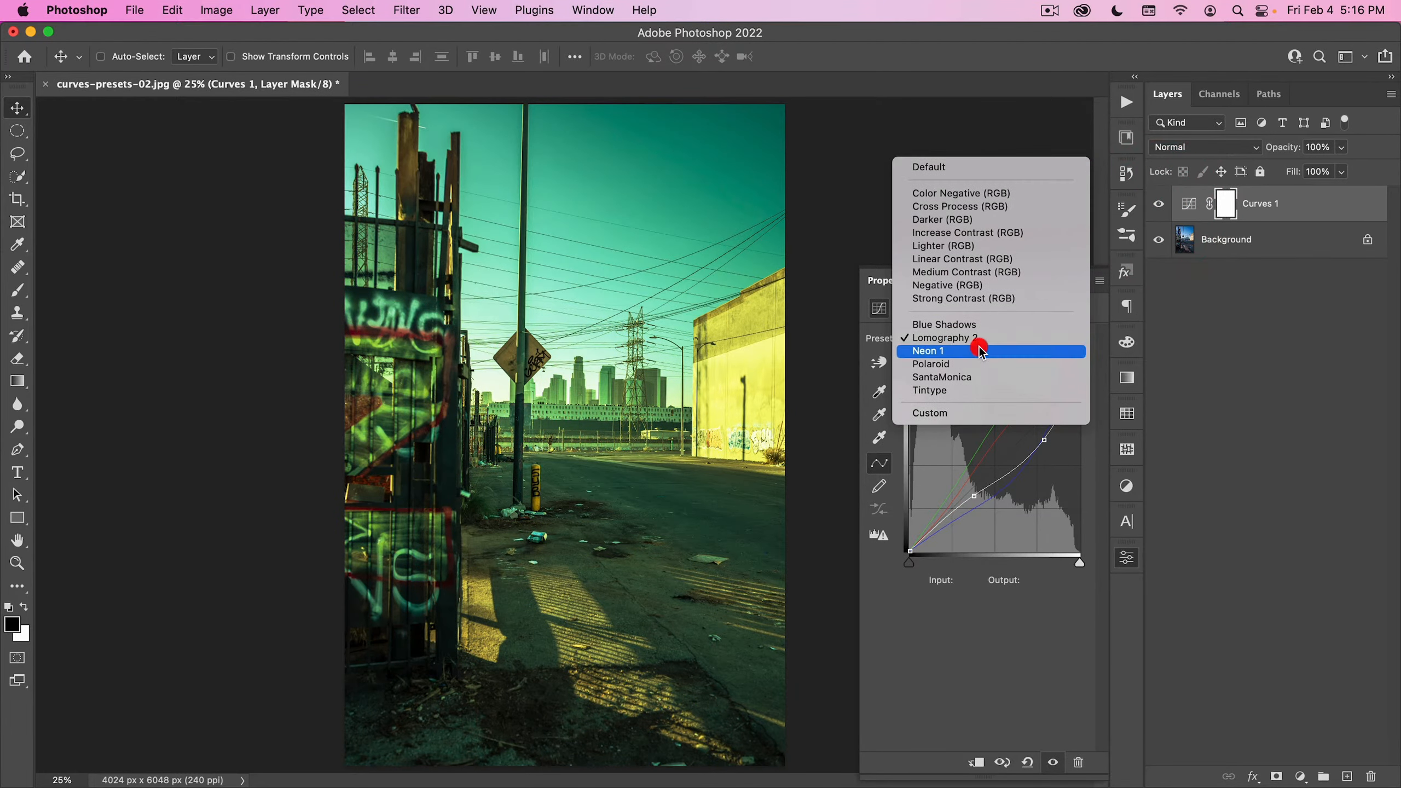
pyautogui.click(960, 342)
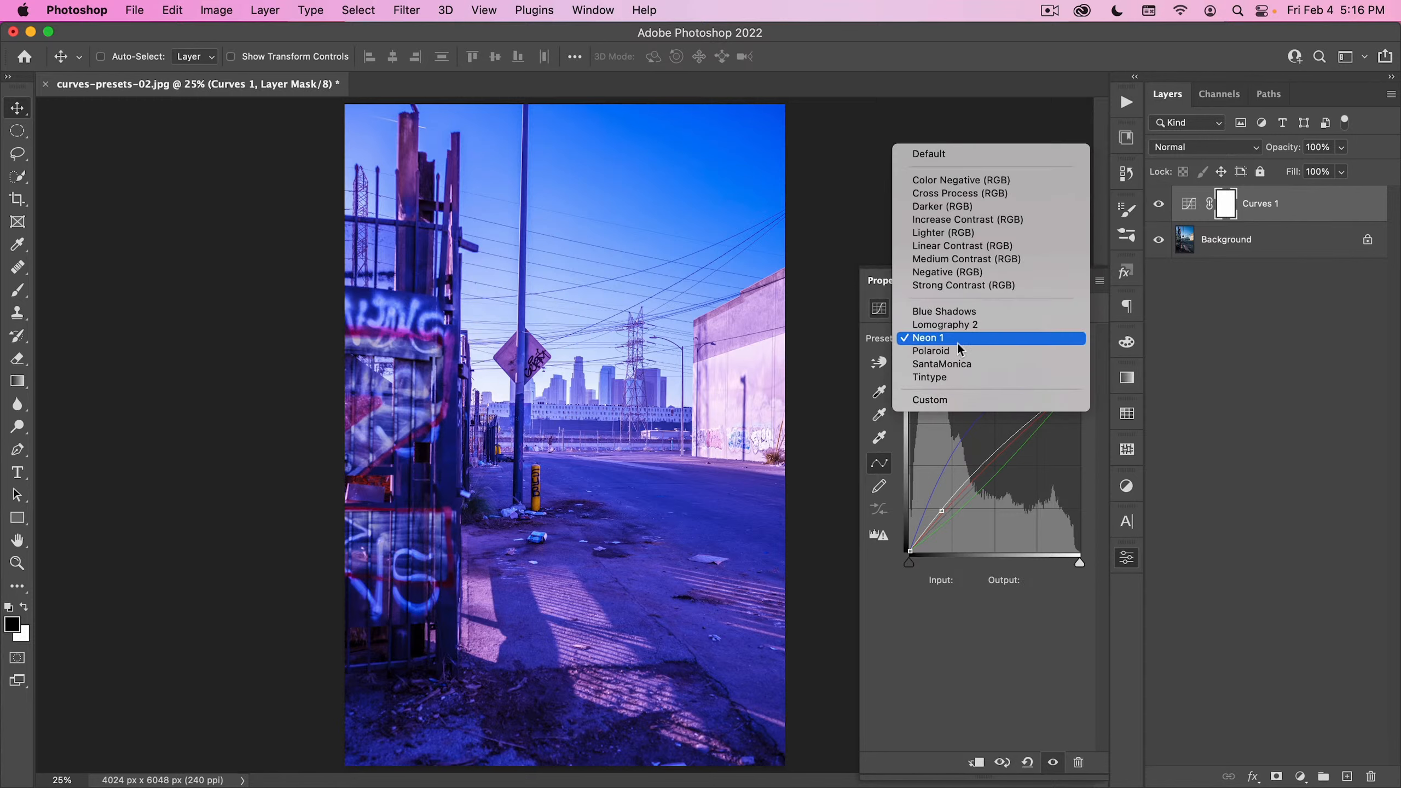
pyautogui.click(956, 351)
# - Compare the SantaMonica preset with the original street photo, and set the Curves layer to the Tintype preset
pyautogui.click(971, 343)
pyautogui.click(971, 351)
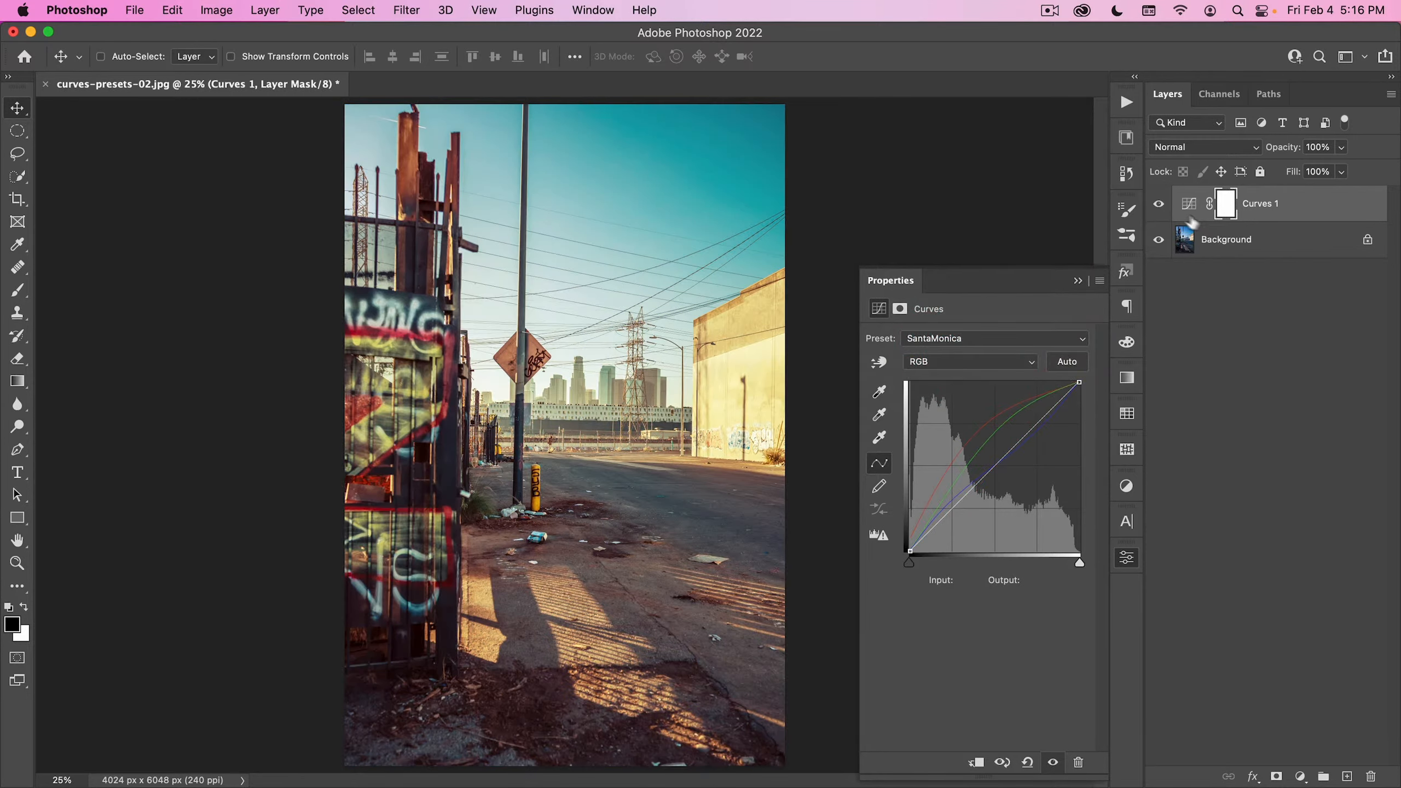
pyautogui.click(1160, 206)
pyautogui.click(1160, 206)
pyautogui.click(1160, 206)
pyautogui.click(1160, 205)
pyautogui.click(960, 338)
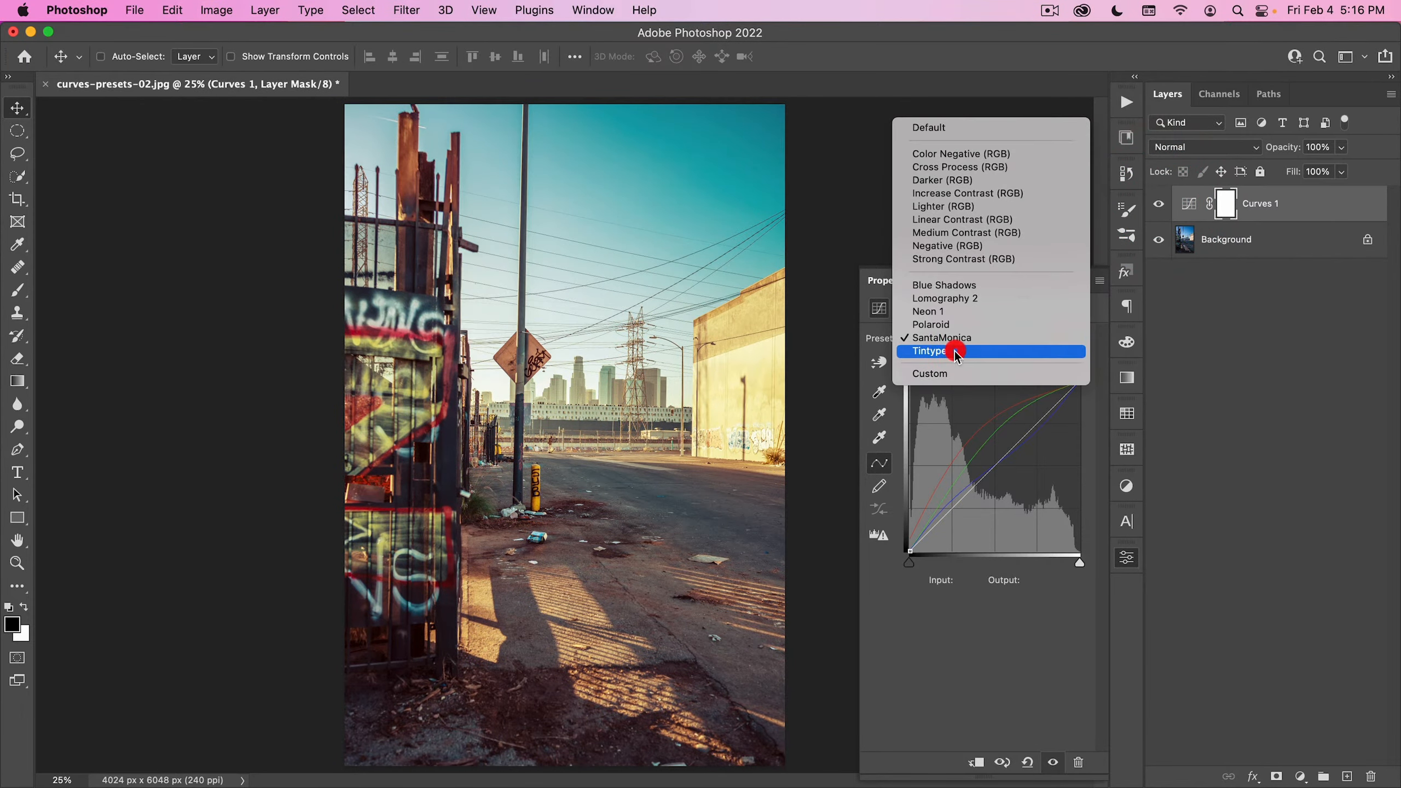
pyautogui.click(954, 349)
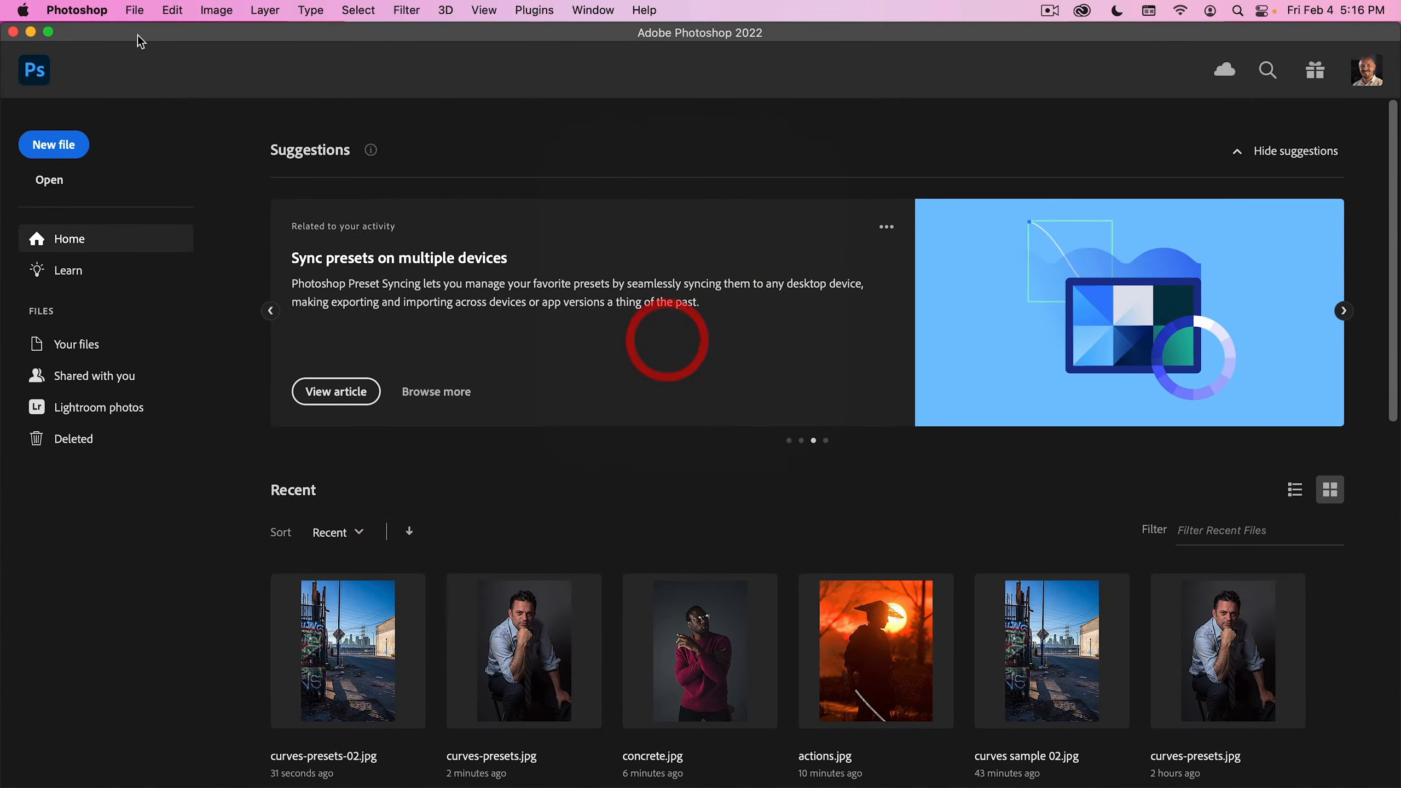
# - Close curves-presets-02.jpg without saving and open flares.jpg from the 00_Image Assets folder
pyautogui.click(135, 10)
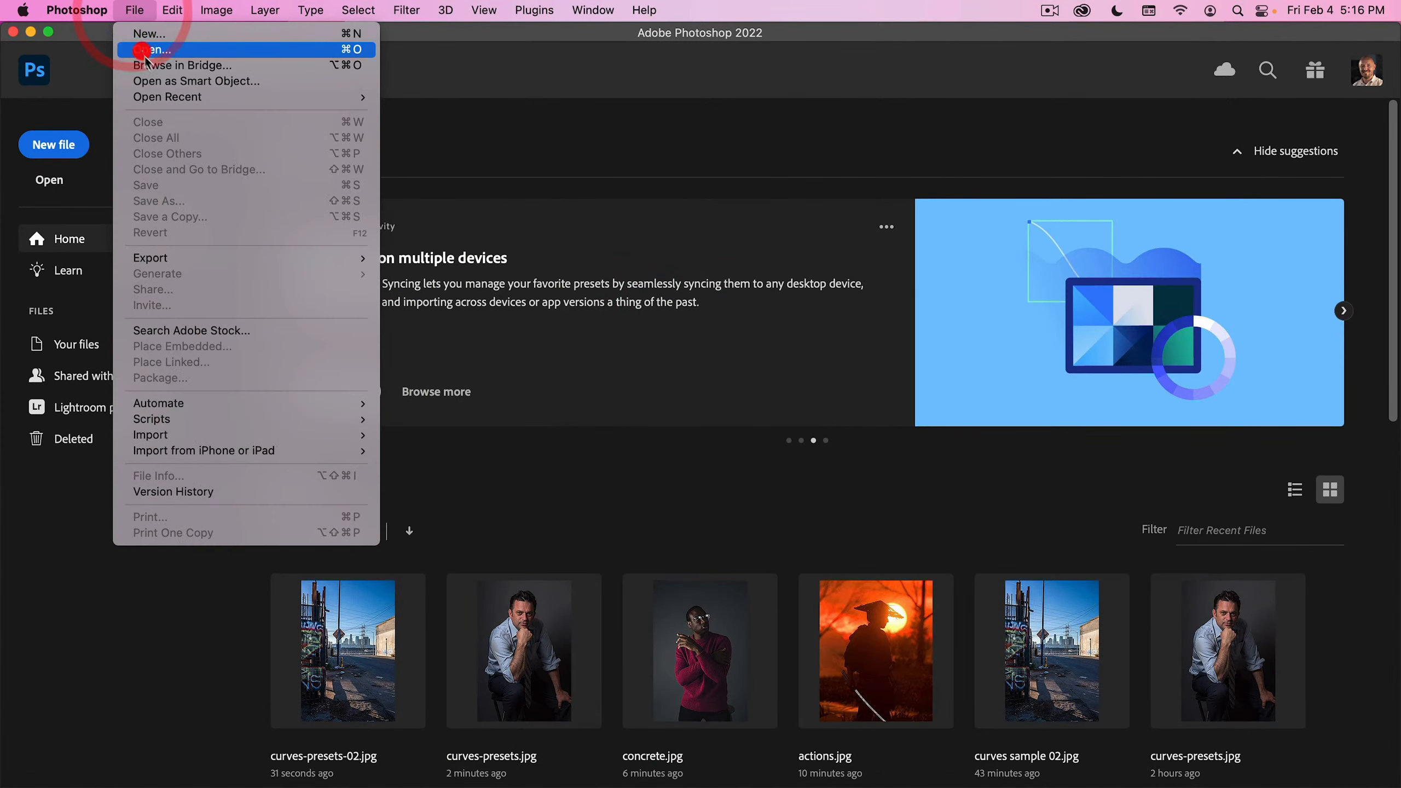
pyautogui.click(141, 47)
pyautogui.doubleClick(330, 210)
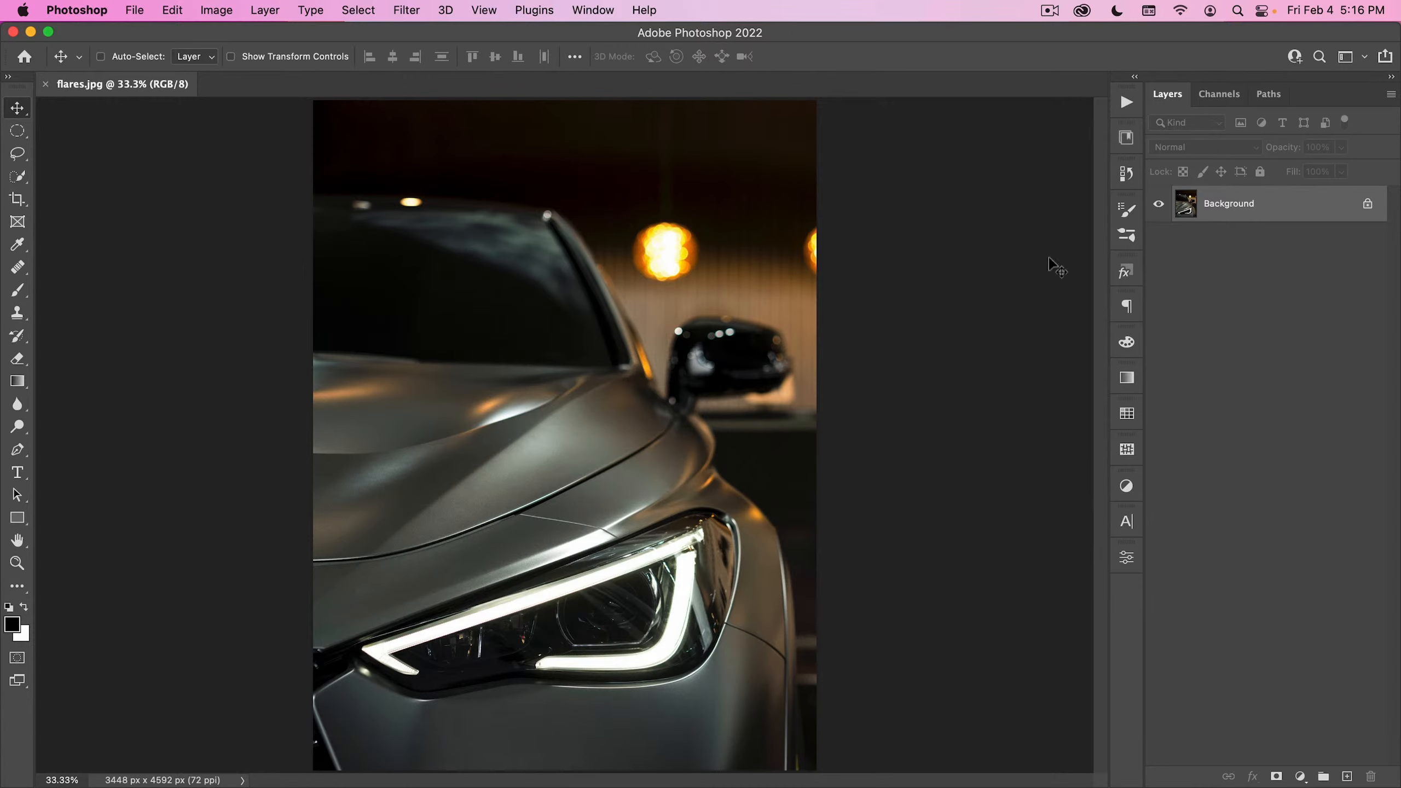
# - Place flare_13 from the Compositing Tool Kit library on the car photo and scale it to about 416%
pyautogui.click(1122, 143)
pyautogui.scroll(3, 996, 436)
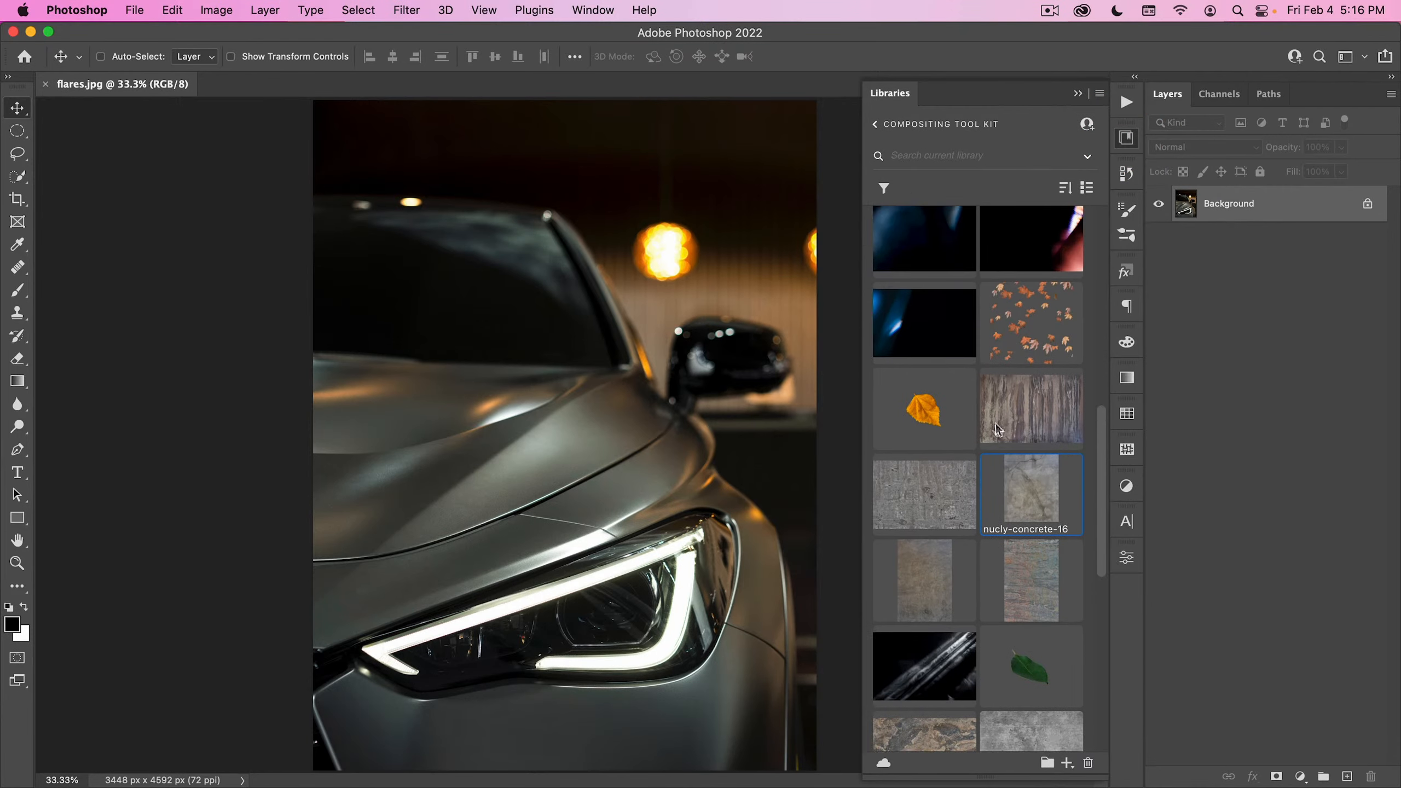
pyautogui.scroll(5, 996, 428)
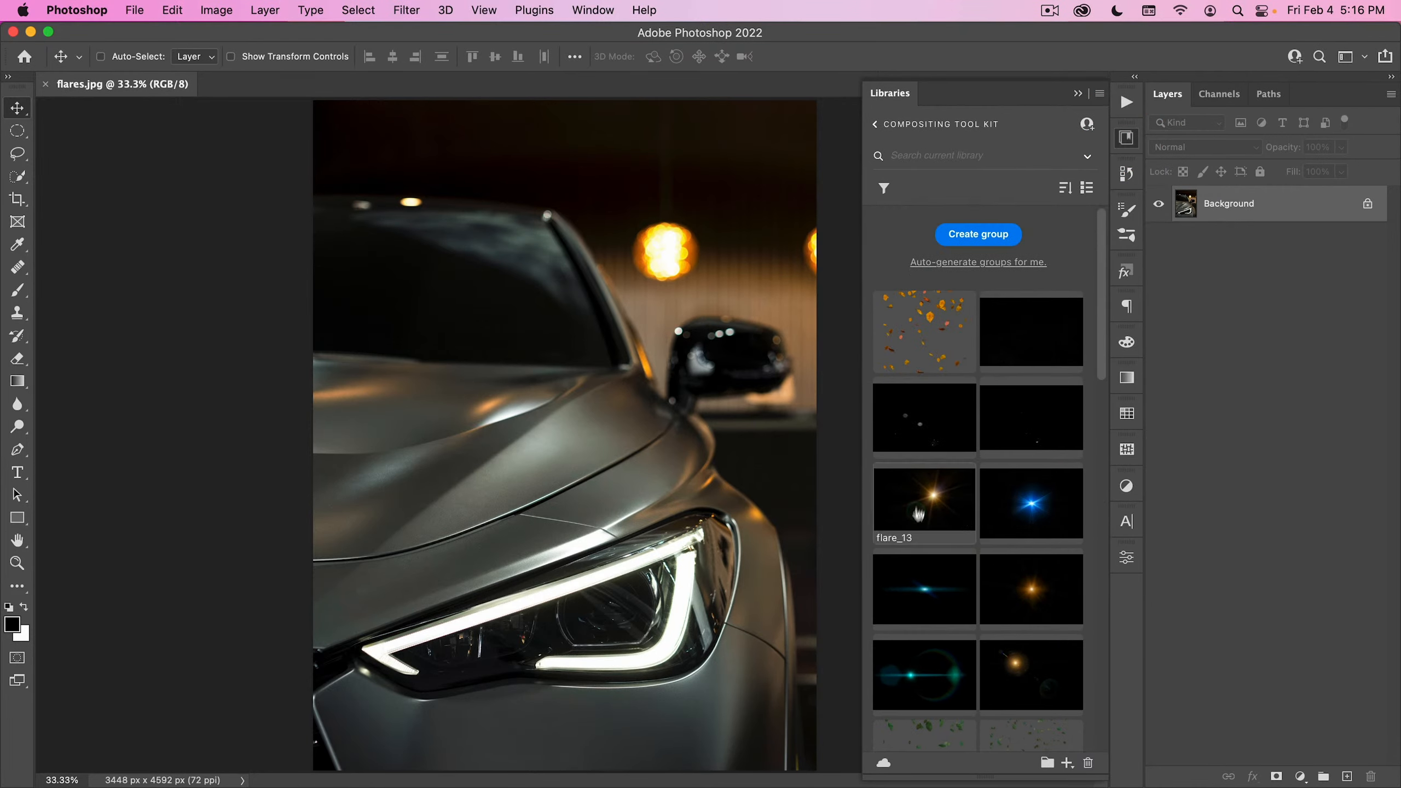
pyautogui.moveTo(936, 510); pyautogui.dragTo(679, 378)
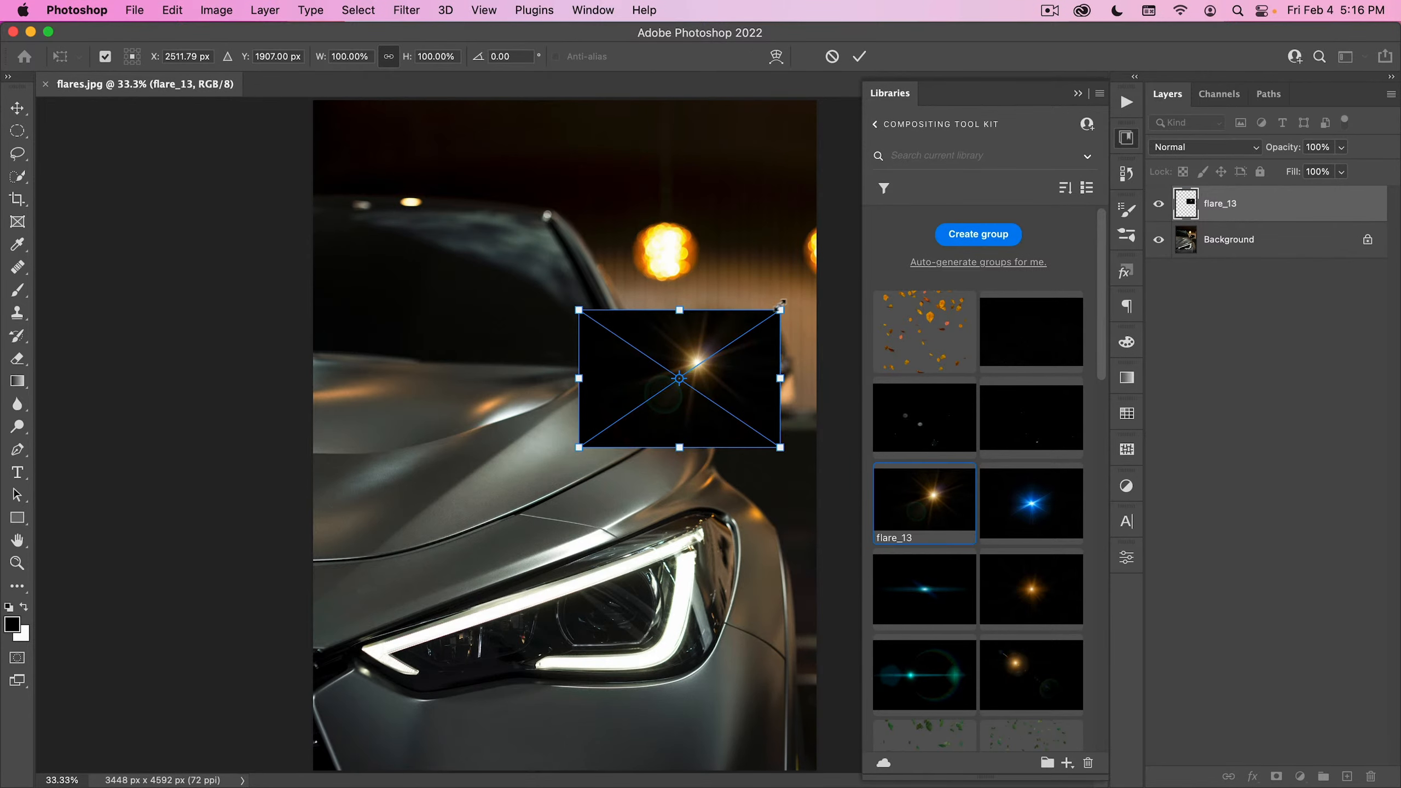
pyautogui.click(1126, 172)
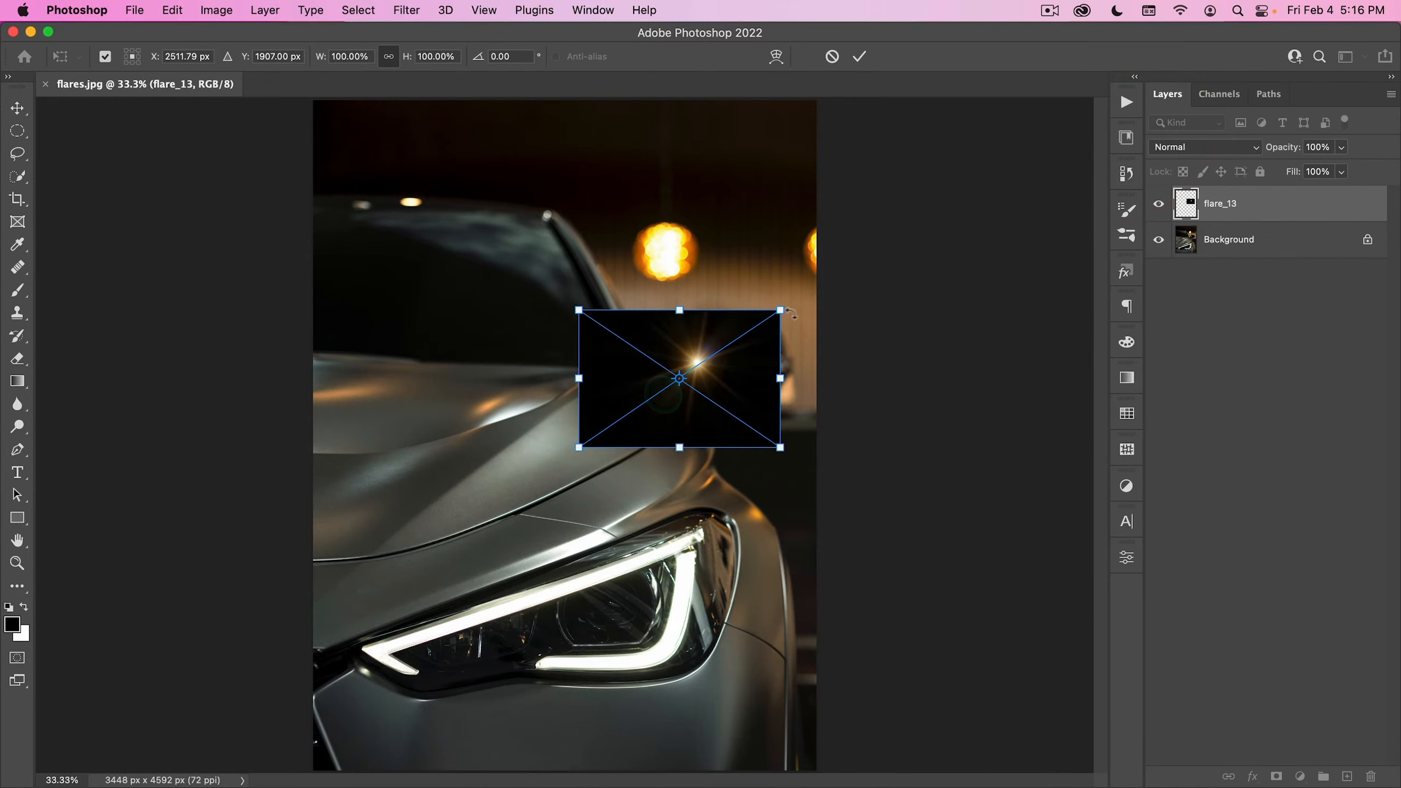
pyautogui.moveTo(784, 313); pyautogui.dragTo(1109, 117)
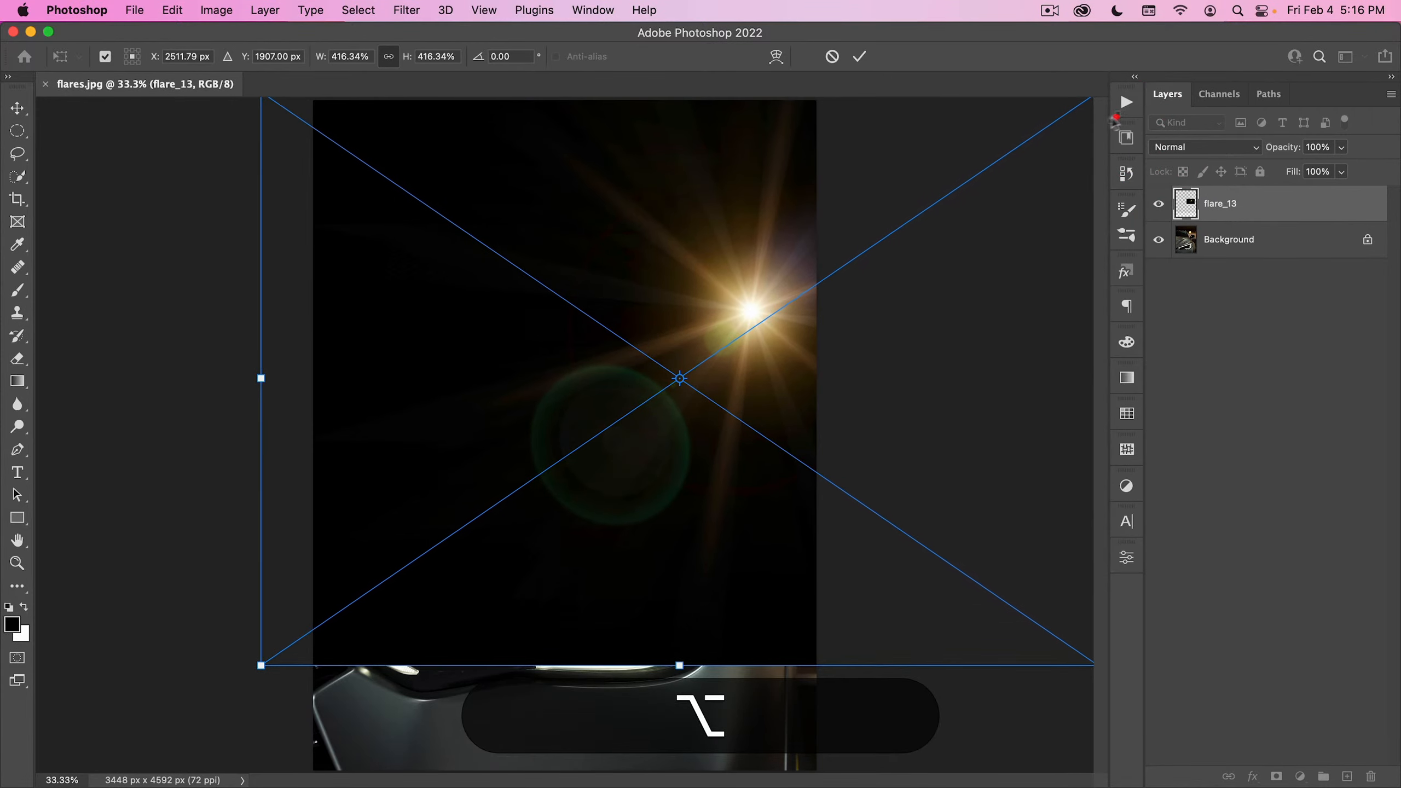
pyautogui.click(860, 56)
# - Set the flare_13 layer's blend mode to Screen and move the flare over the hanging lamp above the mirror
pyautogui.click(1187, 149)
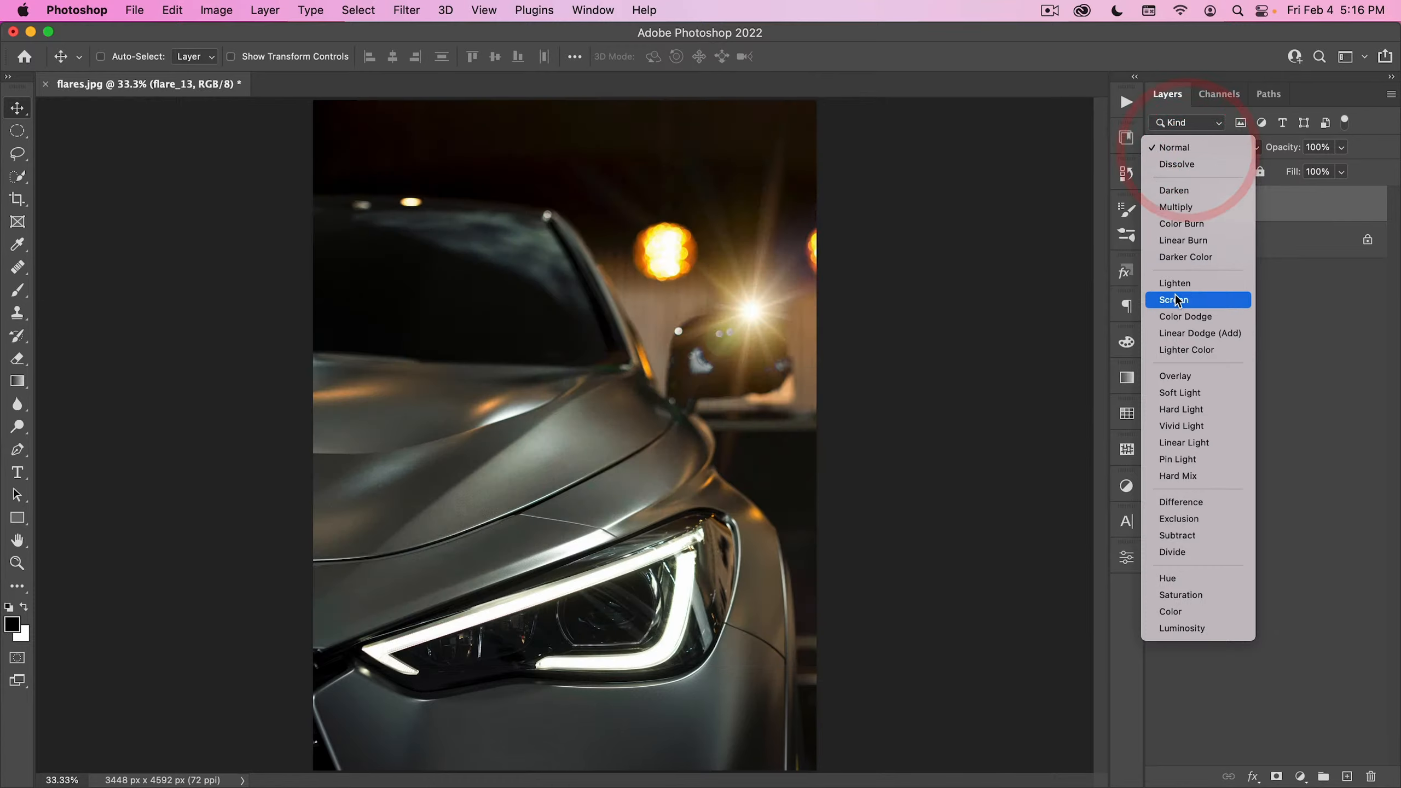
pyautogui.click(1184, 303)
pyautogui.moveTo(766, 319); pyautogui.dragTo(689, 283)
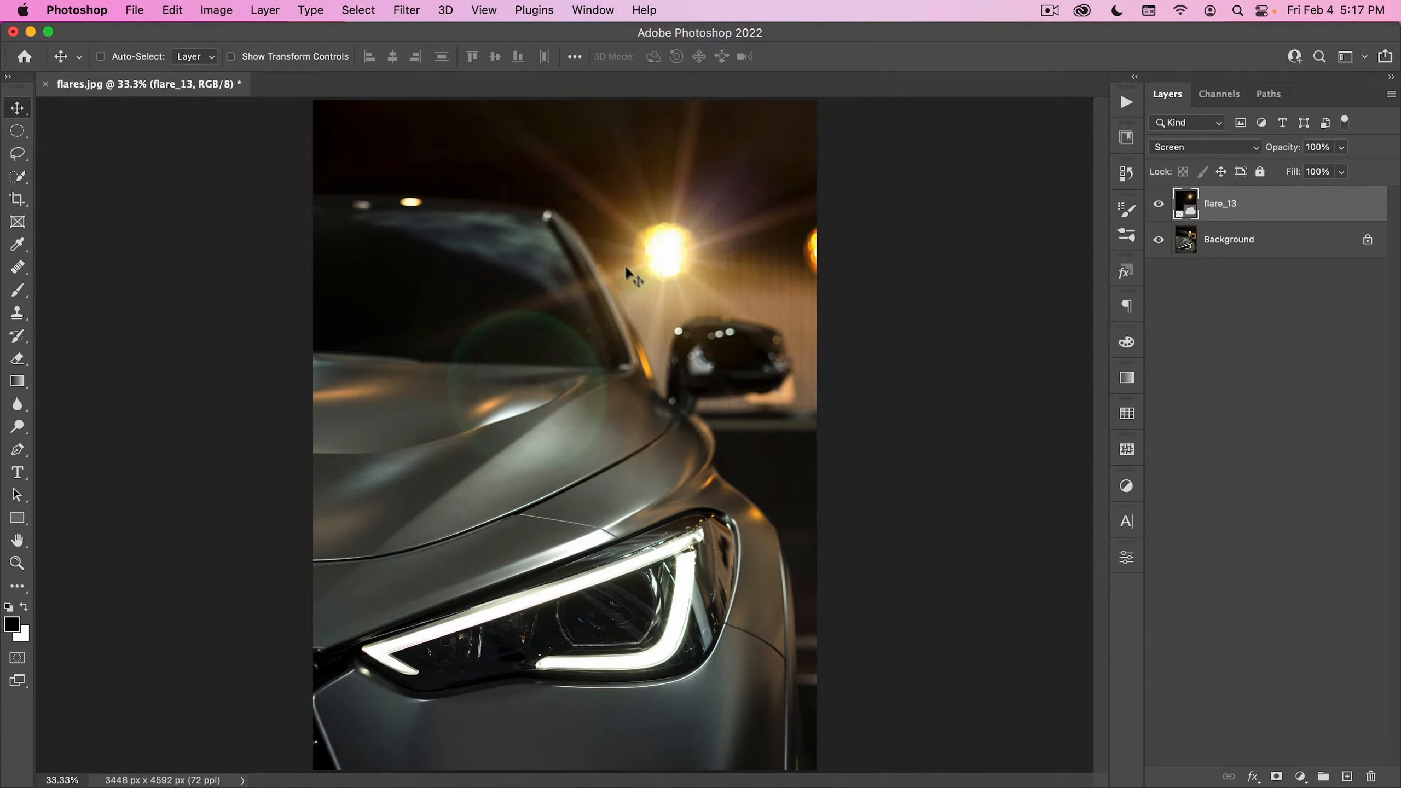
pyautogui.moveTo(701, 289); pyautogui.dragTo(738, 298)
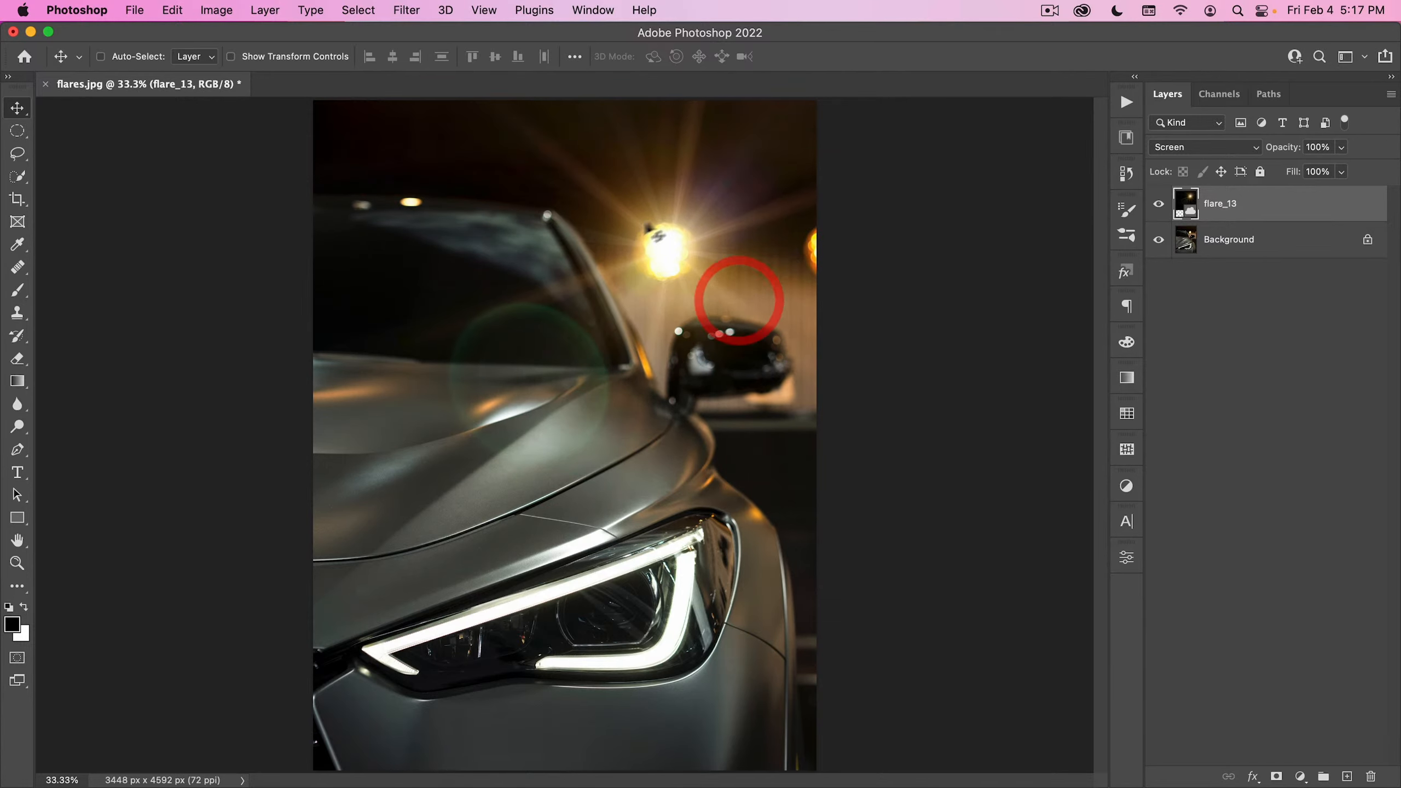
# - Place flare_48 from the library over the headlight and enlarge it beyond the width of the photo
pyautogui.click(1124, 141)
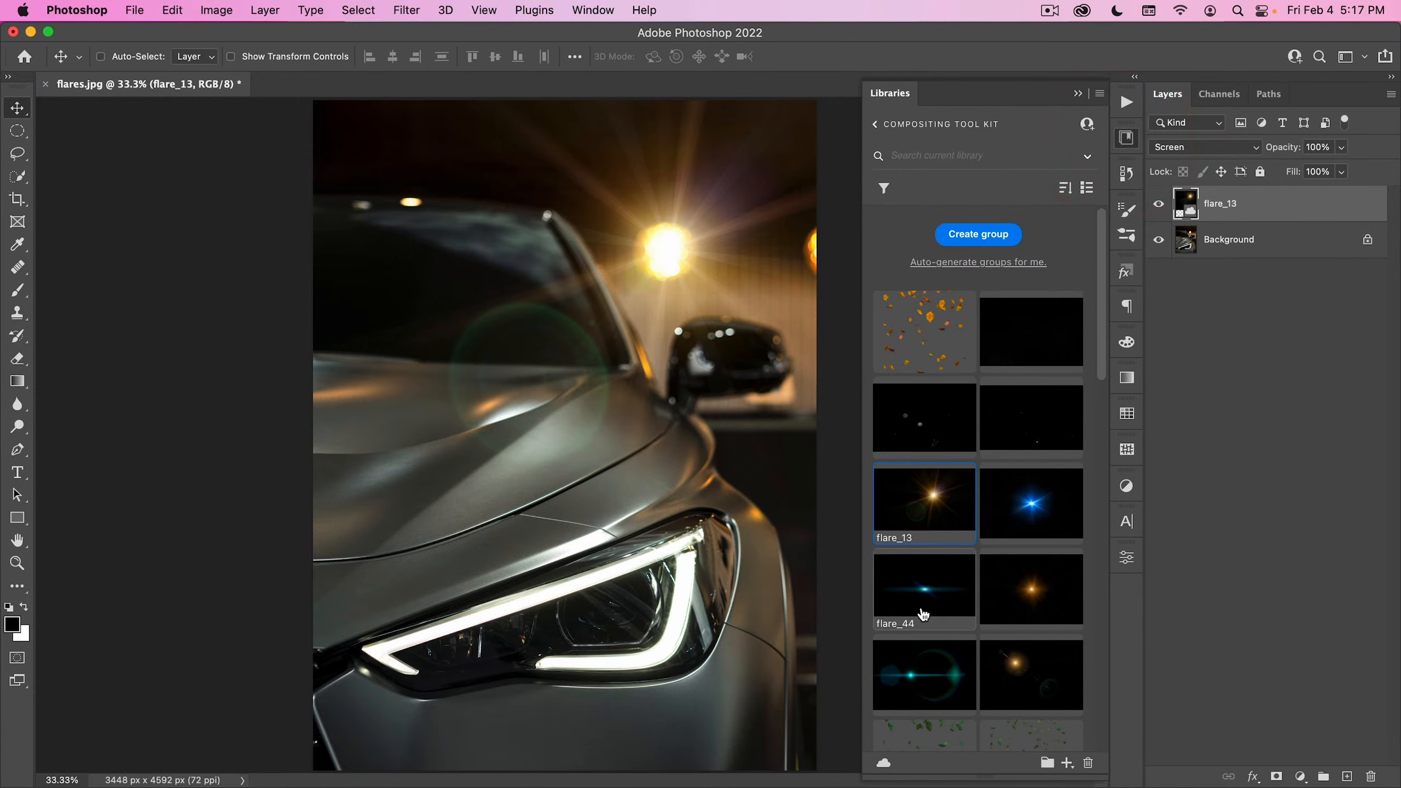
pyautogui.moveTo(923, 681); pyautogui.dragTo(584, 567)
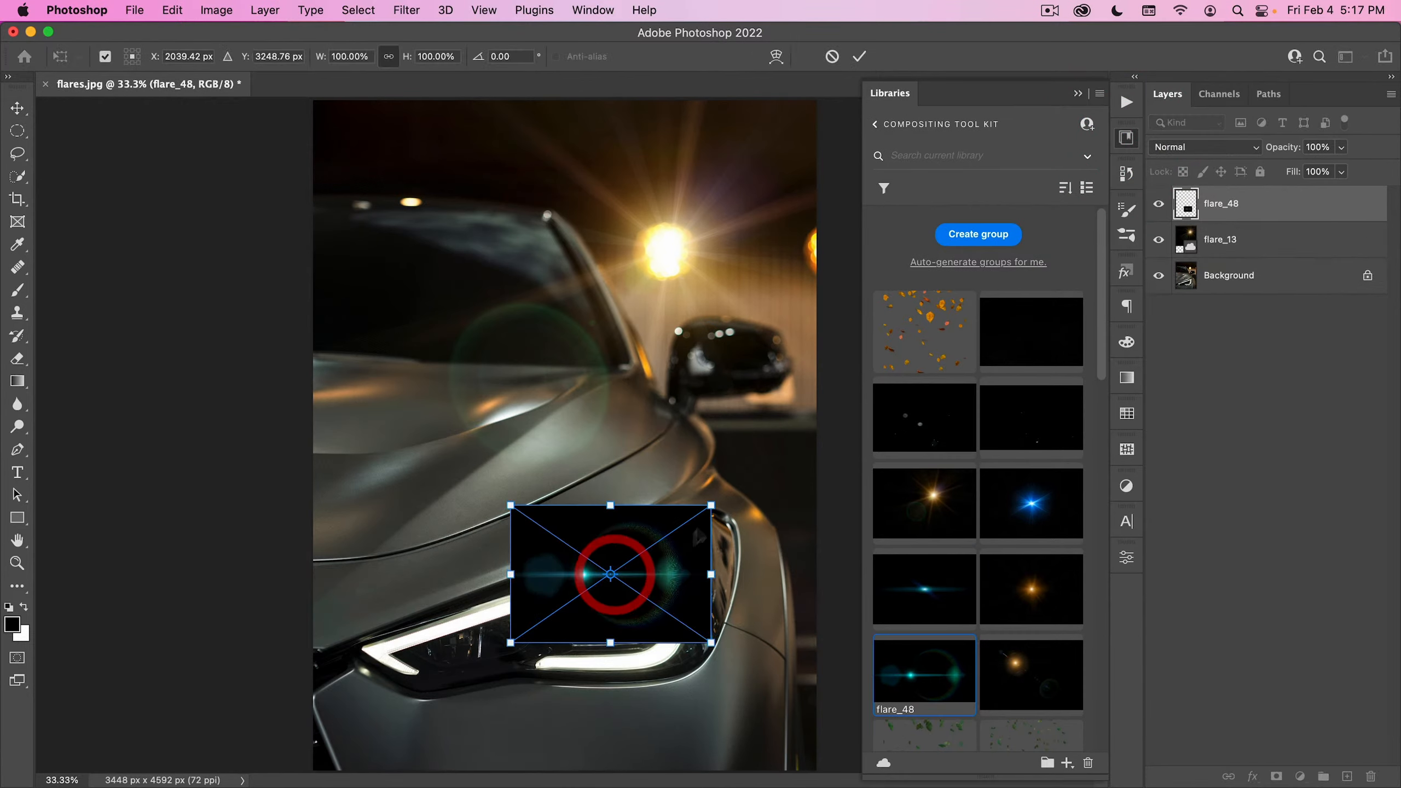
pyautogui.moveTo(706, 507); pyautogui.dragTo(954, 329)
pyautogui.doubleClick(701, 422)
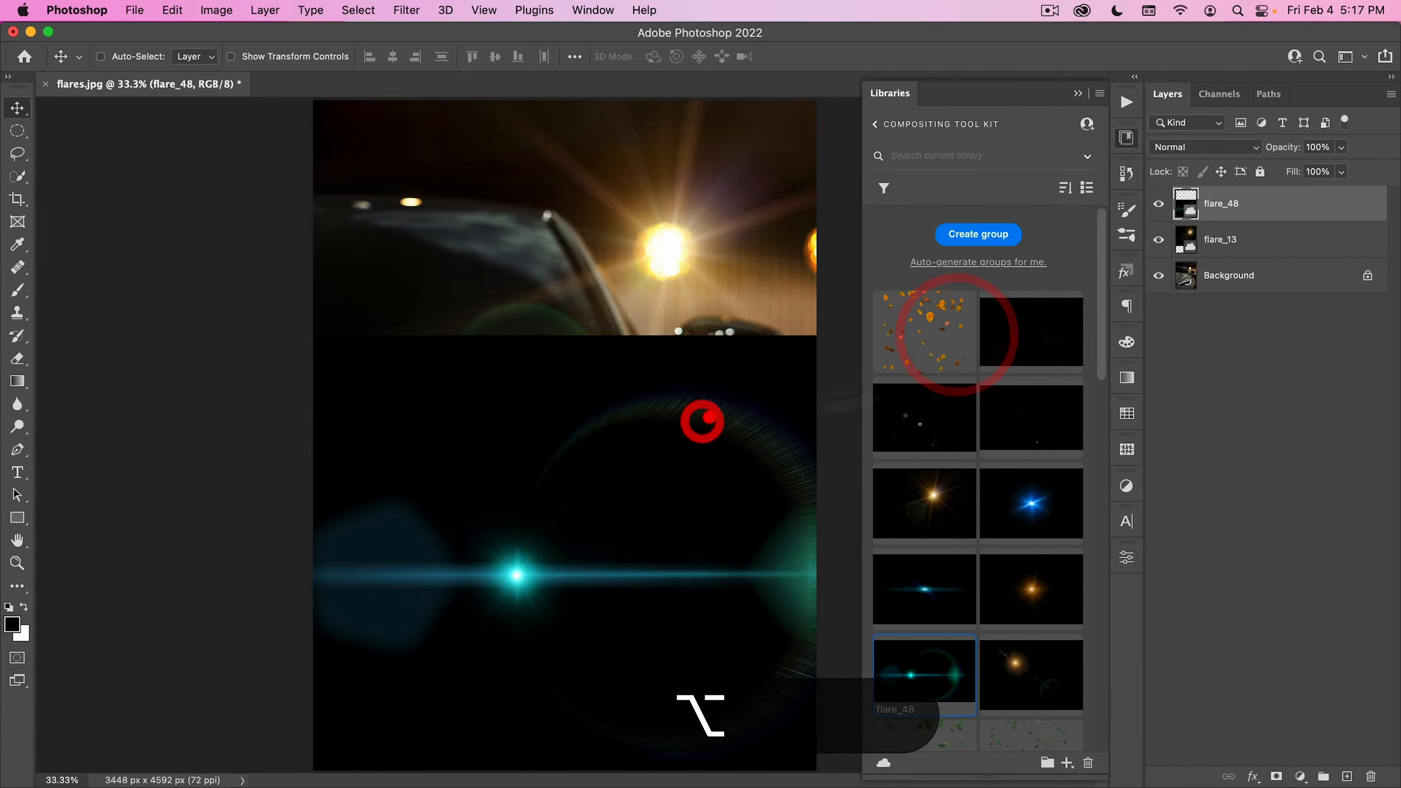
pyautogui.click(1126, 139)
# - Set the flare_48 layer's blend mode to Screen and move the flare onto the headlight's lower light strip
pyautogui.click(1205, 147)
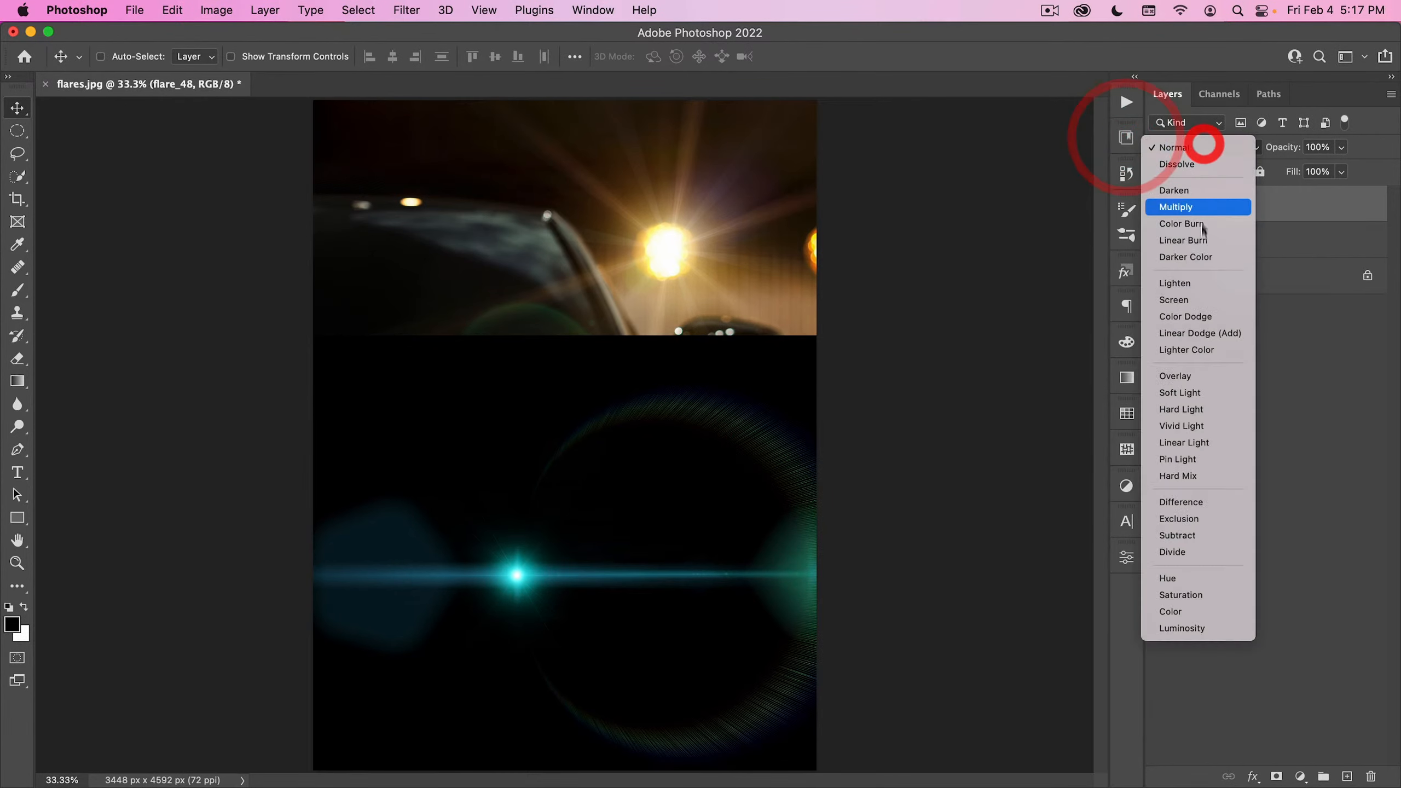
pyautogui.click(1198, 301)
pyautogui.moveTo(633, 399); pyautogui.dragTo(700, 510)
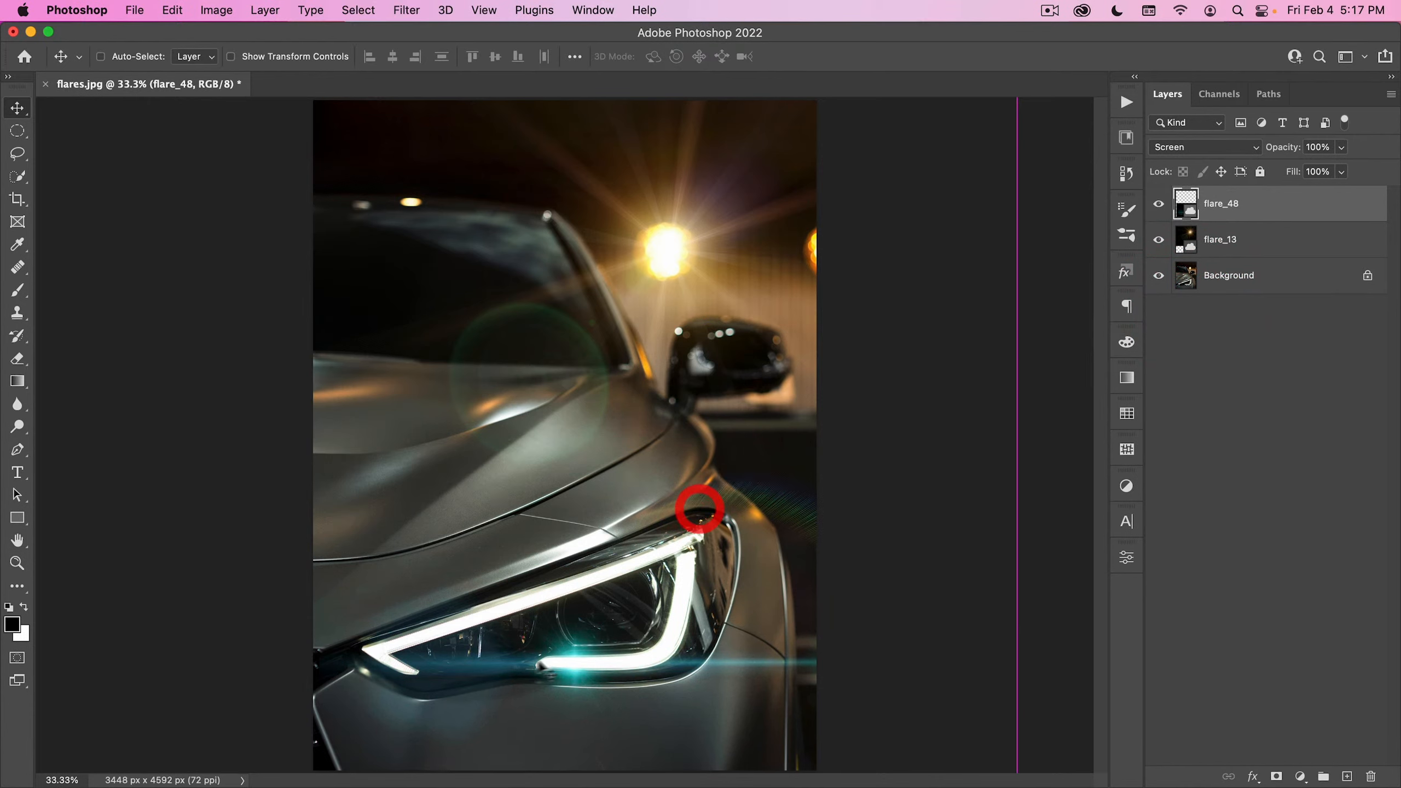
pyautogui.moveTo(688, 706)
pyautogui.mouseDown()
pyautogui.moveTo(688, 682)
pyautogui.moveTo(671, 696)
pyautogui.mouseUp()
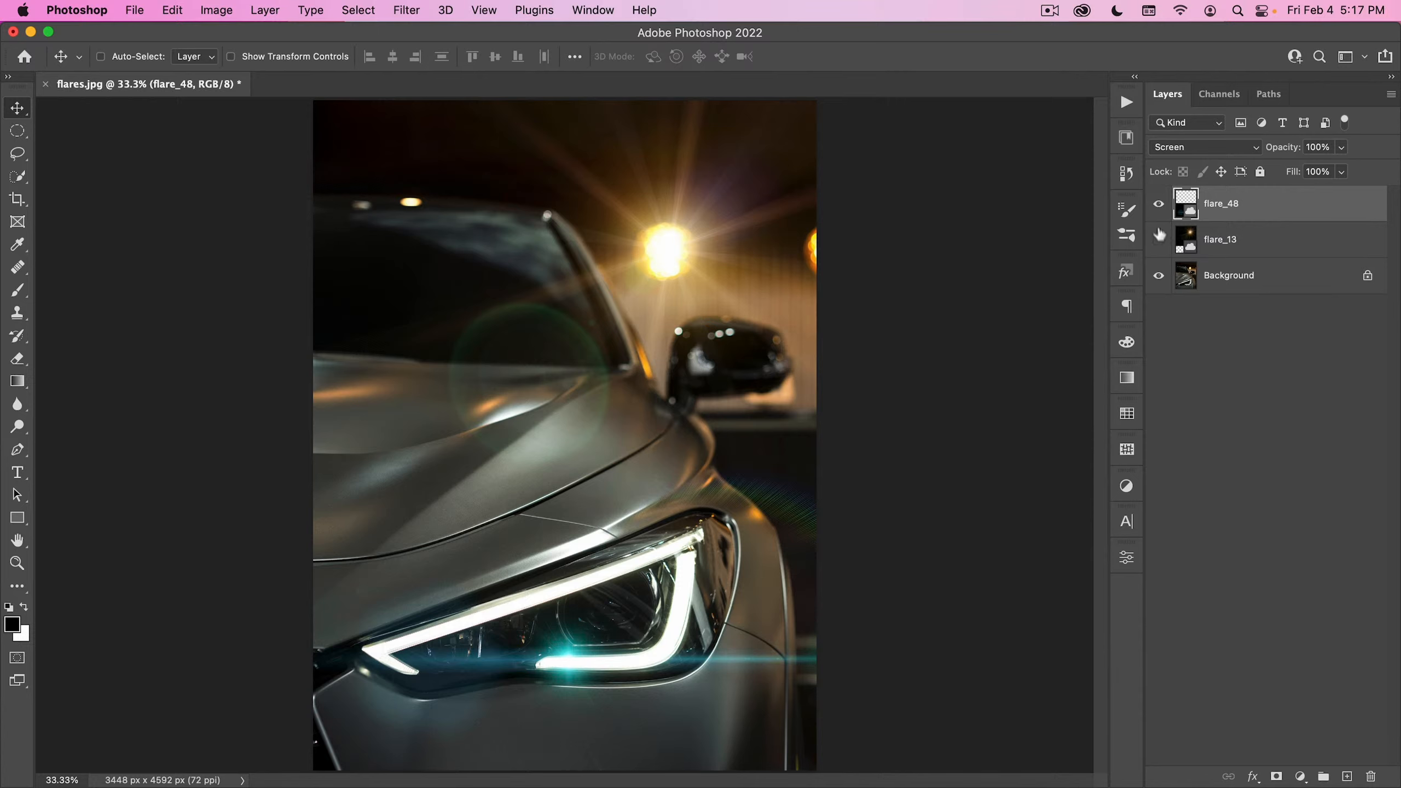
# - Hide the flare_48 and flare_13 layers and activate the Magic Wand Tool on the Background layer
pyautogui.click(1160, 205)
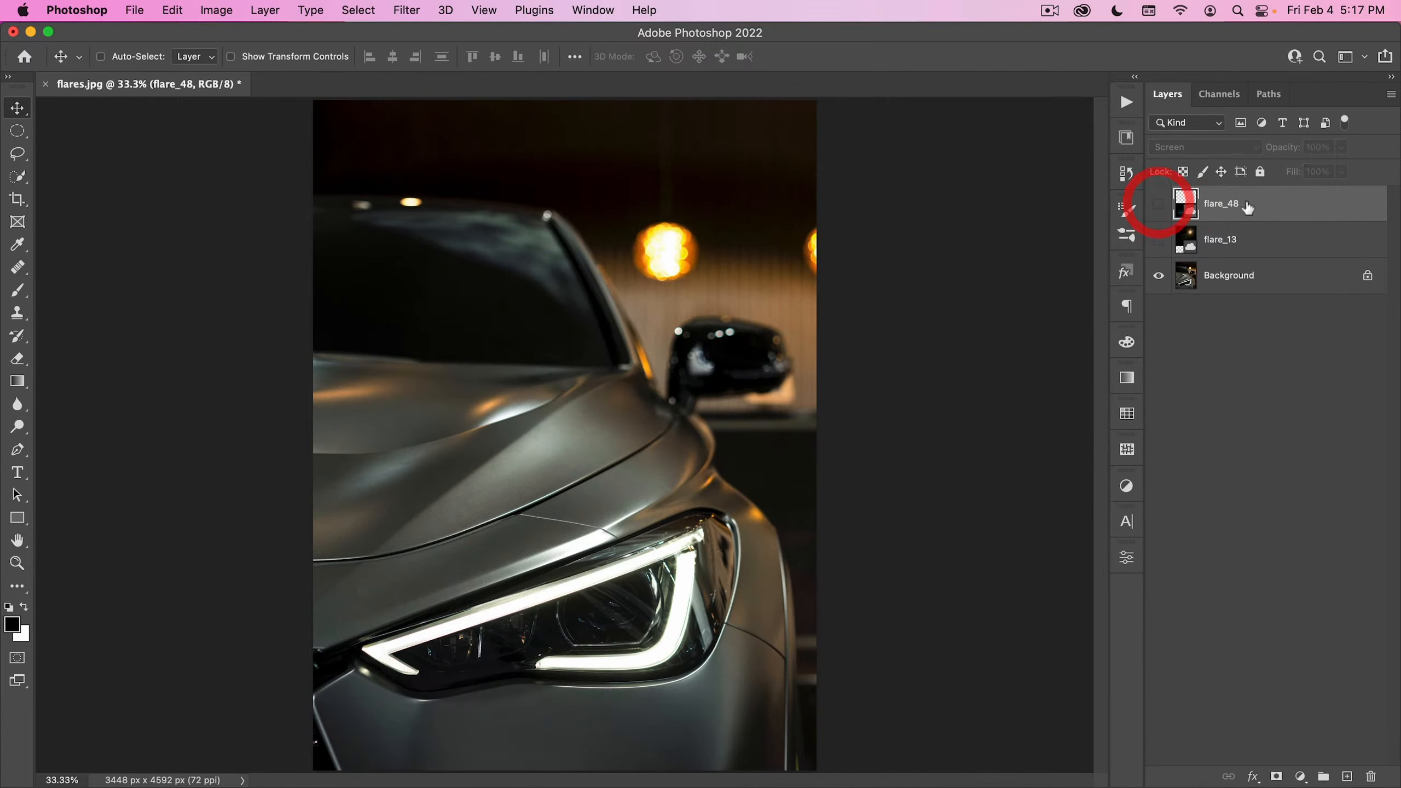
pyautogui.click(1241, 281)
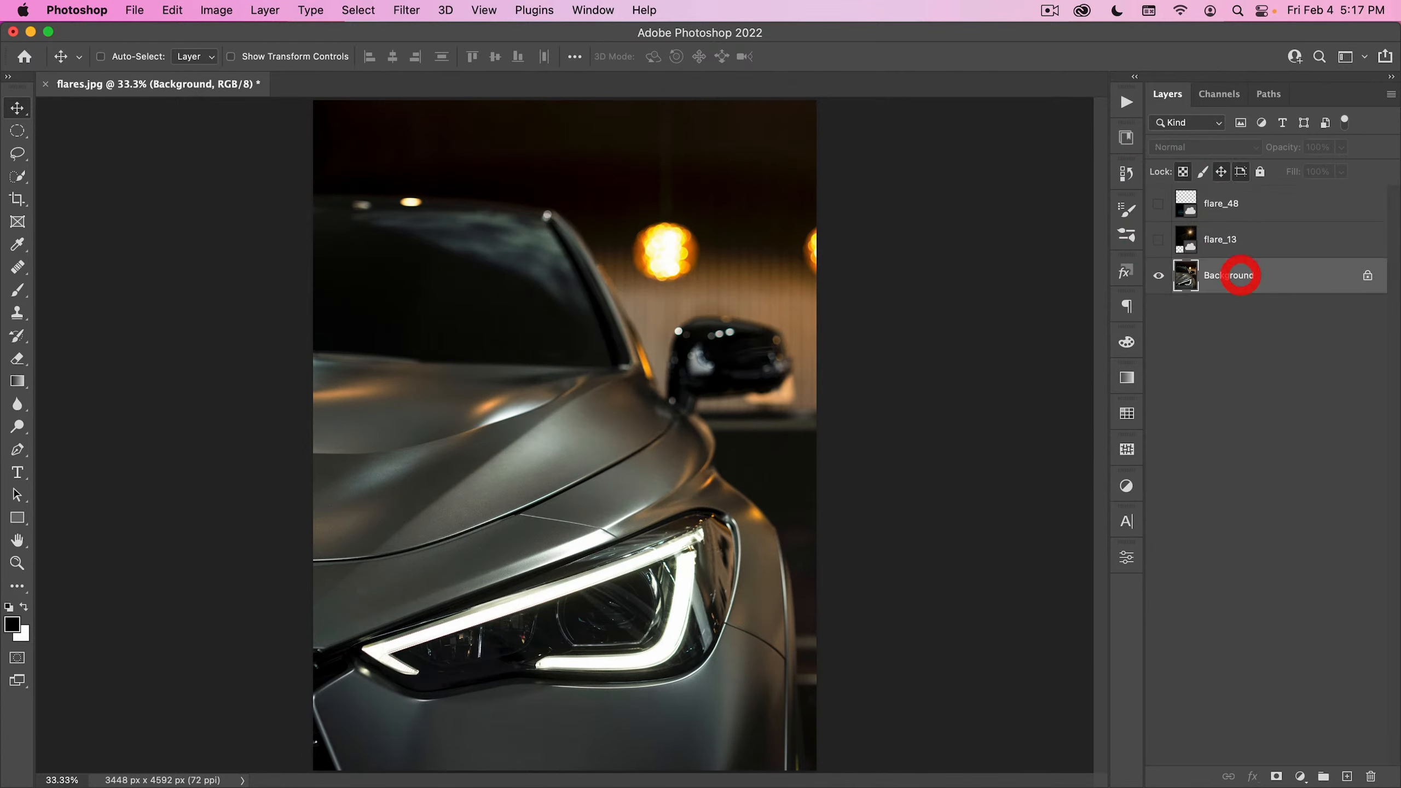
pyautogui.click(17, 176)
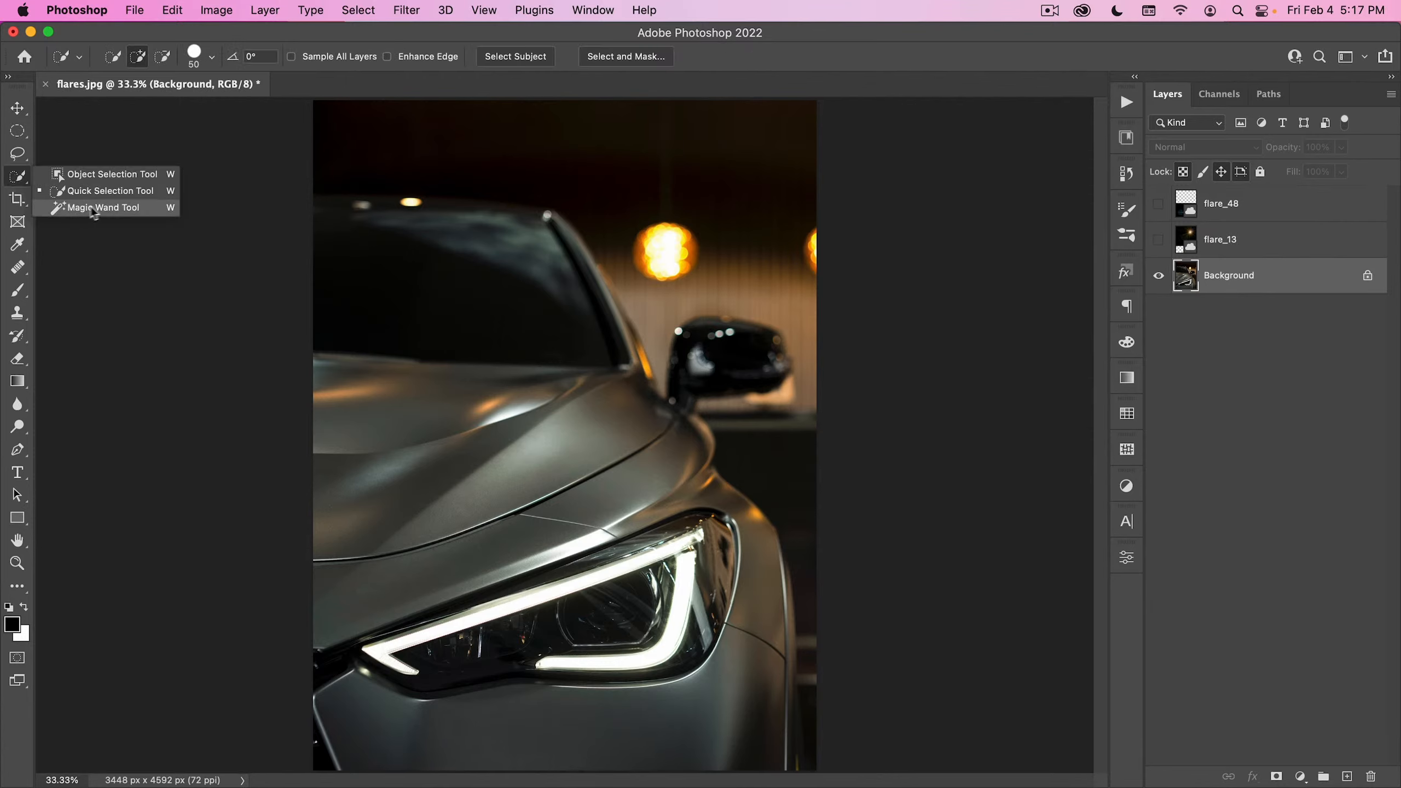
pyautogui.click(97, 209)
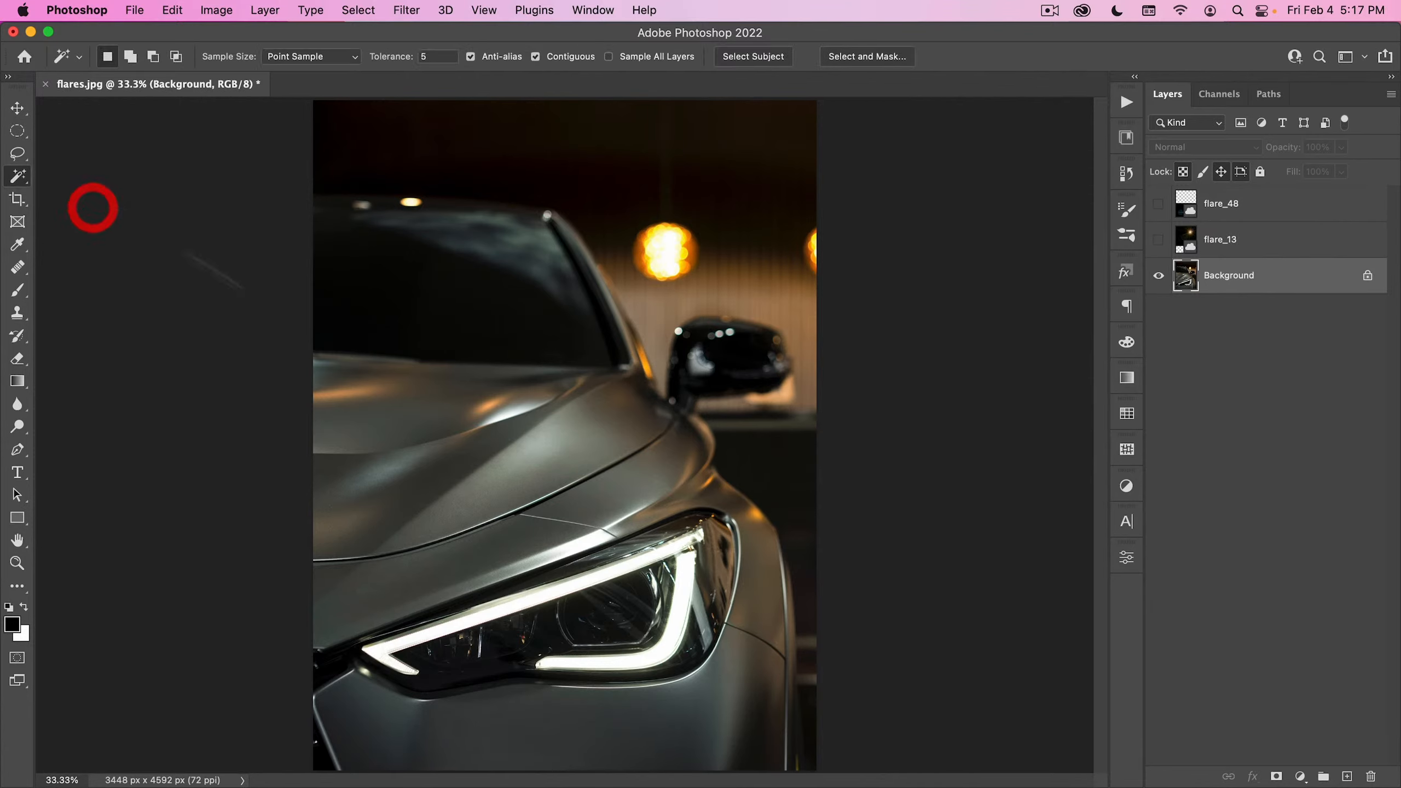
# - Try a Magic Wand selection on the headlight strip, and set the tool's tolerance to 35
pyautogui.click(387, 652)
pyautogui.click(379, 654)
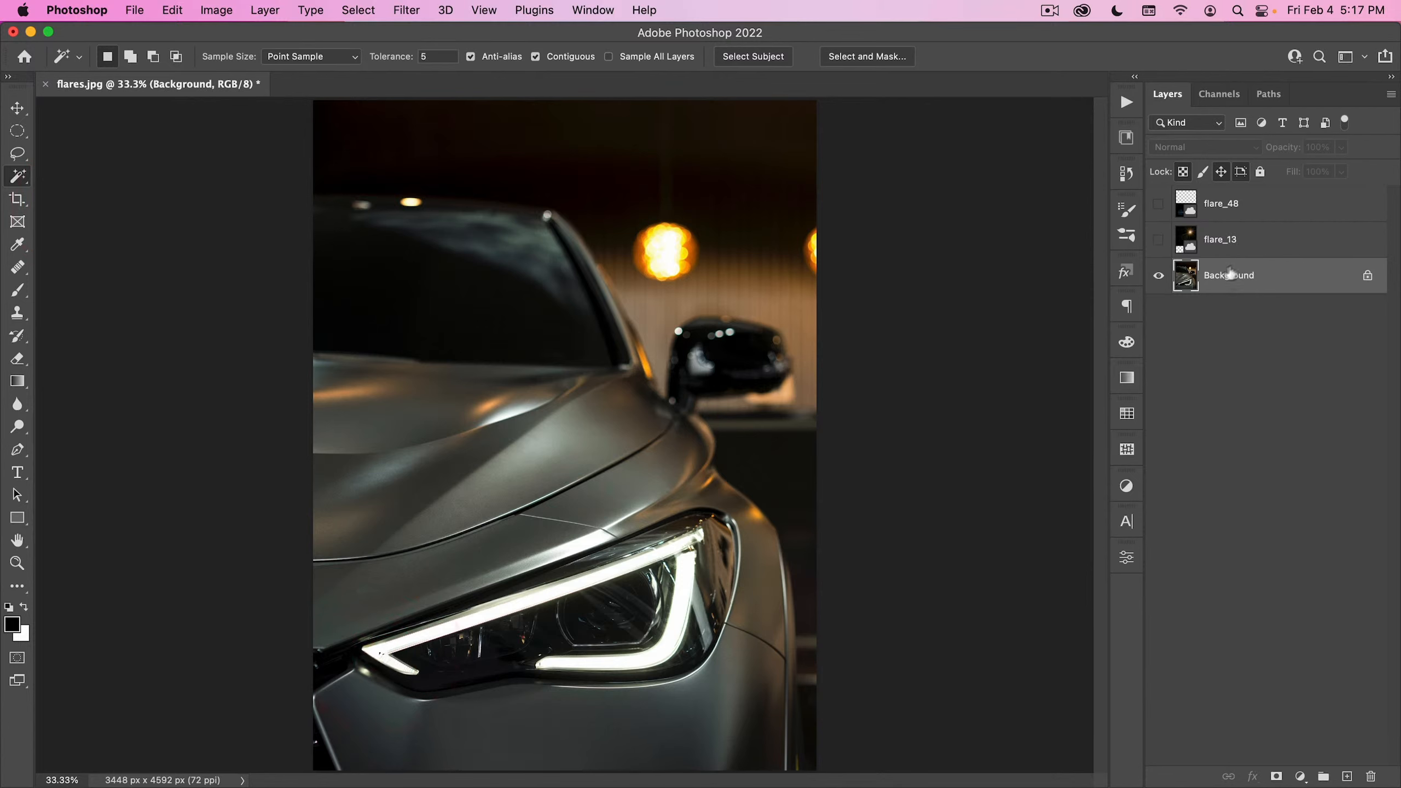
pyautogui.click(1228, 245)
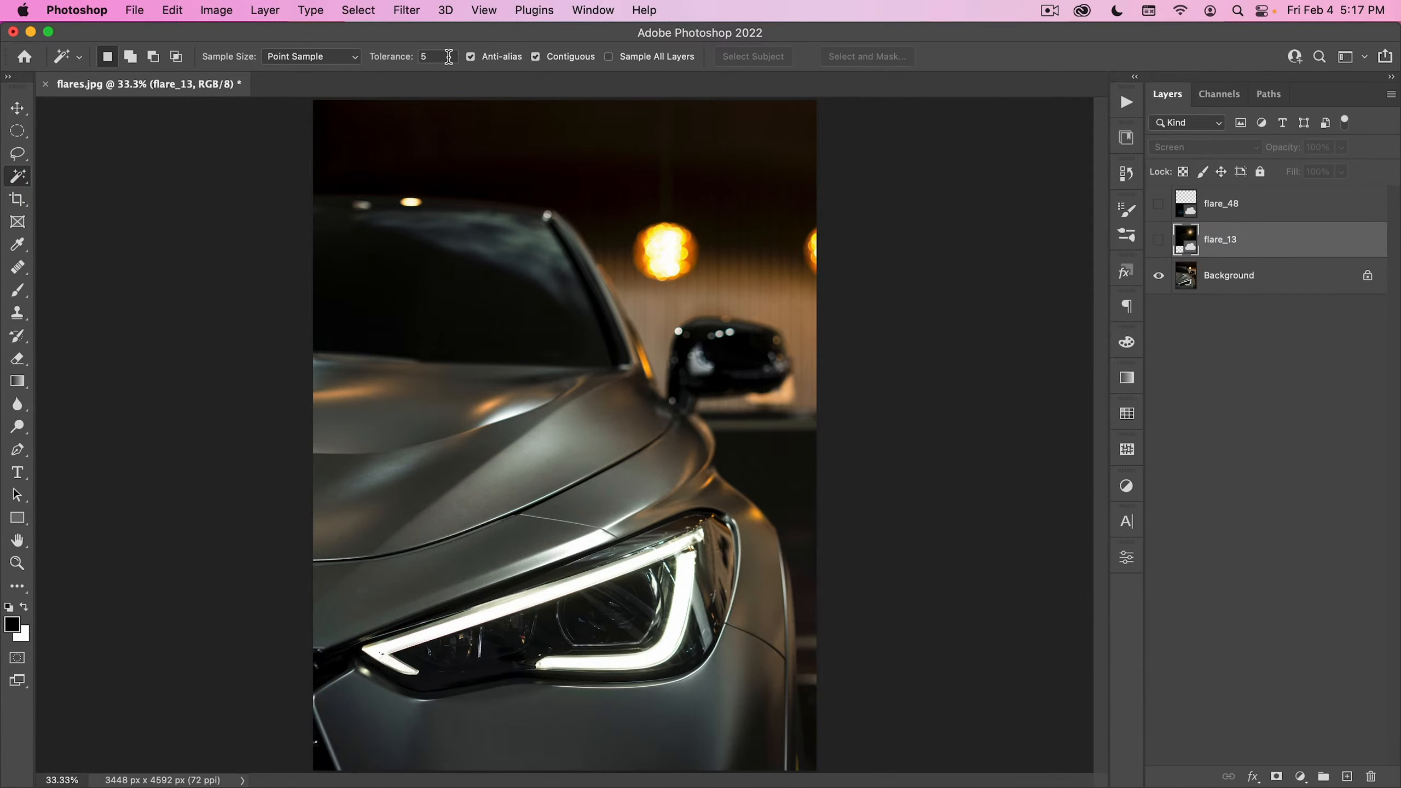
pyautogui.click(367, 50)
pyautogui.write('30')
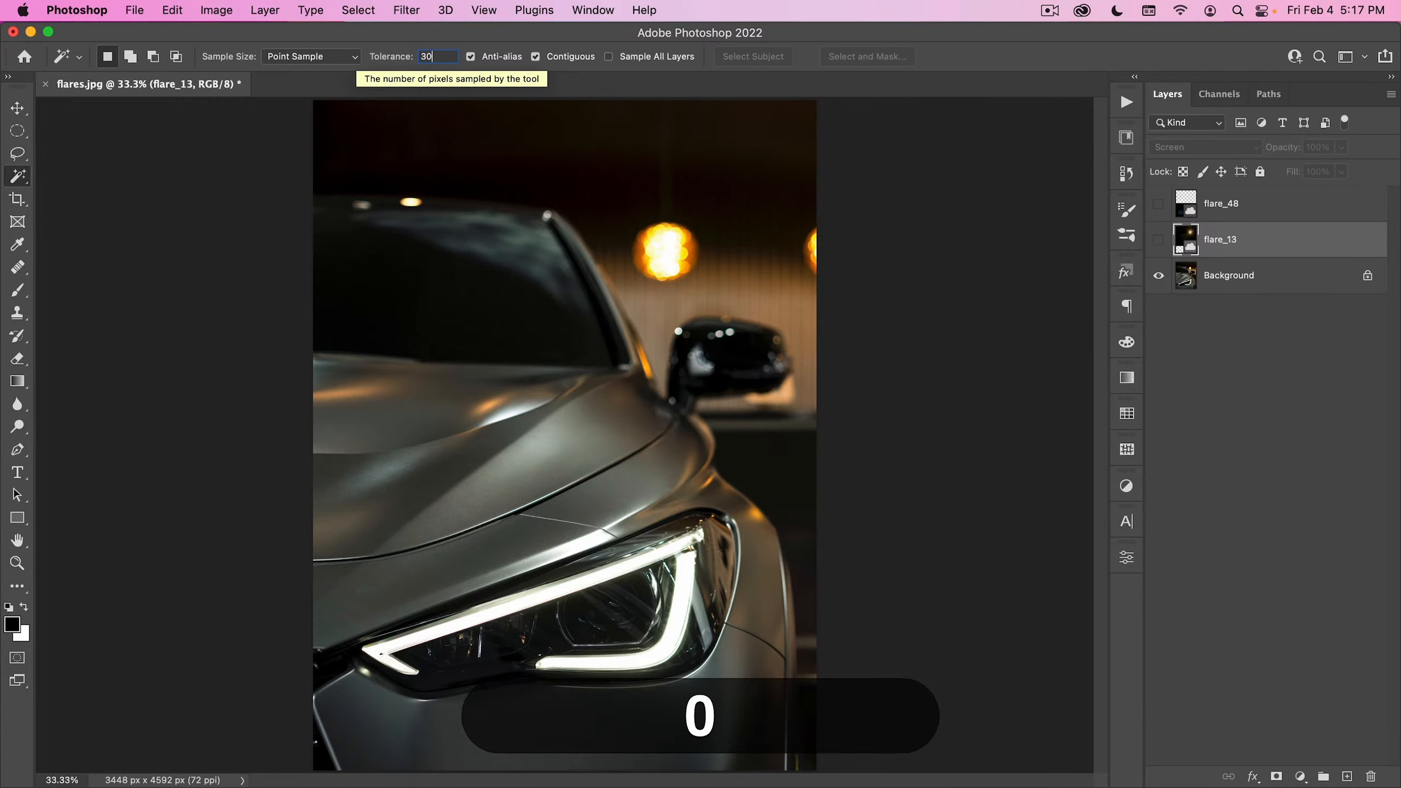
pyautogui.press('super+a')
pyautogui.write('35')
pyautogui.press('Return')
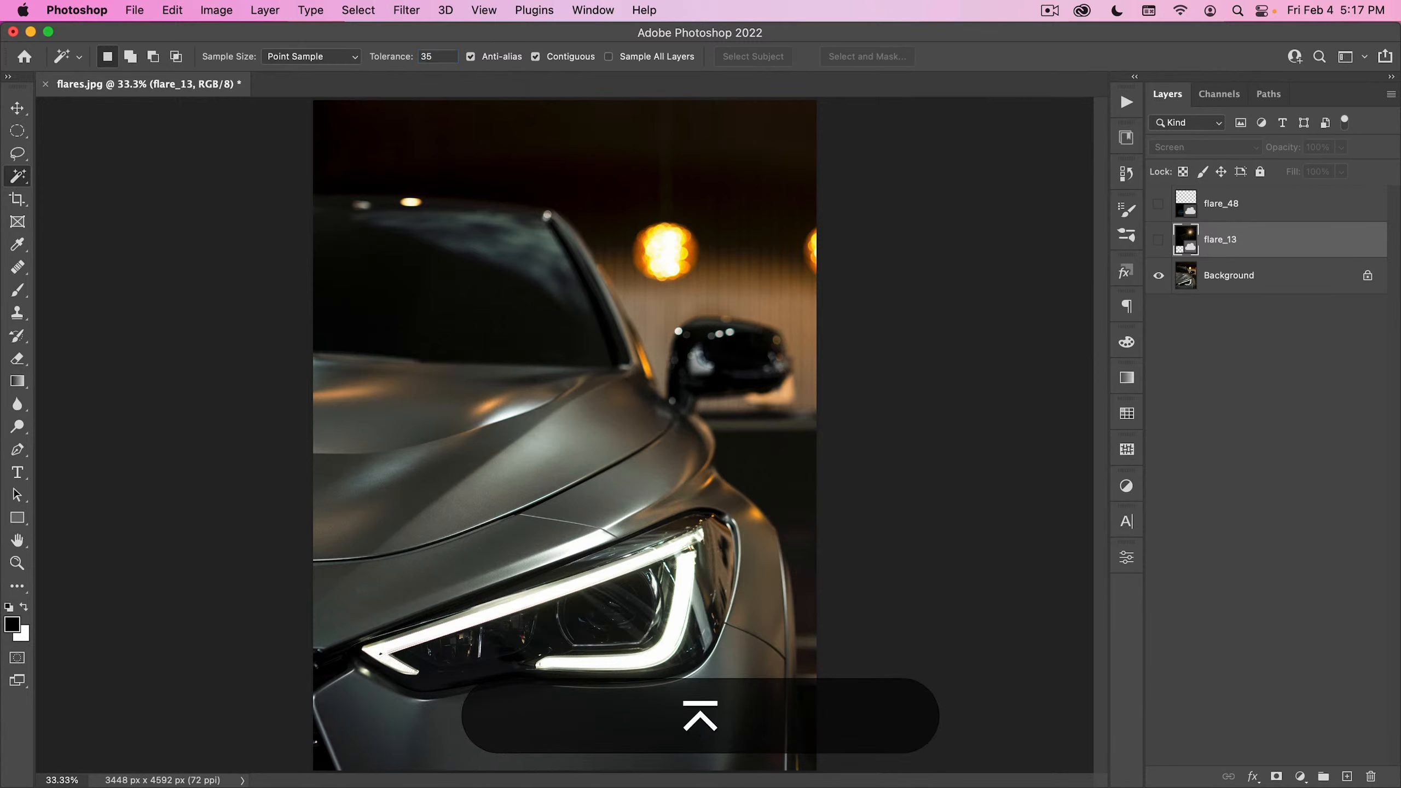
pyautogui.click(531, 607)
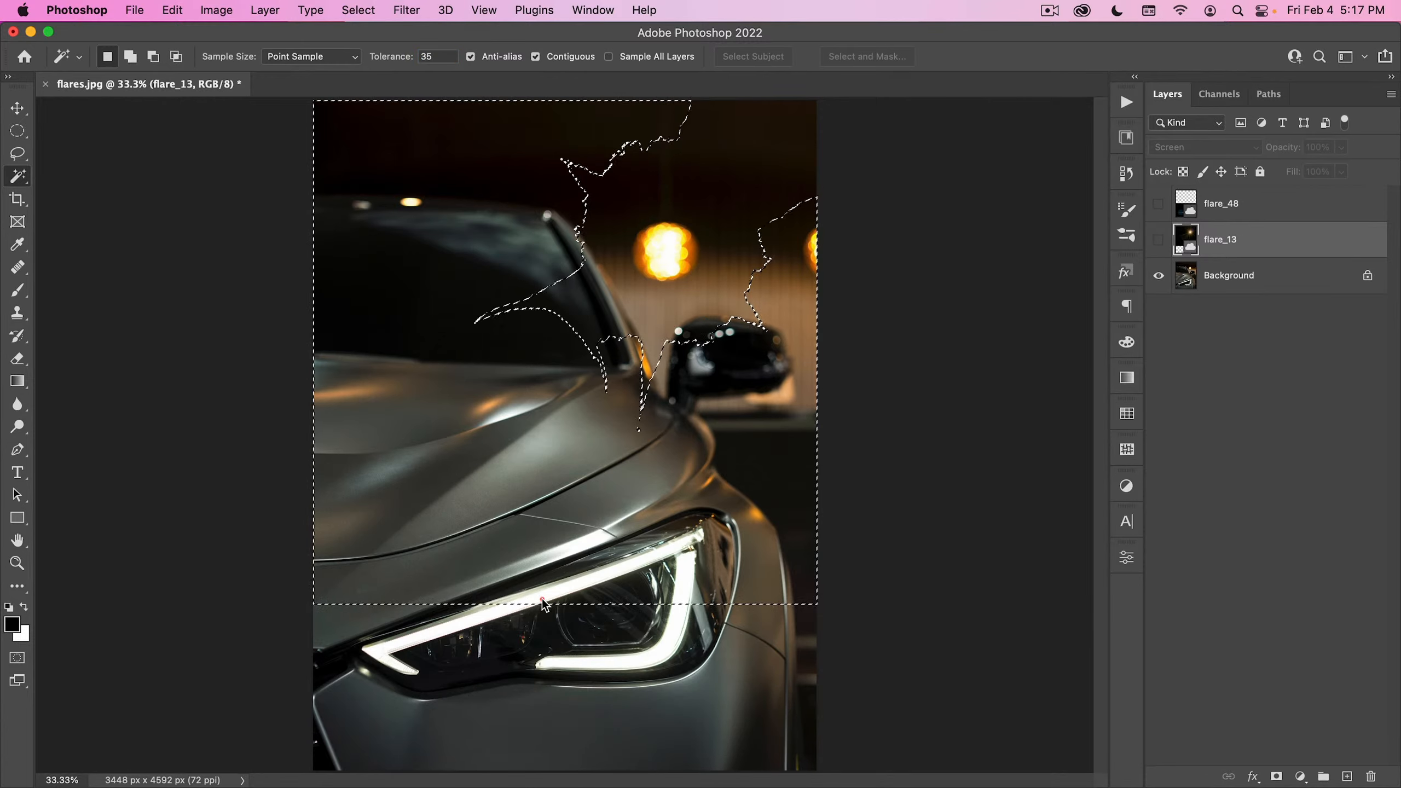
pyautogui.click(1213, 276)
pyautogui.press('super+d')
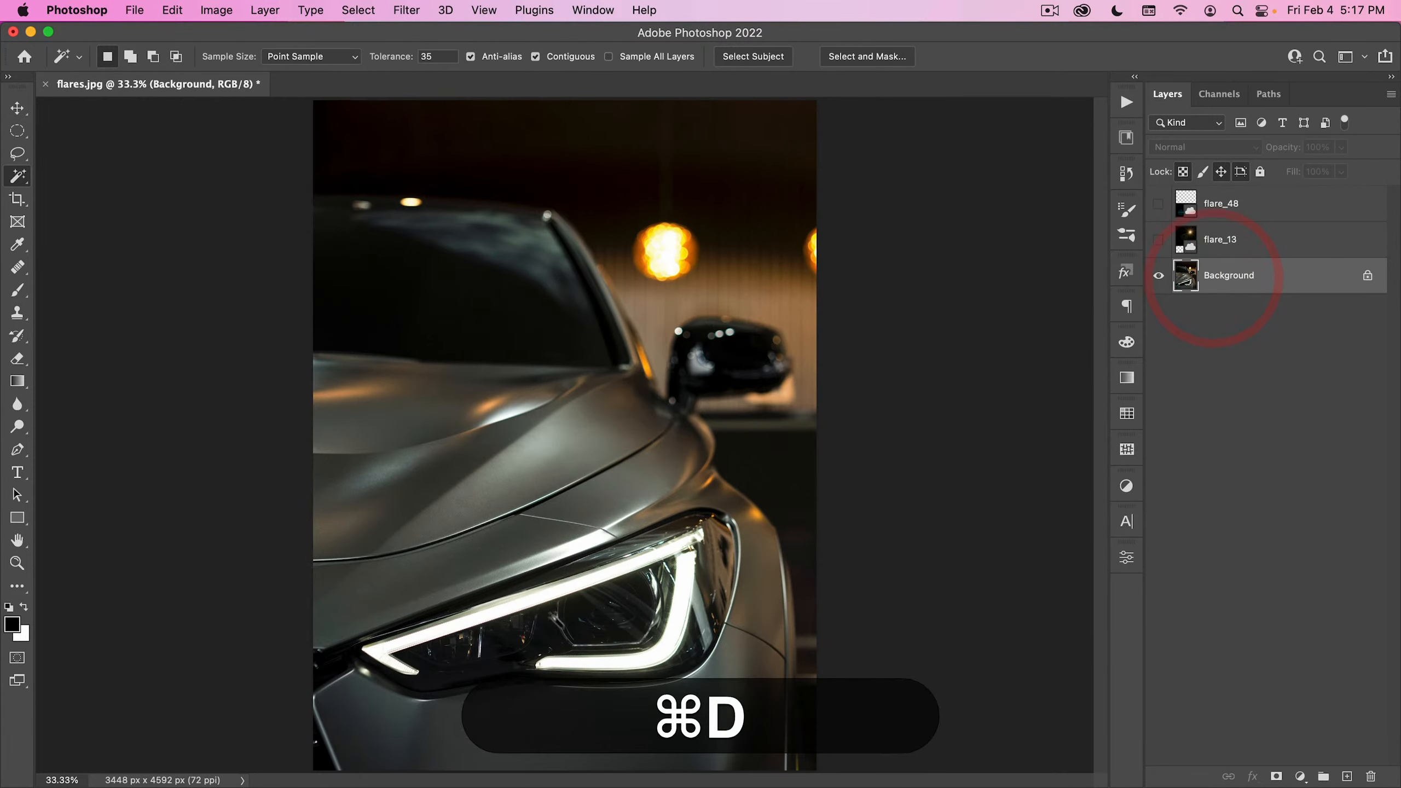
# - Select the headlight's upper and lower glowing strips together on the Background layer with the Magic Wand
pyautogui.click(527, 605)
pyautogui.click(527, 595)
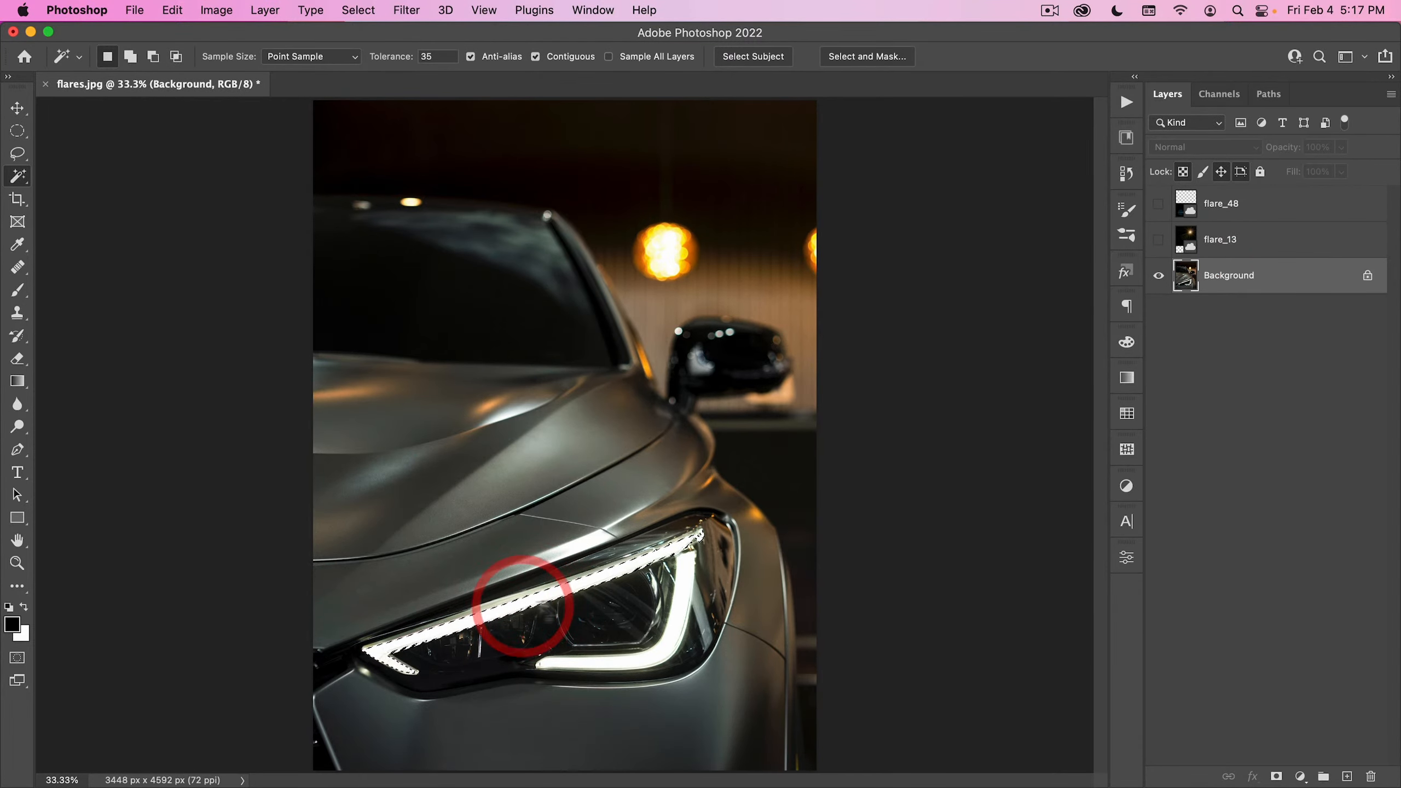
pyautogui.keyDown('shift'); pyautogui.click(679, 592); pyautogui.keyUp('shift')
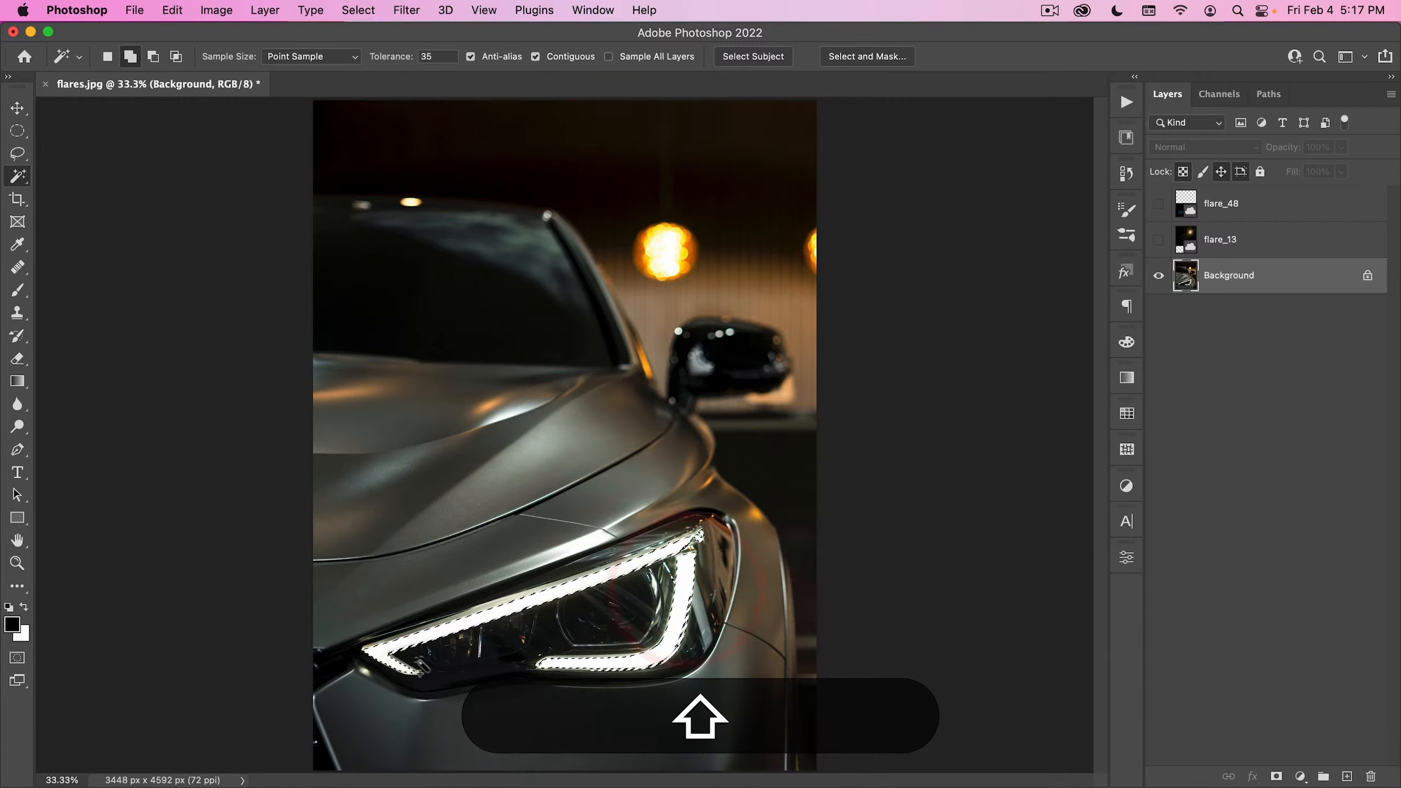
pyautogui.keyDown('shift'); pyautogui.click(383, 657); pyautogui.keyUp('shift')
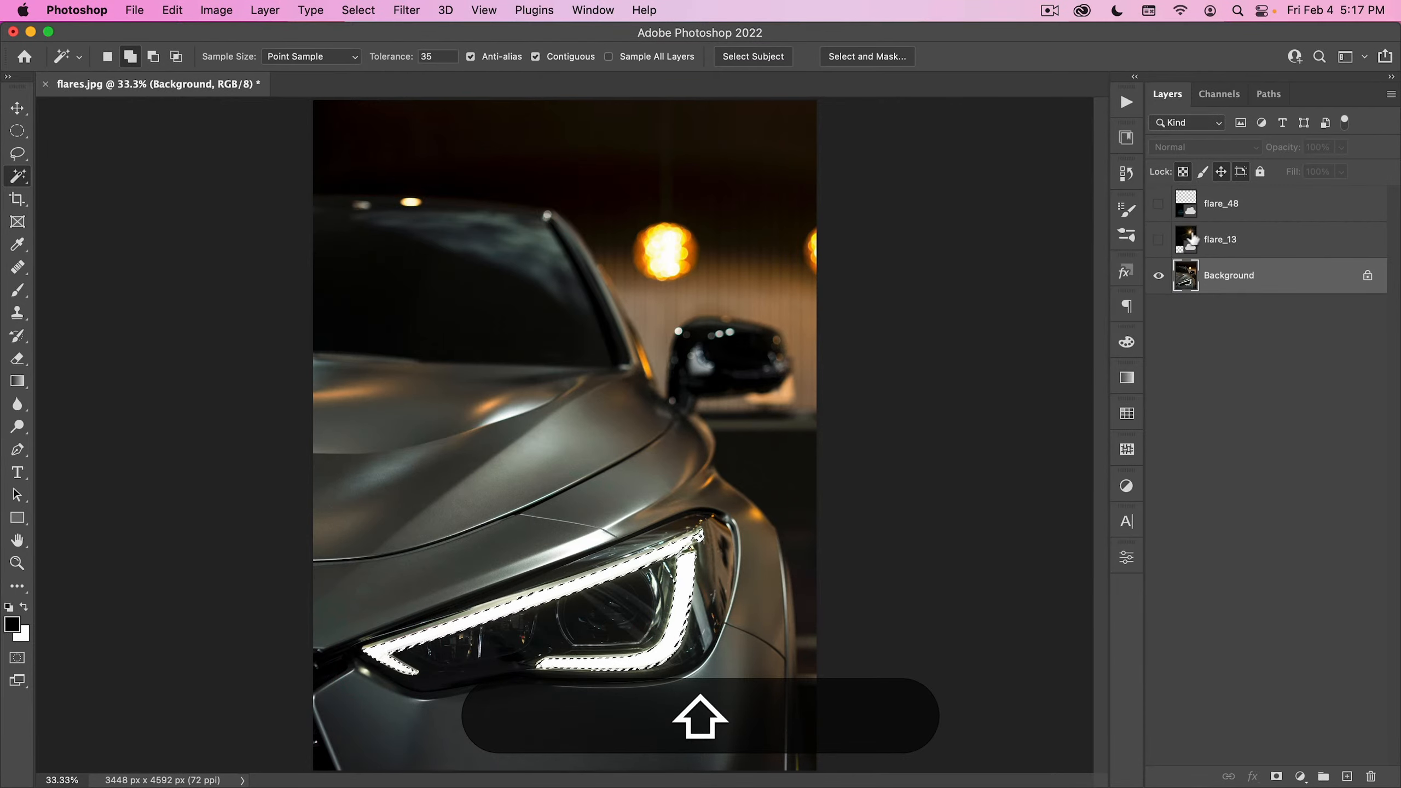
# - Add a new layer above the Background and name it glow
pyautogui.click(1346, 777)
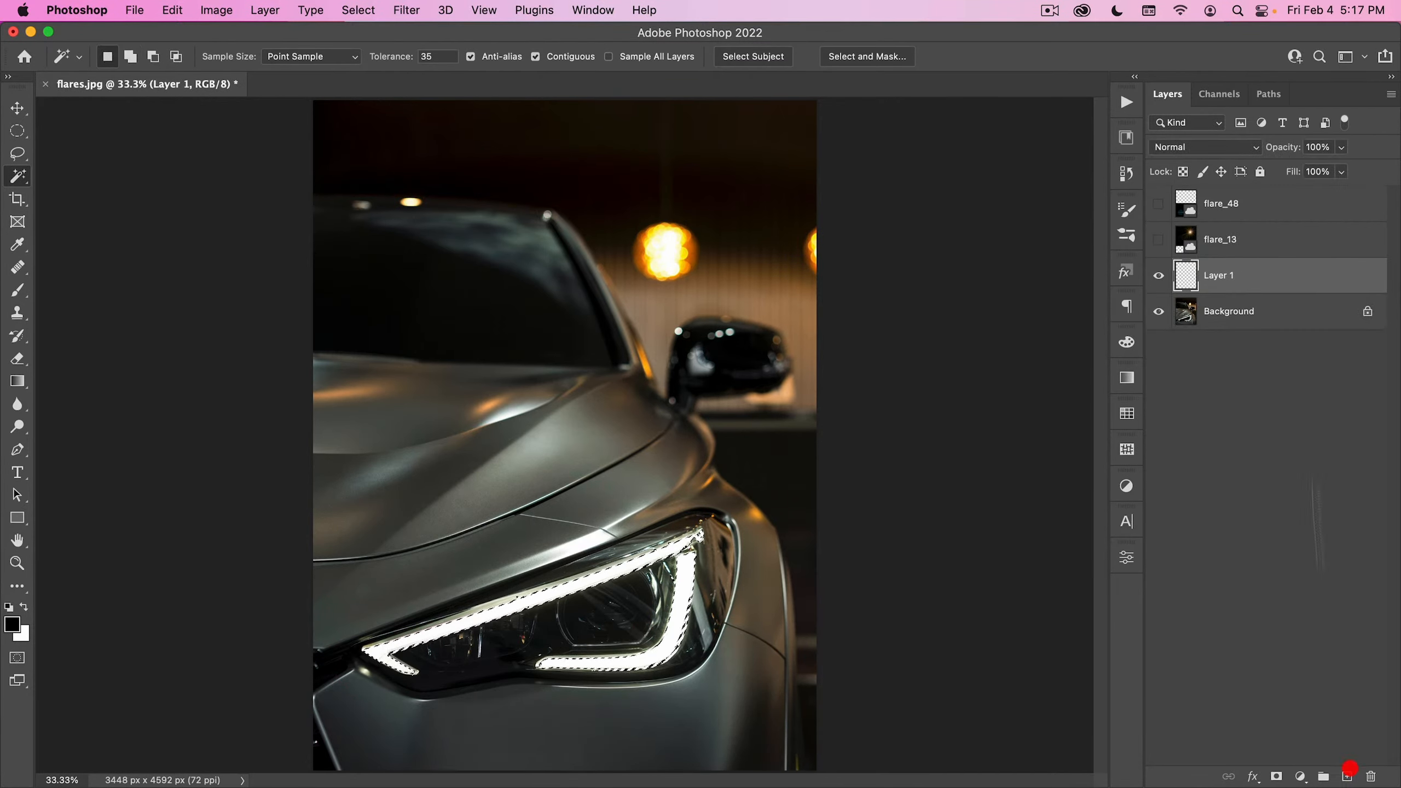
pyautogui.doubleClick(1228, 274)
pyautogui.write('glow')
pyautogui.press('Return')
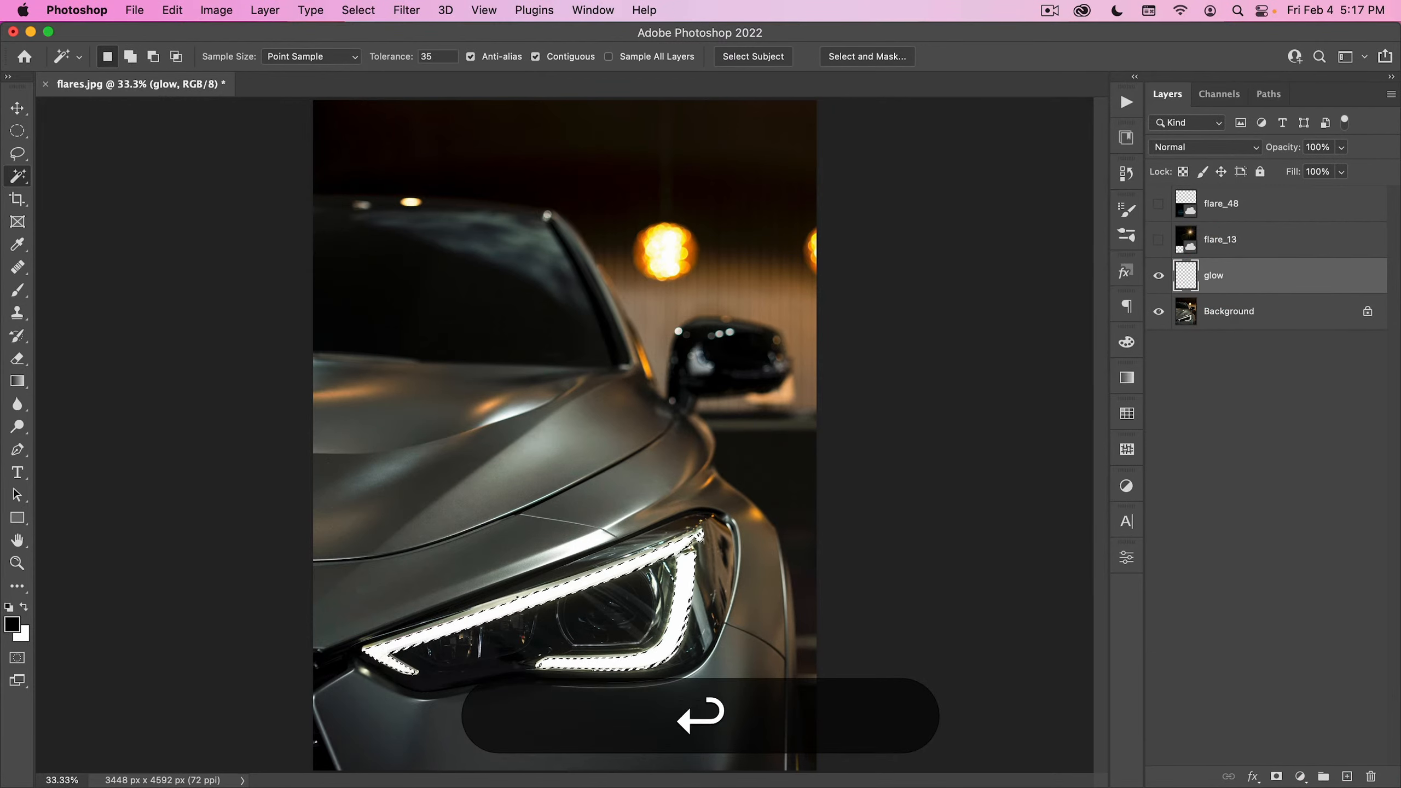
# - Fill the headlight selection with white on the glow layer and deselect it
pyautogui.click(23, 607)
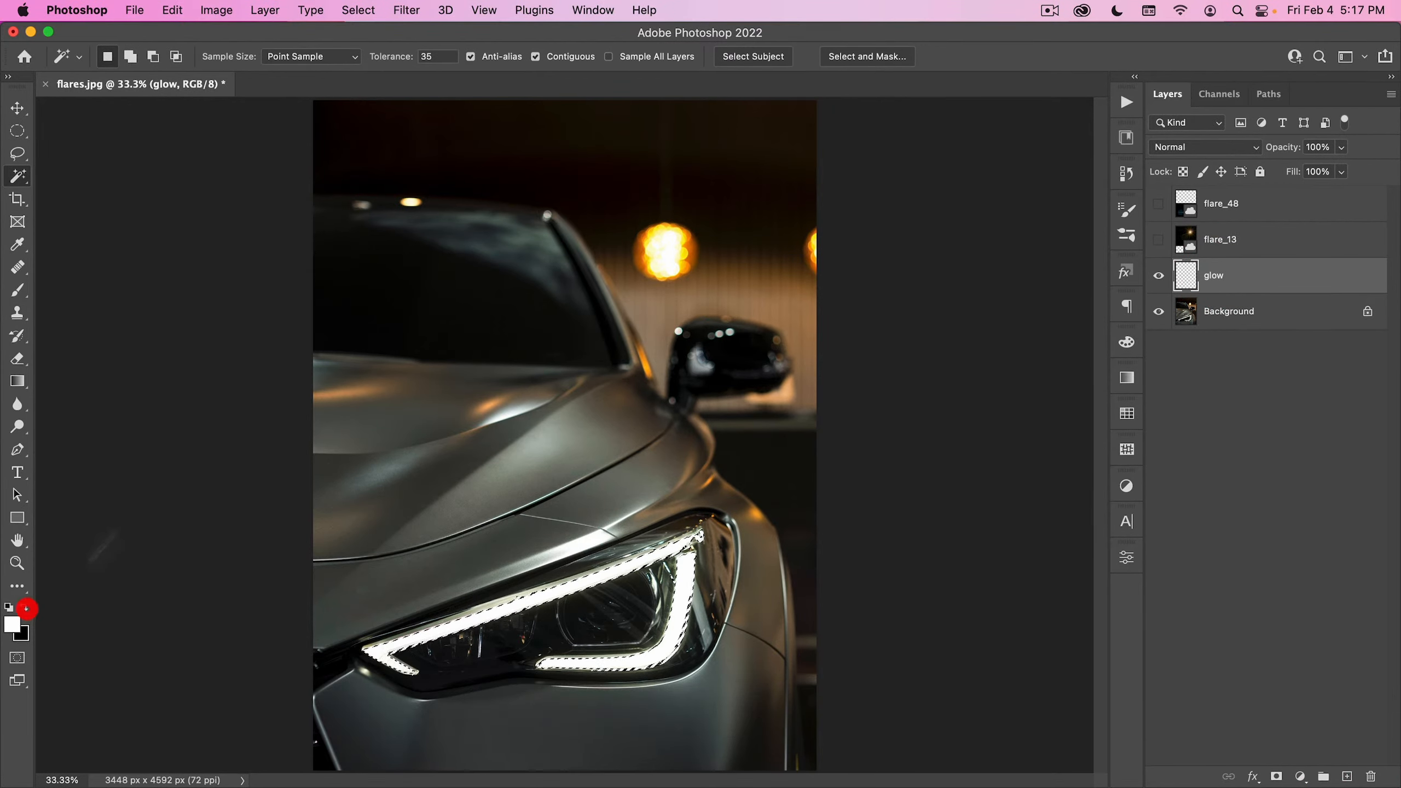
pyautogui.hotkey('alt', 'BackSpace')
pyautogui.press('super+d')
pyautogui.press('v')
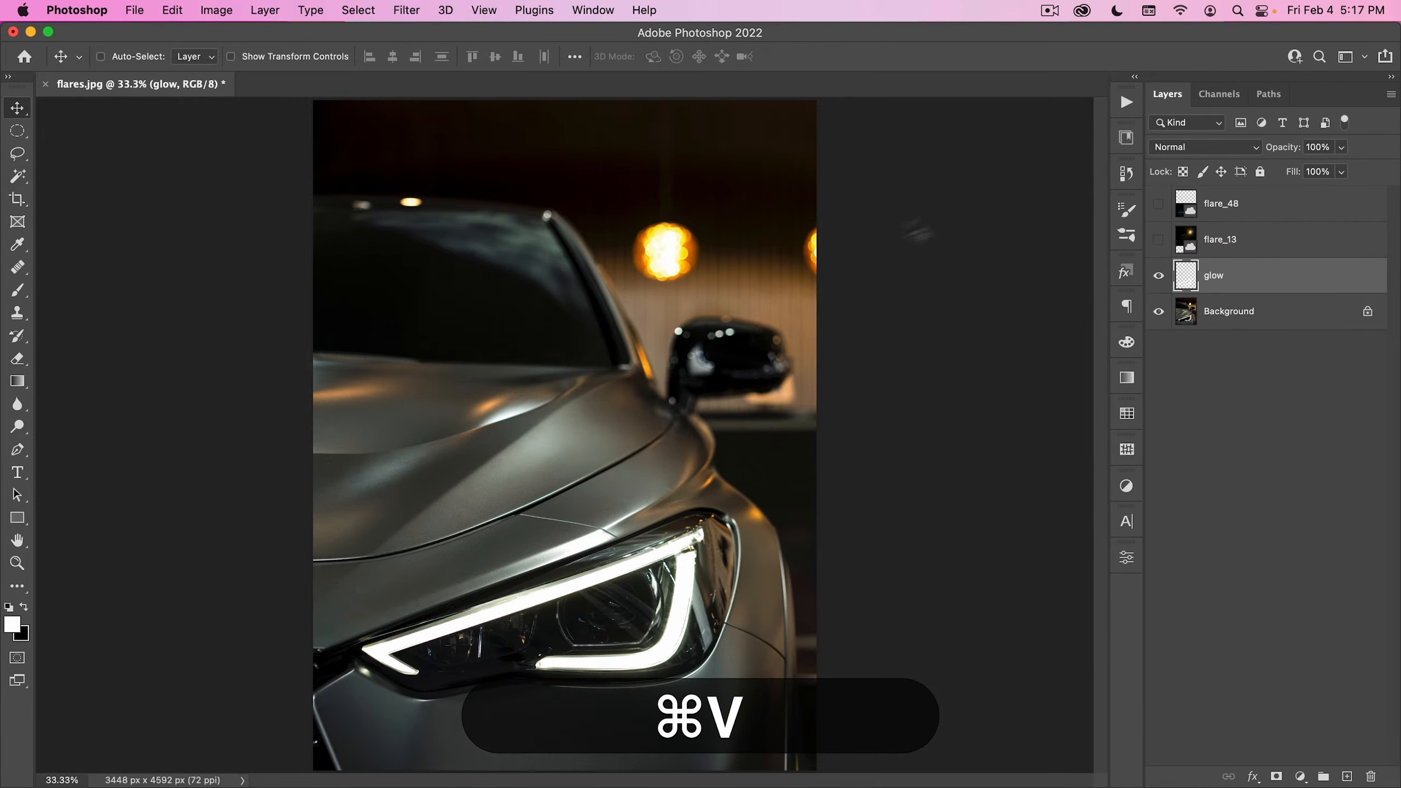
# - Run the Lightsaber Glow copy action on the glow layer, setting the glow's hue to 218
pyautogui.click(1127, 103)
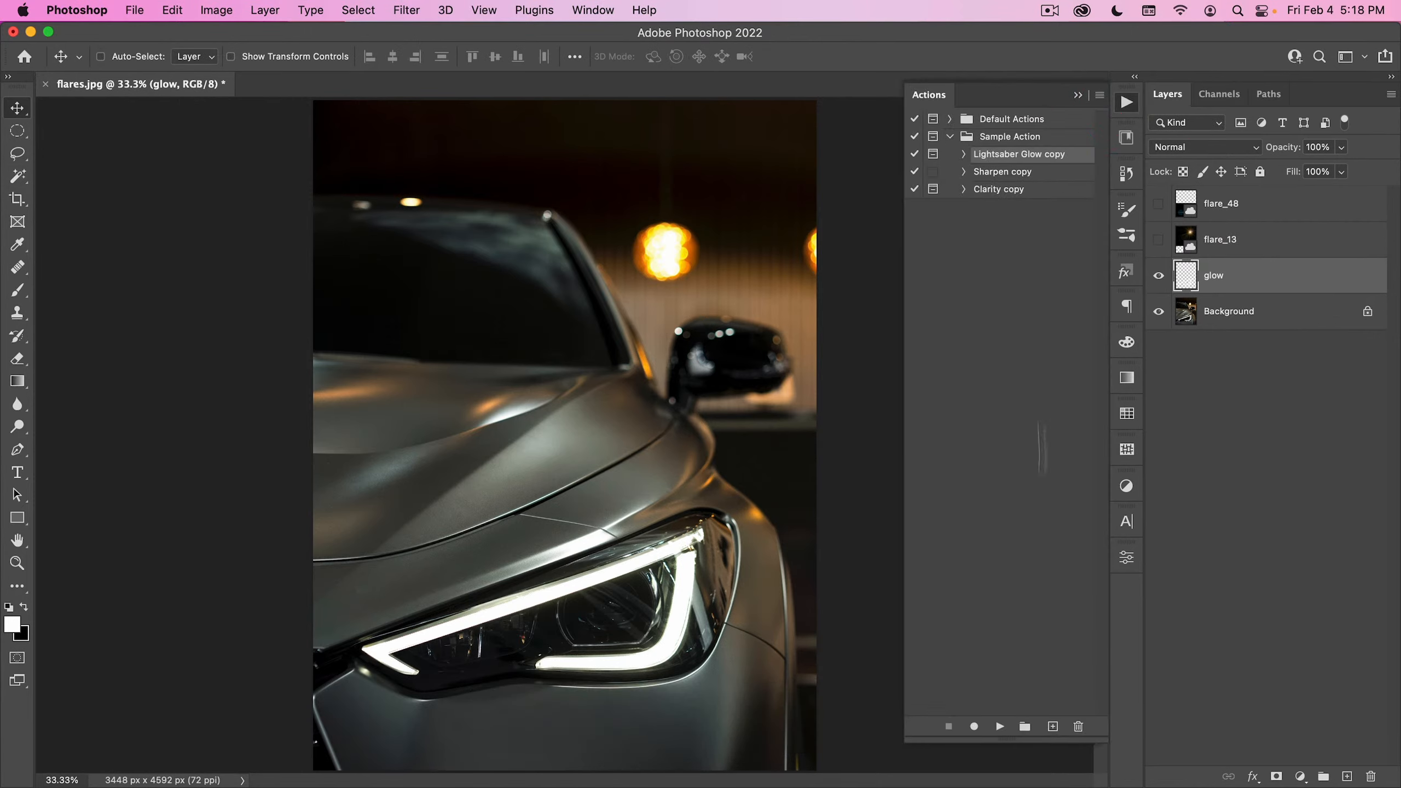
pyautogui.click(999, 727)
pyautogui.click(745, 325)
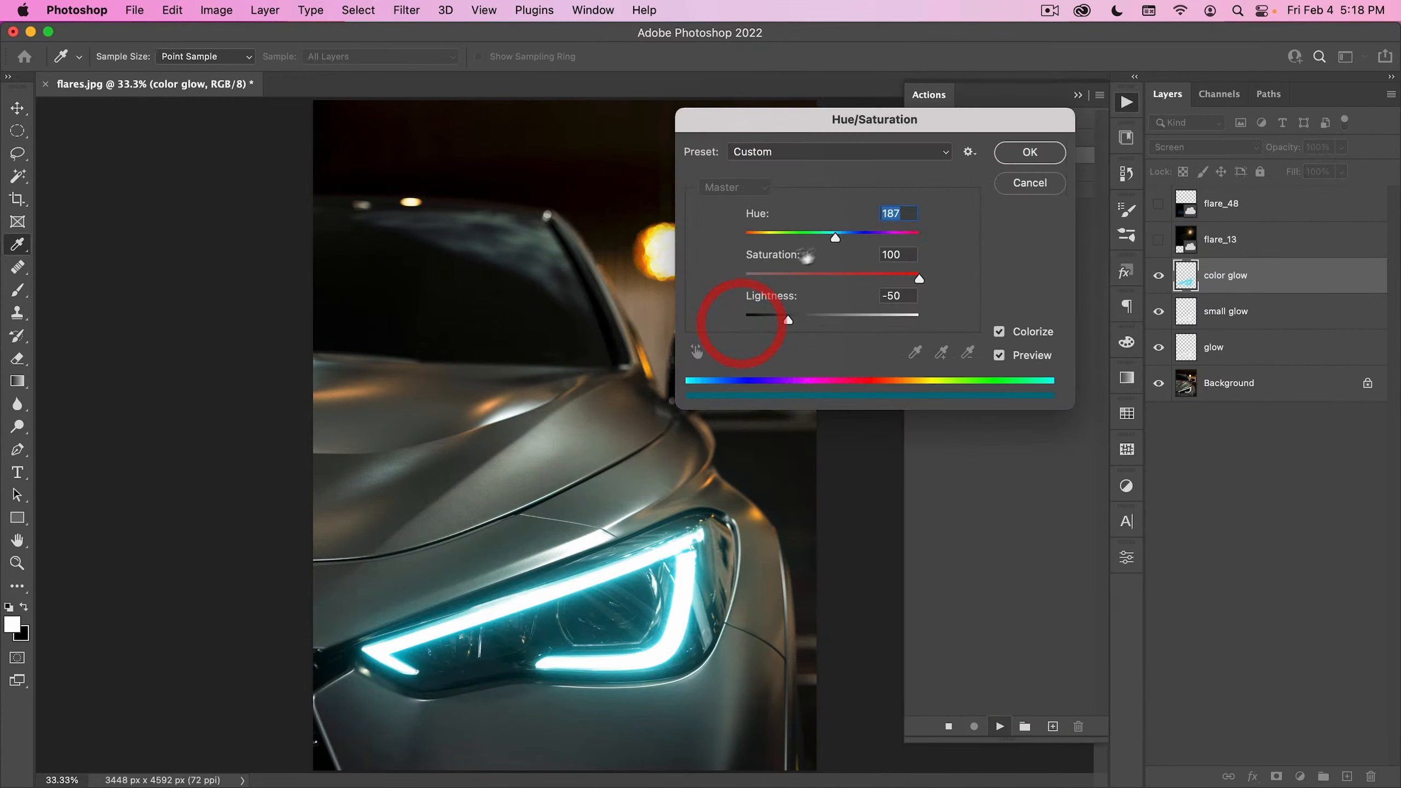
pyautogui.moveTo(834, 238); pyautogui.dragTo(852, 245)
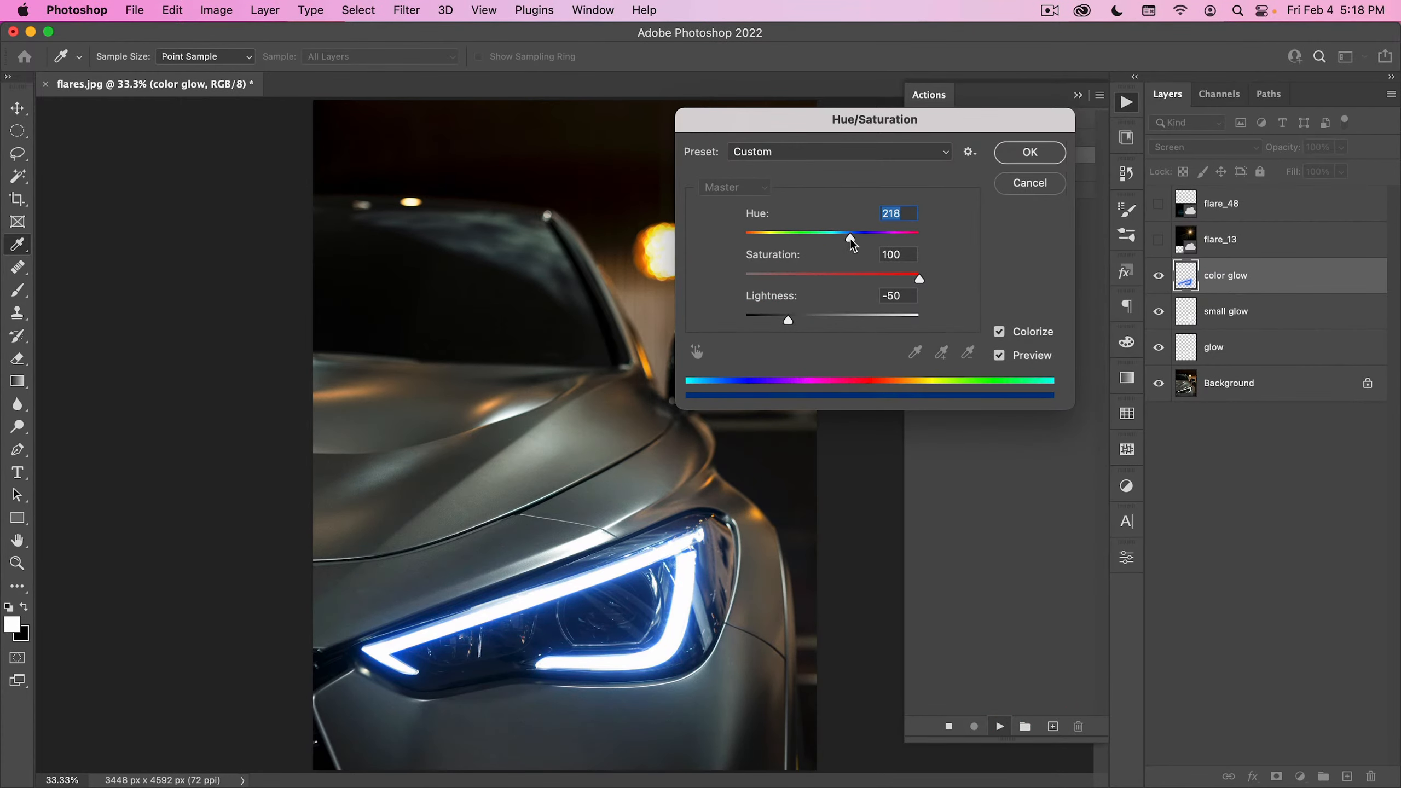
pyautogui.click(1030, 152)
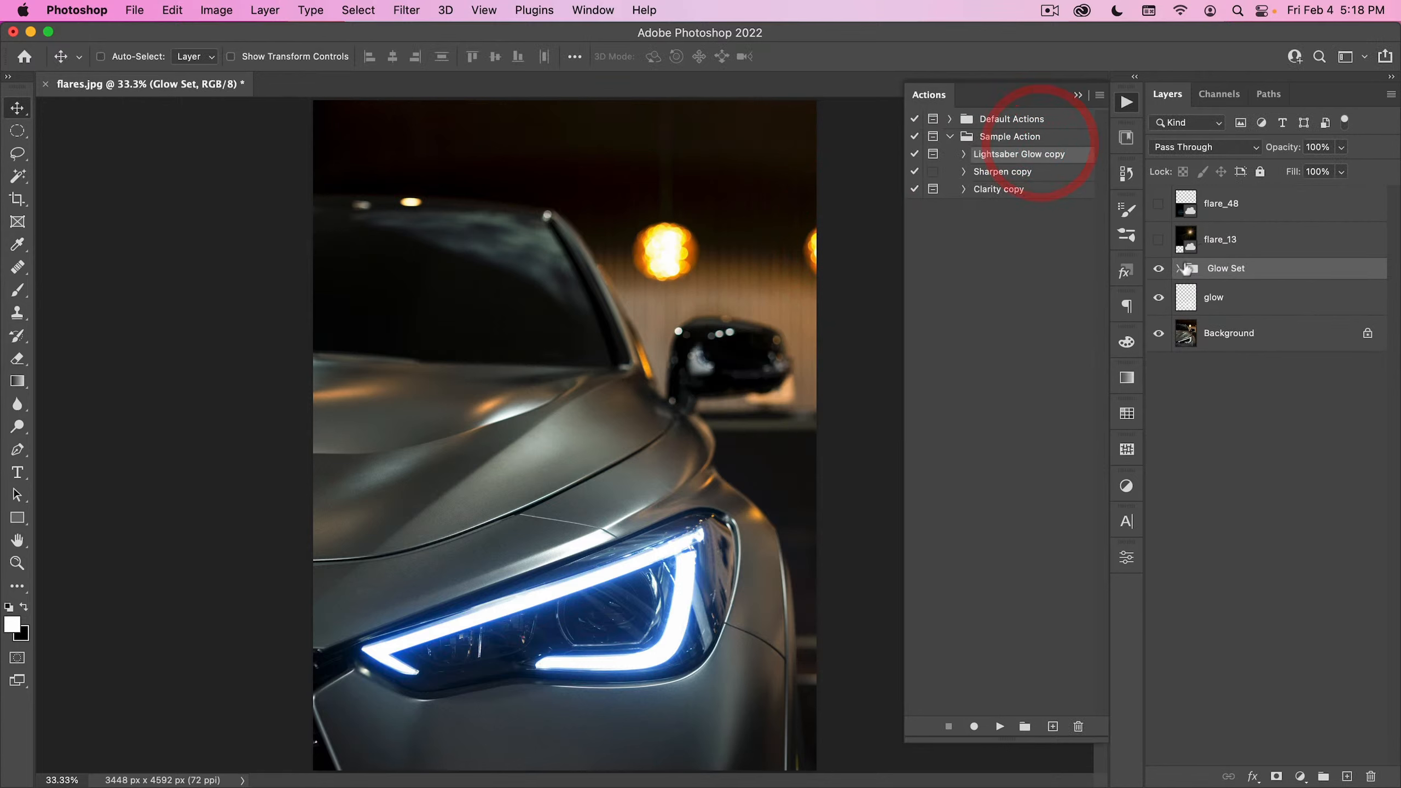
# - Duplicate the color glow layer inside the Glow Set group and show the flare_13 and flare_48 layers again
pyautogui.click(1178, 269)
pyautogui.moveTo(1239, 301); pyautogui.dragTo(1347, 776)
pyautogui.click(1158, 240)
pyautogui.click(1159, 204)
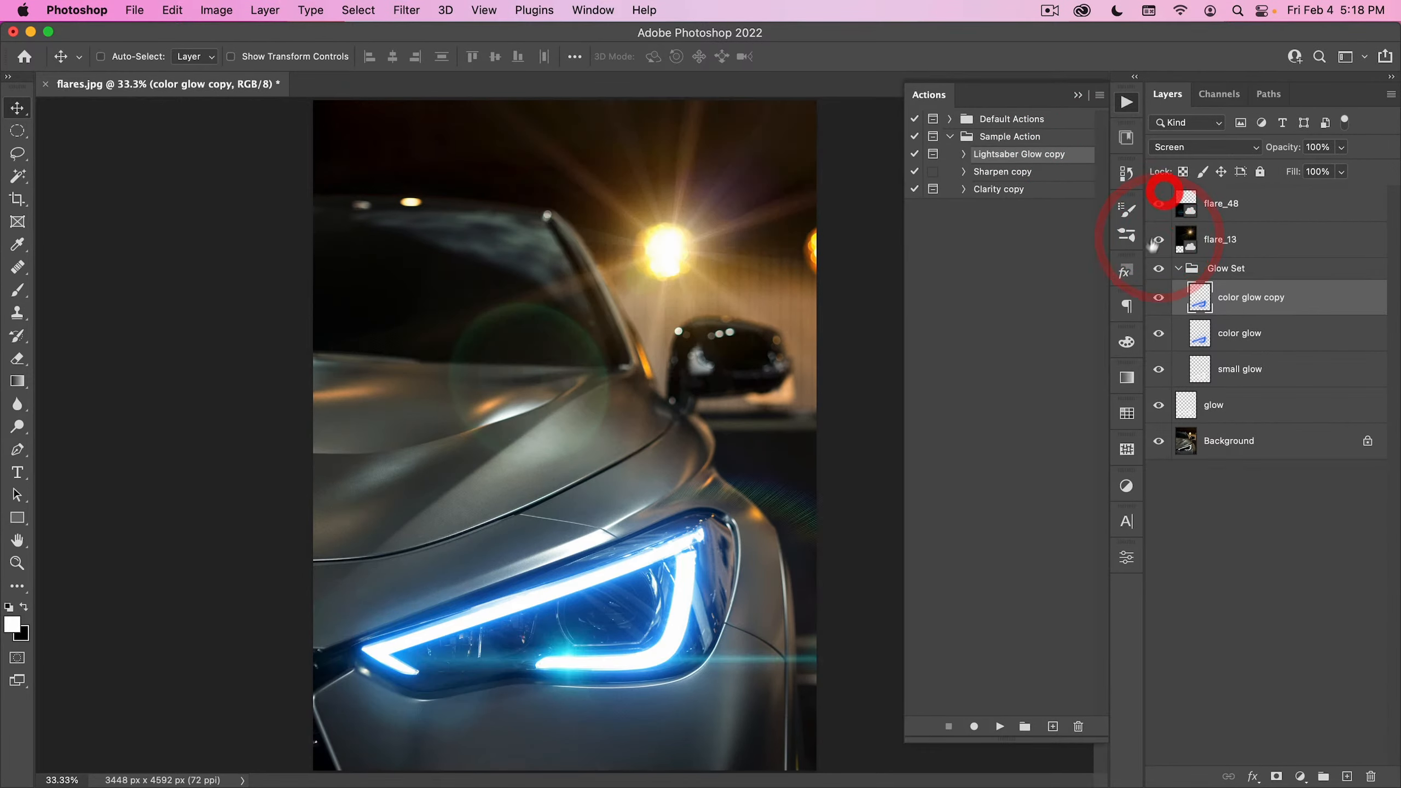
# - Duplicate the flare_48 layer directly beneath the original and put the Actions list away
pyautogui.click(1197, 200)
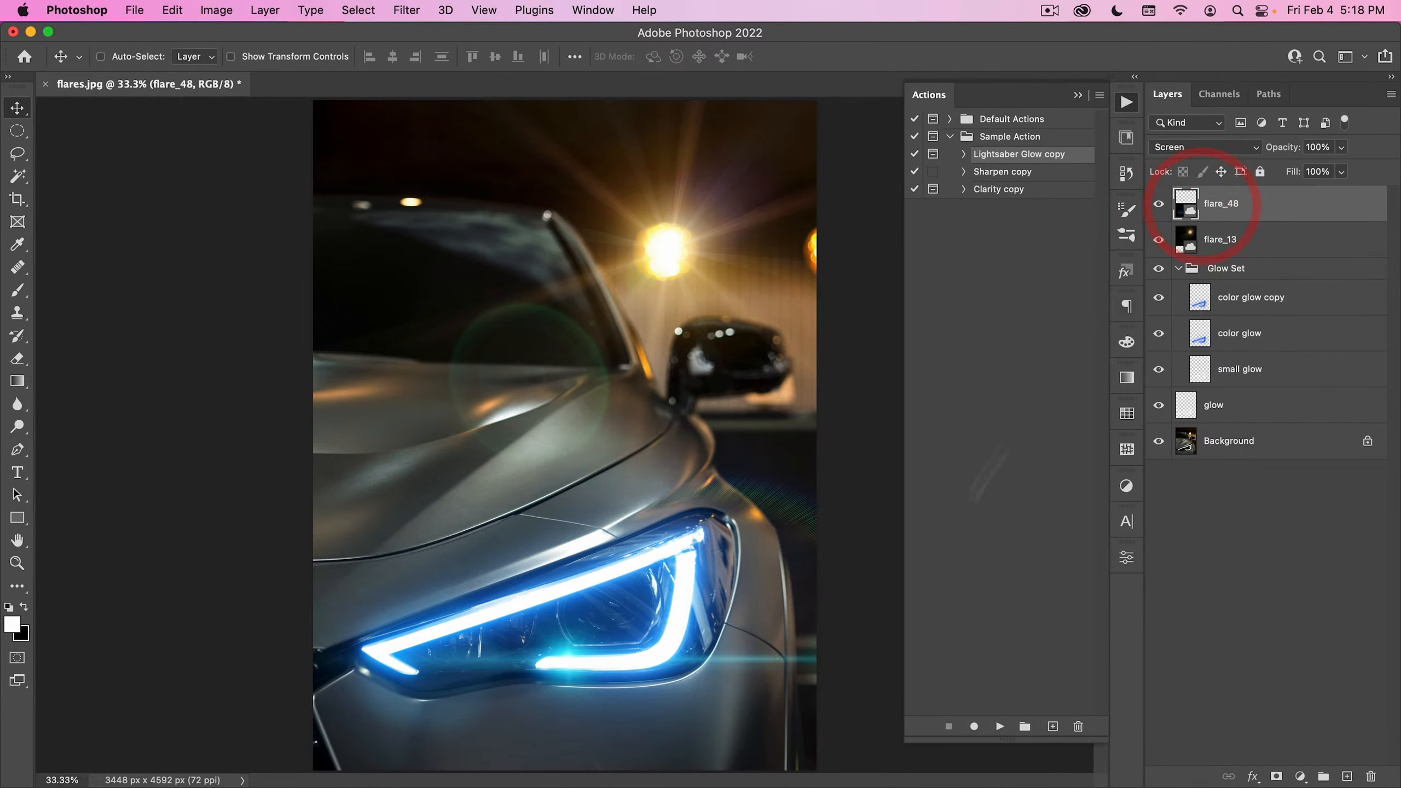
pyautogui.press('alt')
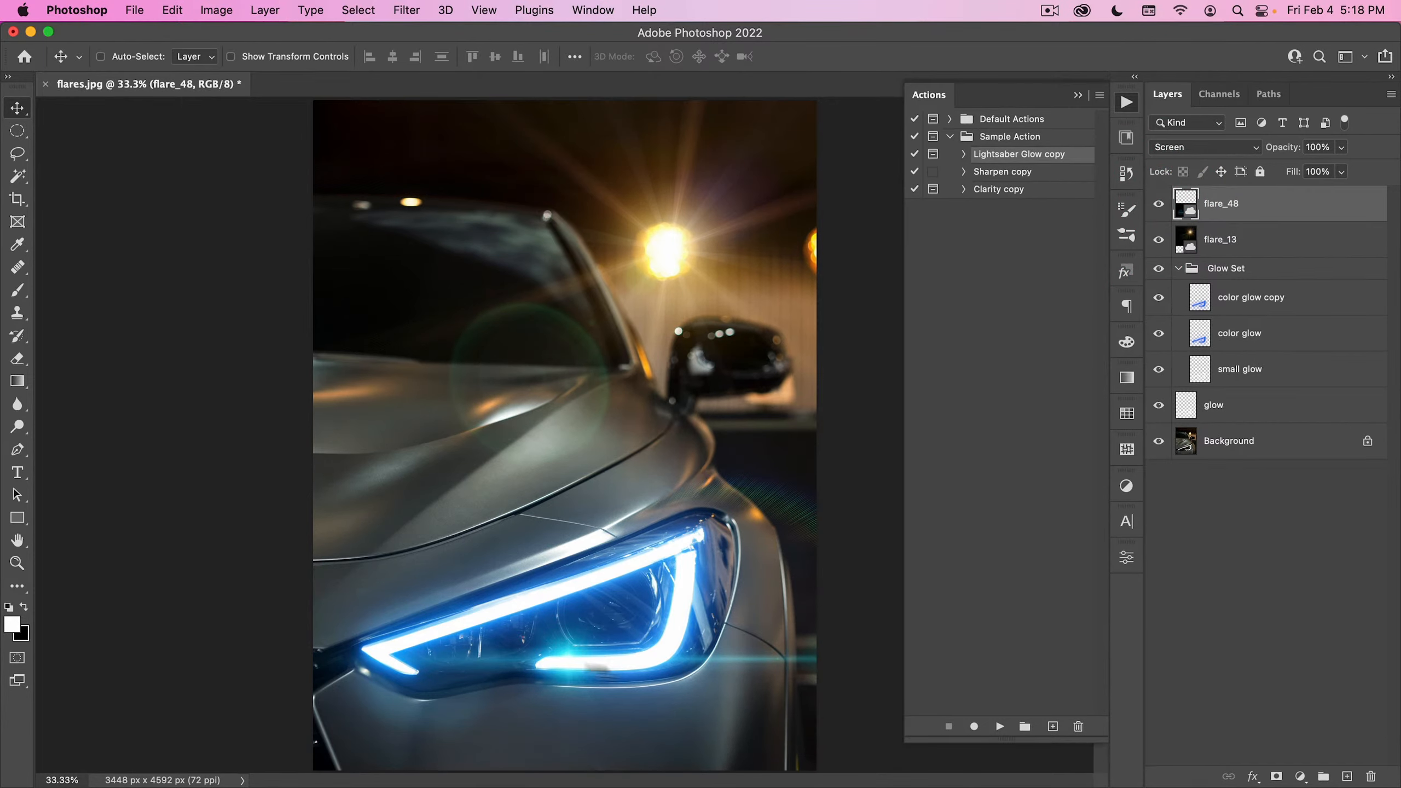
pyautogui.moveTo(1221, 203); pyautogui.dragTo(1221, 239)
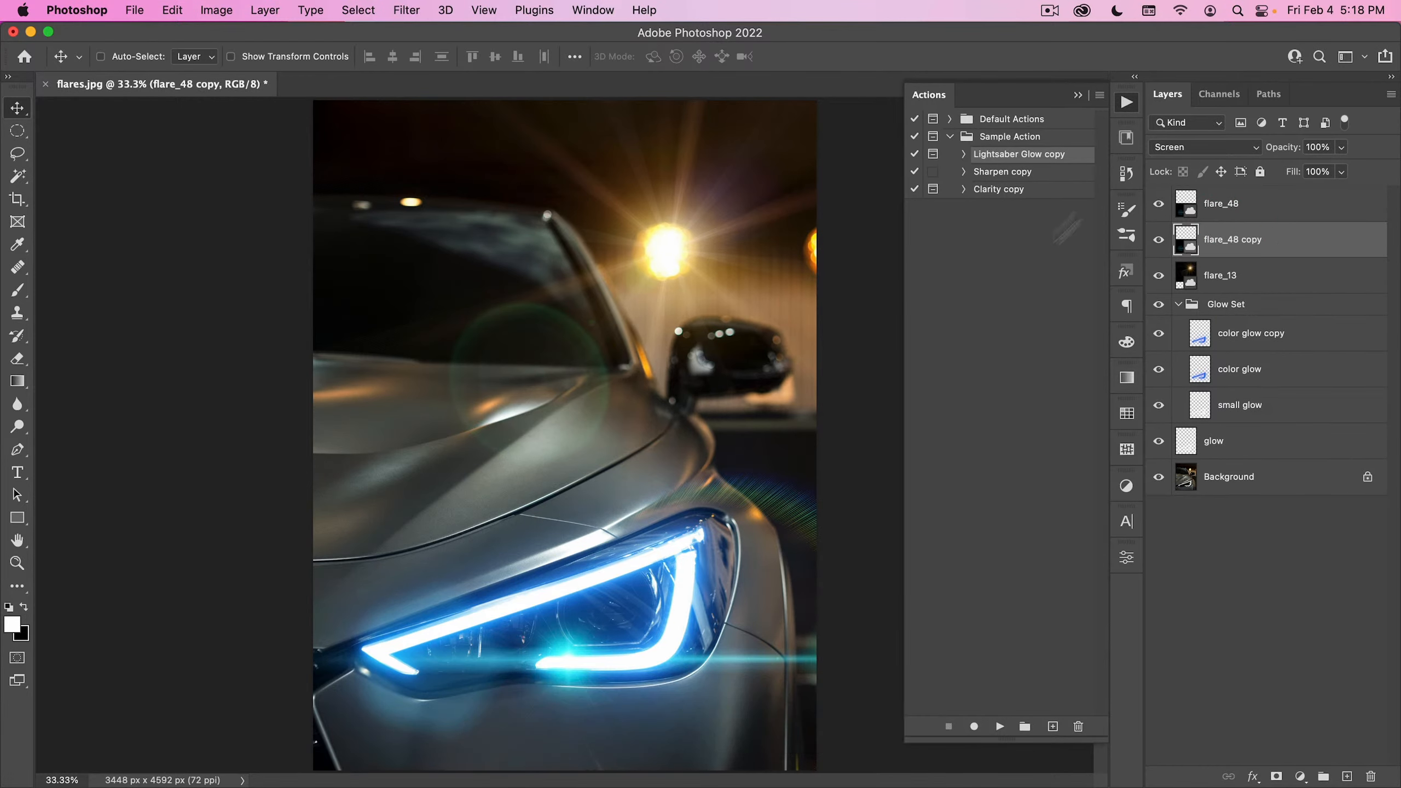
pyautogui.click(1127, 103)
pyautogui.click(1127, 103)
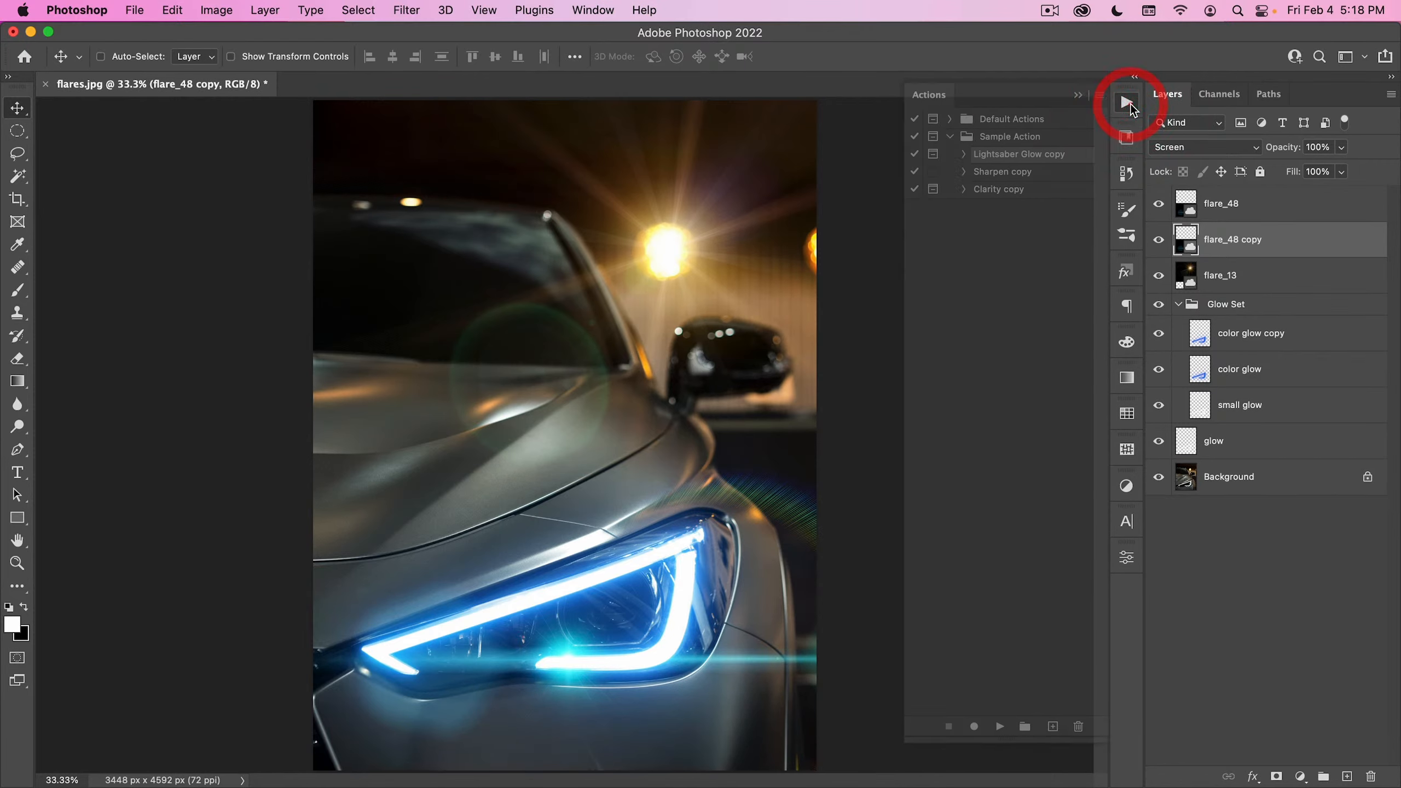
pyautogui.click(1127, 103)
# - Compare the original car photo with the finished composite by isolating the Background layer and restoring all layers several times
pyautogui.press('super+space')
pyautogui.moveTo(422, 491); pyautogui.dragTo(393, 530)
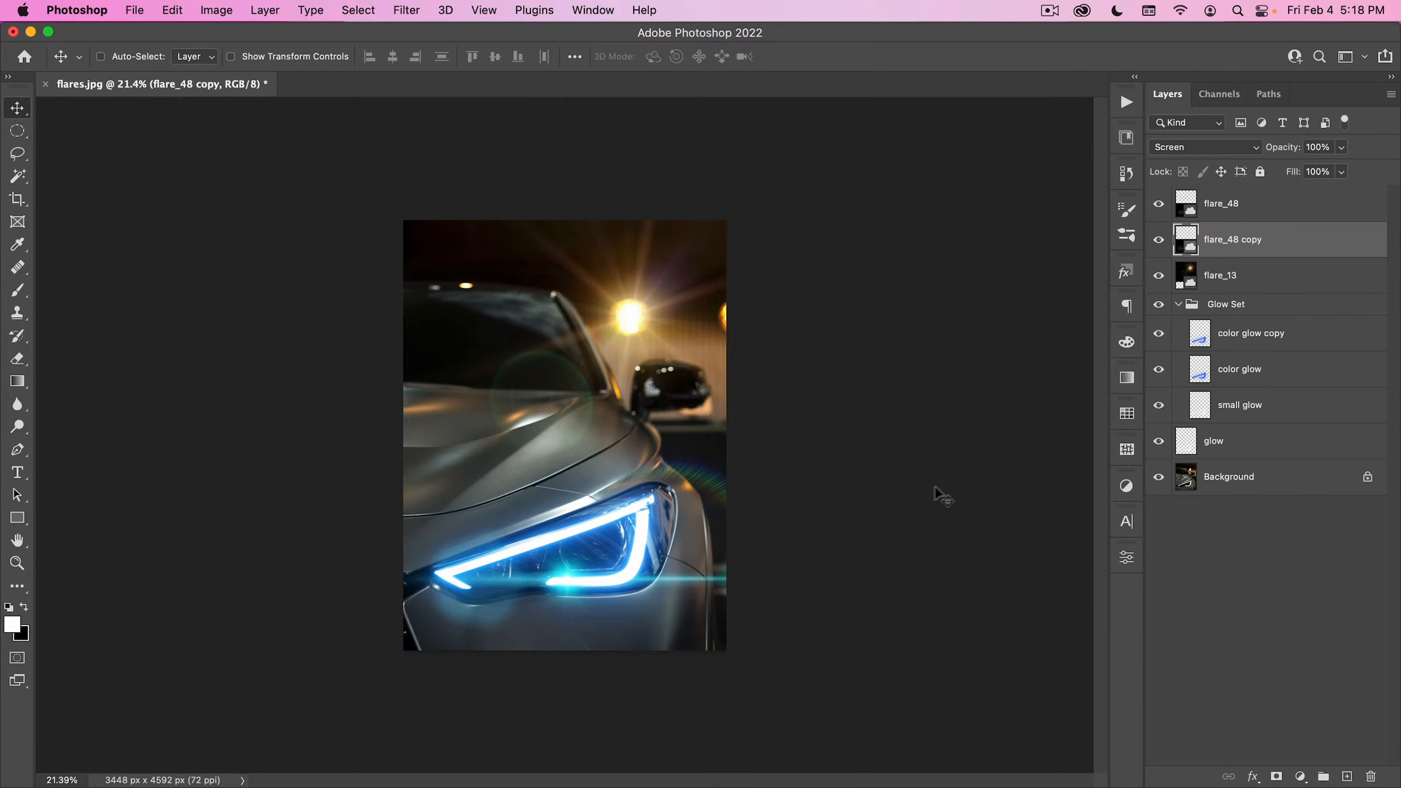
pyautogui.keyDown('alt'); pyautogui.click(1156, 478); pyautogui.keyUp('alt')
pyautogui.keyDown('alt'); pyautogui.click(1154, 479); pyautogui.keyUp('alt')
pyautogui.keyDown('alt'); pyautogui.click(1153, 479); pyautogui.keyUp('alt')
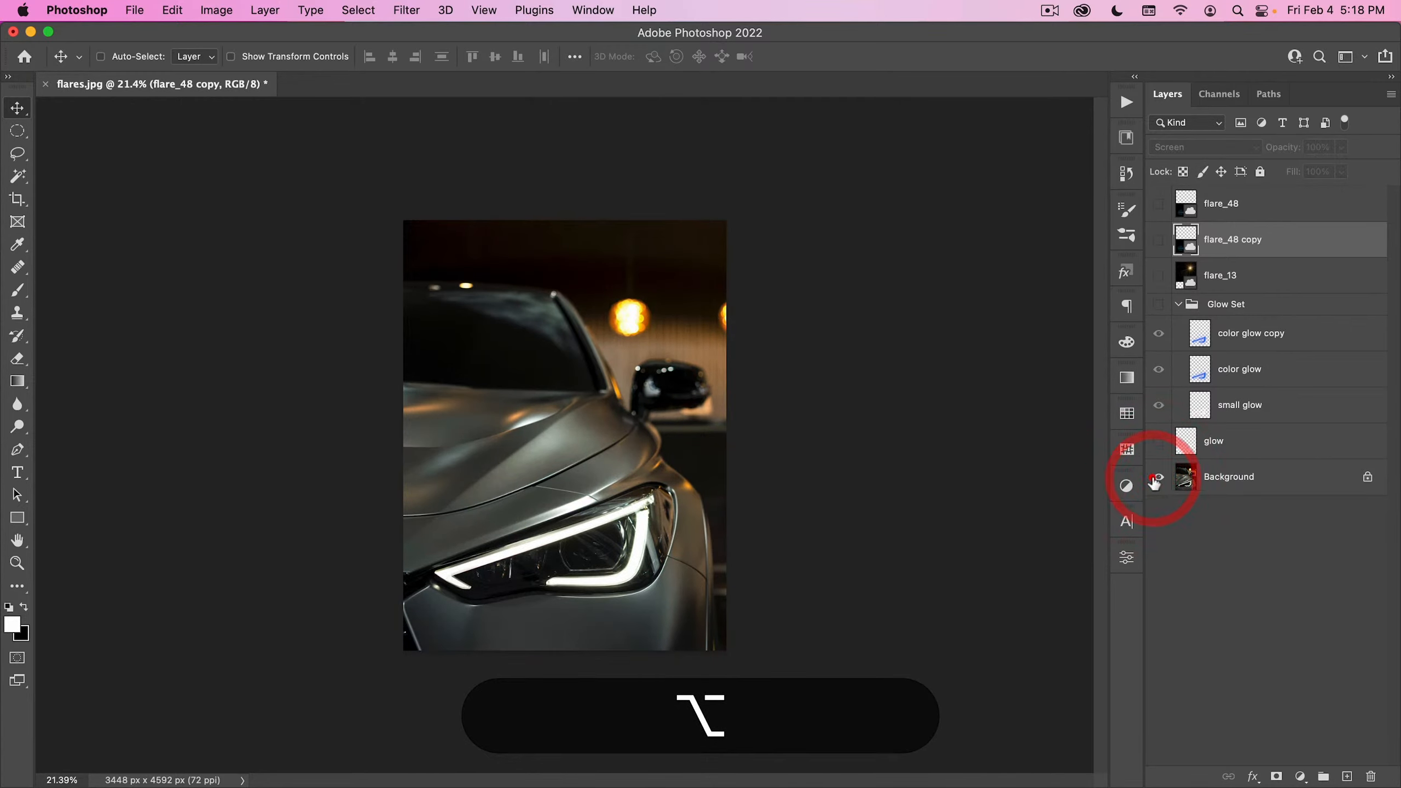
pyautogui.keyDown('alt'); pyautogui.click(1153, 480); pyautogui.keyUp('alt')
pyautogui.keyDown('alt'); pyautogui.click(1152, 480); pyautogui.keyUp('alt')
pyautogui.keyDown('alt'); pyautogui.click(1153, 480); pyautogui.keyUp('alt')
pyautogui.keyDown('alt'); pyautogui.click(1152, 481); pyautogui.keyUp('alt')
pyautogui.keyDown('alt'); pyautogui.click(1153, 482); pyautogui.keyUp('alt')
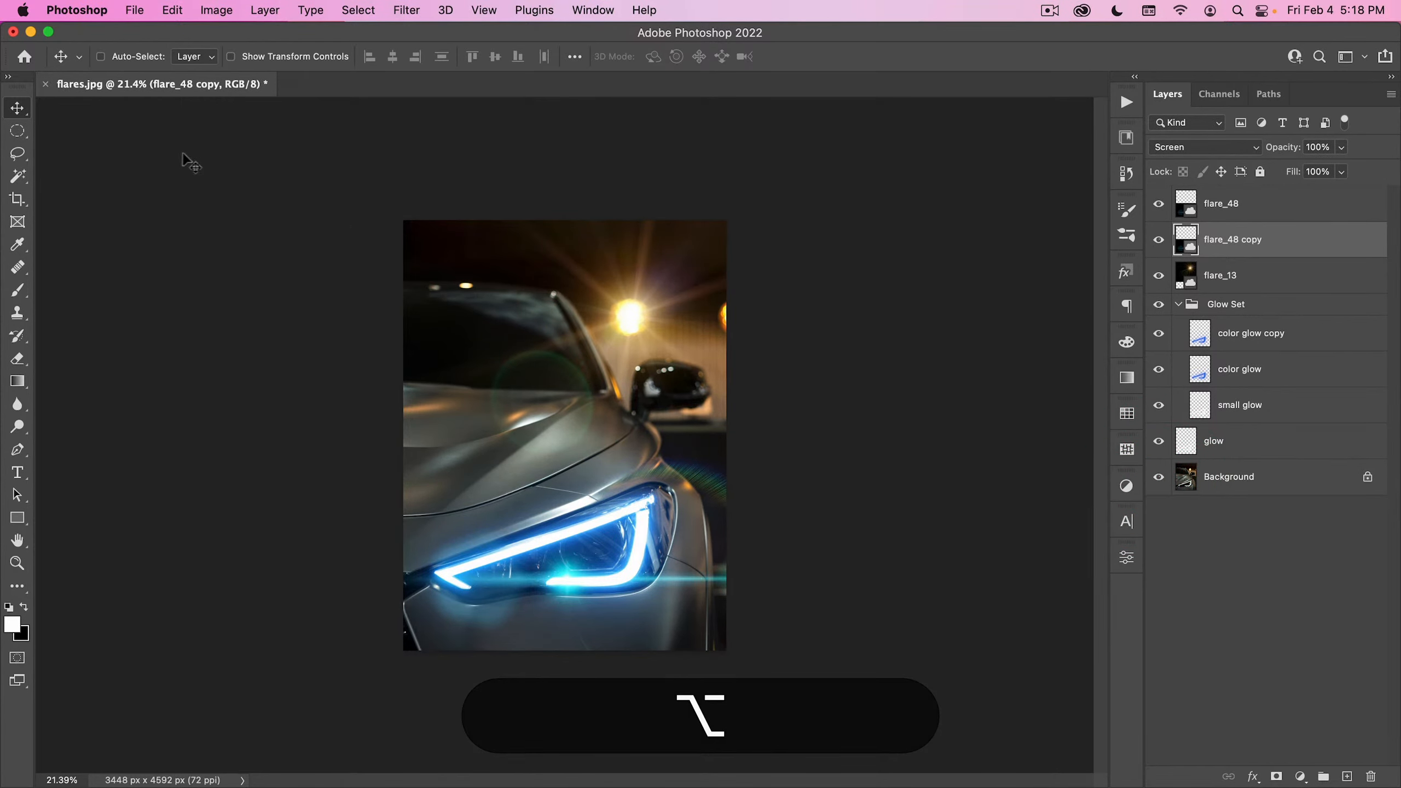
# - Close flares.jpg without saving and open gradient-maps.jpg from the 00_Image Assets folder
pyautogui.click(46, 84)
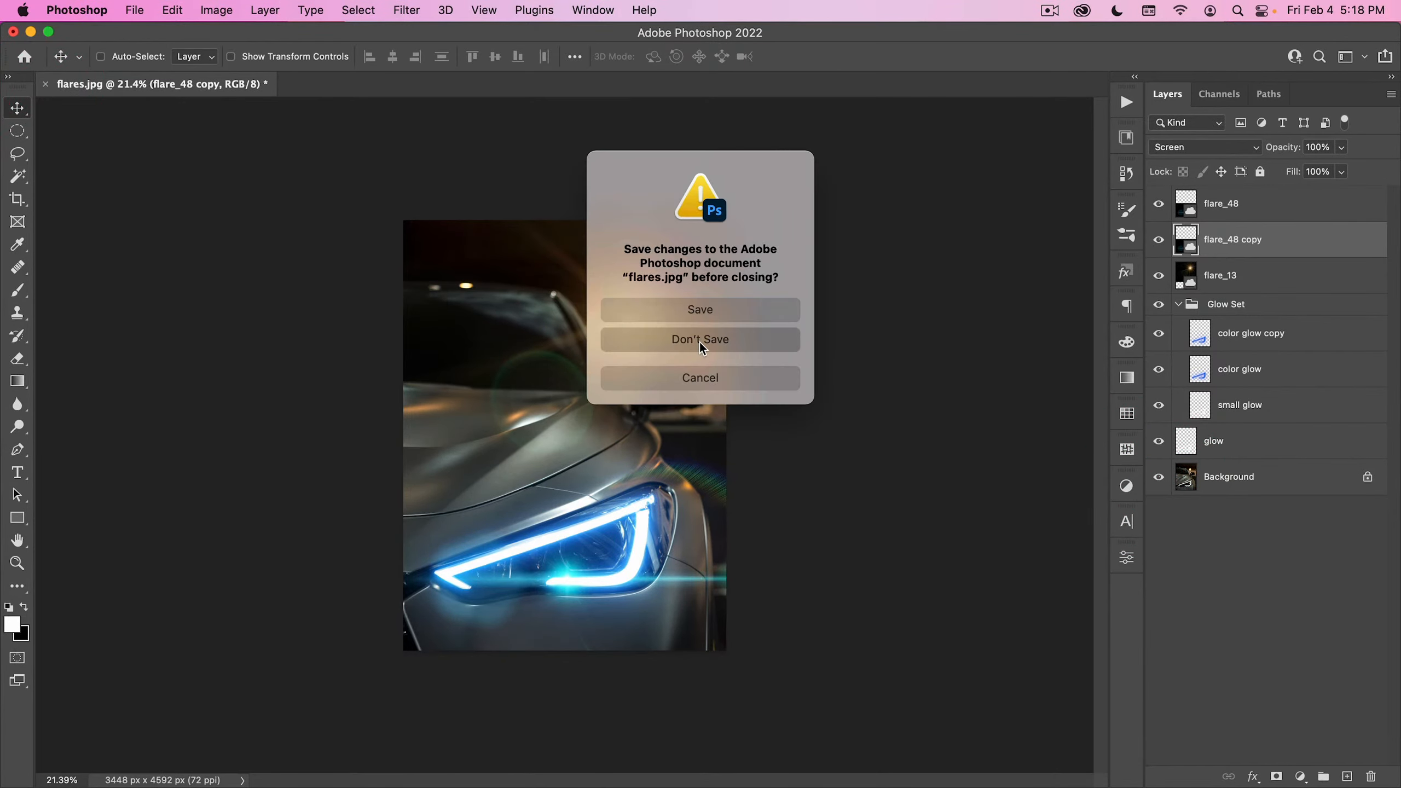
pyautogui.click(701, 340)
pyautogui.click(135, 10)
pyautogui.click(158, 49)
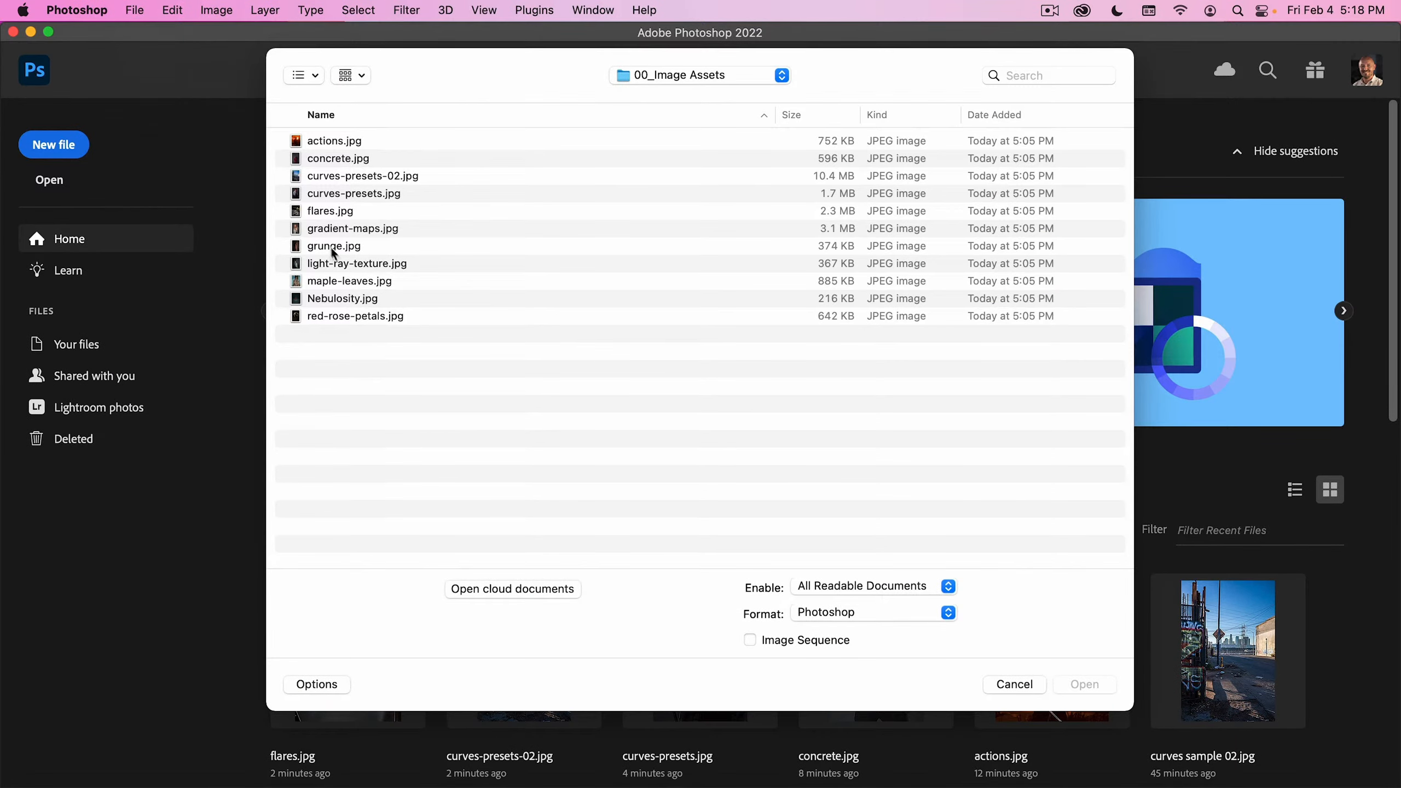
pyautogui.doubleClick(351, 236)
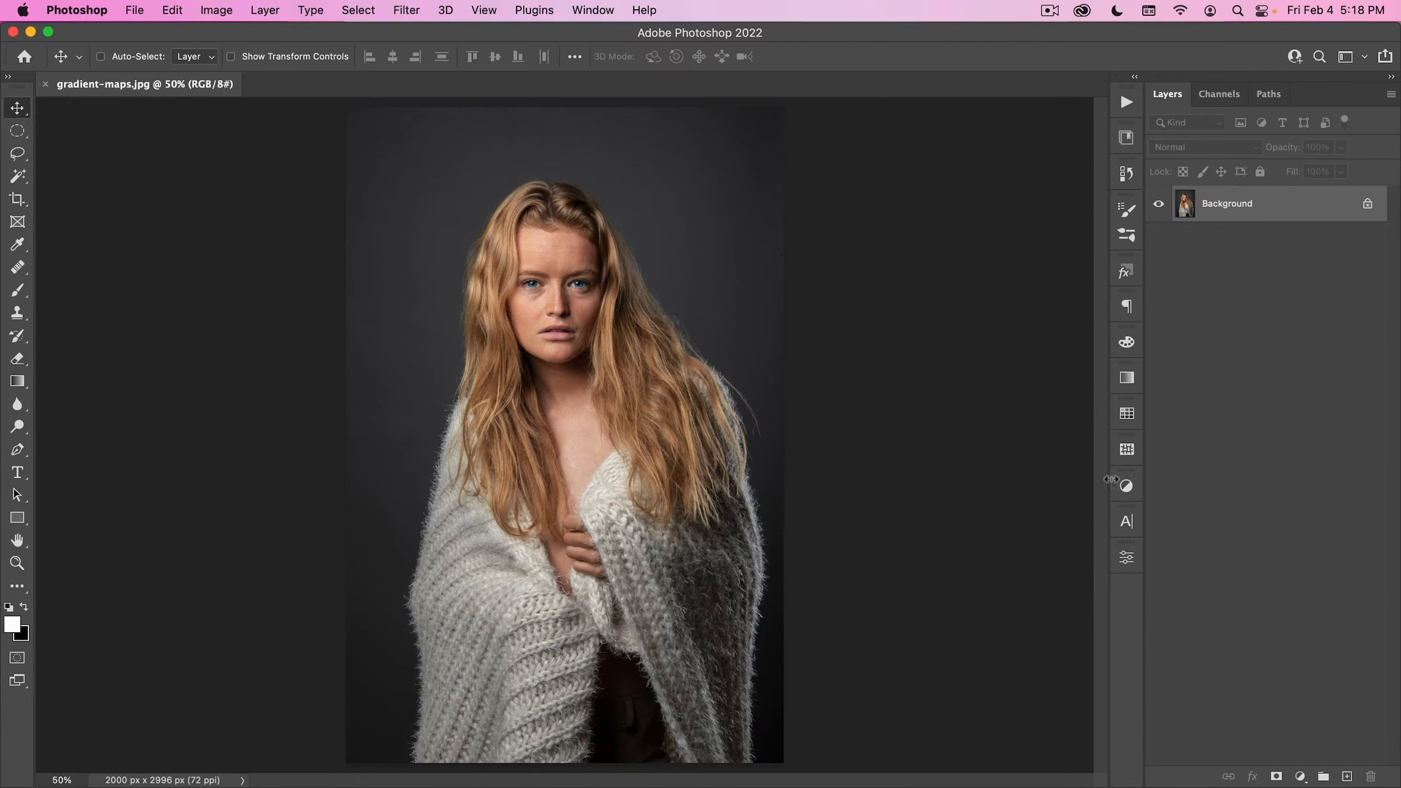
# - Add a Gradient Map adjustment layer above the Background and try its Reverse option on and off
pyautogui.click(1126, 378)
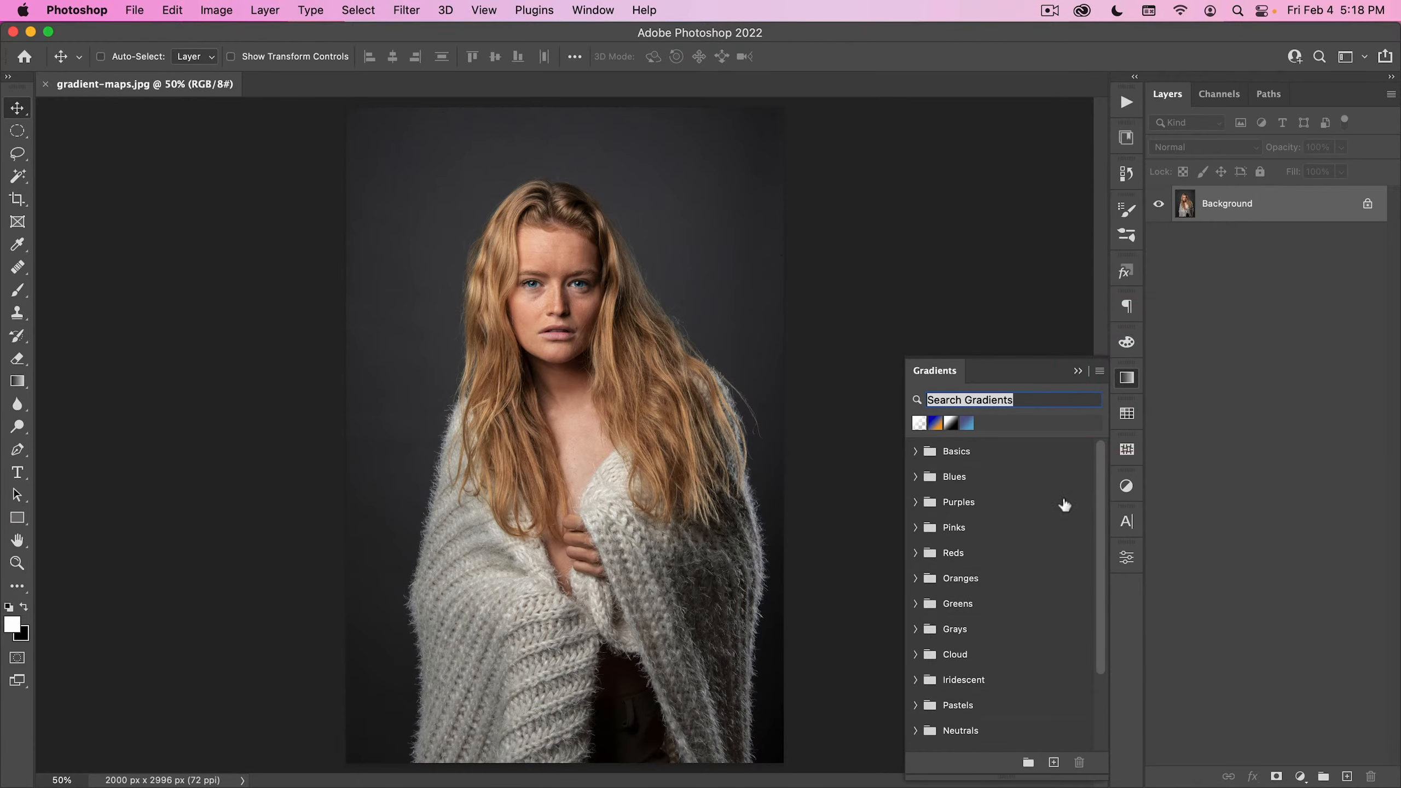
pyautogui.scroll(-5, 1064, 505)
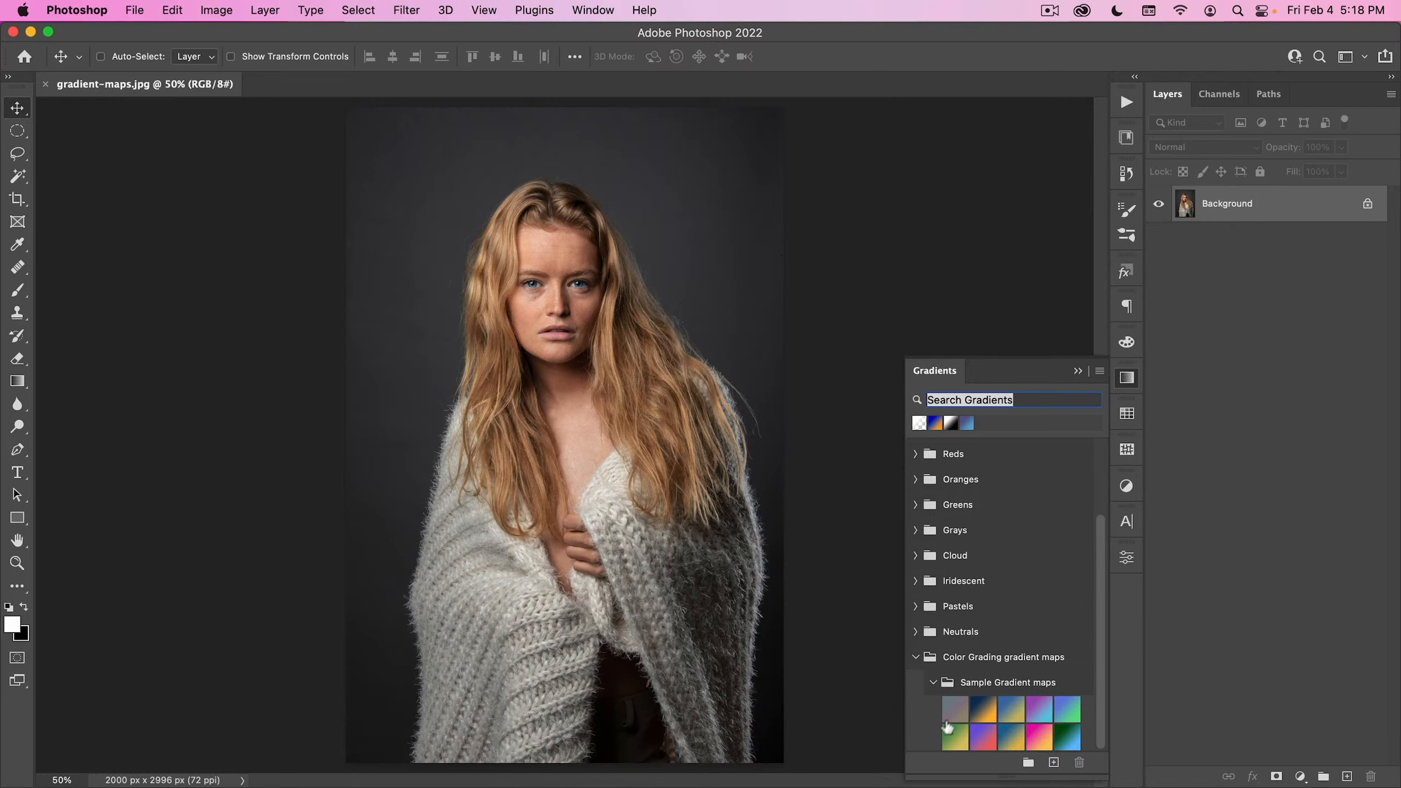
pyautogui.click(1300, 776)
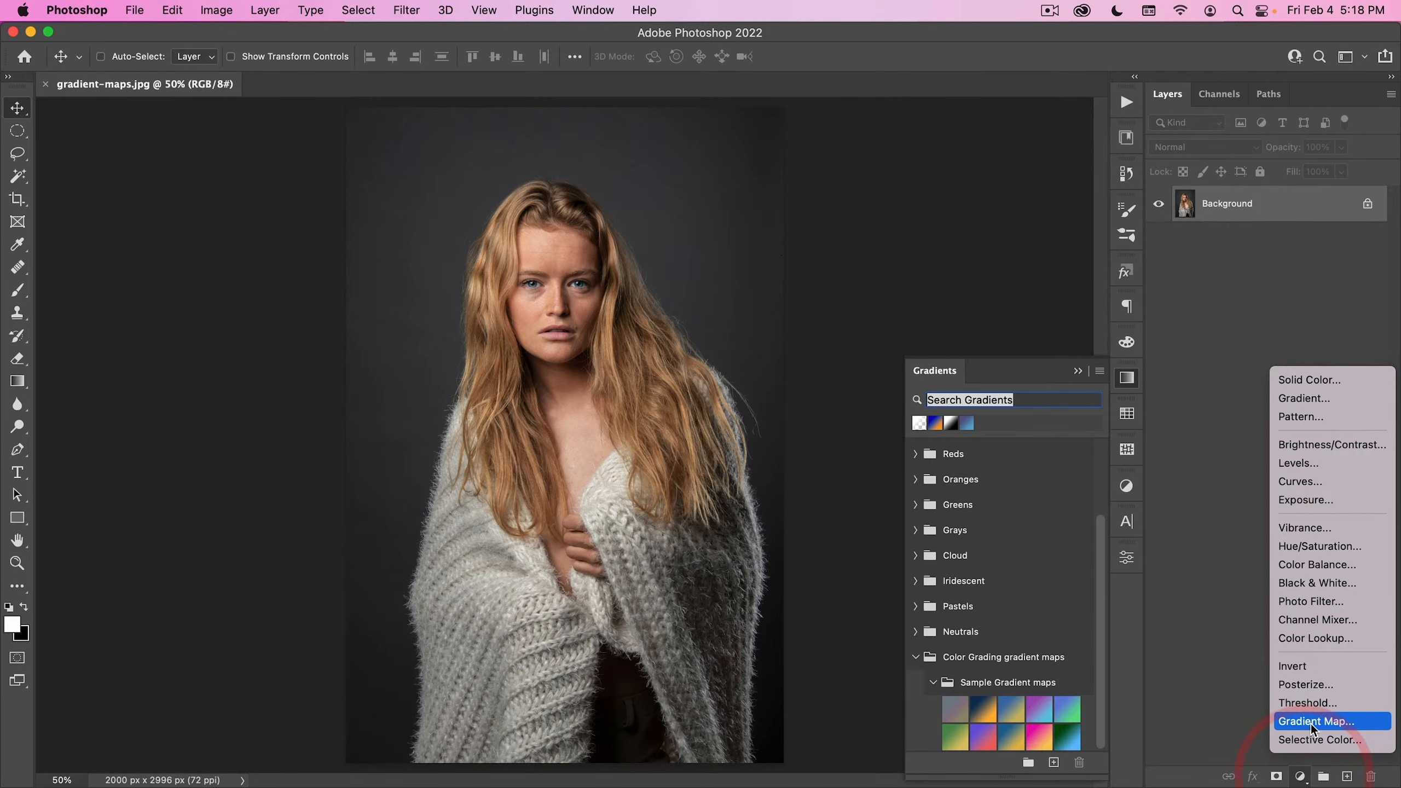
pyautogui.click(1334, 722)
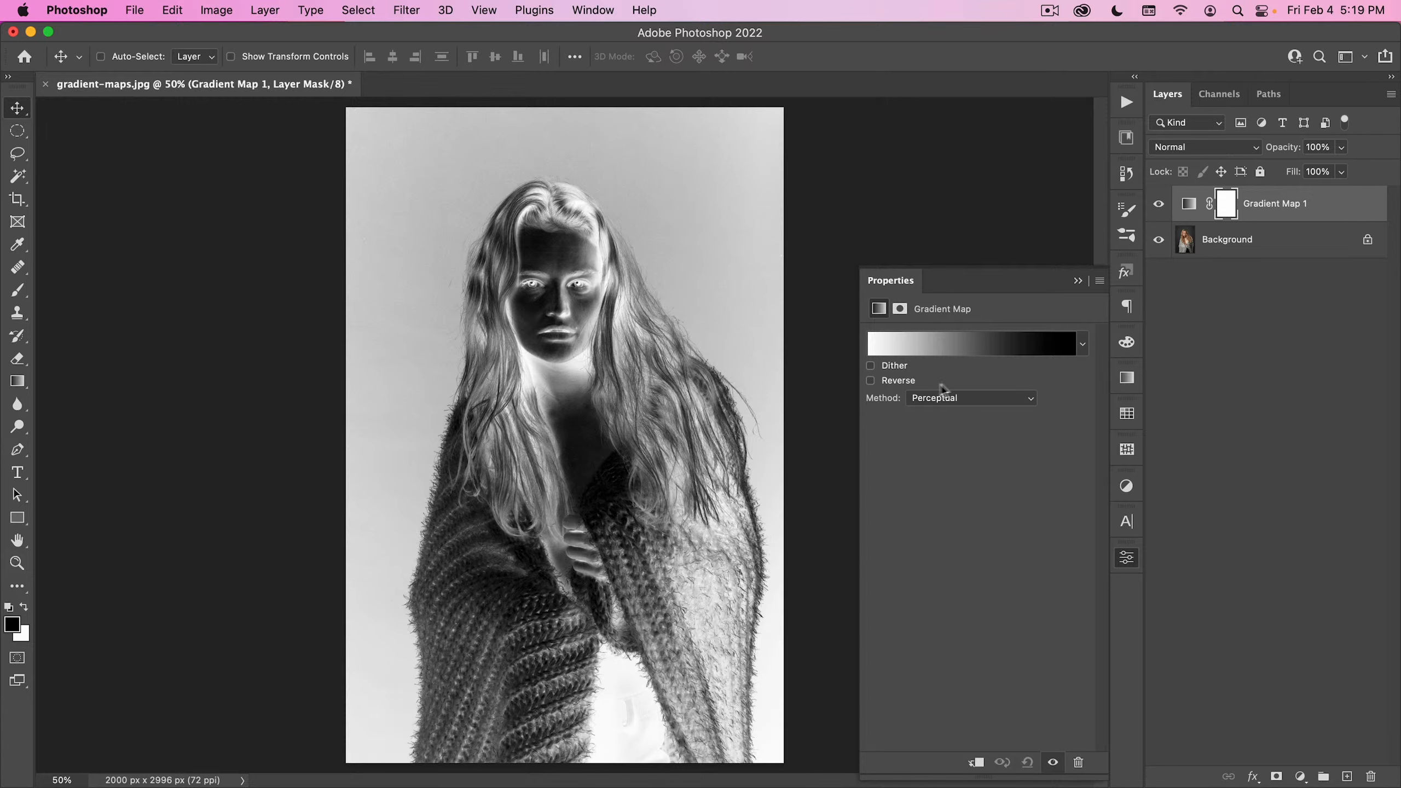
pyautogui.click(906, 381)
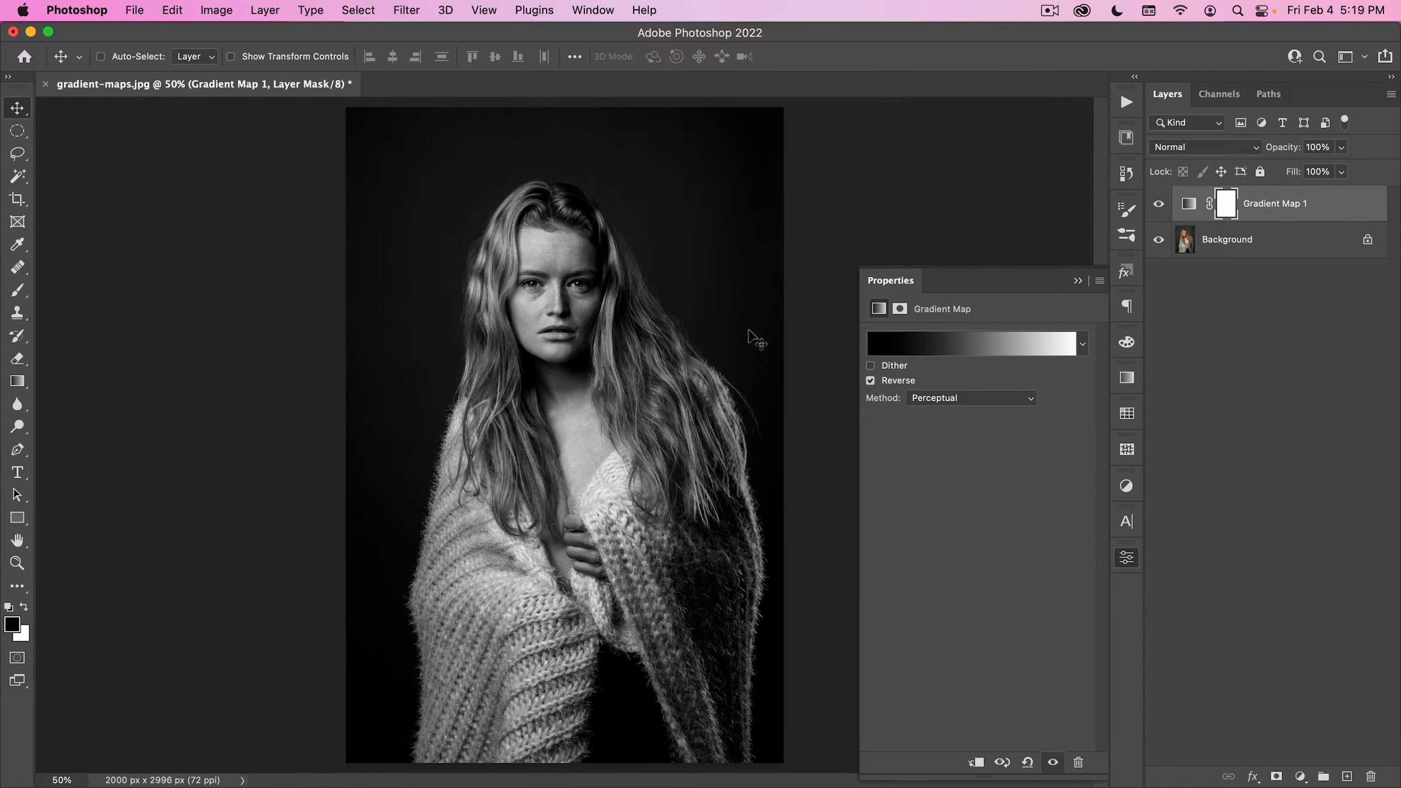
pyautogui.click(870, 381)
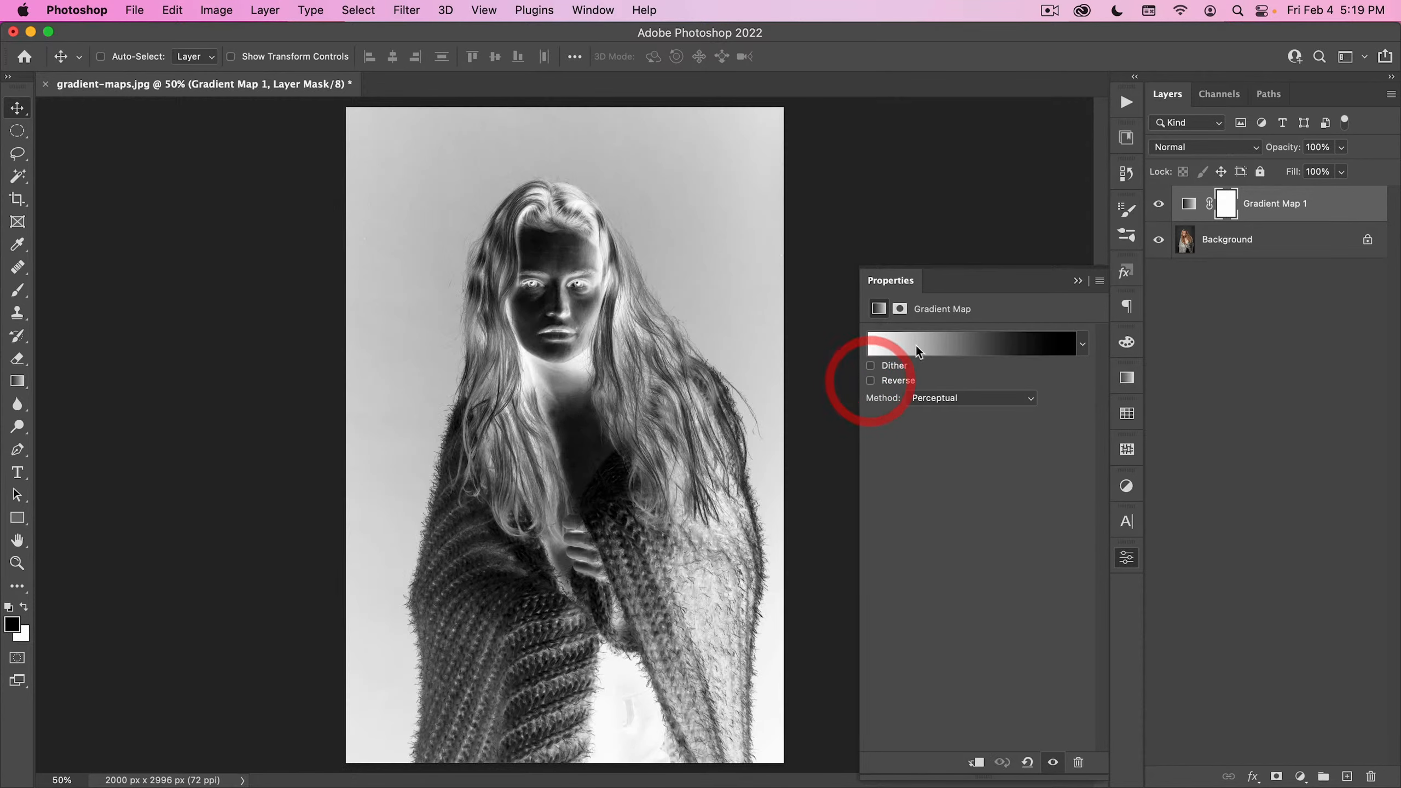
# - Apply the blue to gold preset from the Sample Gradient maps group to the gradient map and put its properties away
pyautogui.click(932, 345)
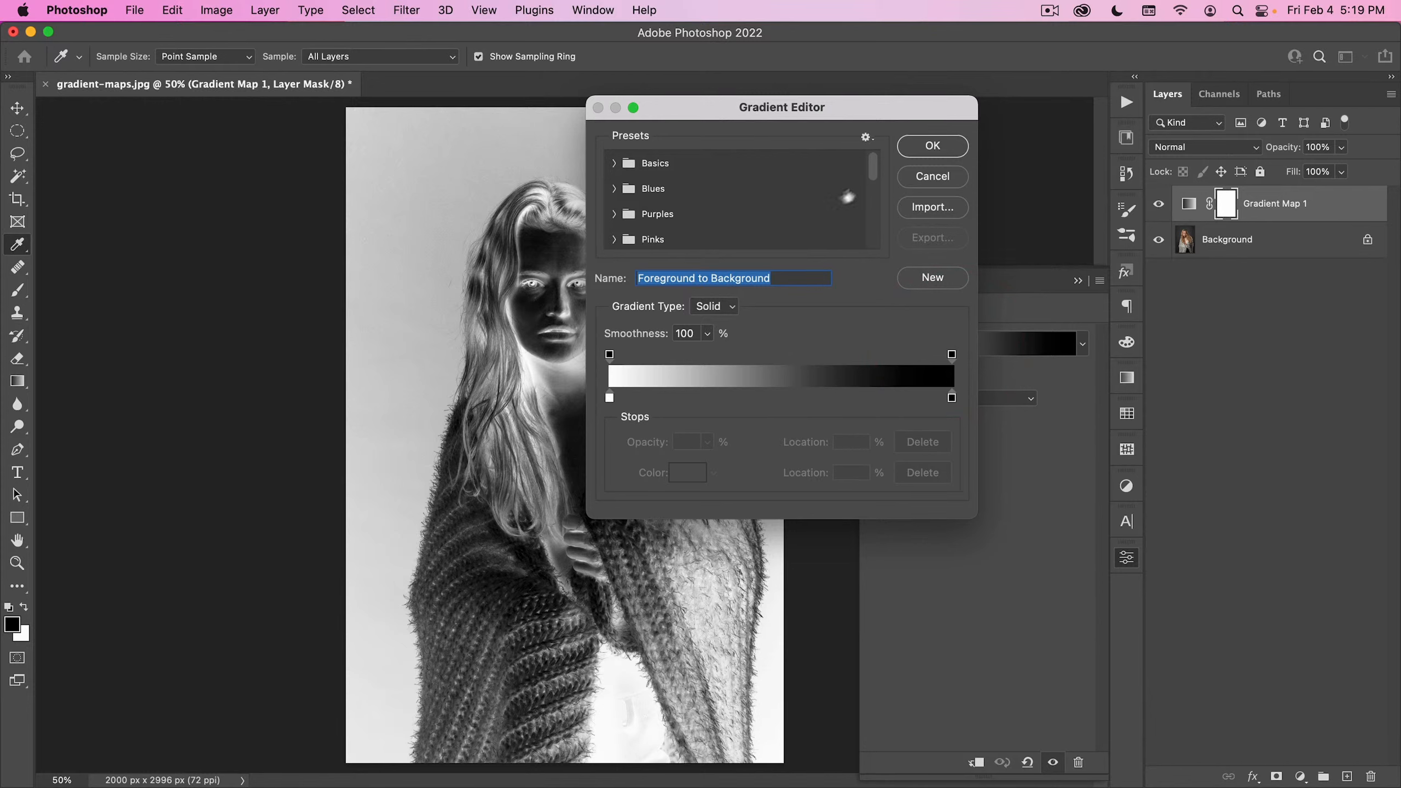
pyautogui.scroll(-5, 846, 197)
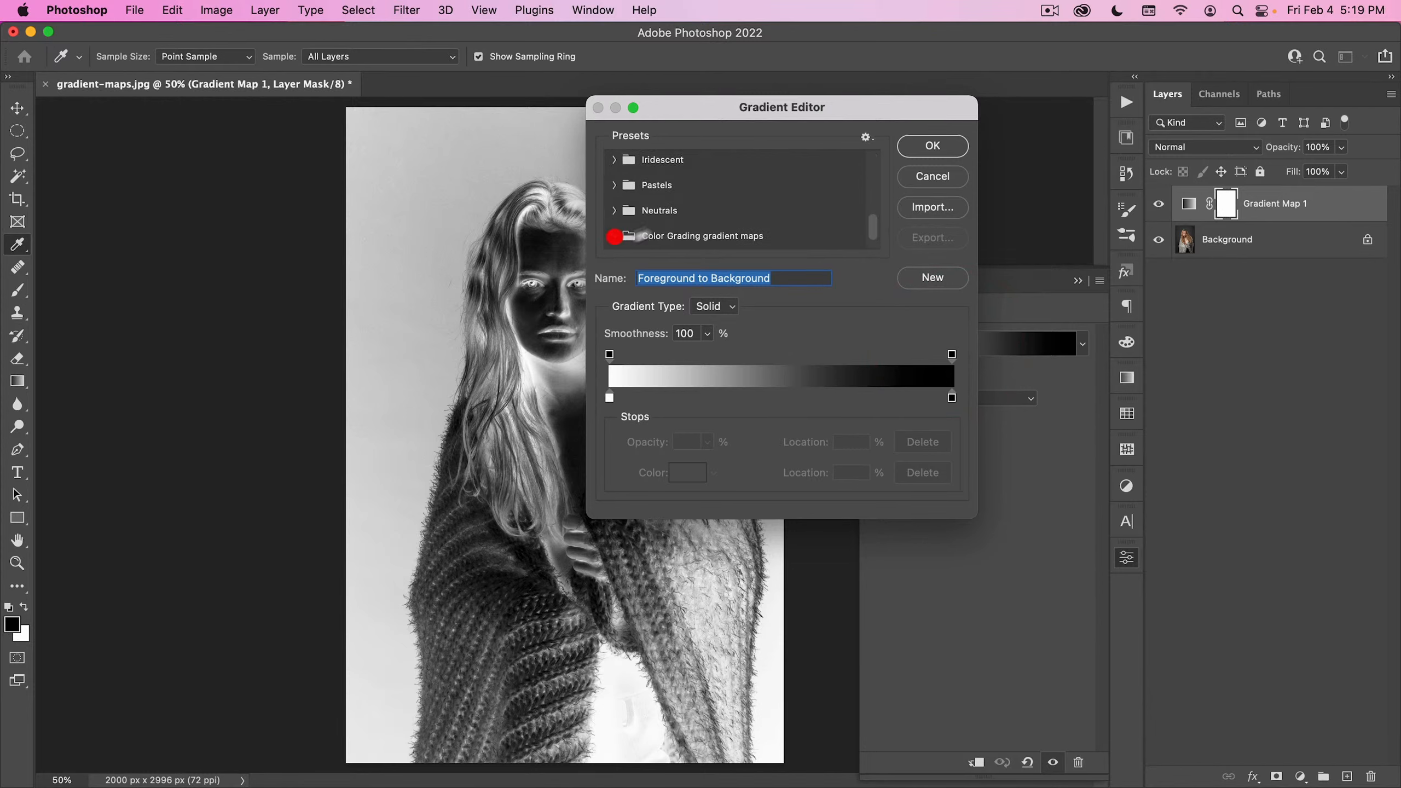
pyautogui.click(614, 236)
pyautogui.click(630, 235)
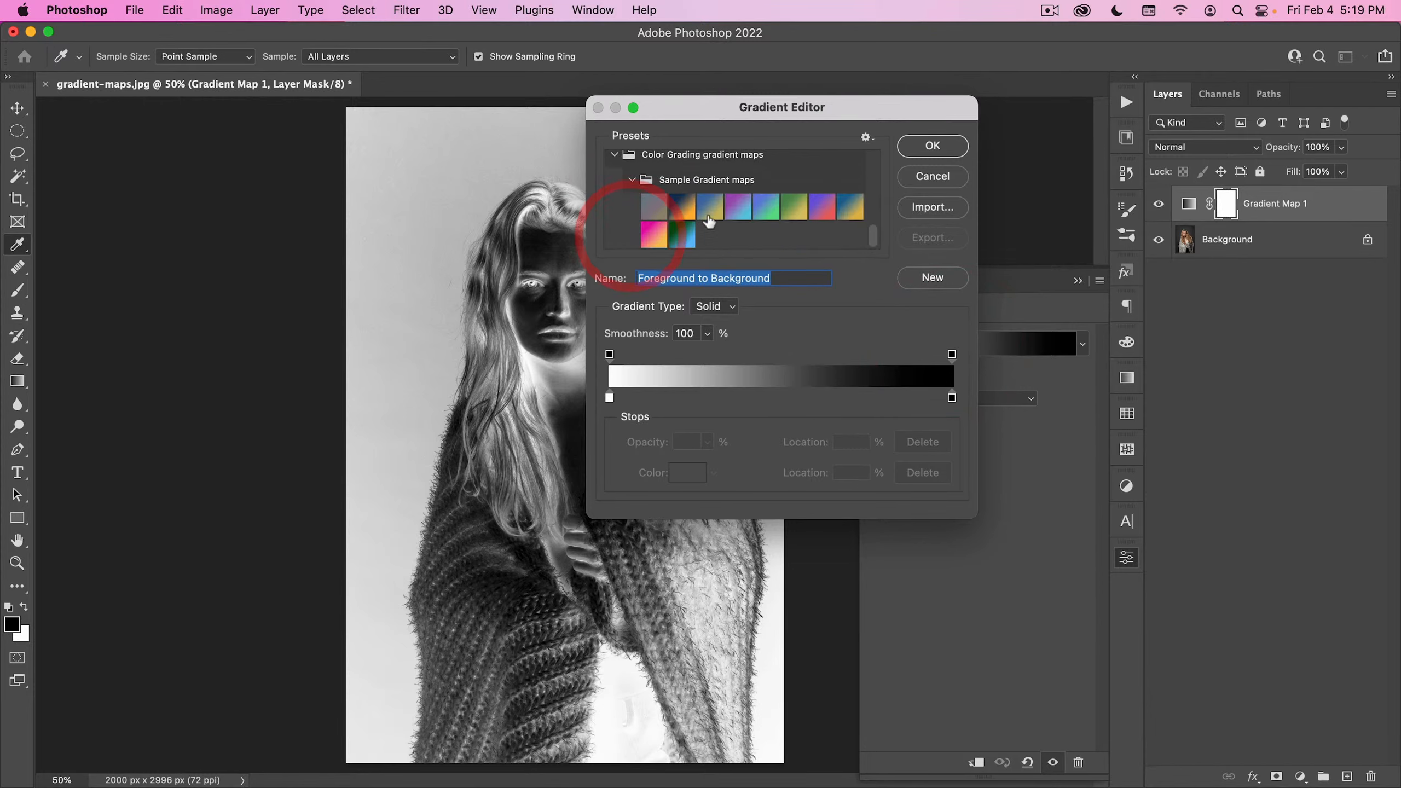
pyautogui.click(679, 212)
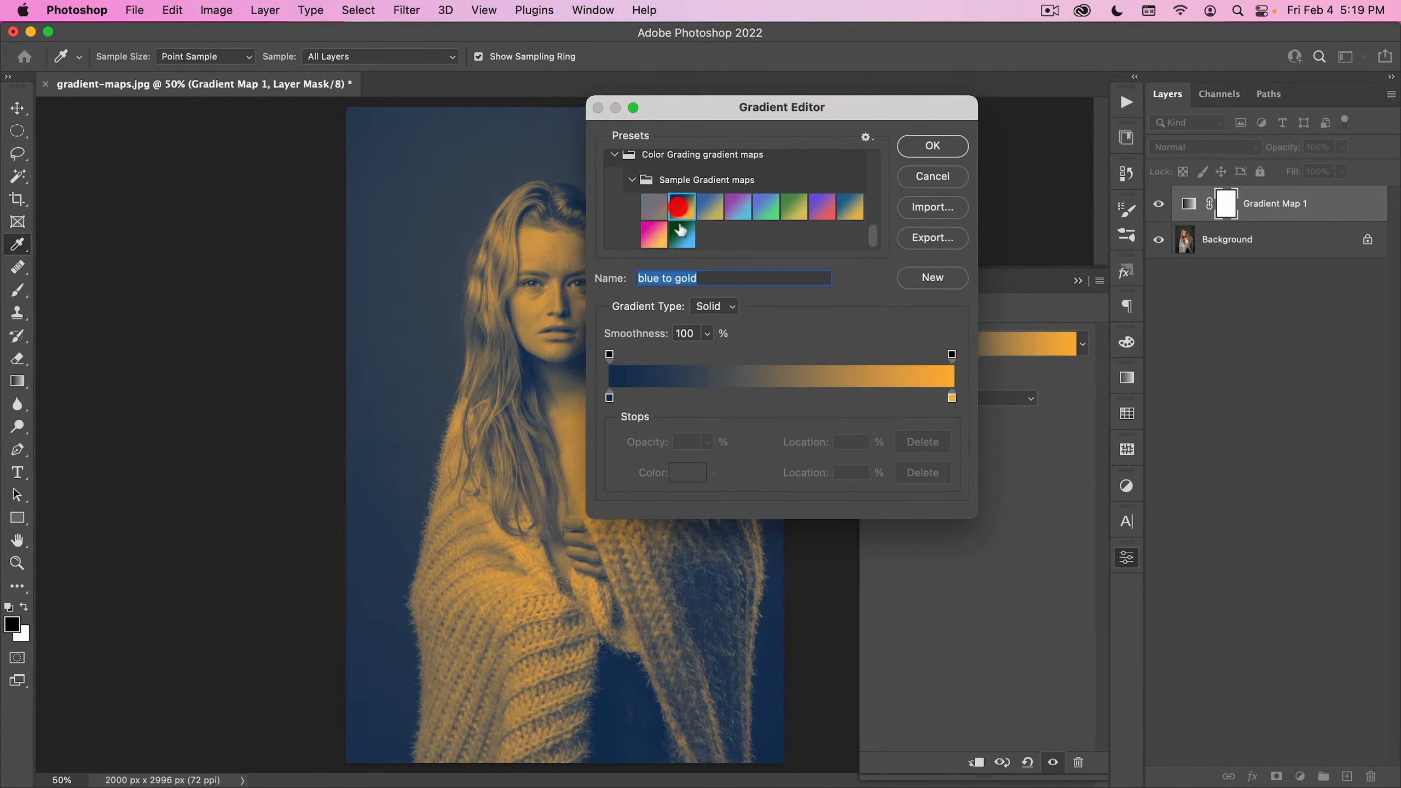
pyautogui.click(923, 148)
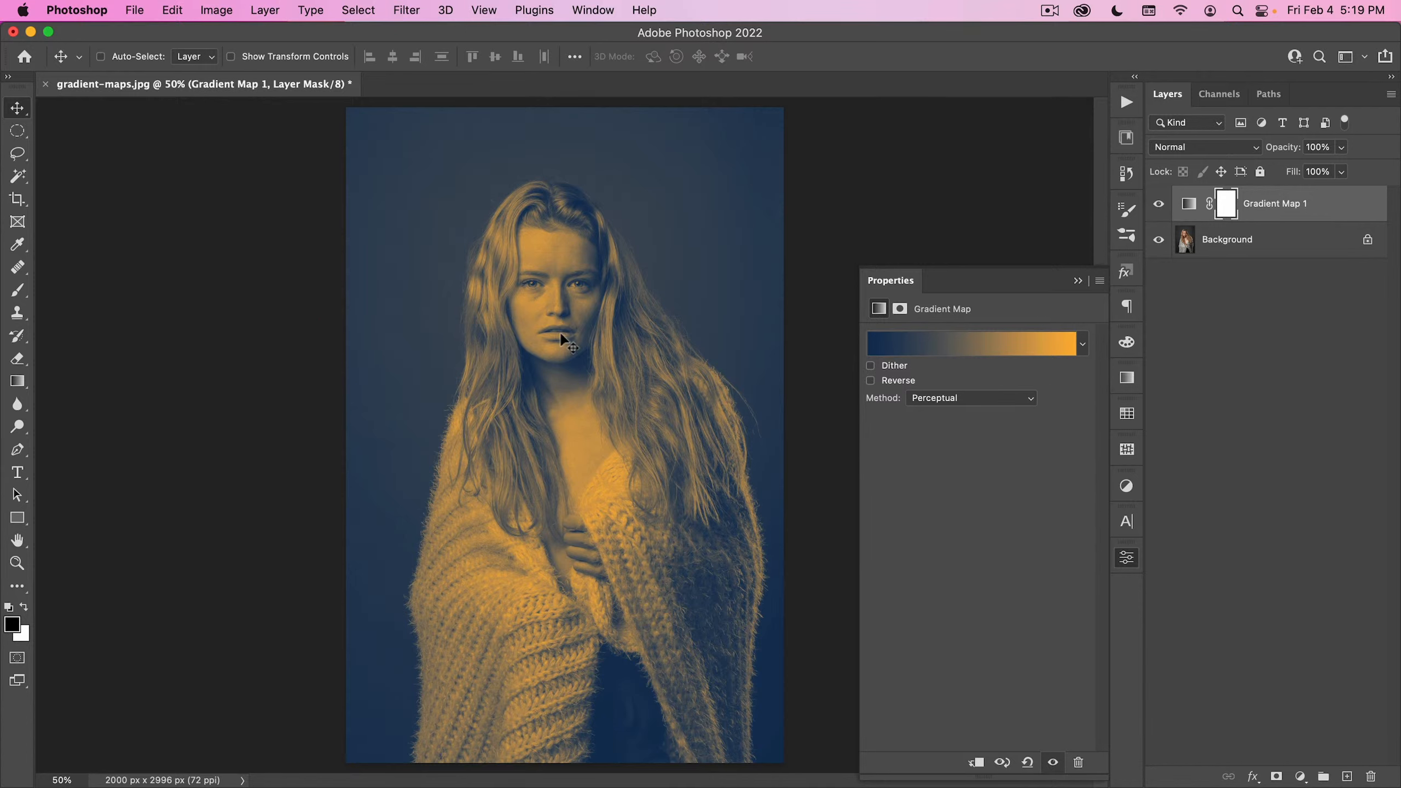
pyautogui.click(1126, 556)
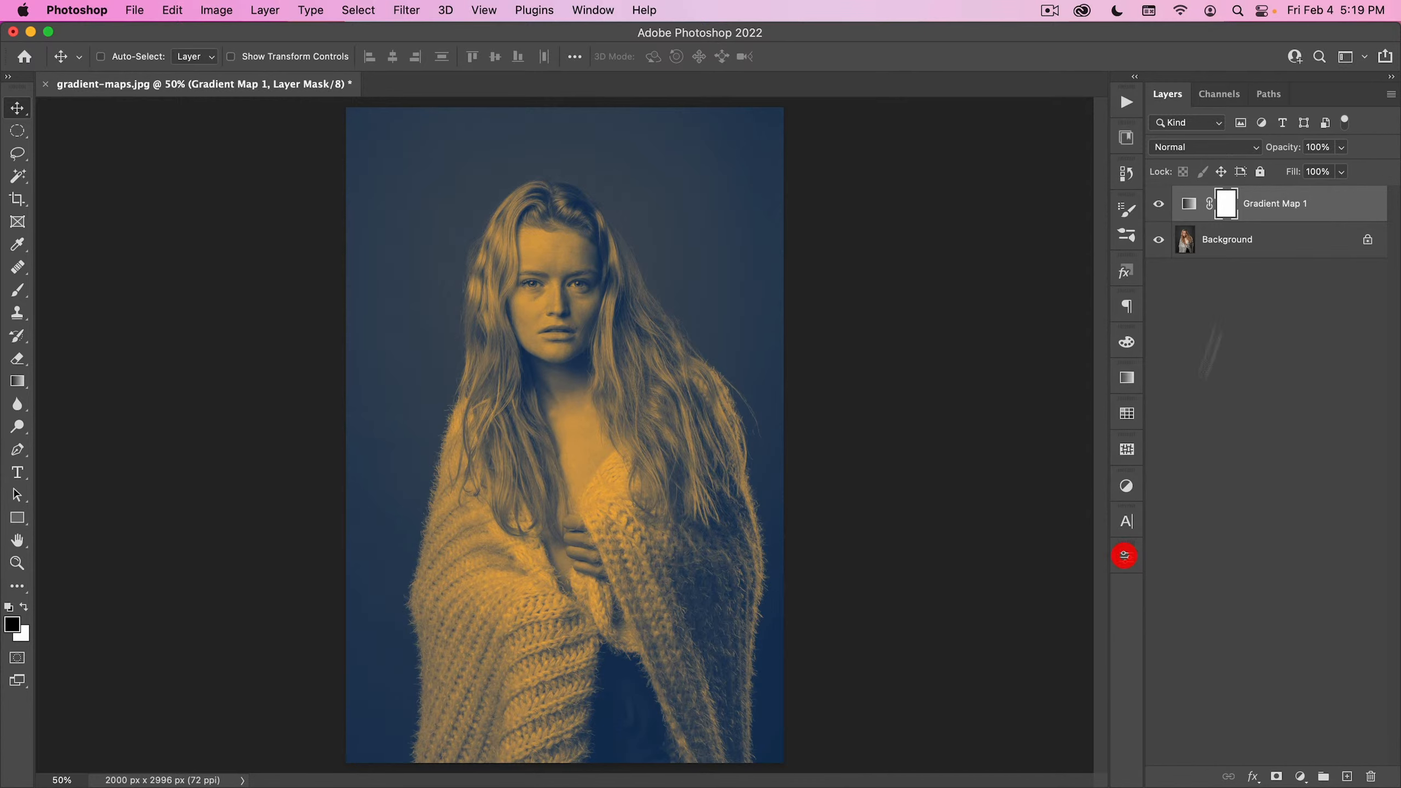
# - Set the Gradient Map 1 layer's blend mode to Soft Light and compare the portrait with and without it
pyautogui.click(1185, 145)
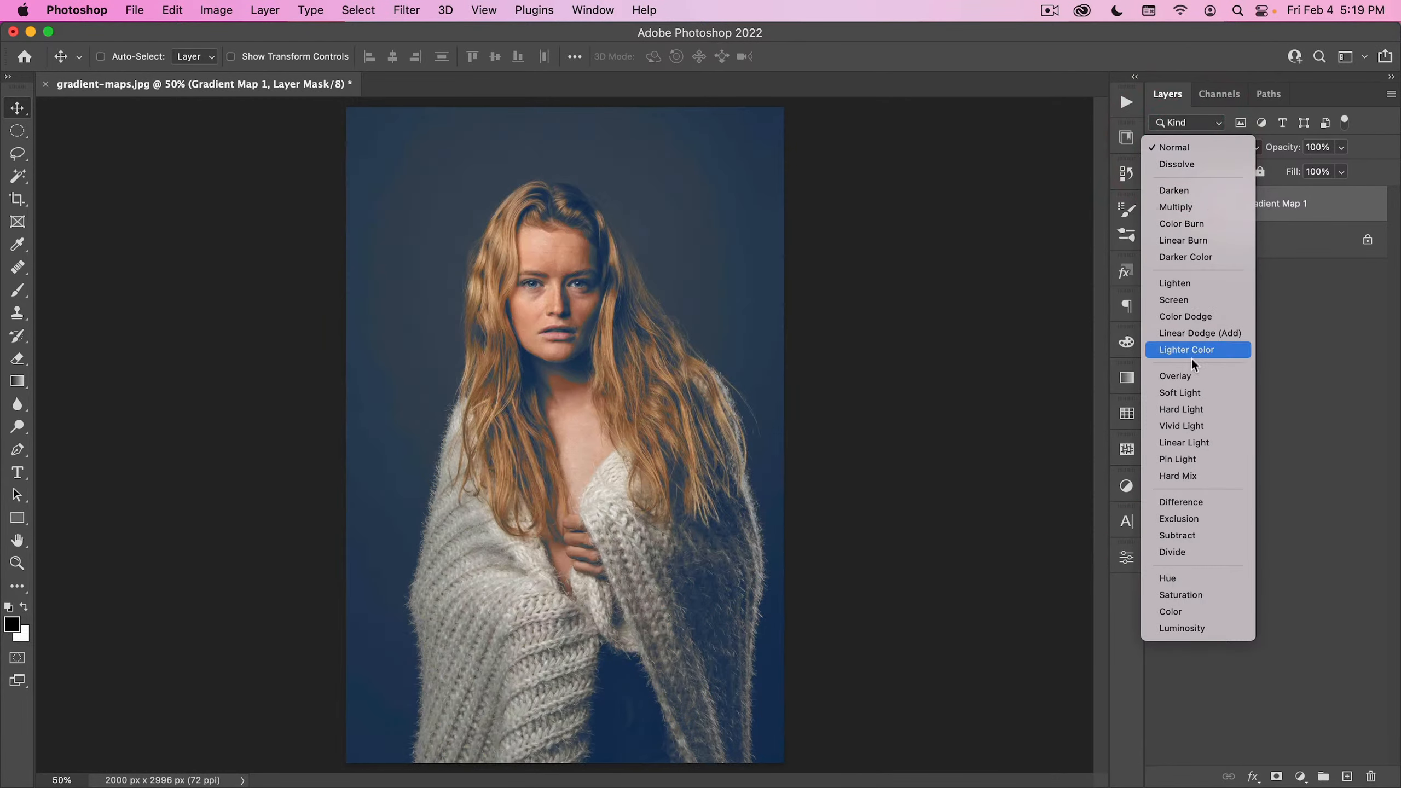
pyautogui.click(1192, 393)
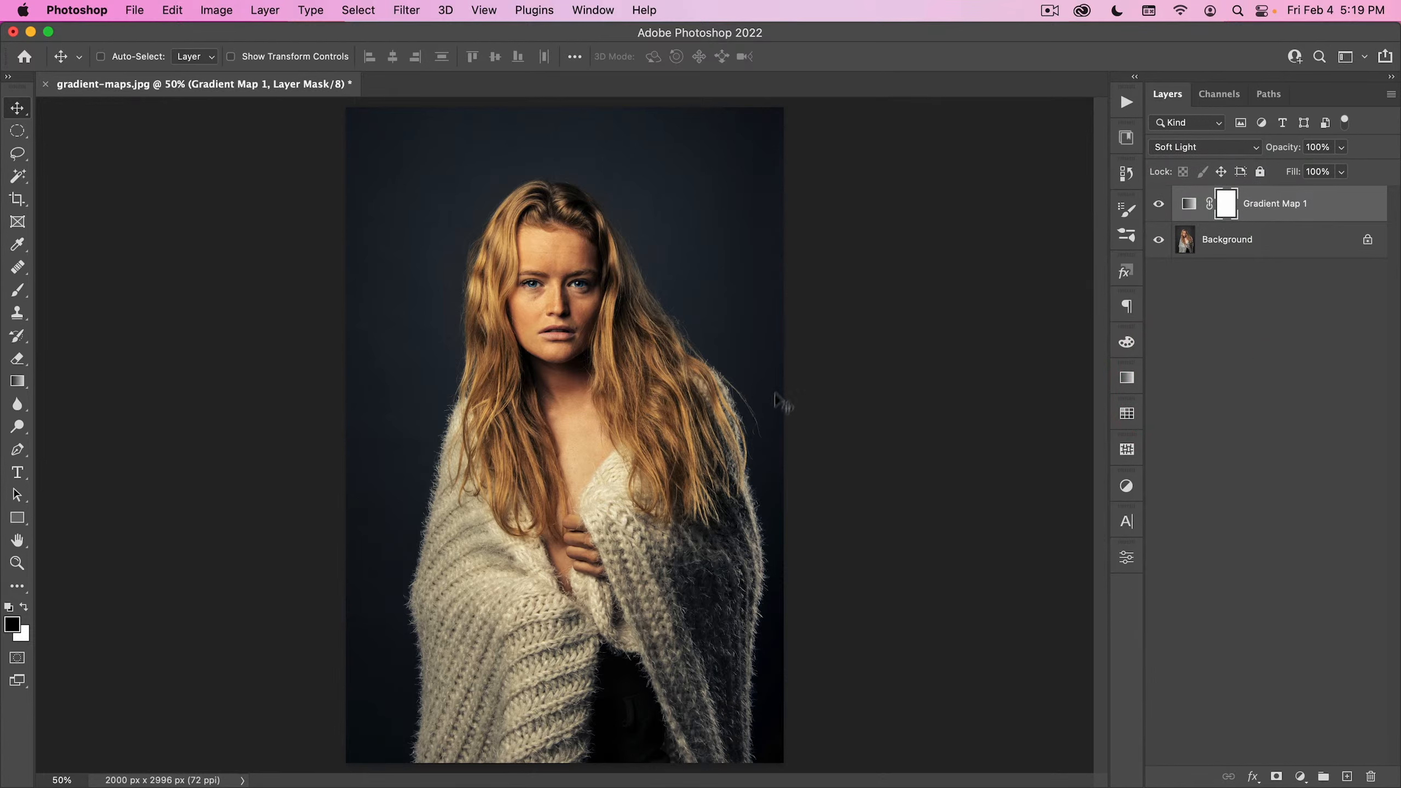
pyautogui.click(1159, 207)
pyautogui.click(1160, 207)
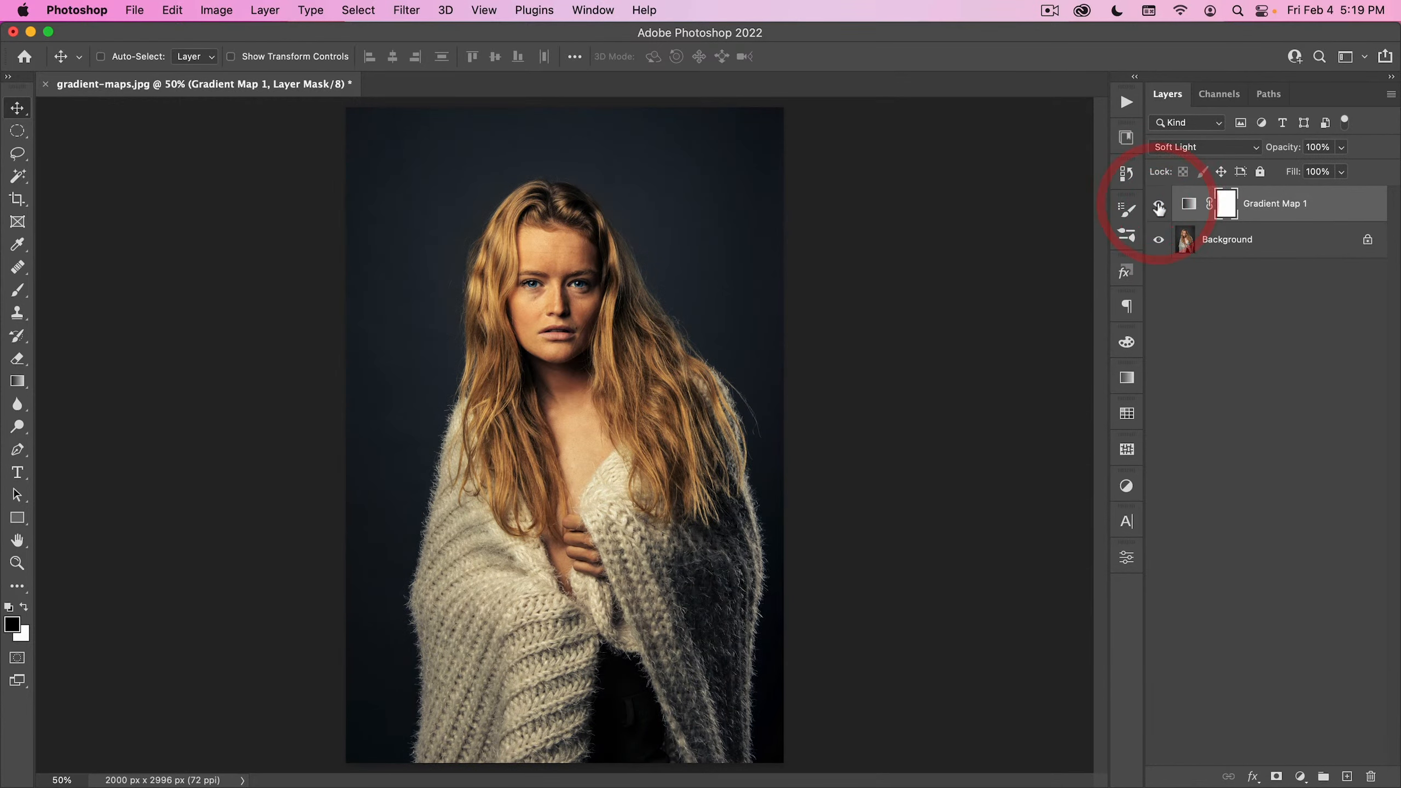
# - Reopen the gradient map's Gradient Editor clear of the portrait and preview the blue yellow 02 preset from Sample Gradient maps
pyautogui.doubleClick(1189, 205)
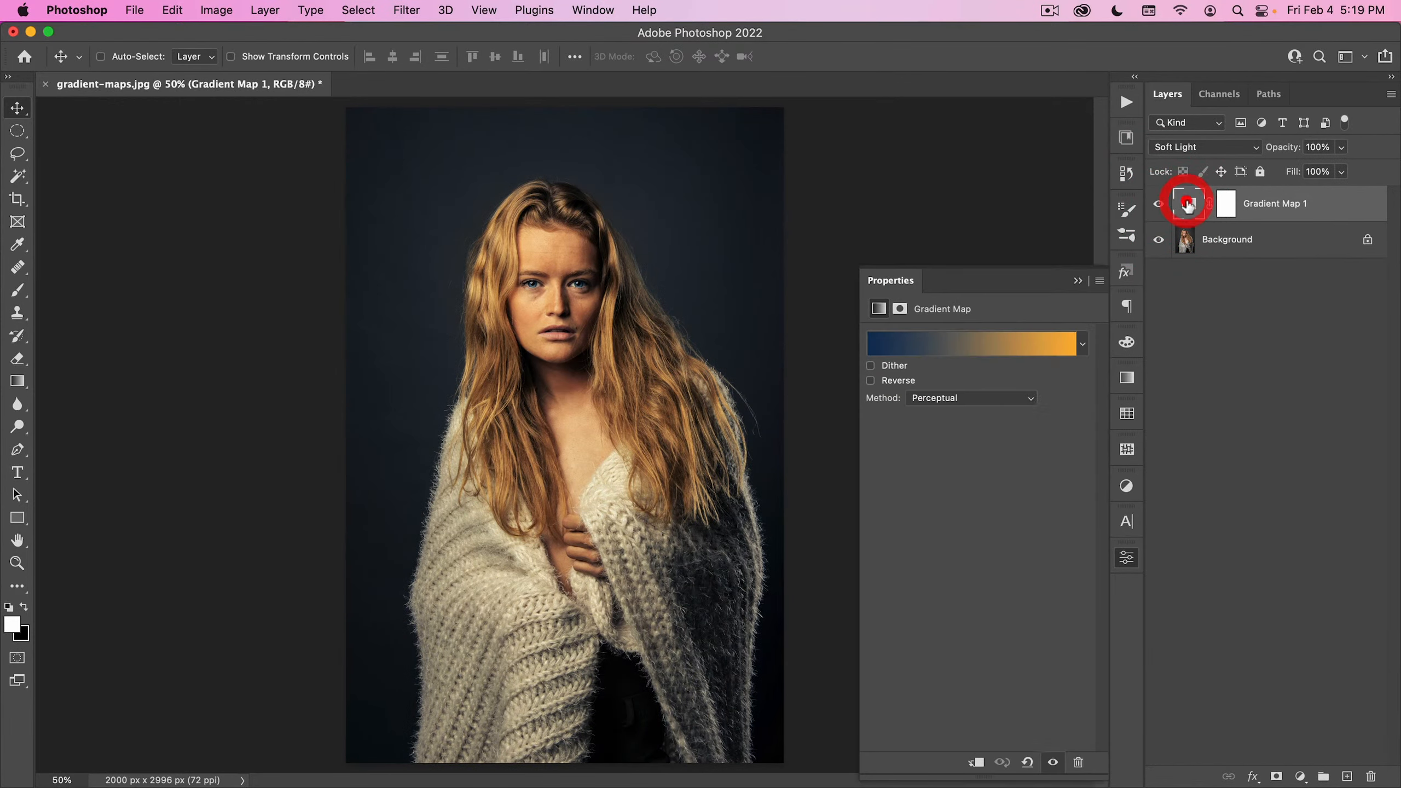
pyautogui.click(1058, 344)
pyautogui.moveTo(808, 110); pyautogui.dragTo(1102, 83)
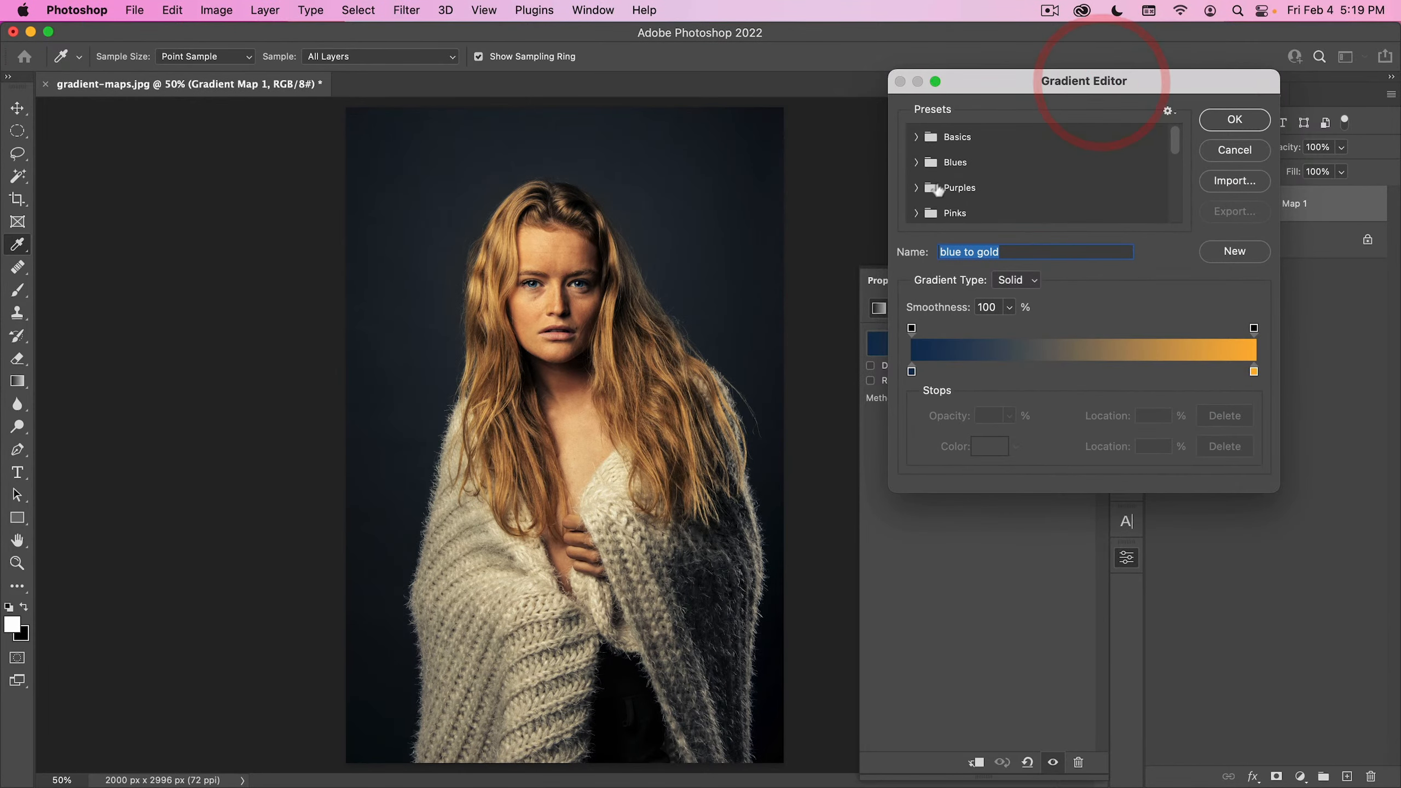
pyautogui.scroll(-5, 938, 193)
pyautogui.click(916, 209)
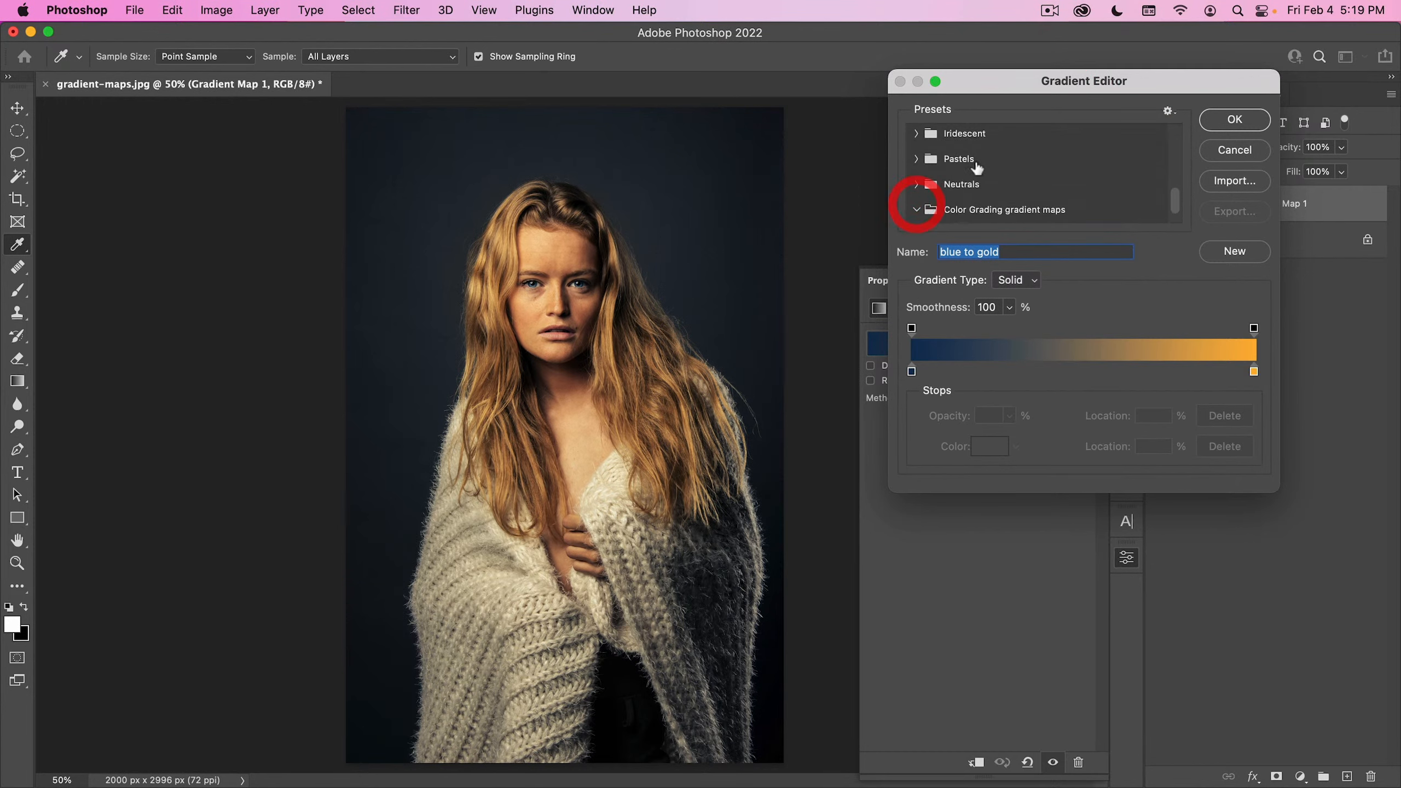
pyautogui.scroll(-1, 979, 174)
pyautogui.click(933, 209)
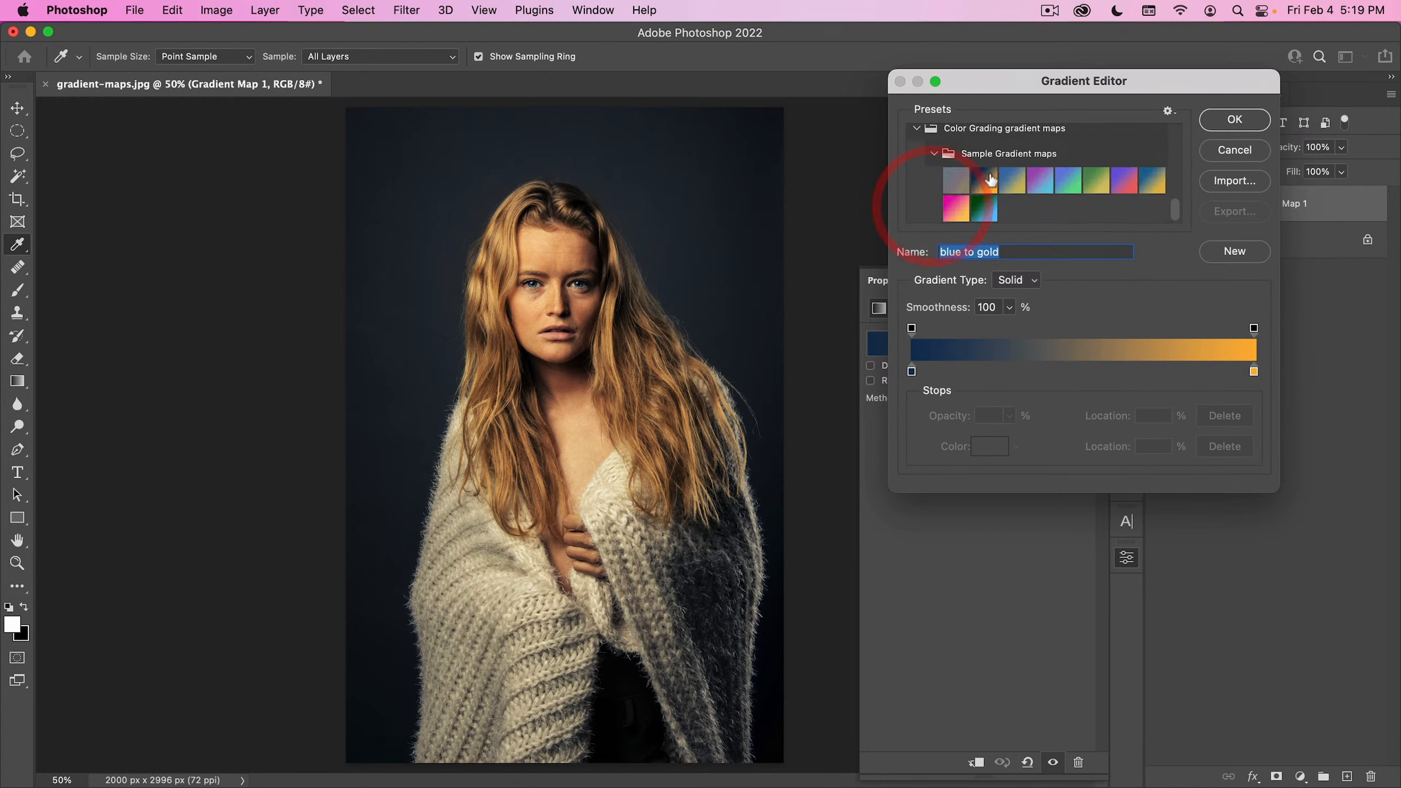
pyautogui.click(1011, 180)
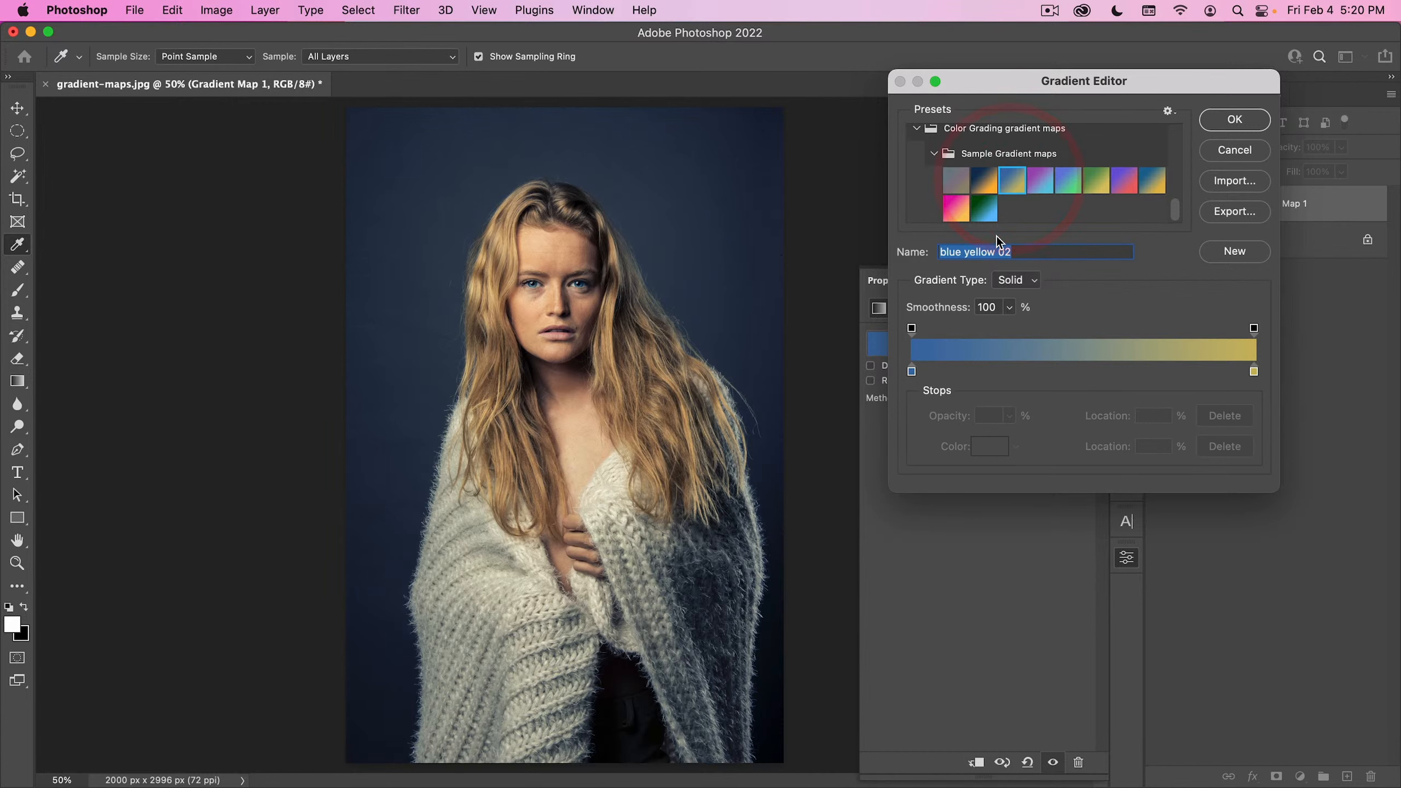
pyautogui.click(977, 183)
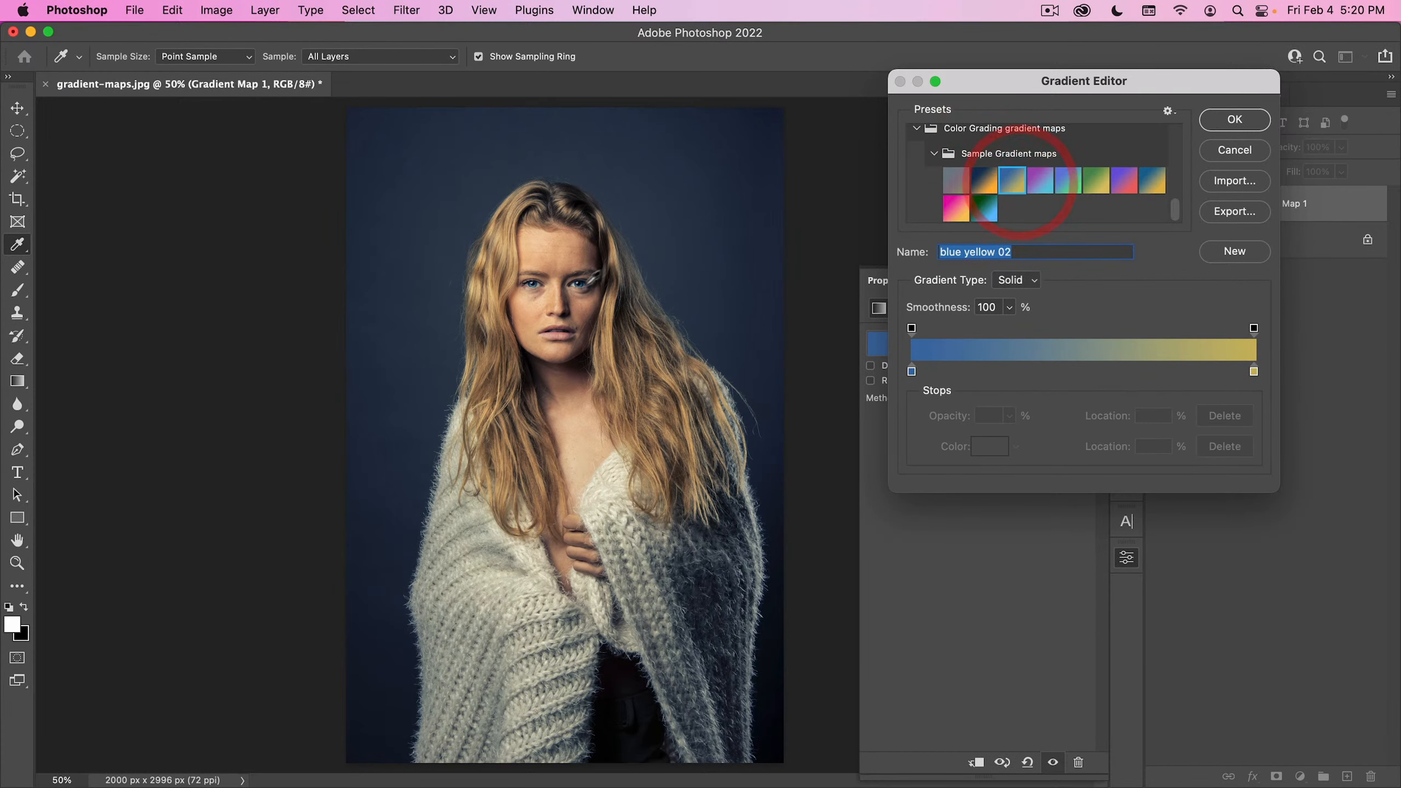
# - Preview the pink cyan, blue aqua, green yellow, purple pink, blue yellow, magenta gold, Custom green-blue and blue to gold presets on the portrait
pyautogui.click(1041, 182)
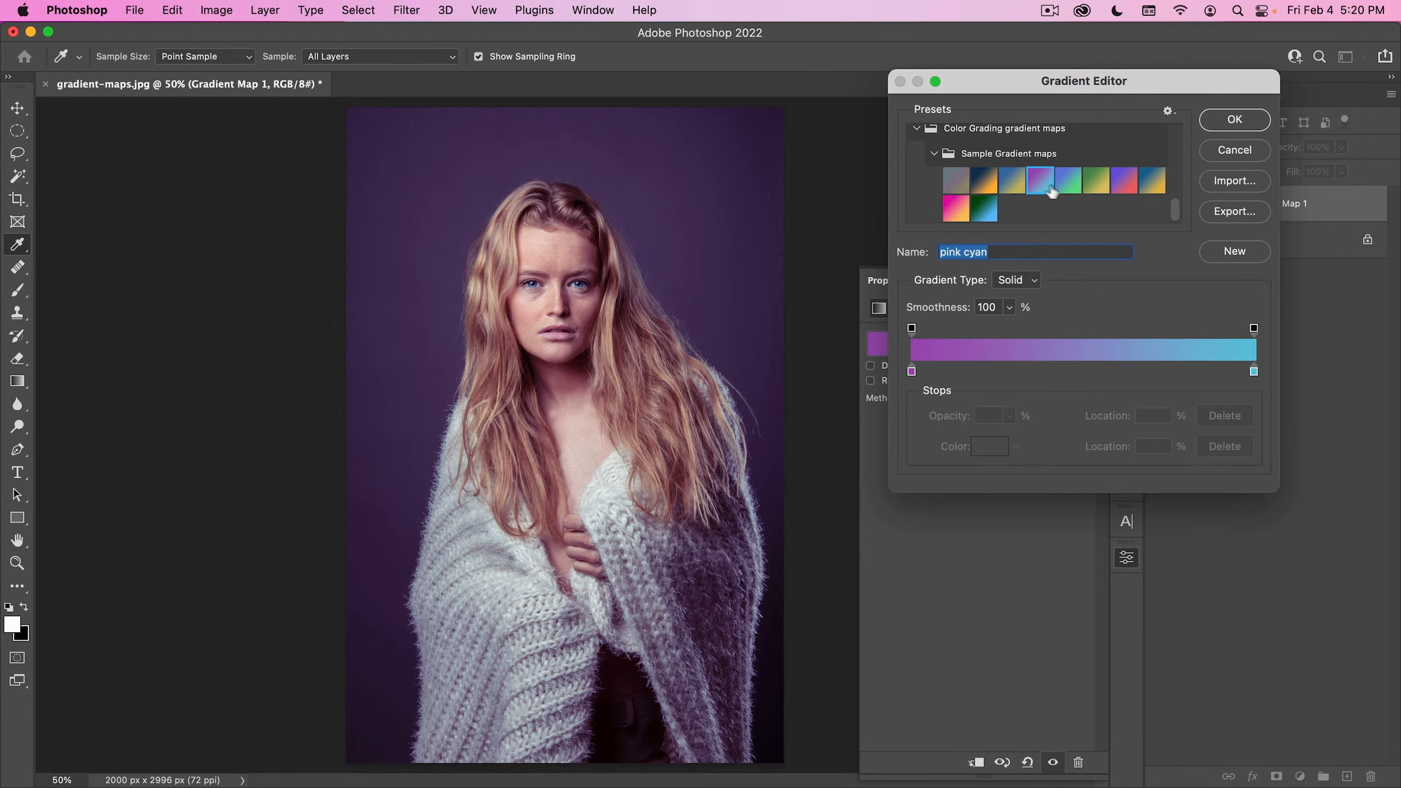
pyautogui.click(1062, 181)
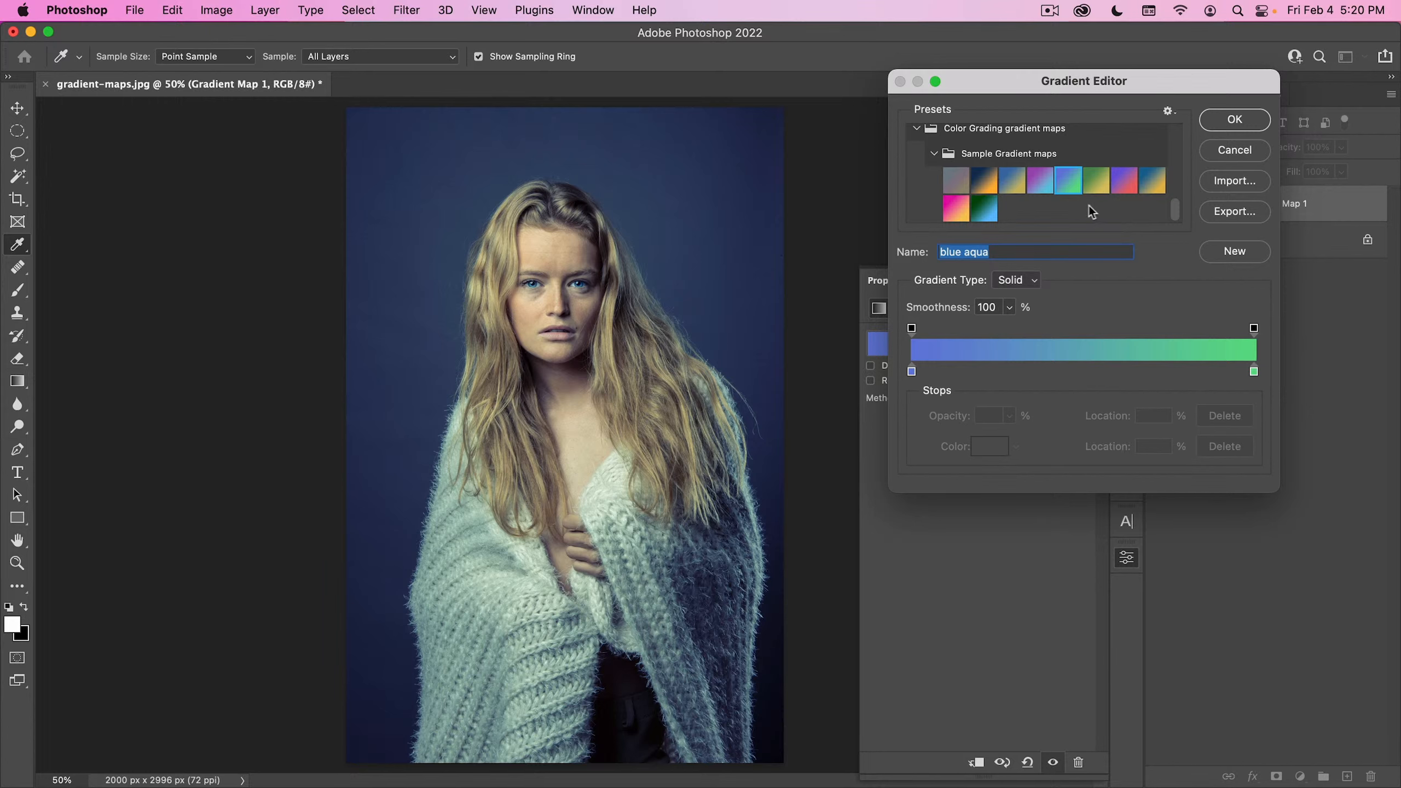
pyautogui.click(1098, 185)
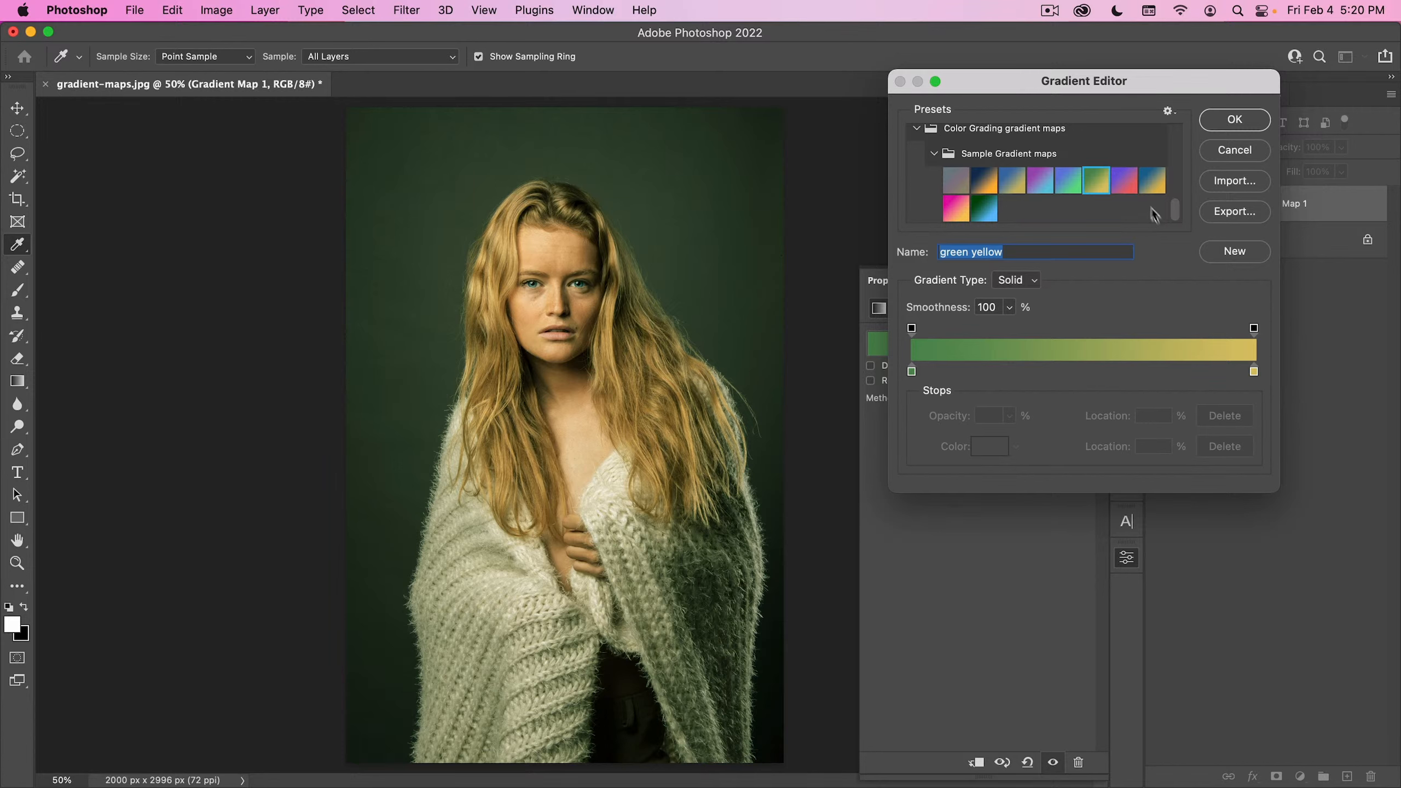
pyautogui.click(1126, 182)
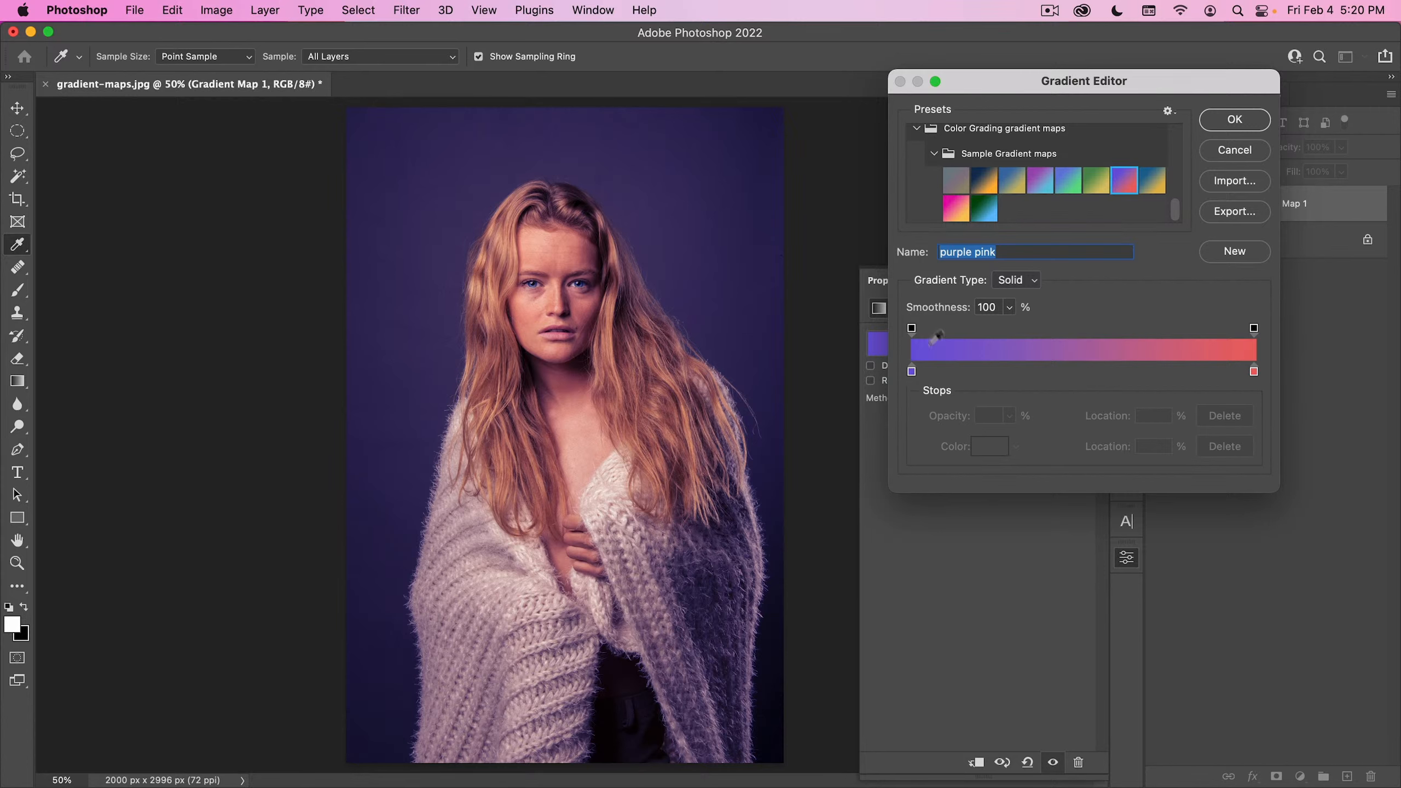
pyautogui.click(1152, 182)
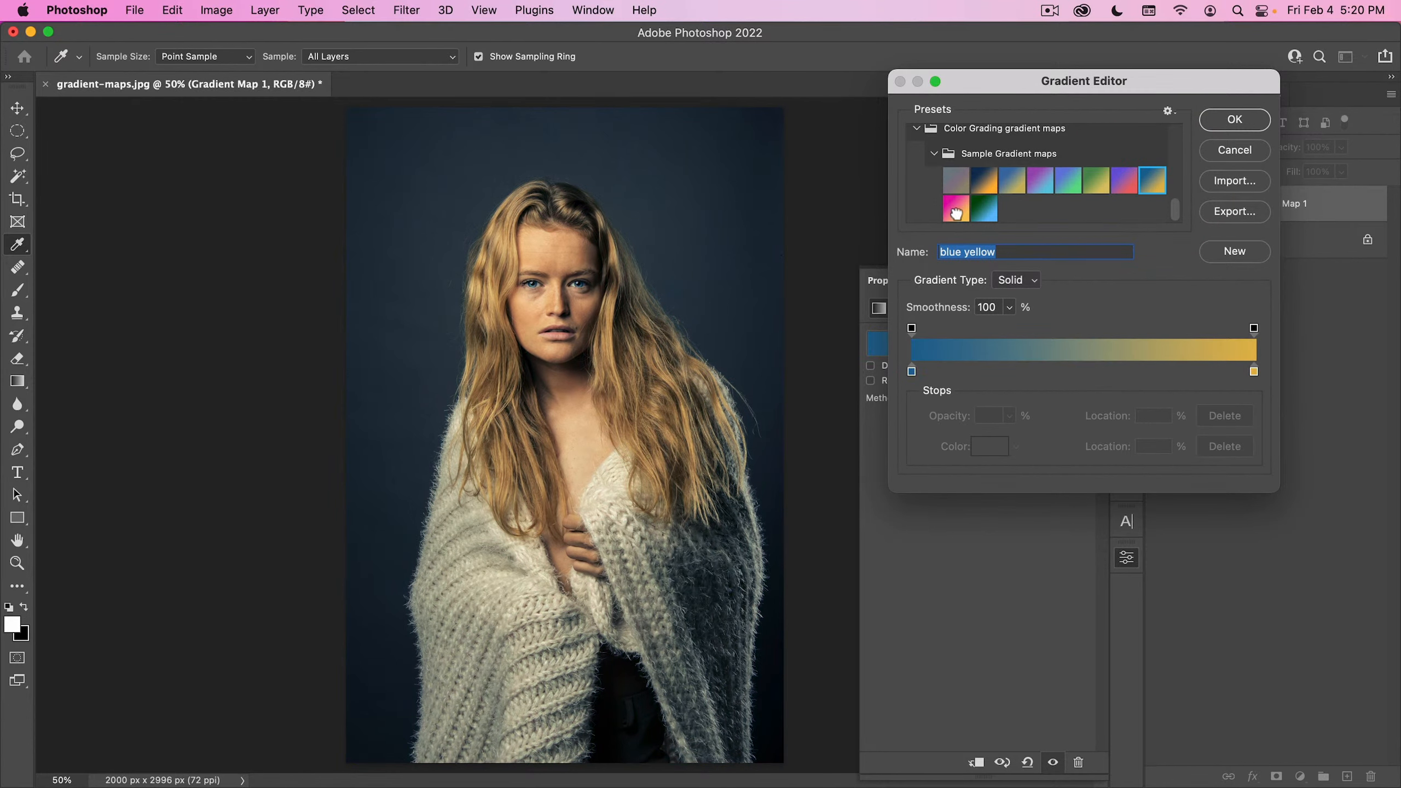
pyautogui.click(956, 209)
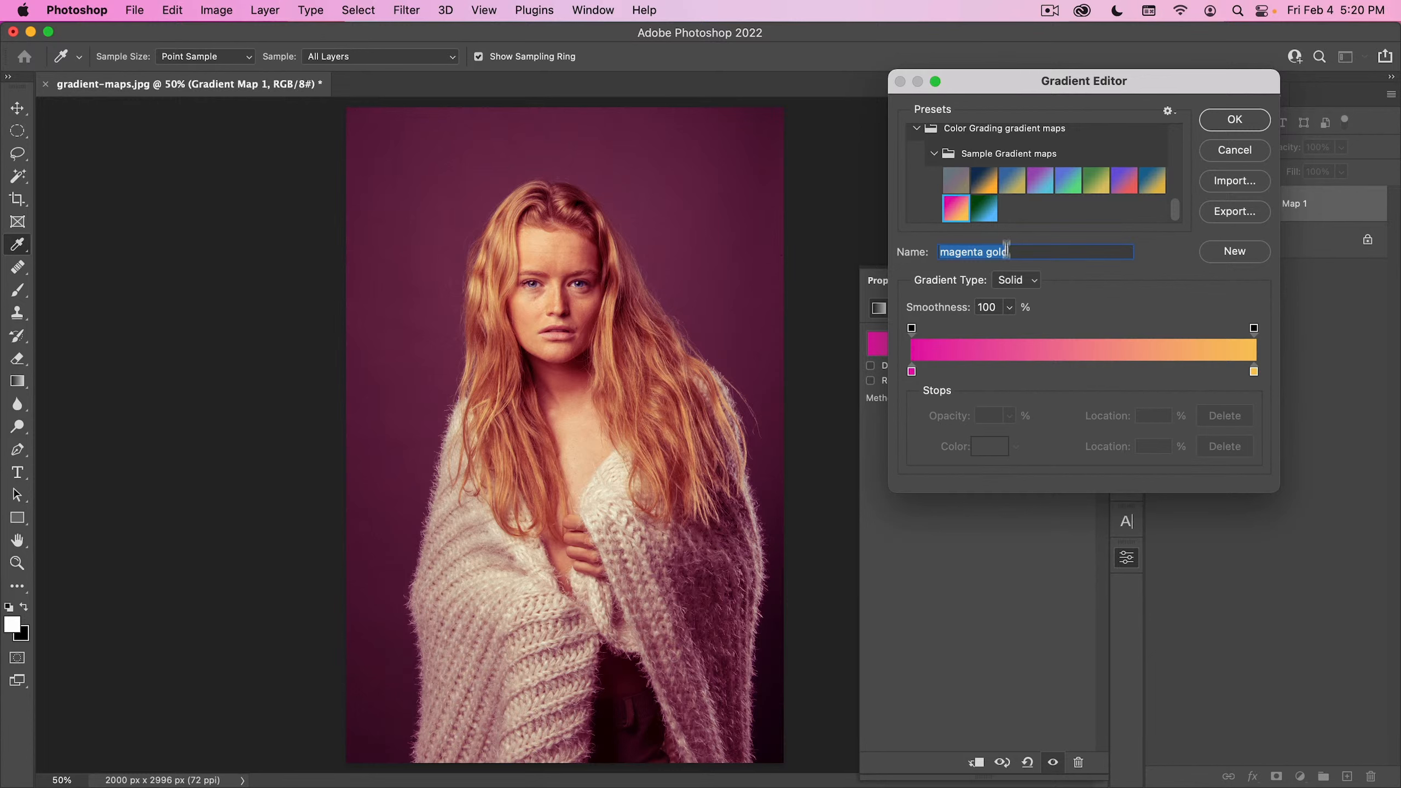
pyautogui.click(985, 208)
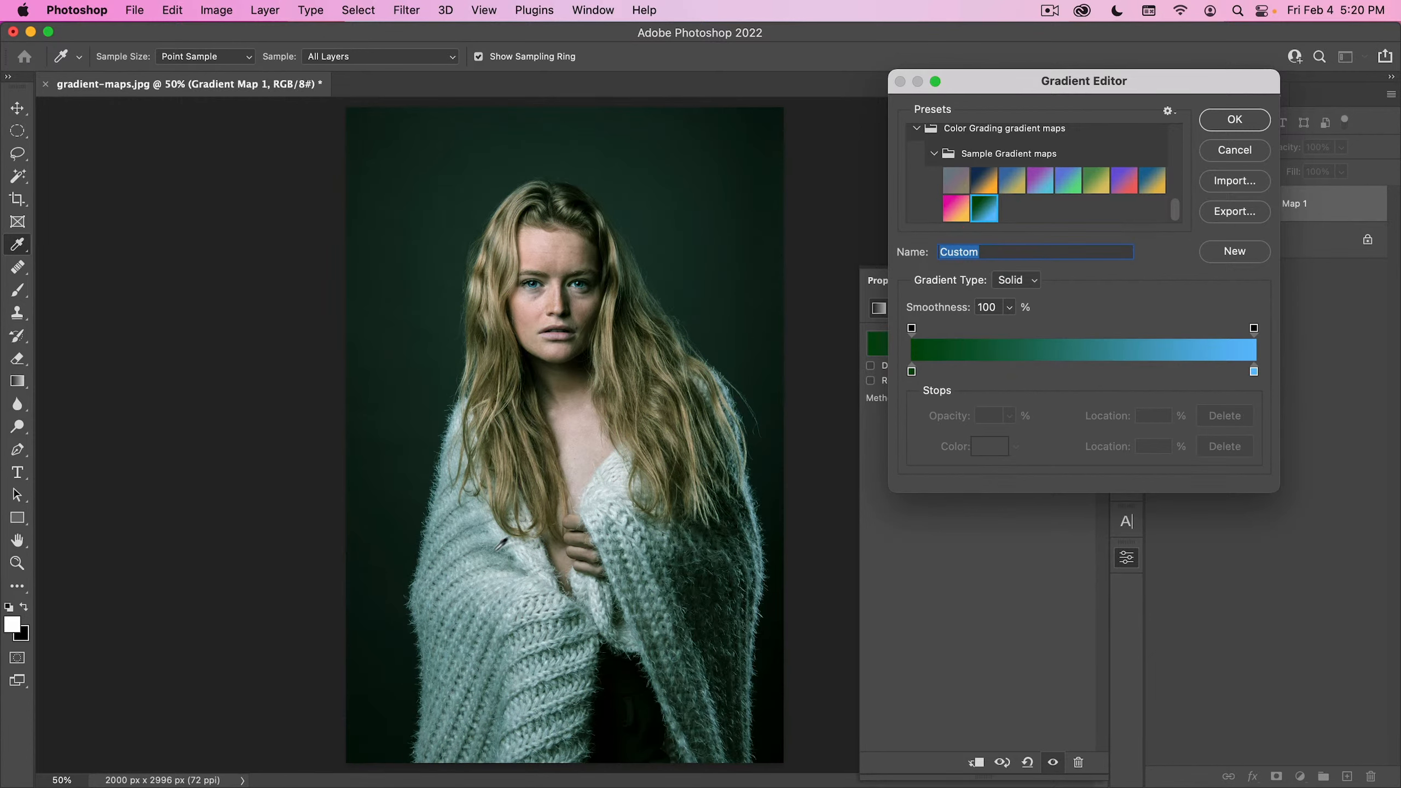
pyautogui.click(984, 182)
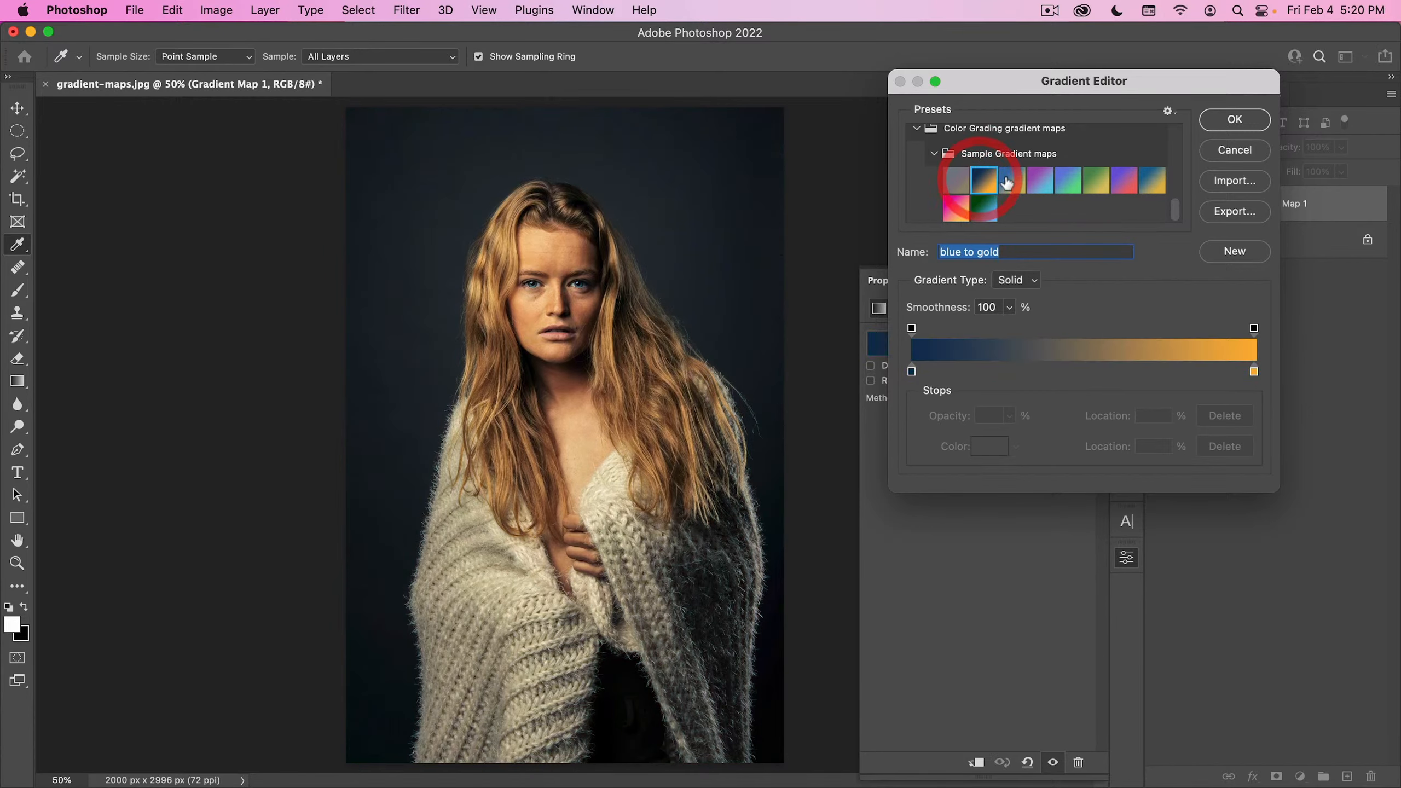
# - Load the super subtle preset and try several saturated blues for the color stop at location 0%
pyautogui.click(956, 186)
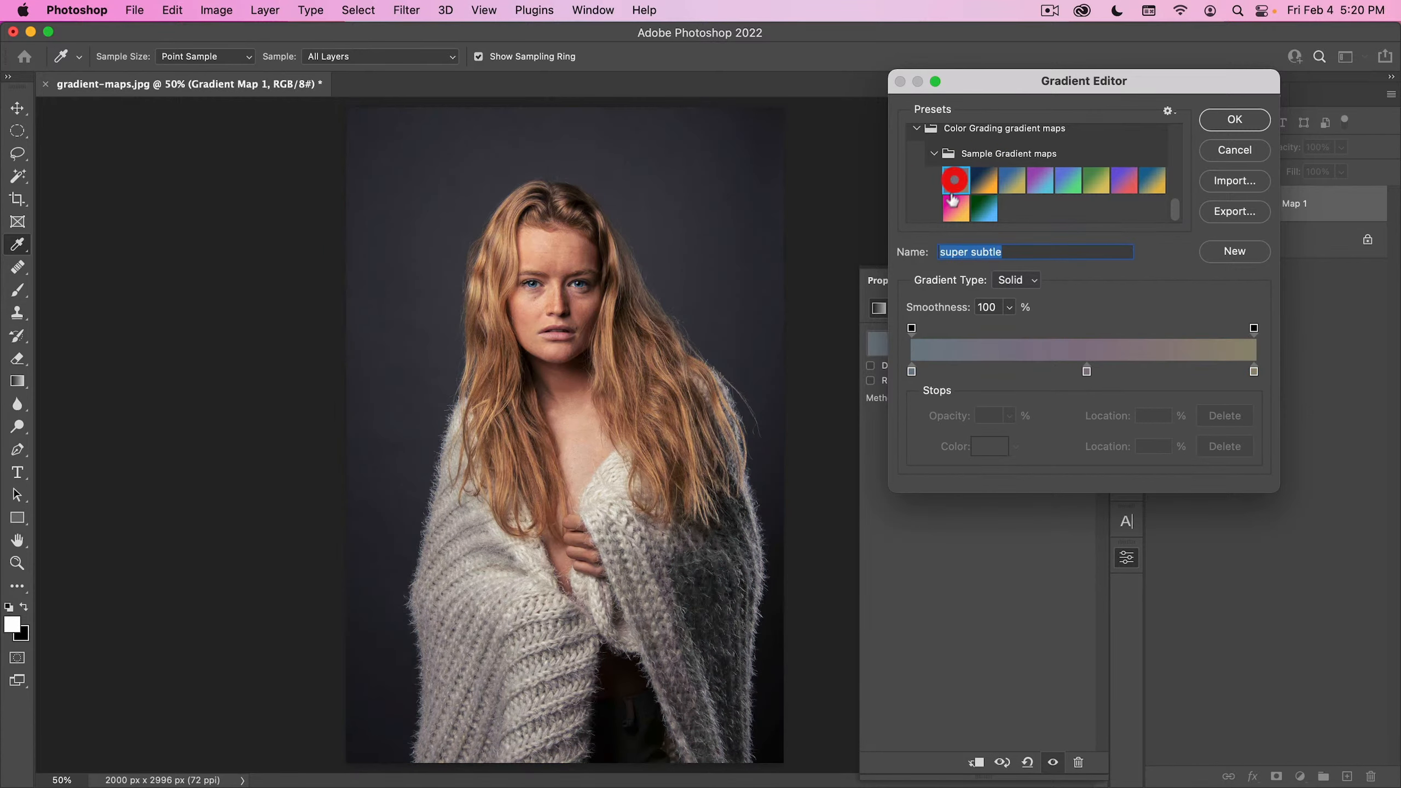
pyautogui.click(912, 371)
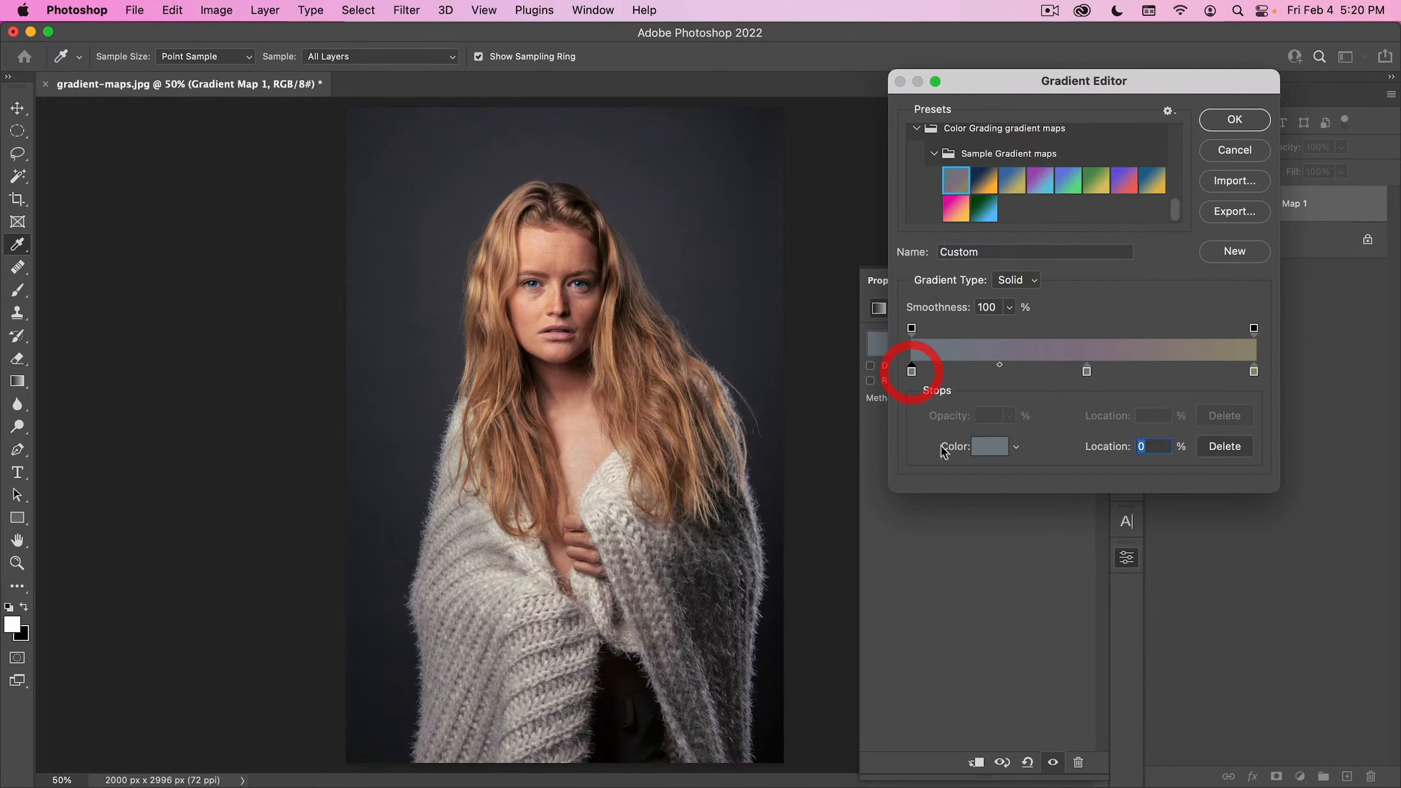
pyautogui.click(988, 446)
pyautogui.moveTo(855, 363); pyautogui.dragTo(896, 357)
pyautogui.click(932, 333)
pyautogui.click(948, 325)
pyautogui.click(935, 269)
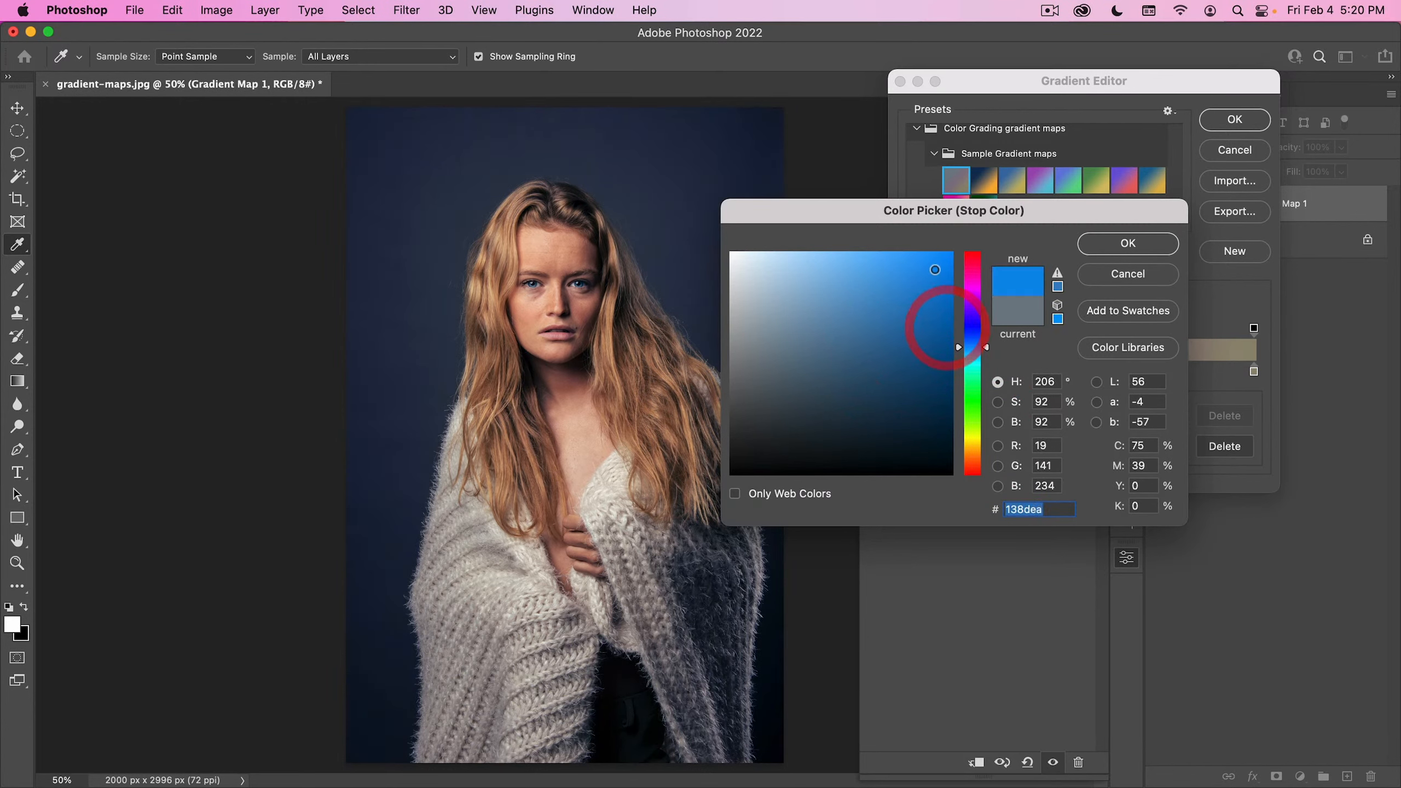
pyautogui.click(937, 346)
pyautogui.click(911, 403)
pyautogui.click(928, 335)
pyautogui.click(924, 307)
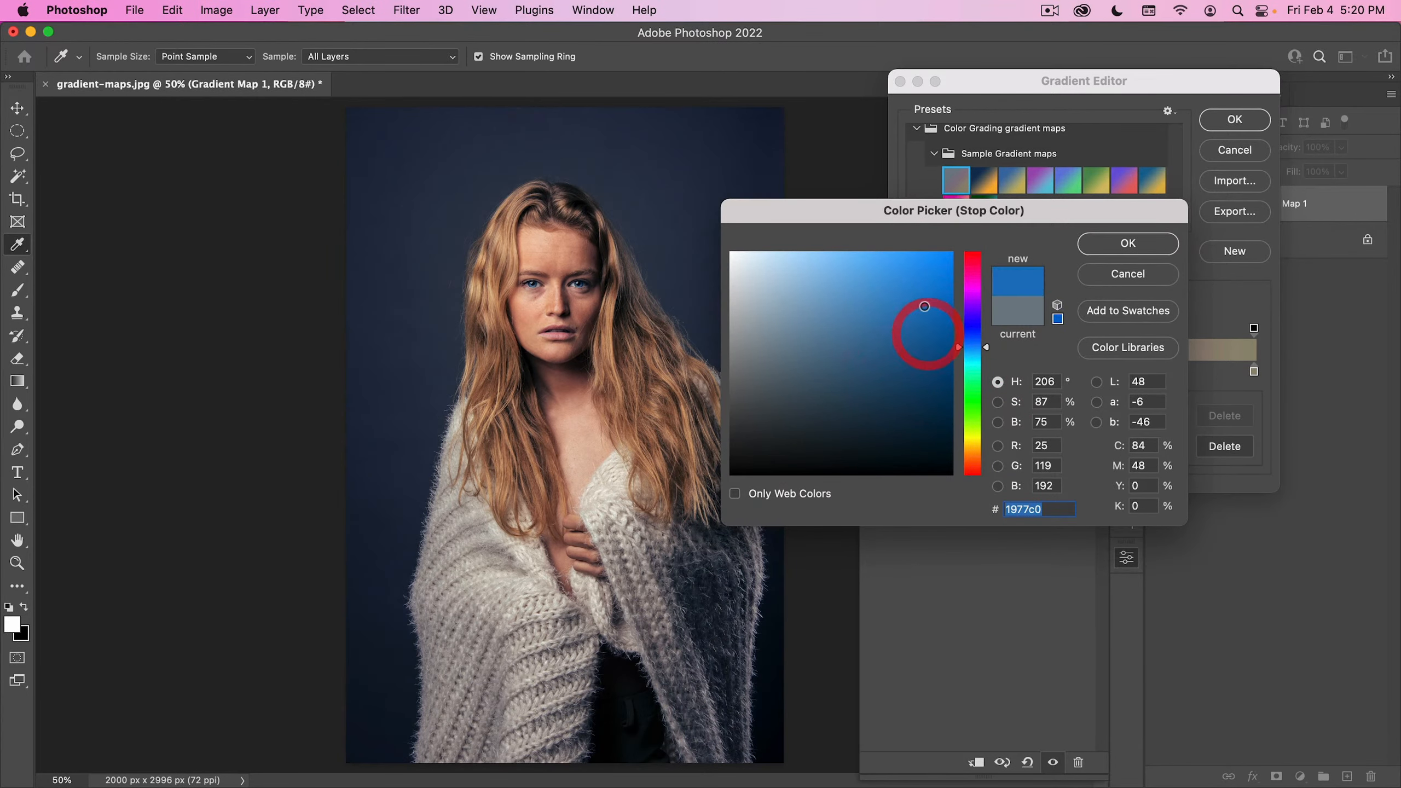
# - Set the color of the gradient's 0% stop to a saturated dark green
pyautogui.click(965, 423)
pyautogui.click(932, 350)
pyautogui.click(940, 368)
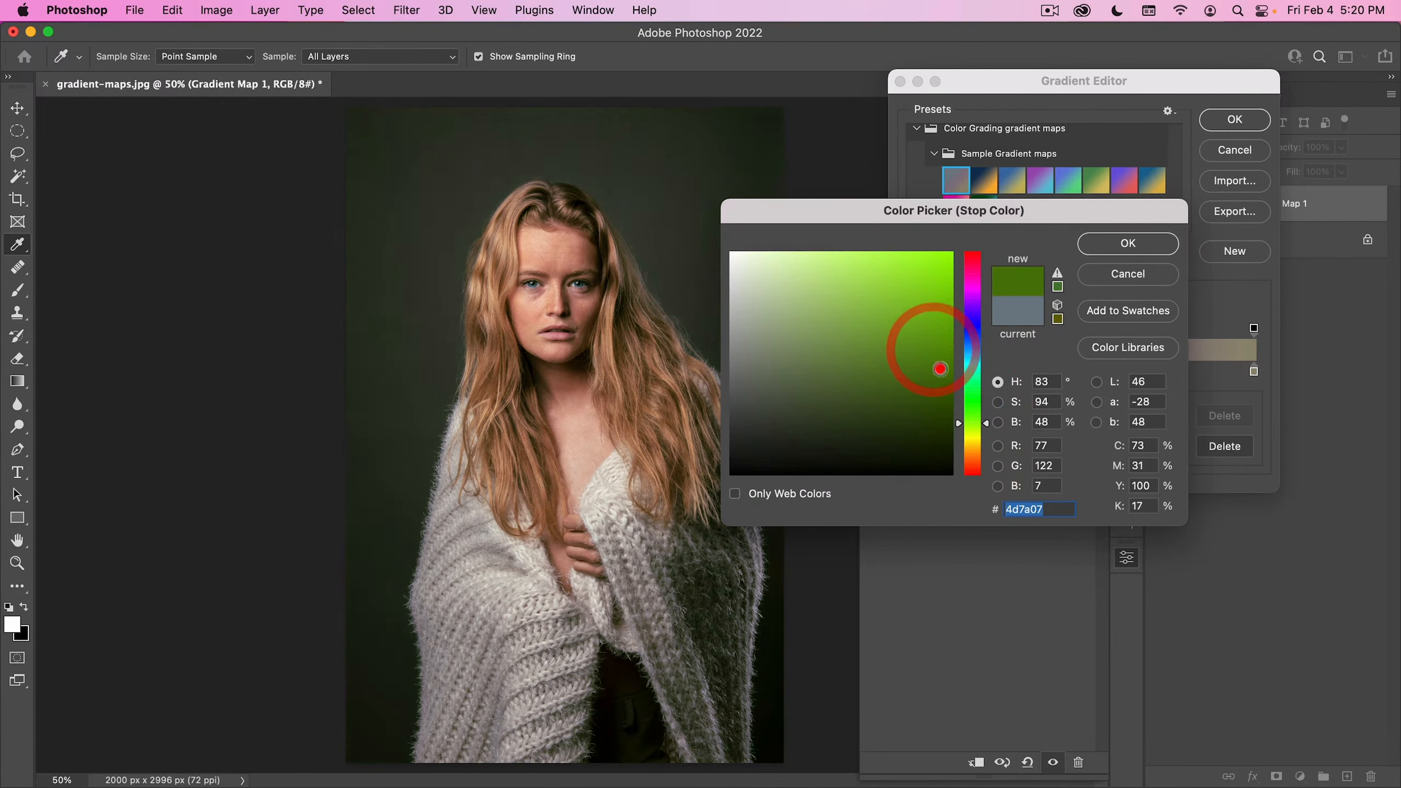
pyautogui.click(972, 413)
pyautogui.click(972, 408)
pyautogui.click(923, 366)
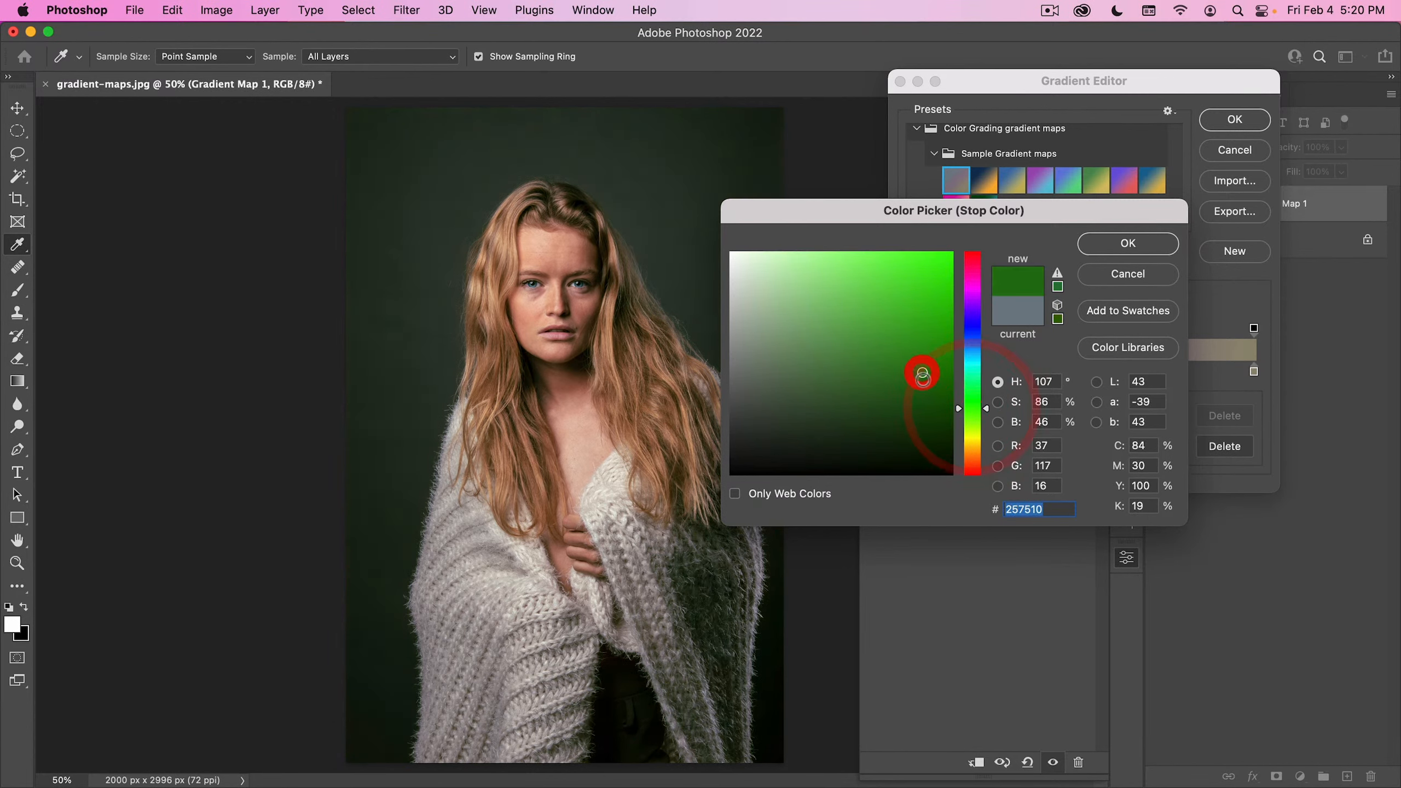
pyautogui.click(937, 355)
pyautogui.click(1125, 244)
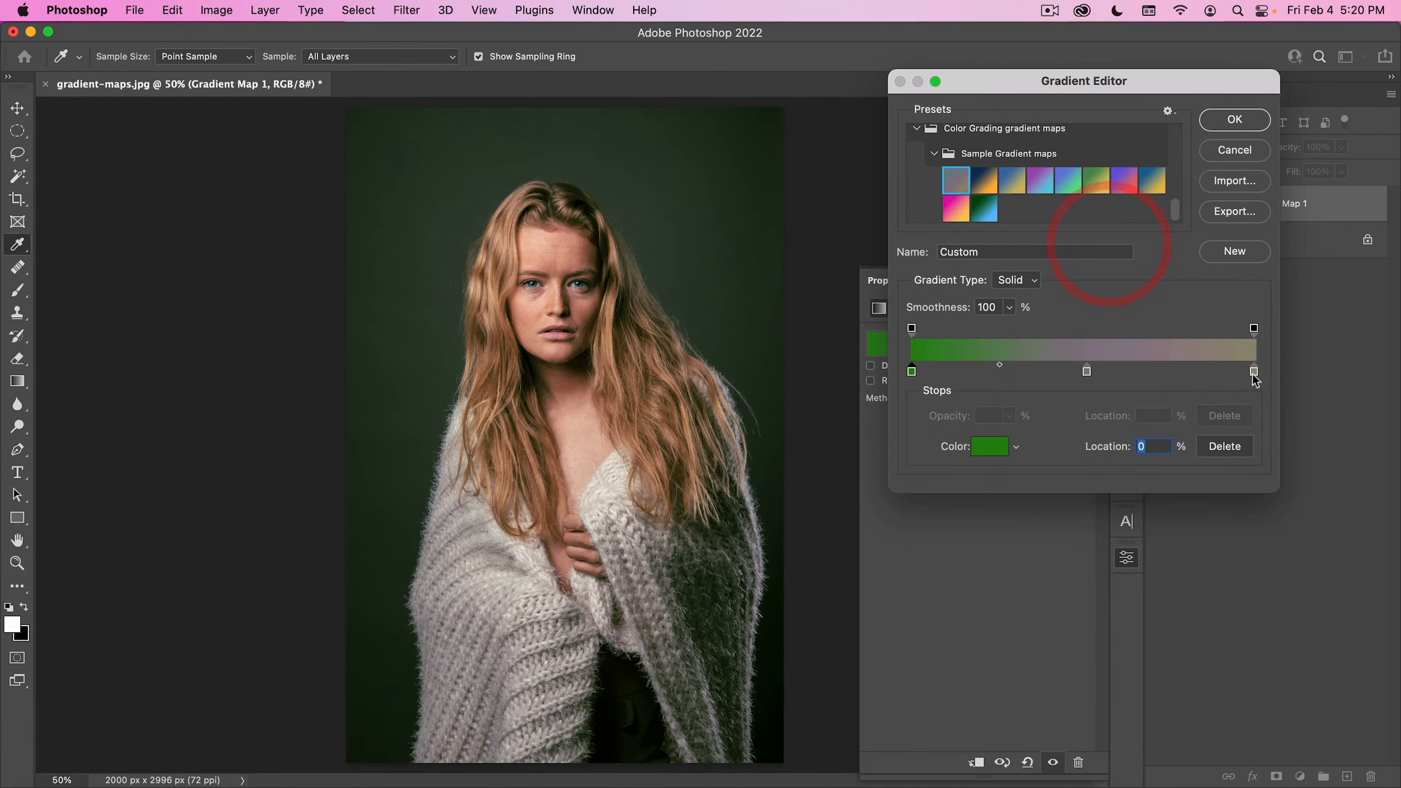
# - Set the color of the gradient's end stop to a muted raspberry pink
pyautogui.click(1254, 371)
pyautogui.click(987, 447)
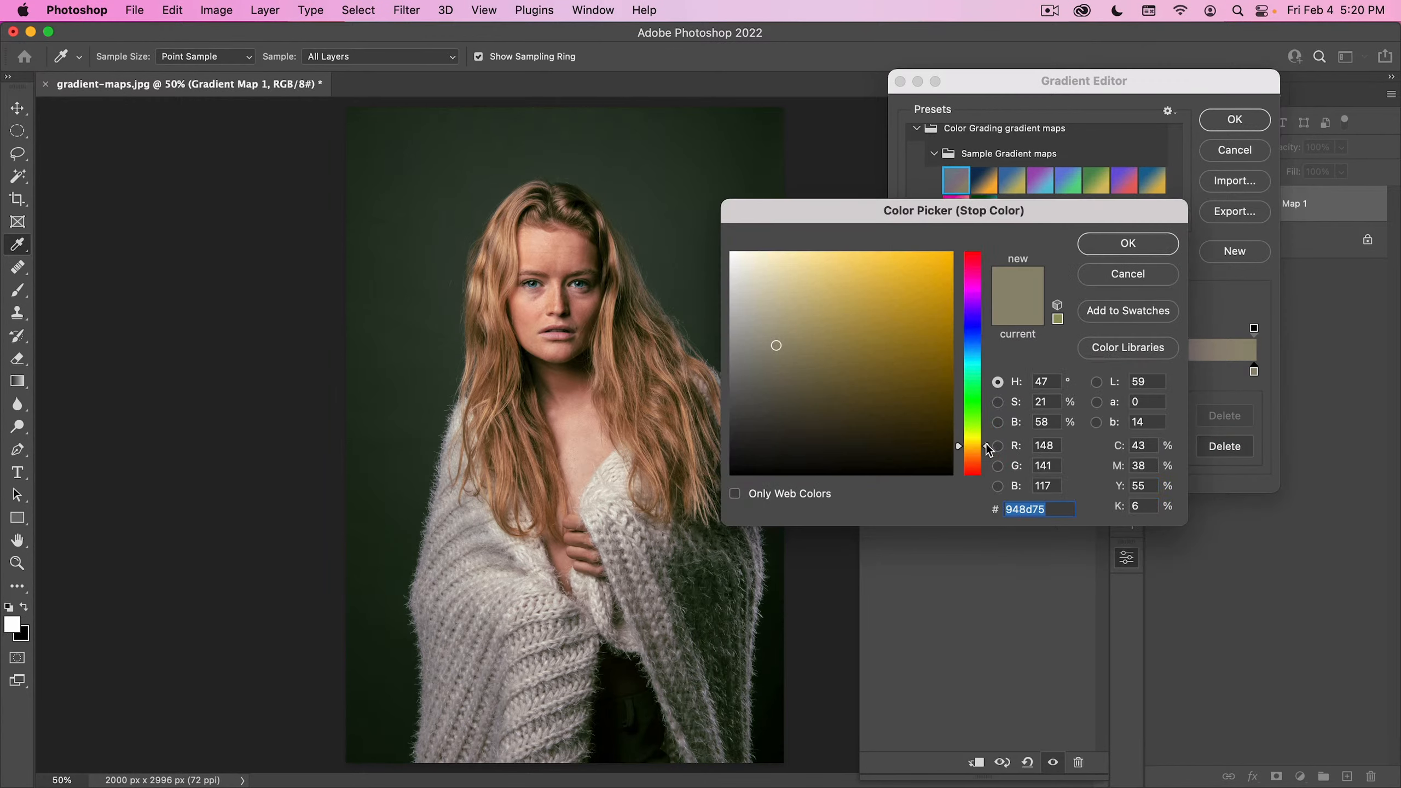
pyautogui.moveTo(966, 389); pyautogui.dragTo(979, 263)
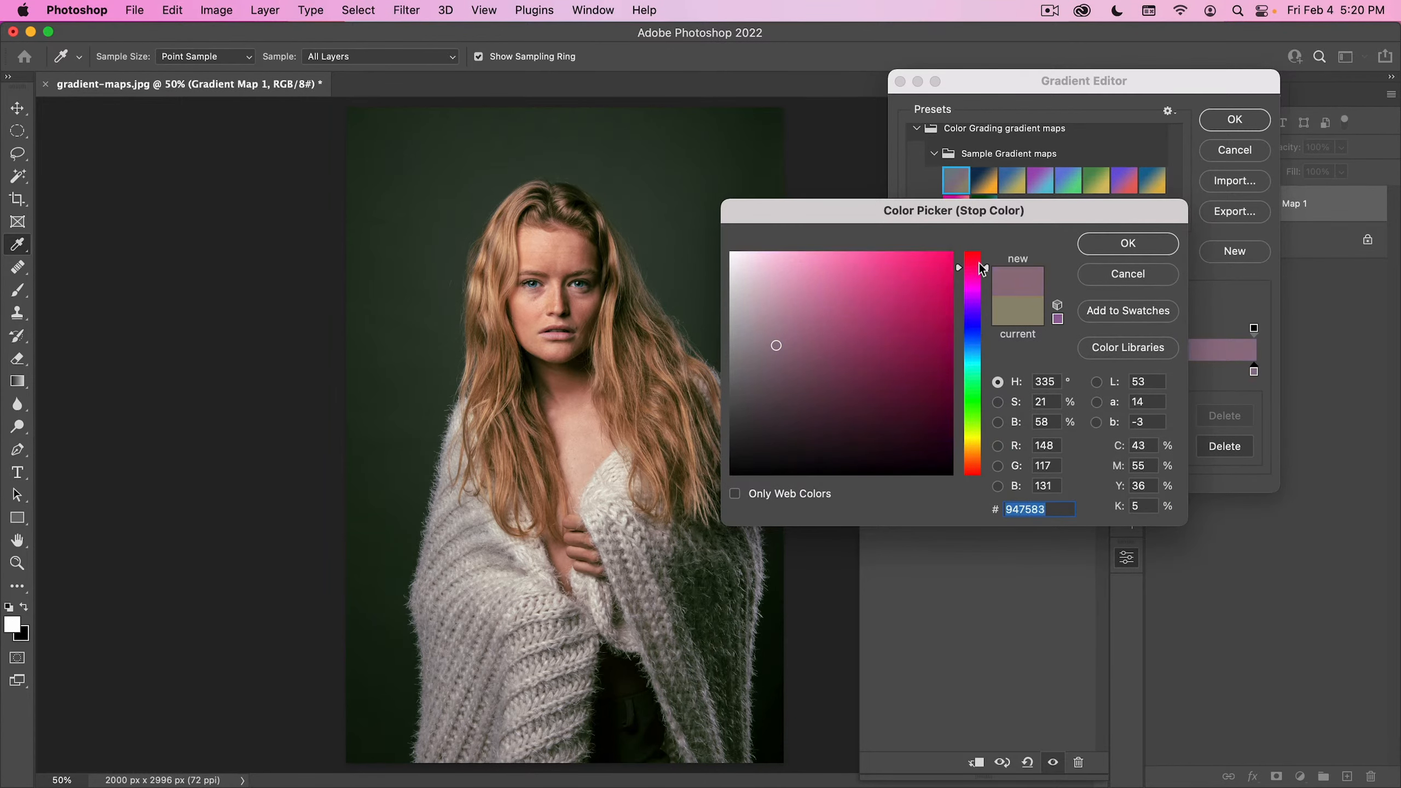
pyautogui.click(826, 331)
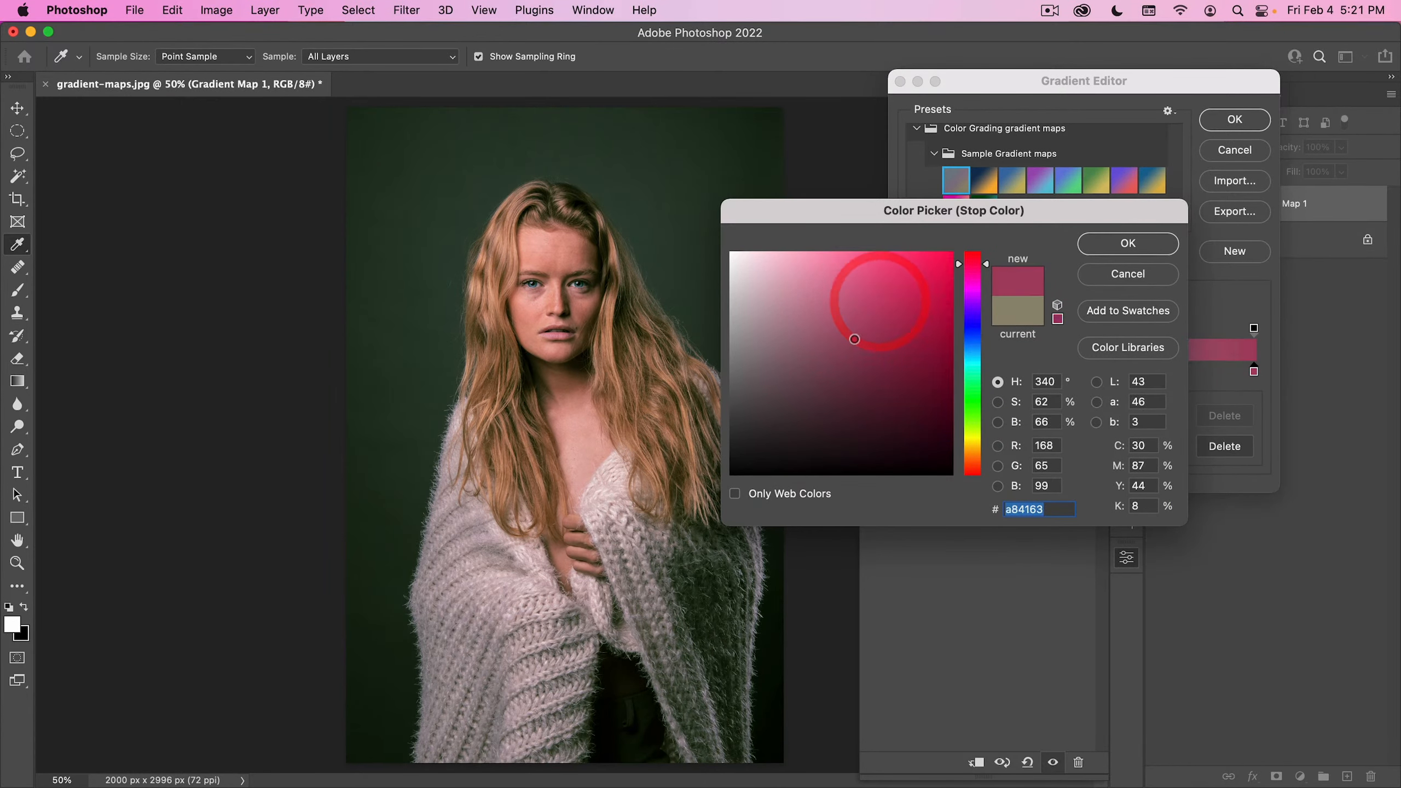
pyautogui.click(860, 325)
pyautogui.click(1127, 243)
# - Remove the middle color stop from the gradient, accept the custom green-to-pink gradient and put the gradient map's properties away
pyautogui.click(1087, 371)
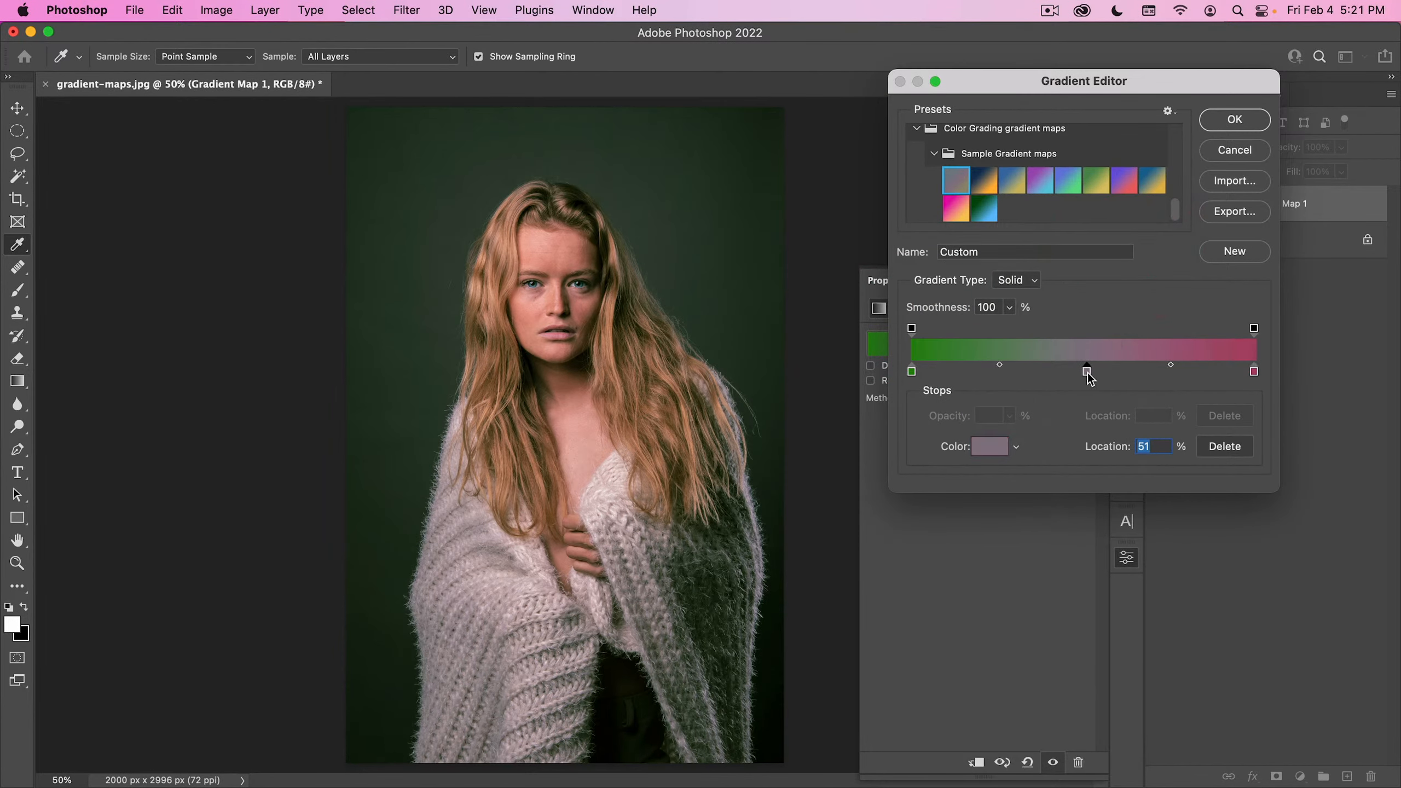
pyautogui.click(1087, 372)
pyautogui.moveTo(1088, 371); pyautogui.dragTo(1082, 405)
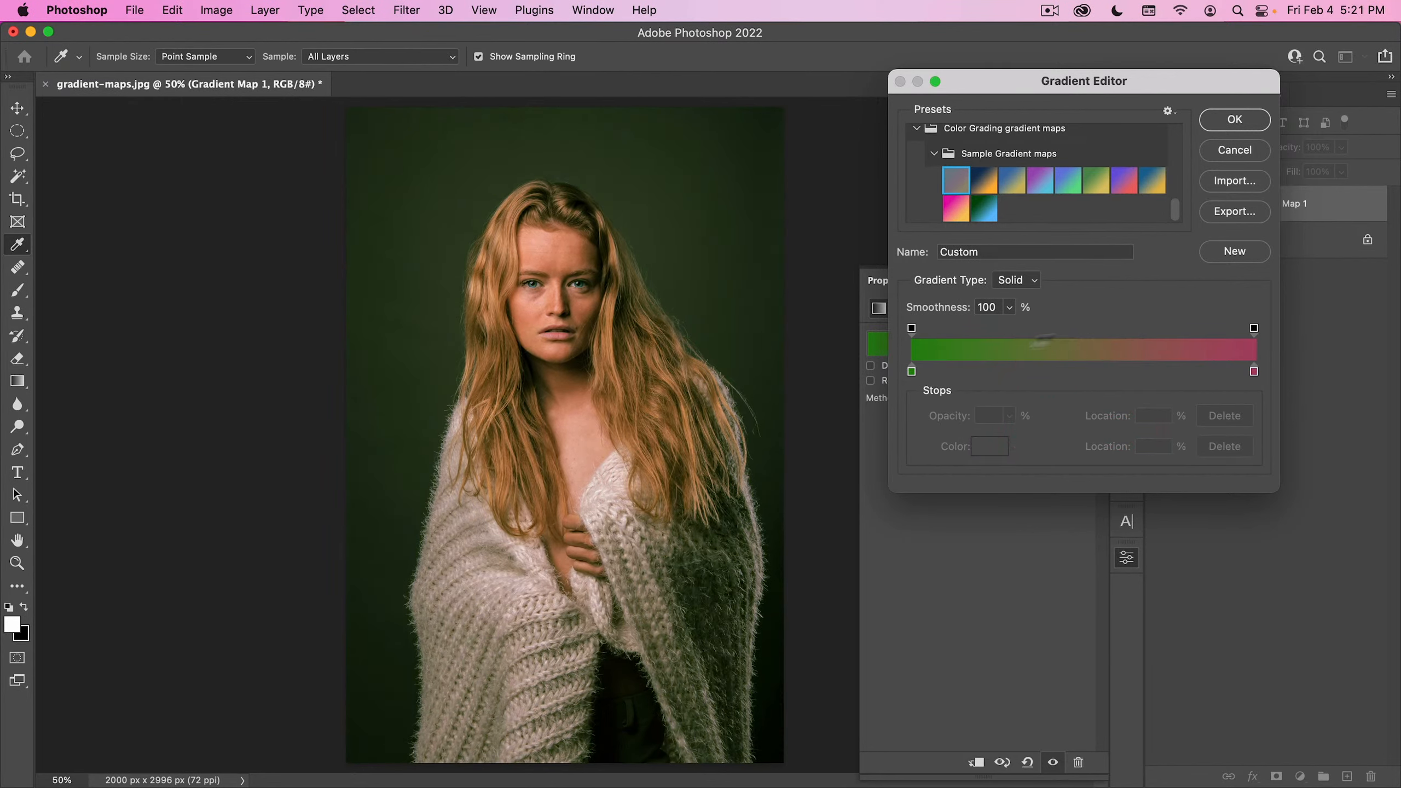
pyautogui.click(1235, 118)
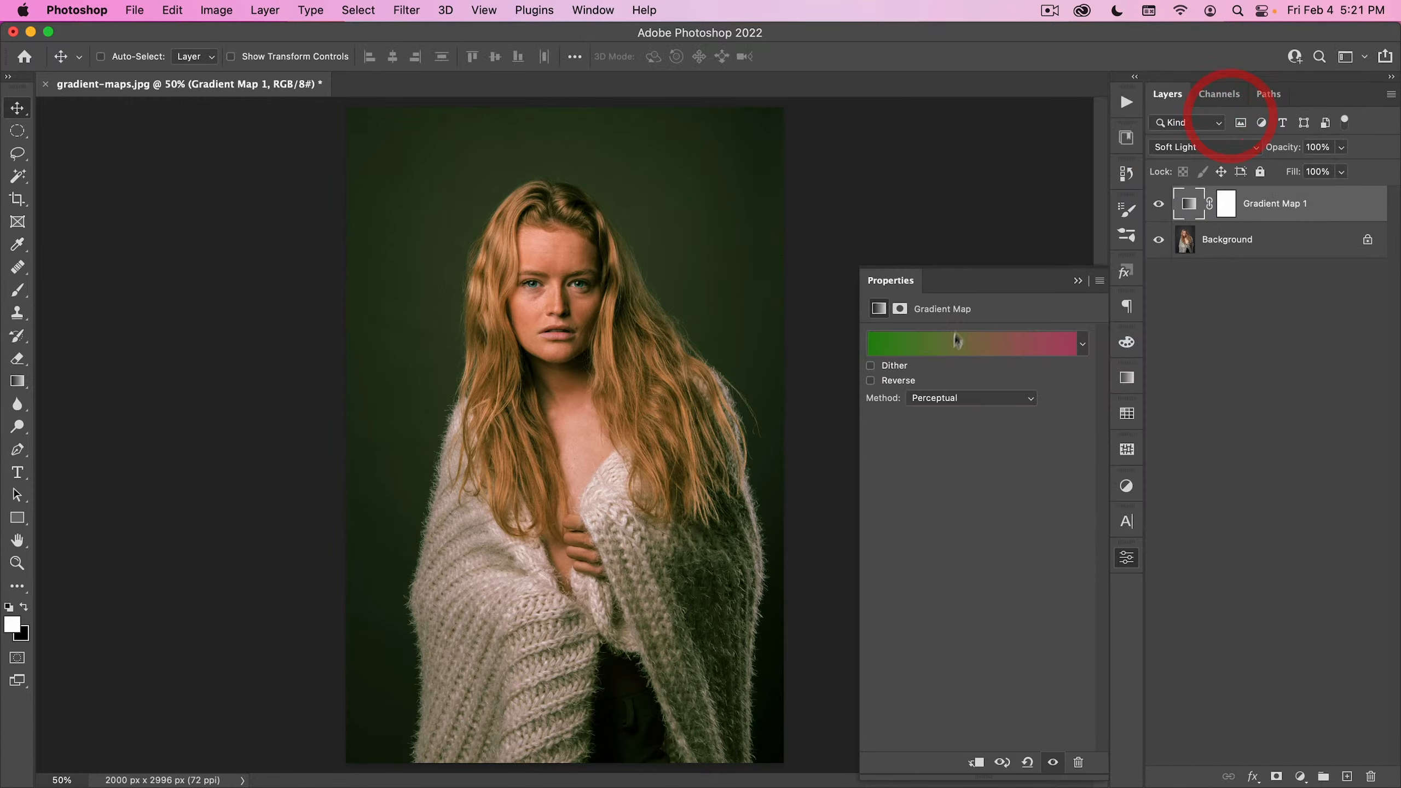
pyautogui.click(1127, 559)
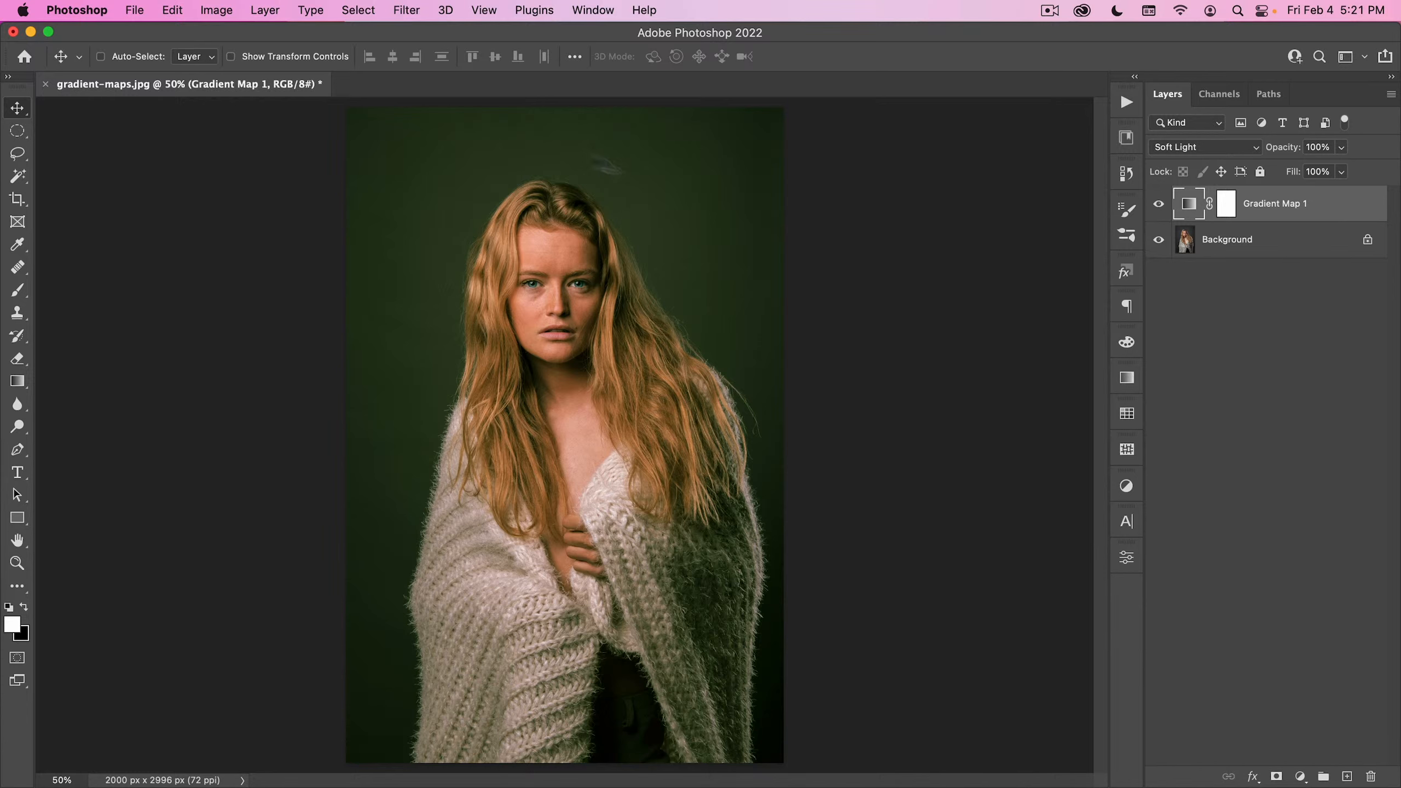
# - Close gradient-maps.jpg without saving and open grunge.jpg from the 00_Image Assets folder
pyautogui.click(44, 85)
pyautogui.click(692, 342)
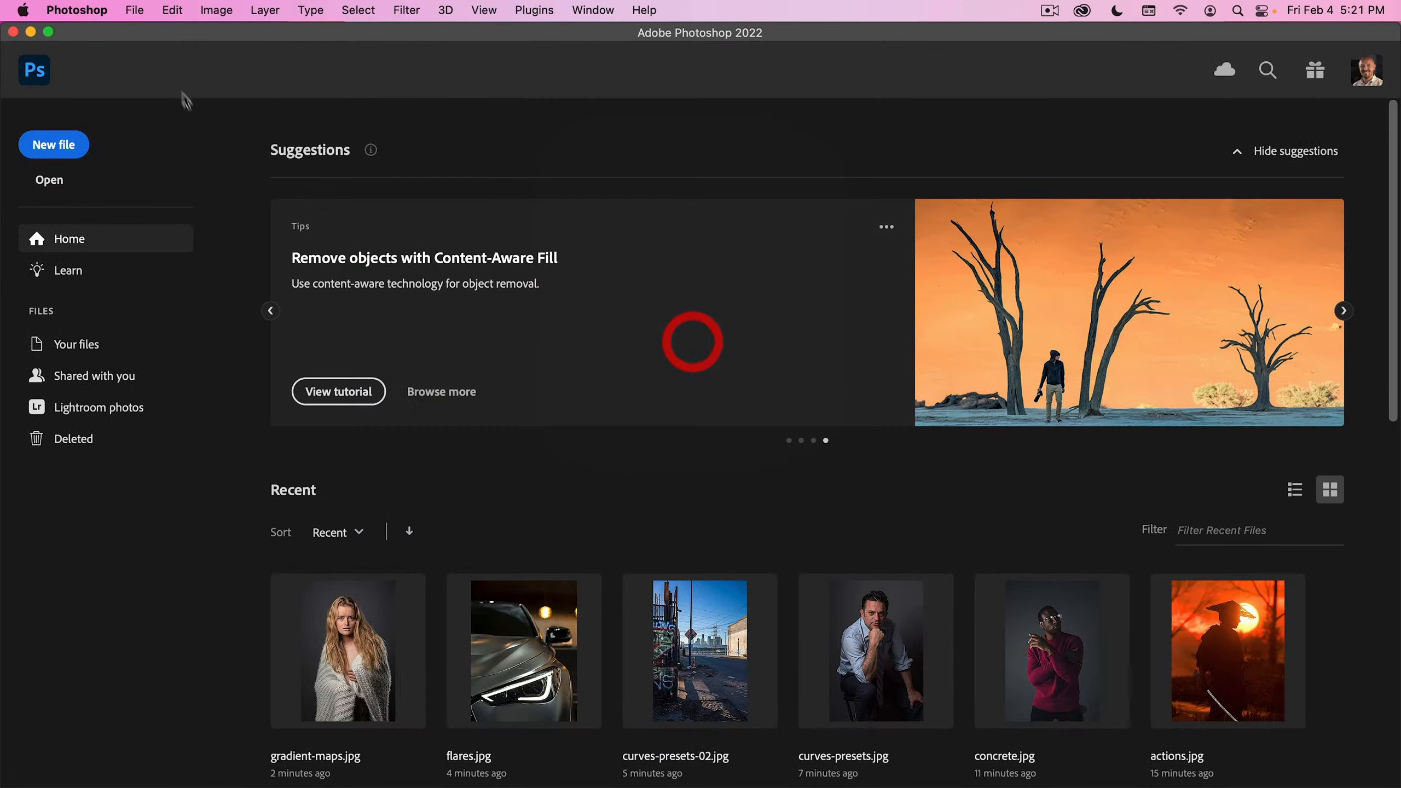
pyautogui.click(134, 10)
pyautogui.click(144, 49)
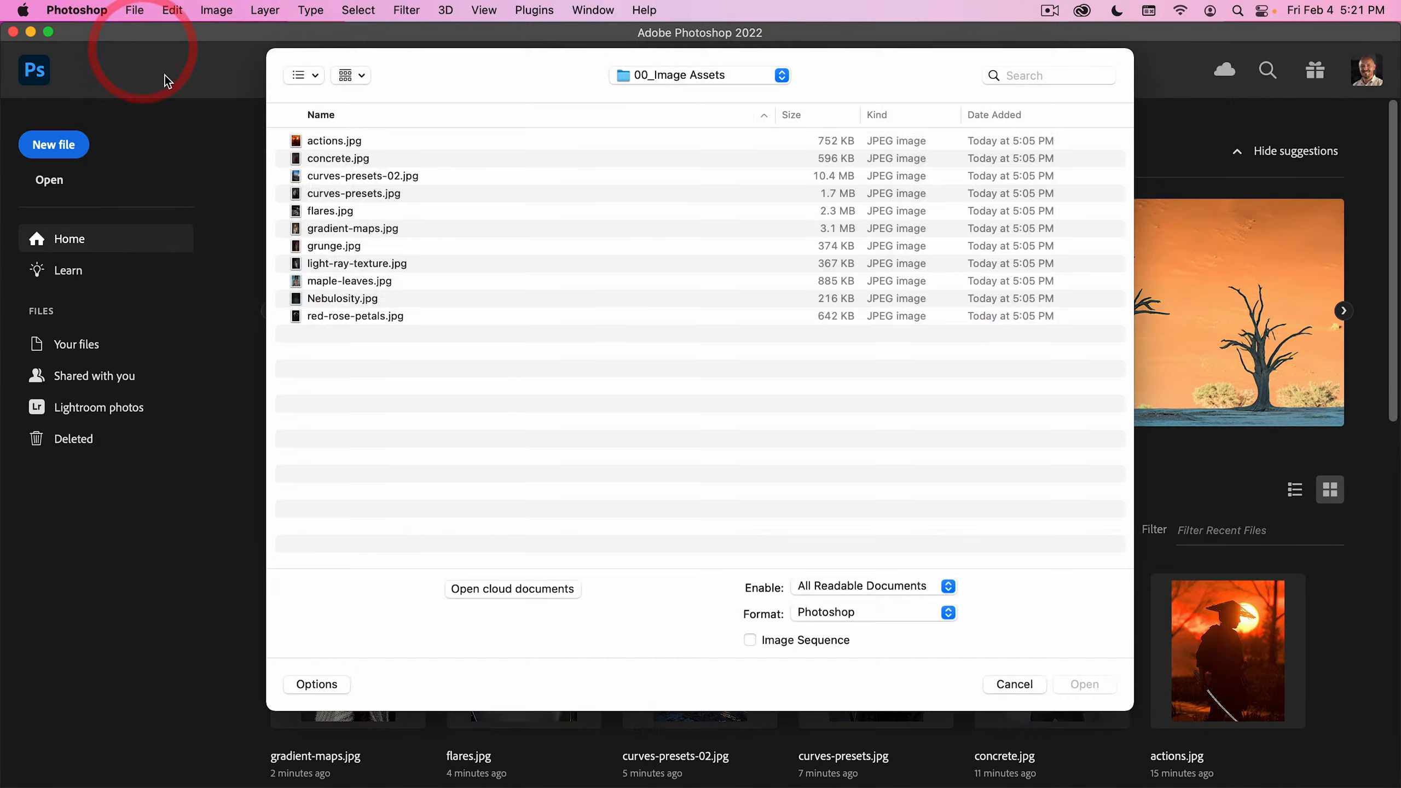
pyautogui.doubleClick(338, 247)
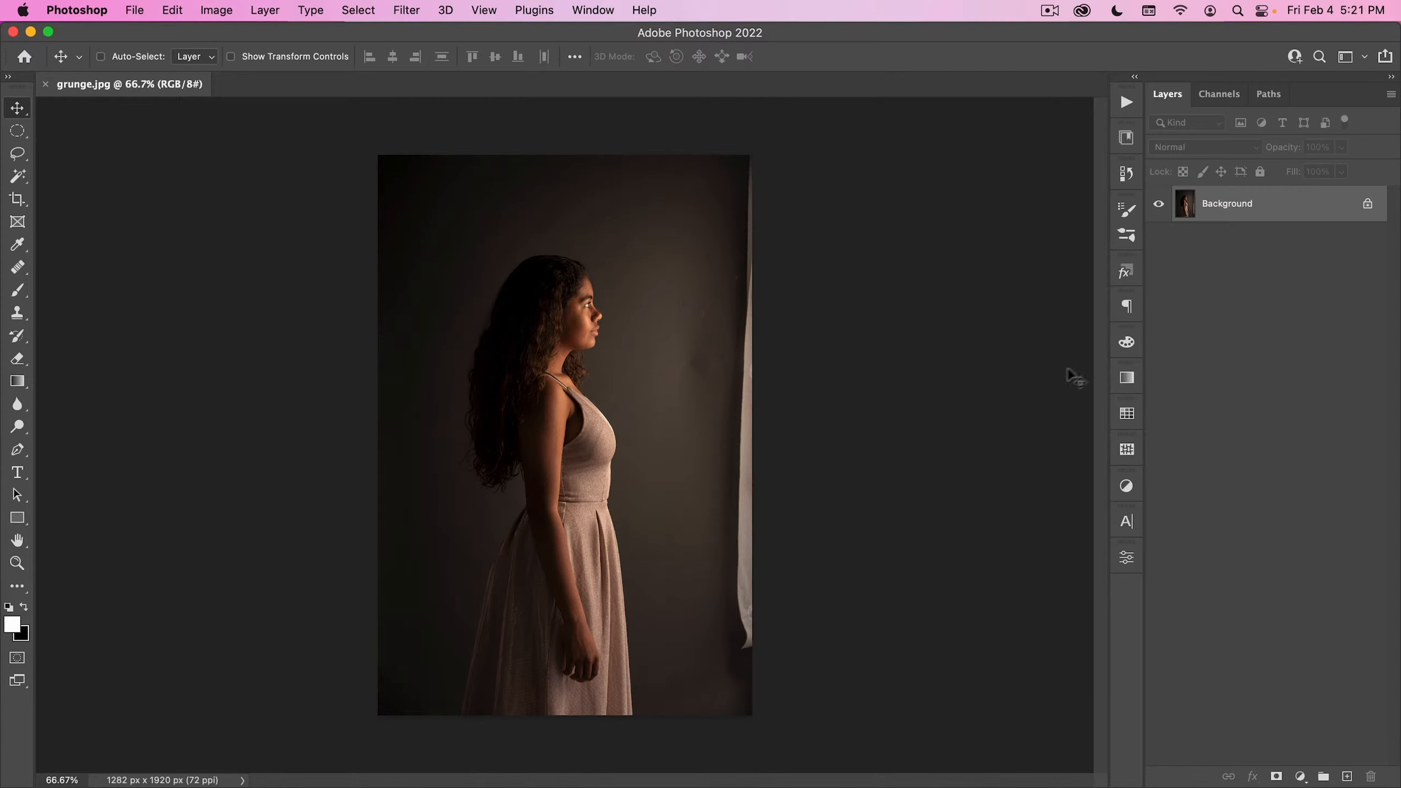
# - Duplicate the Background layer and set the Gradient tool to a linear foreground-to-transparent gradient from the Basics group
pyautogui.moveTo(1253, 223)
pyautogui.mouseDown()
pyautogui.moveTo(1305, 309)
pyautogui.moveTo(1347, 777)
pyautogui.mouseUp()
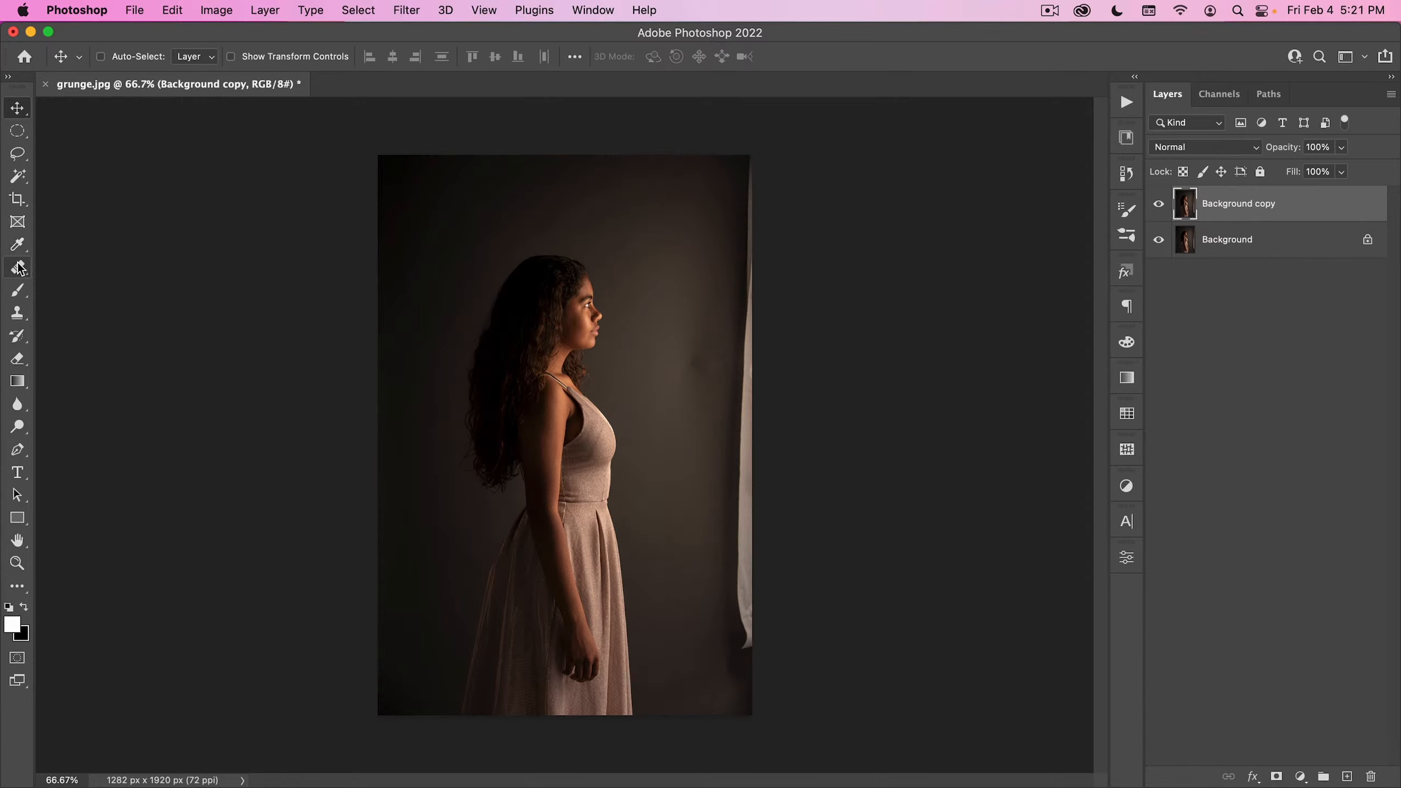
pyautogui.press('g')
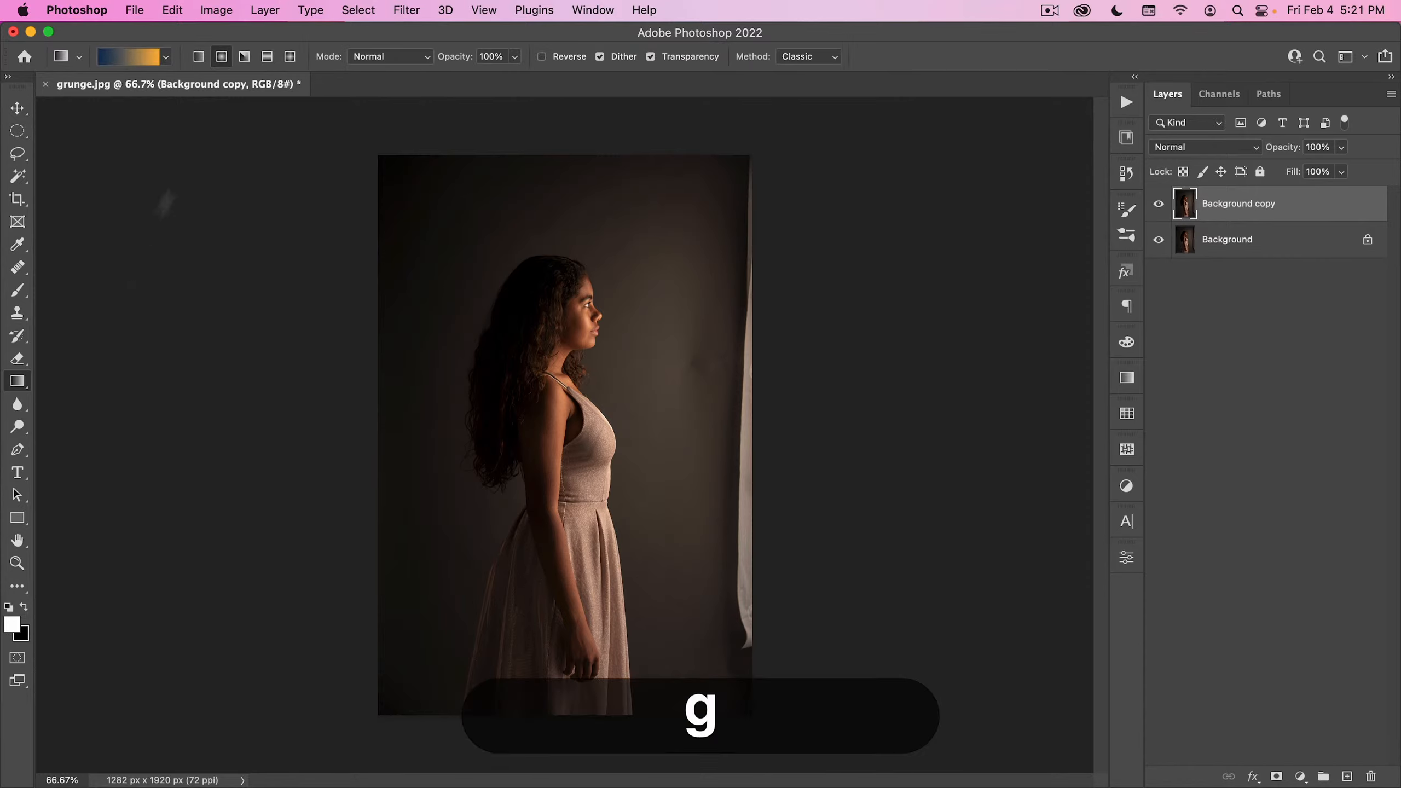
pyautogui.click(198, 57)
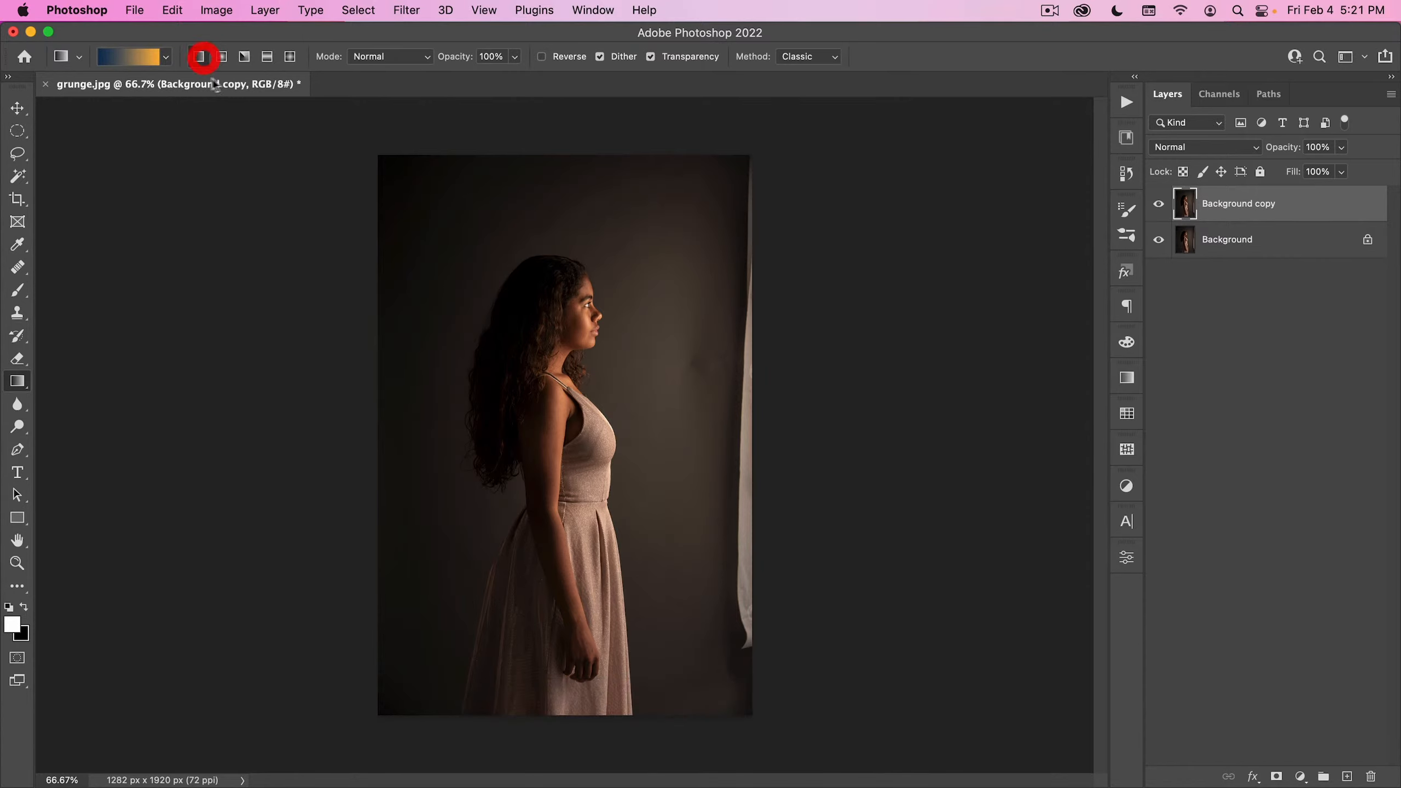
pyautogui.click(166, 56)
pyautogui.click(30, 89)
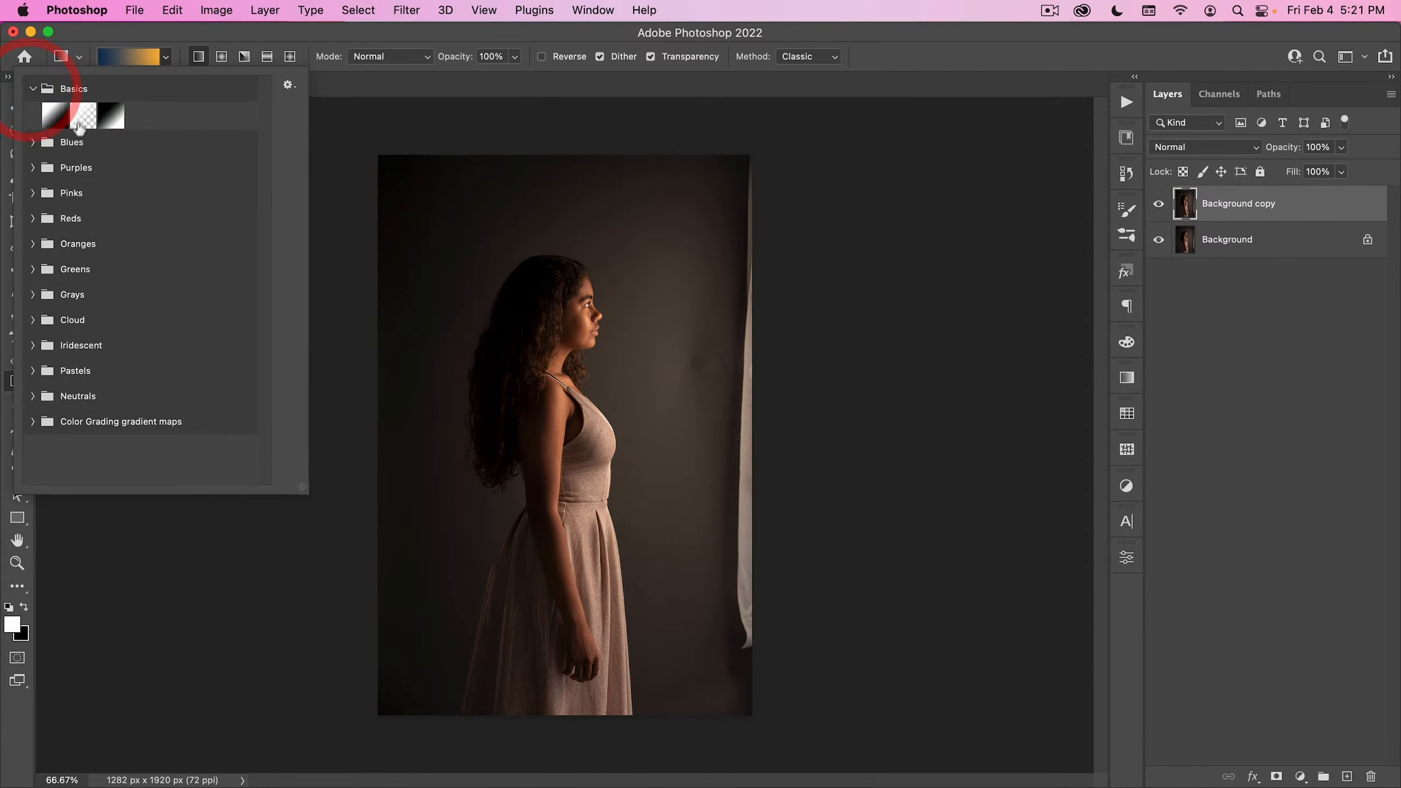
pyautogui.click(83, 116)
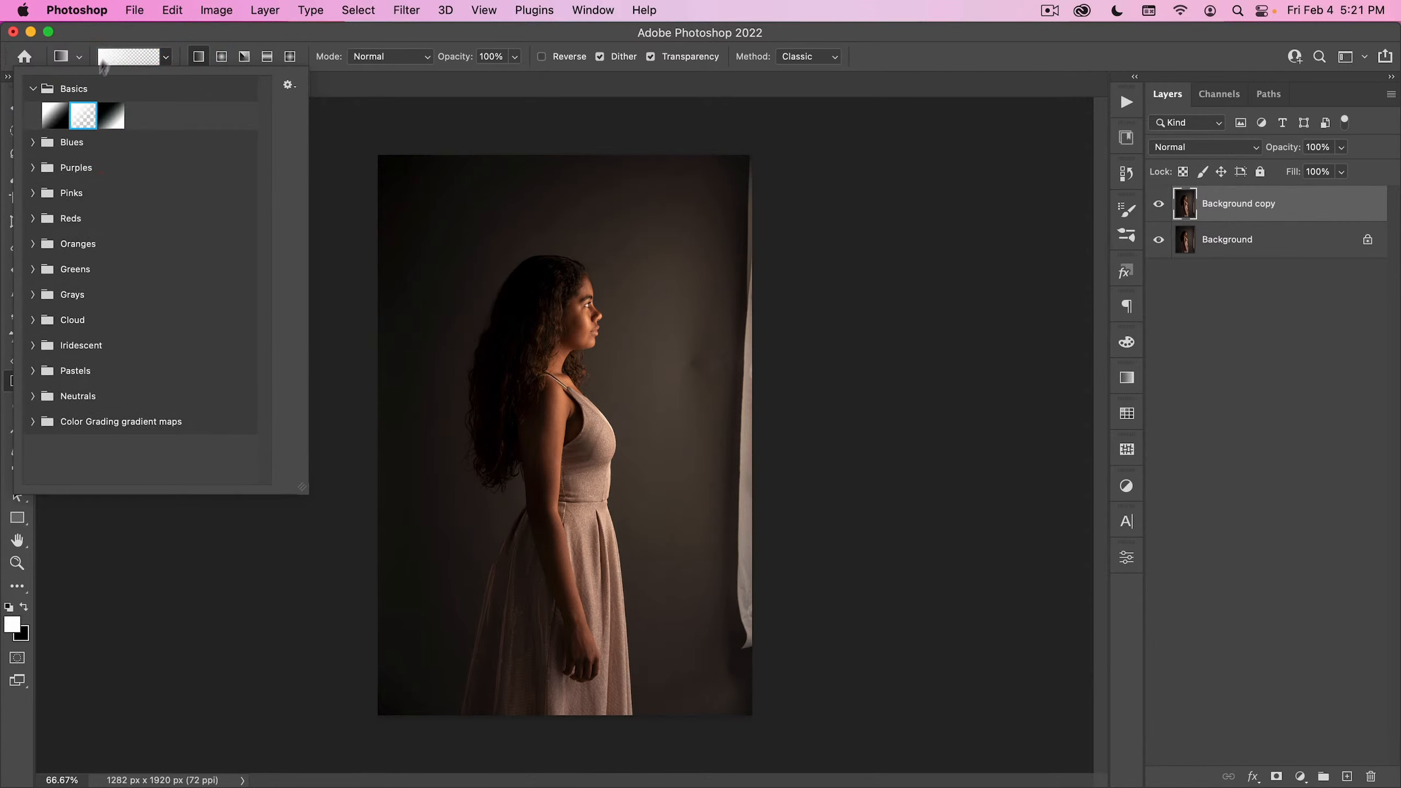
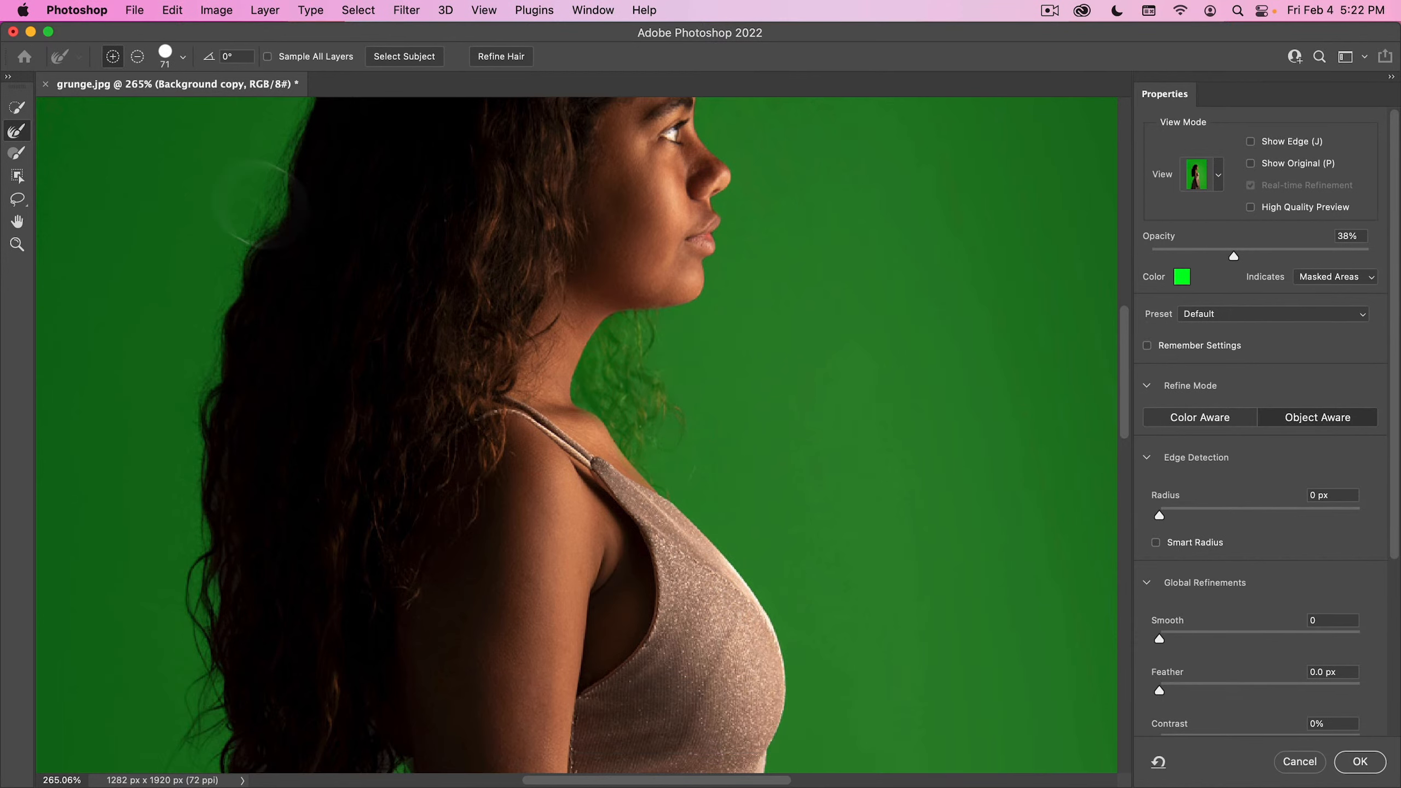
# - Add the loose curls beside the woman's neck and shoulder to the selection with the Quick Selection tool
pyautogui.click(17, 108)
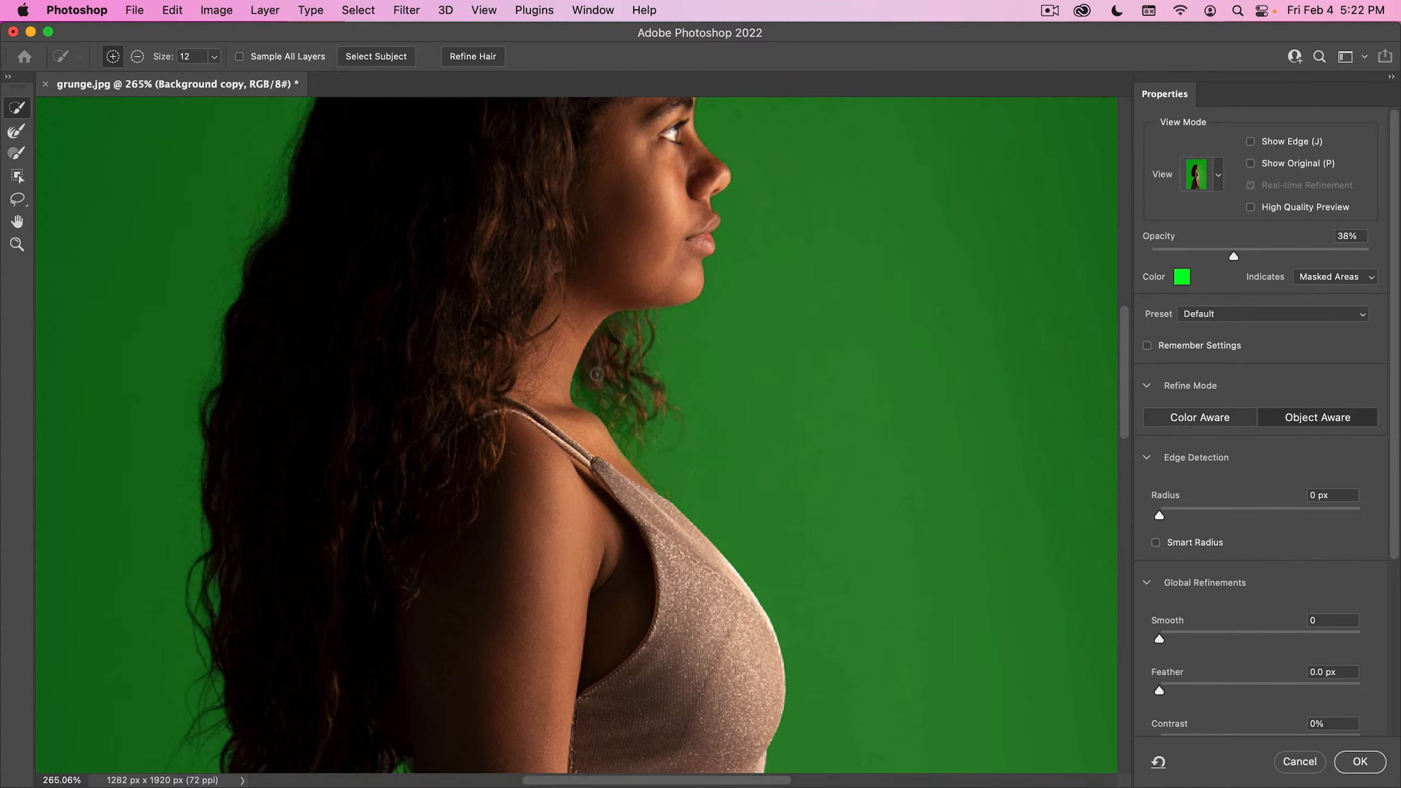
pyautogui.moveTo(570, 407); pyautogui.dragTo(589, 346)
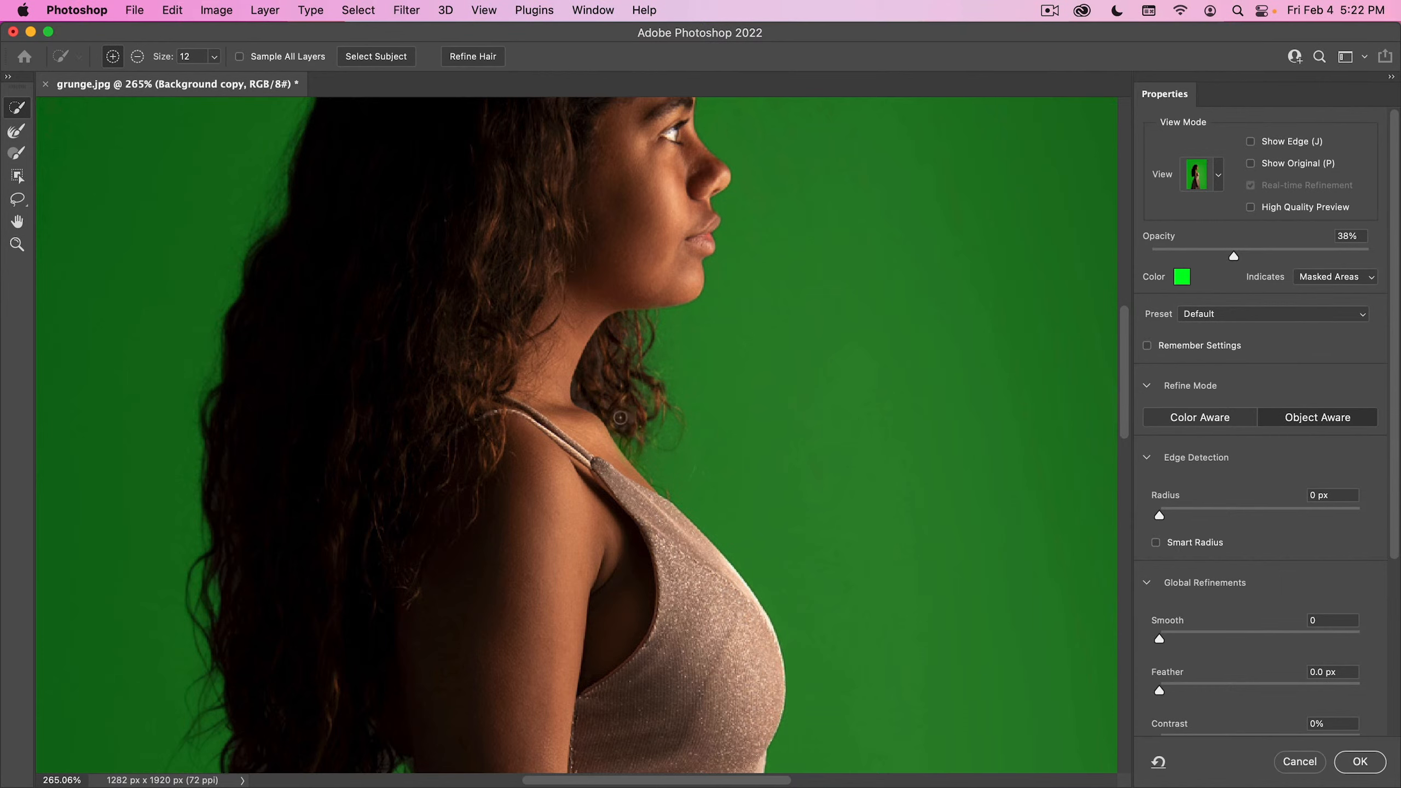
pyautogui.click(572, 390)
pyautogui.click(596, 411)
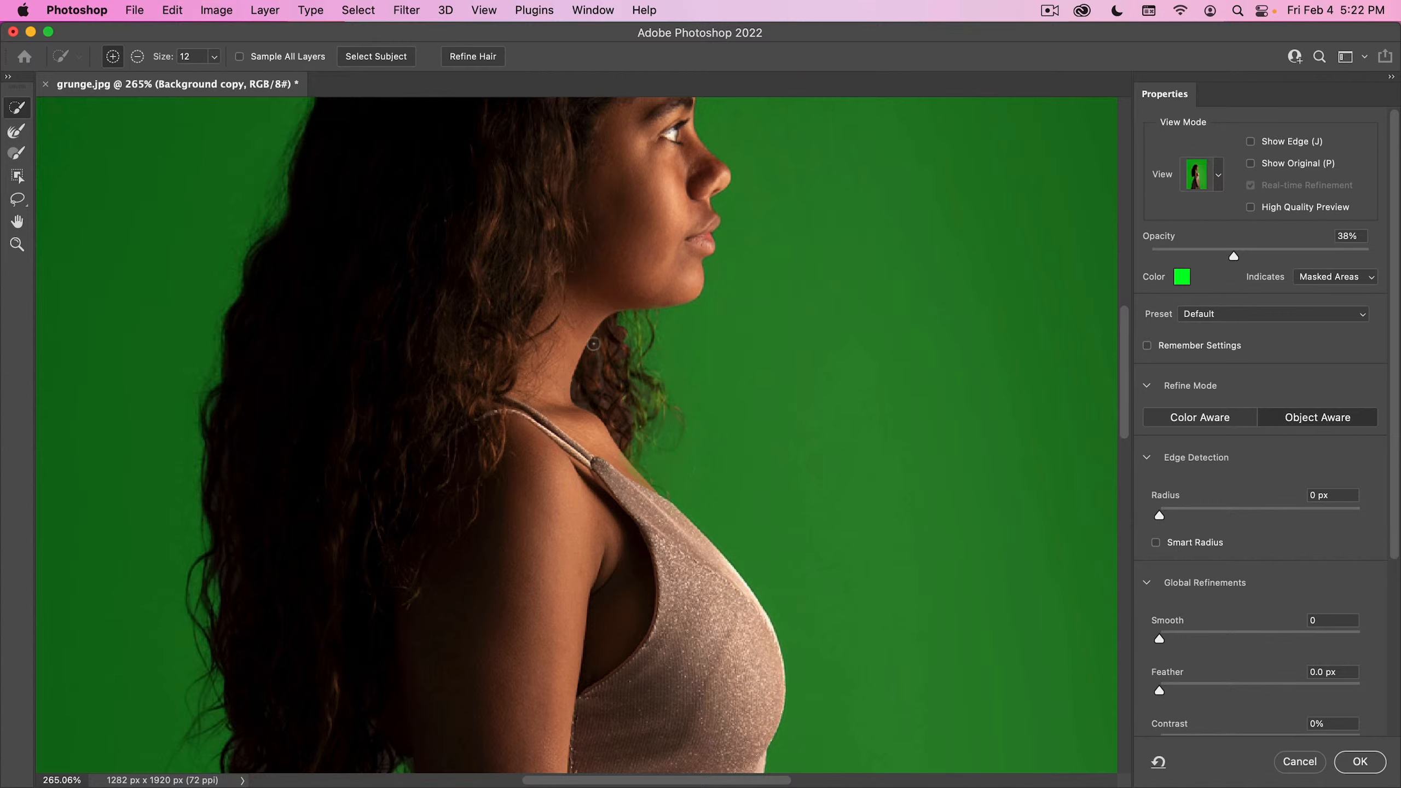
pyautogui.click(587, 391)
pyautogui.click(626, 417)
# - Increase the edge detection radius and accept the refined selection of the woman
pyautogui.moveTo(1160, 515); pyautogui.dragTo(1243, 518)
pyautogui.press('space')
pyautogui.moveTo(702, 402); pyautogui.dragTo(596, 474)
pyautogui.click(1358, 762)
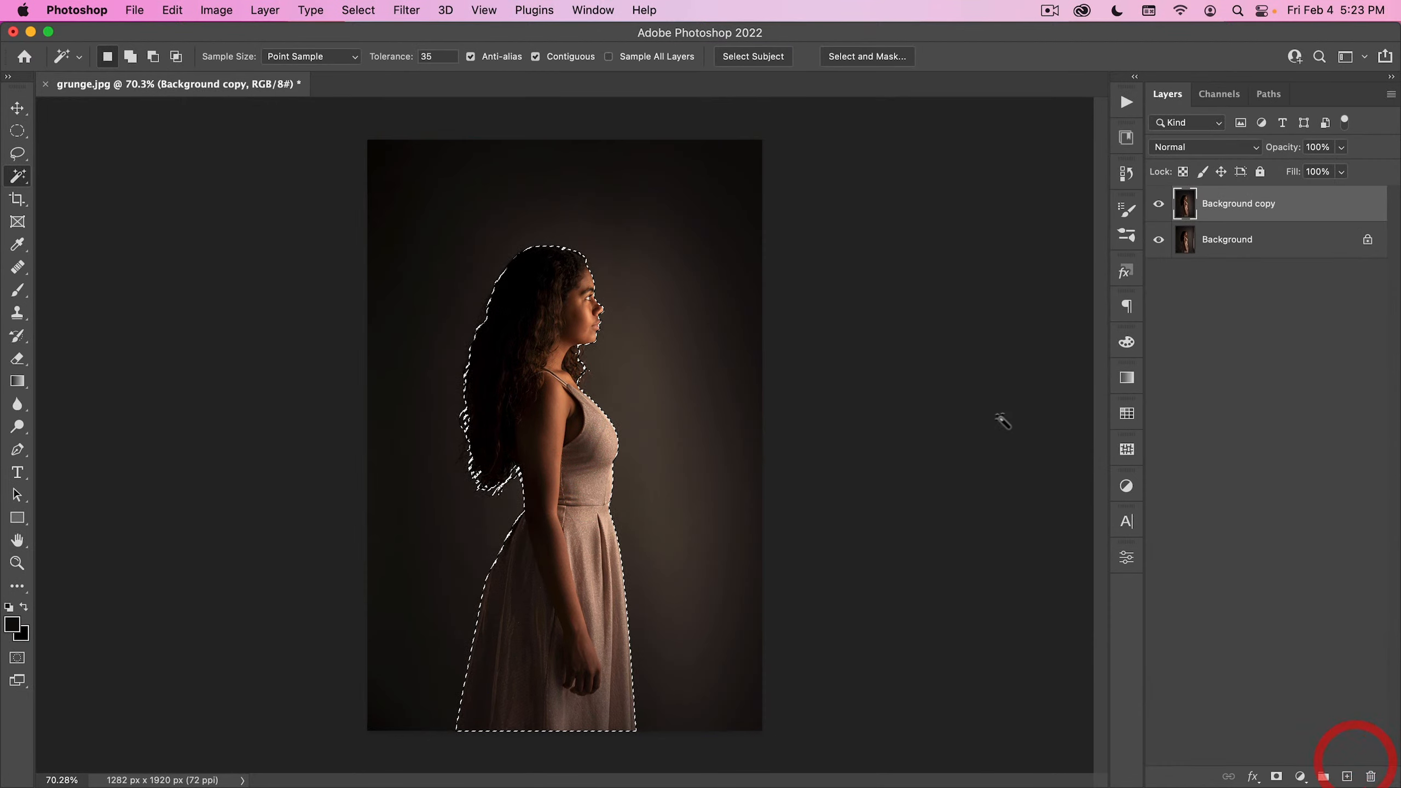
# - Copy the selected woman onto her own layer and rename that layer woman
pyautogui.press('super+j')
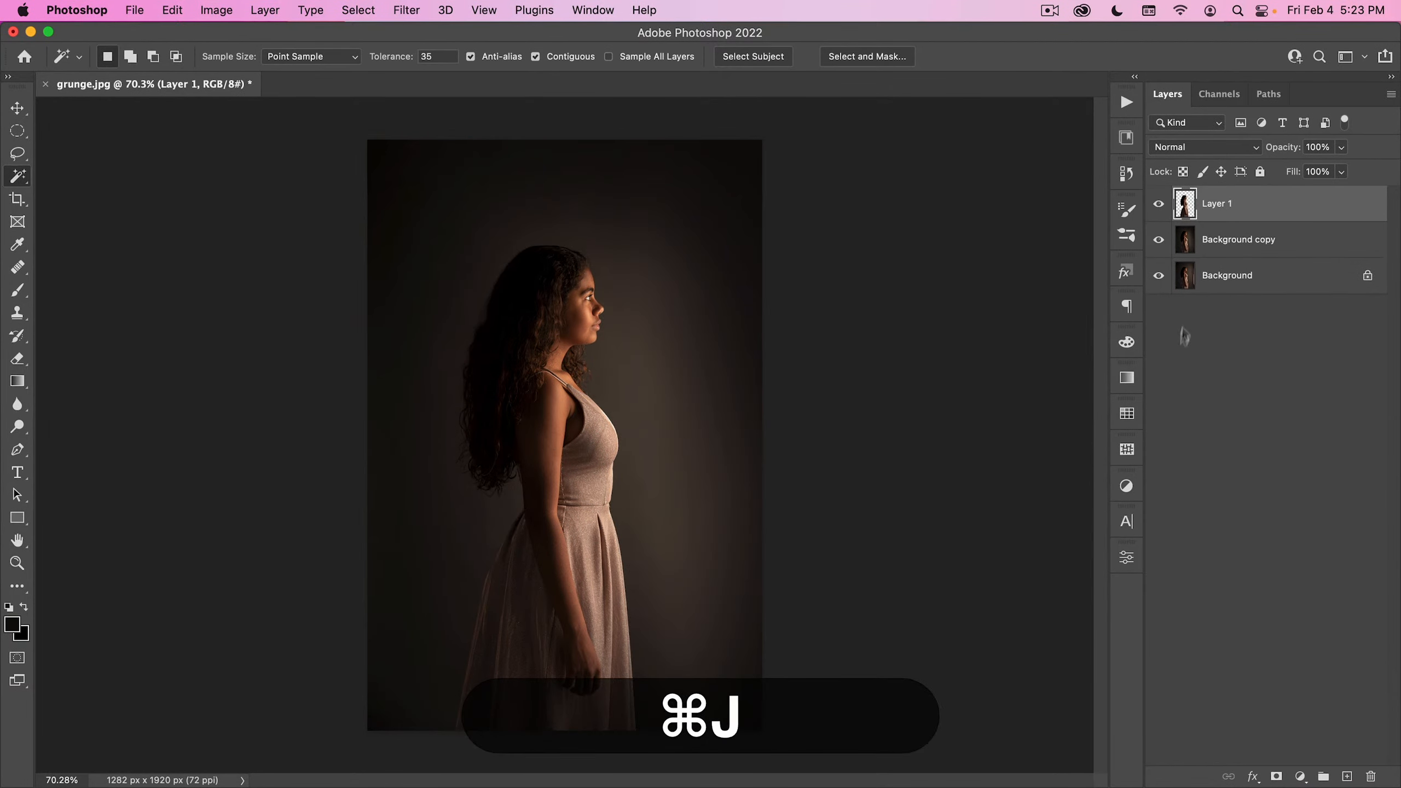
pyautogui.doubleClick(1209, 207)
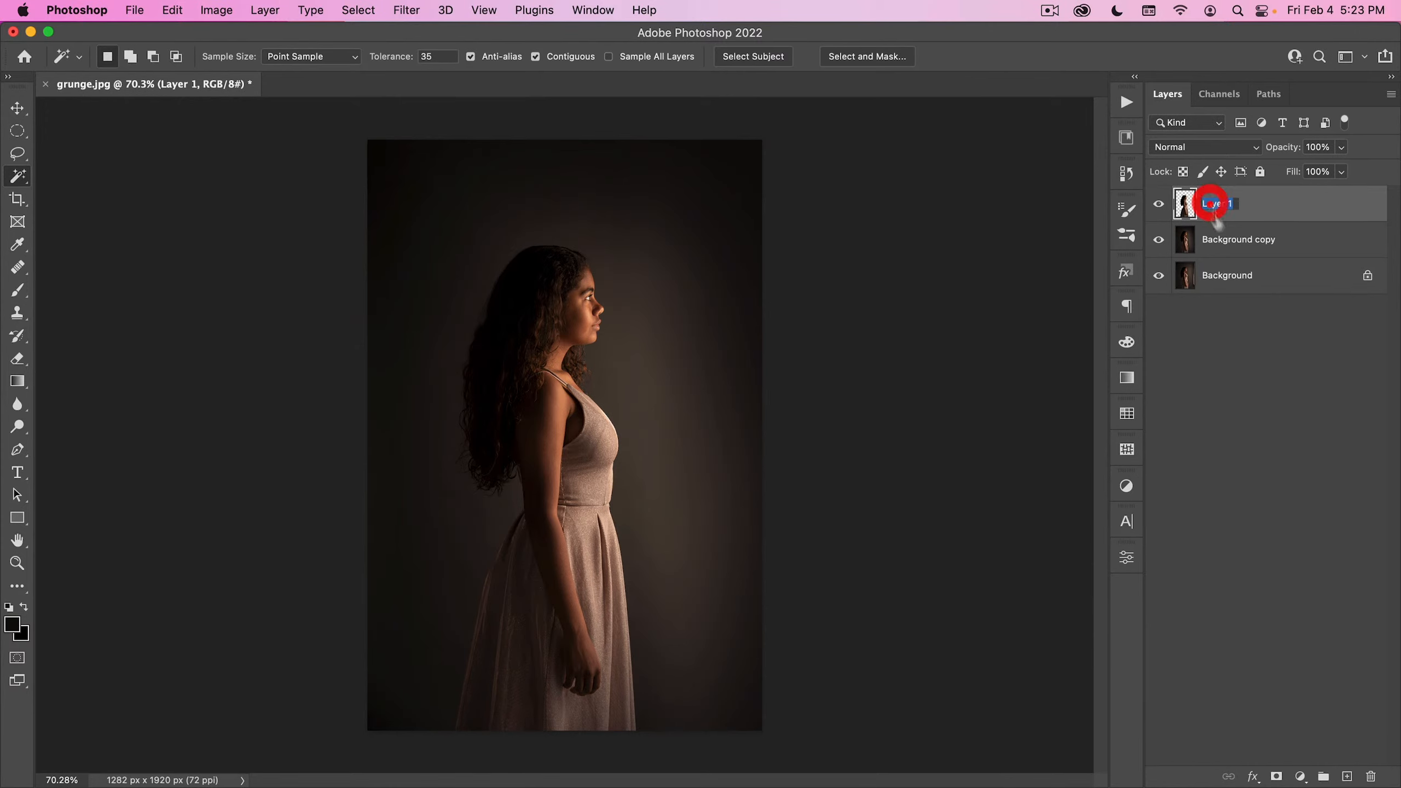
pyautogui.write('woman')
pyautogui.press('Return')
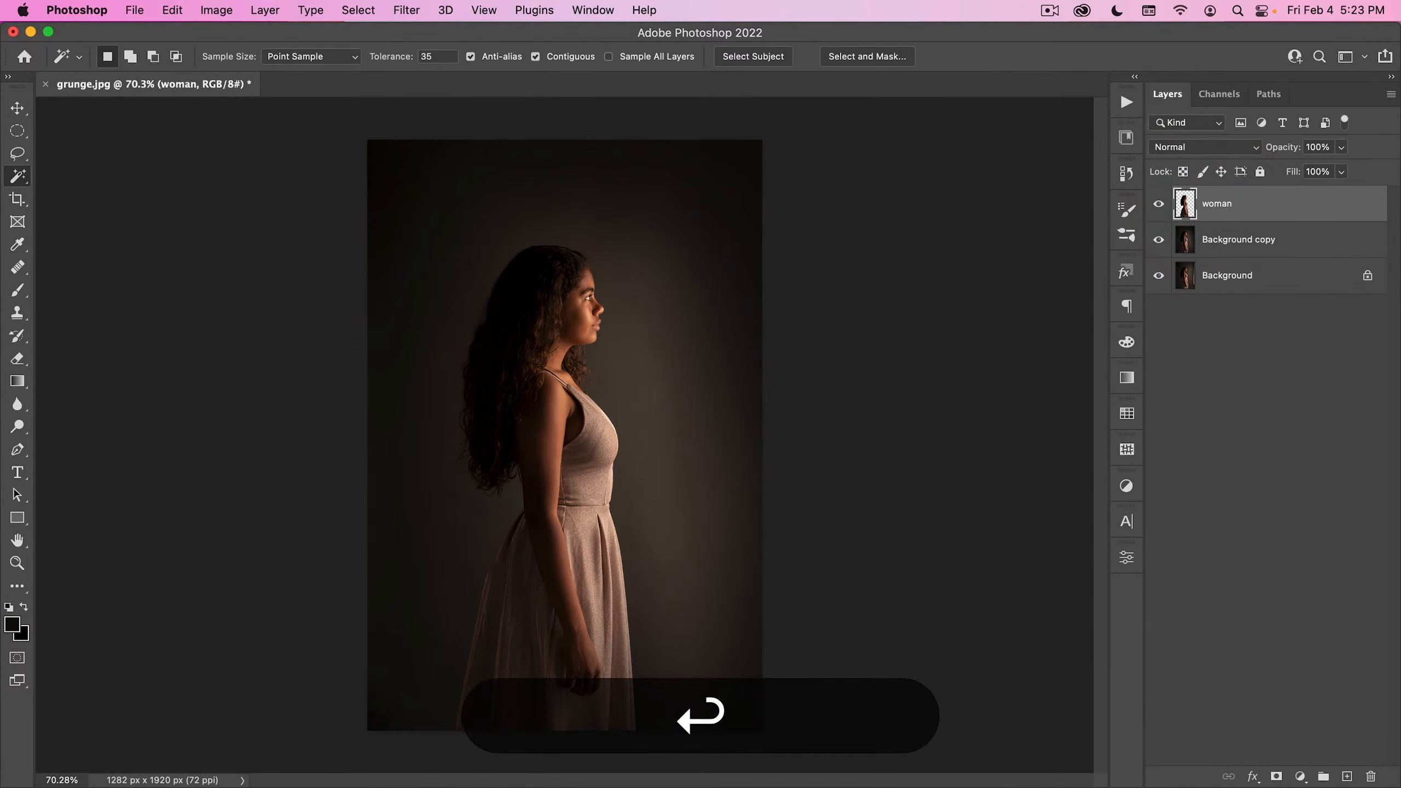
# - Place the nucly-grunge-01 texture from the Compositing Tool Kit library above the woman, rotated 90° and scaled to cover the canvas
pyautogui.click(1127, 138)
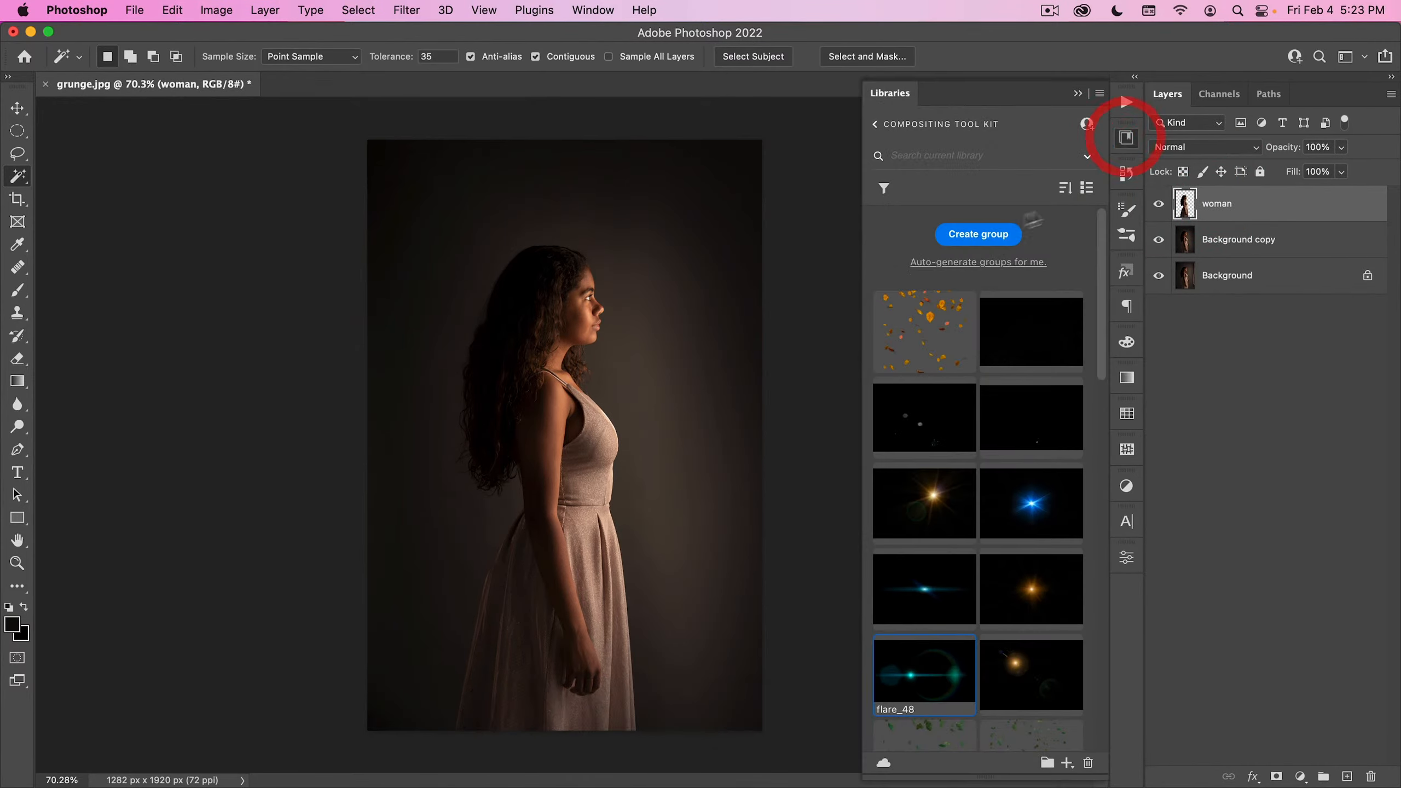
pyautogui.scroll(-15, 916, 313)
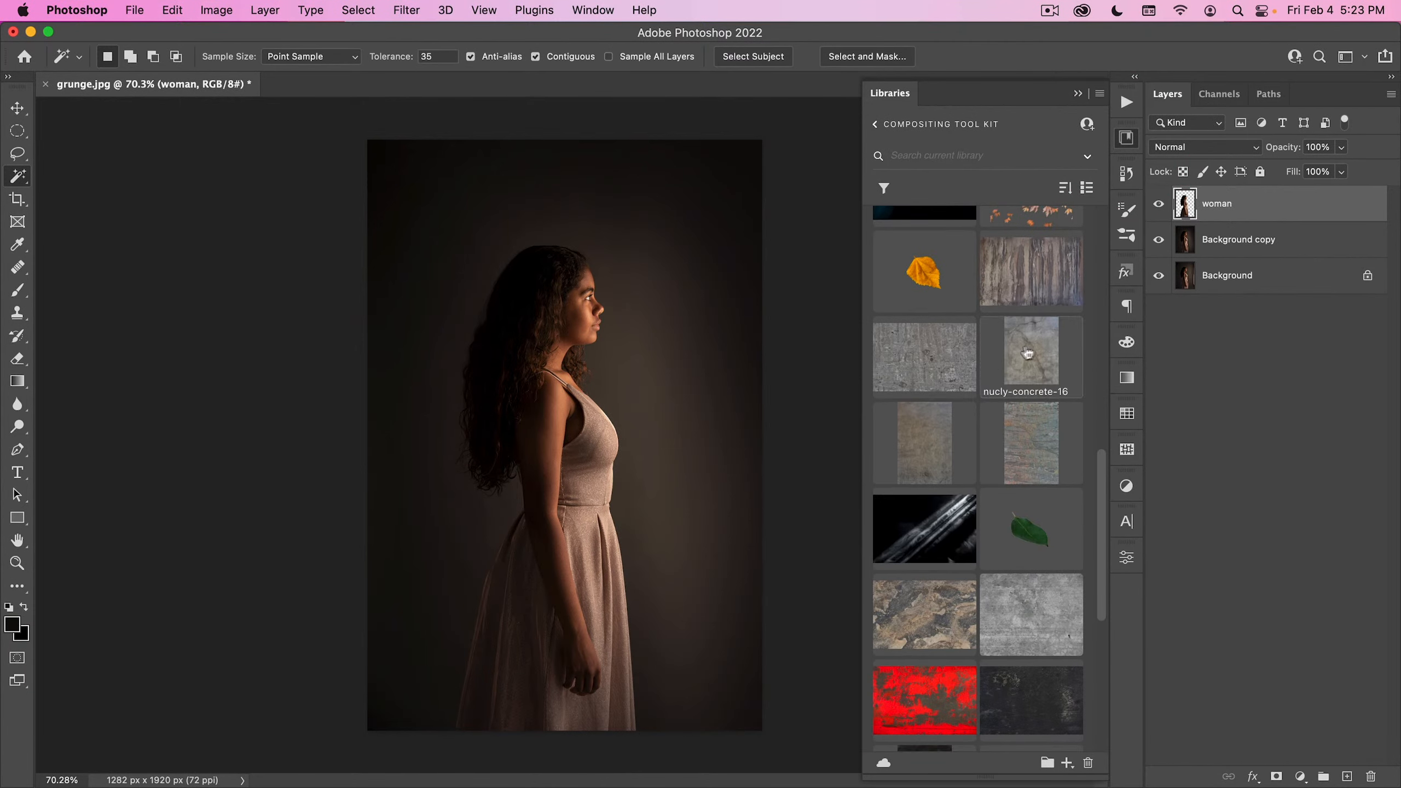
pyautogui.scroll(-3, 1029, 376)
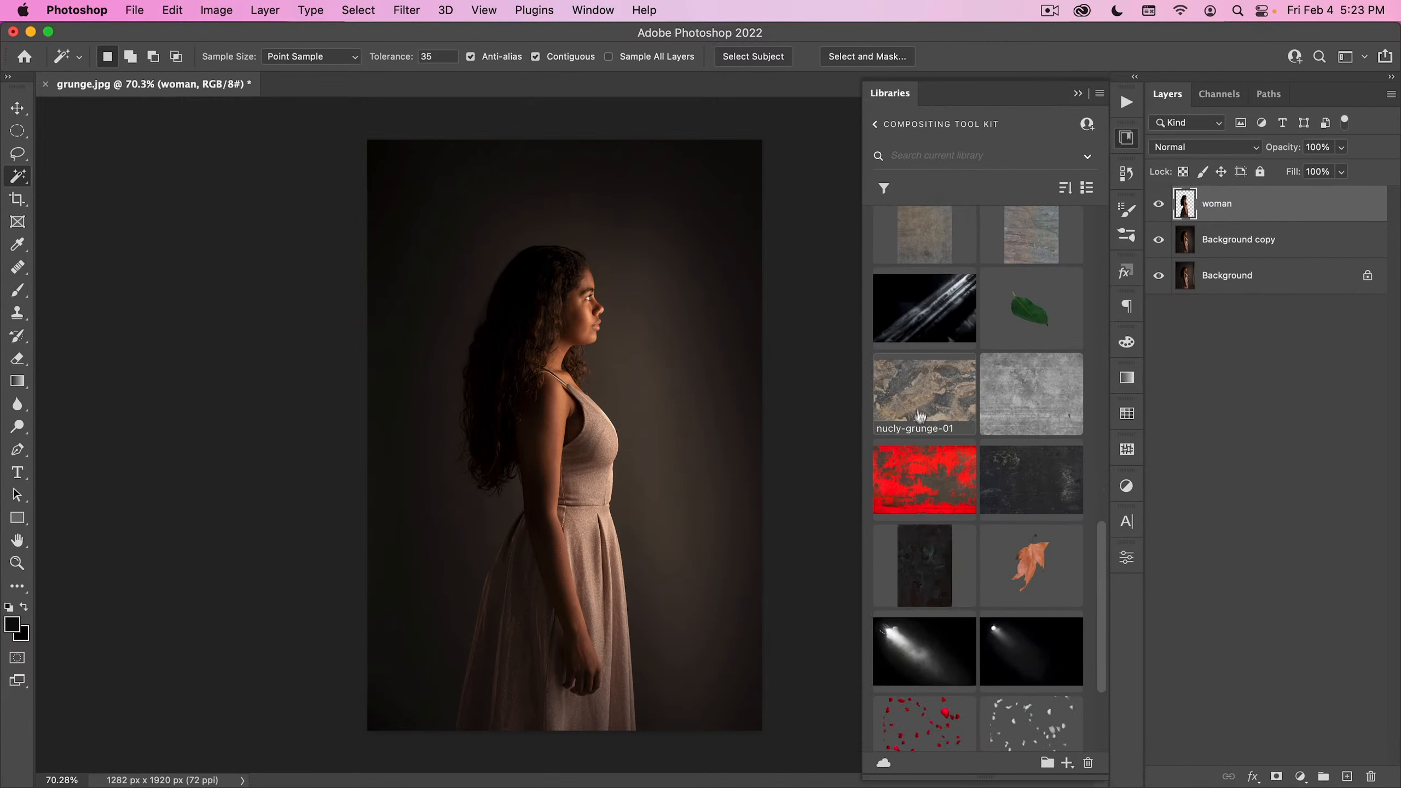
pyautogui.moveTo(923, 403); pyautogui.dragTo(575, 364)
pyautogui.moveTo(630, 243); pyautogui.dragTo(674, 373)
pyautogui.moveTo(571, 227); pyautogui.dragTo(575, 139)
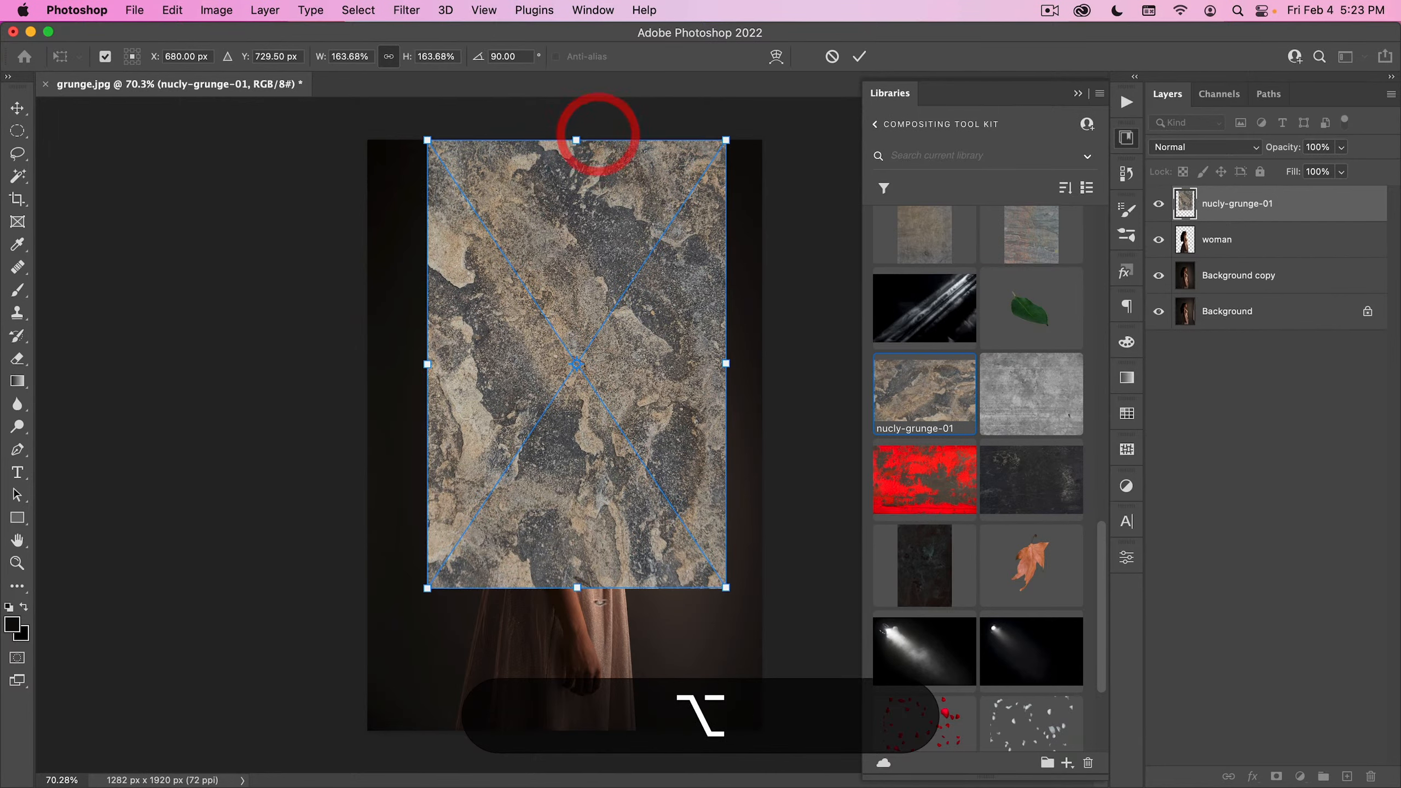
pyautogui.moveTo(578, 586); pyautogui.dragTo(577, 730)
pyautogui.moveTo(653, 630); pyautogui.dragTo(640, 625)
pyautogui.doubleClick(585, 480)
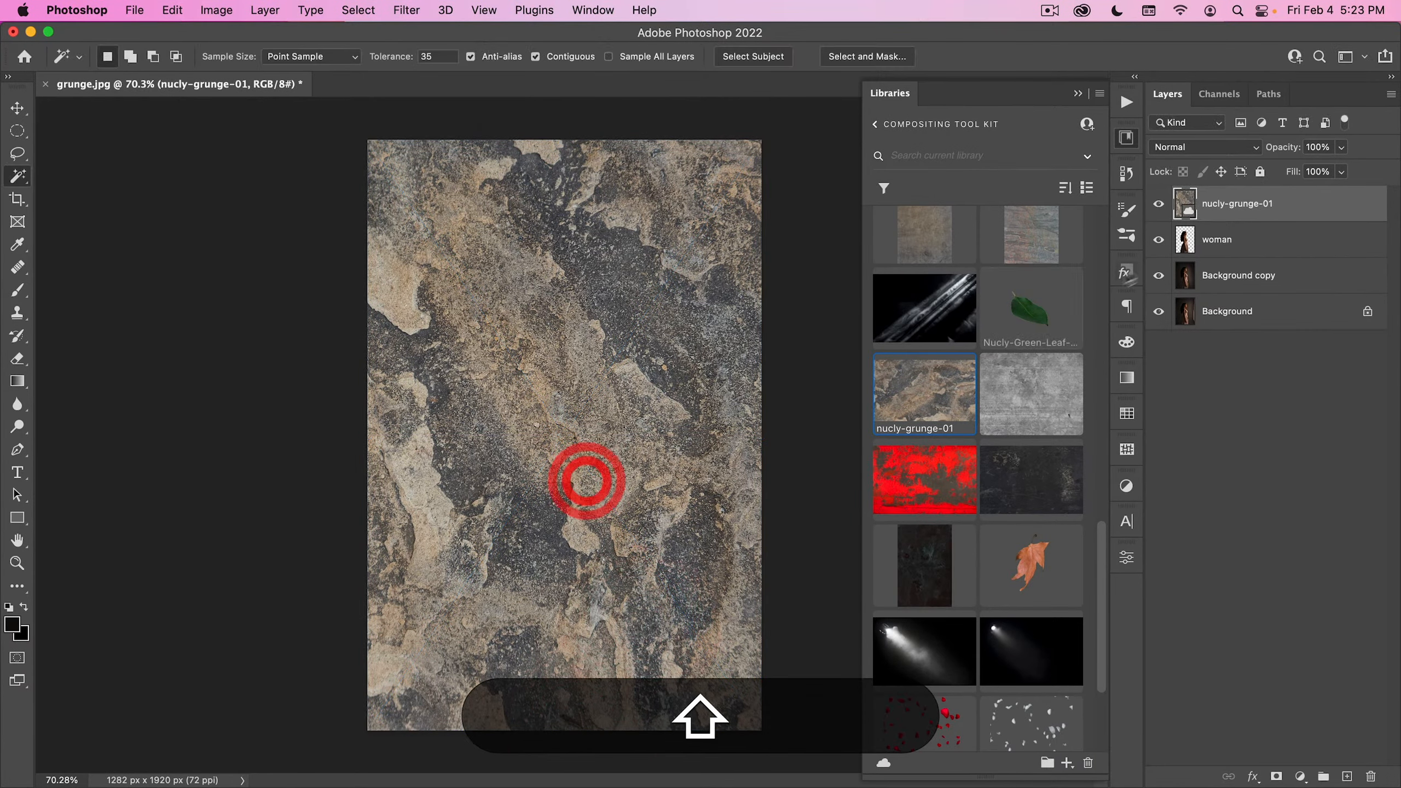
# - Blend nucly-grunge-01 with Soft Light at 29% opacity and duplicate it directly beneath the woman layer
pyautogui.click(1216, 149)
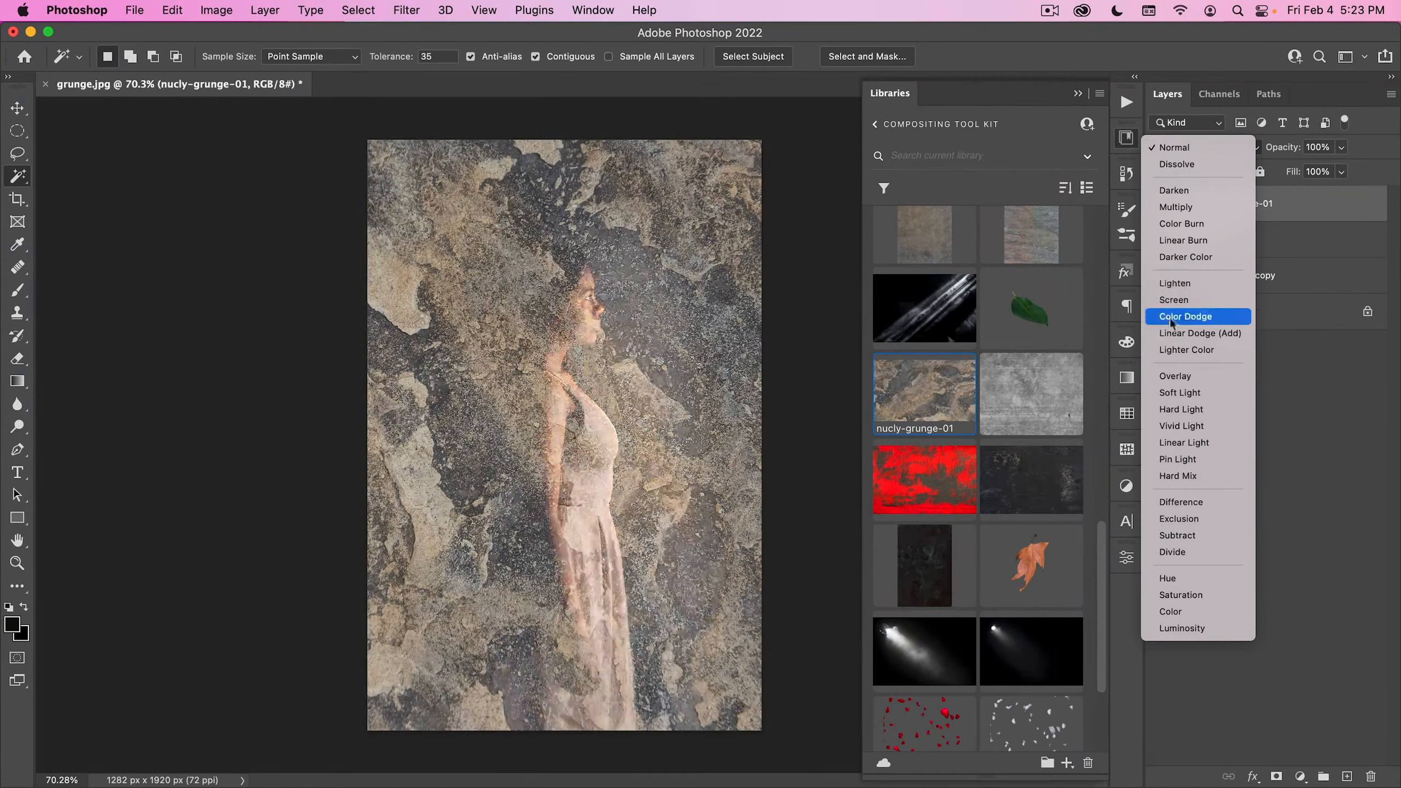
pyautogui.click(1180, 389)
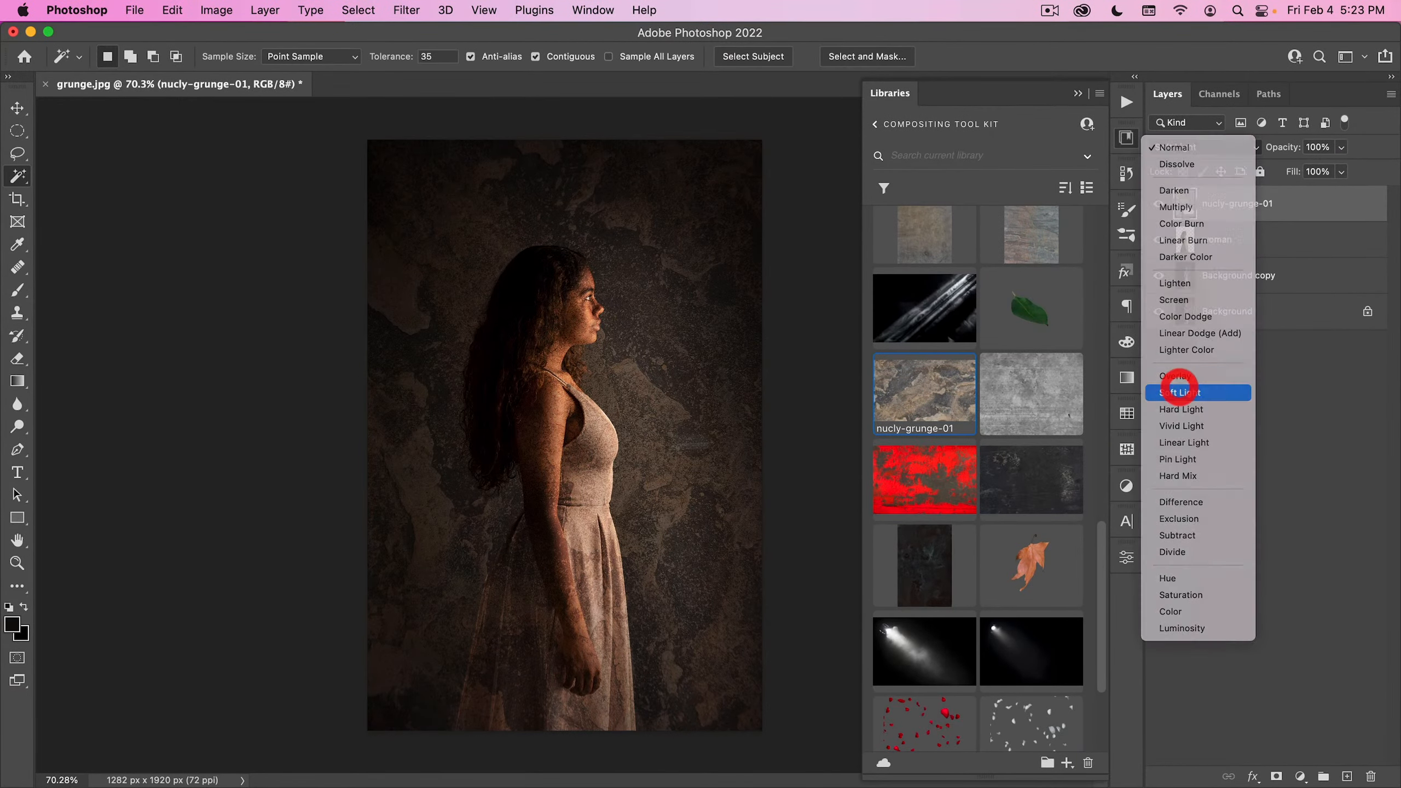
pyautogui.press('v')
pyautogui.moveTo(1211, 212)
pyautogui.mouseDown()
pyautogui.moveTo(1242, 252)
pyautogui.moveTo(1216, 213)
pyautogui.mouseUp()
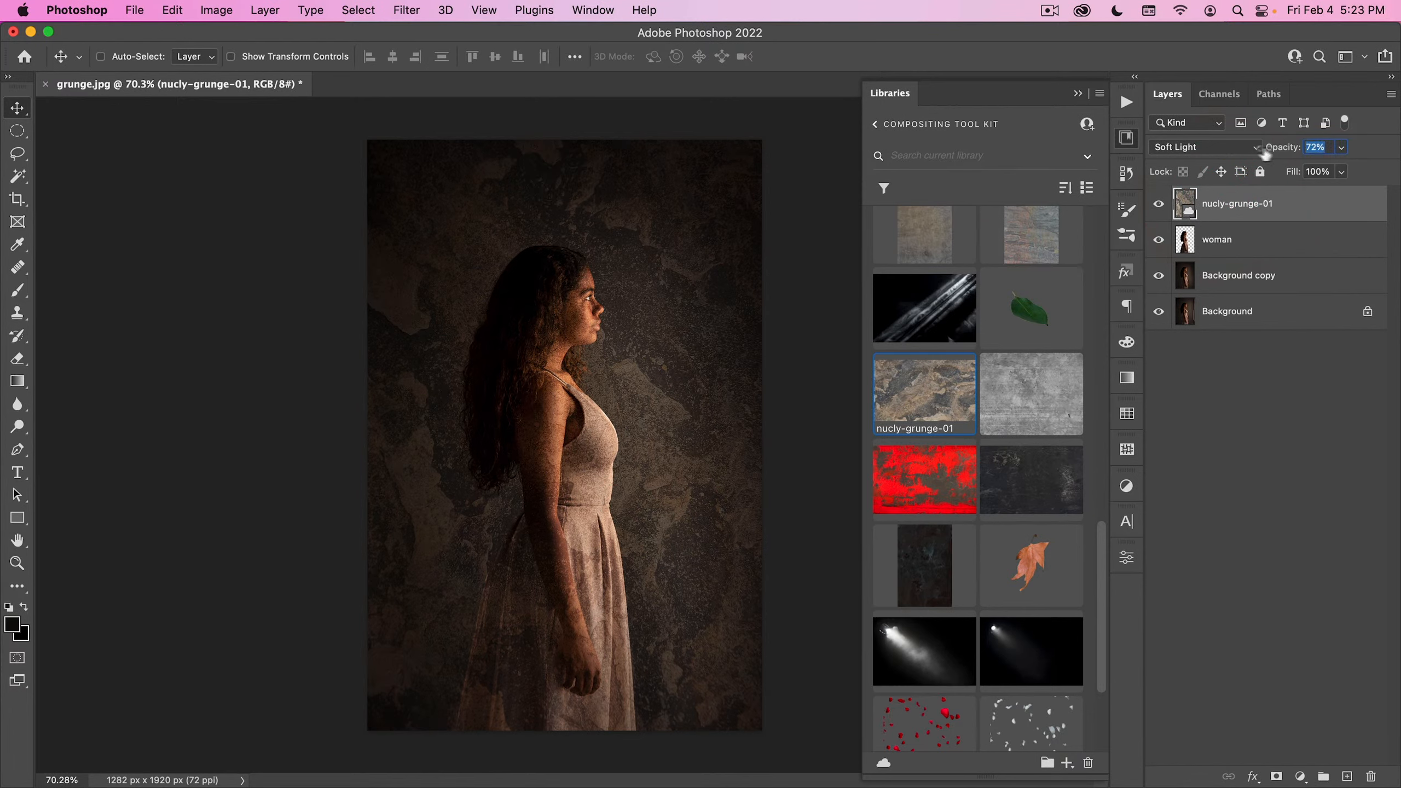
pyautogui.moveTo(1266, 155); pyautogui.dragTo(1250, 156)
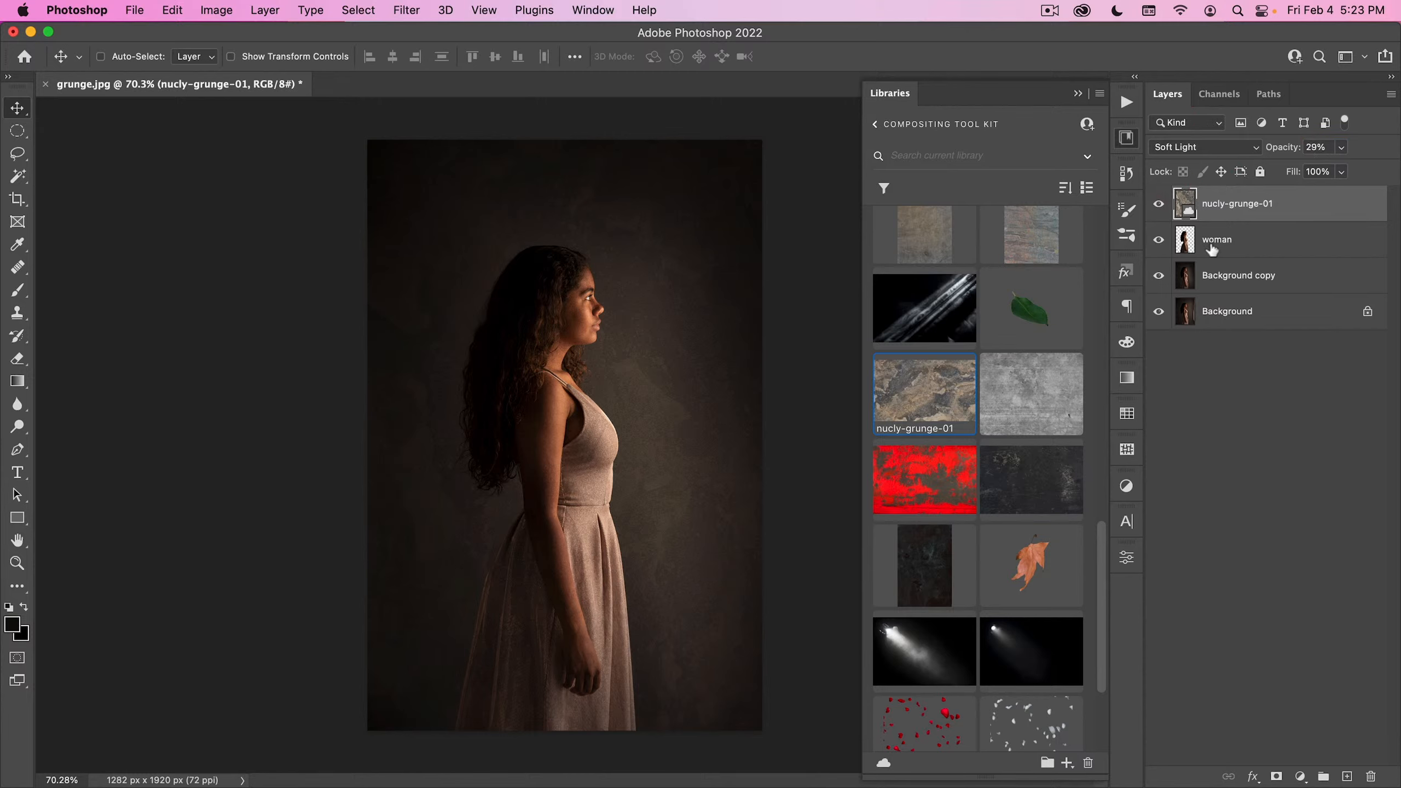
pyautogui.press('alt')
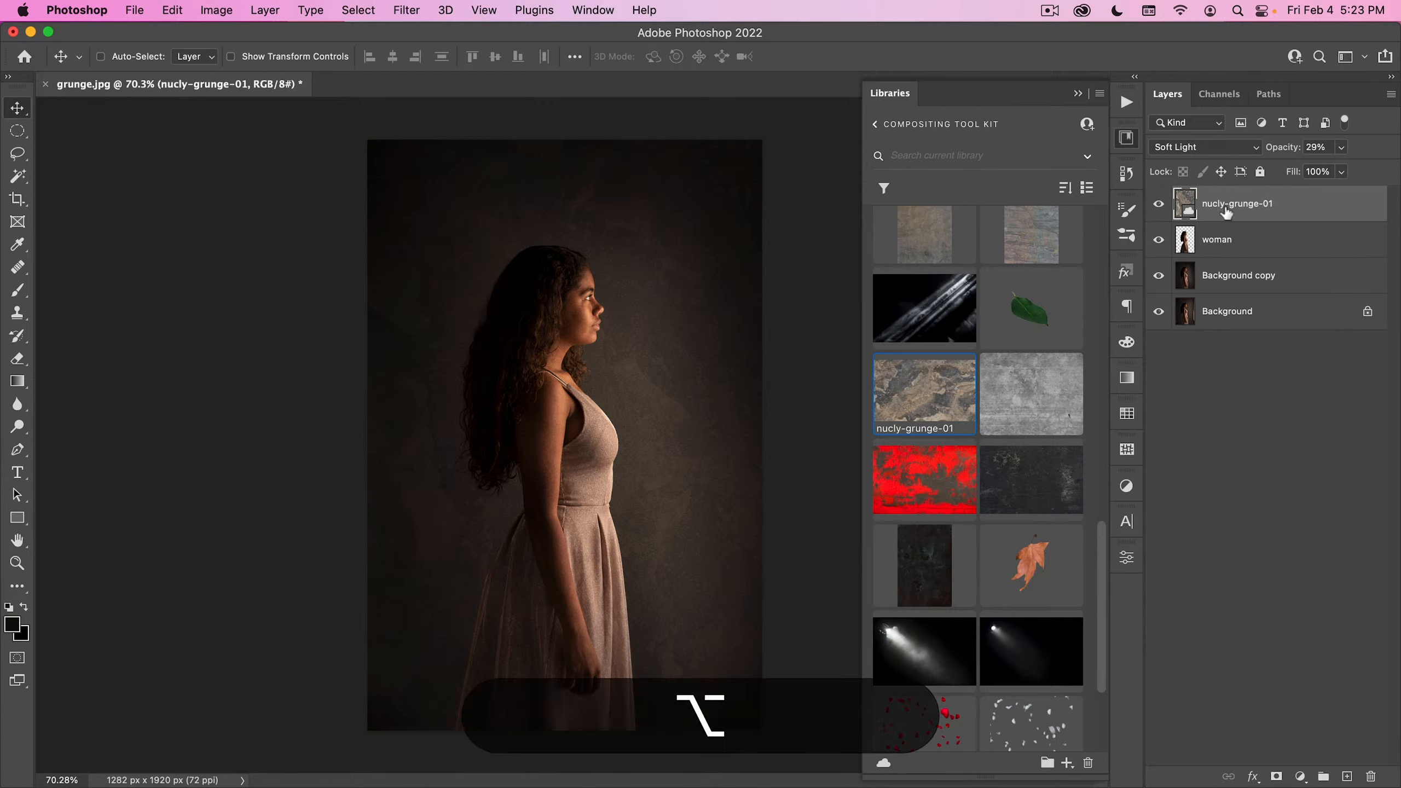
pyautogui.moveTo(1224, 211); pyautogui.dragTo(1243, 244)
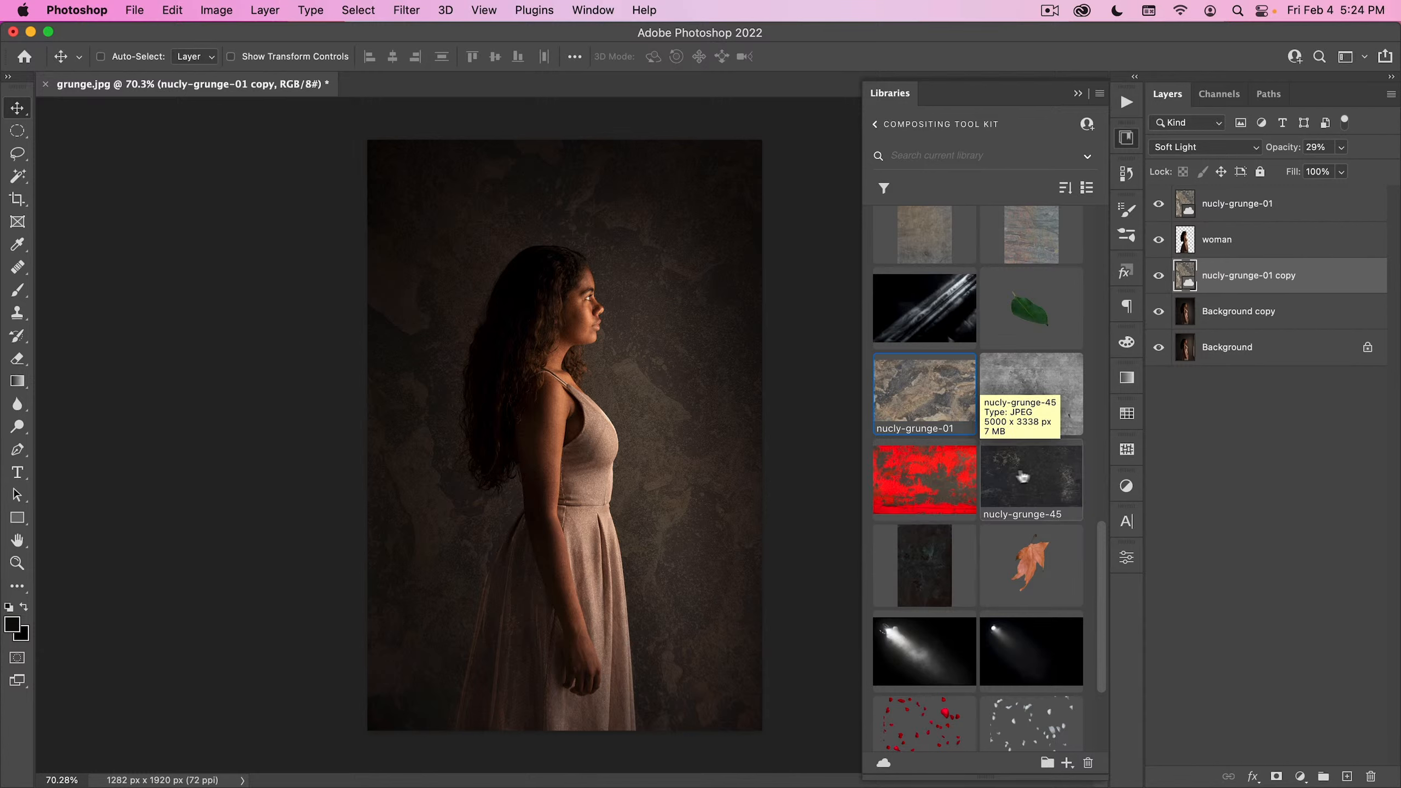
# - Place the nucly-grunge-45 texture from the library beneath the woman layer and enlarge it to cover the canvas
pyautogui.moveTo(1036, 481); pyautogui.dragTo(528, 322)
pyautogui.moveTo(760, 297); pyautogui.dragTo(485, 138)
pyautogui.moveTo(540, 190); pyautogui.dragTo(513, 205)
pyautogui.moveTo(630, 534); pyautogui.dragTo(777, 730)
pyautogui.doubleClick(680, 657)
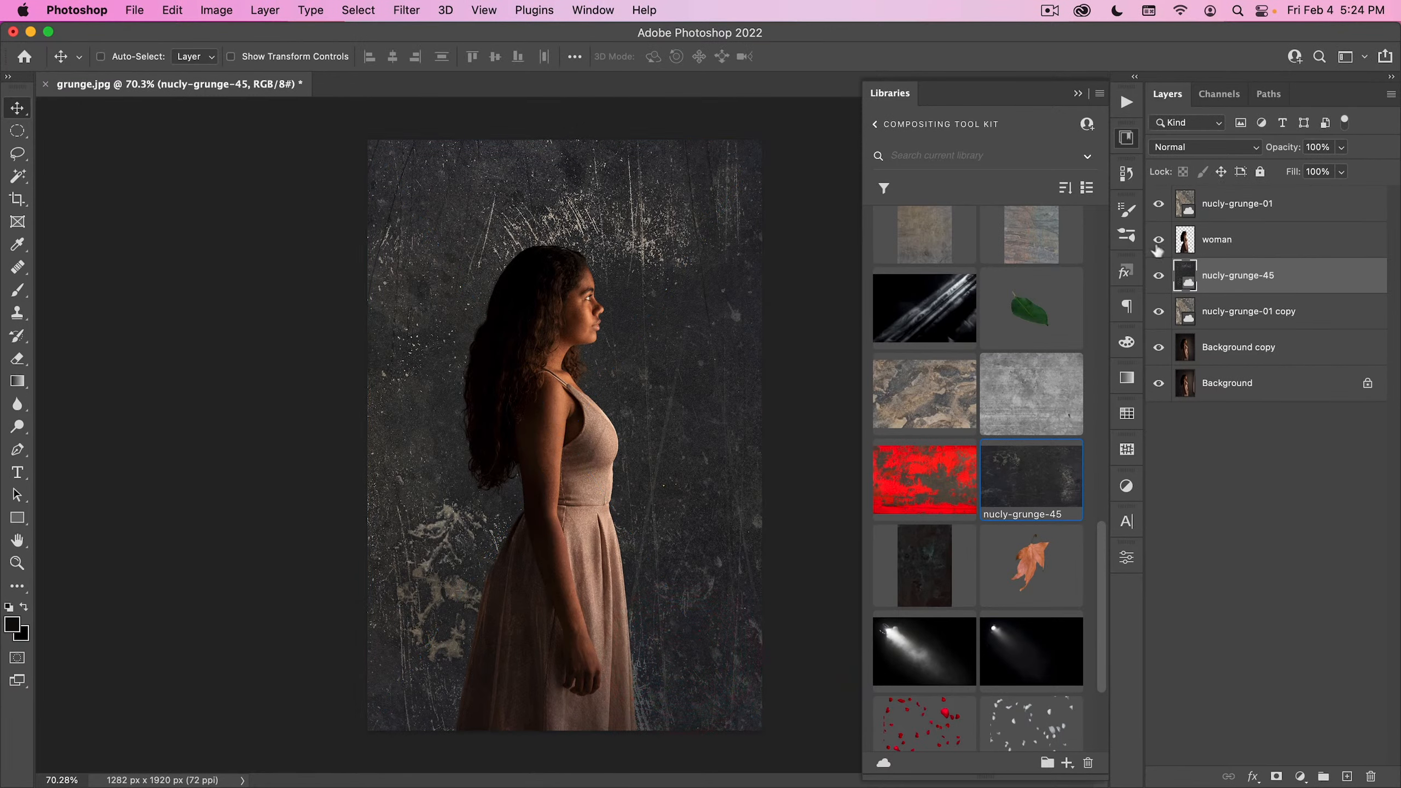
# - Set nucly-grunge-45 to the Screen blend mode and move it to the top of the layer stack
pyautogui.click(1204, 148)
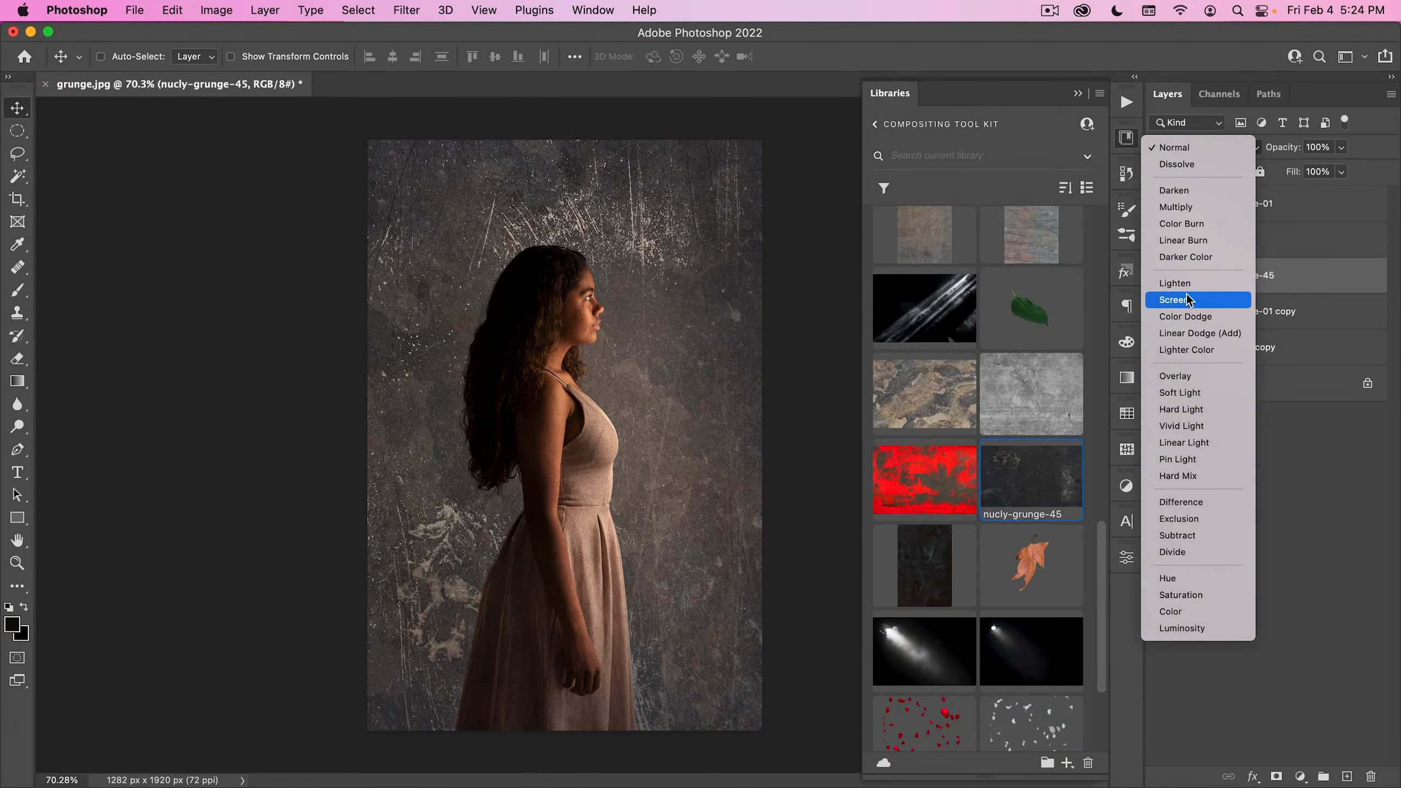
pyautogui.click(1186, 293)
pyautogui.moveTo(1208, 287); pyautogui.dragTo(1251, 196)
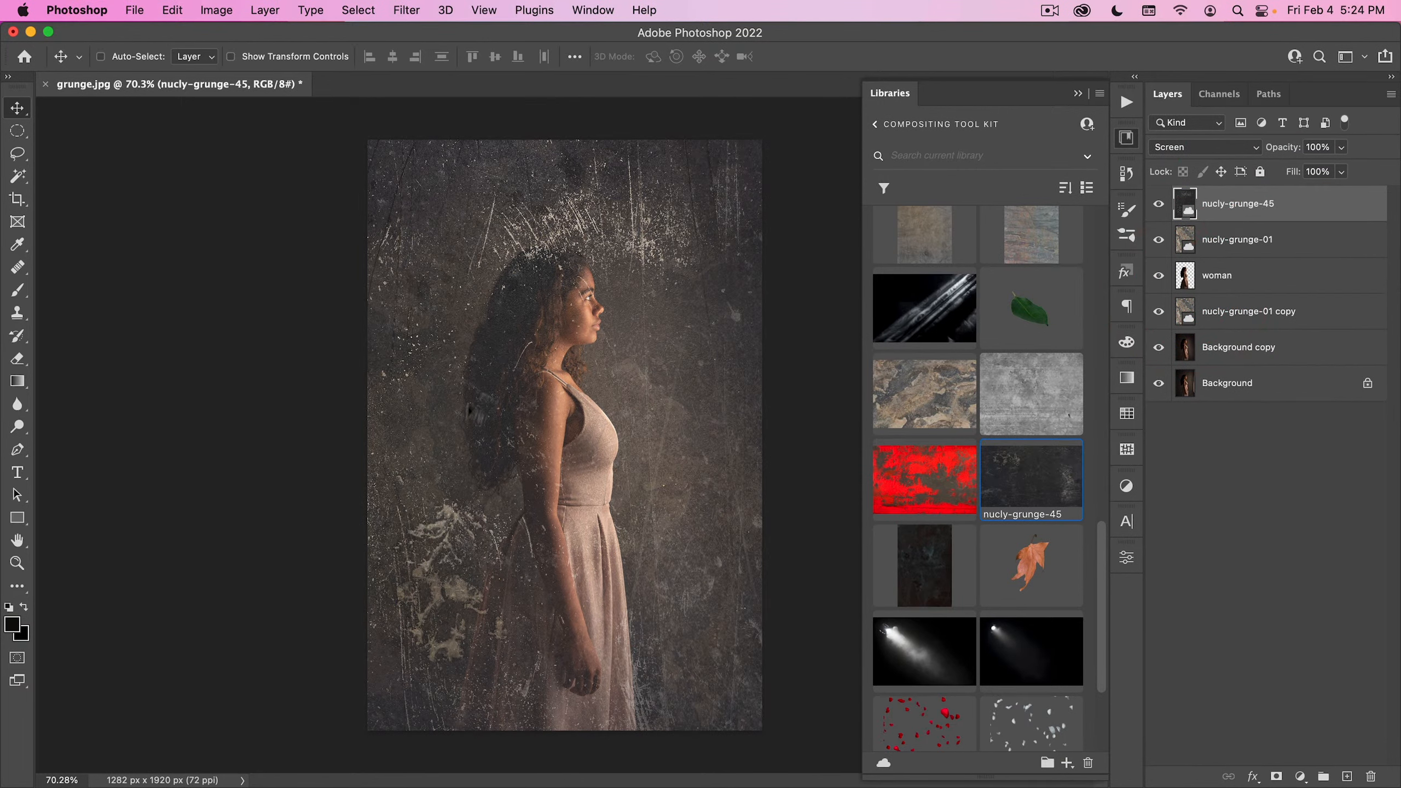
# - Apply Curves to nucly-grunge-45, raising the black point's input to darken the texture's shadows
pyautogui.press('super+m')
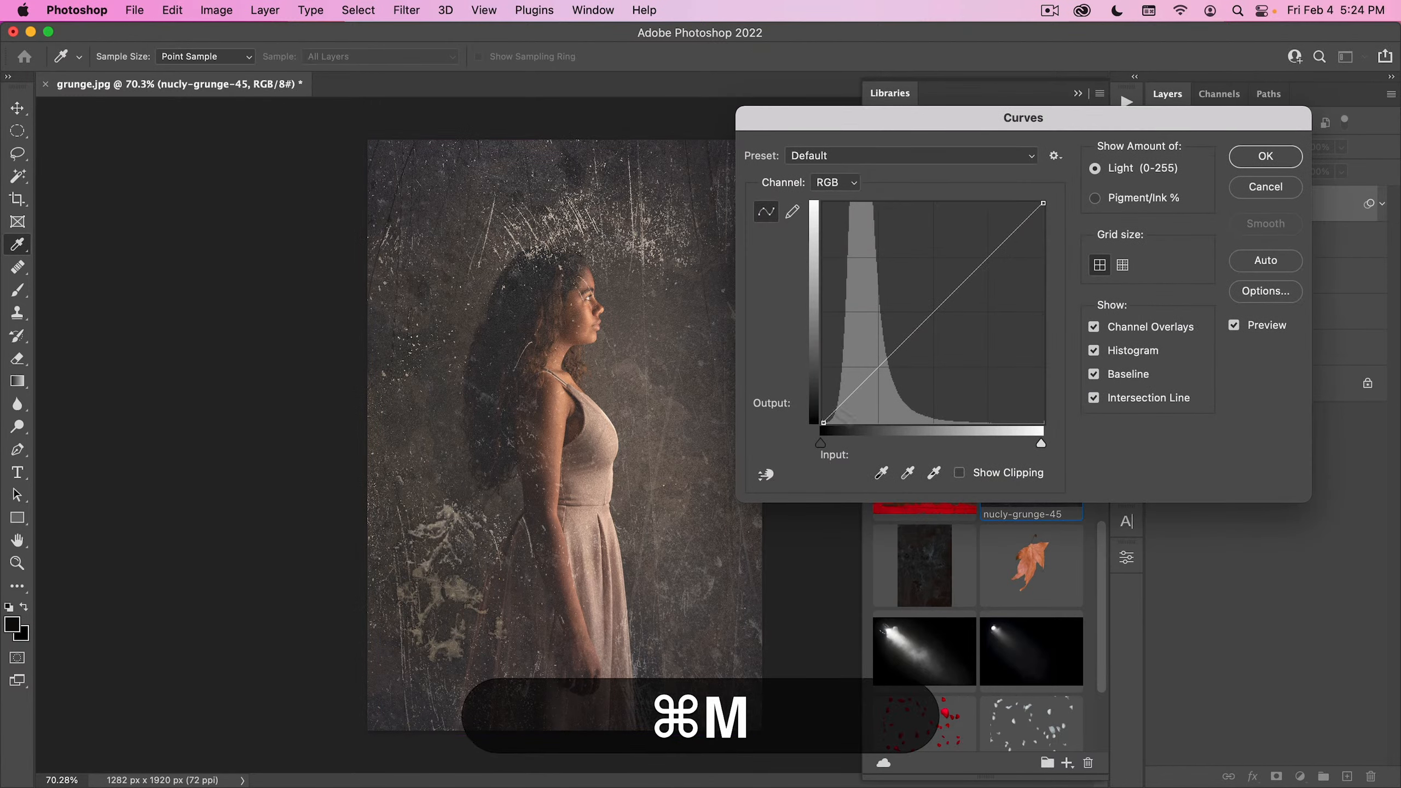
pyautogui.moveTo(821, 442); pyautogui.dragTo(878, 442)
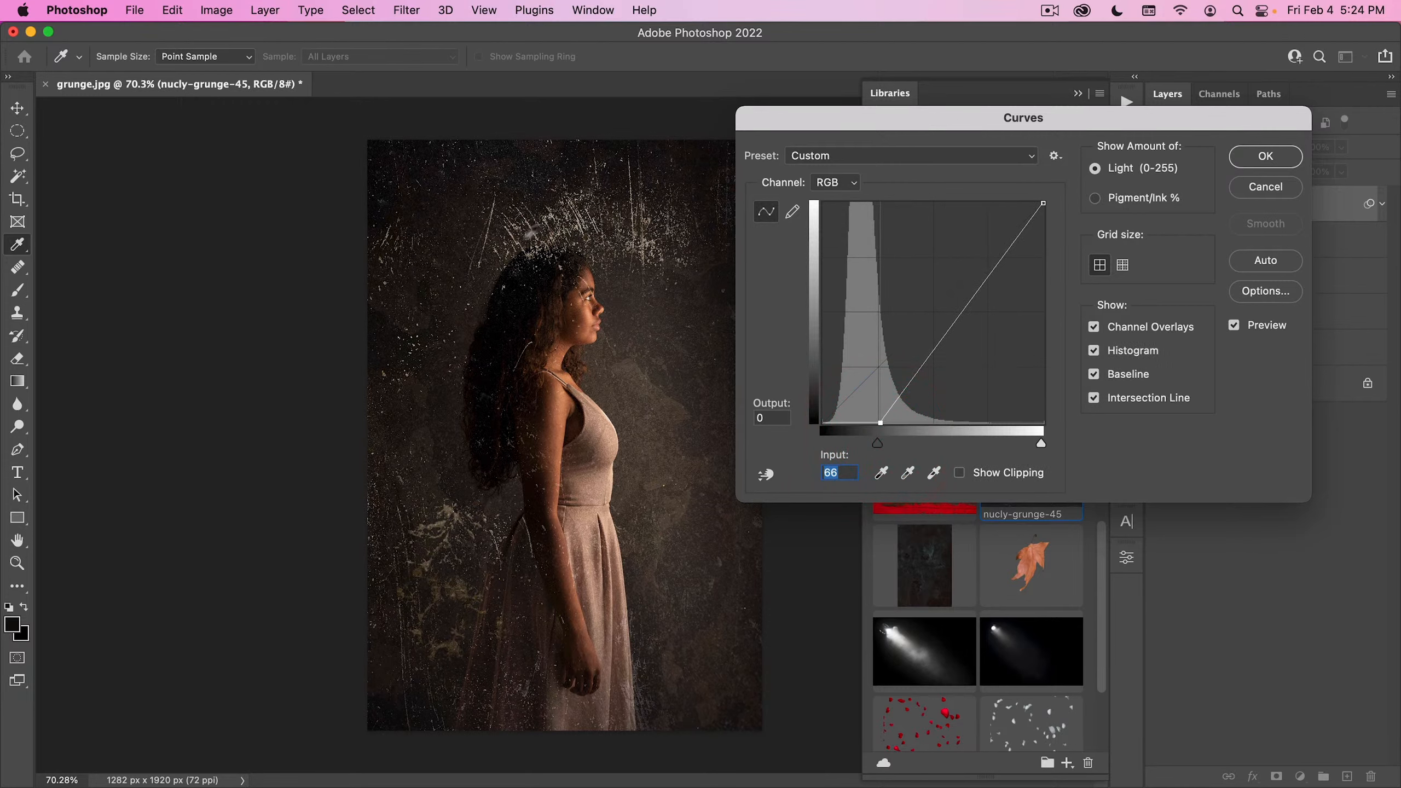
pyautogui.moveTo(885, 447); pyautogui.dragTo(889, 443)
pyautogui.click(1266, 156)
# - Lower the opacity of the nucly-grunge-45 layer to 20%
pyautogui.click(1282, 150)
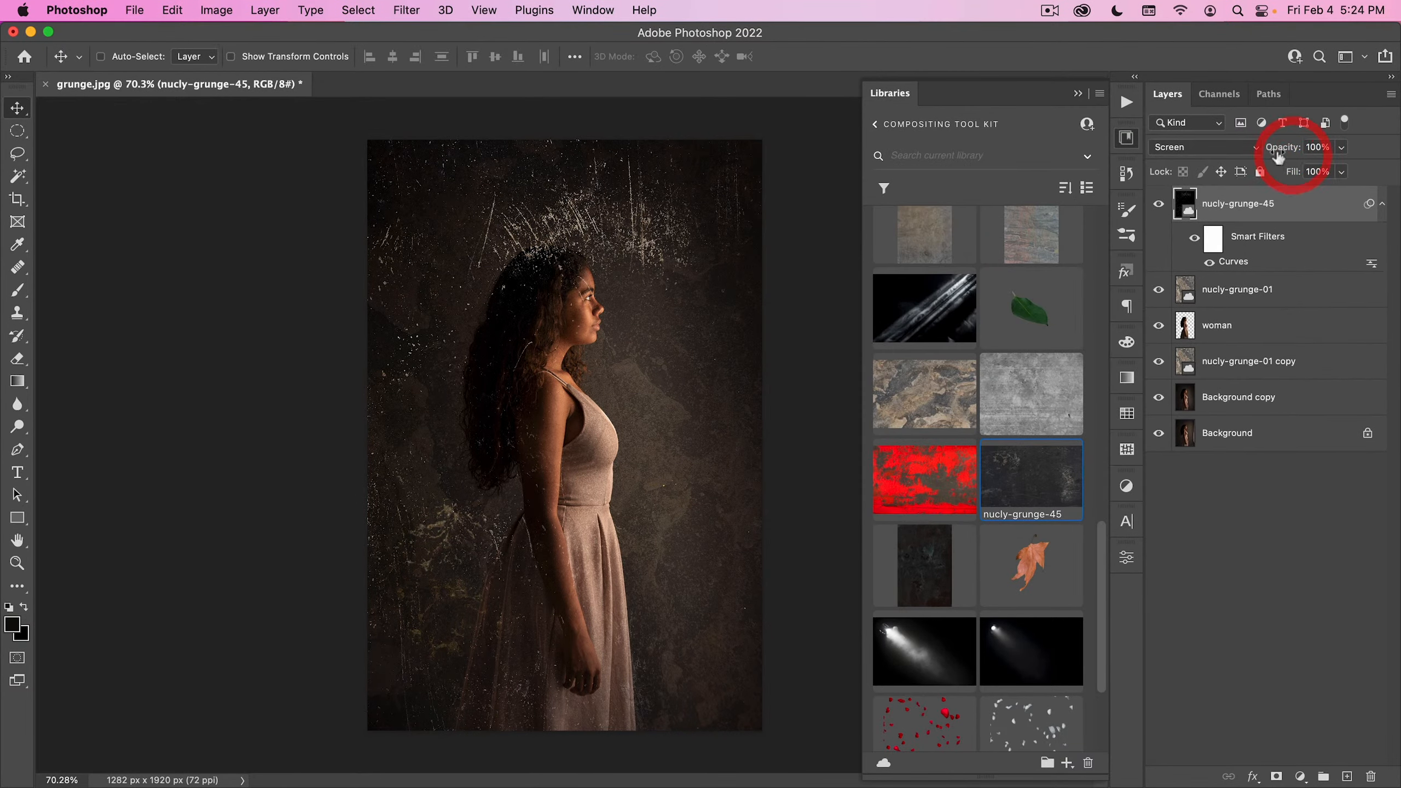
pyautogui.moveTo(1208, 154); pyautogui.dragTo(1215, 152)
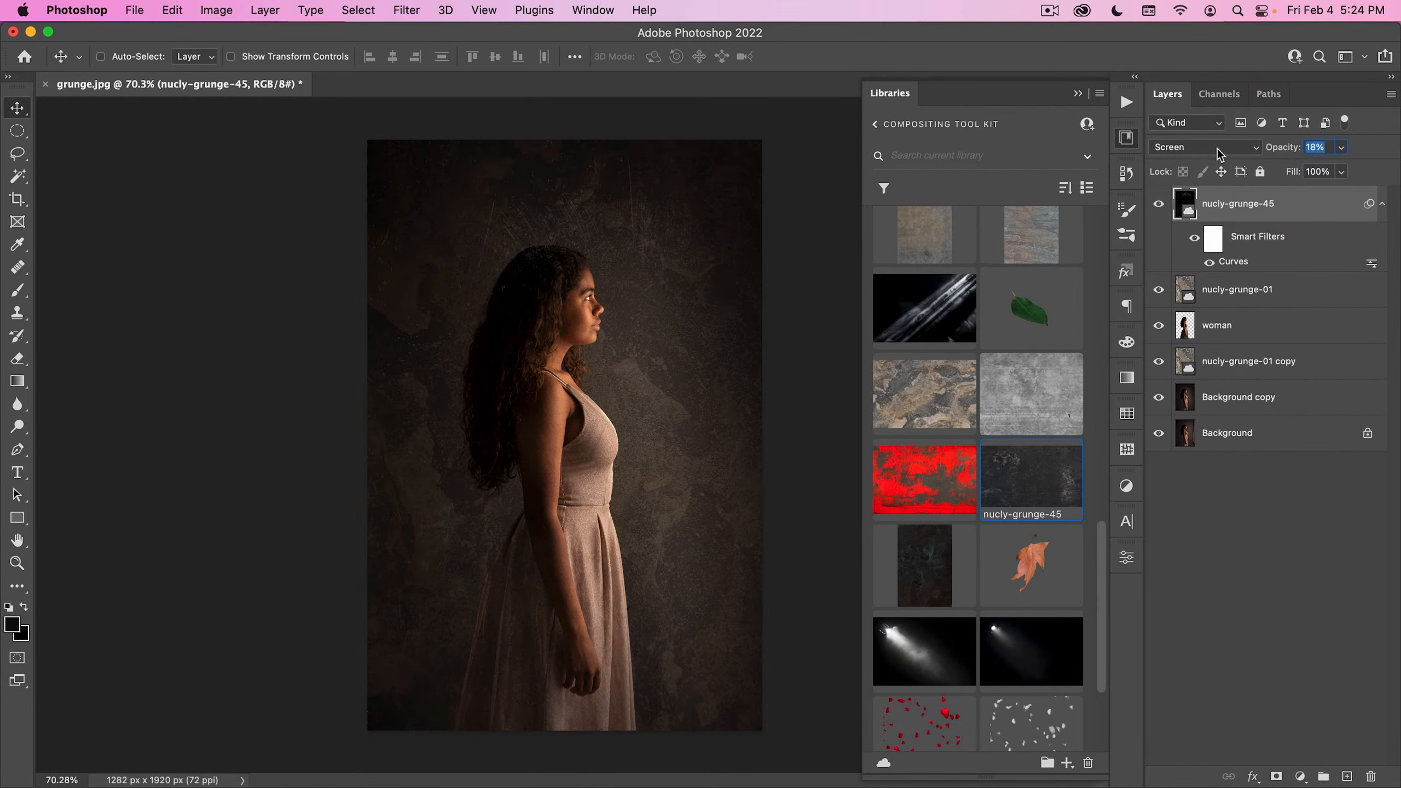
pyautogui.moveTo(1218, 149); pyautogui.dragTo(1214, 147)
# - Place the nucly-grunge-11 texture from the library on top, rotated 90° and scaled to cover the canvas
pyautogui.moveTo(1029, 389); pyautogui.dragTo(562, 358)
pyautogui.moveTo(634, 411); pyautogui.dragTo(687, 385)
pyautogui.moveTo(546, 216); pyautogui.dragTo(548, 140)
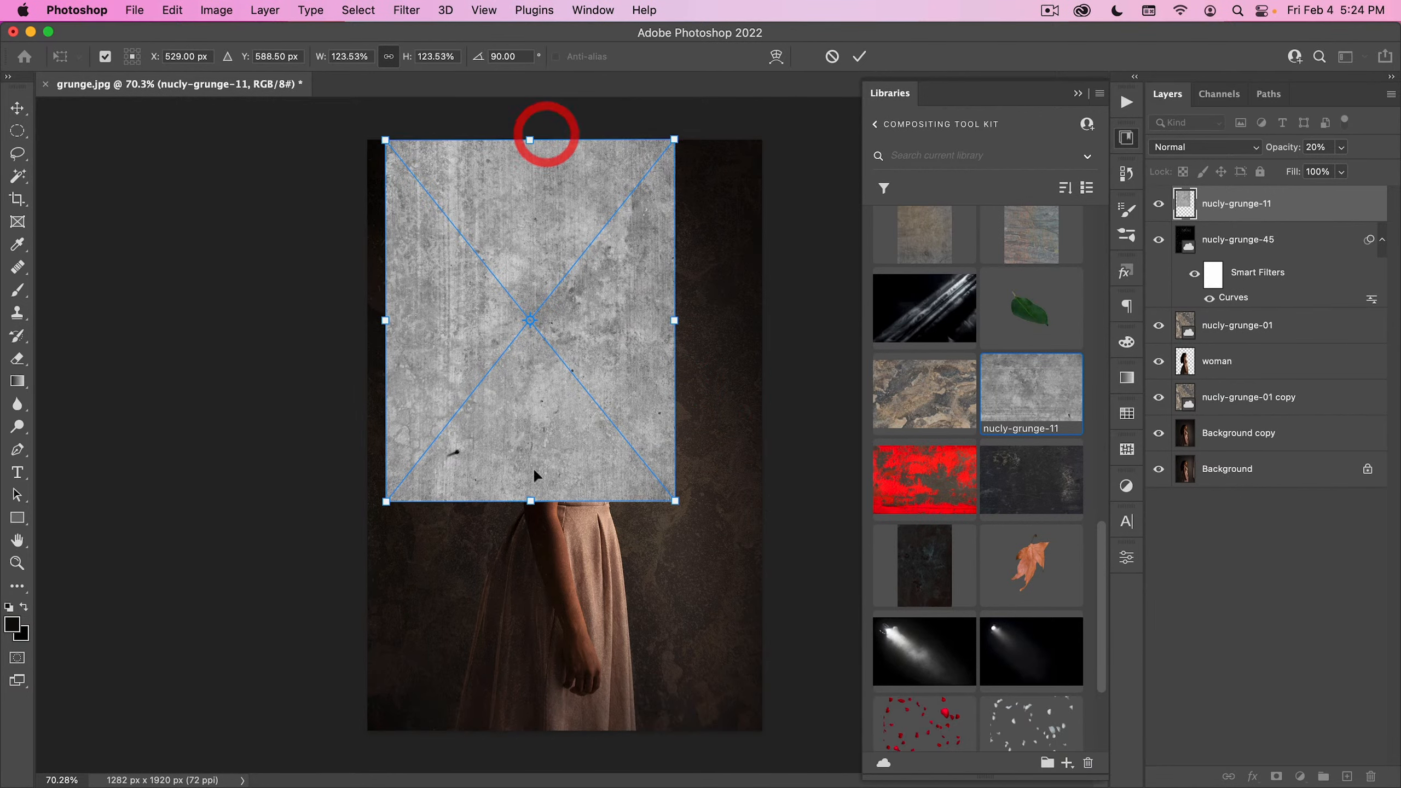
pyautogui.moveTo(530, 500); pyautogui.dragTo(506, 726)
pyautogui.doubleClick(531, 641)
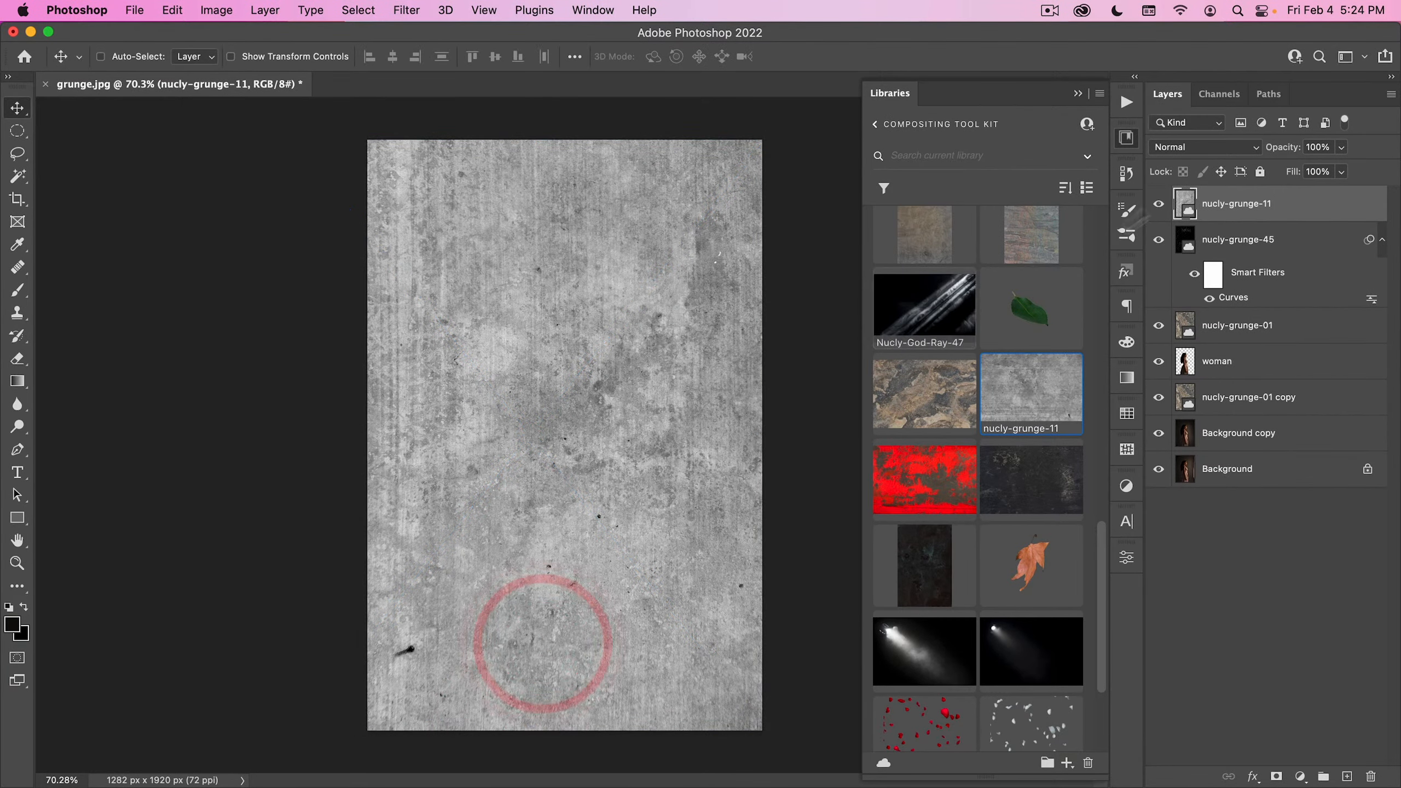
# - Set nucly-grunge-11 to Overlay, apply Curves with the white point's output at 191 and put the library away
pyautogui.click(1204, 150)
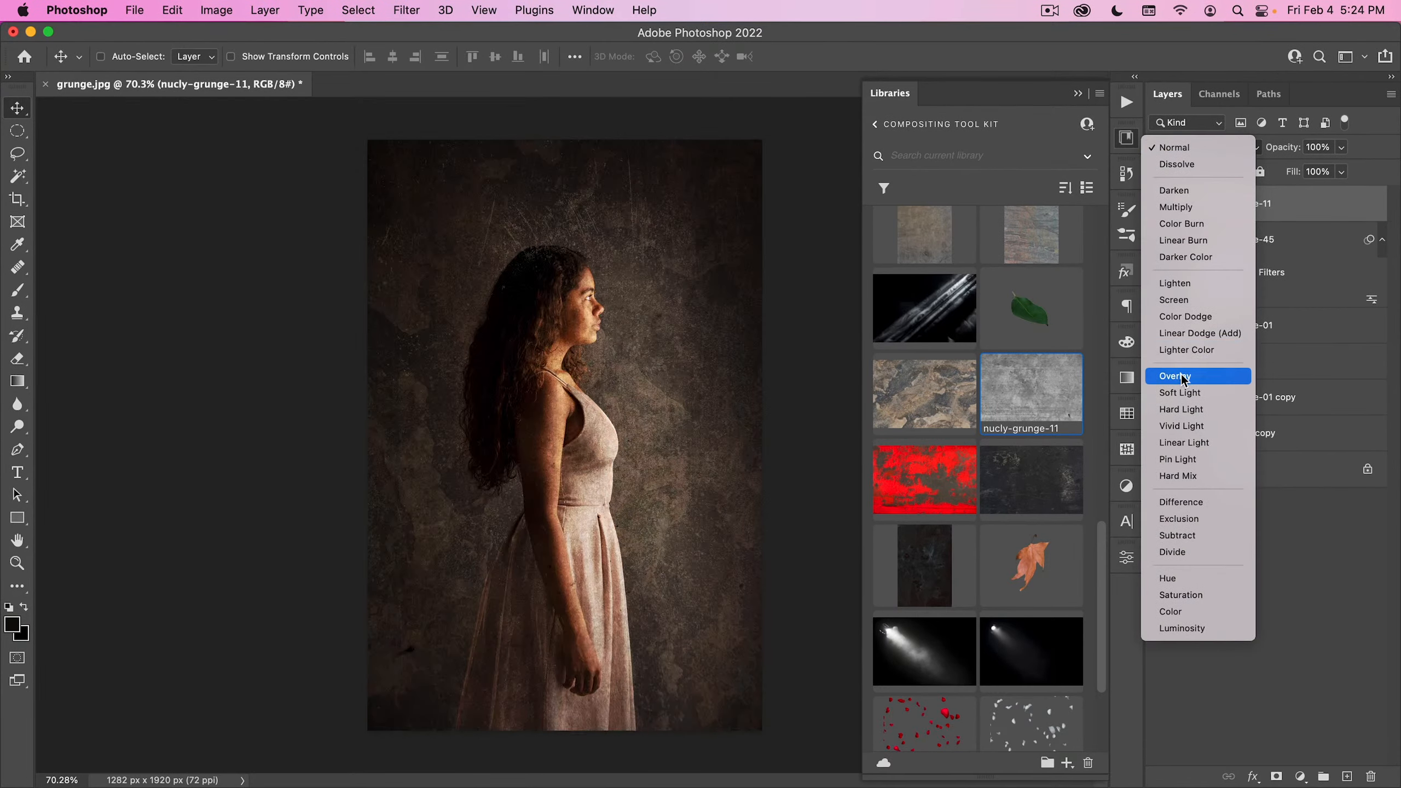
pyautogui.click(1181, 377)
pyautogui.press('super+m')
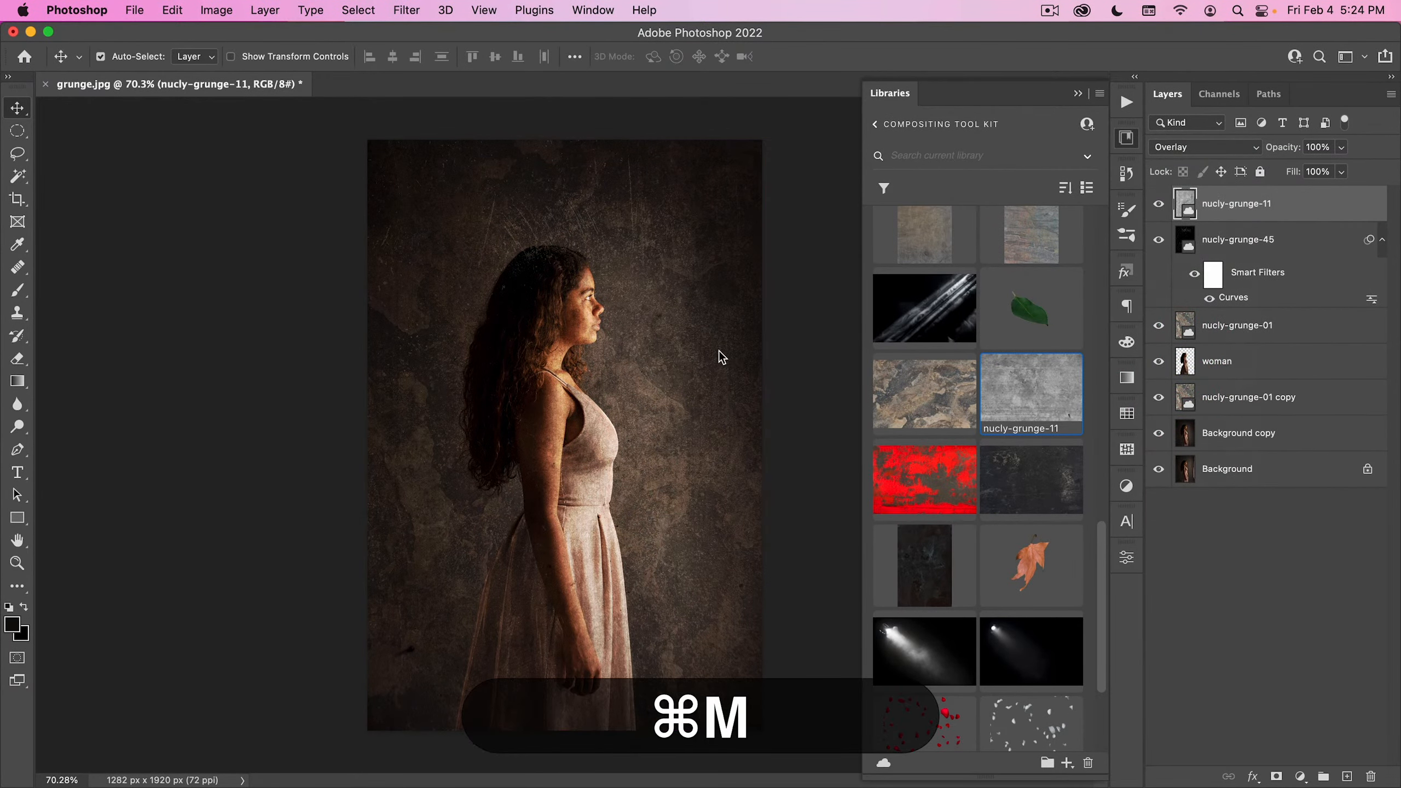
pyautogui.moveTo(1048, 202); pyautogui.dragTo(1061, 263)
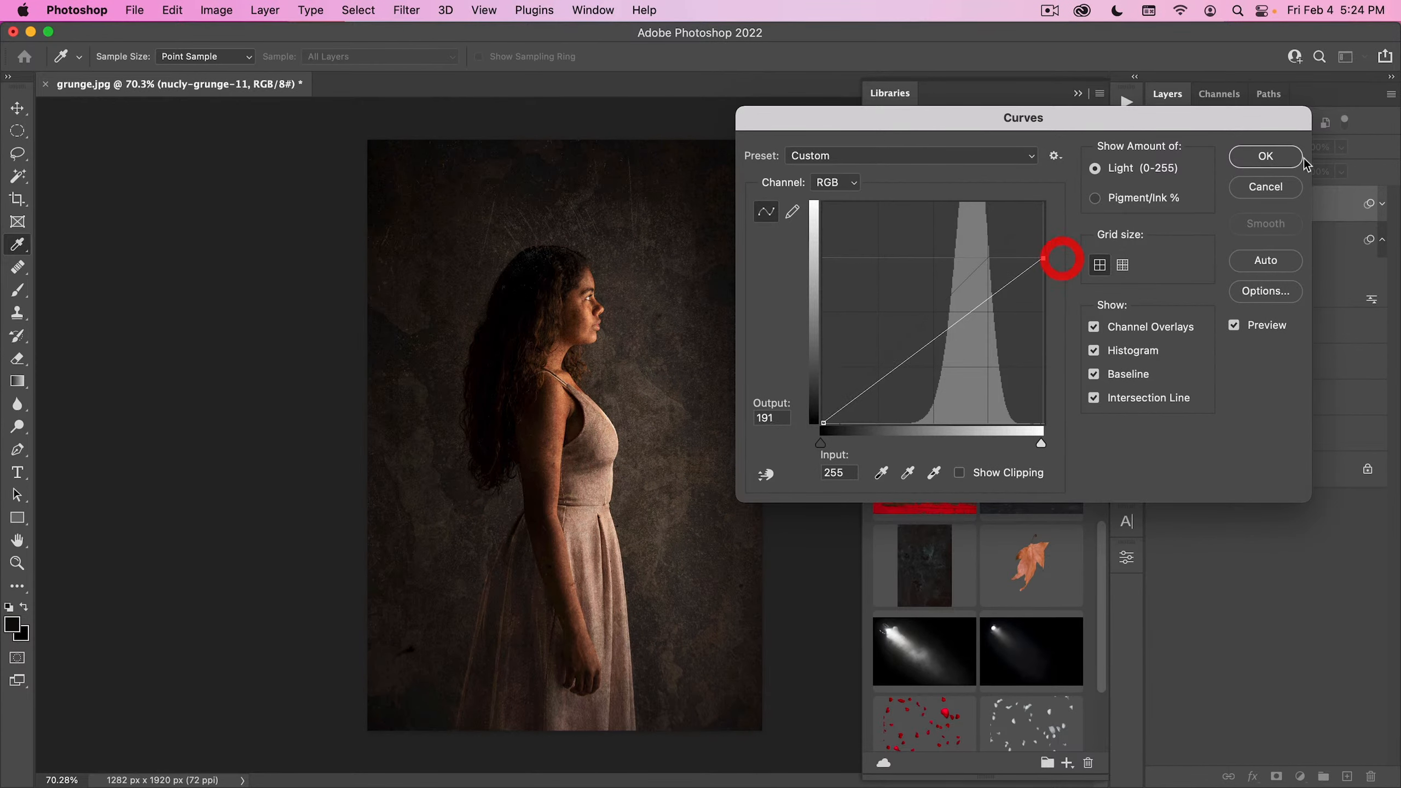
pyautogui.press('Return')
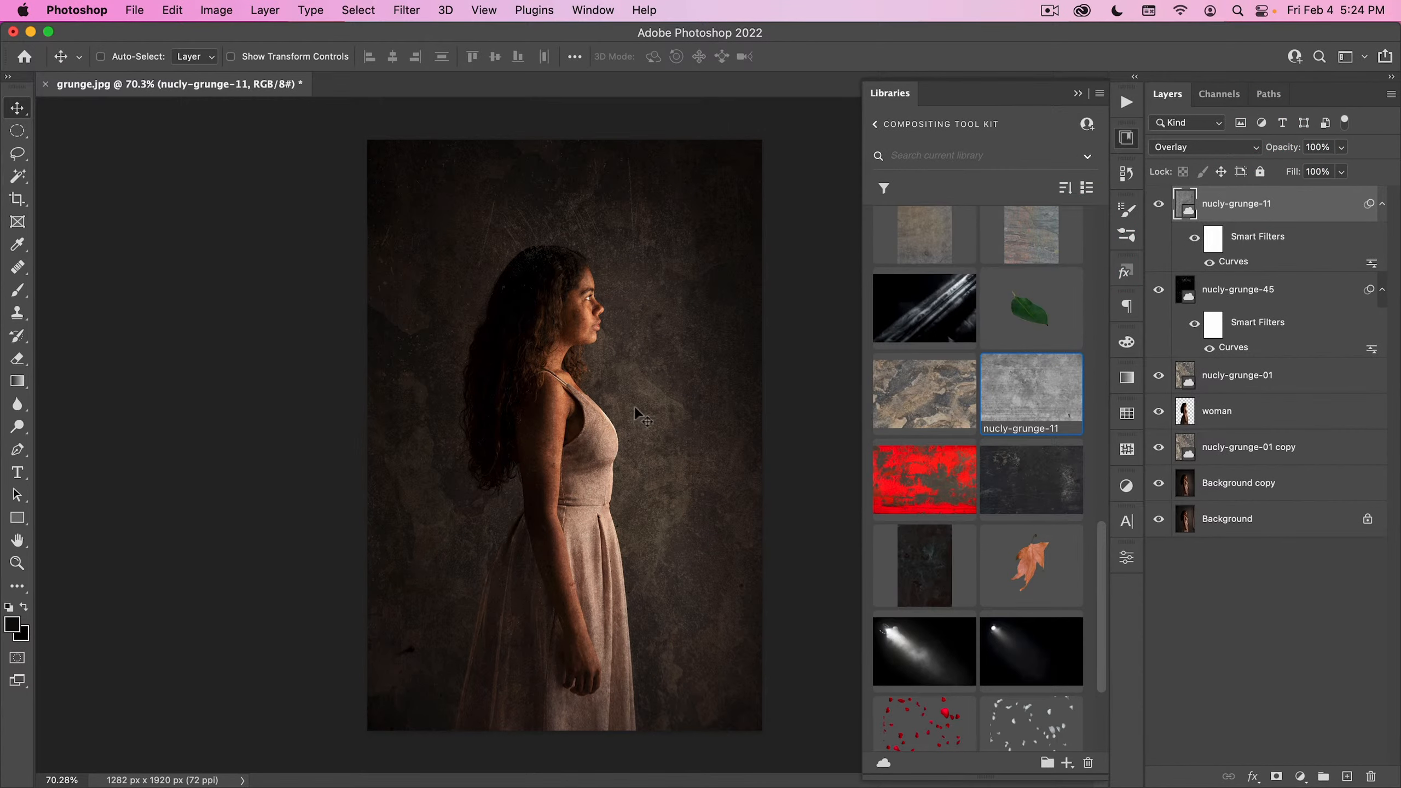
pyautogui.click(1127, 138)
pyautogui.click(1302, 776)
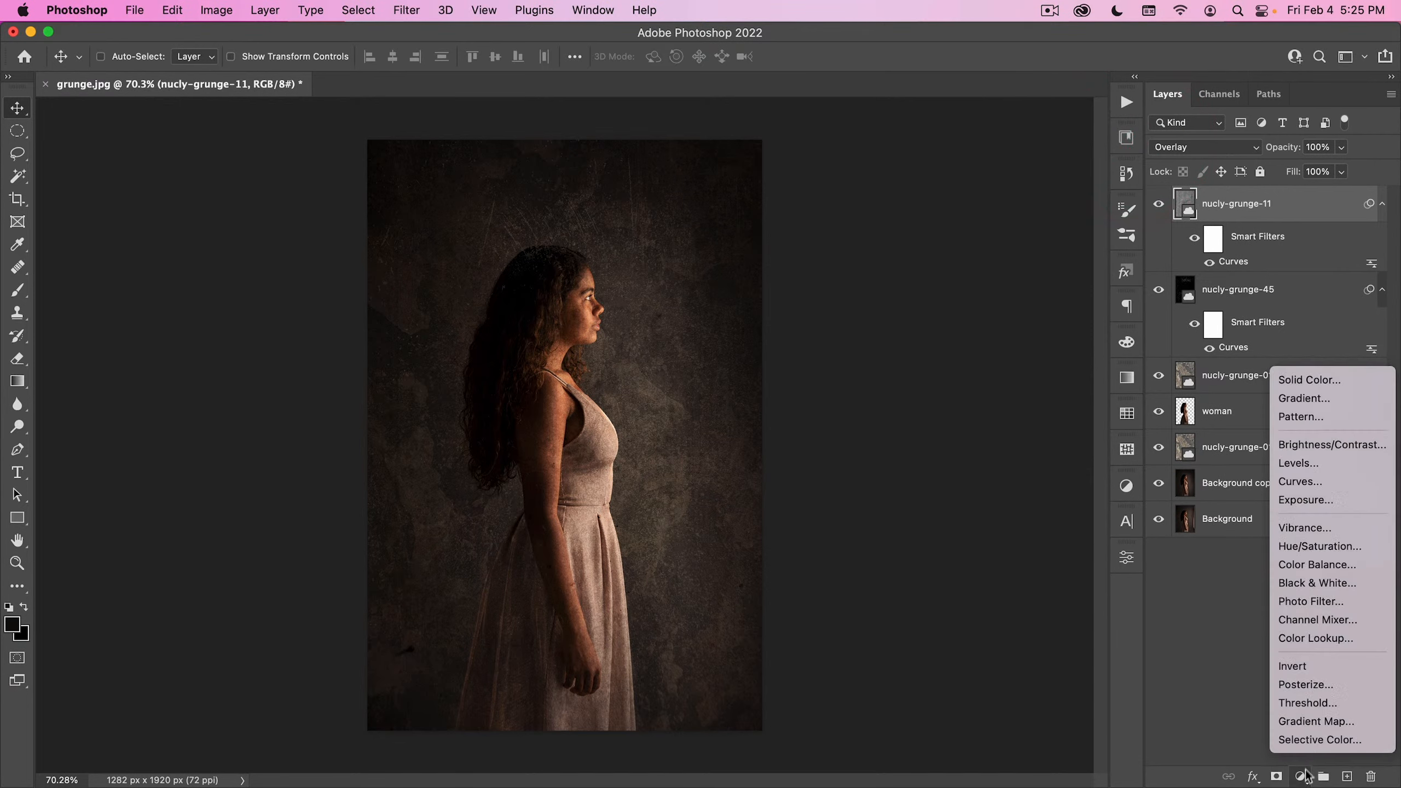
pyautogui.click(1350, 485)
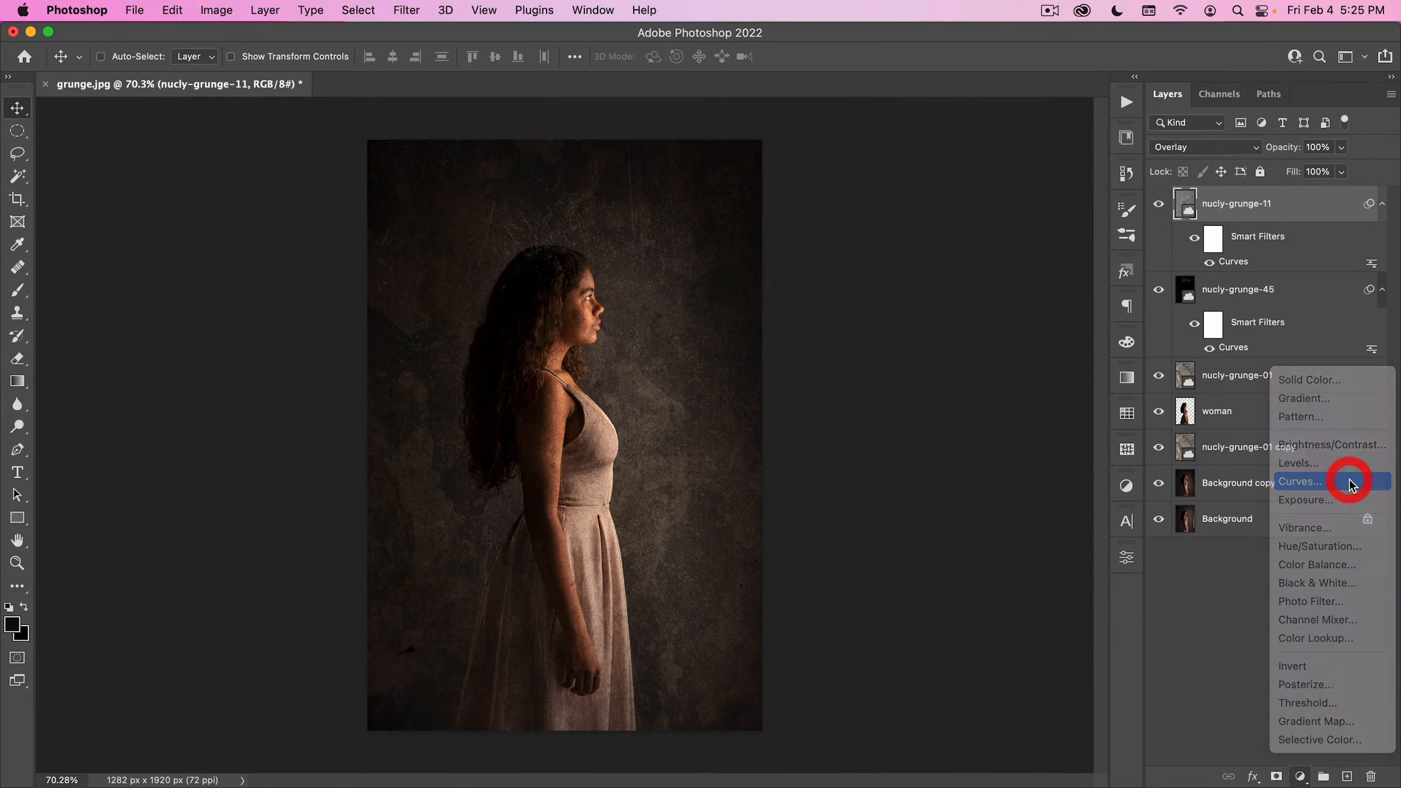
pyautogui.moveTo(1267, 212); pyautogui.dragTo(1370, 776)
# - Add a Black & White adjustment layer above the nucly-grunge-11 layer
pyautogui.click(1302, 776)
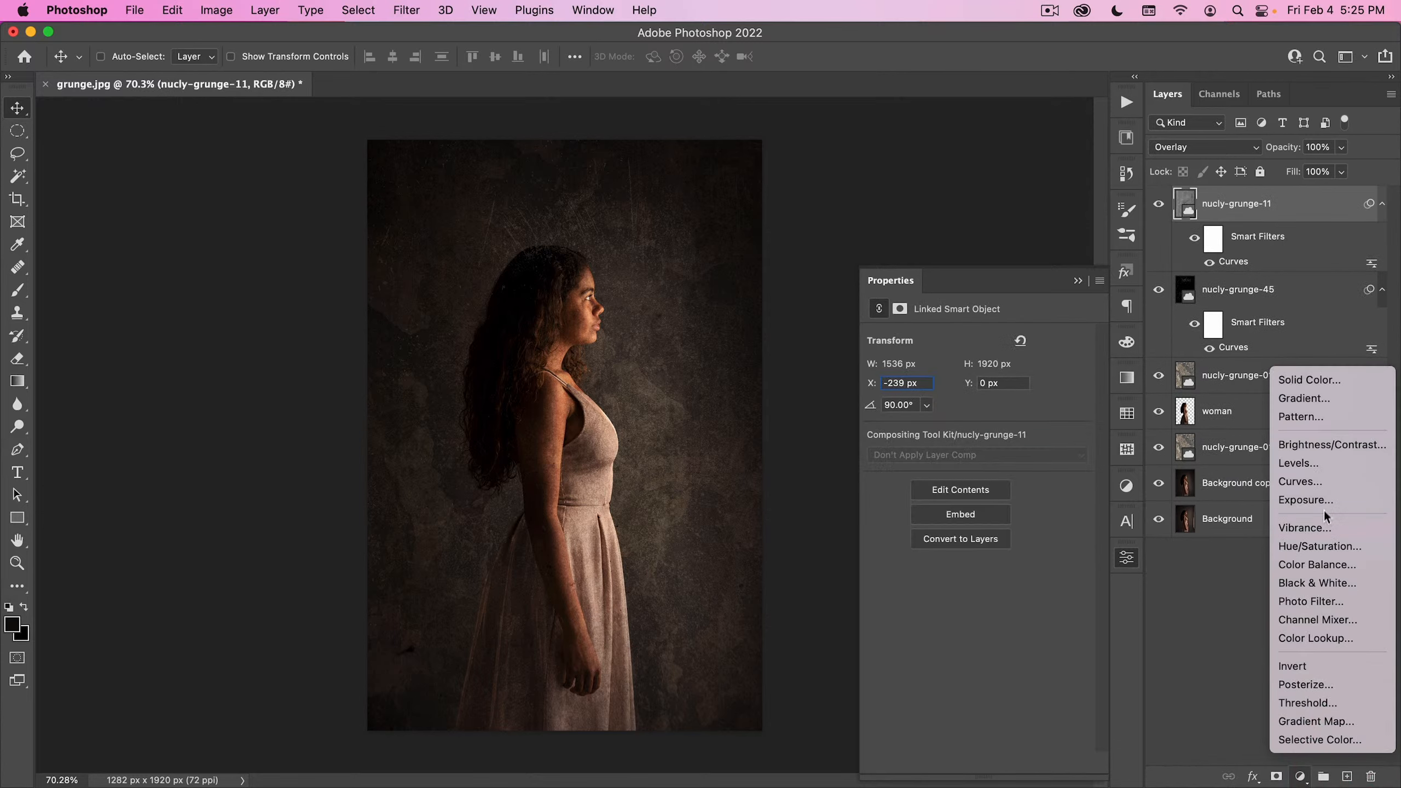
pyautogui.click(1324, 586)
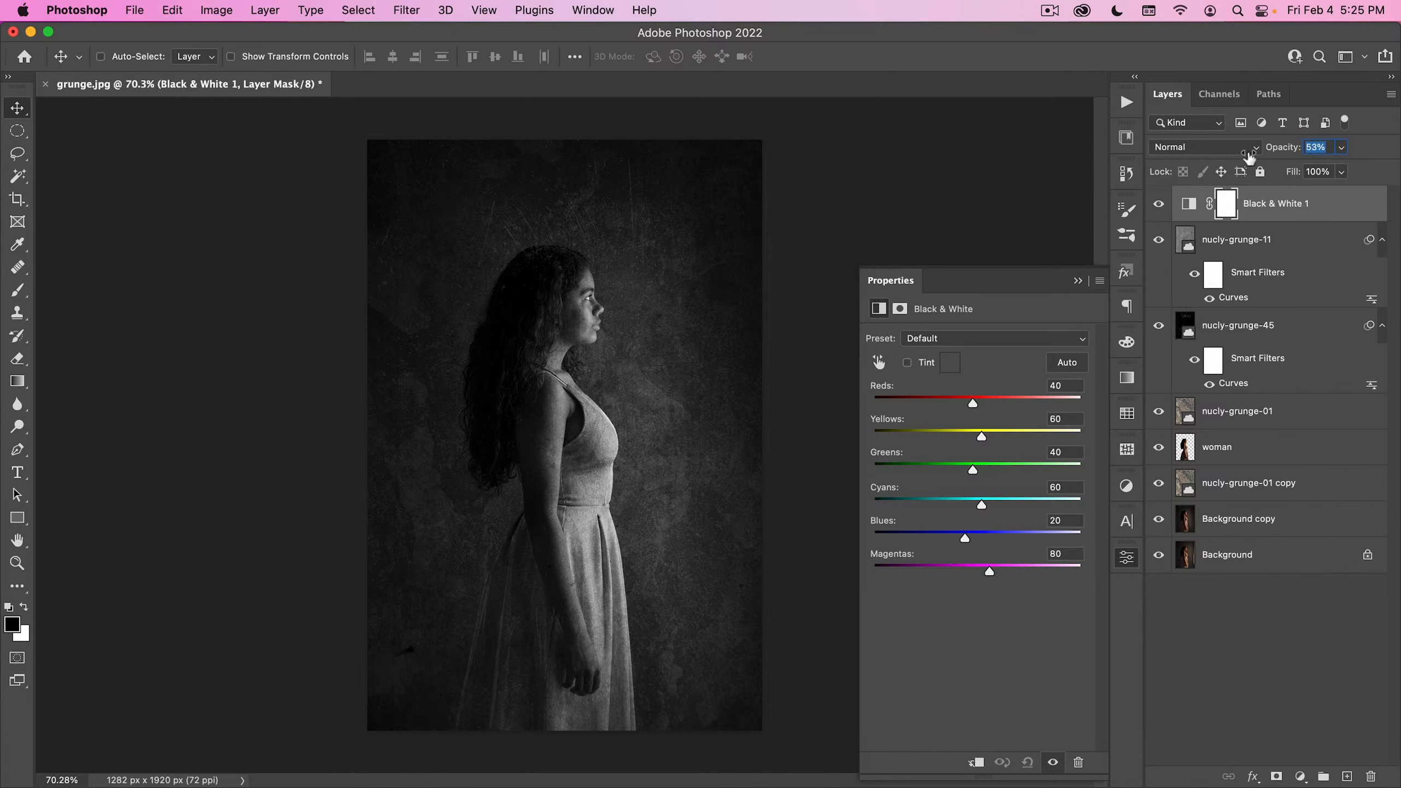
# - Lower the opacity of the Black & White 1 adjustment layer to 38%
pyautogui.moveTo(1238, 159); pyautogui.dragTo(1237, 158)
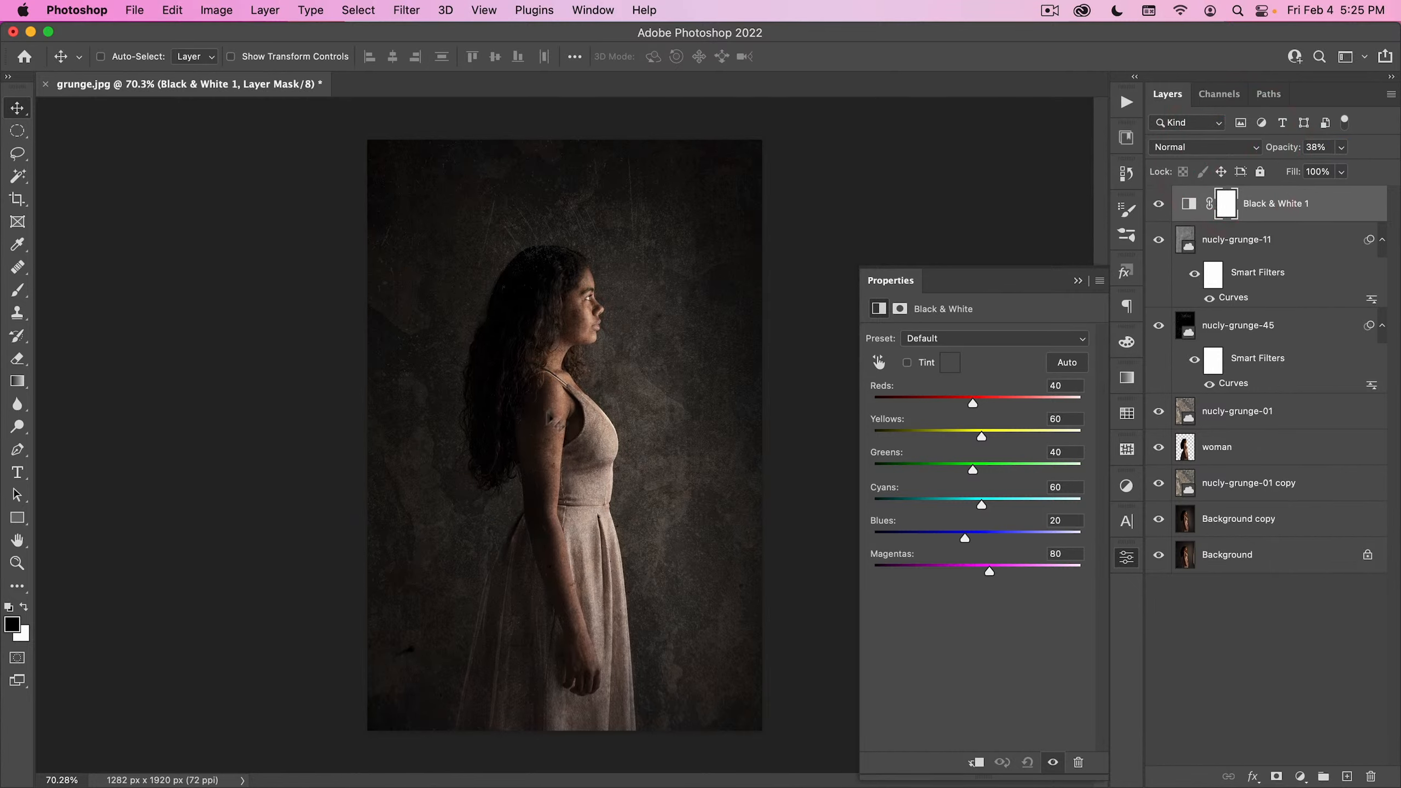
pyautogui.click(1129, 560)
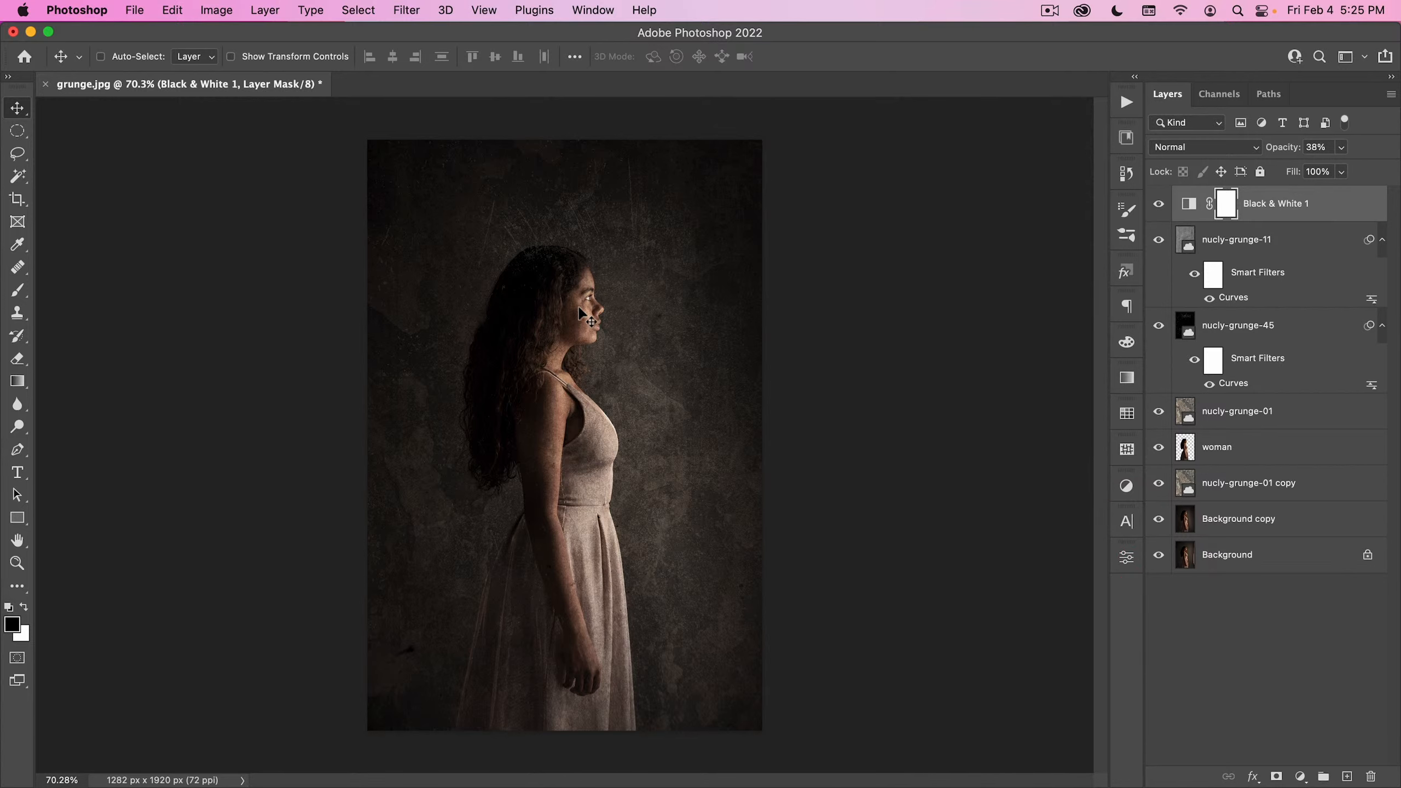
# - Check the nucly-grunge-01 texture over the woman's face, and group nucly-grunge-01, nucly-grunge-45 and nucly-grunge-11
pyautogui.moveTo(571, 313); pyautogui.dragTo(649, 276)
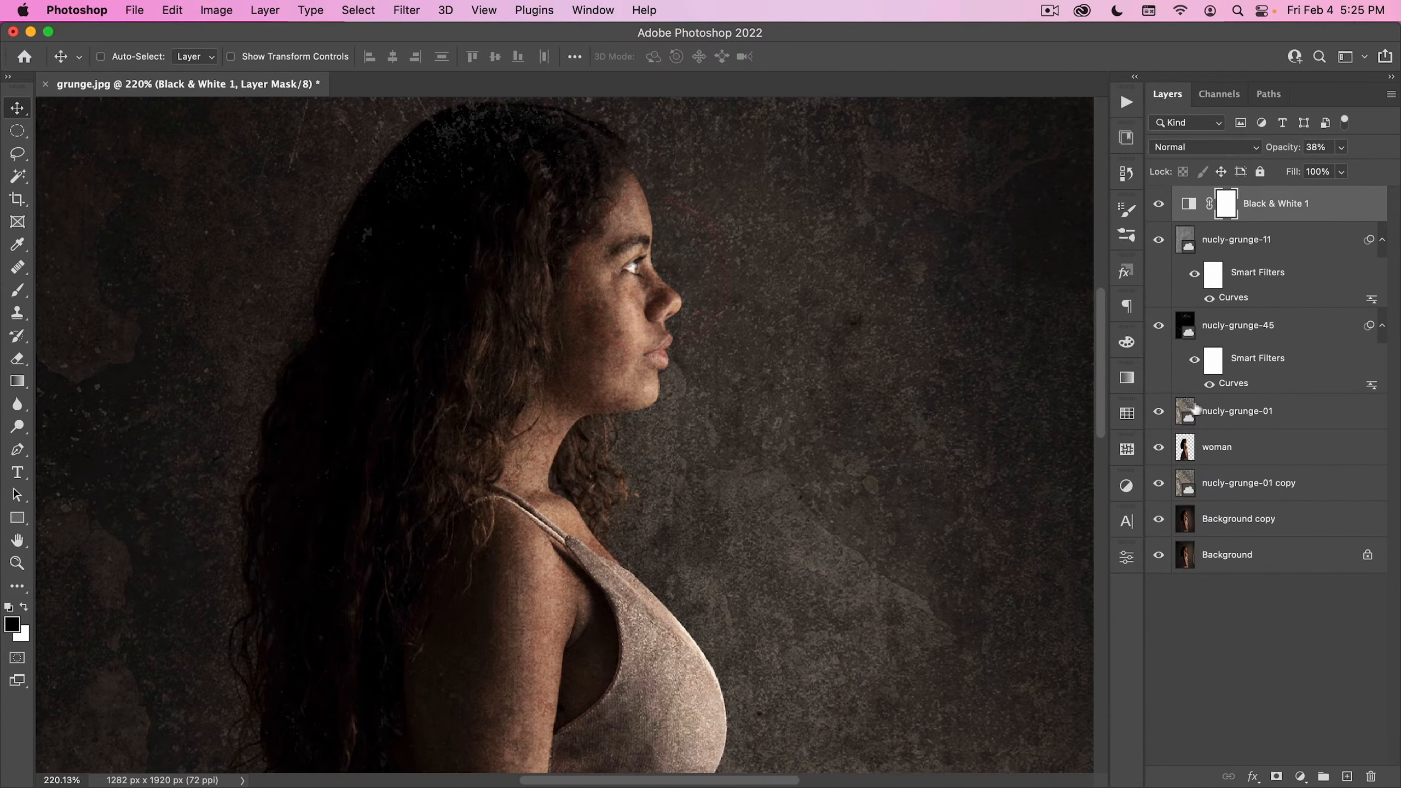
pyautogui.click(1157, 410)
pyautogui.click(1159, 409)
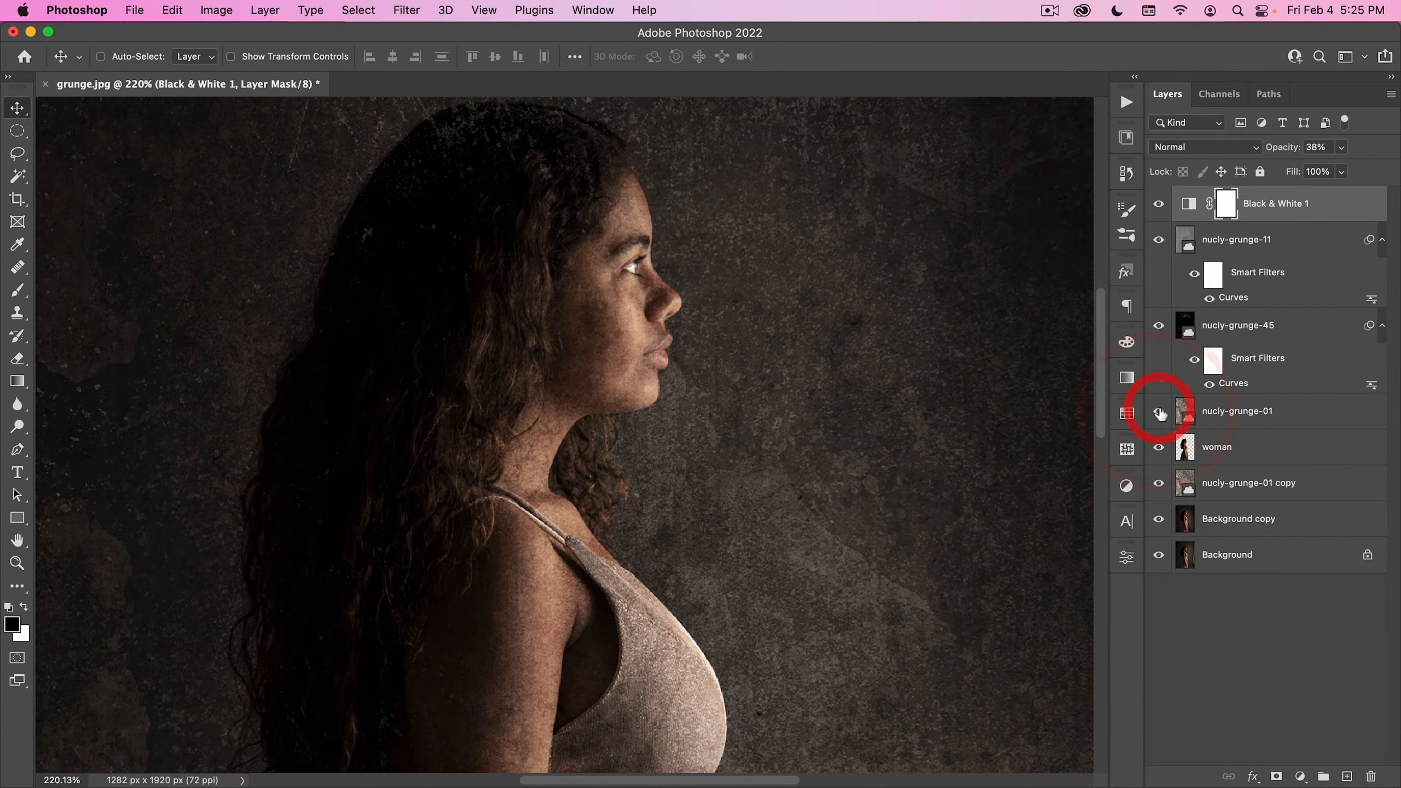
pyautogui.click(1228, 242)
pyautogui.keyDown('shift'); pyautogui.click(1236, 411); pyautogui.keyUp('shift')
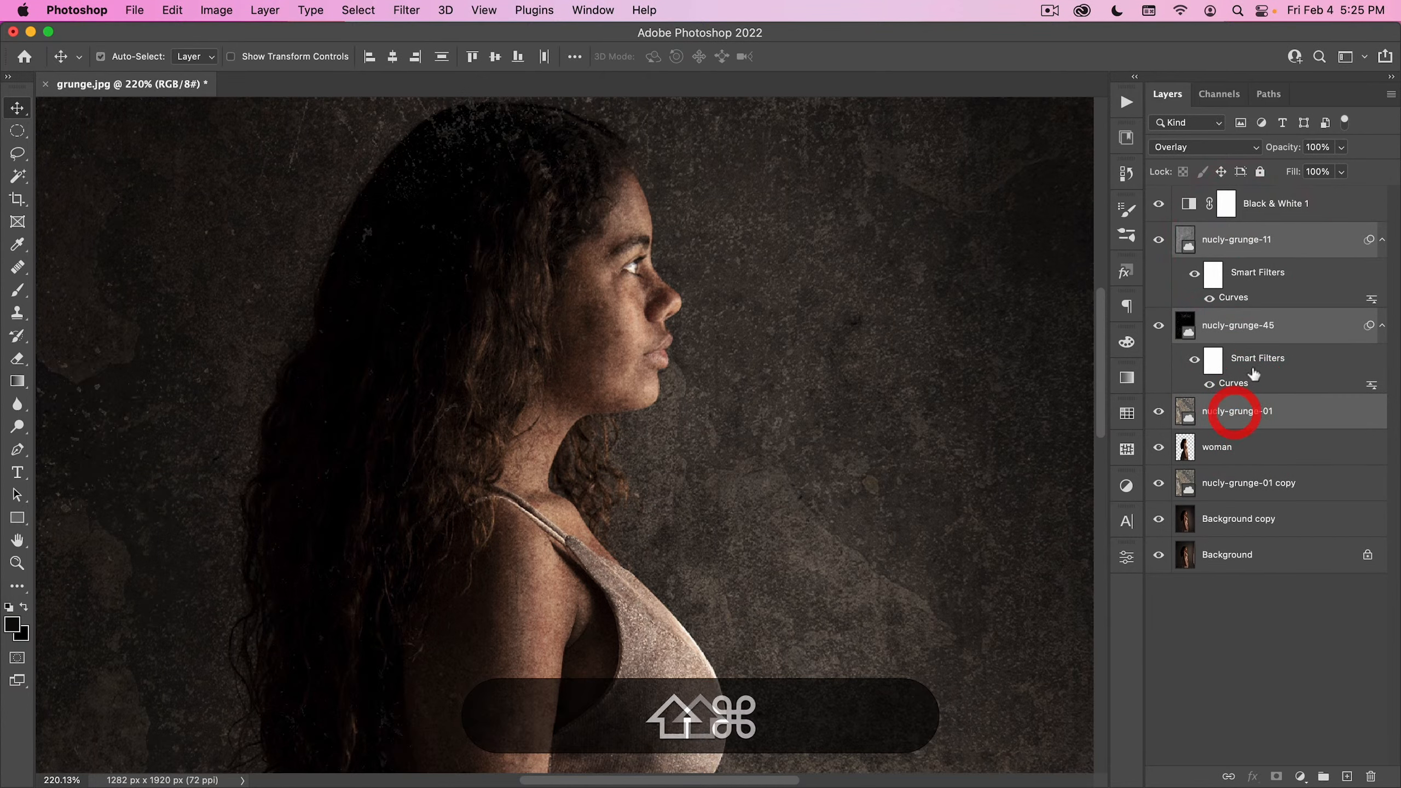
pyautogui.press('shift+super+g')
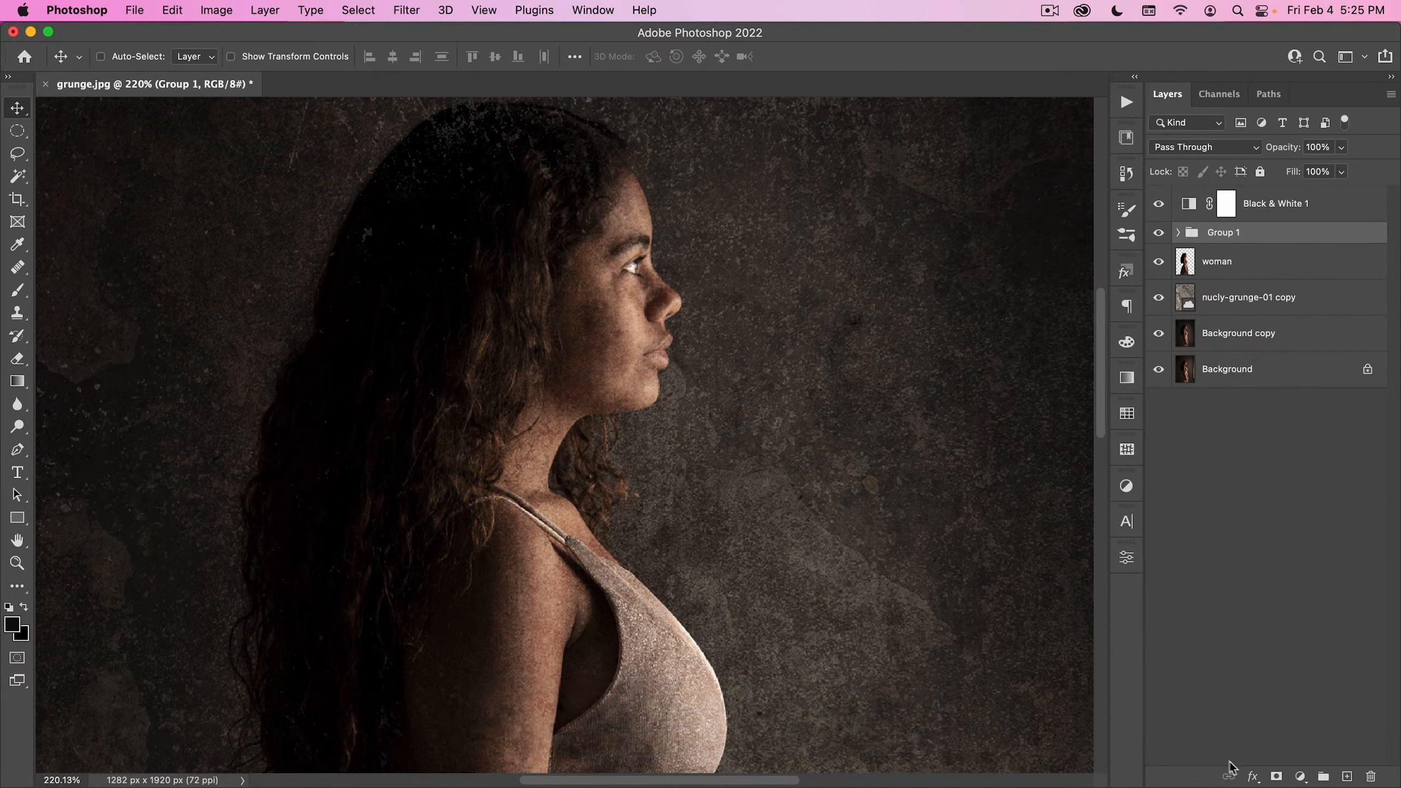
# - Add a layer mask to the grunge texture group and load the woman layer's outline as a selection
pyautogui.click(1275, 776)
pyautogui.keyDown('super'); pyautogui.click(1185, 276); pyautogui.keyUp('super')
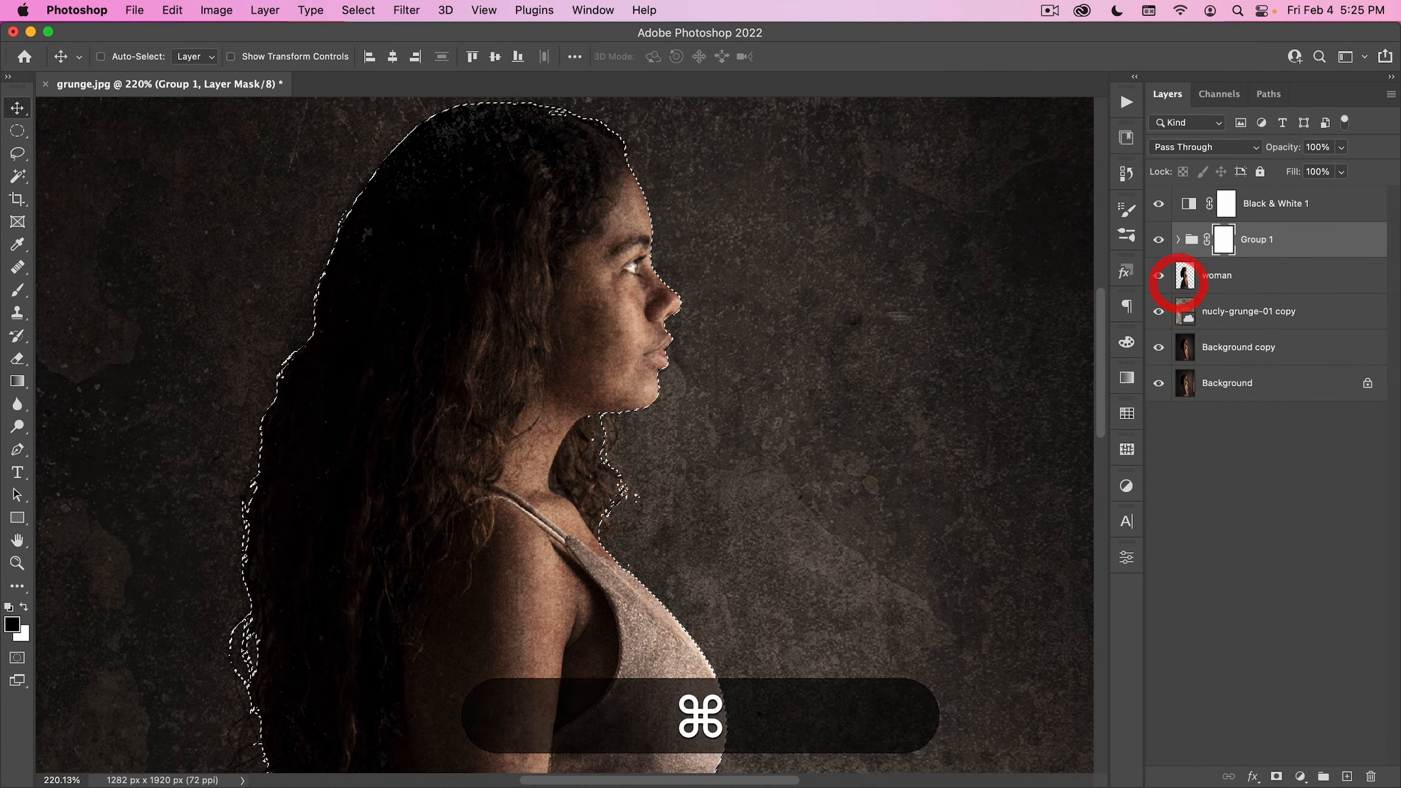
pyautogui.press('super+b')
pyautogui.press('b')
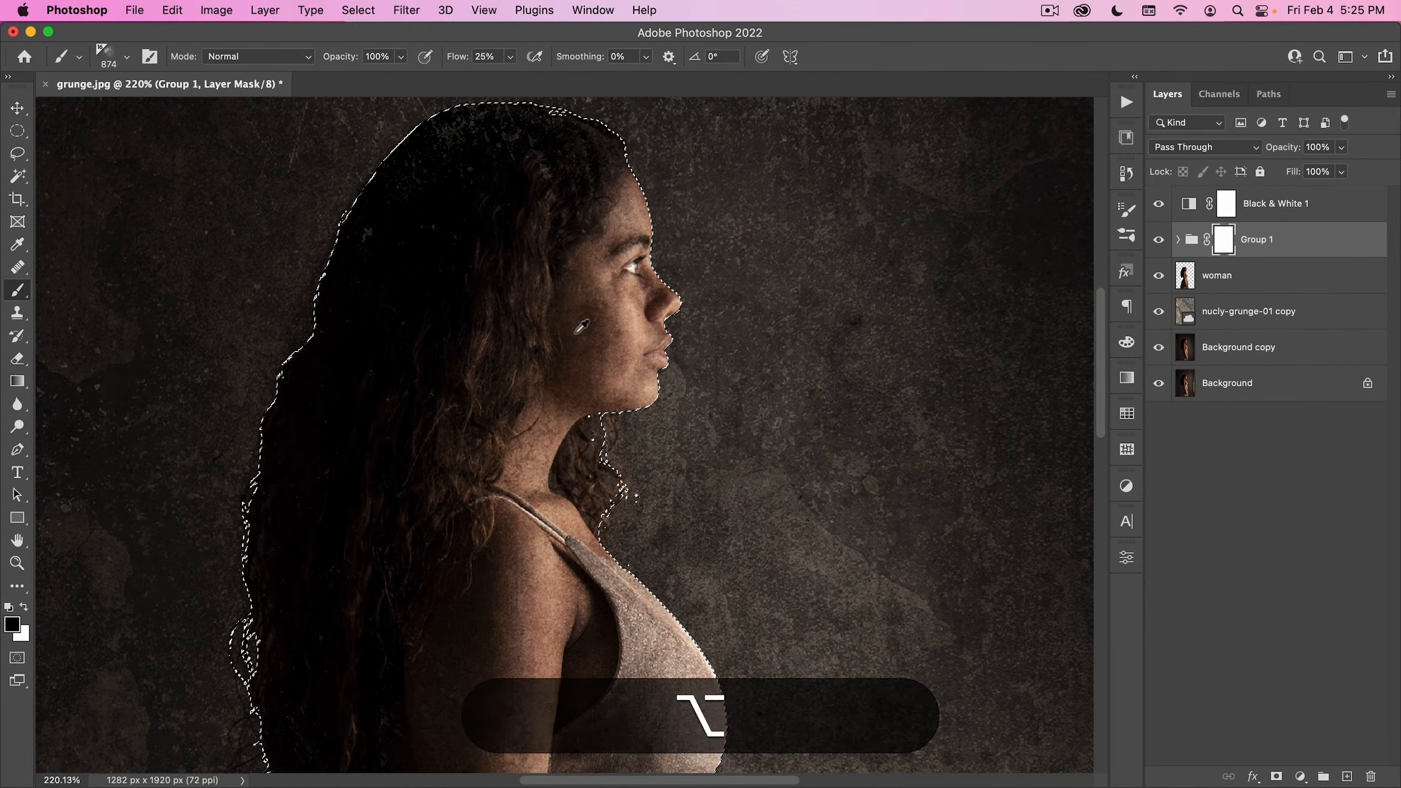
# - Paint black over the woman's face on the texture group's mask with a soft 25% flow brush, and deselect
pyautogui.moveTo(566, 333)
pyautogui.mouseDown()
pyautogui.moveTo(584, 309)
pyautogui.moveTo(497, 309)
pyautogui.mouseUp()
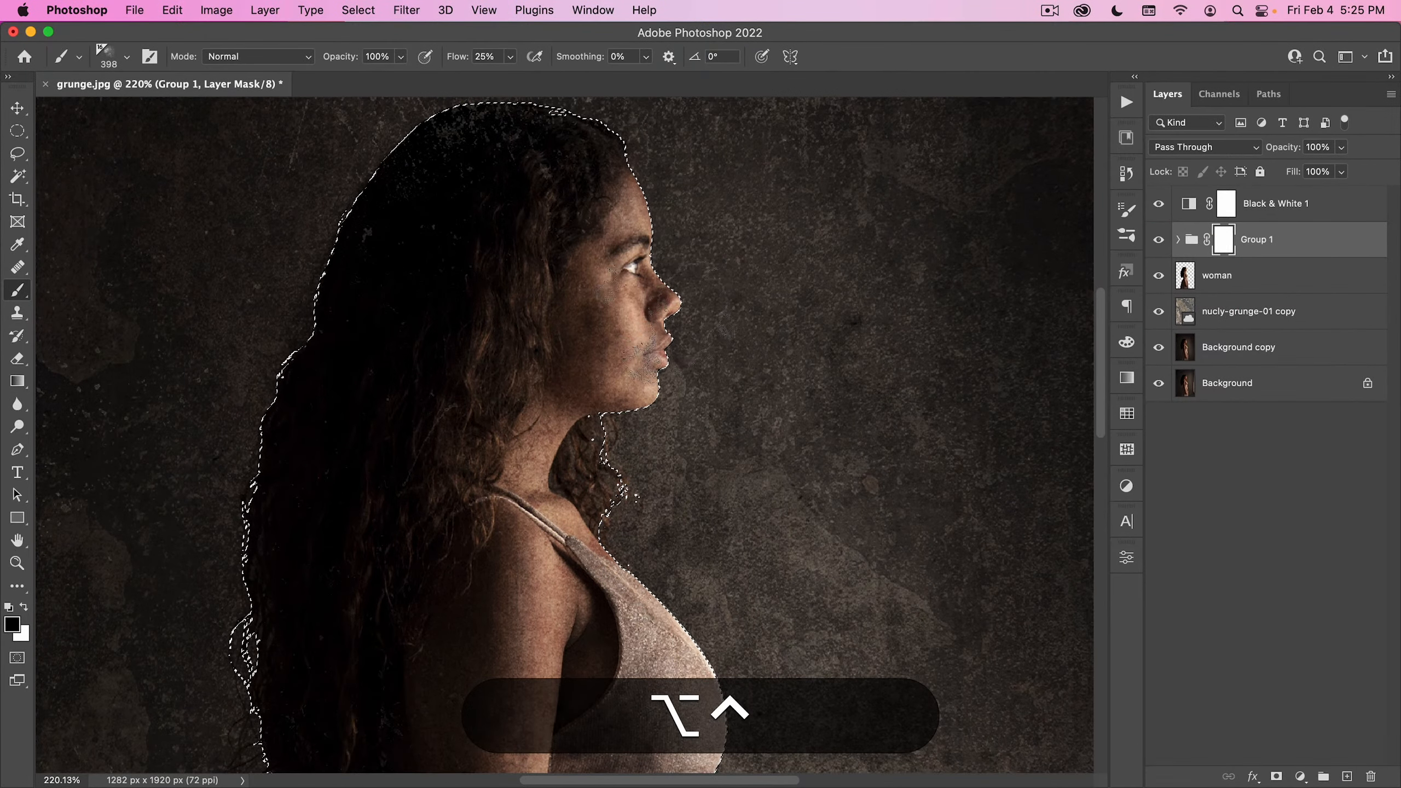
pyautogui.press('x')
pyautogui.press('x')
pyautogui.moveTo(576, 331)
pyautogui.mouseDown()
pyautogui.moveTo(566, 378)
pyautogui.moveTo(627, 297)
pyautogui.moveTo(583, 269)
pyautogui.moveTo(605, 376)
pyautogui.moveTo(605, 250)
pyautogui.moveTo(627, 173)
pyautogui.moveTo(646, 223)
pyautogui.mouseUp()
pyautogui.click(524, 383)
pyautogui.press('super+d')
pyautogui.press('super+space')
pyautogui.moveTo(773, 350); pyautogui.dragTo(707, 408)
pyautogui.press('v')
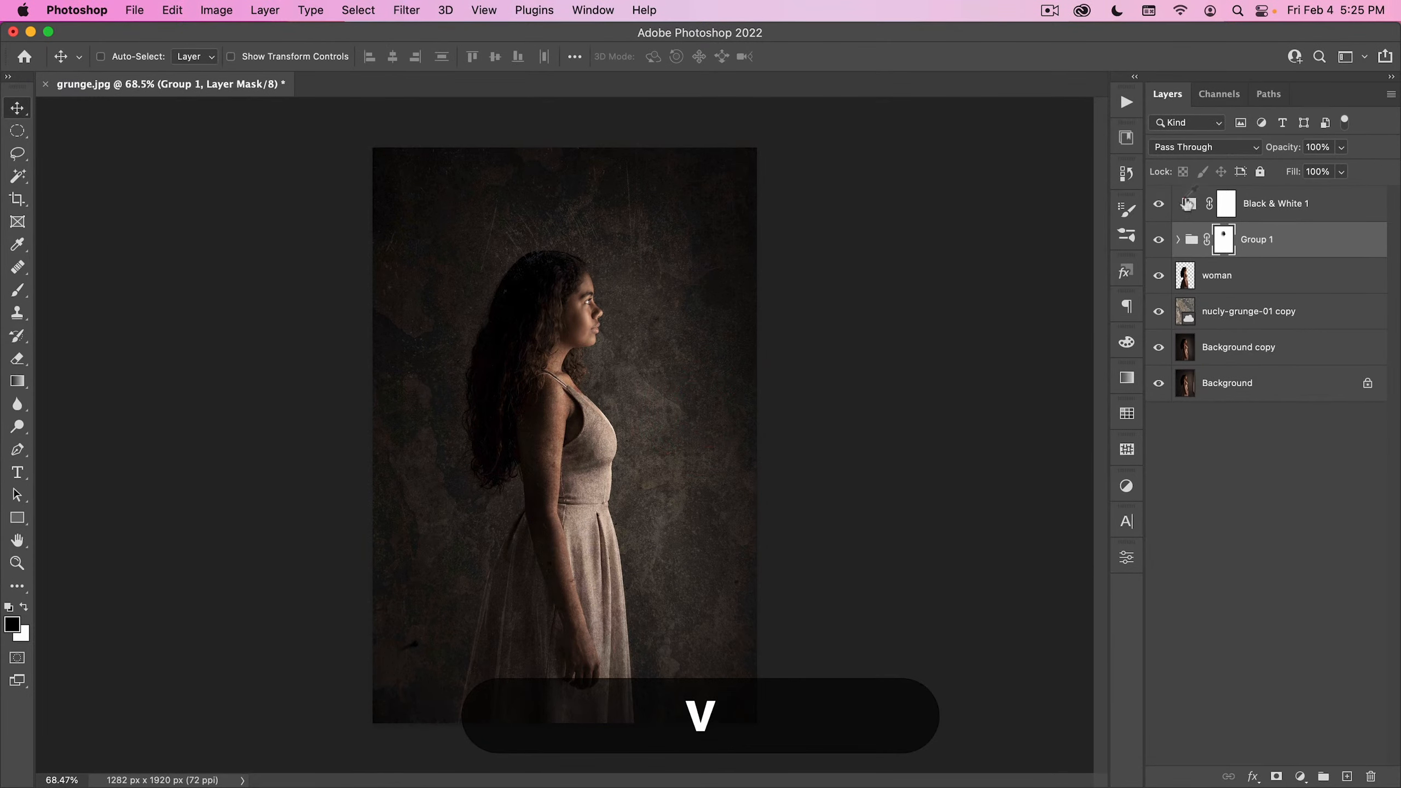
# - Add a Curves adjustment layer above the Black & White 1 layer
pyautogui.click(1187, 203)
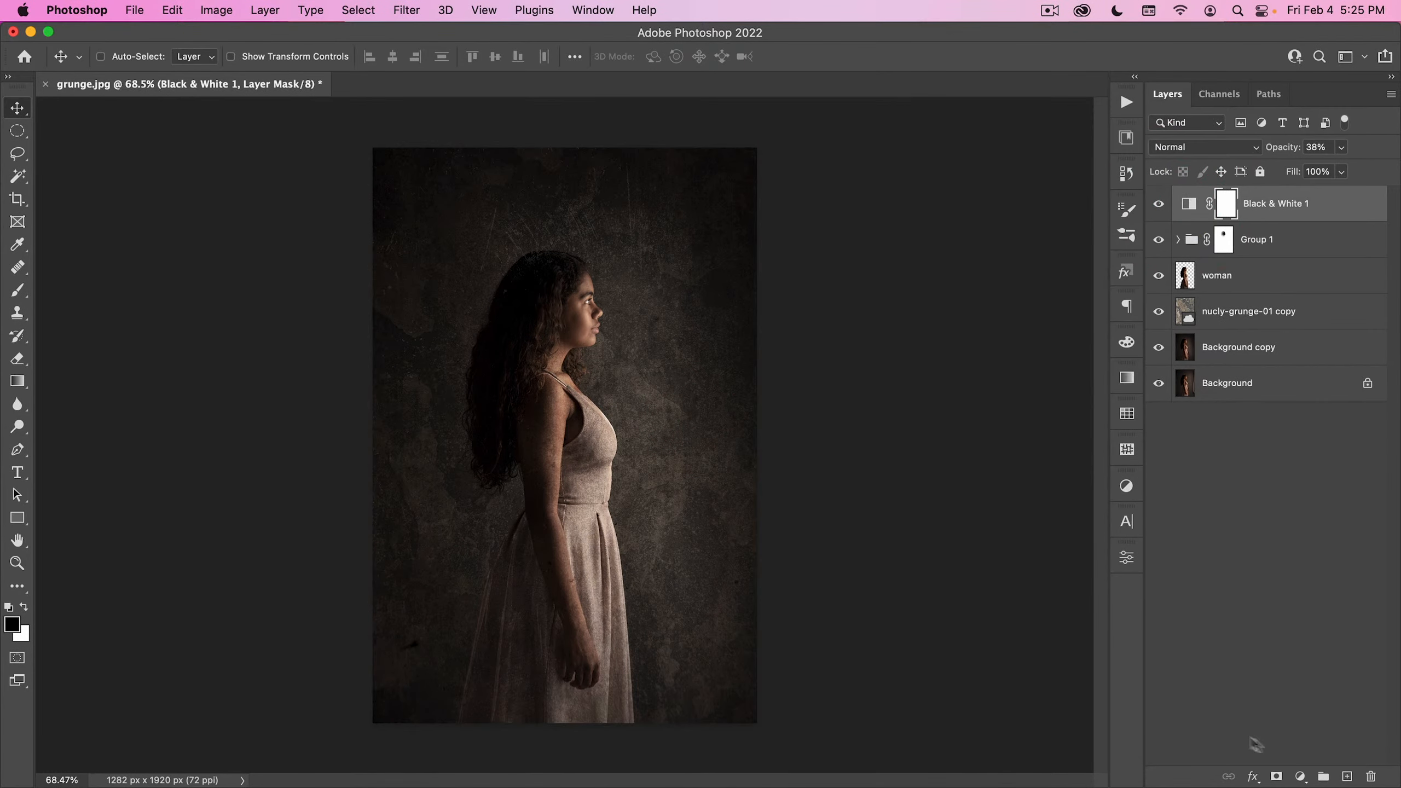
pyautogui.click(1299, 777)
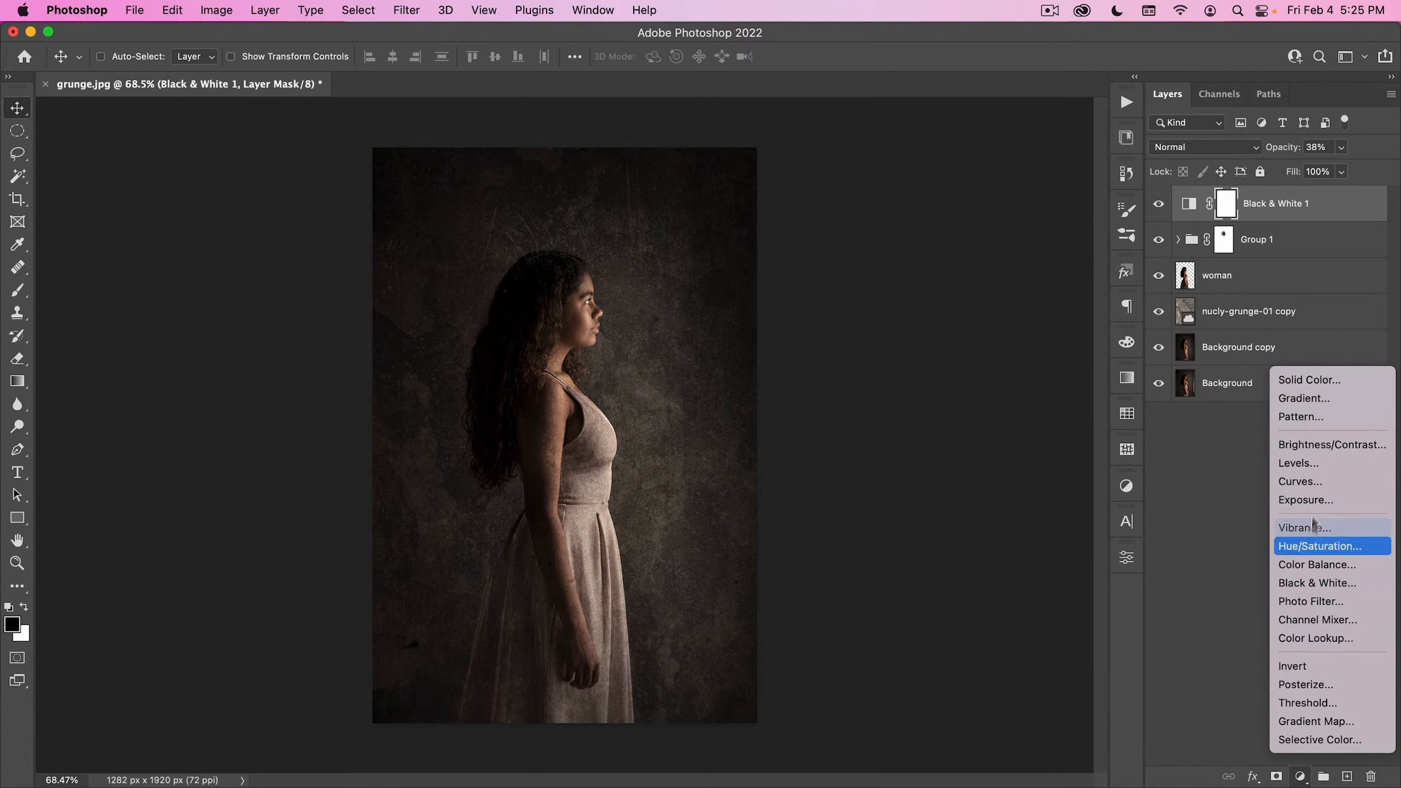
pyautogui.click(1320, 481)
# - Try the Tintype, SantaMonica, Polaroid and Lomography 2 presets on the Curves adjustment layer
pyautogui.click(948, 339)
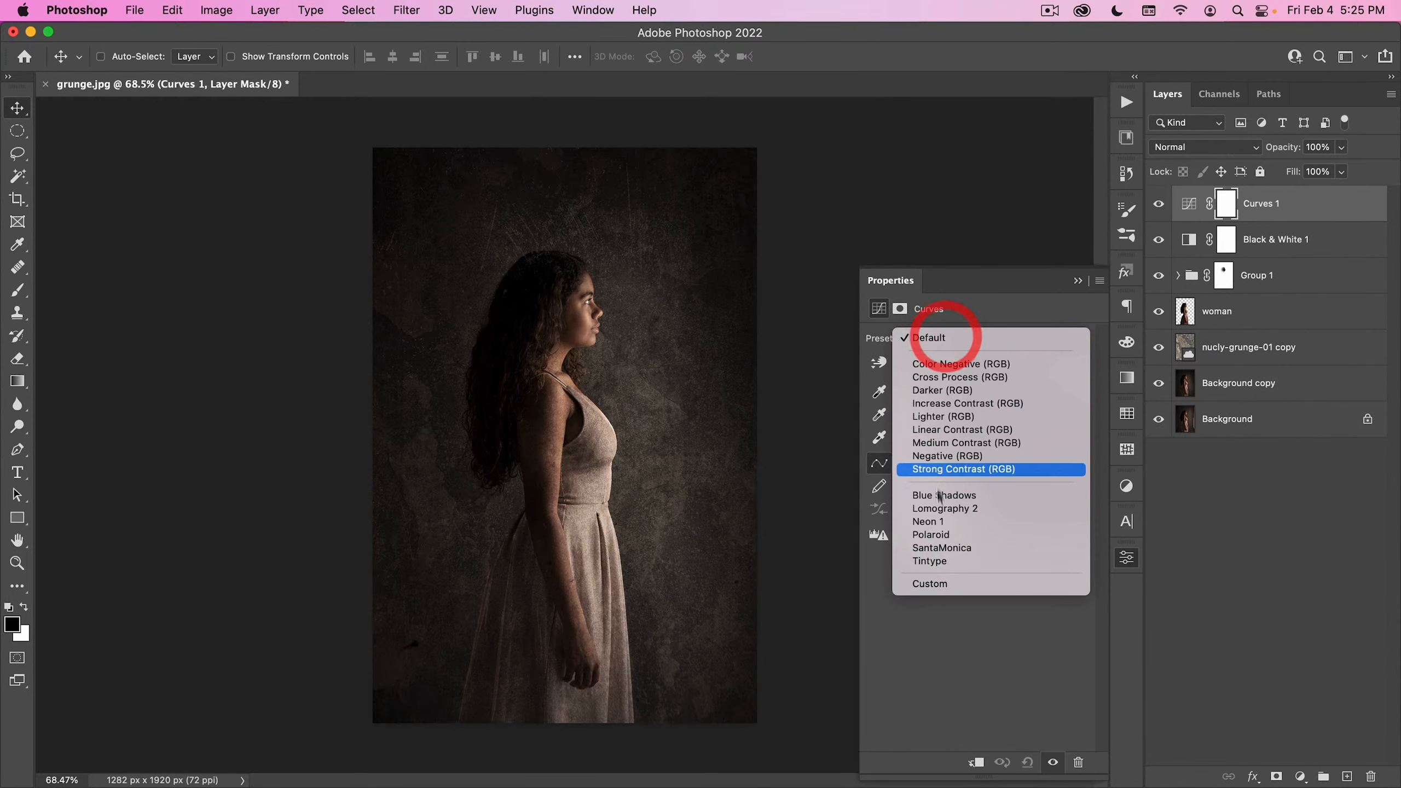
pyautogui.click(933, 562)
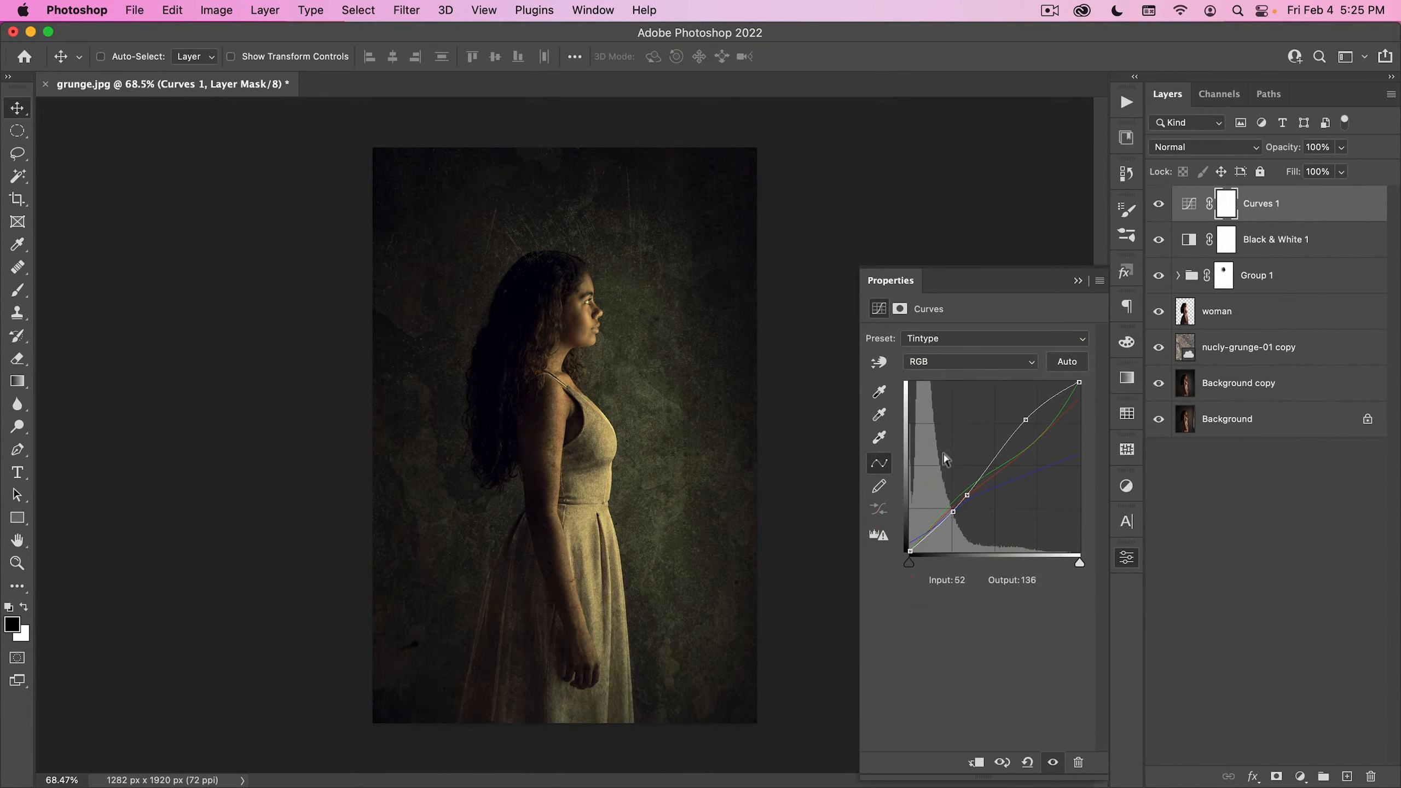
pyautogui.click(976, 339)
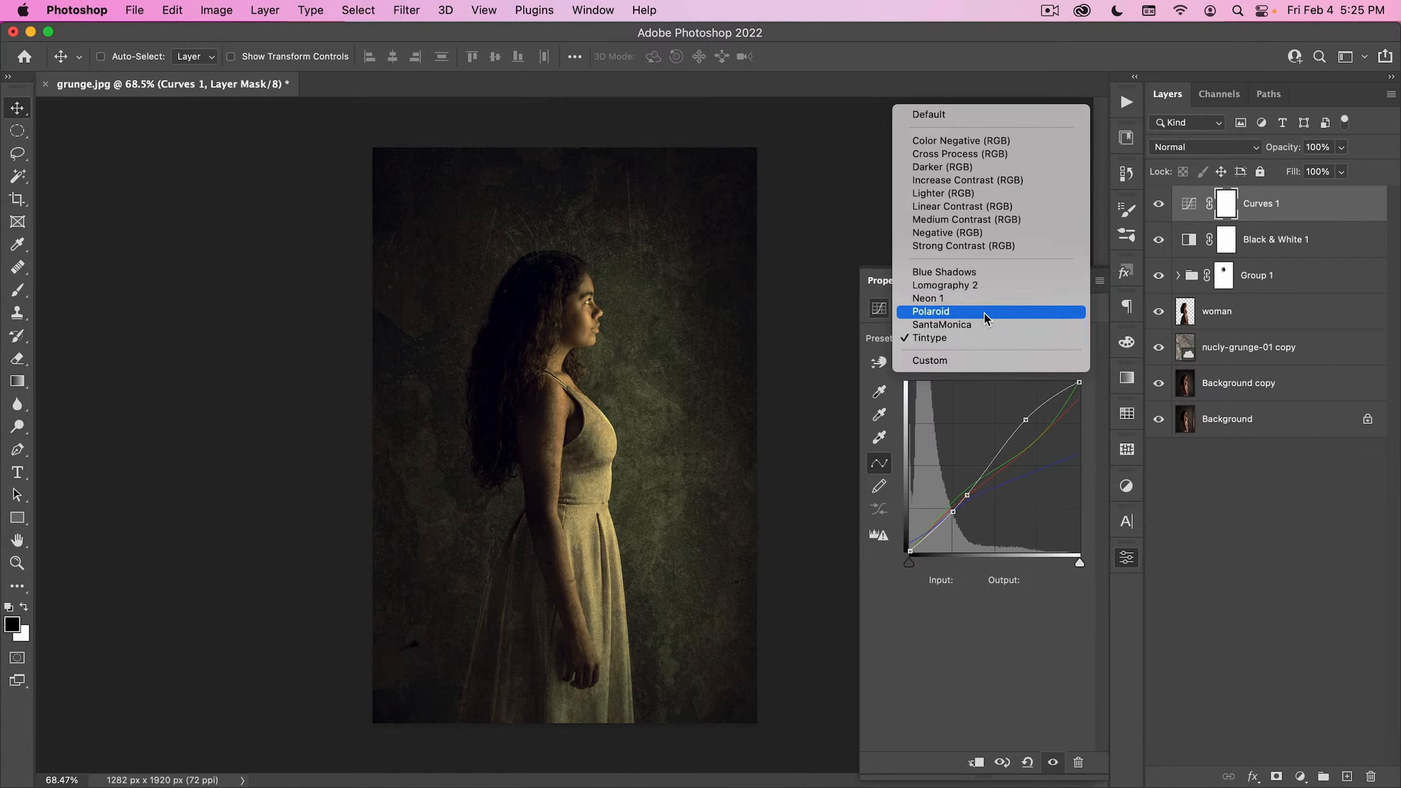
pyautogui.click(985, 326)
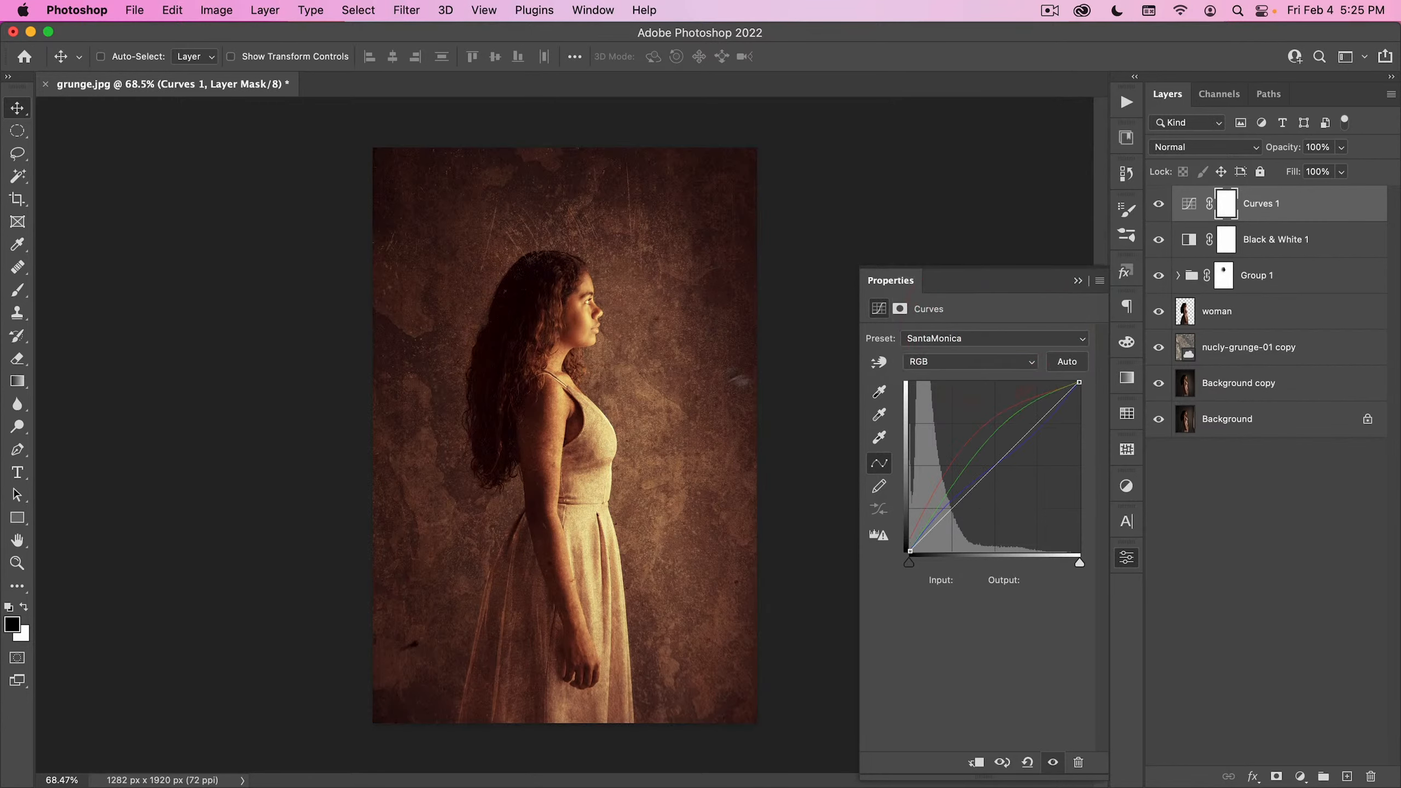
pyautogui.click(1001, 338)
pyautogui.click(1003, 326)
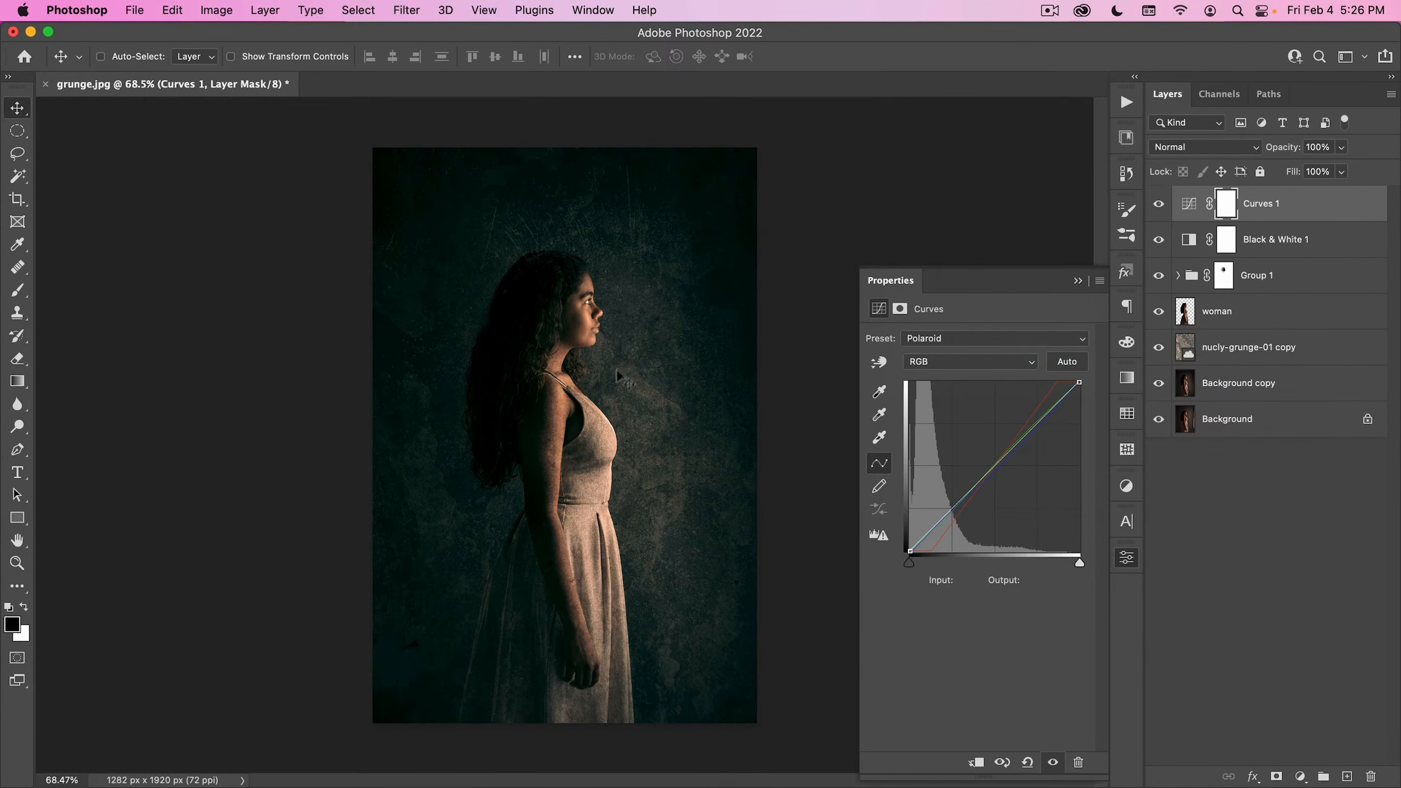
pyautogui.click(960, 345)
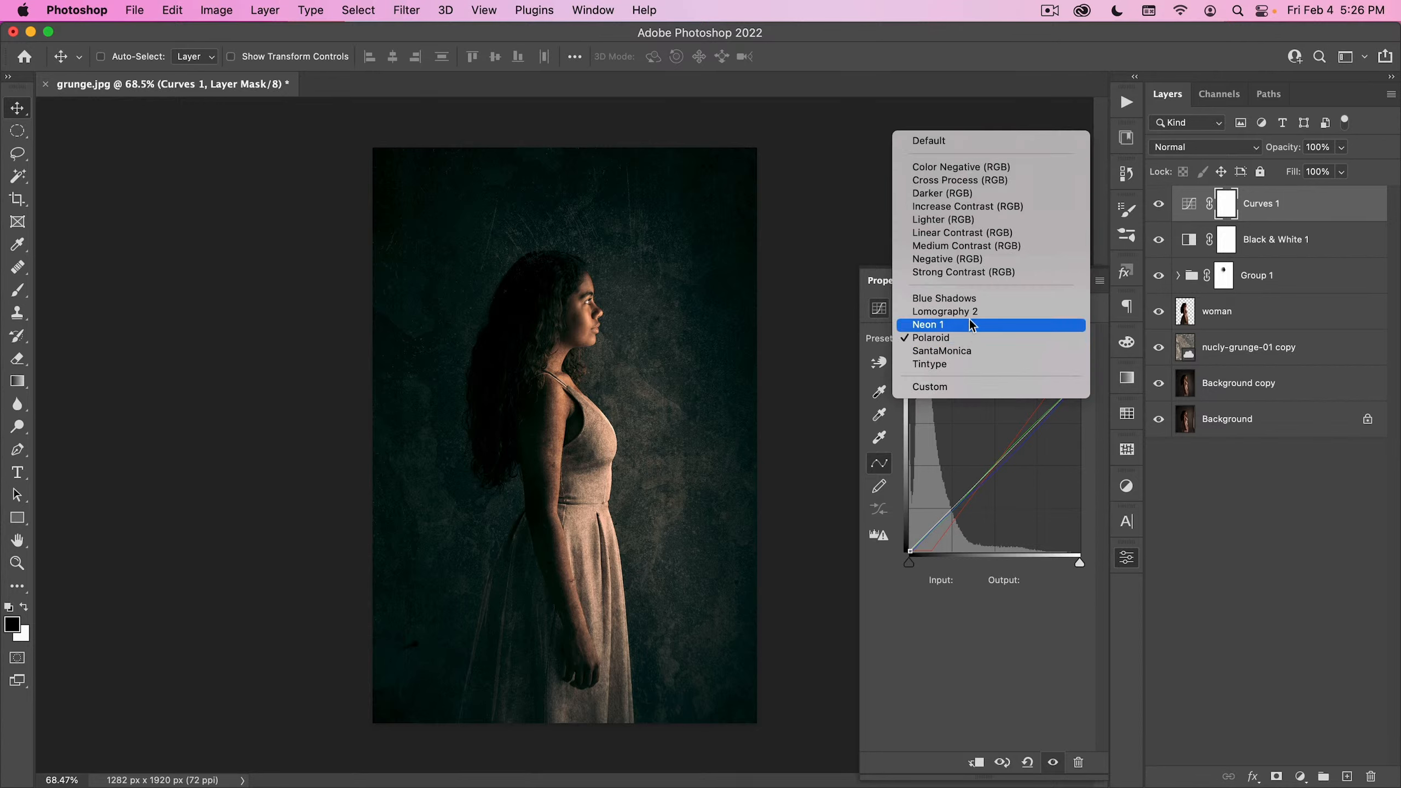
pyautogui.click(970, 310)
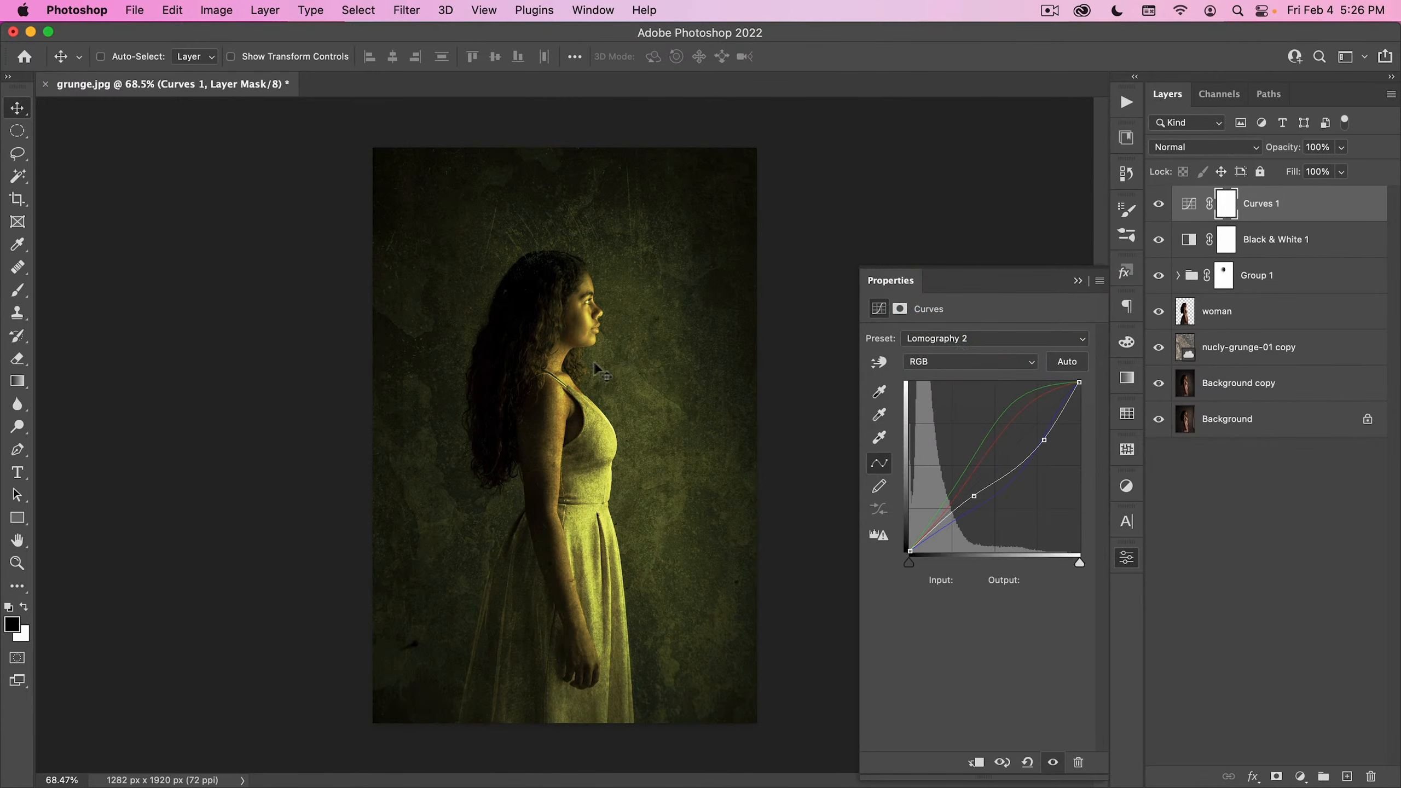
# - Apply the Blue Shadows preset to Curves 1 and set the Blue channel's white point output to 215
pyautogui.click(941, 339)
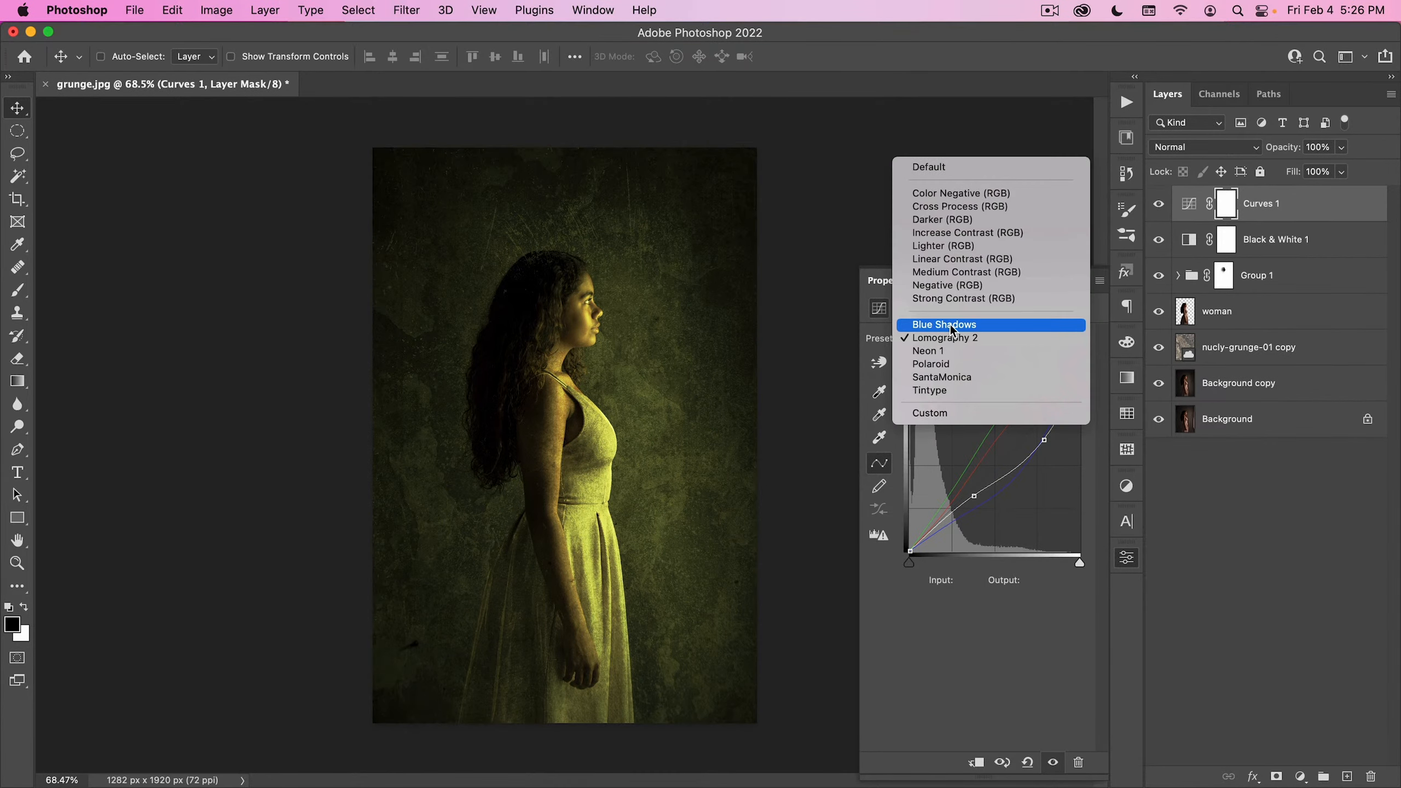
pyautogui.click(950, 323)
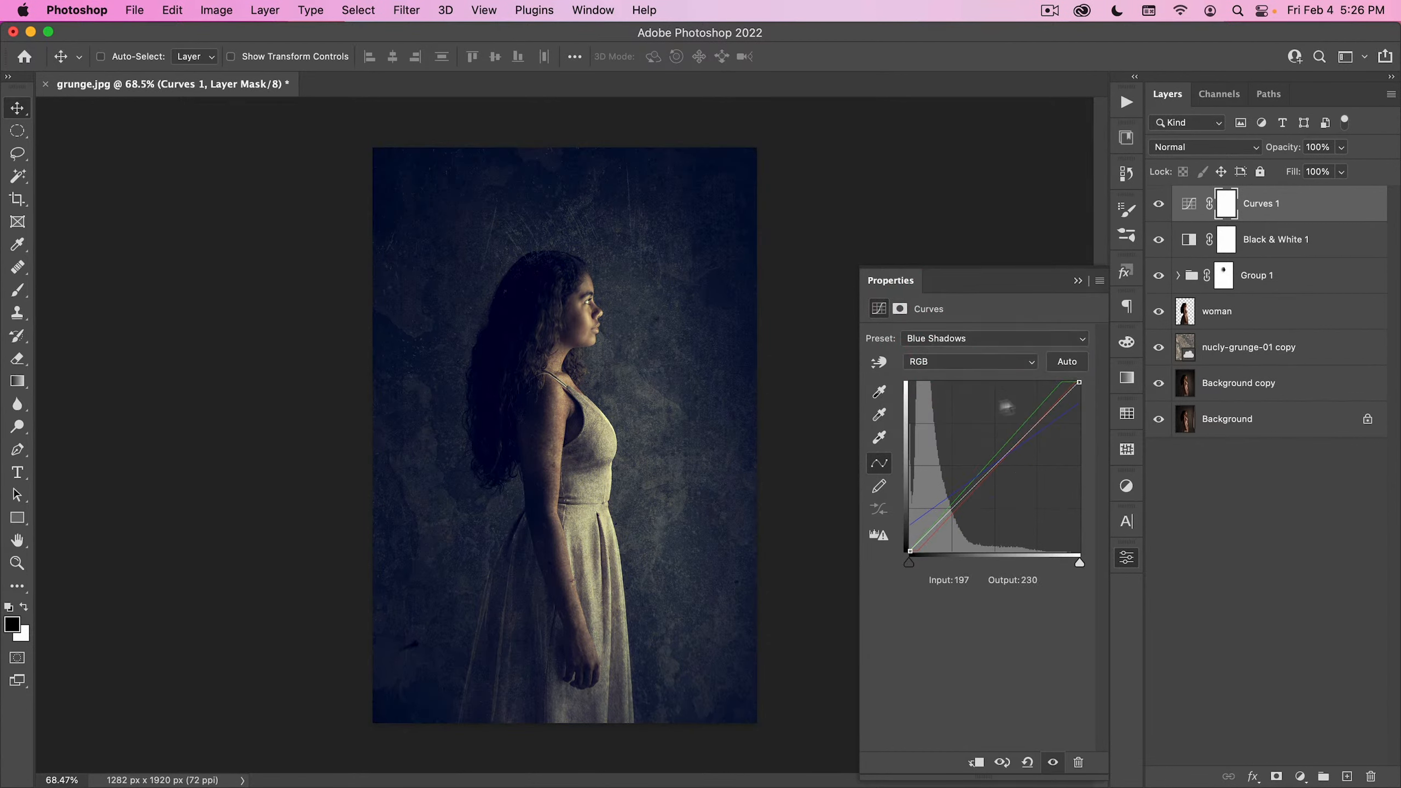
pyautogui.click(968, 365)
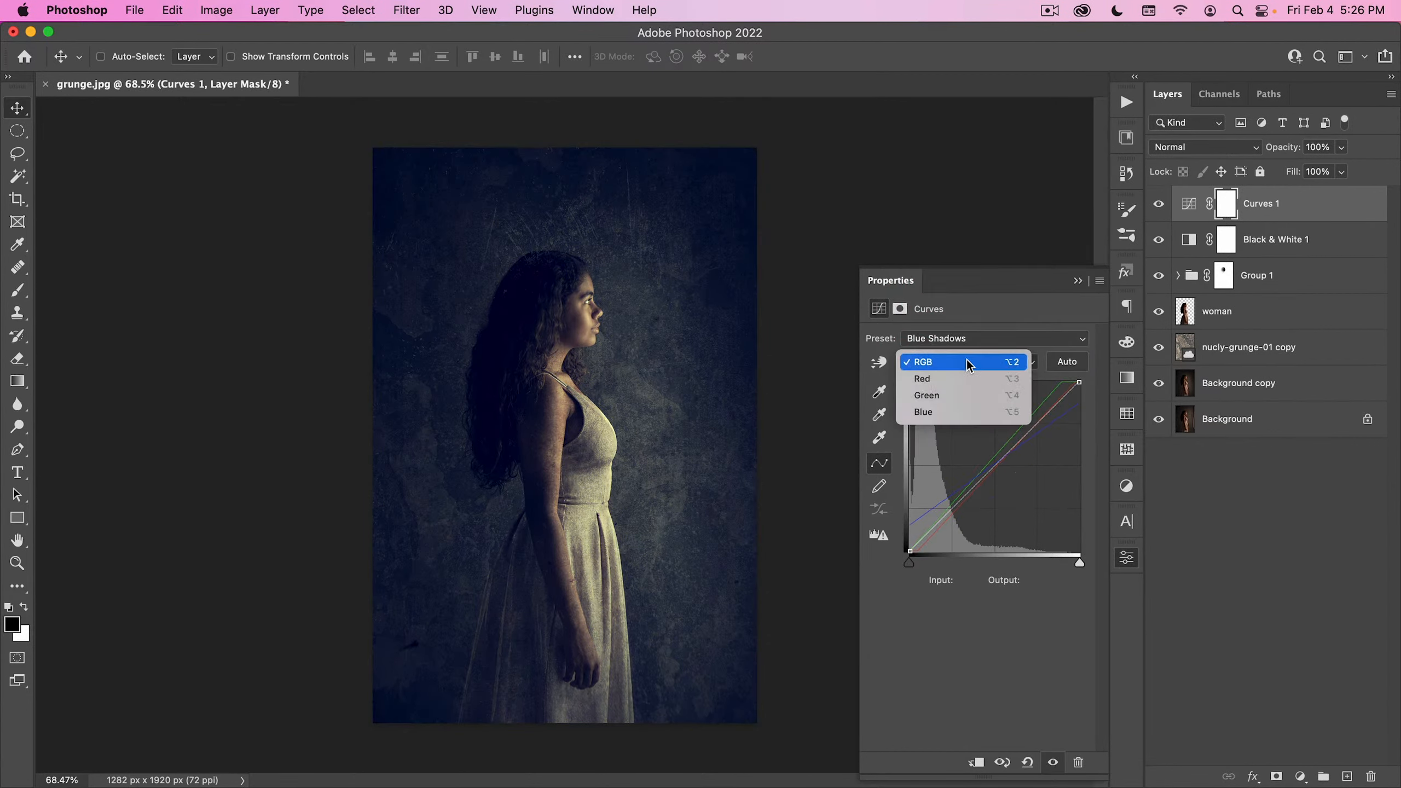
pyautogui.click(959, 408)
pyautogui.click(1078, 407)
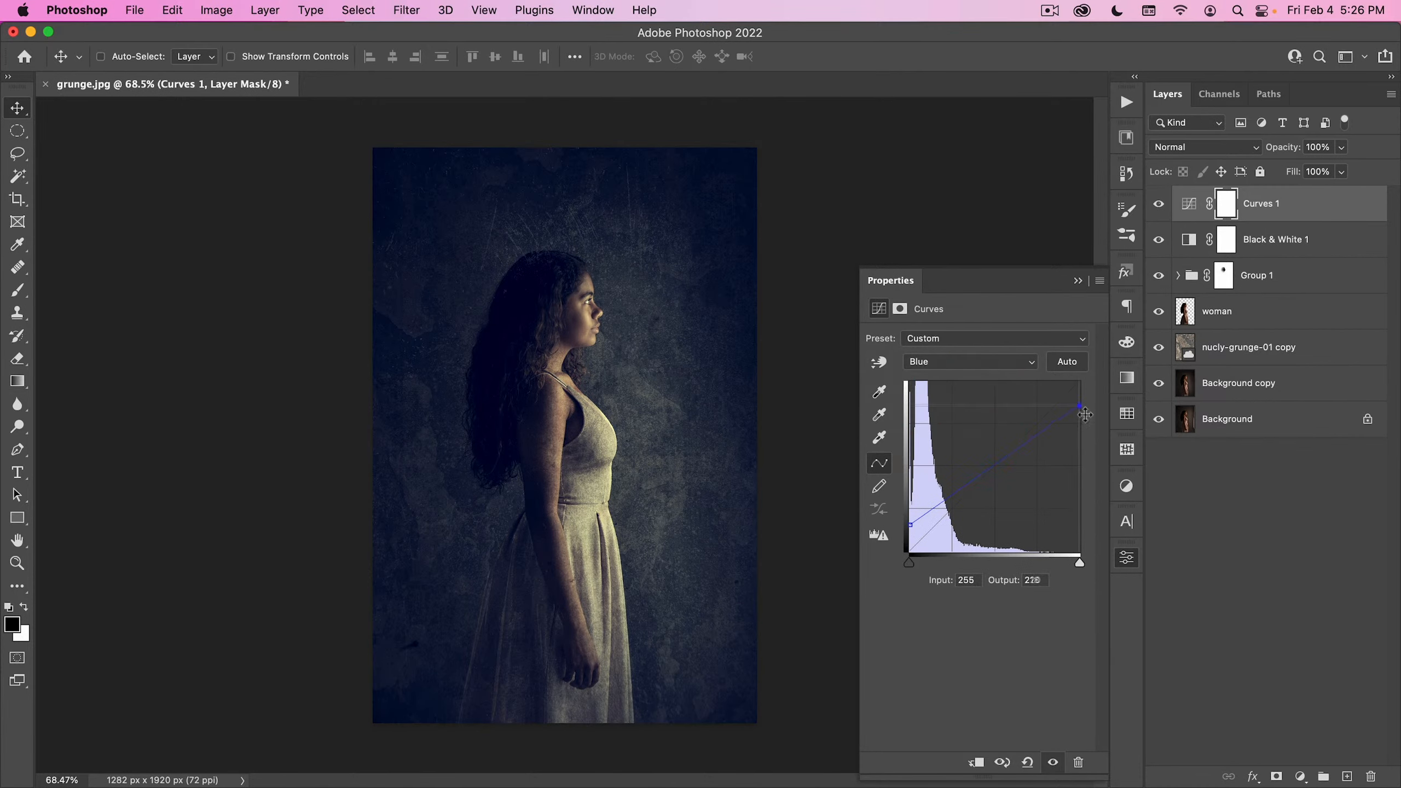
pyautogui.click(1100, 411)
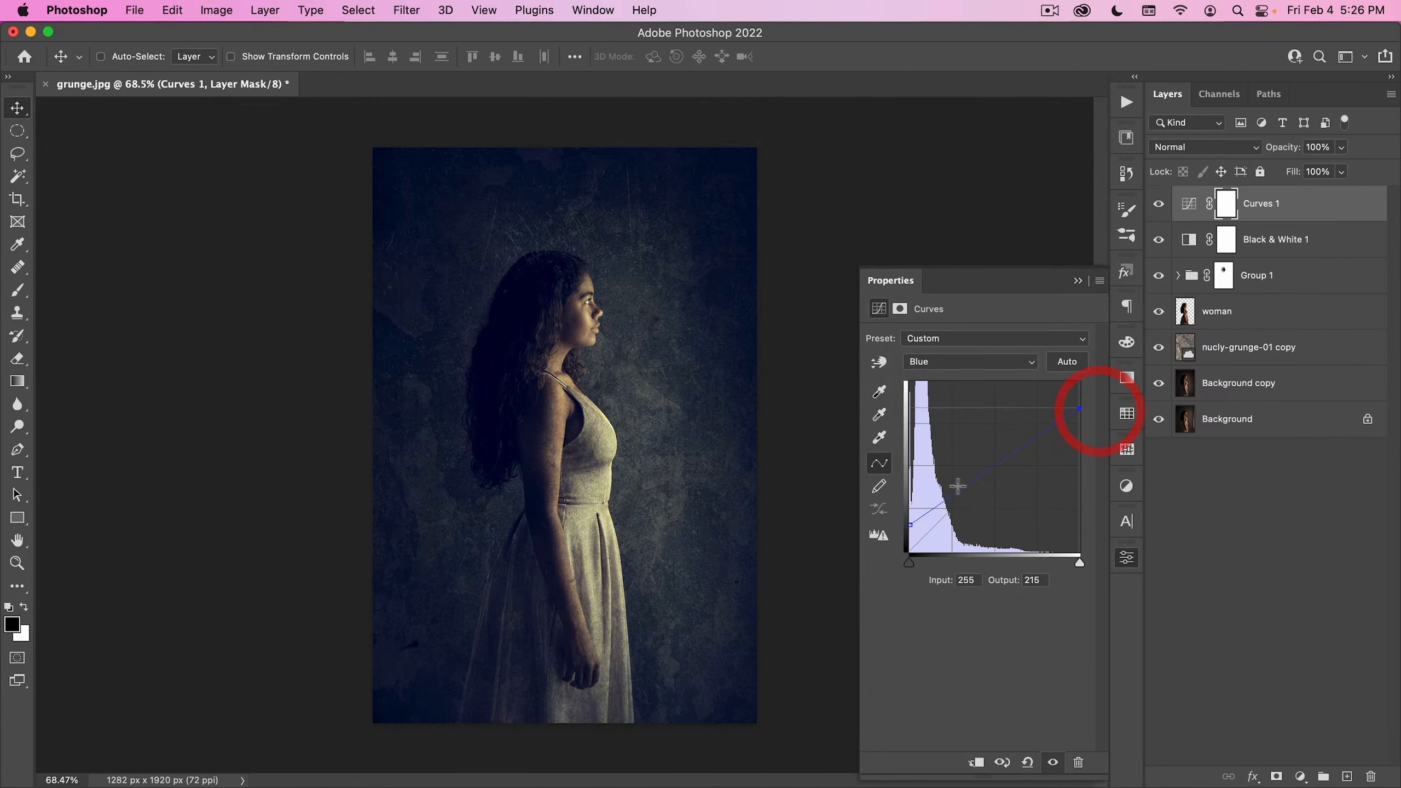
# - Set the white point's input to 235 in the Red channel of Curves 1
pyautogui.click(974, 366)
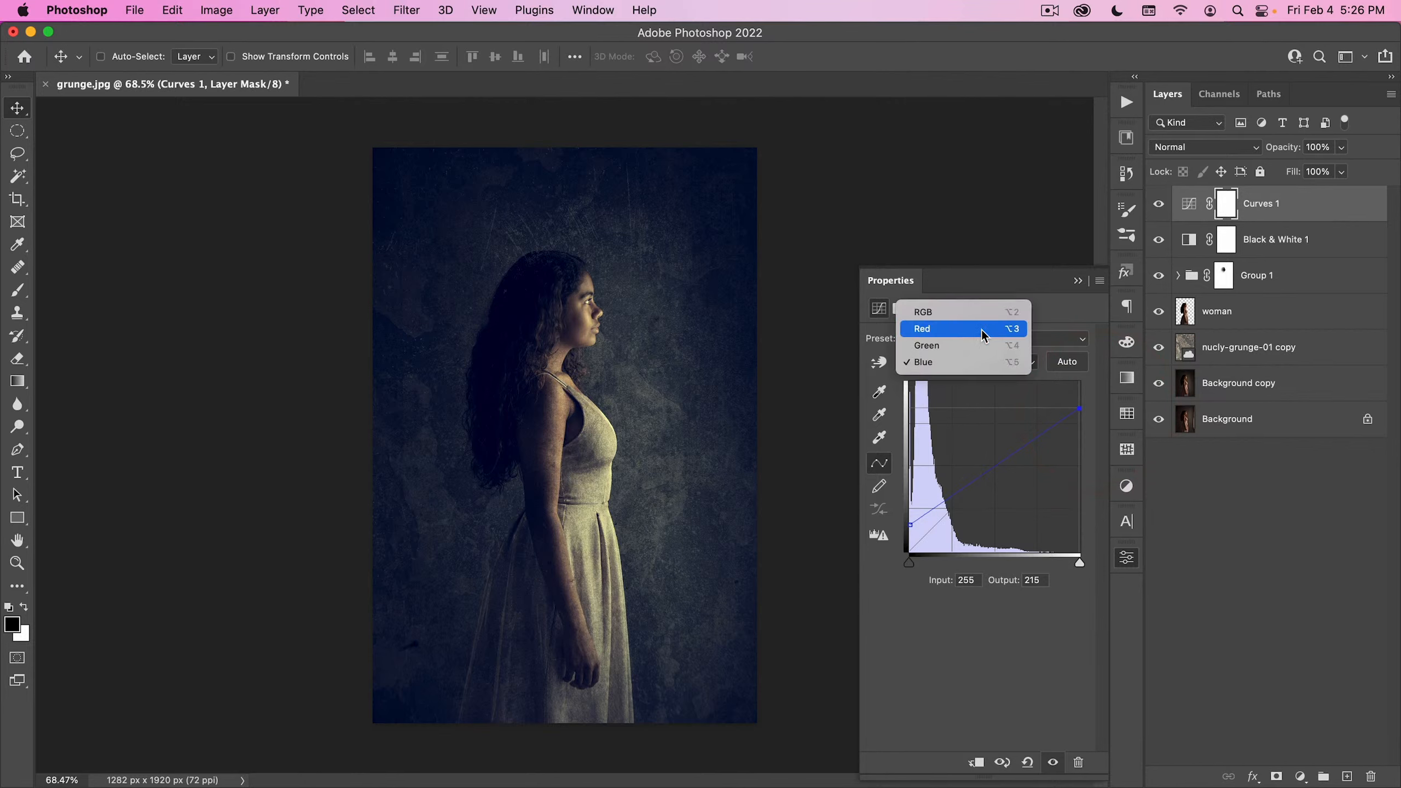
pyautogui.click(981, 330)
pyautogui.moveTo(1078, 379); pyautogui.dragTo(1068, 382)
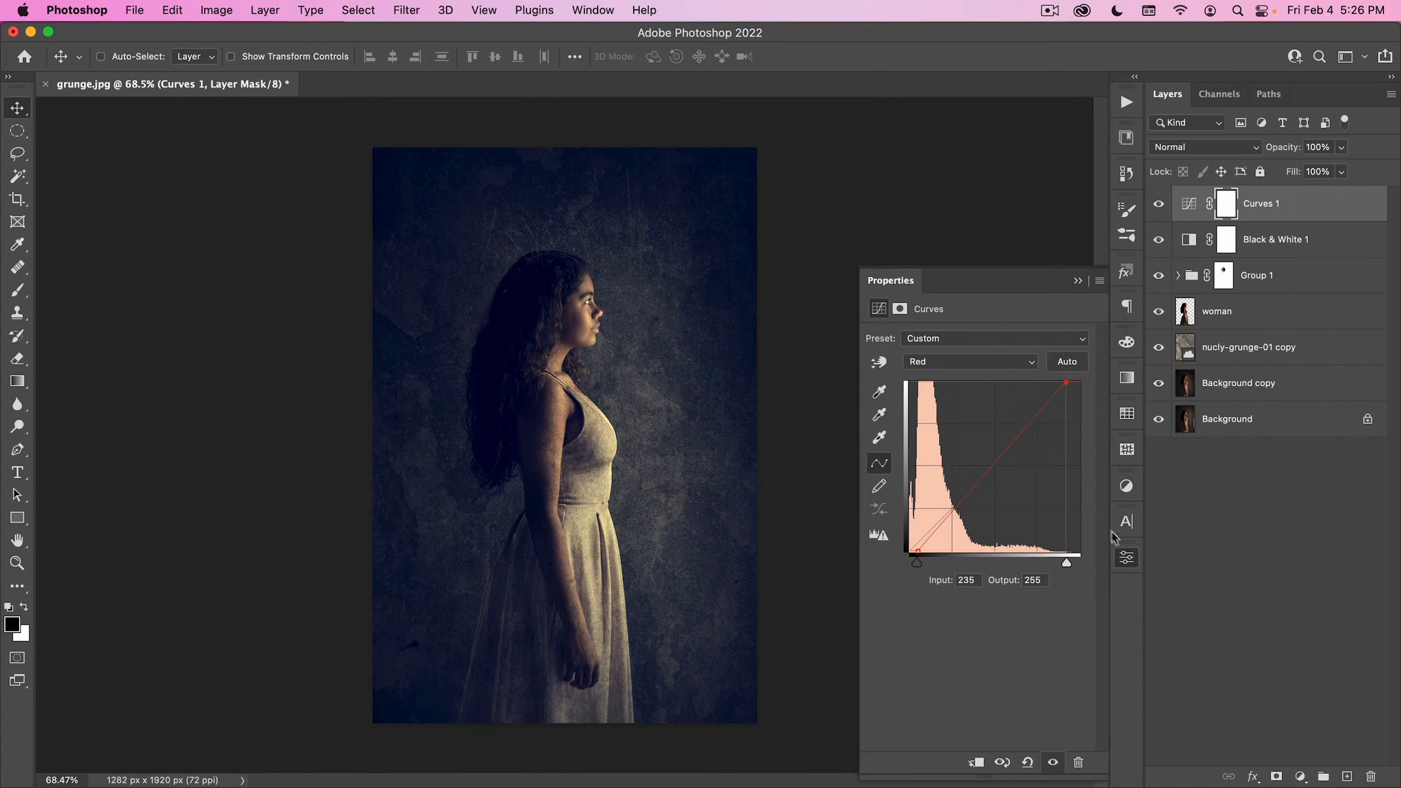
pyautogui.click(1126, 558)
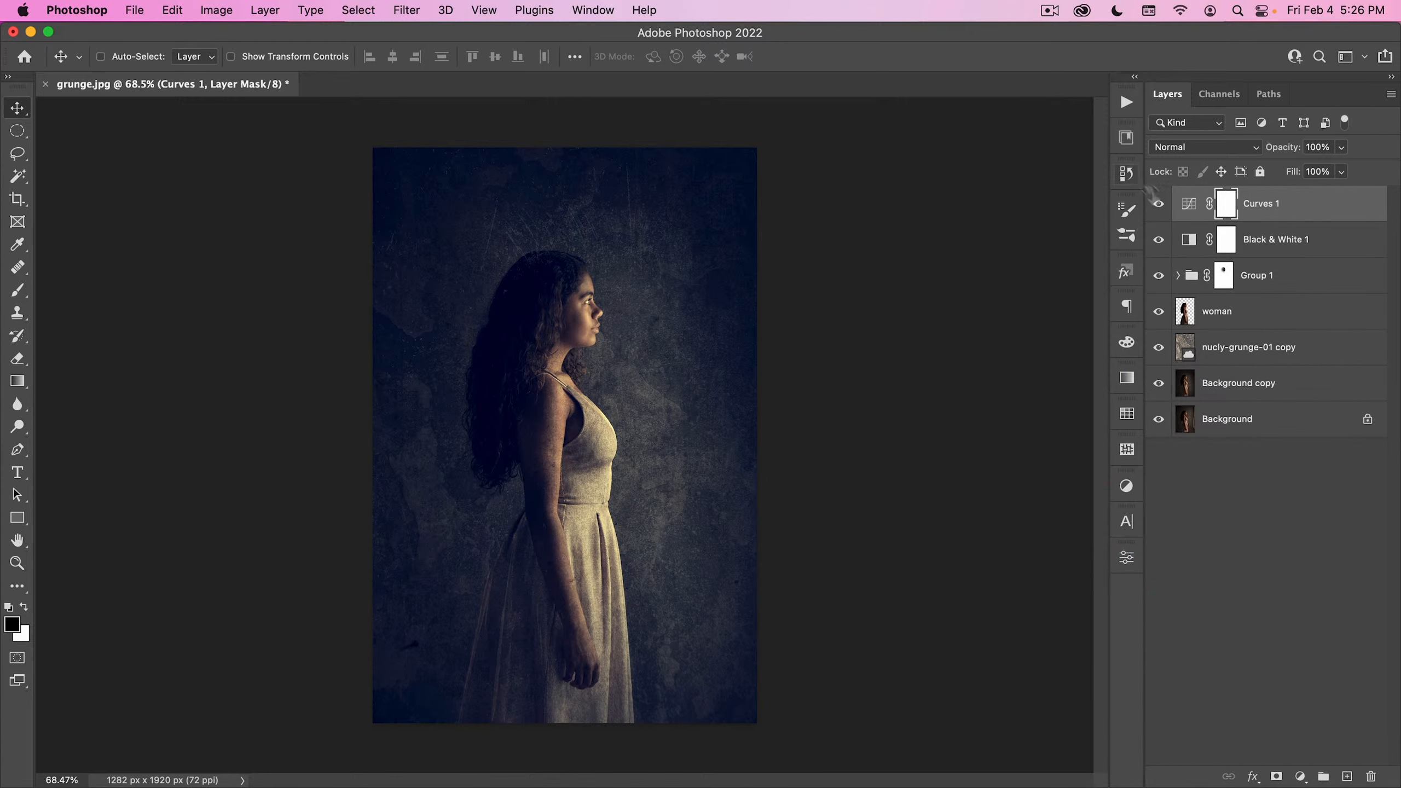
# - Compare the composite without Curves 1 and against the original Background, and close grunge.jpg without saving
pyautogui.click(1159, 205)
pyautogui.click(1159, 205)
pyautogui.keyDown('alt'); pyautogui.click(1159, 419); pyautogui.keyUp('alt')
pyautogui.keyDown('alt'); pyautogui.click(1160, 420); pyautogui.keyUp('alt')
pyautogui.click(48, 86)
pyautogui.click(685, 340)
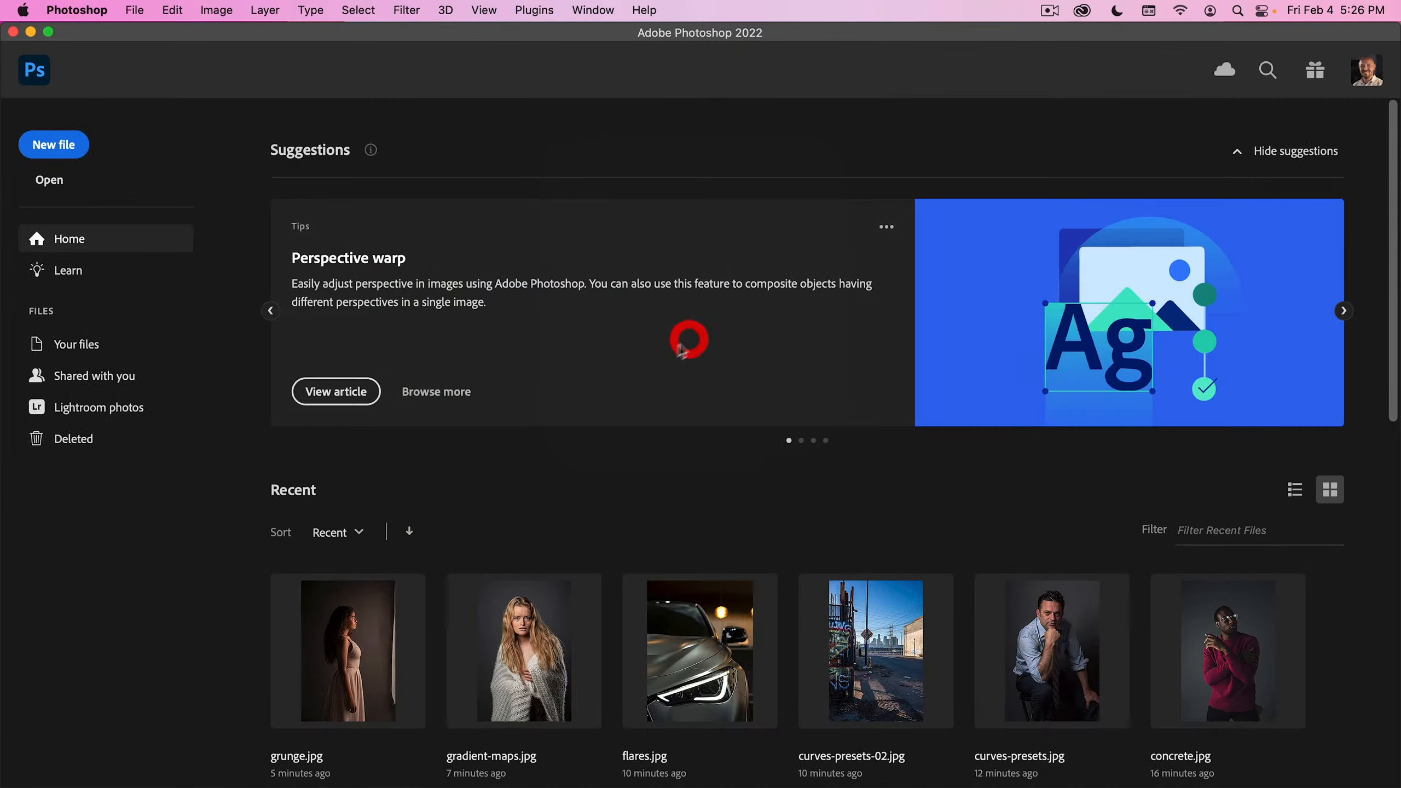
# - Open light-ray-texture.jpg from the 00_Image Assets folder
pyautogui.click(134, 9)
pyautogui.click(137, 50)
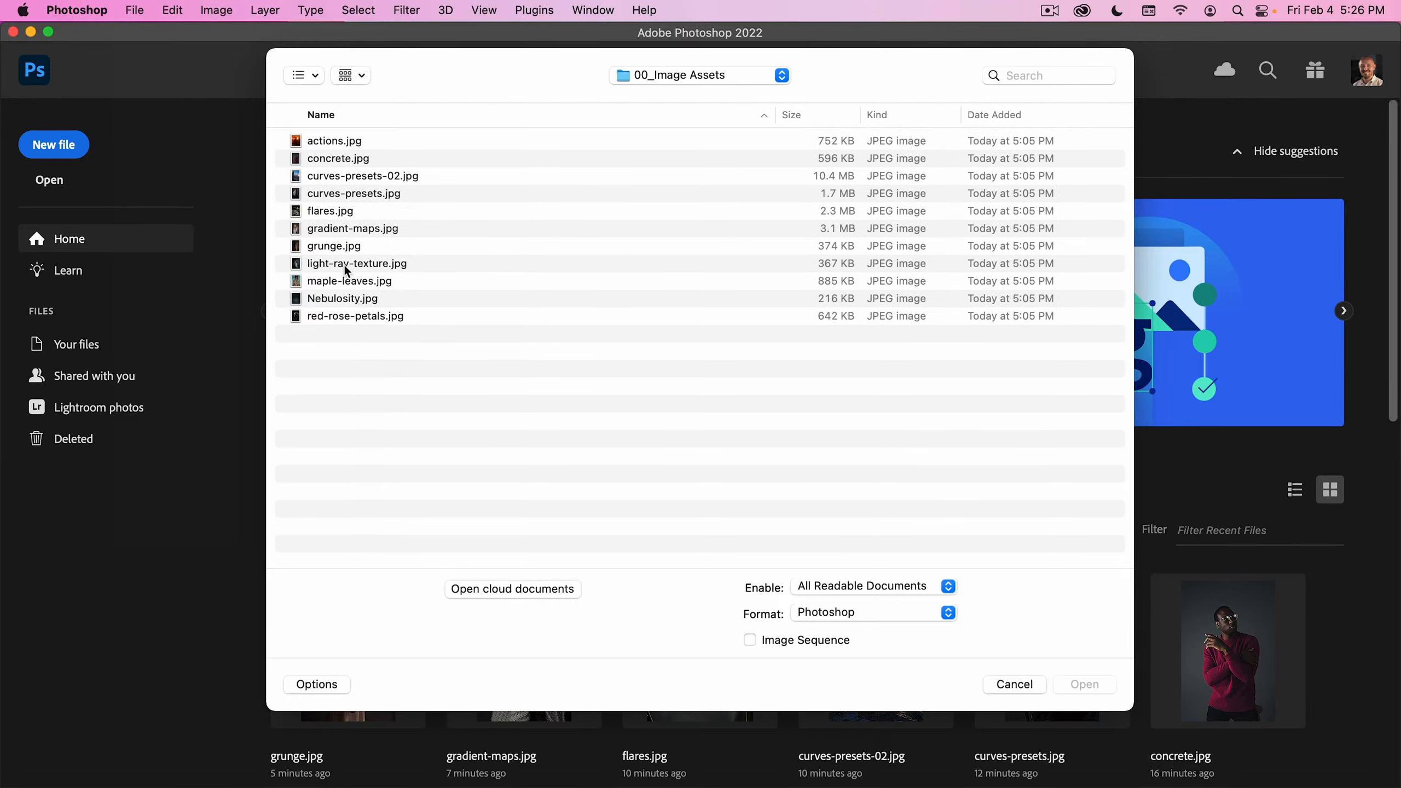
pyautogui.doubleClick(346, 268)
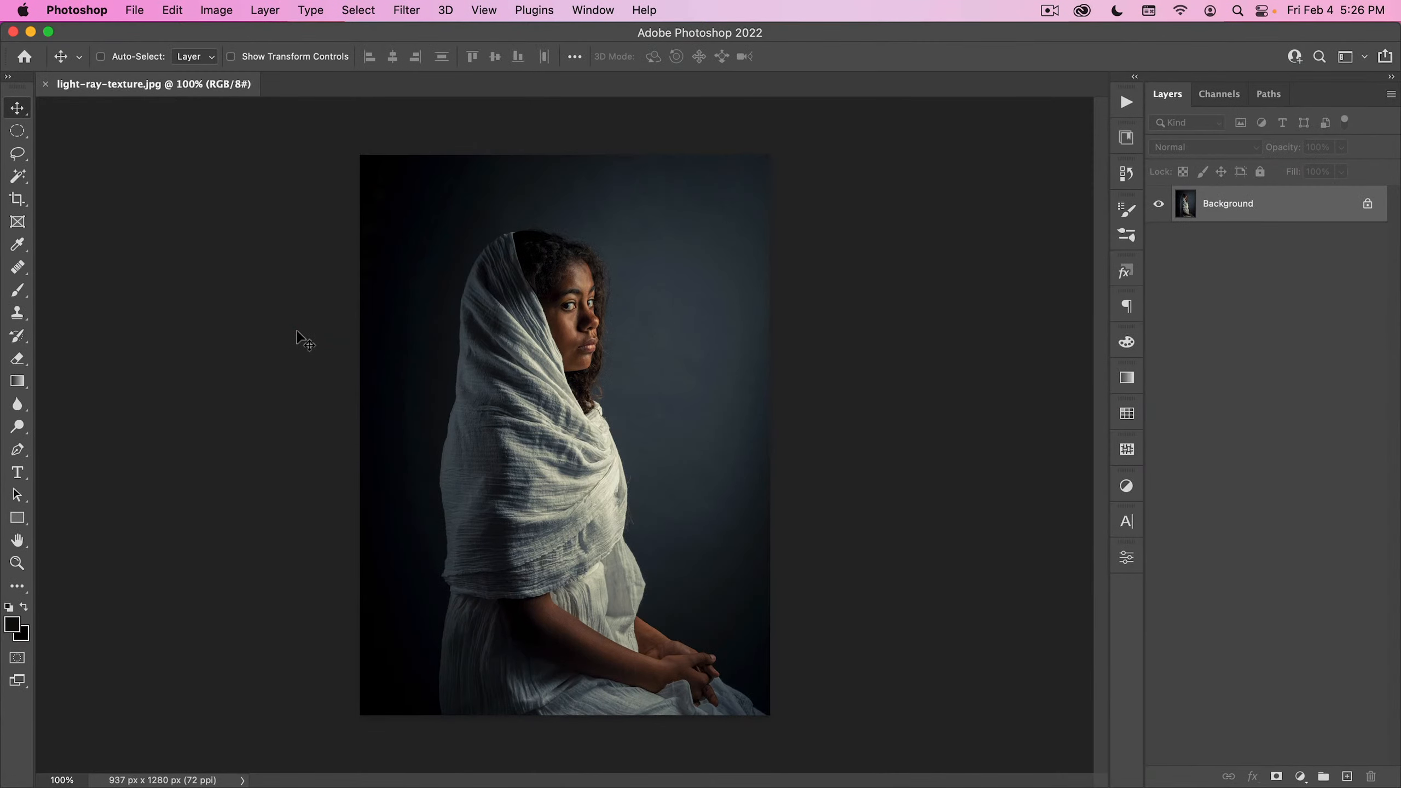
# - Look through the Compositing Tool Kit library for the stage light textures
pyautogui.click(1126, 272)
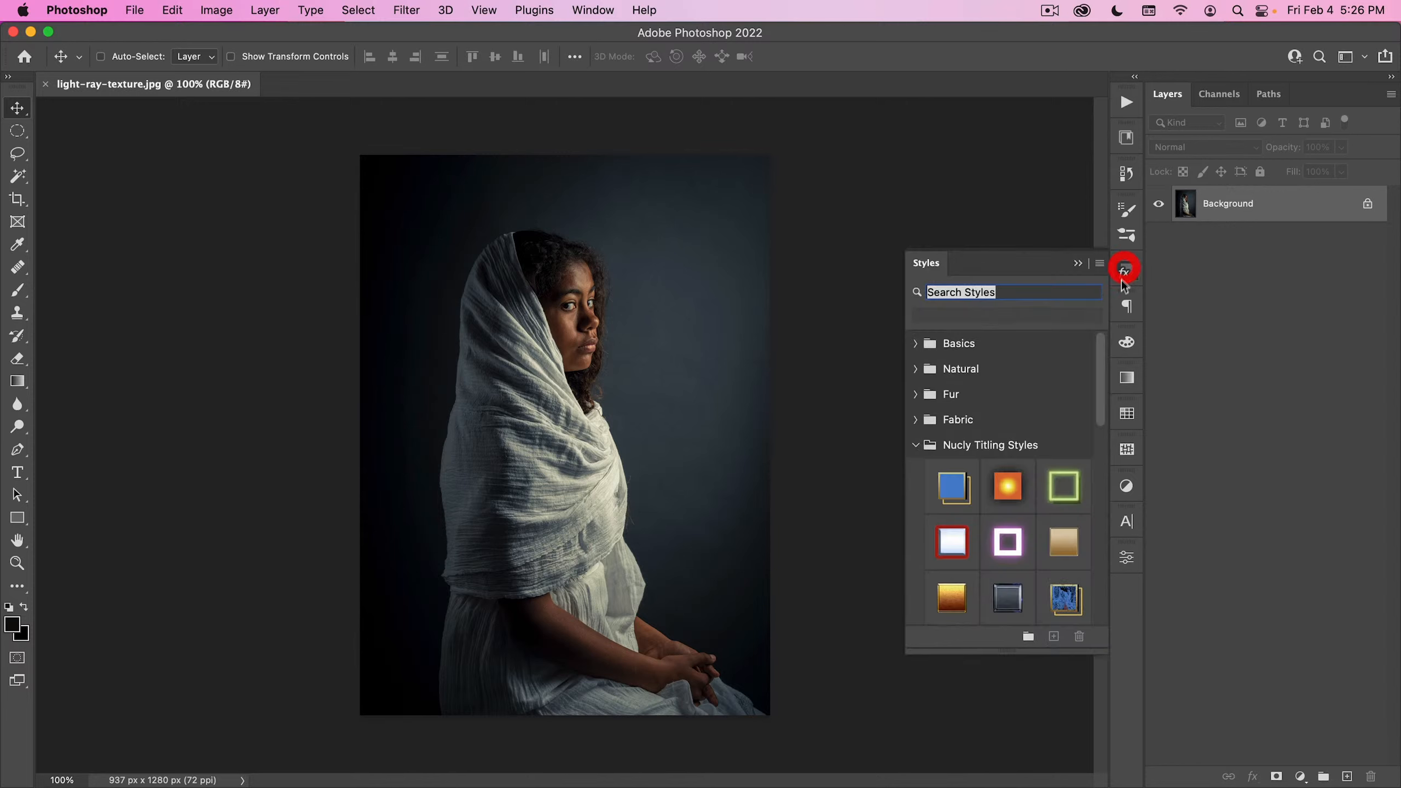
pyautogui.click(1123, 276)
pyautogui.click(1126, 138)
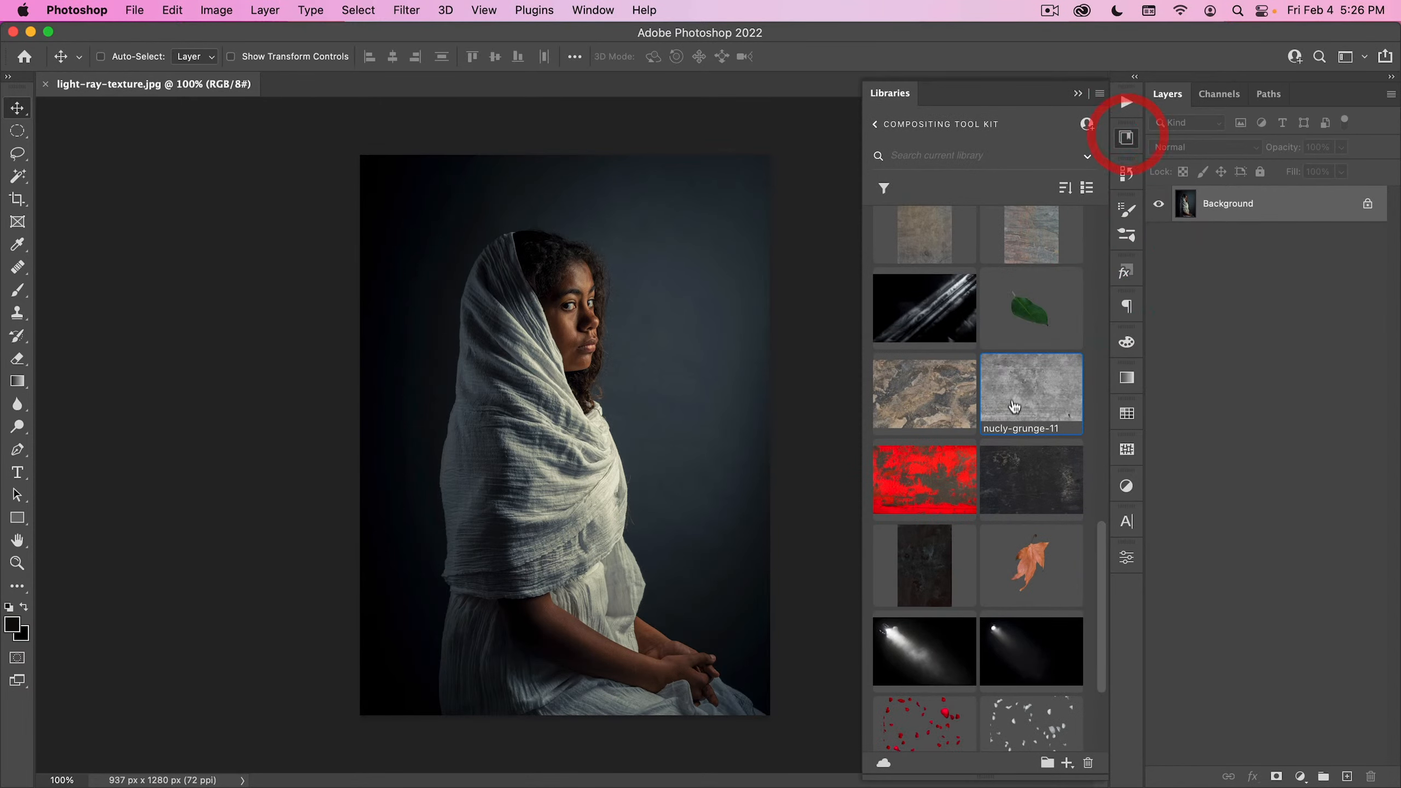
pyautogui.scroll(-1, 1032, 387)
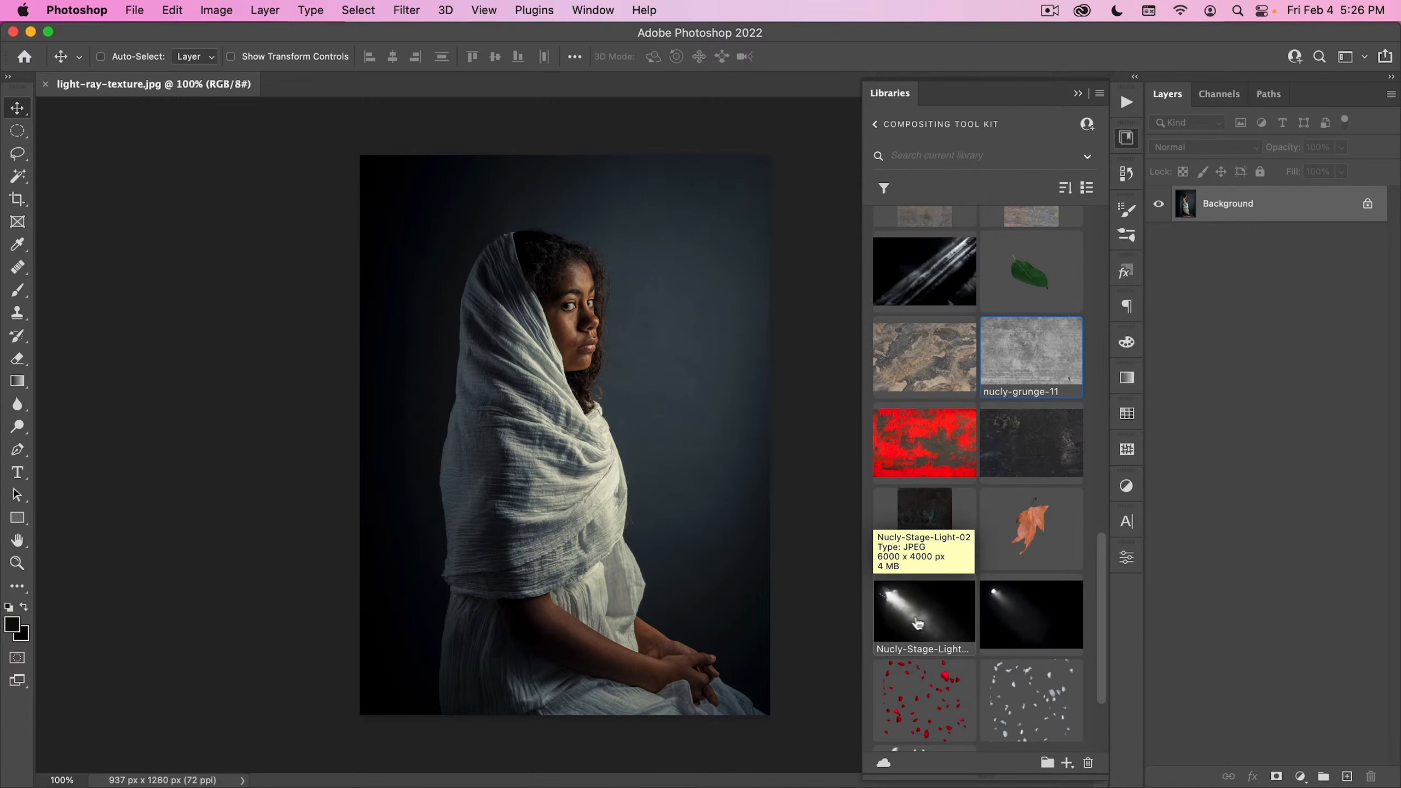
pyautogui.click(1127, 138)
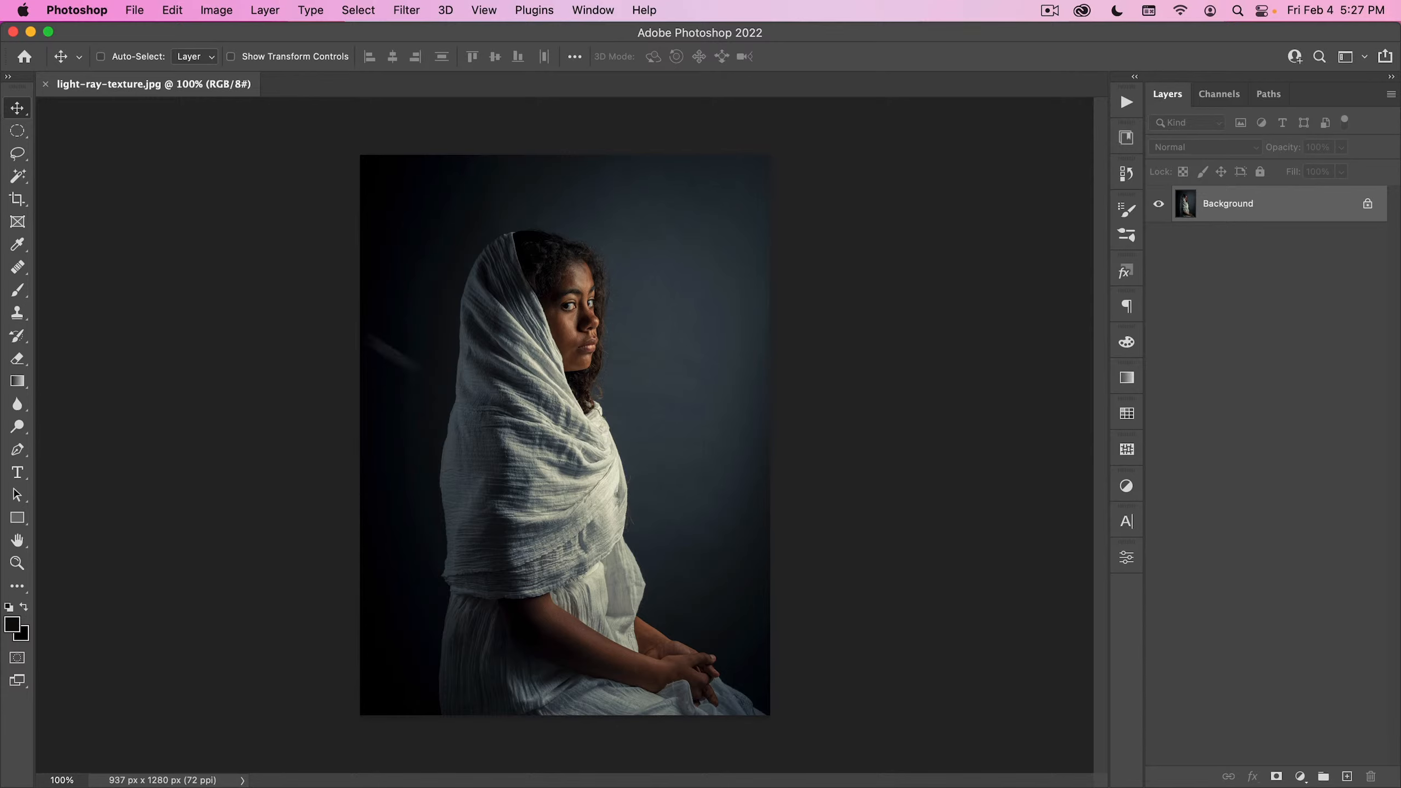
# - Extend the canvas on both sides with the Crop tool to 1689 x 1280 px, leaving the empty space in front of the woman
pyautogui.press('c')
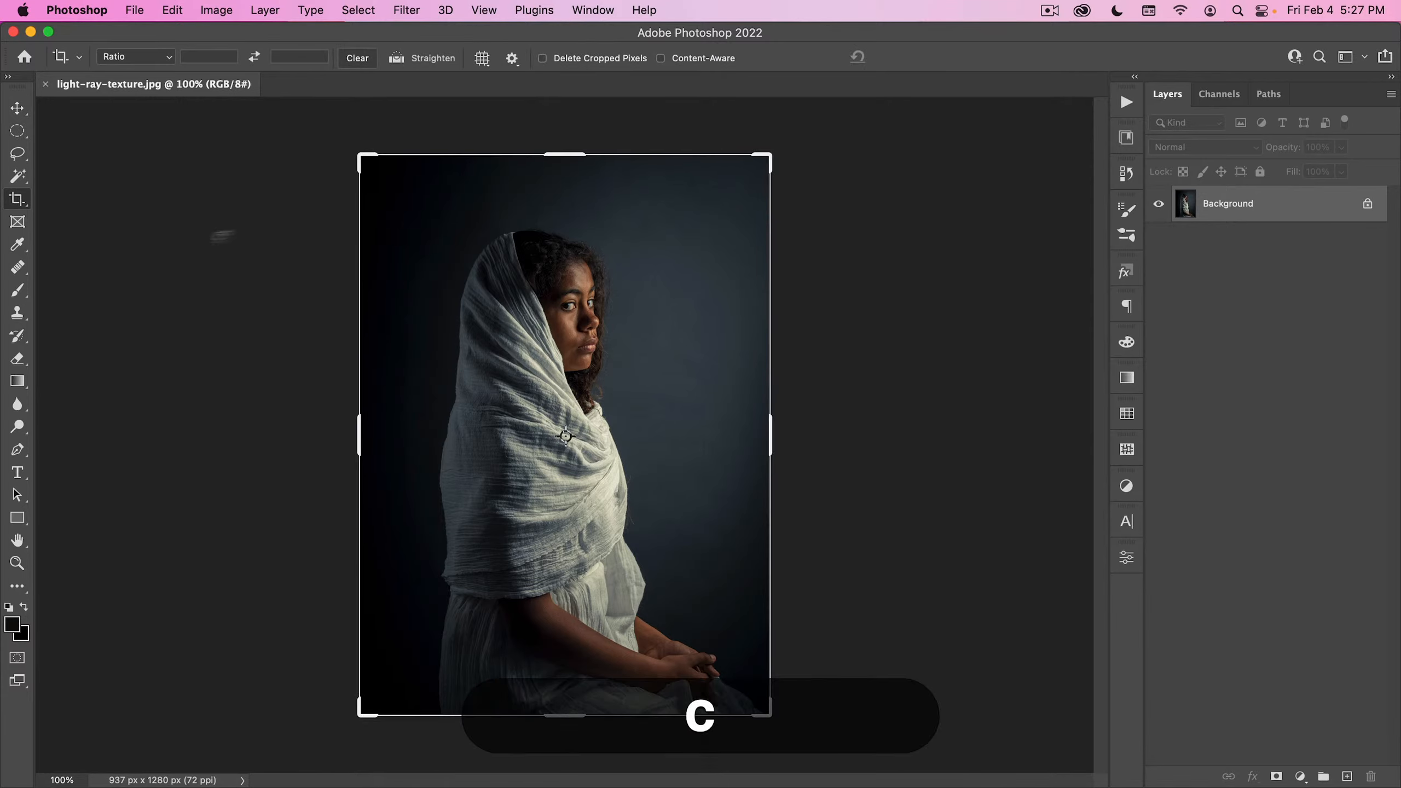
pyautogui.moveTo(770, 427); pyautogui.dragTo(932, 408)
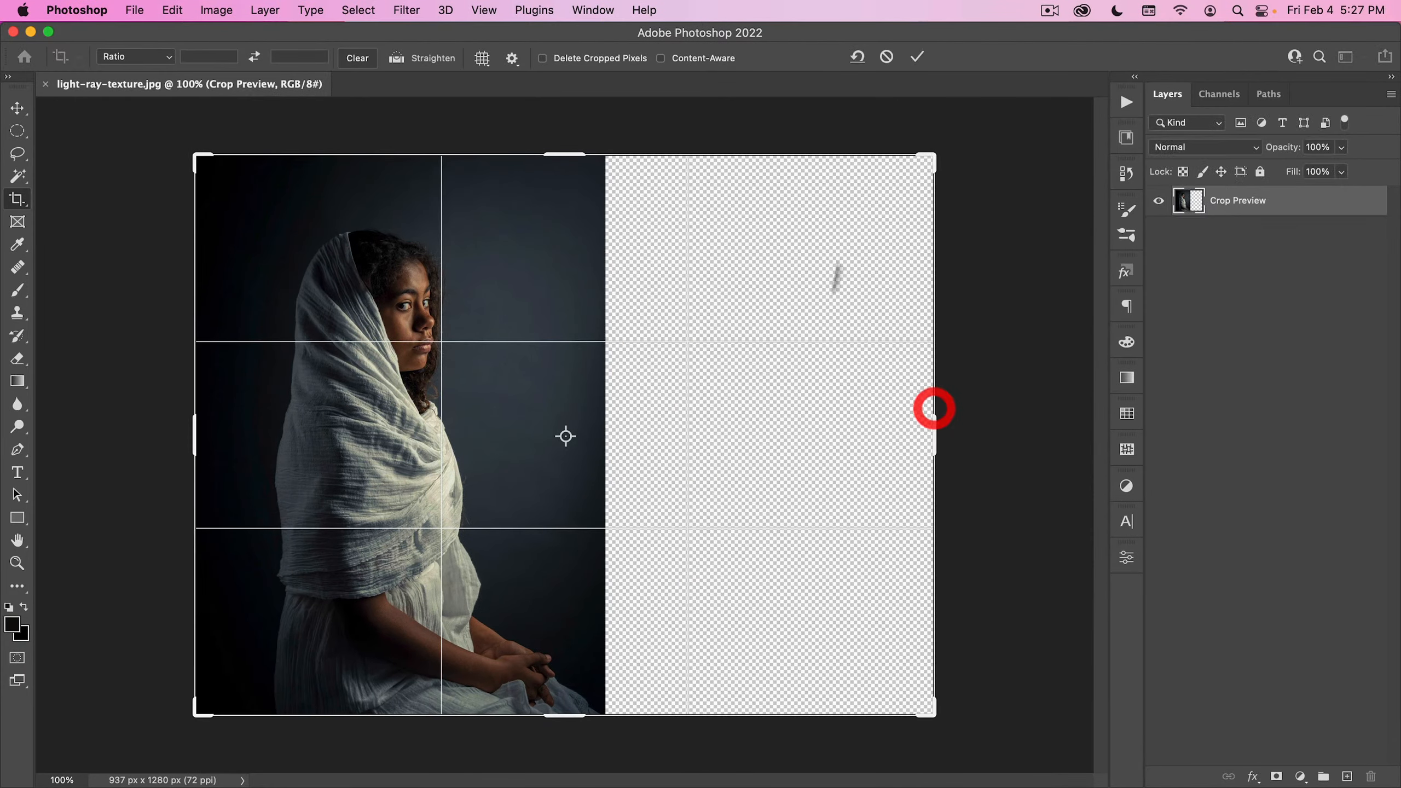
pyautogui.doubleClick(751, 276)
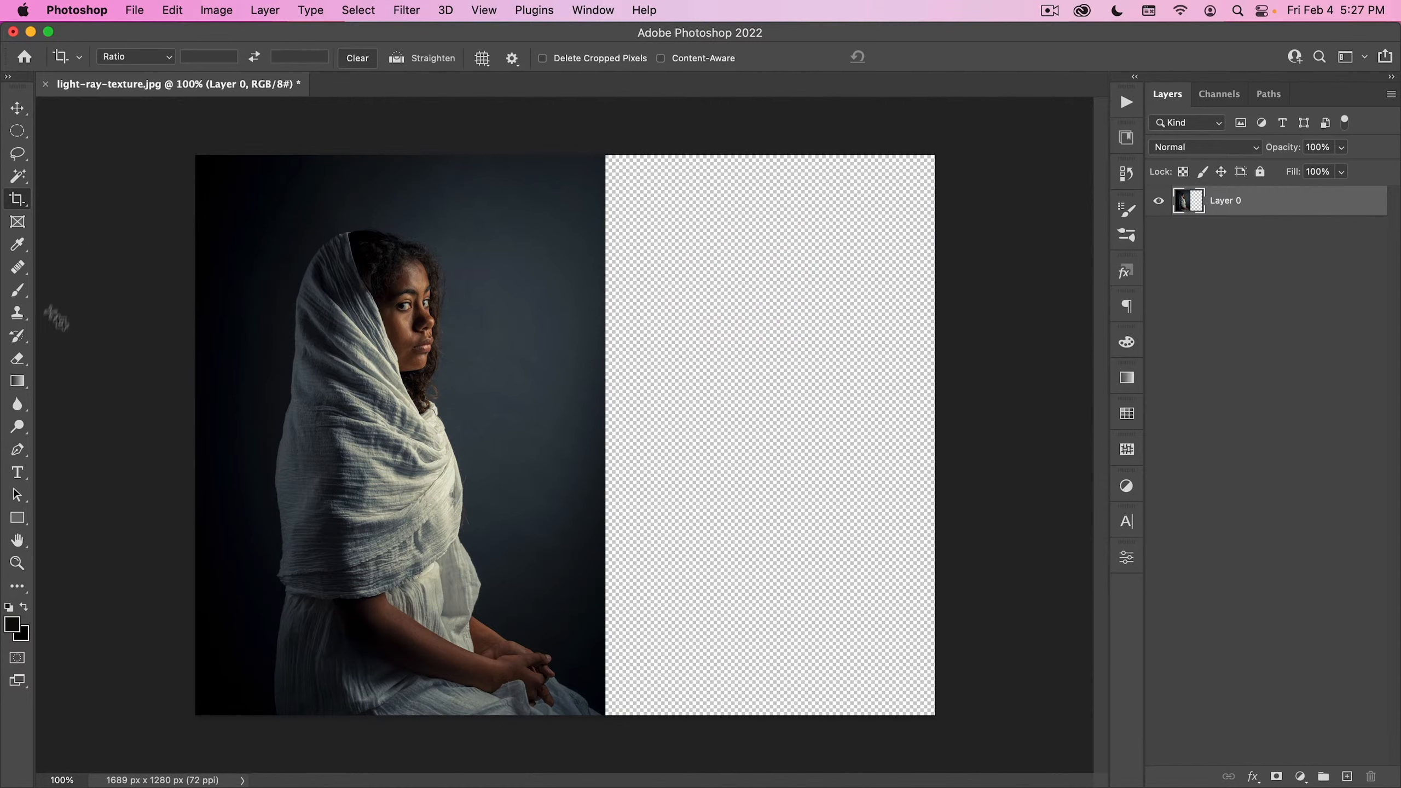
# - On a new layer, fill the empty canvas with foreground-to-transparent linear gradients in blue-grey tones sampled from the backdrop
pyautogui.click(18, 381)
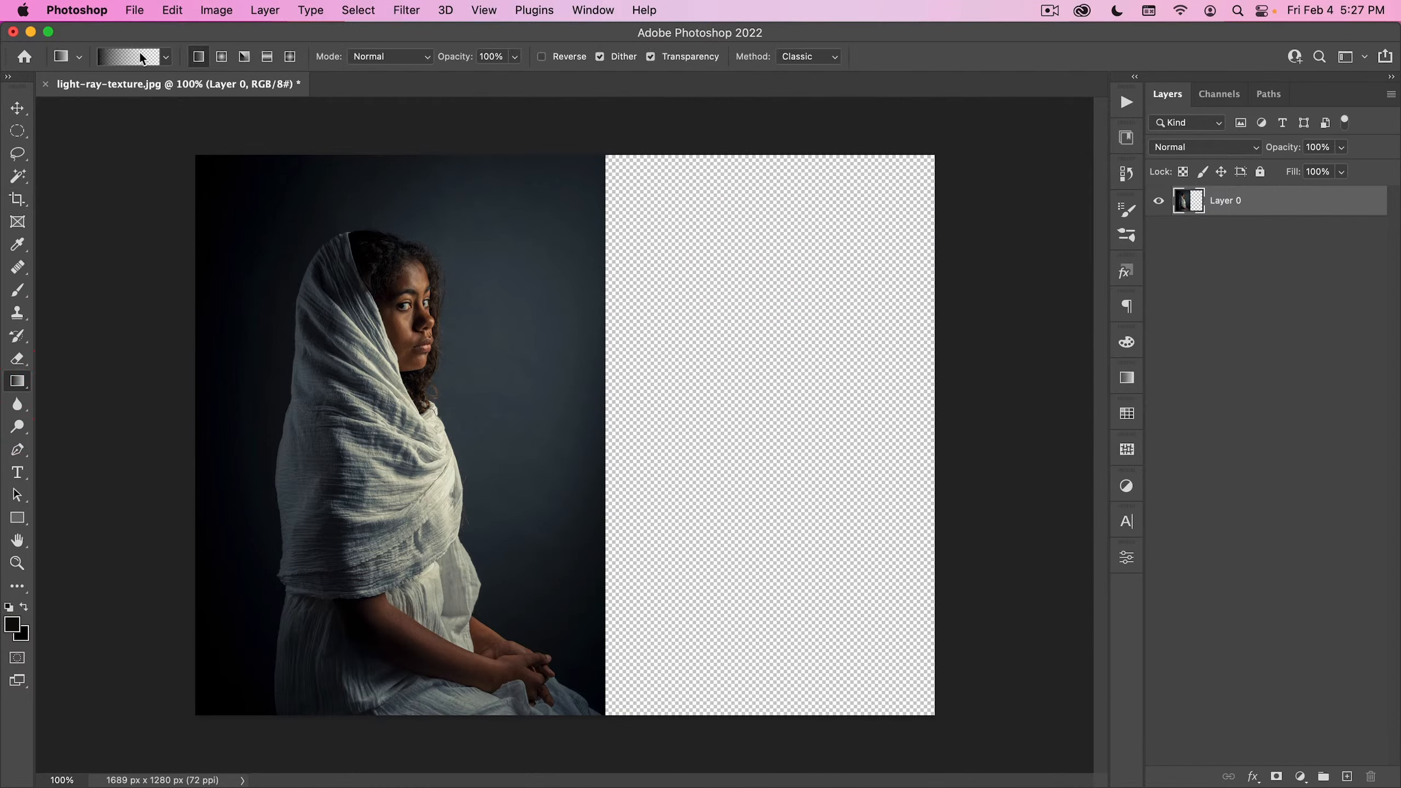
pyautogui.click(1347, 776)
pyautogui.moveTo(581, 407); pyautogui.dragTo(505, 417)
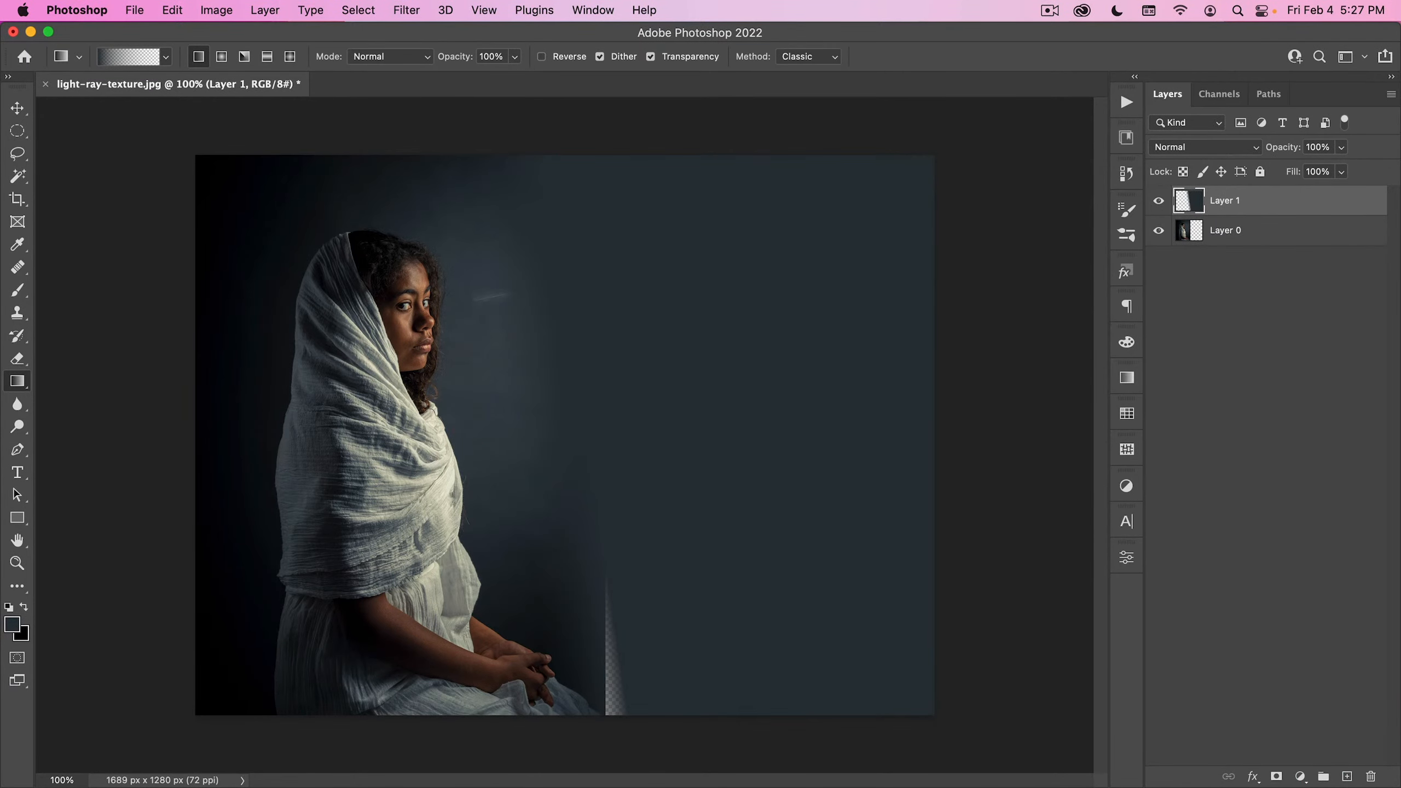
pyautogui.moveTo(597, 712)
pyautogui.mouseDown()
pyautogui.moveTo(673, 657)
pyautogui.moveTo(569, 661)
pyautogui.mouseUp()
pyautogui.keyDown('alt'); pyautogui.click(612, 636); pyautogui.keyUp('alt')
pyautogui.moveTo(529, 506); pyautogui.dragTo(469, 536)
pyautogui.keyDown('alt'); pyautogui.click(542, 617); pyautogui.keyUp('alt')
pyautogui.moveTo(967, 478); pyautogui.dragTo(537, 519)
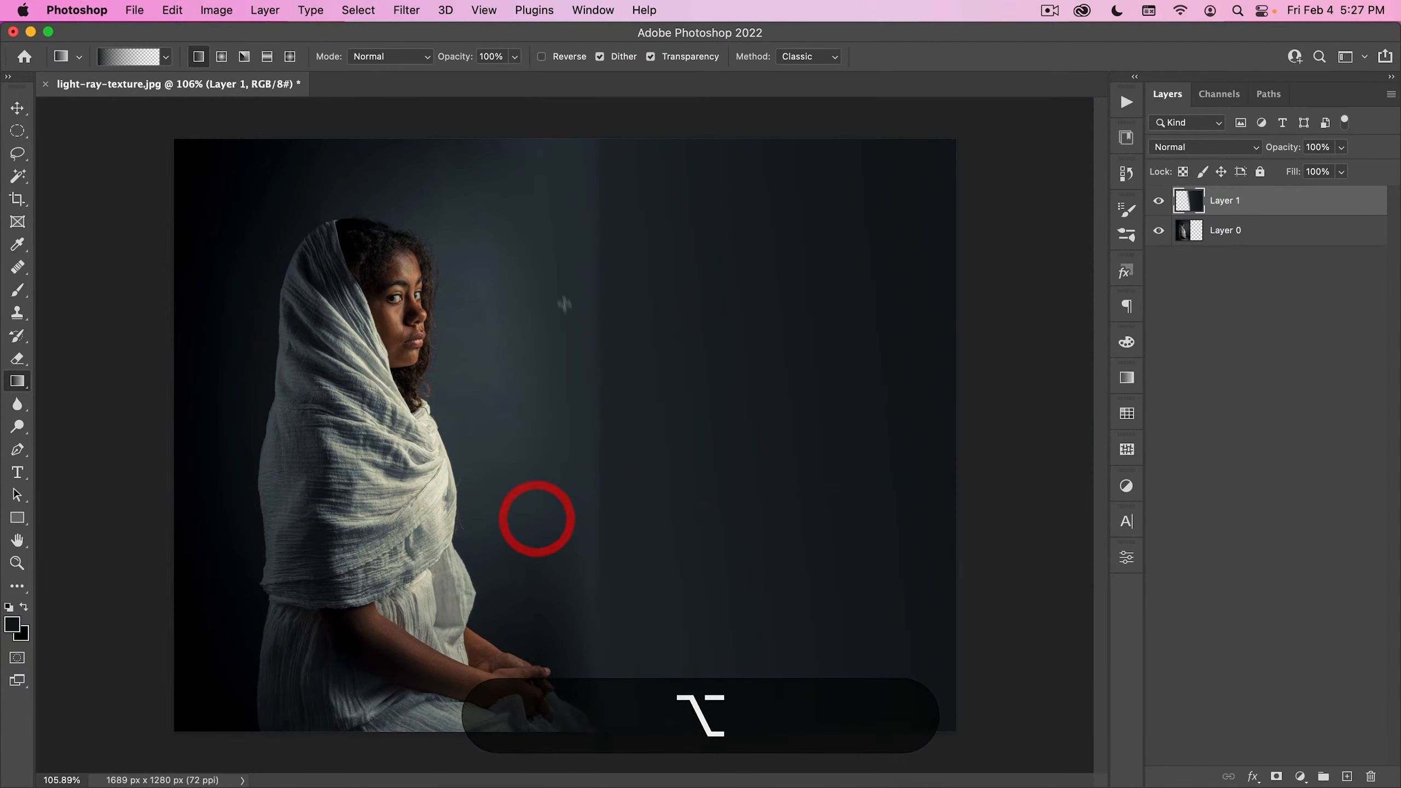
pyautogui.keyDown('alt'); pyautogui.click(547, 373); pyautogui.keyUp('alt')
pyautogui.moveTo(503, 408); pyautogui.dragTo(485, 409)
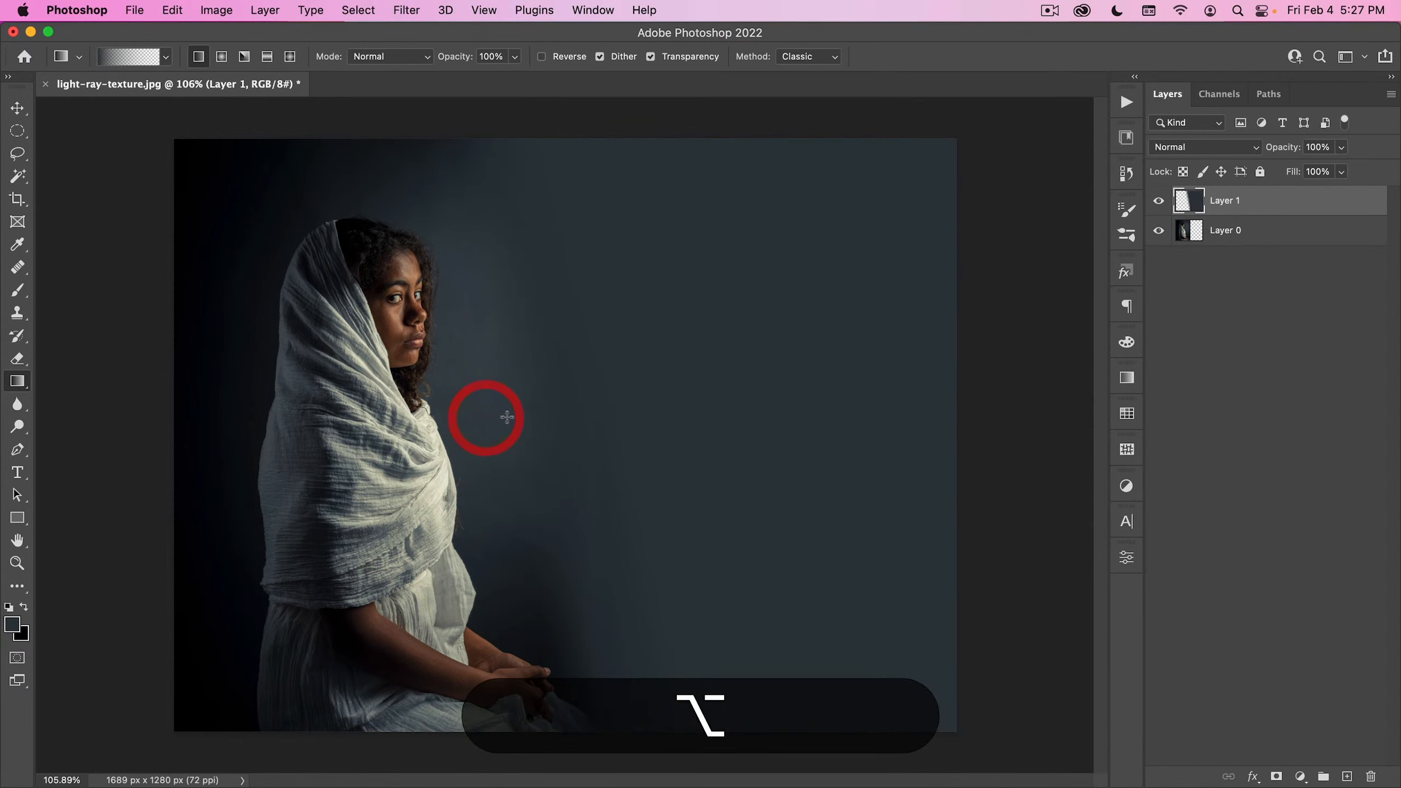
# - Darken the upper, outer and lower areas in front of the woman with near-black gradients sampled from the backdrop's dark corner
pyautogui.keyDown('alt'); pyautogui.click(277, 153); pyautogui.keyUp('alt')
pyautogui.moveTo(606, 144); pyautogui.dragTo(544, 304)
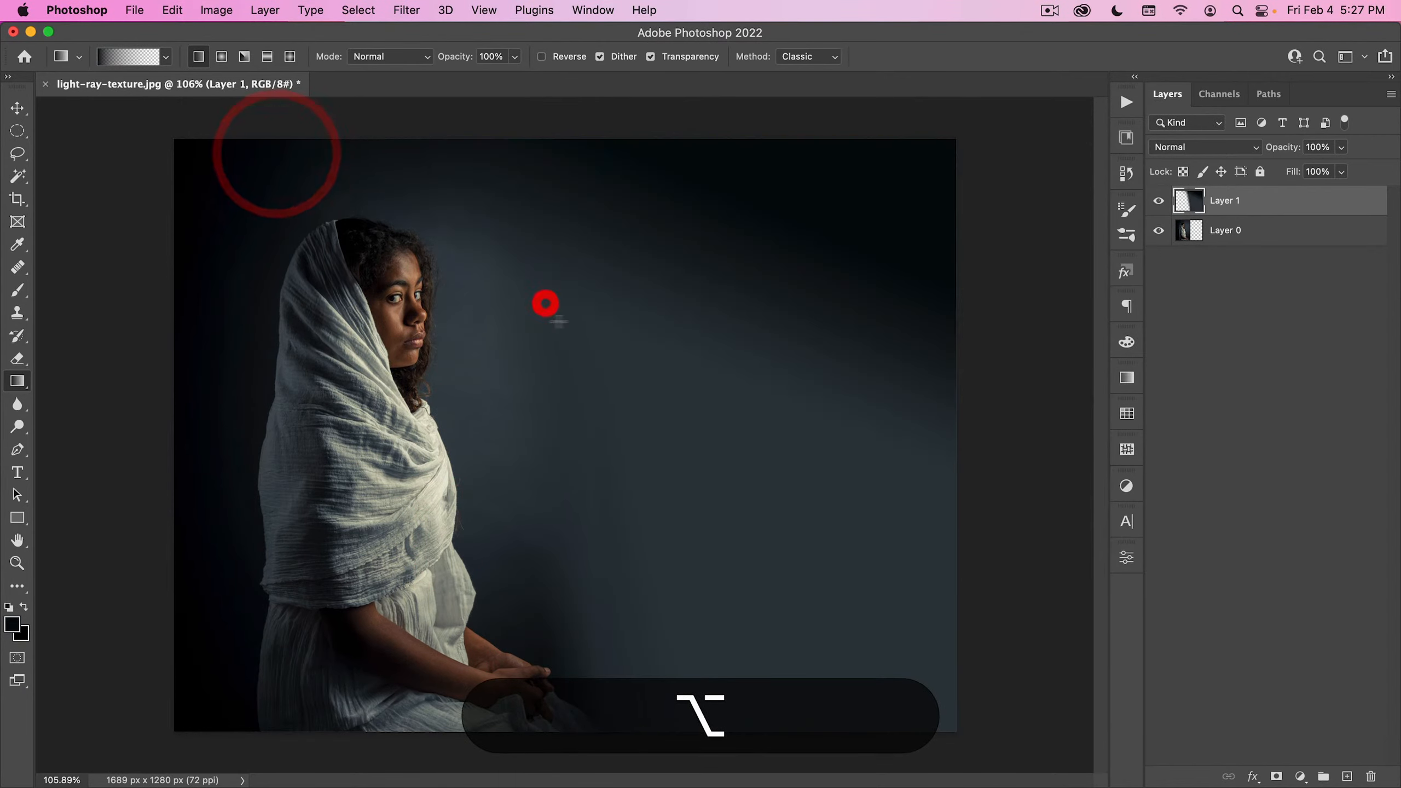
pyautogui.moveTo(659, 420); pyautogui.dragTo(410, 382)
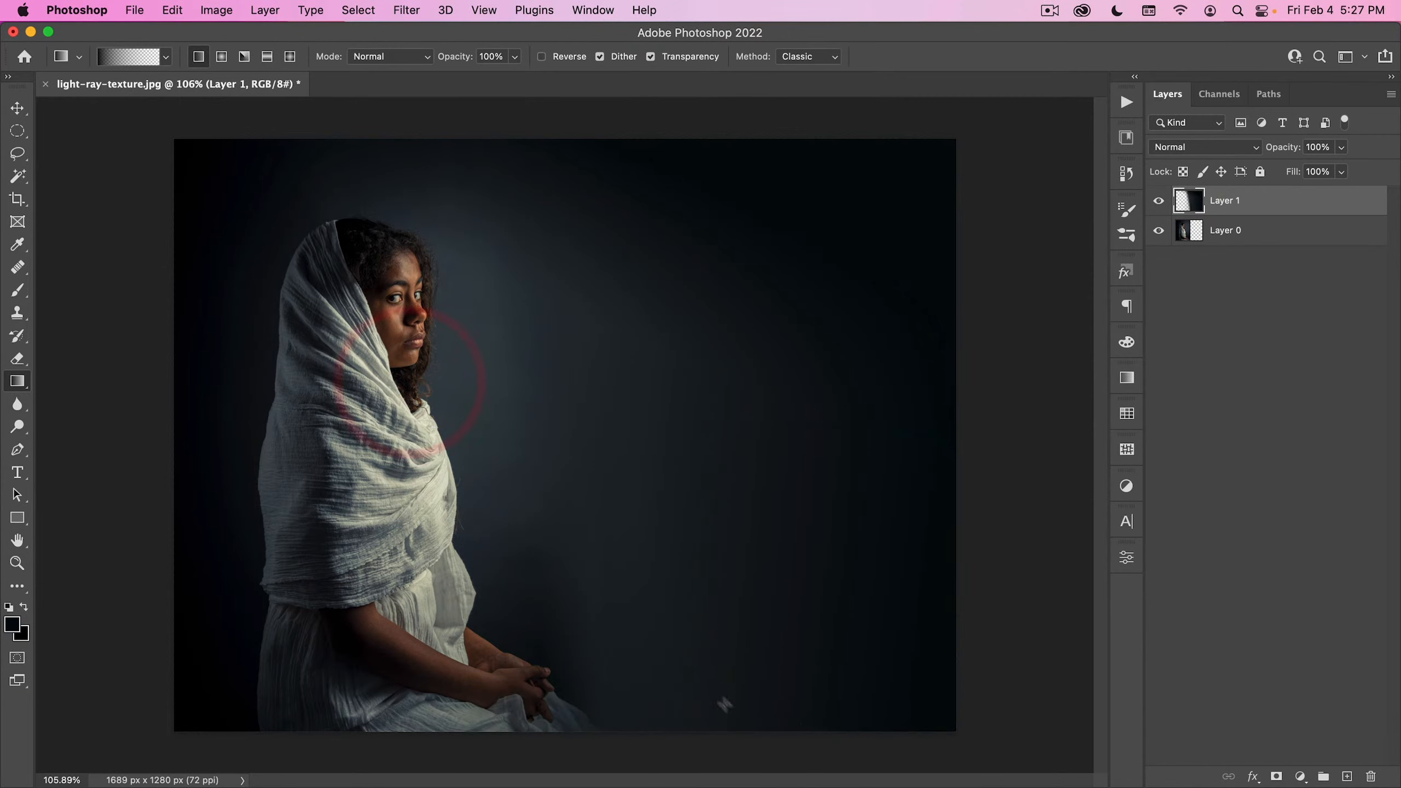
pyautogui.moveTo(754, 713); pyautogui.dragTo(505, 467)
pyautogui.moveTo(690, 690); pyautogui.dragTo(525, 552)
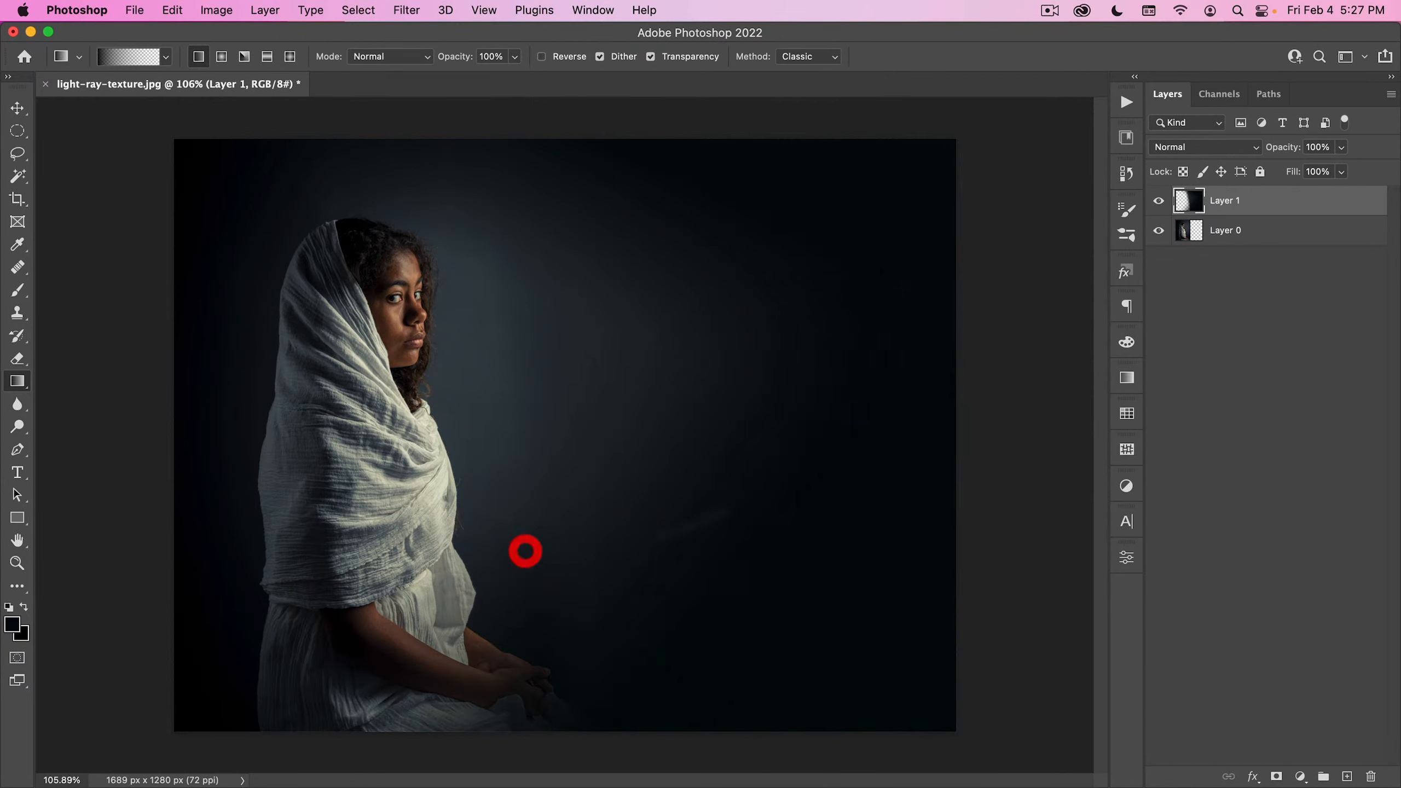
pyautogui.moveTo(981, 242); pyautogui.dragTo(512, 336)
pyautogui.moveTo(680, 271); pyautogui.dragTo(572, 398)
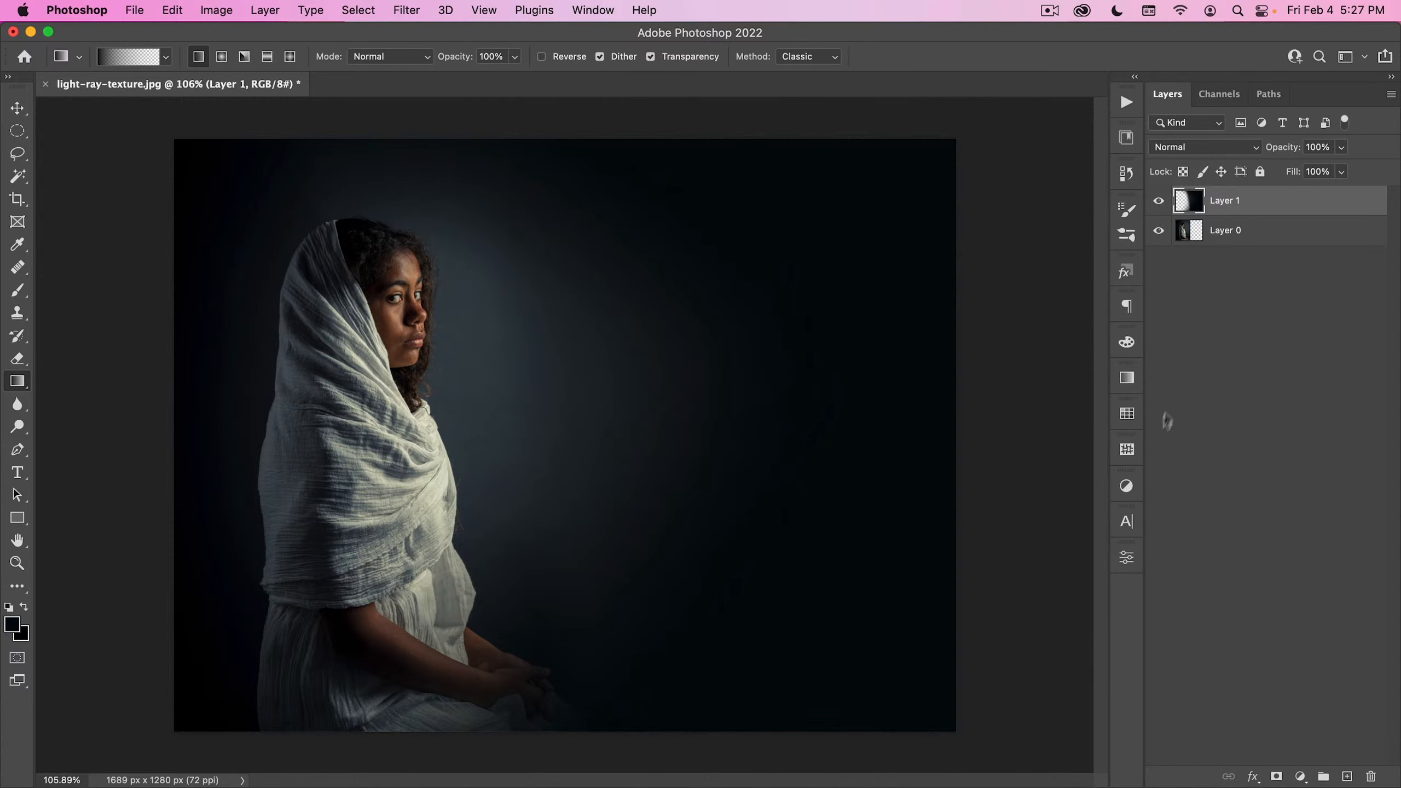
# - Place Nucly-Stage-Light-02 from the Compositing Tool Kit library onto the canvas and flip it horizontally
pyautogui.click(1125, 138)
pyautogui.moveTo(924, 612); pyautogui.dragTo(578, 456)
pyautogui.rightClick(648, 312)
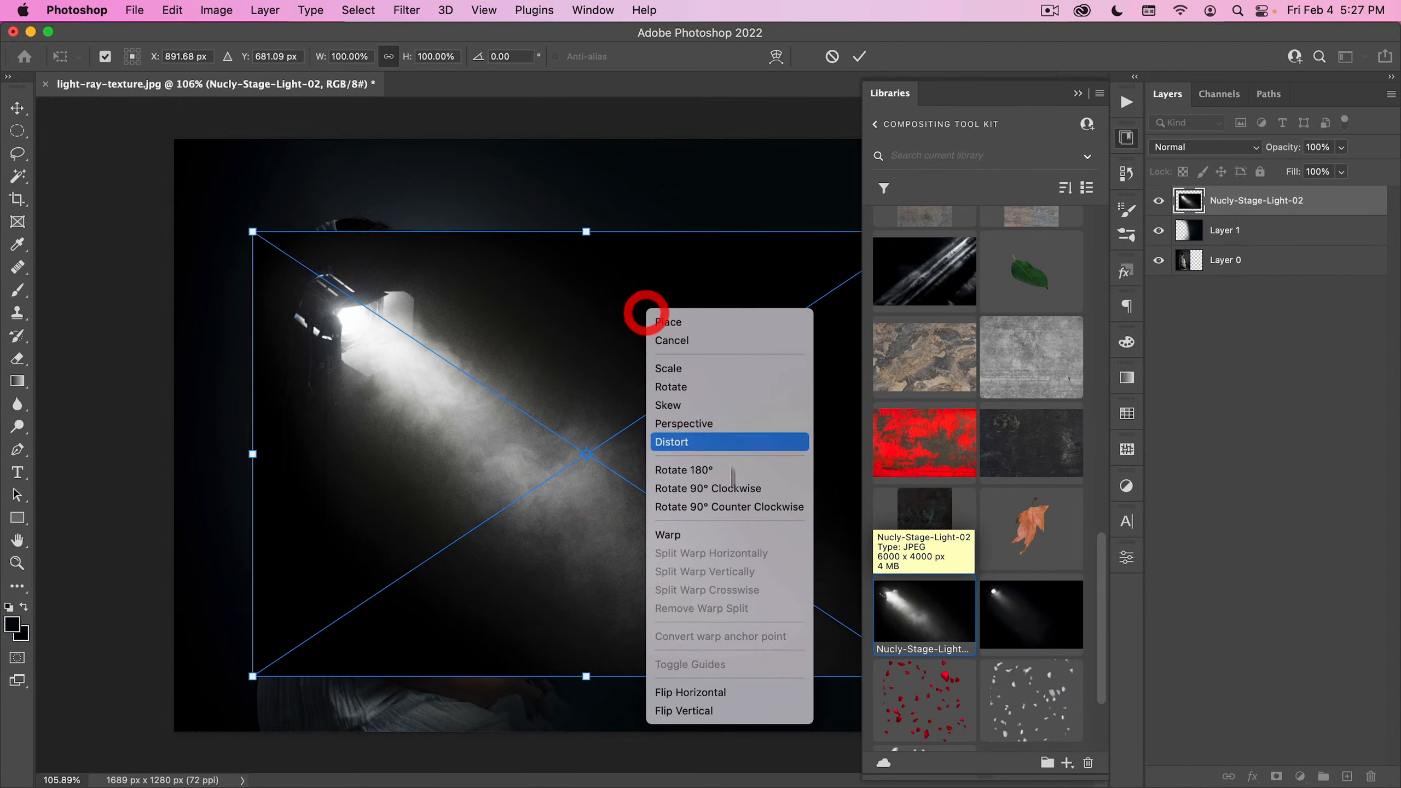
pyautogui.click(710, 695)
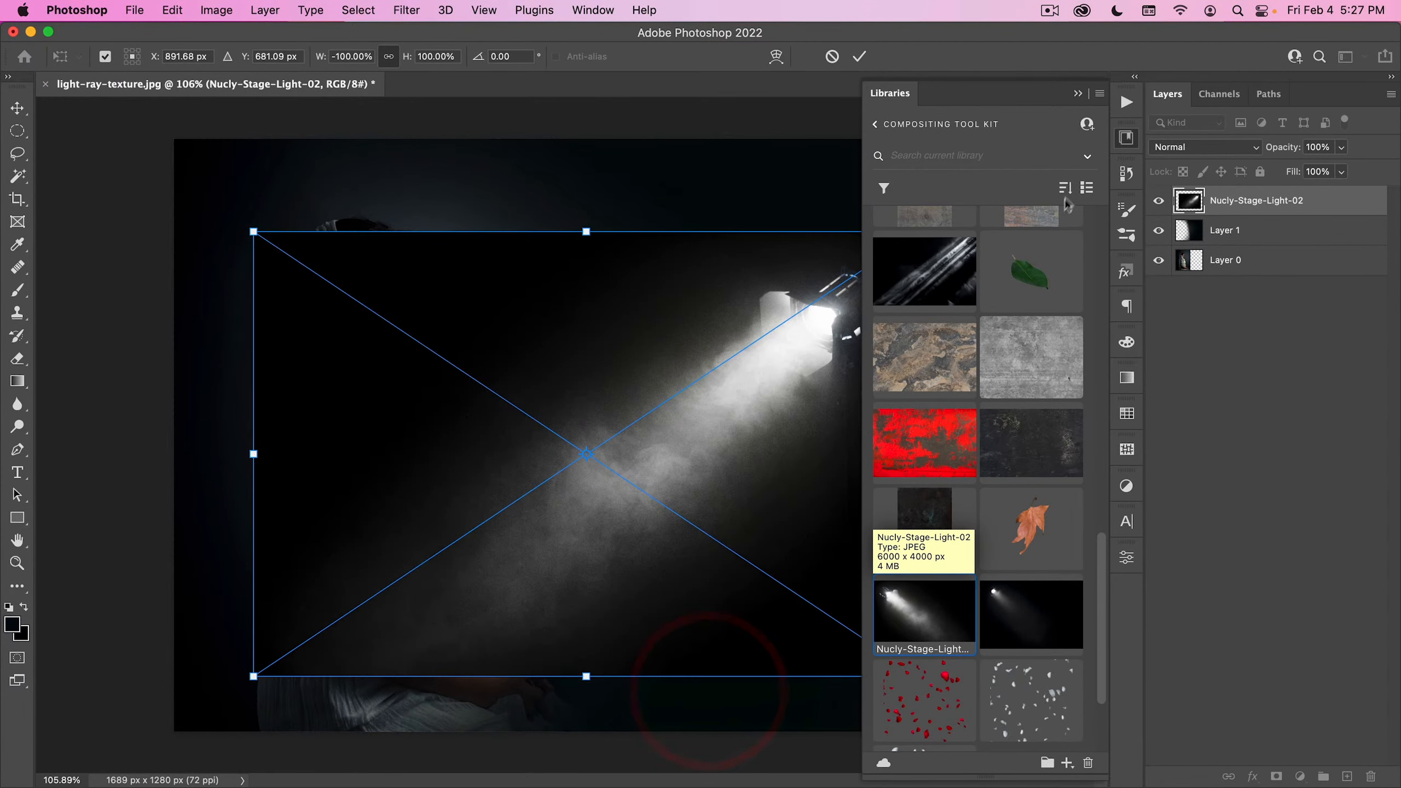
# - Enlarge the stage light to about 135% so it covers the canvas, and set its blend mode to Screen
pyautogui.click(1128, 138)
pyautogui.moveTo(919, 231); pyautogui.dragTo(1023, 138)
pyautogui.moveTo(847, 282); pyautogui.dragTo(826, 269)
pyautogui.doubleClick(717, 271)
pyautogui.click(1197, 146)
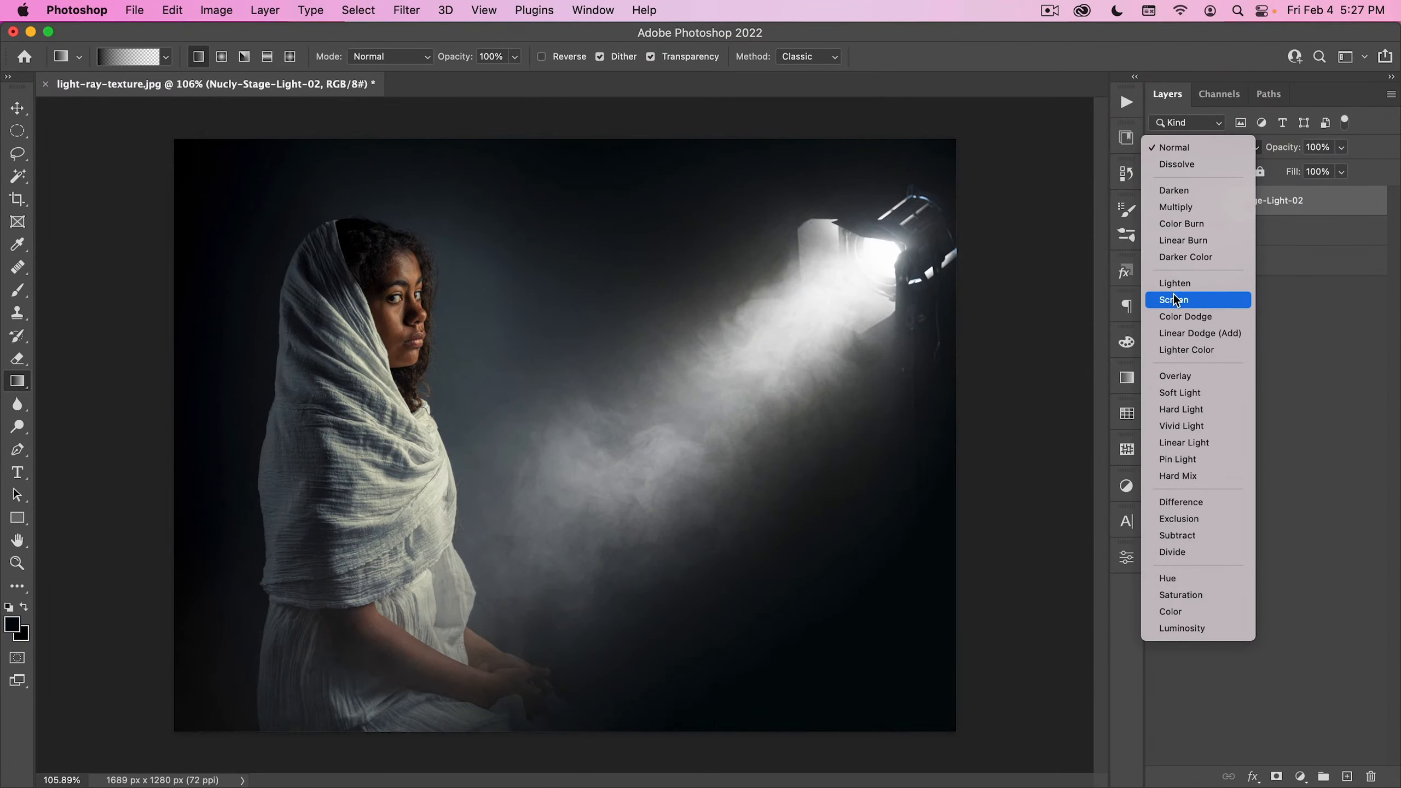
pyautogui.click(1174, 298)
# - Move the stage light until the lamp sits outside the canvas's upper right corner, and enlarge it downward so the beam fills the scene
pyautogui.press('v')
pyautogui.moveTo(827, 362); pyautogui.dragTo(826, 359)
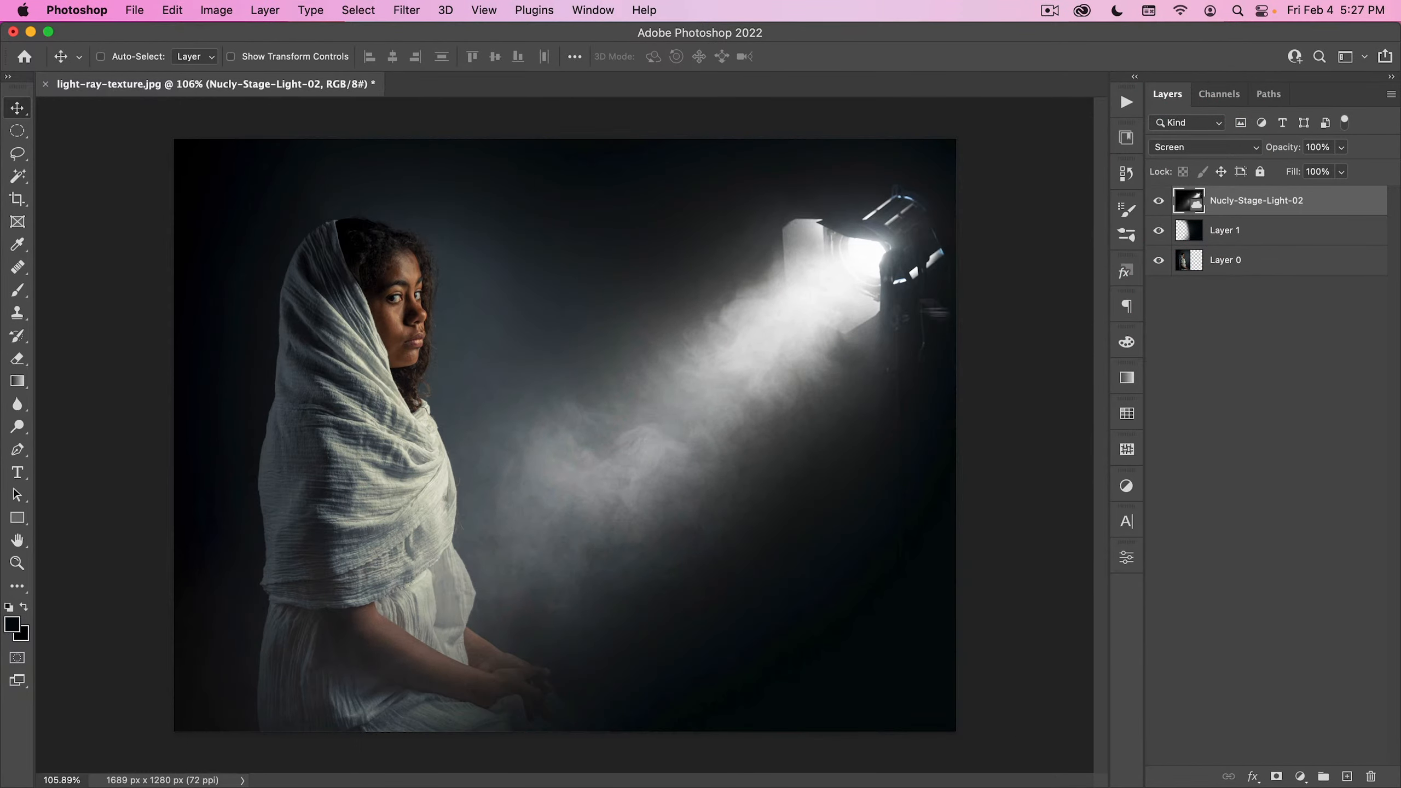
pyautogui.moveTo(833, 341); pyautogui.dragTo(844, 369)
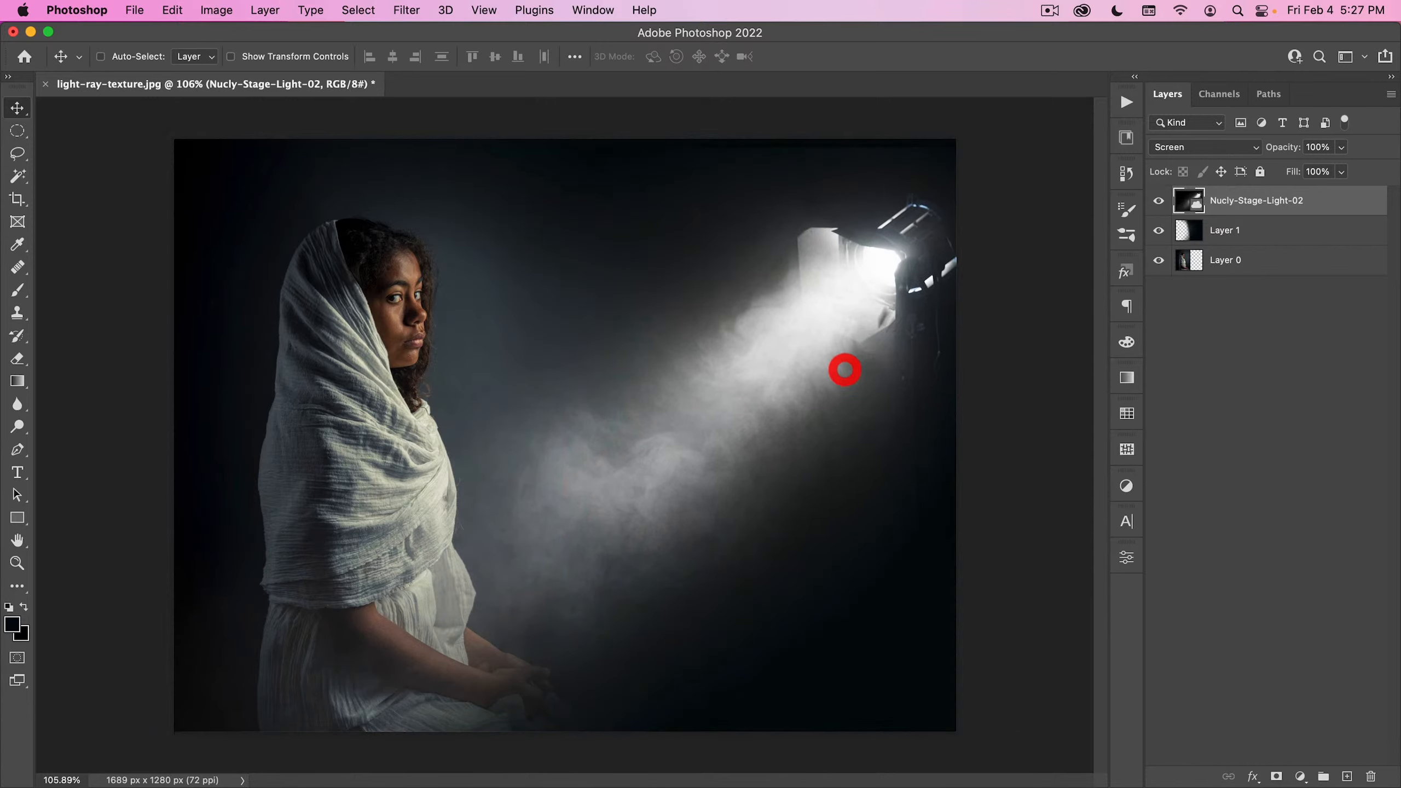
pyautogui.moveTo(796, 295); pyautogui.dragTo(976, 241)
pyautogui.press('alt+super+t')
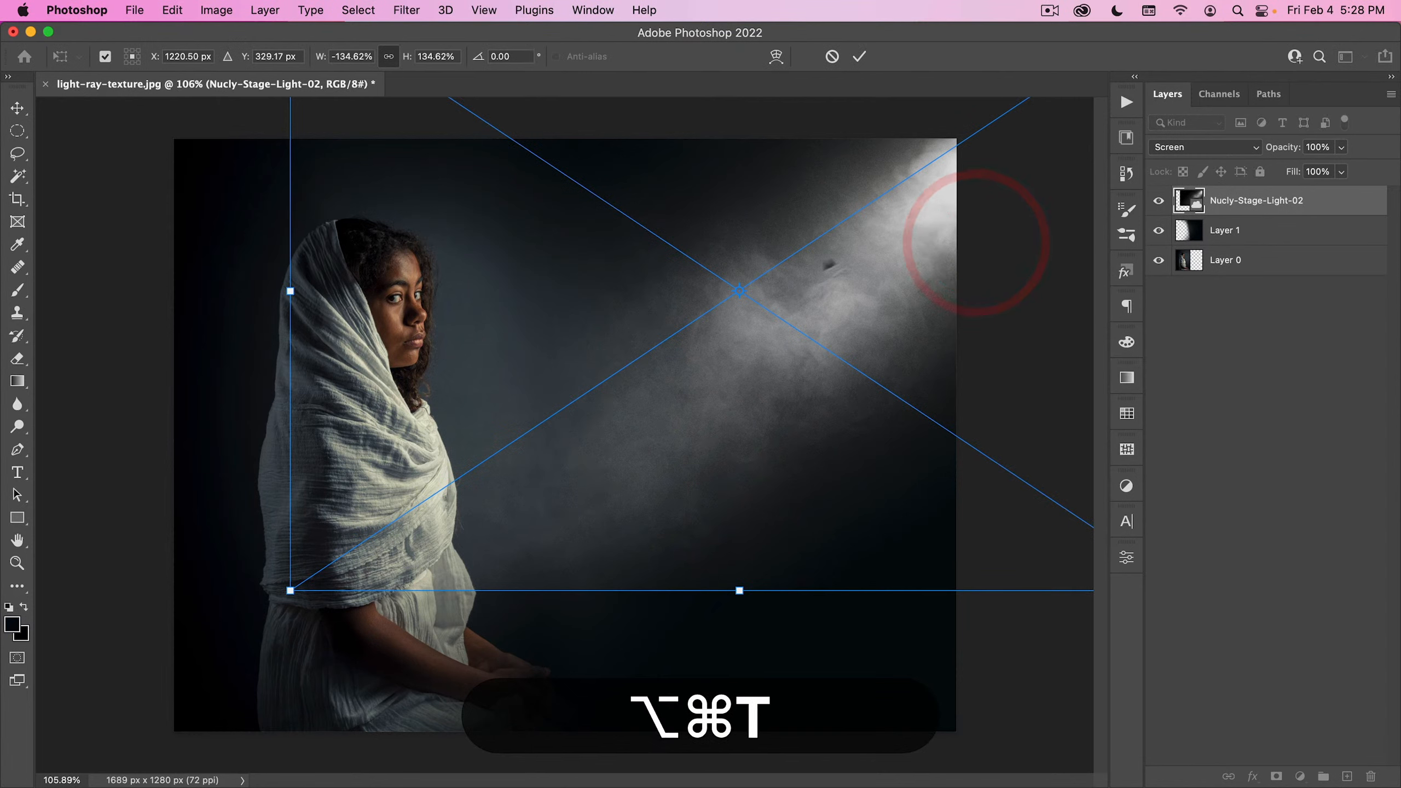
pyautogui.keyDown('alt'); pyautogui.click(919, 188); pyautogui.keyUp('alt')
pyautogui.moveTo(740, 591); pyautogui.dragTo(679, 729)
pyautogui.doubleClick(739, 491)
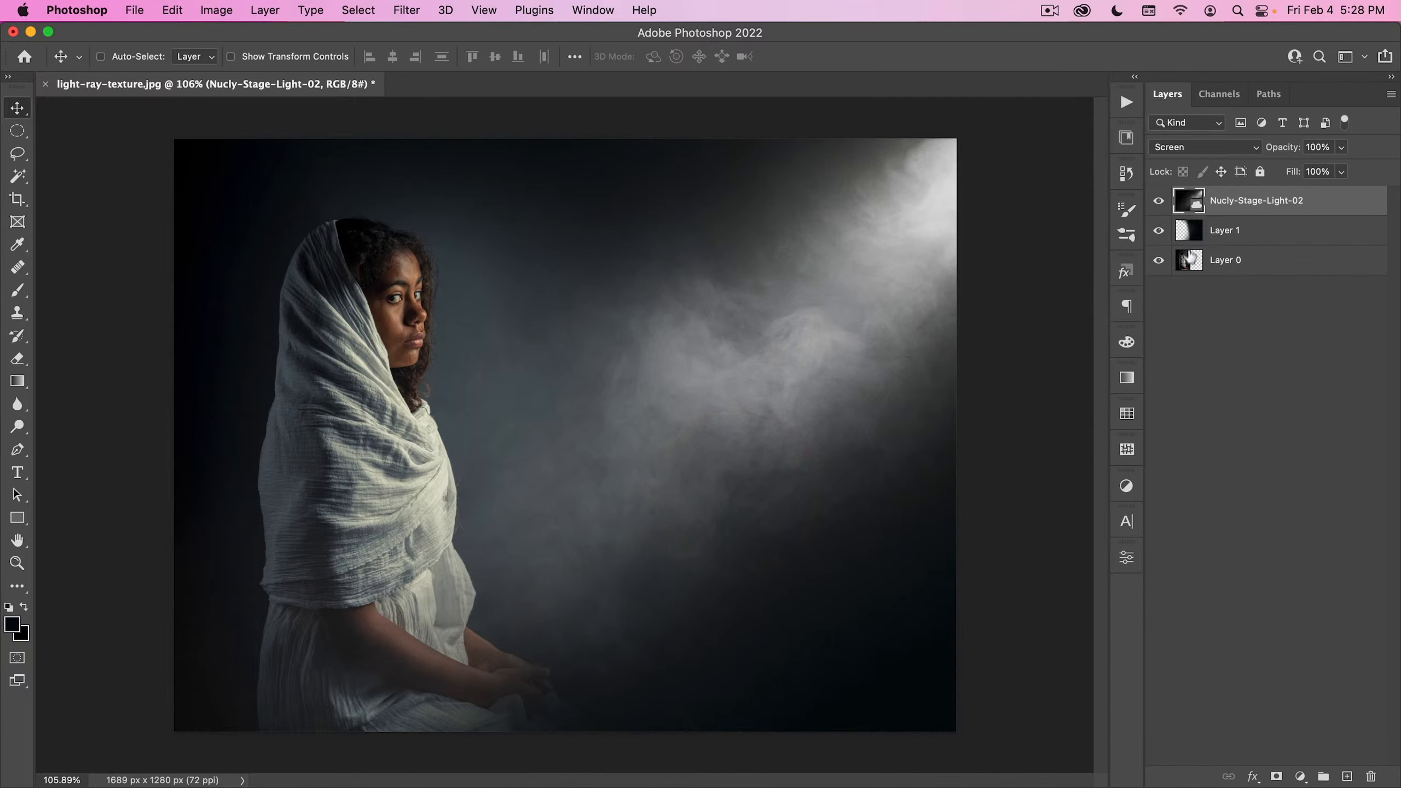
# - Apply a Curves smart filter to the stage light, pulling the upper midtones down and setting the shadow point to input 78, output 49
pyautogui.press('super+m')
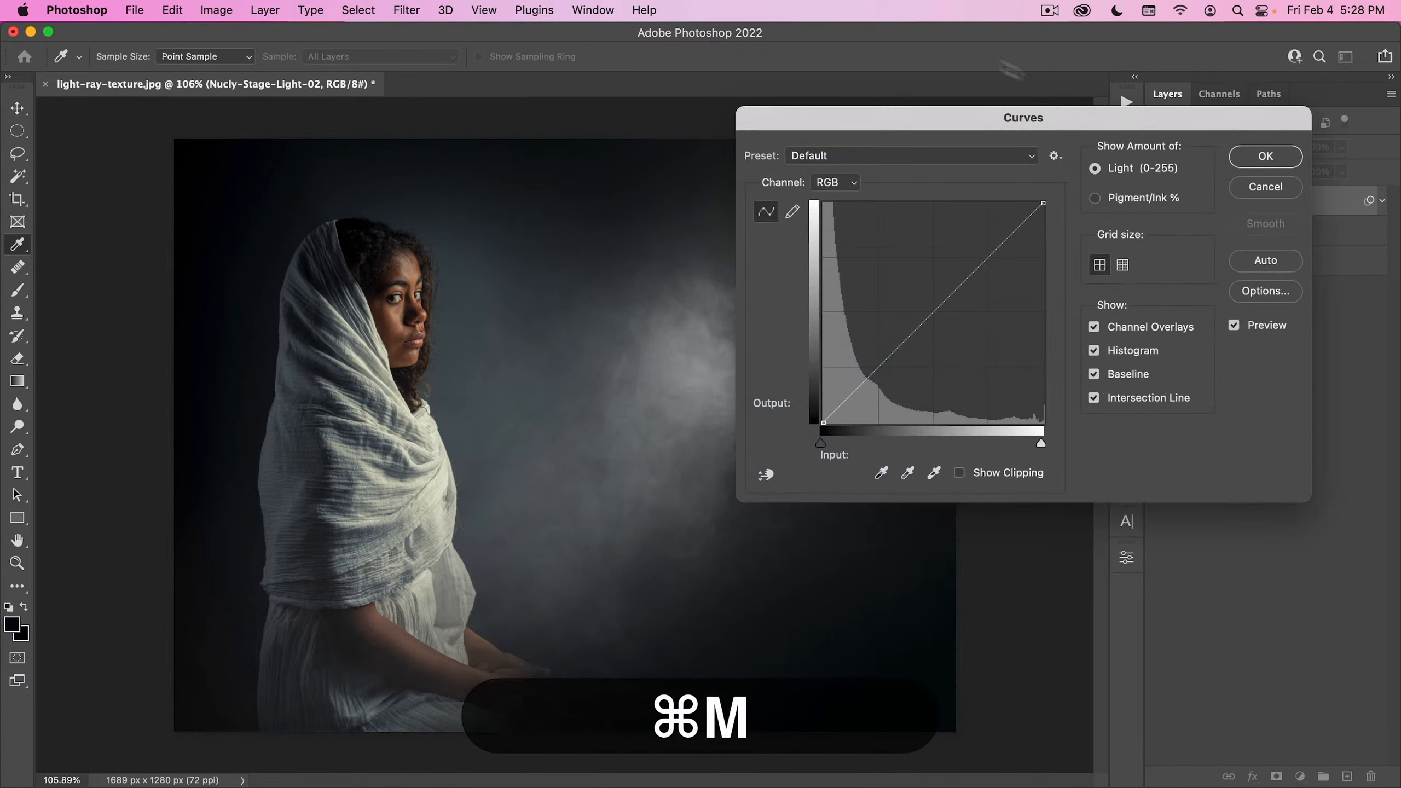
pyautogui.moveTo(896, 114); pyautogui.dragTo(960, 322)
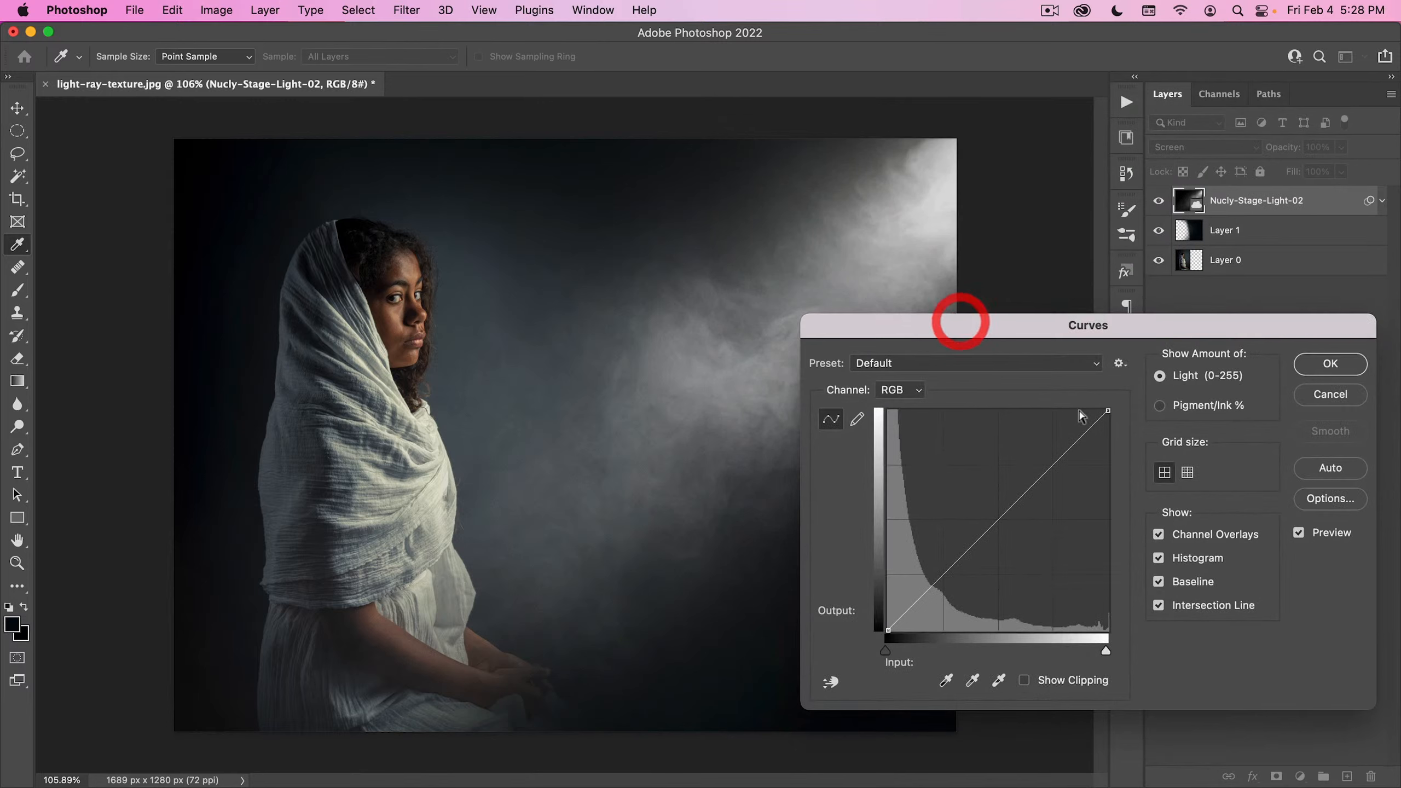
pyautogui.moveTo(1049, 471); pyautogui.dragTo(1028, 532)
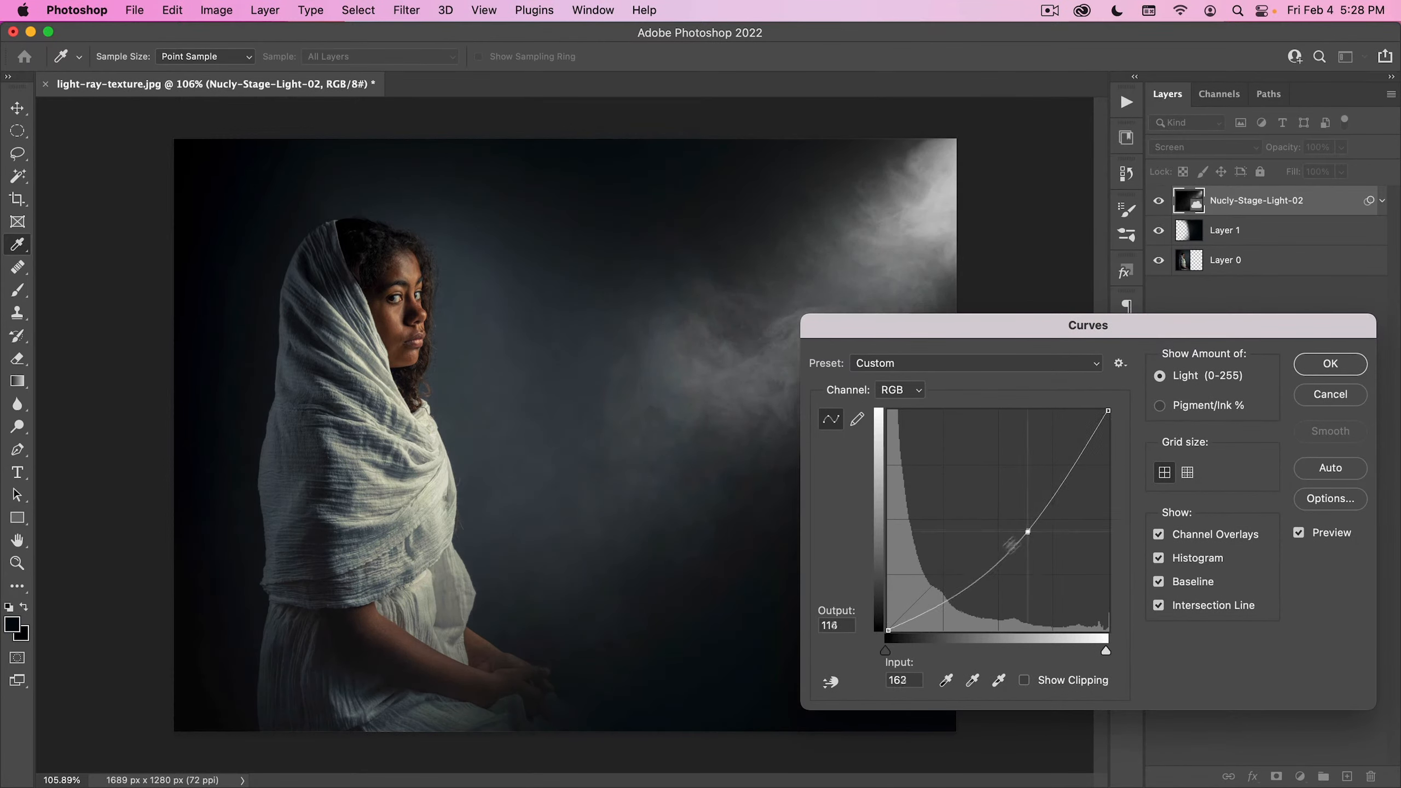
pyautogui.moveTo(959, 594); pyautogui.dragTo(960, 612)
pyautogui.moveTo(1028, 531)
pyautogui.mouseDown()
pyautogui.moveTo(1027, 499)
pyautogui.moveTo(1039, 507)
pyautogui.mouseUp()
pyautogui.moveTo(961, 613); pyautogui.dragTo(960, 603)
pyautogui.moveTo(1040, 507); pyautogui.dragTo(1055, 520)
pyautogui.moveTo(1018, 333); pyautogui.dragTo(912, 311)
pyautogui.moveTo(955, 499); pyautogui.dragTo(944, 486)
pyautogui.moveTo(855, 580); pyautogui.dragTo(850, 566)
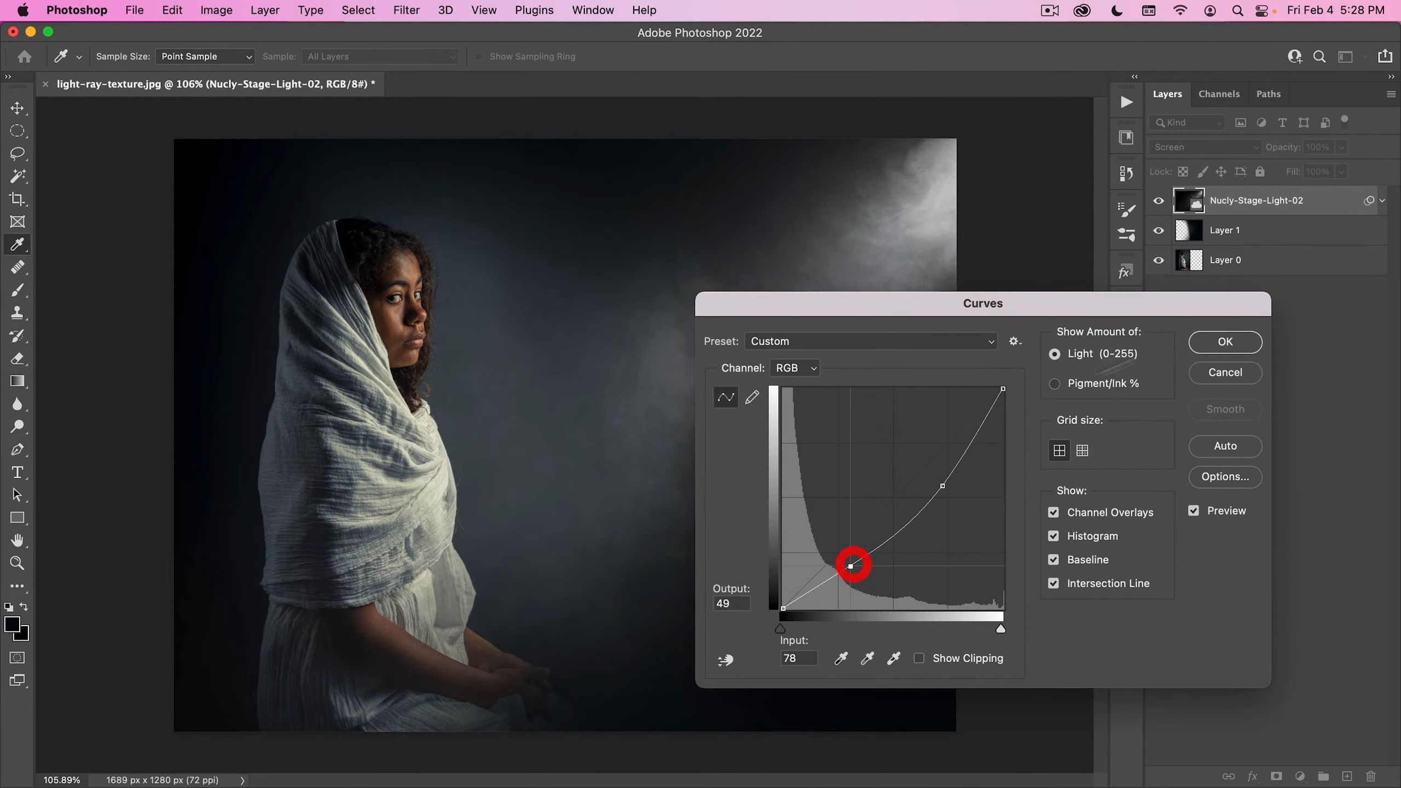
pyautogui.click(1225, 342)
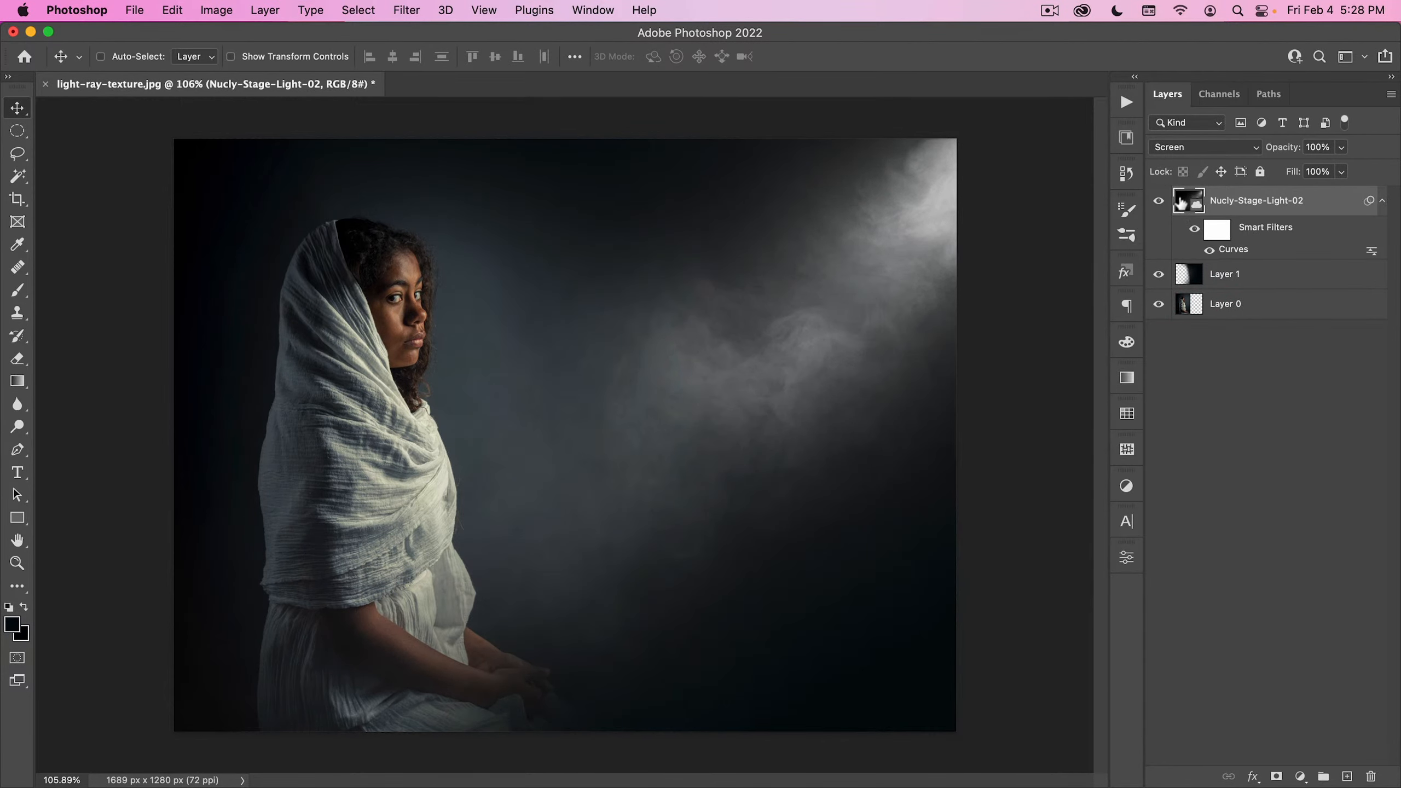
# - Reopen the stage light's Curves filter and lower the Red channel's midtones to input 125, output 85
pyautogui.doubleClick(1233, 251)
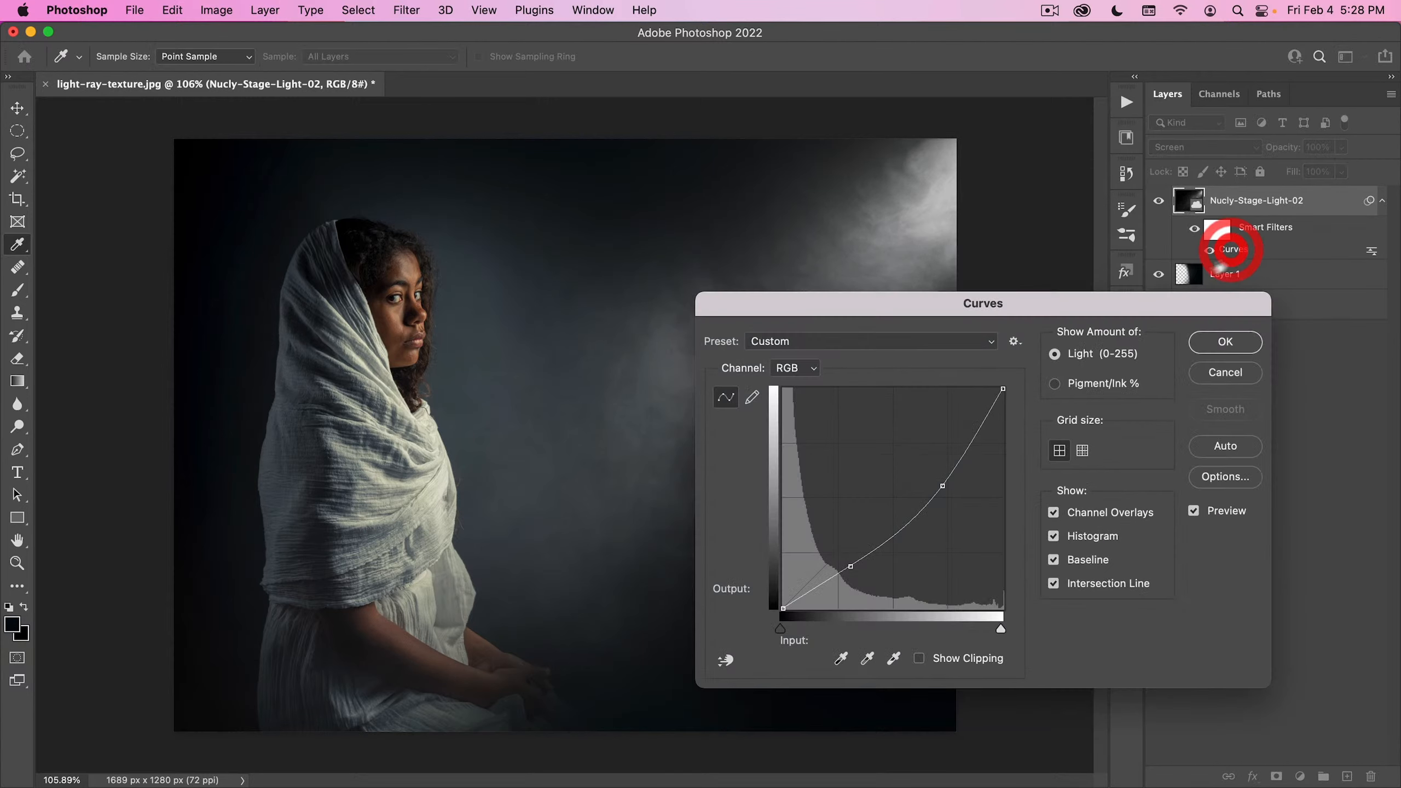
pyautogui.moveTo(999, 292); pyautogui.dragTo(1064, 320)
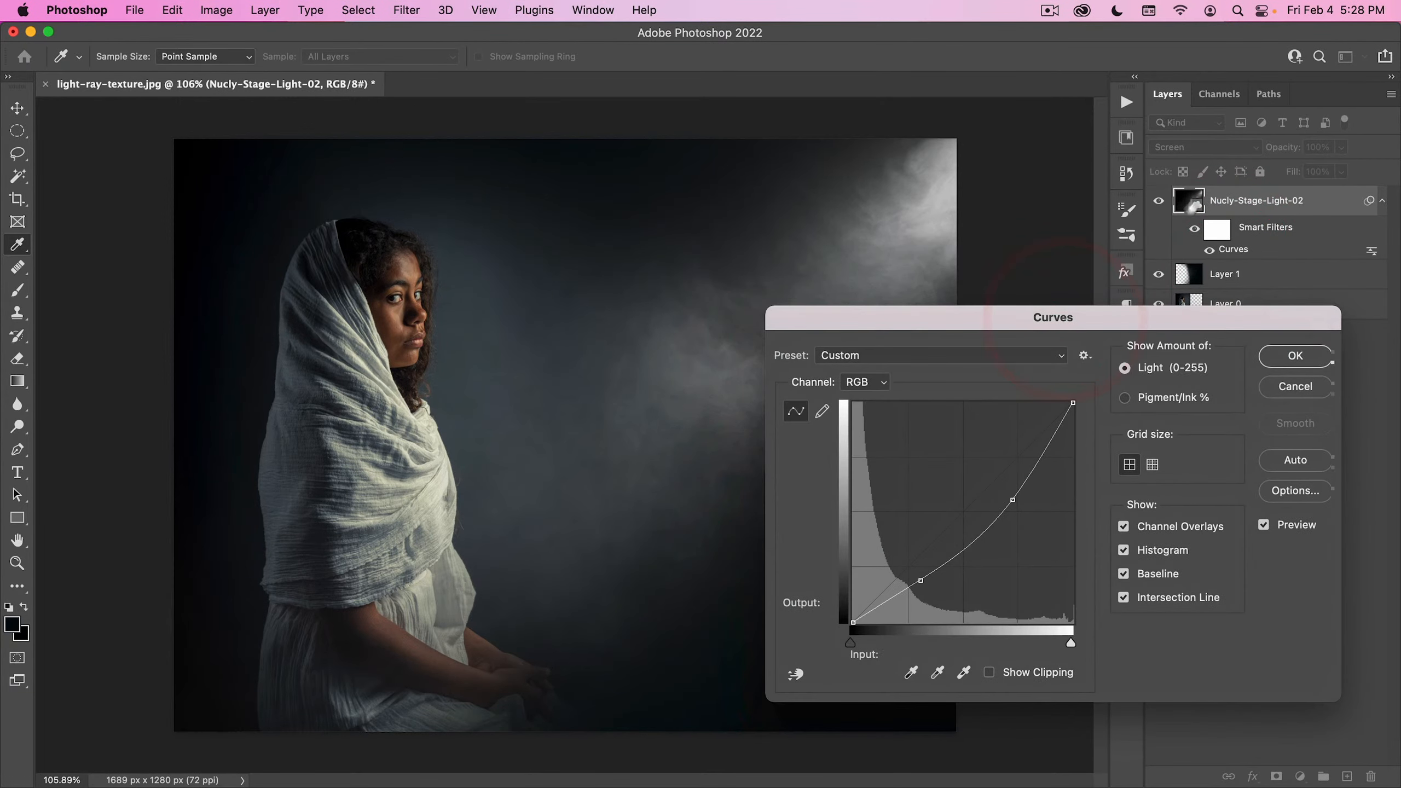
pyautogui.moveTo(1024, 321); pyautogui.dragTo(1130, 252)
pyautogui.click(904, 317)
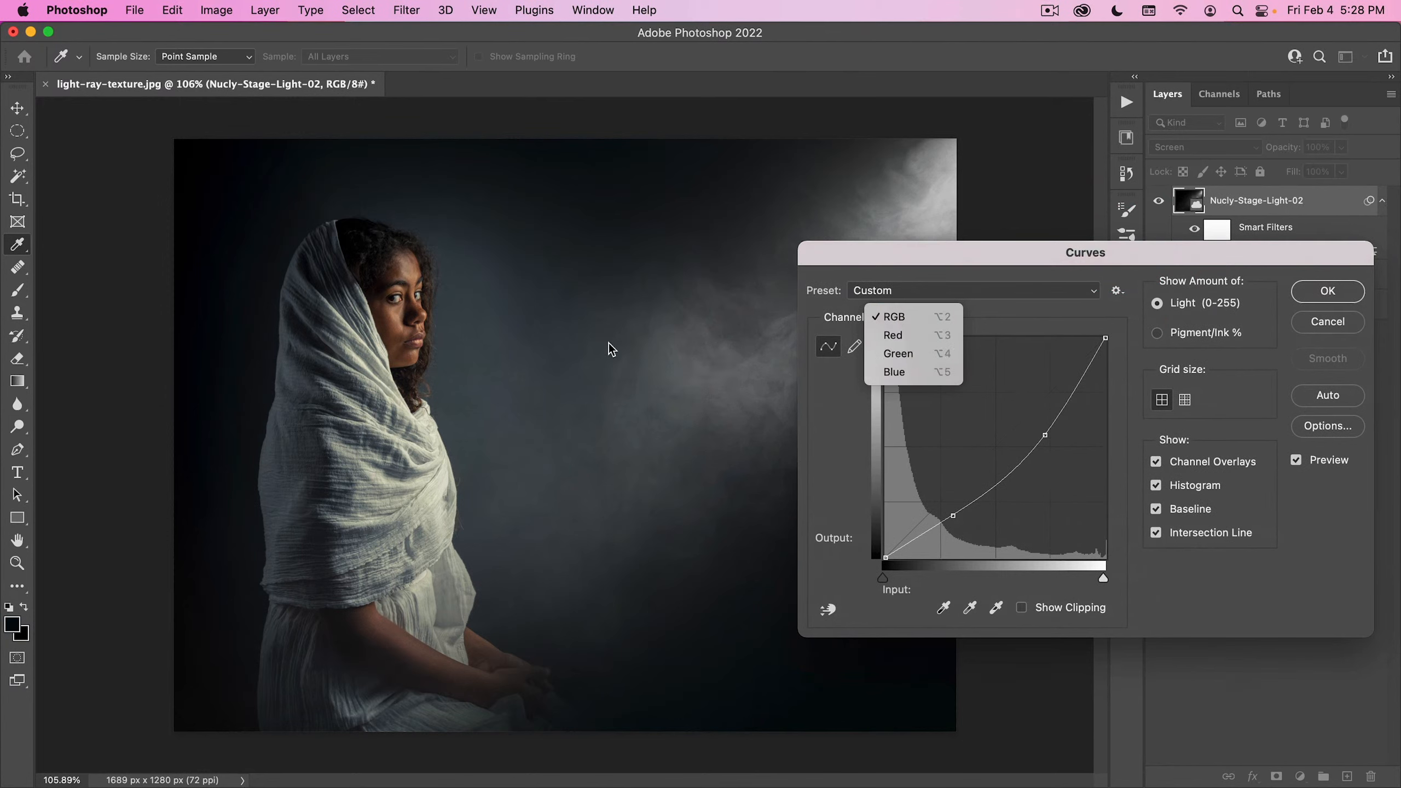
pyautogui.click(609, 343)
pyautogui.click(907, 321)
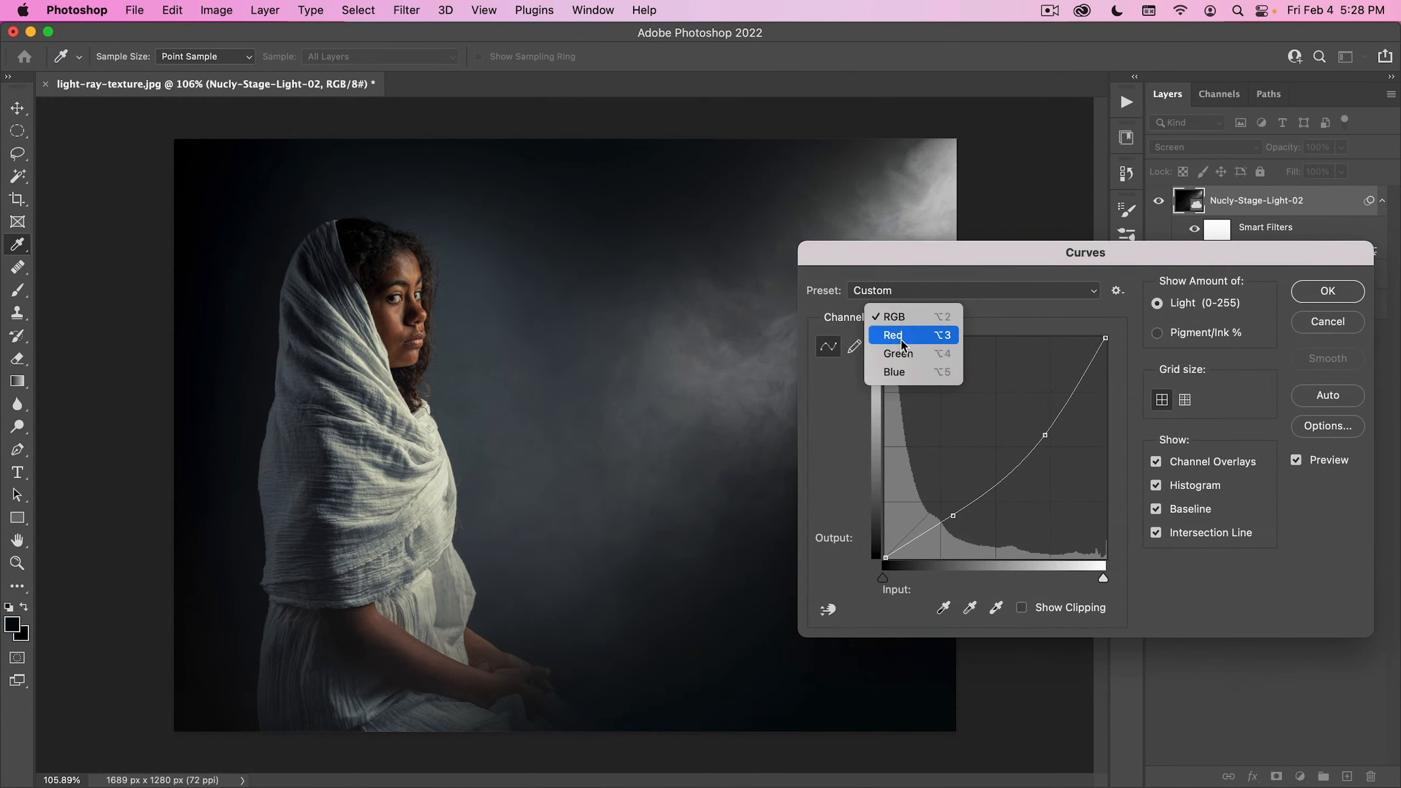
pyautogui.click(902, 337)
pyautogui.moveTo(988, 457); pyautogui.dragTo(994, 479)
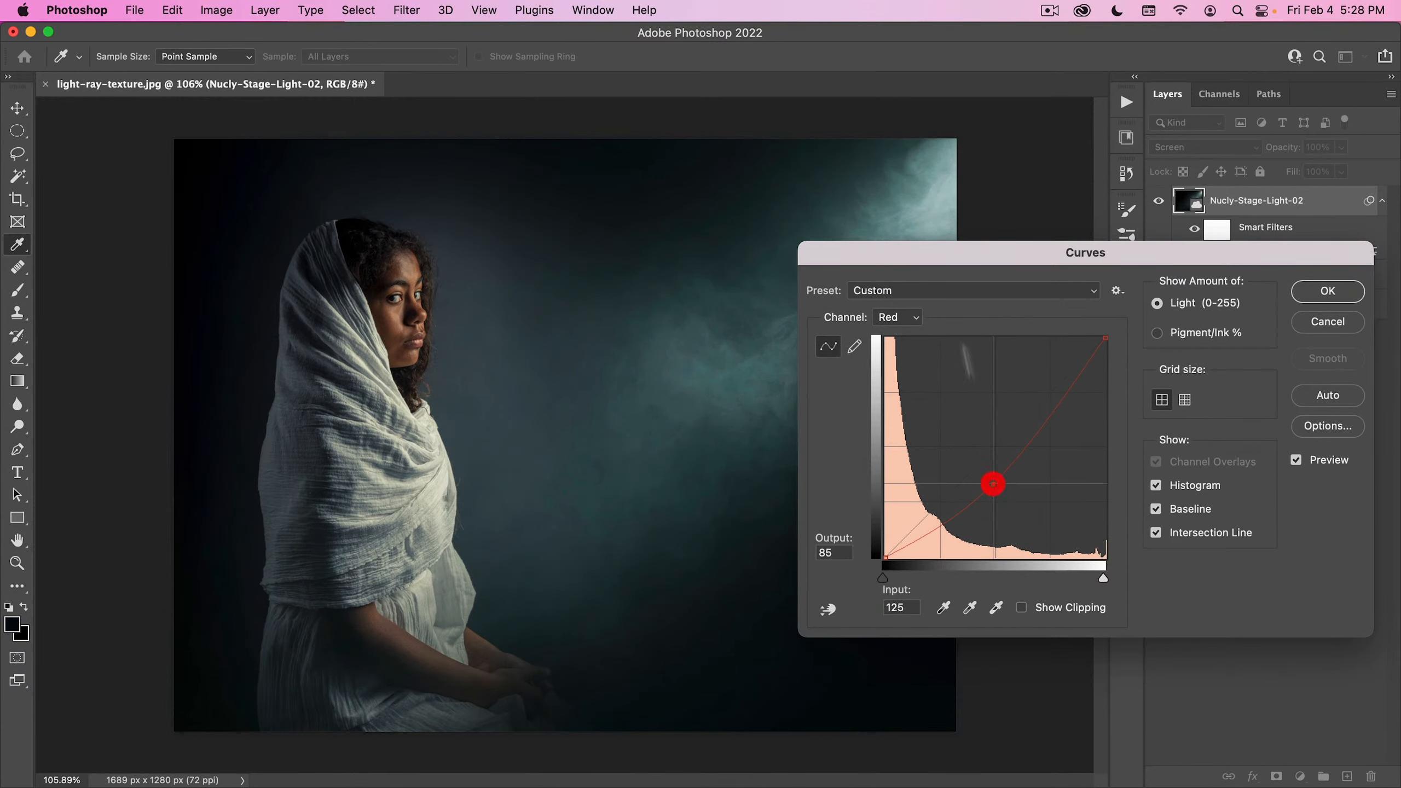
# - Raise the Blue channel's midtones in the same Curves filter to tint the light blue, and apply the change
pyautogui.moveTo(949, 262); pyautogui.dragTo(931, 349)
pyautogui.click(897, 405)
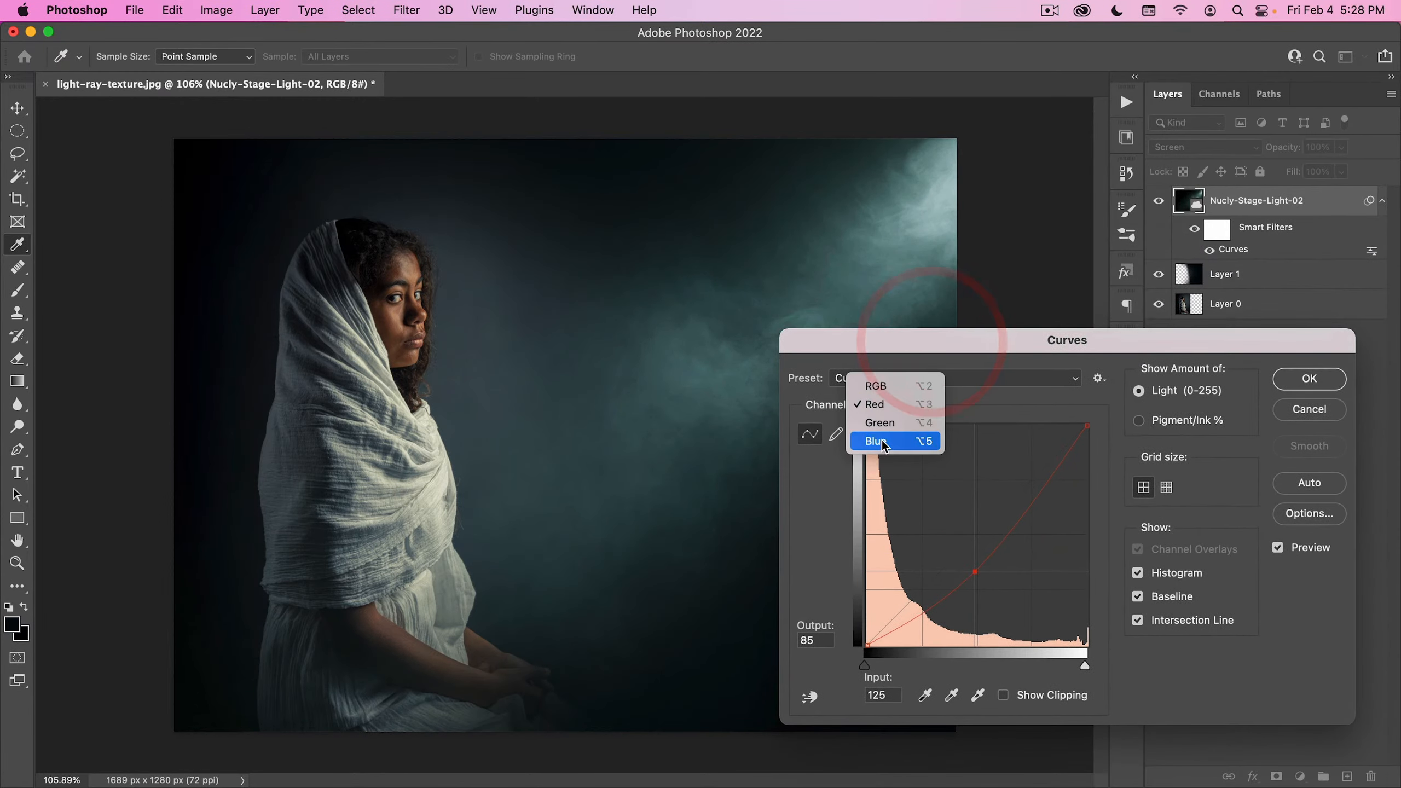
pyautogui.click(882, 441)
pyautogui.moveTo(965, 546); pyautogui.dragTo(964, 534)
pyautogui.moveTo(931, 343); pyautogui.dragTo(758, 225)
pyautogui.click(1132, 264)
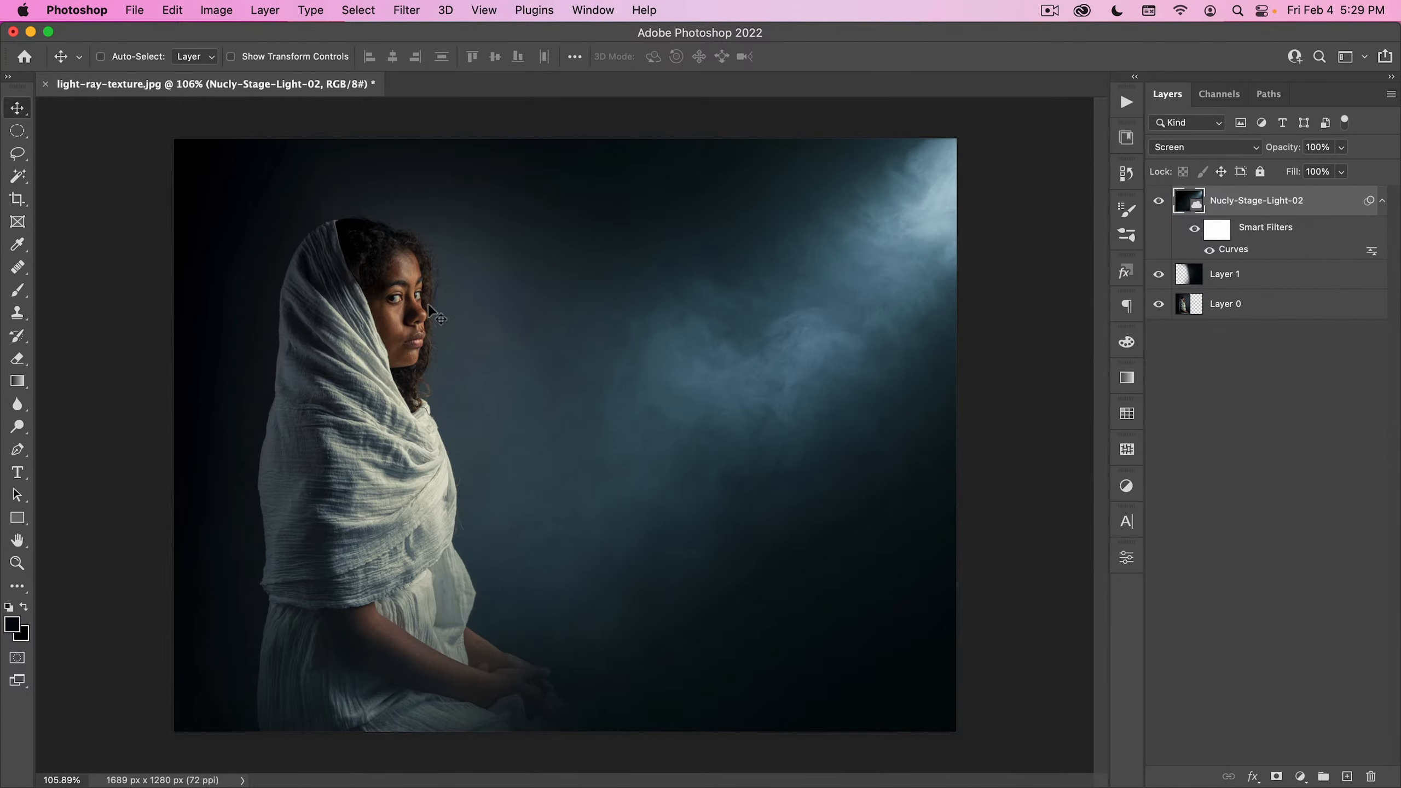
# - Run the Sharpen copy action from the Sample Action set on the composite
pyautogui.moveTo(381, 304)
pyautogui.mouseDown()
pyautogui.moveTo(494, 251)
pyautogui.moveTo(404, 320)
pyautogui.moveTo(386, 318)
pyautogui.mouseUp()
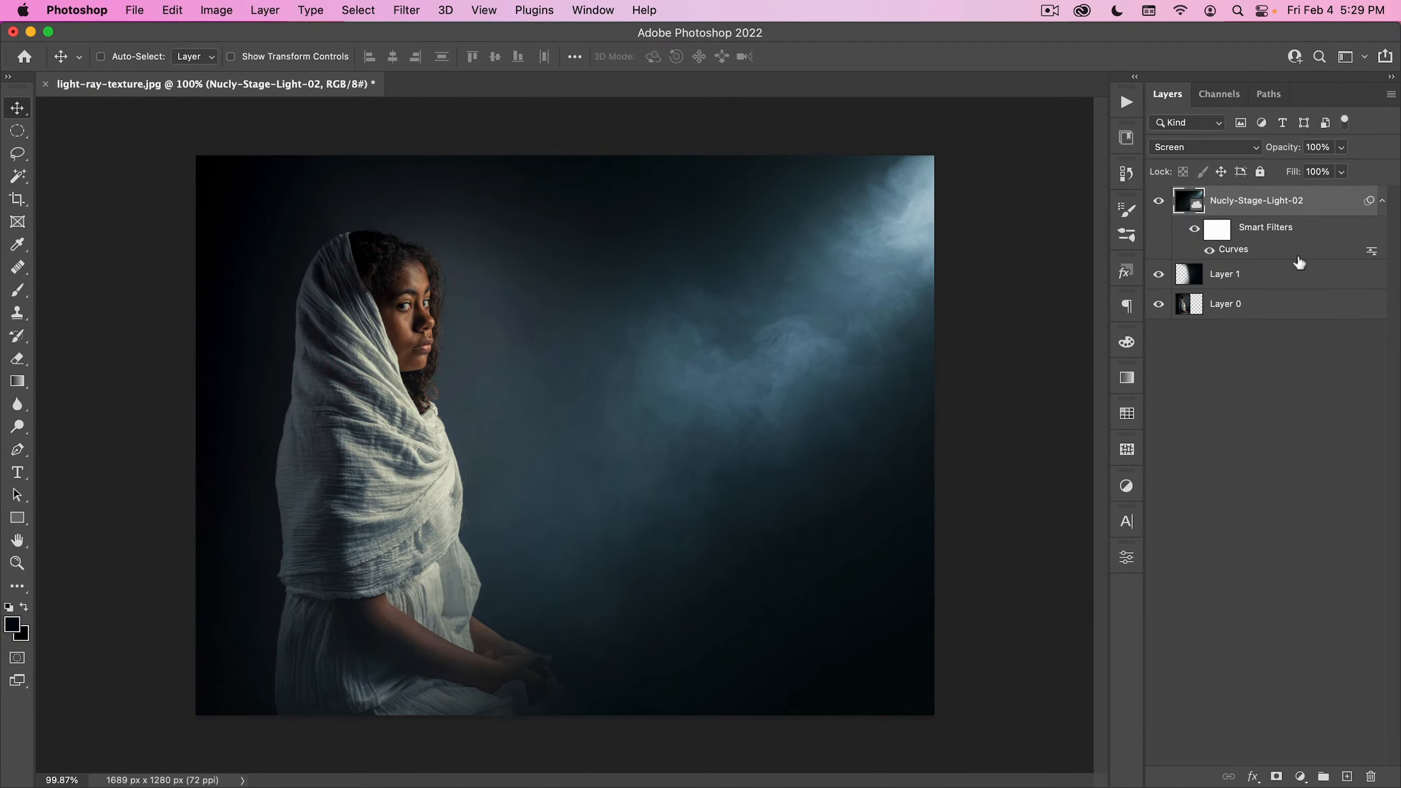
pyautogui.click(1128, 137)
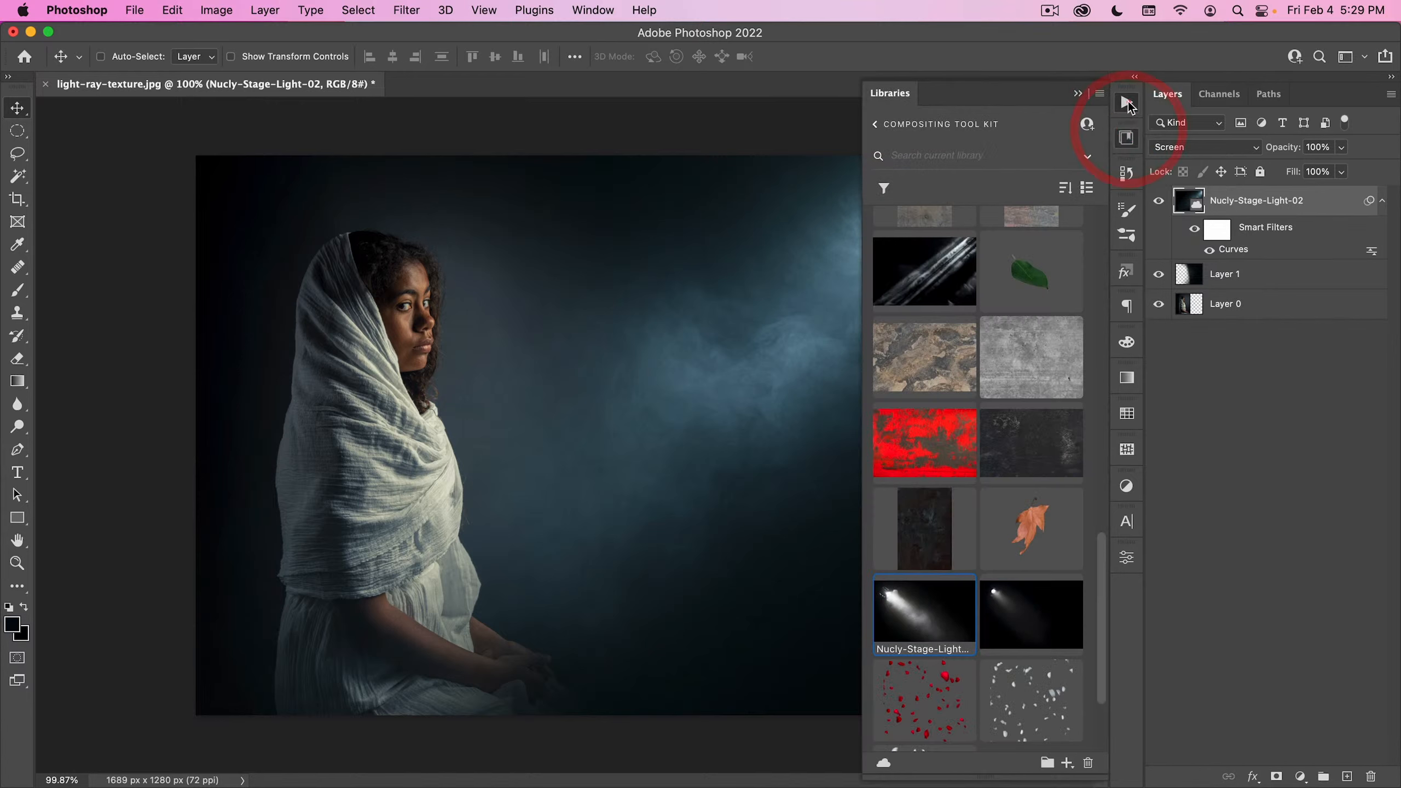
pyautogui.click(1127, 103)
pyautogui.click(1007, 173)
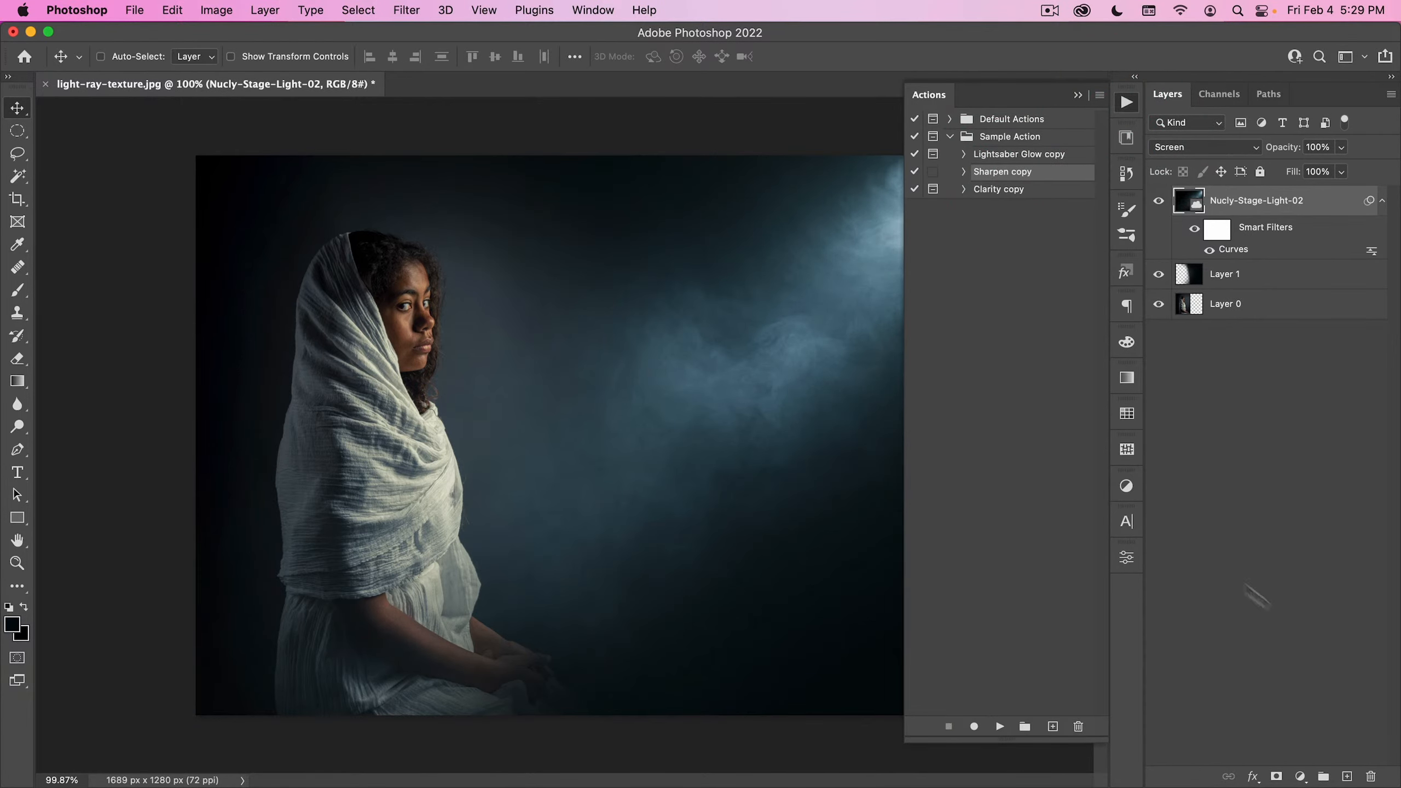
pyautogui.click(1001, 727)
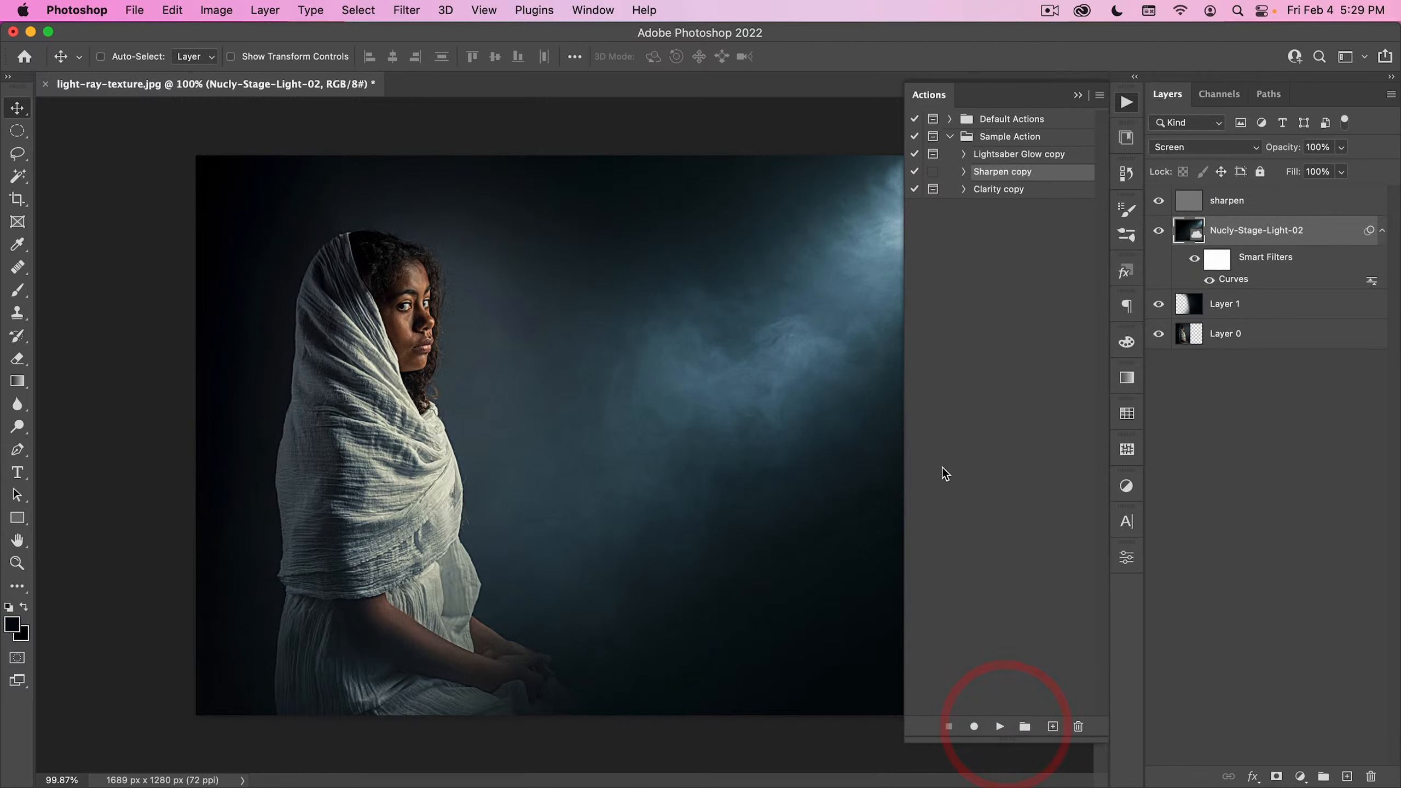
pyautogui.click(1129, 103)
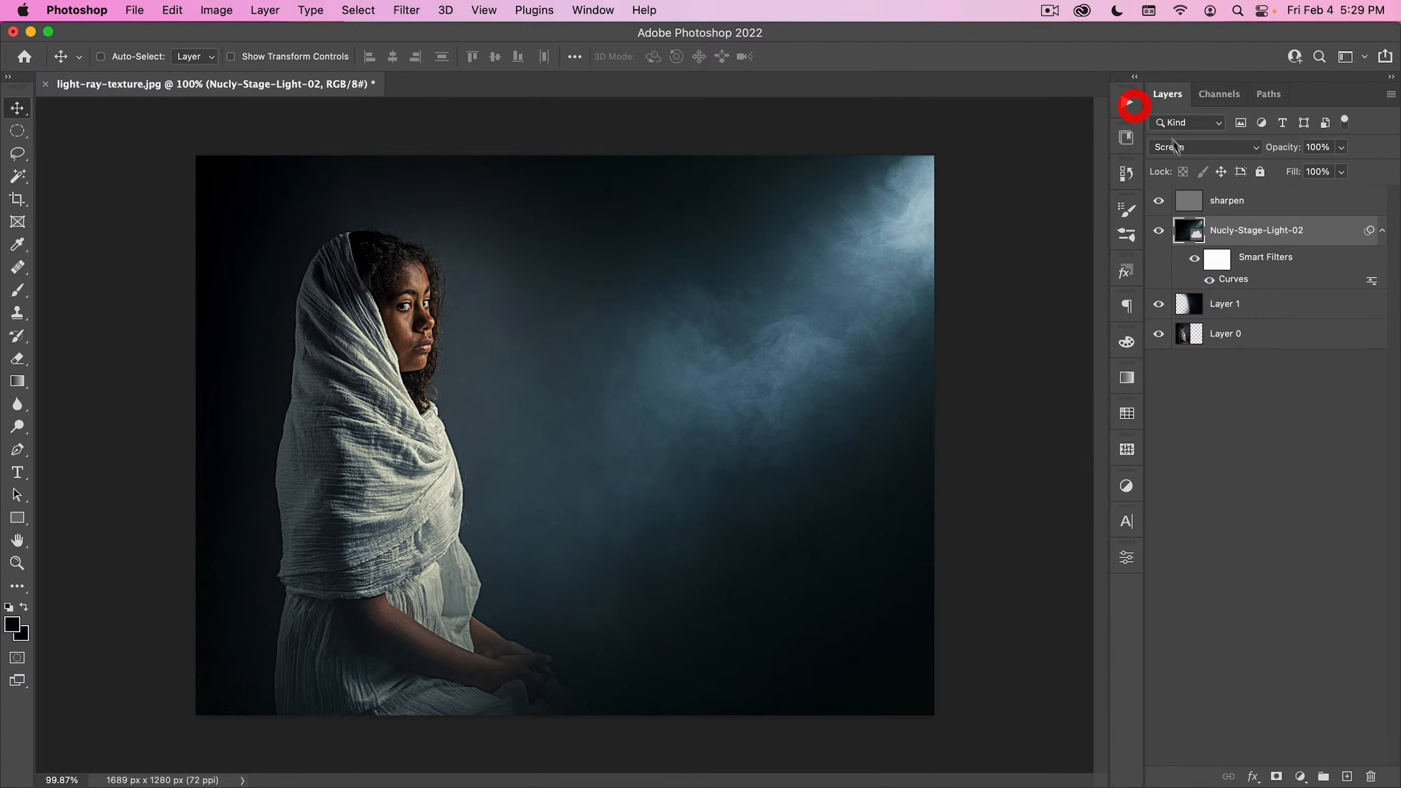
# - Compare the composite with and without the sharpen layer
pyautogui.click(1186, 199)
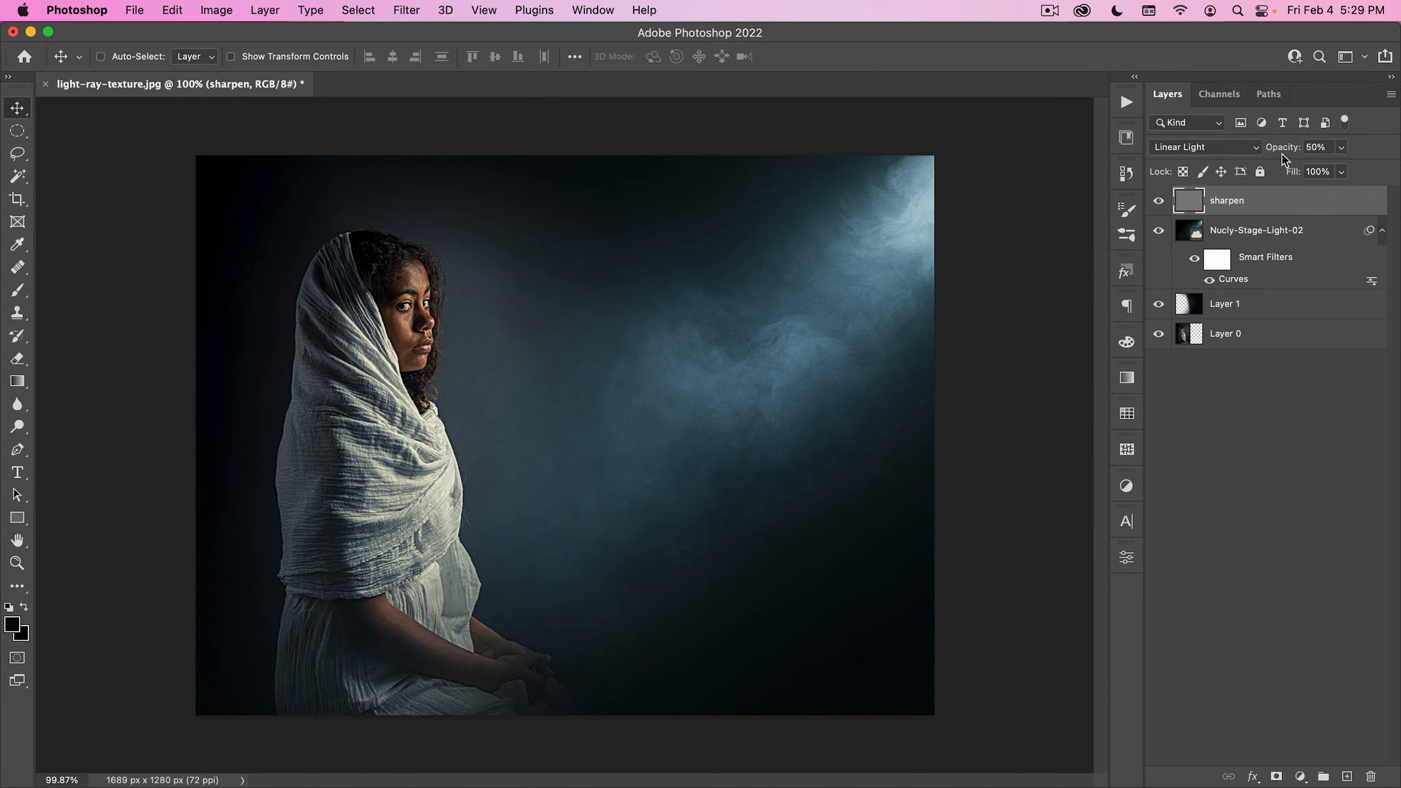
pyautogui.click(1158, 201)
pyautogui.click(1158, 201)
pyautogui.click(1160, 200)
pyautogui.click(1160, 201)
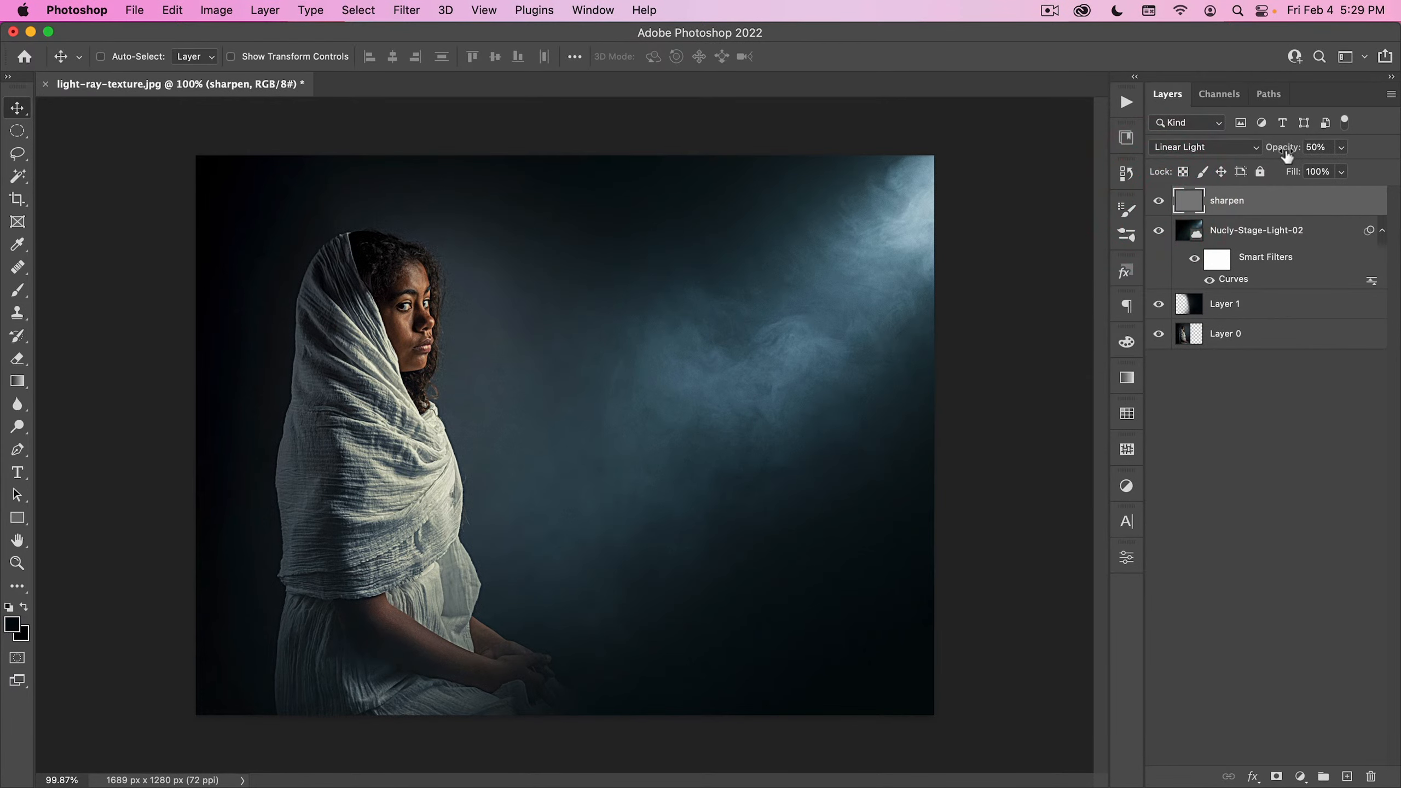
# - Try the sharpen layer at 100% opacity and reduce it to 31%
pyautogui.write('100')
pyautogui.press('Return')
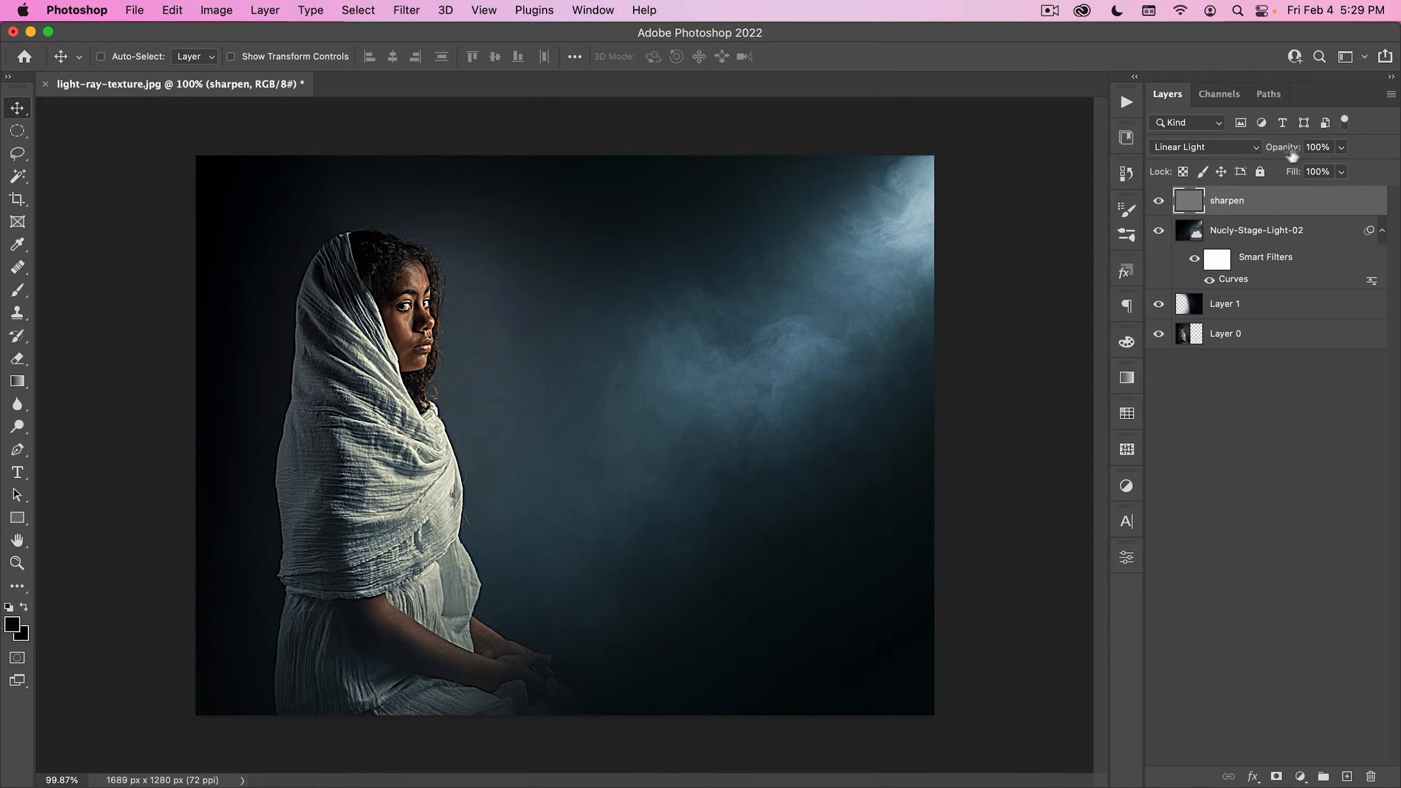
pyautogui.moveTo(1223, 145); pyautogui.dragTo(1217, 146)
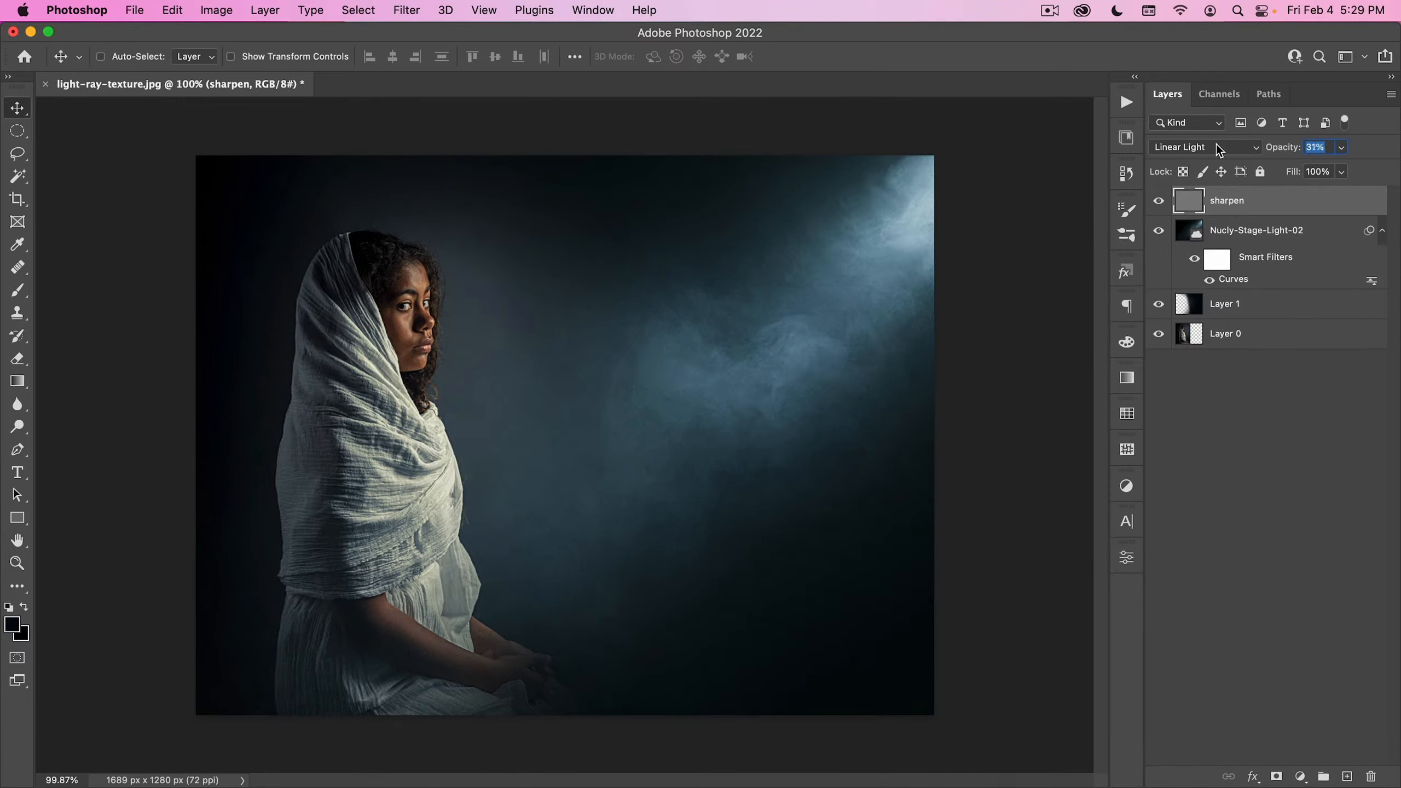
# - Set the sharpen layer's opacity to 37% and run the Clarity copy action from the Sample Action set
pyautogui.moveTo(1216, 144); pyautogui.dragTo(1219, 144)
pyautogui.click(1162, 202)
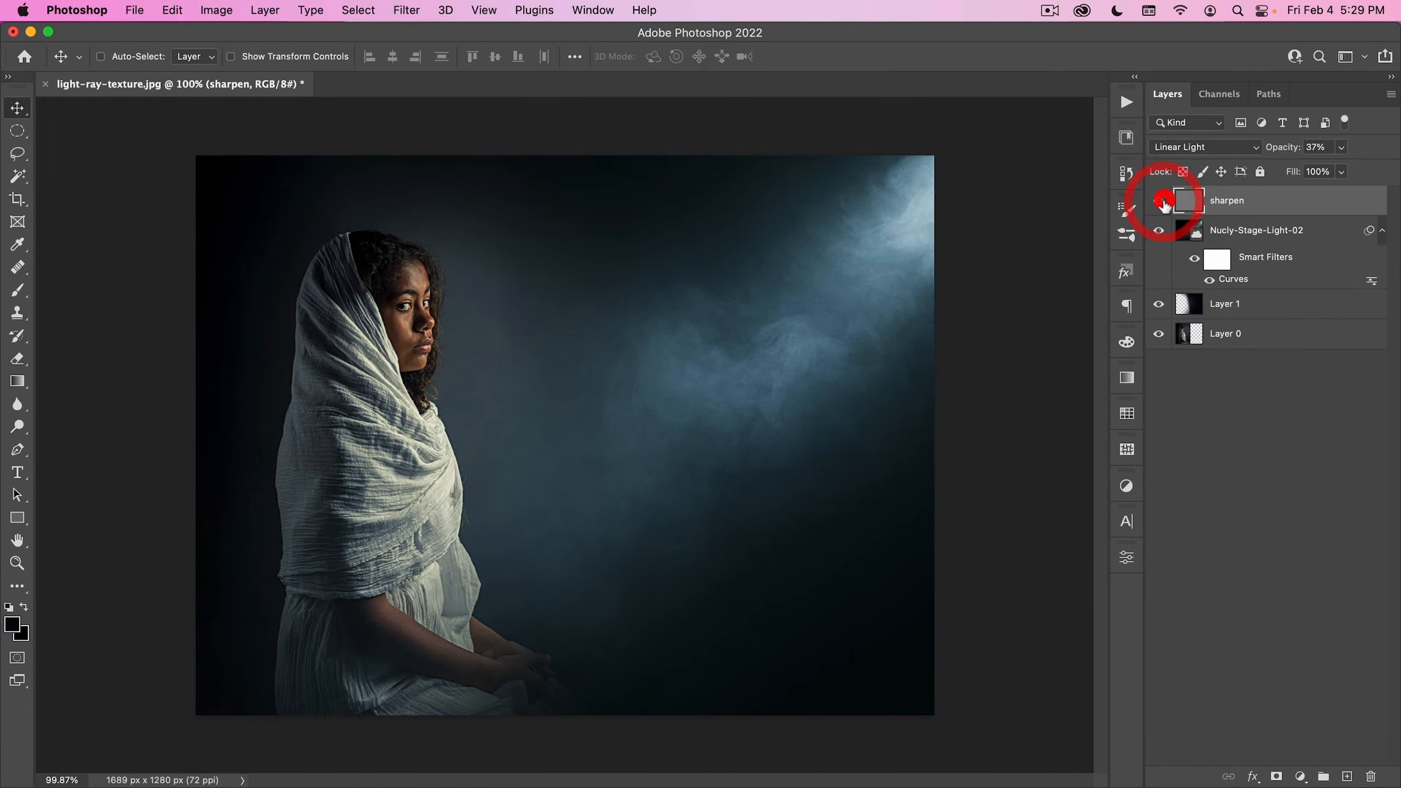
pyautogui.click(1126, 103)
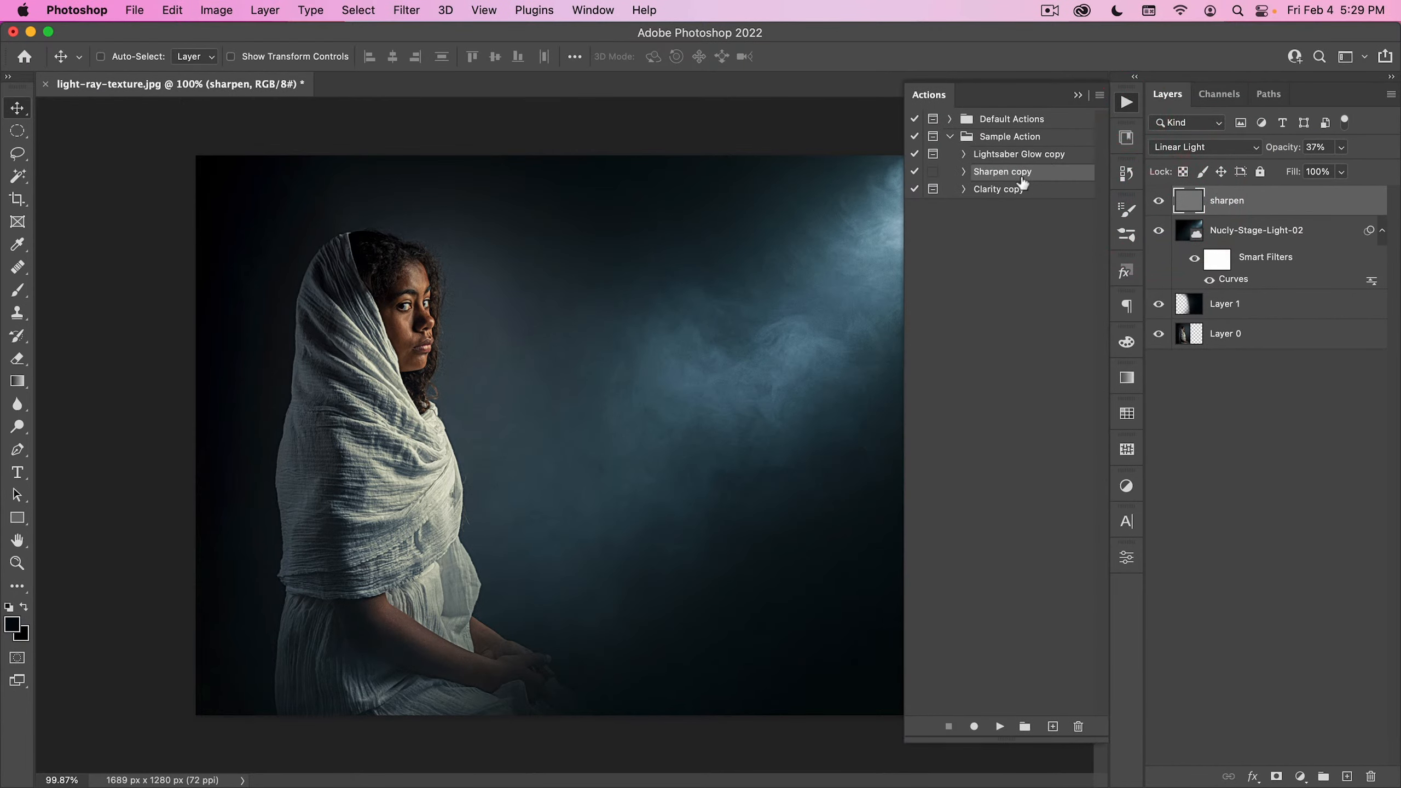
pyautogui.click(1001, 189)
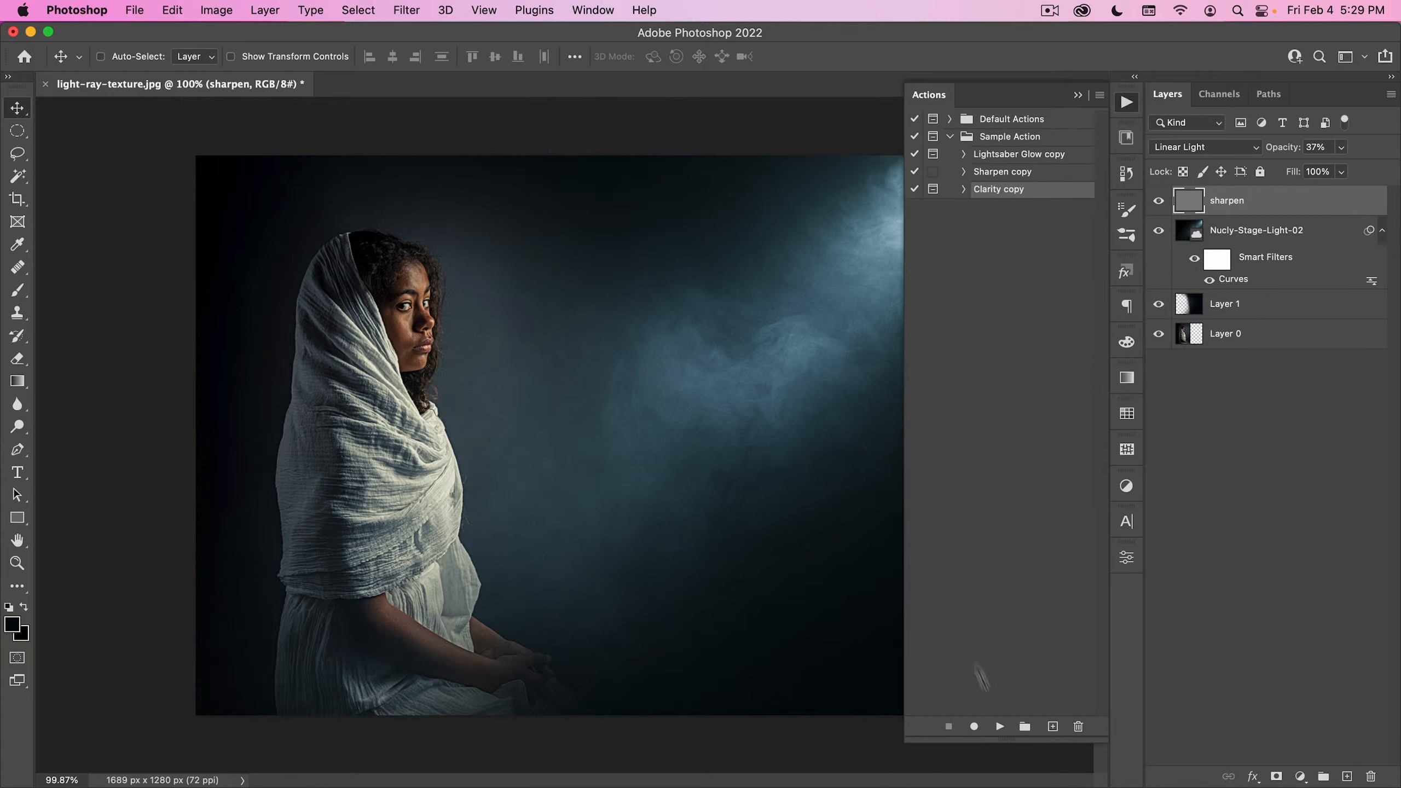
pyautogui.click(998, 727)
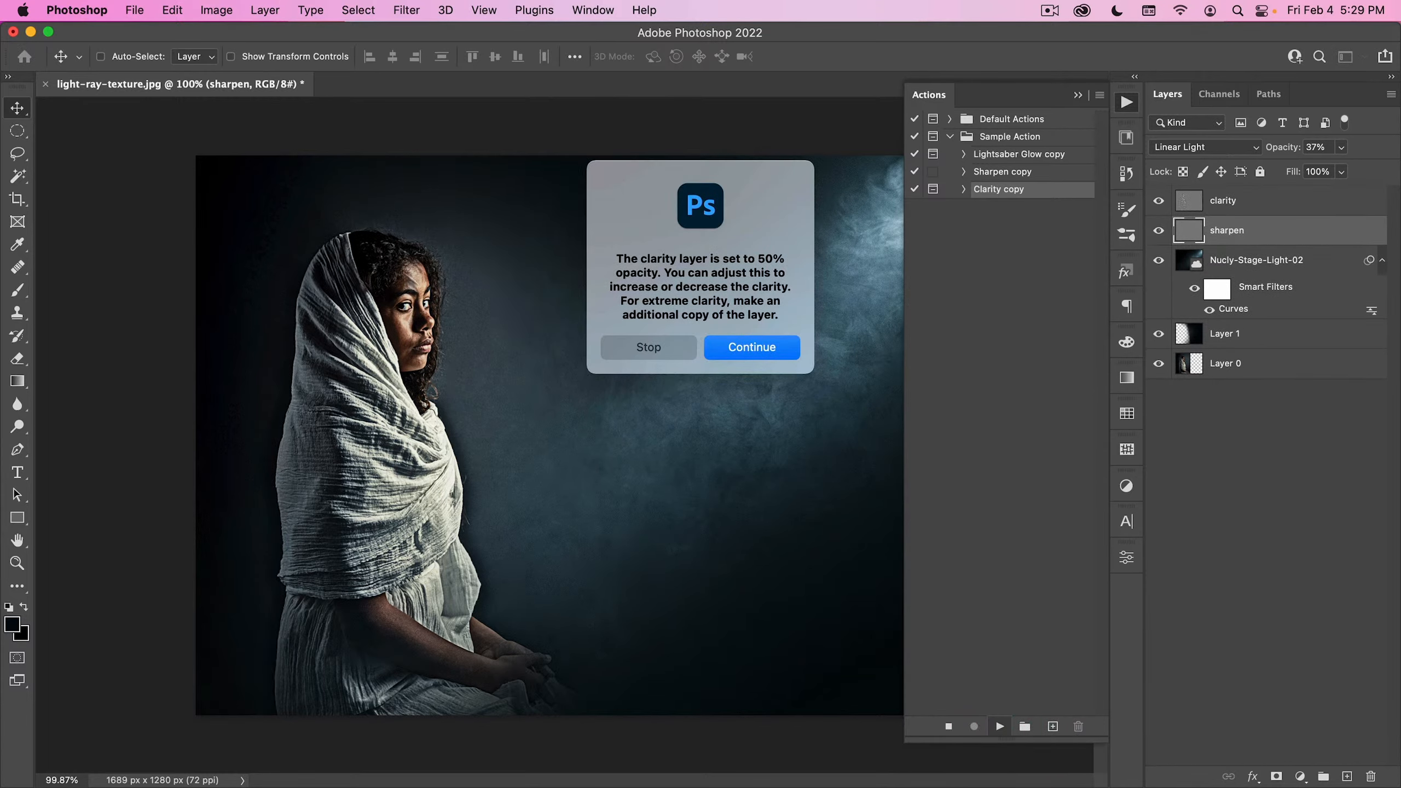
pyautogui.click(766, 347)
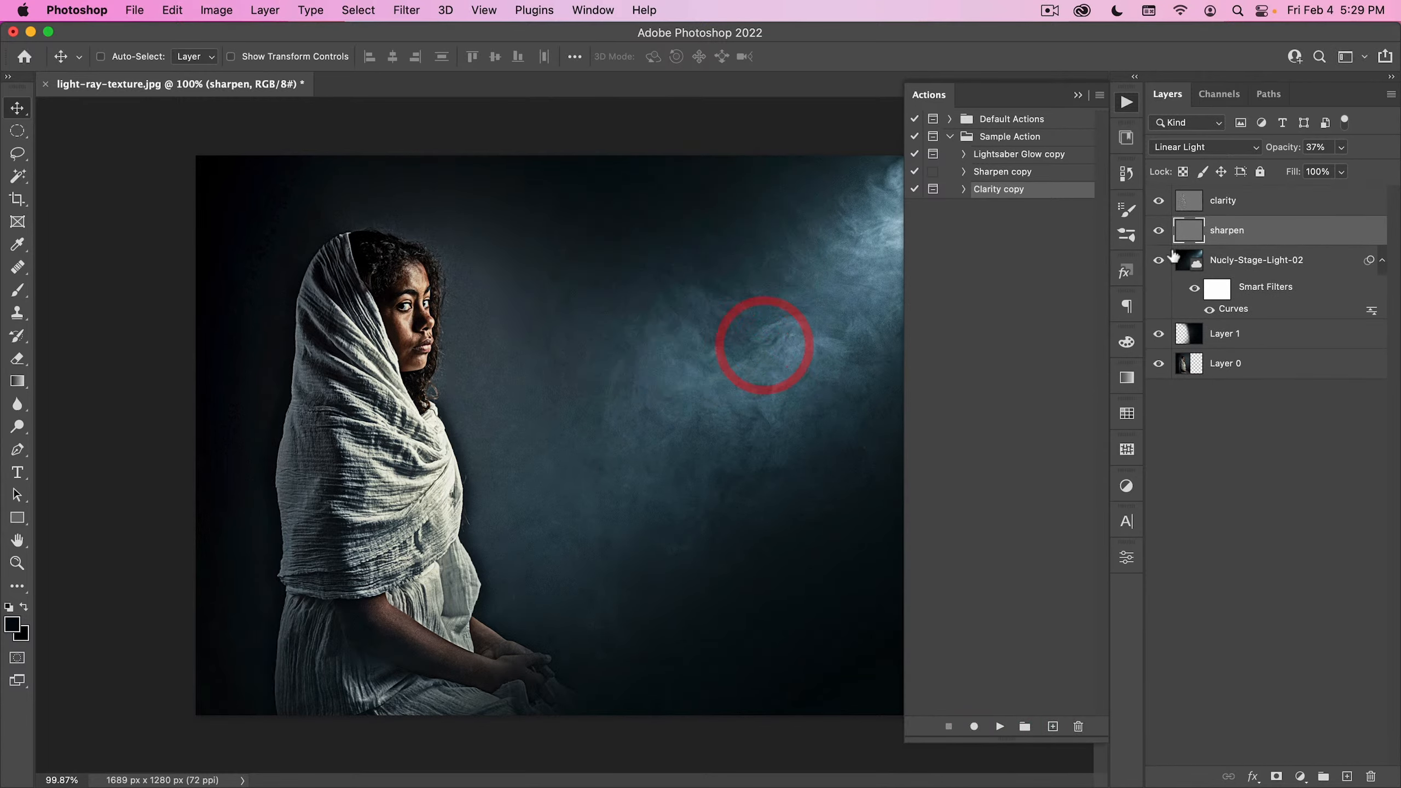
# - Compare the composite with and without the clarity layer, and lower that layer's opacity to 33%
pyautogui.click(1194, 203)
pyautogui.click(1159, 202)
pyautogui.click(1160, 202)
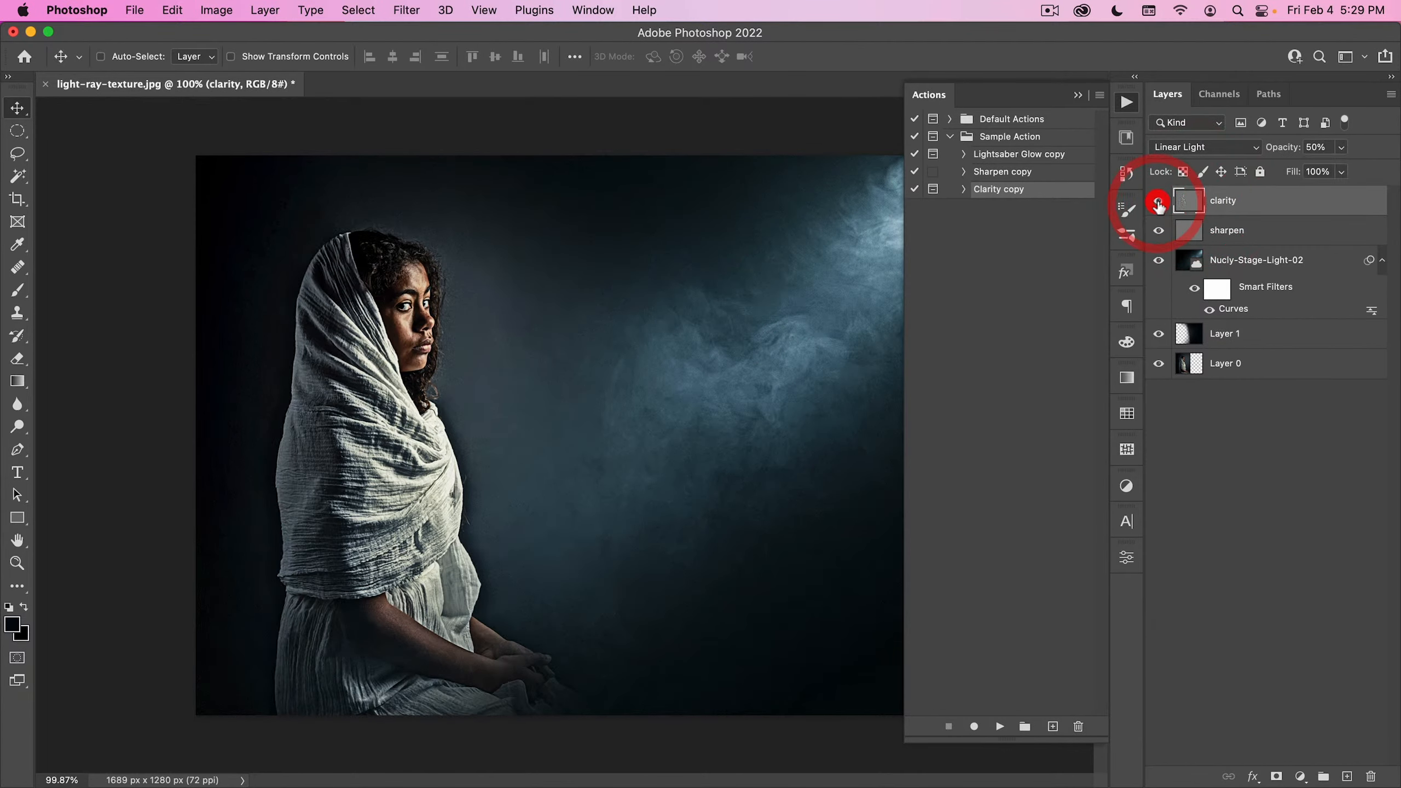
pyautogui.click(1160, 202)
pyautogui.click(1160, 202)
pyautogui.click(1125, 105)
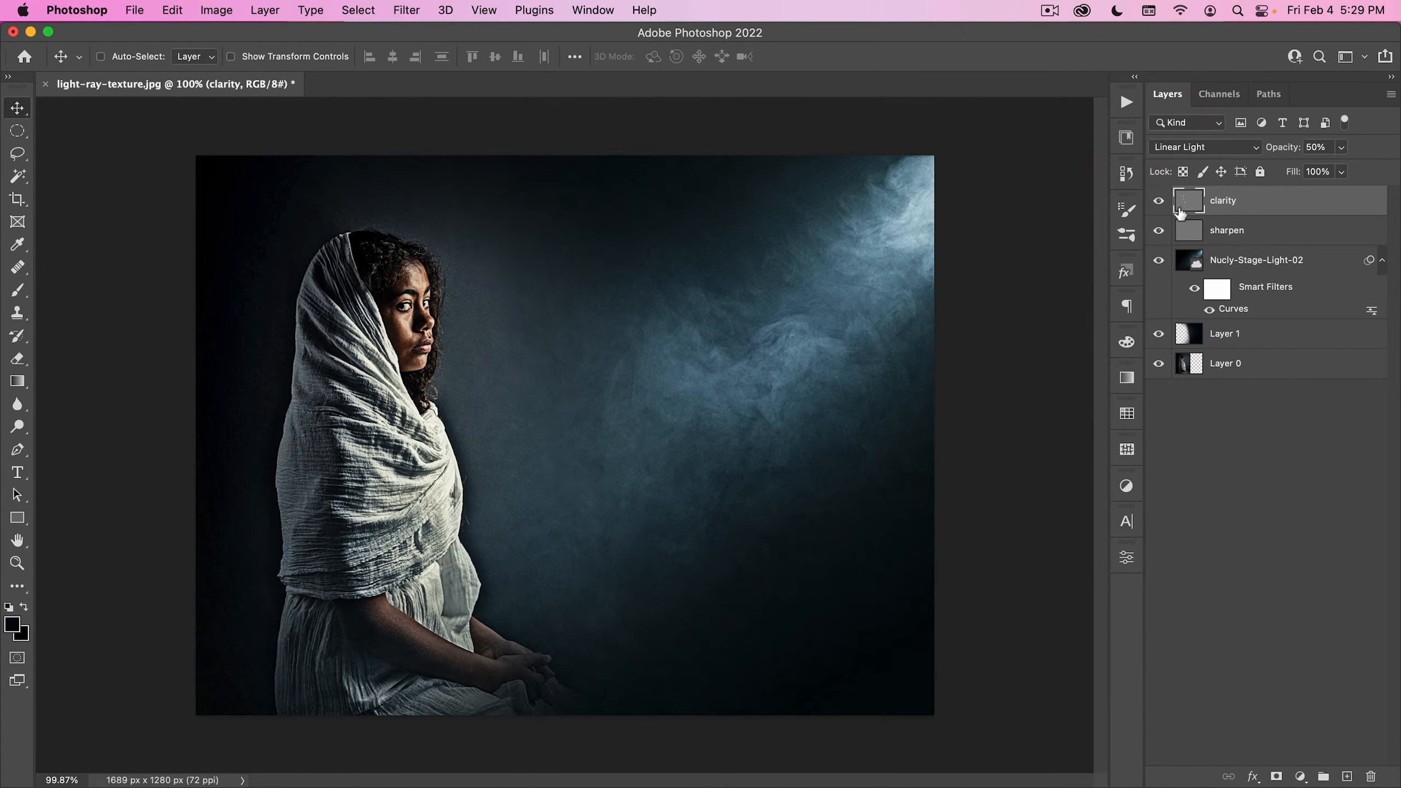
pyautogui.click(1160, 204)
pyautogui.click(1160, 204)
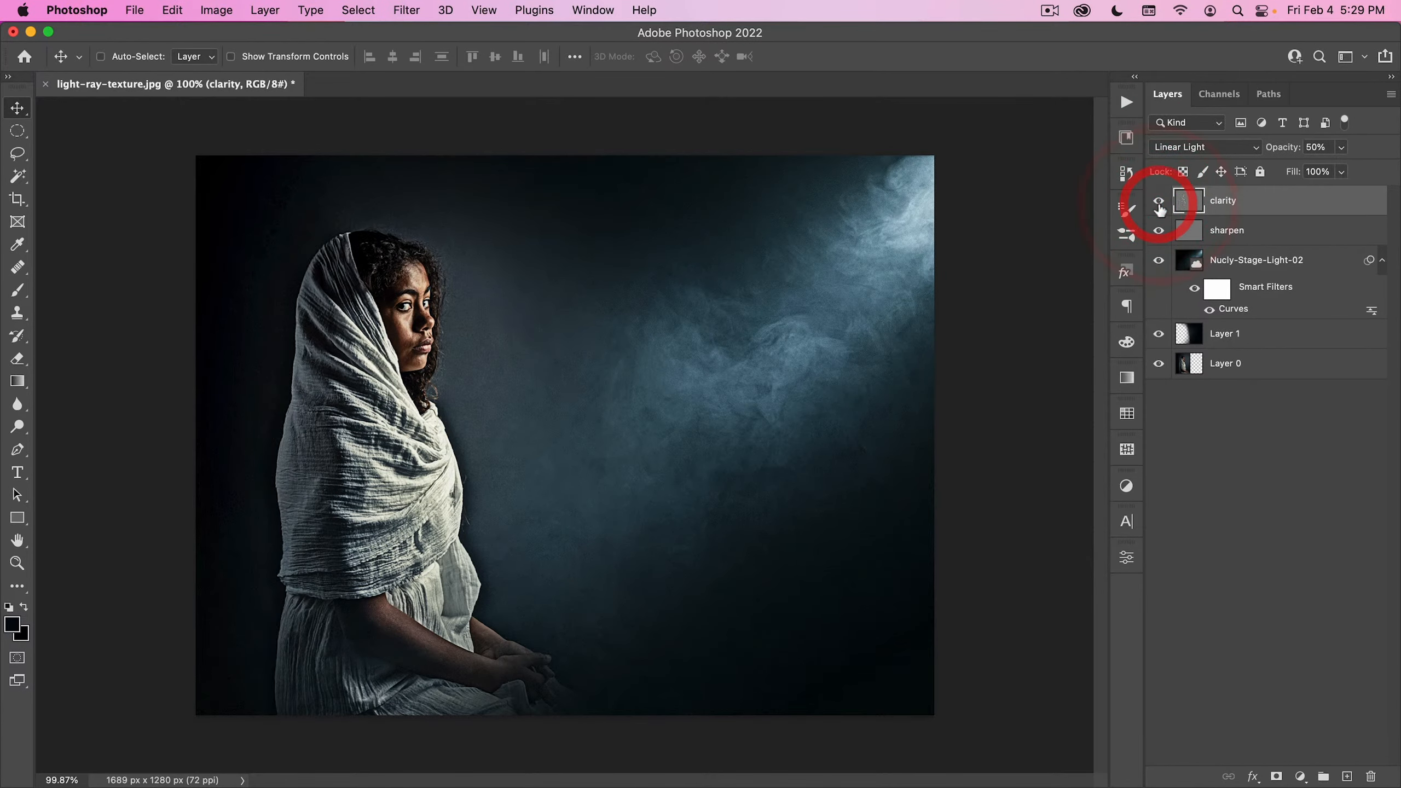
pyautogui.moveTo(1253, 154); pyautogui.dragTo(1267, 148)
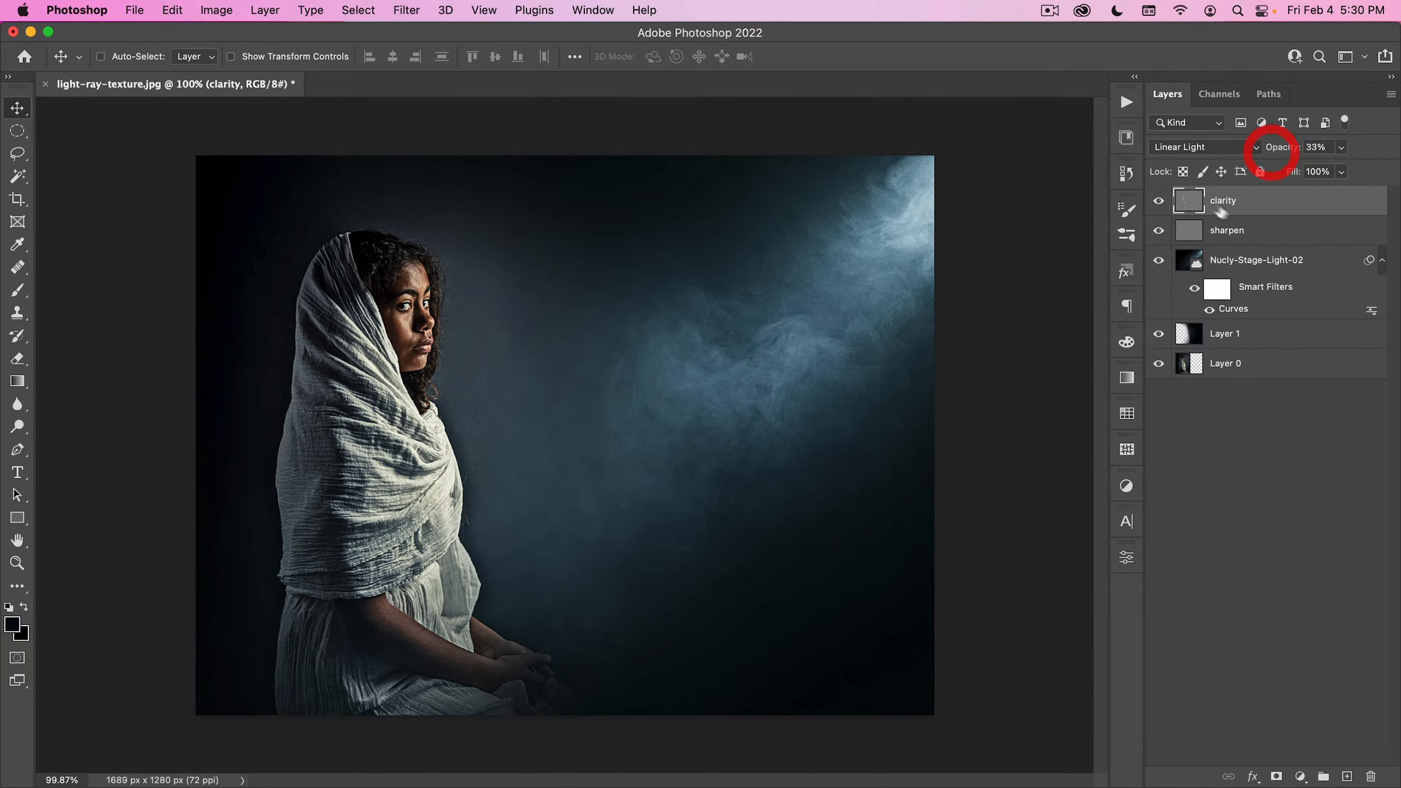
pyautogui.keyDown('shift'); pyautogui.click(1238, 232); pyautogui.keyUp('shift')
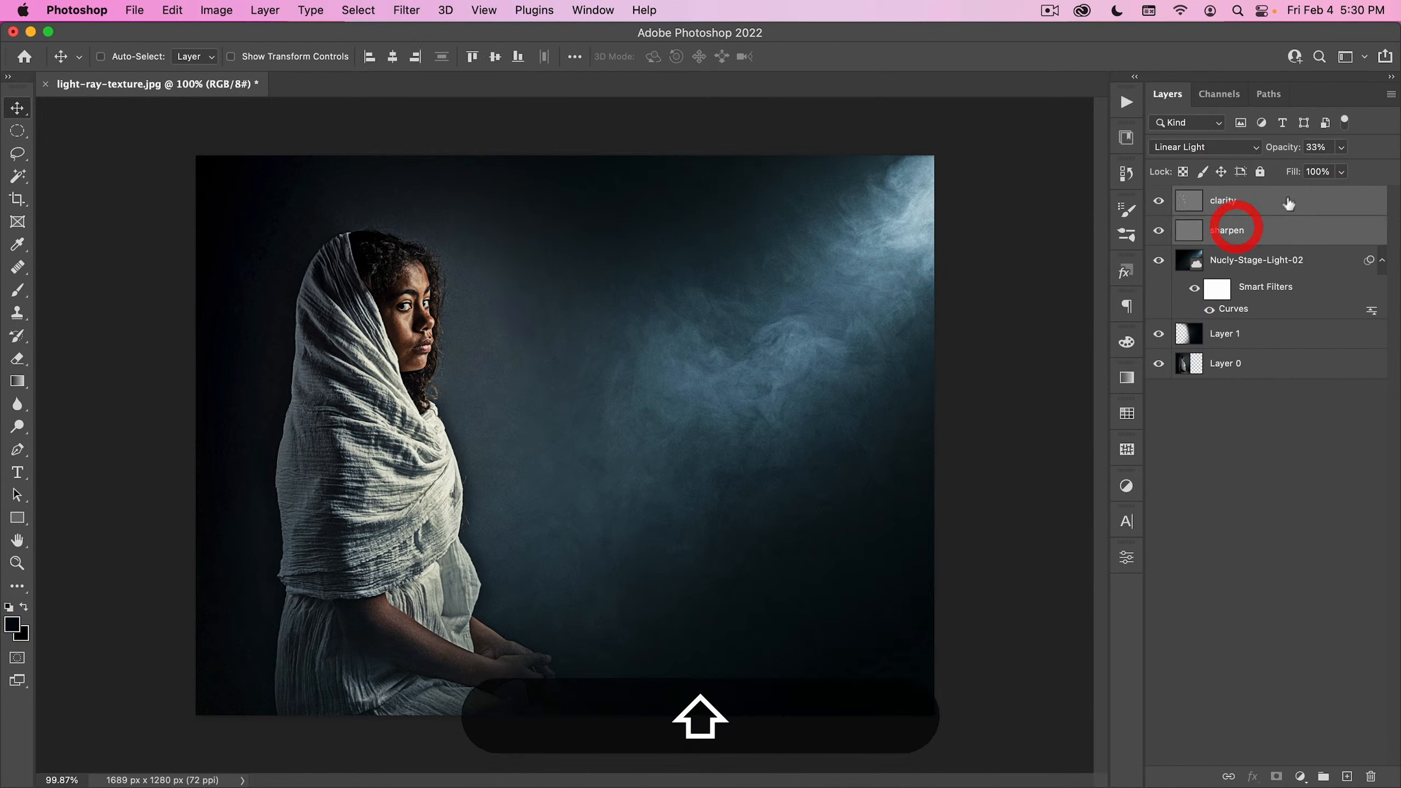
# - Close light-ray-texture.jpg without saving and open maple-leaves.jpg from the 00_Image Assets folder
pyautogui.click(45, 82)
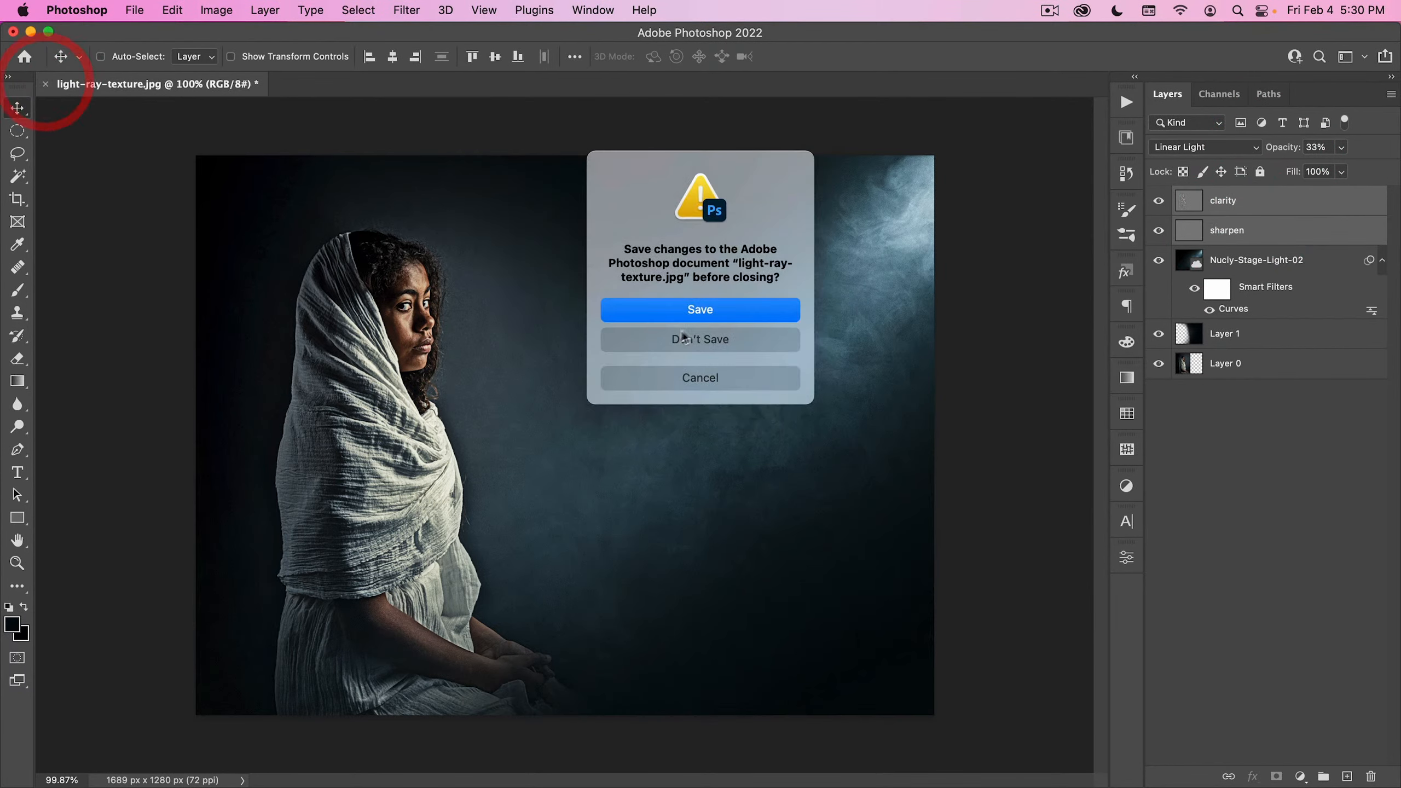
pyautogui.click(700, 340)
pyautogui.click(135, 10)
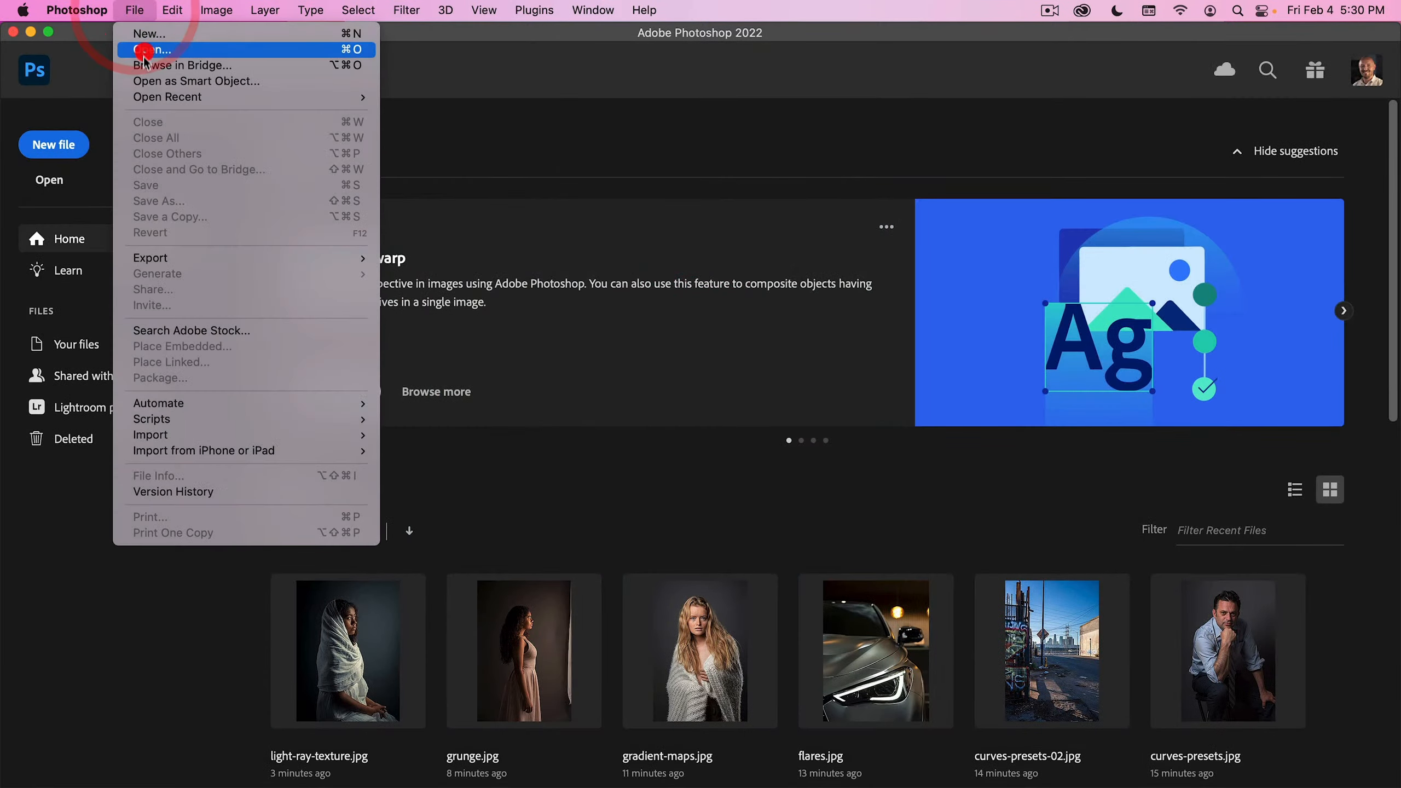
pyautogui.click(150, 50)
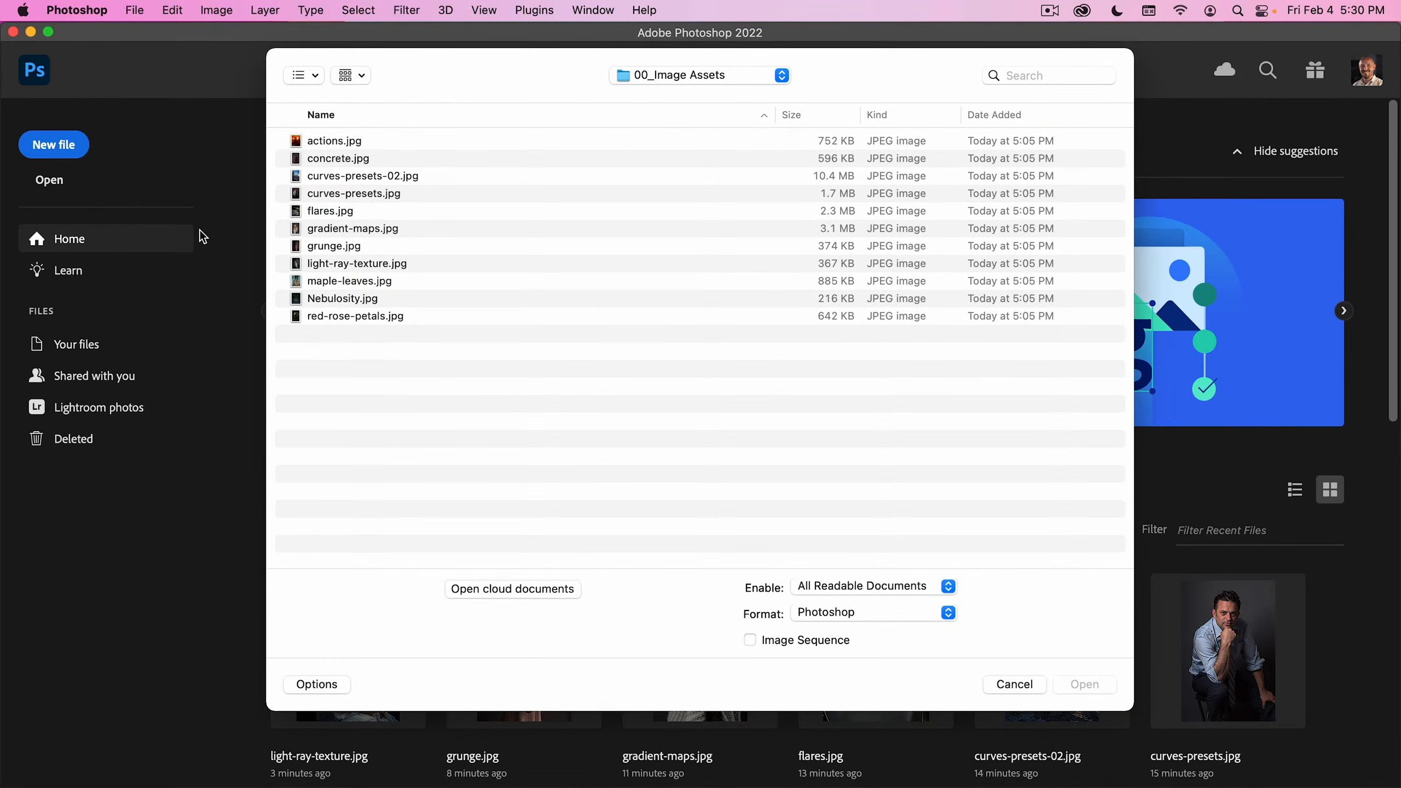
pyautogui.click(342, 281)
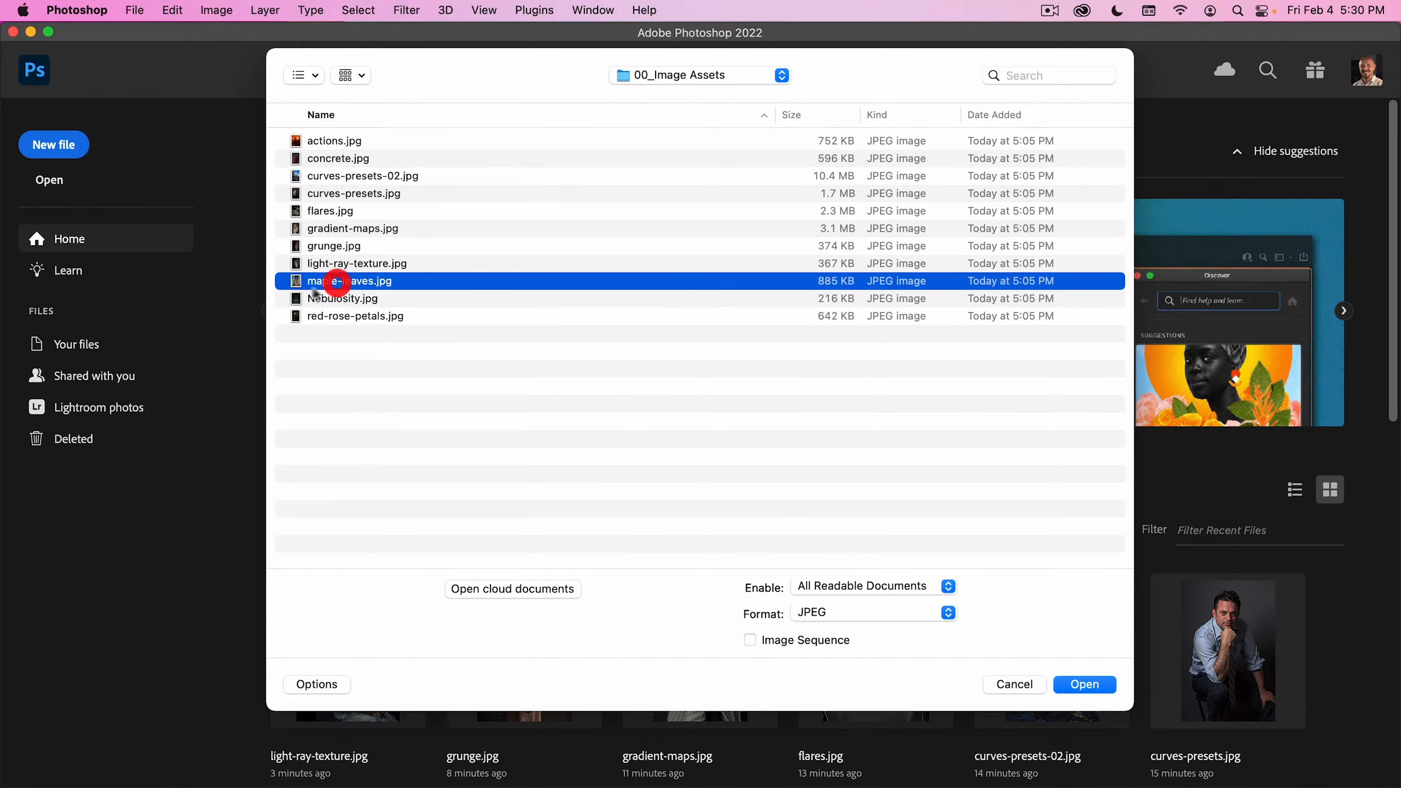
pyautogui.doubleClick(353, 281)
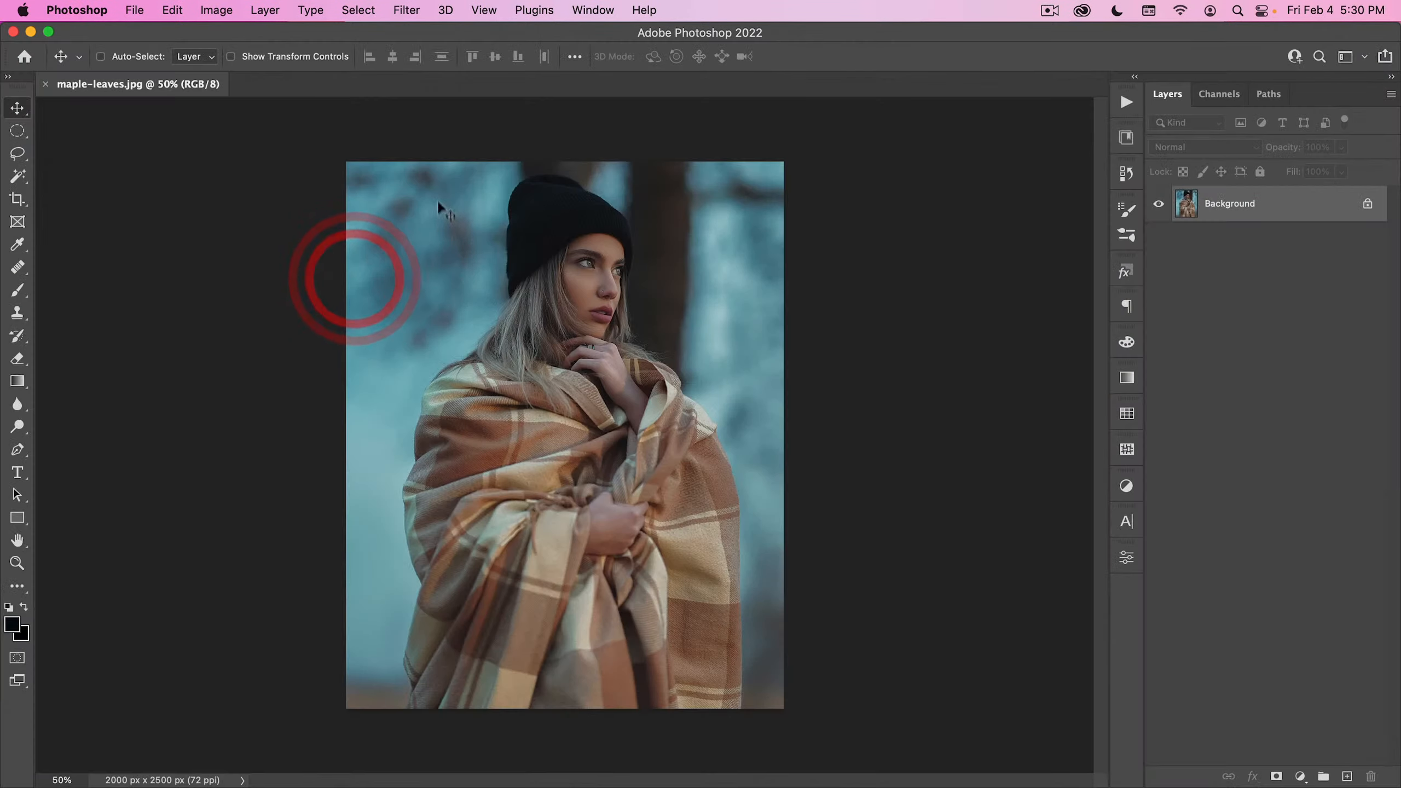
# - Duplicate the Background layer and mask the copy to the woman using Select Subject
pyautogui.click(1137, 134)
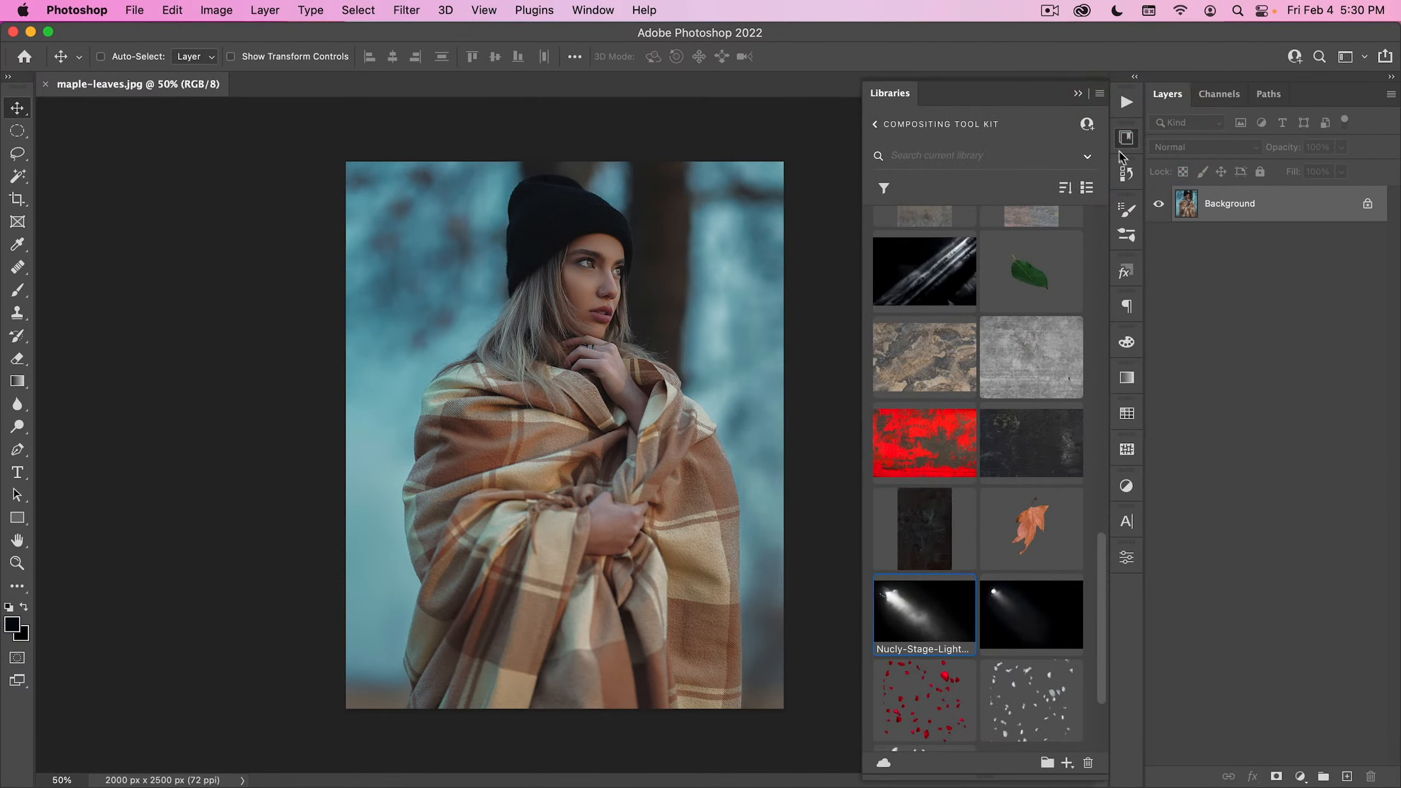
pyautogui.click(1127, 138)
pyautogui.moveTo(1302, 213); pyautogui.dragTo(1349, 778)
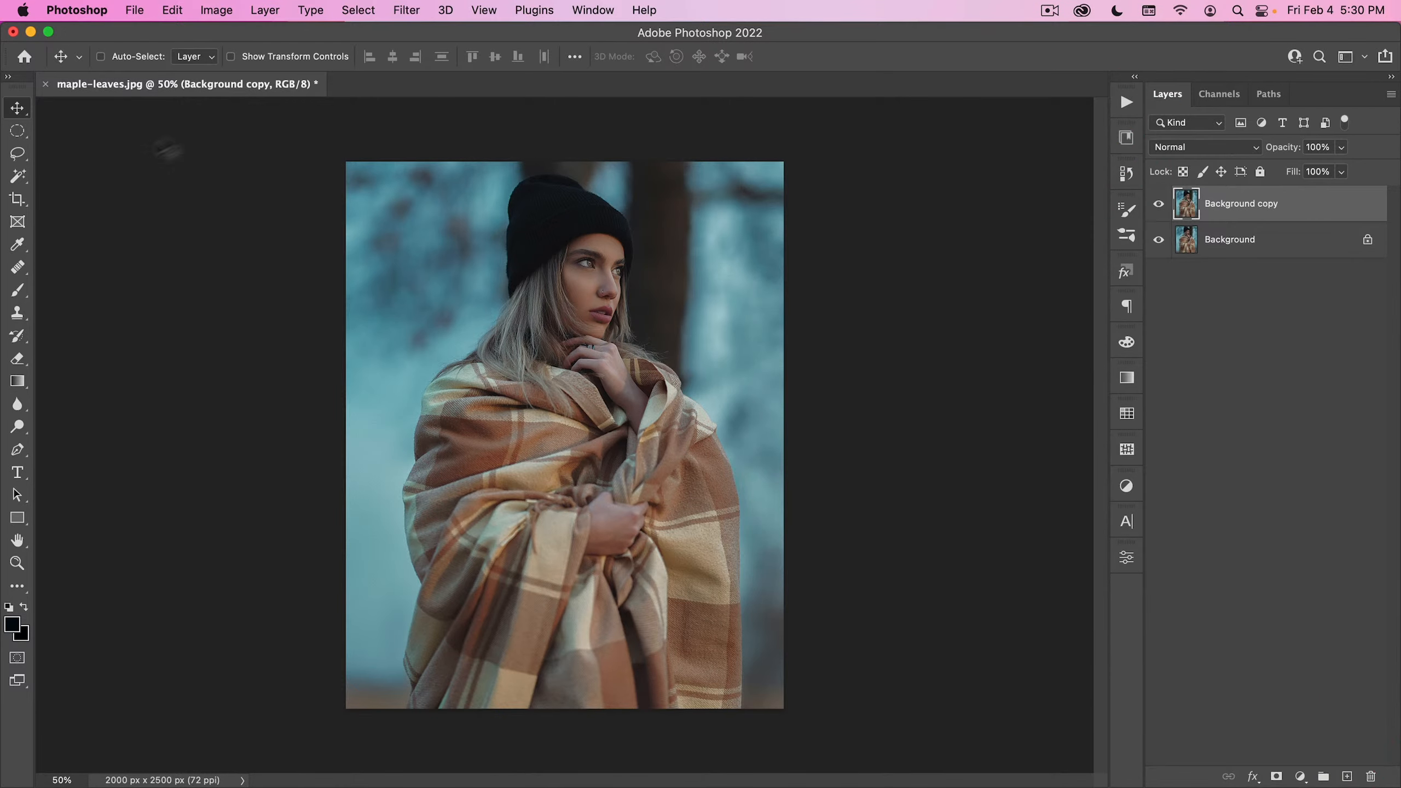
pyautogui.press('w')
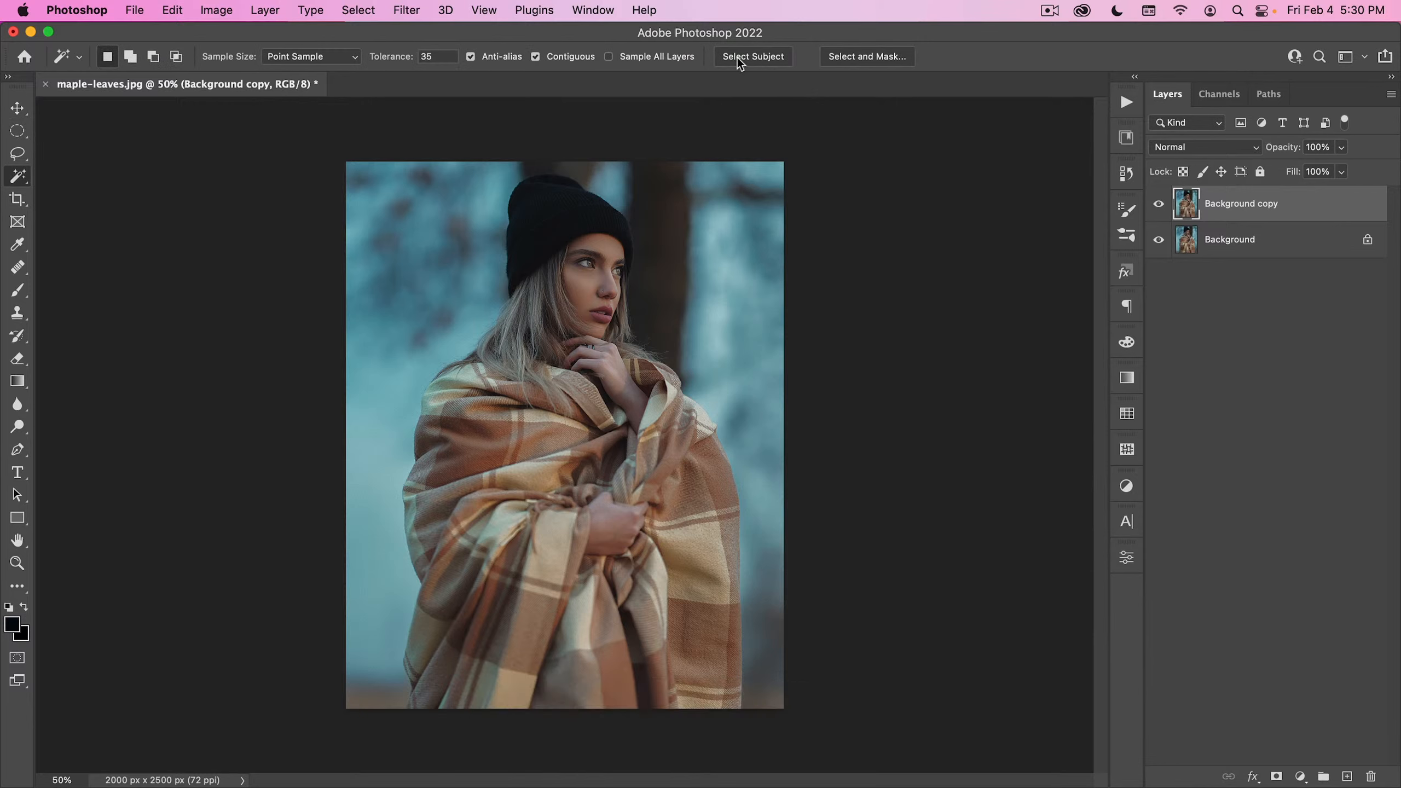
pyautogui.click(753, 56)
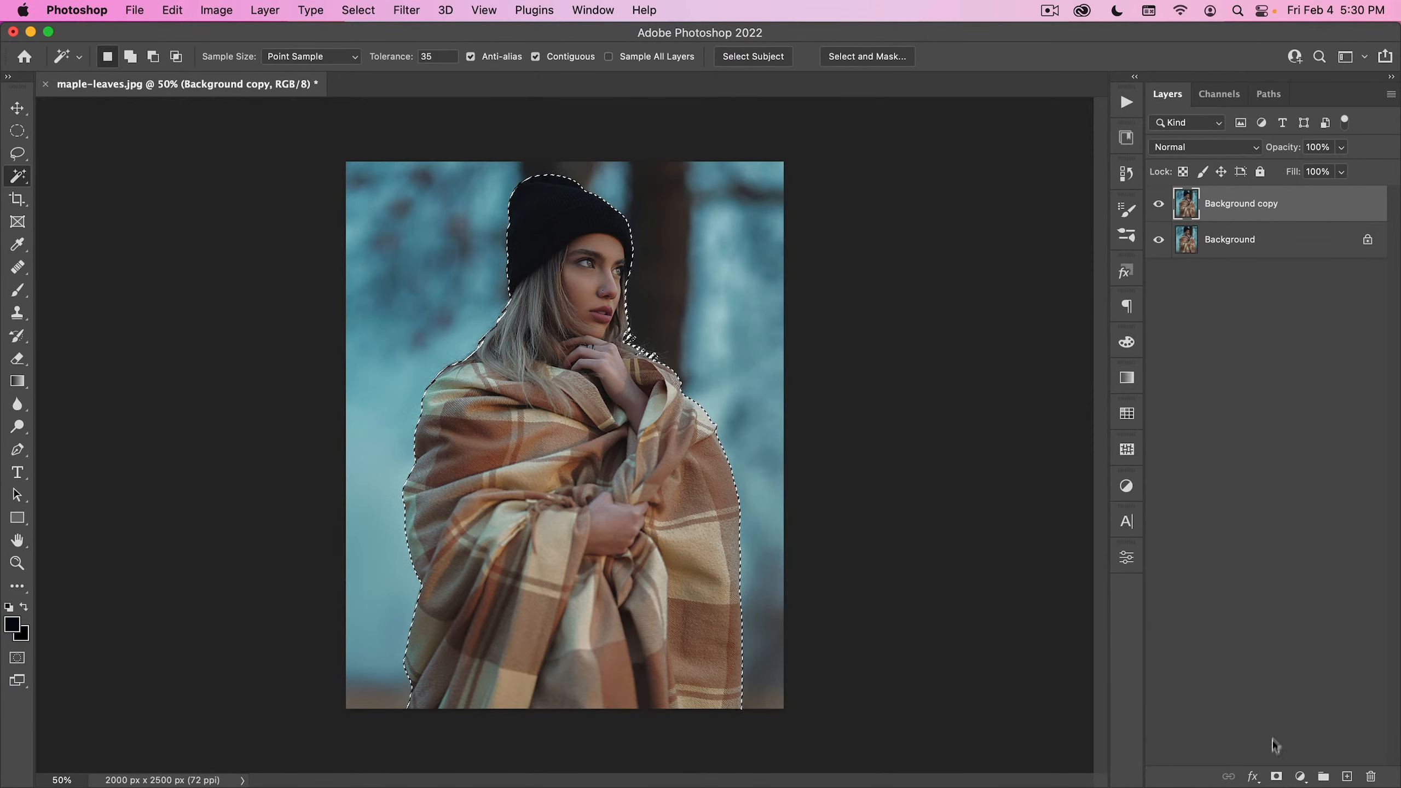
pyautogui.click(1276, 777)
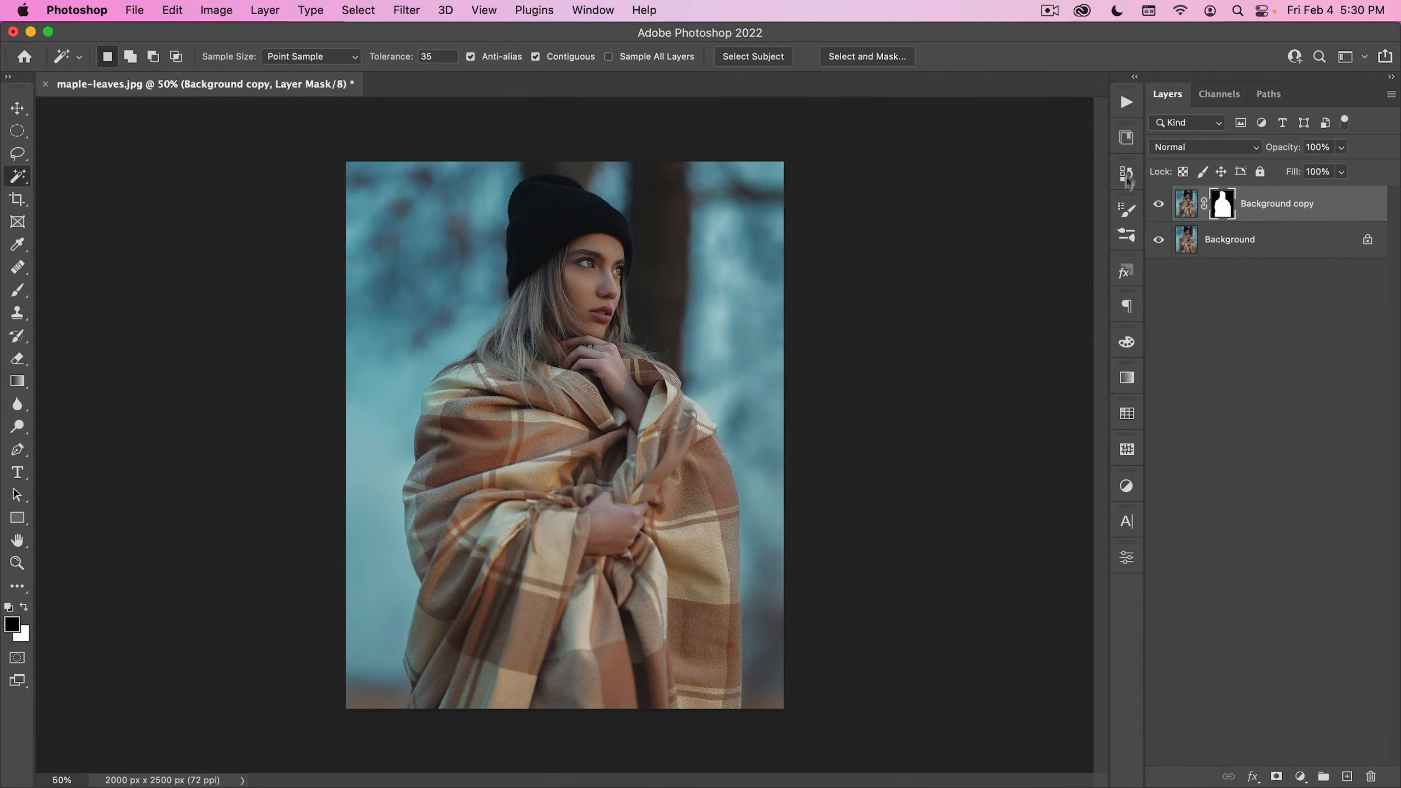
# - Place MapleLeaves-large-highDens-11 from the Compositing Tool Kit library over the portrait, scaled to about 49%
pyautogui.click(1127, 139)
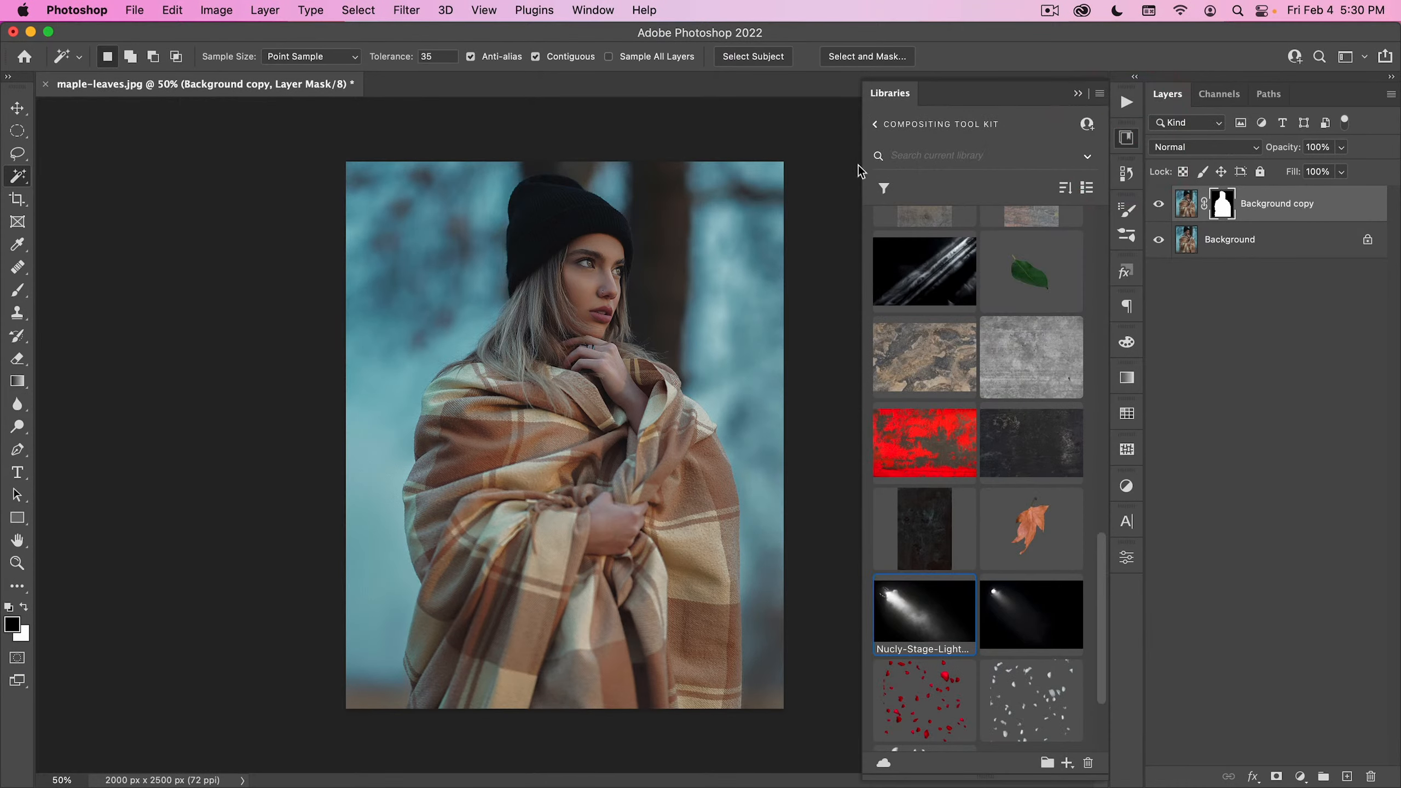
pyautogui.scroll(5, 948, 424)
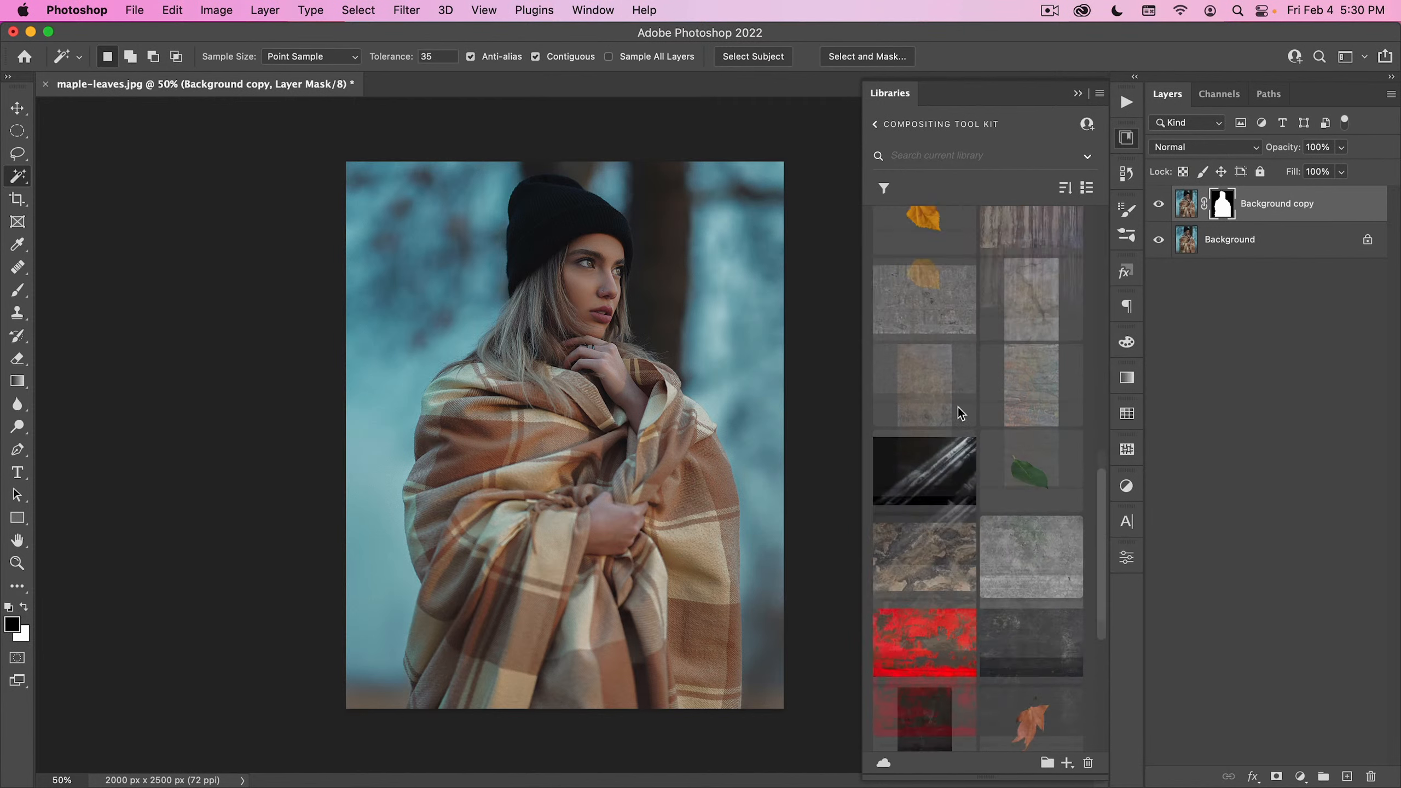
pyautogui.scroll(5, 960, 405)
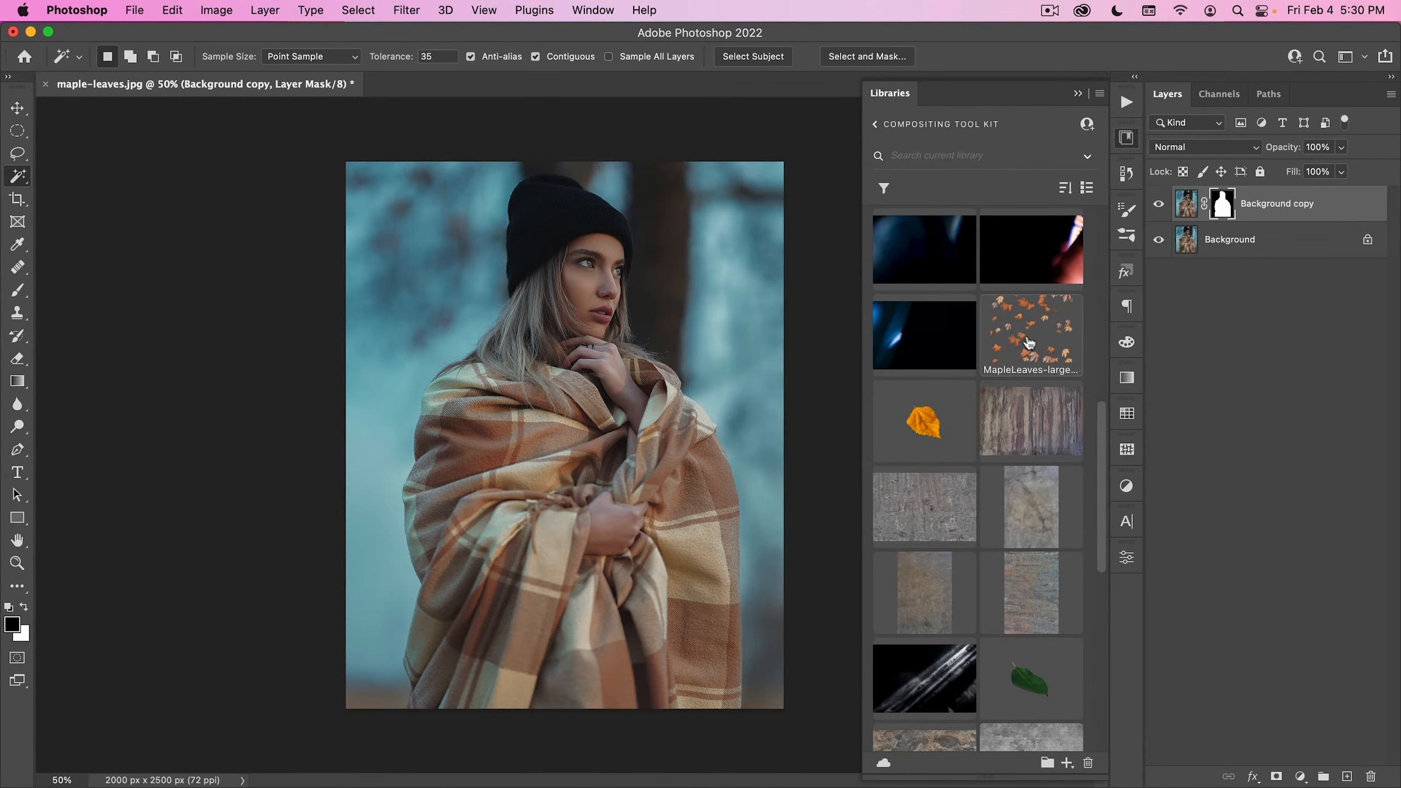
pyautogui.moveTo(1030, 344); pyautogui.dragTo(787, 351)
pyautogui.moveTo(639, 368); pyautogui.dragTo(631, 398)
pyautogui.moveTo(583, 186); pyautogui.dragTo(579, 120)
pyautogui.moveTo(583, 683); pyautogui.dragTo(584, 742)
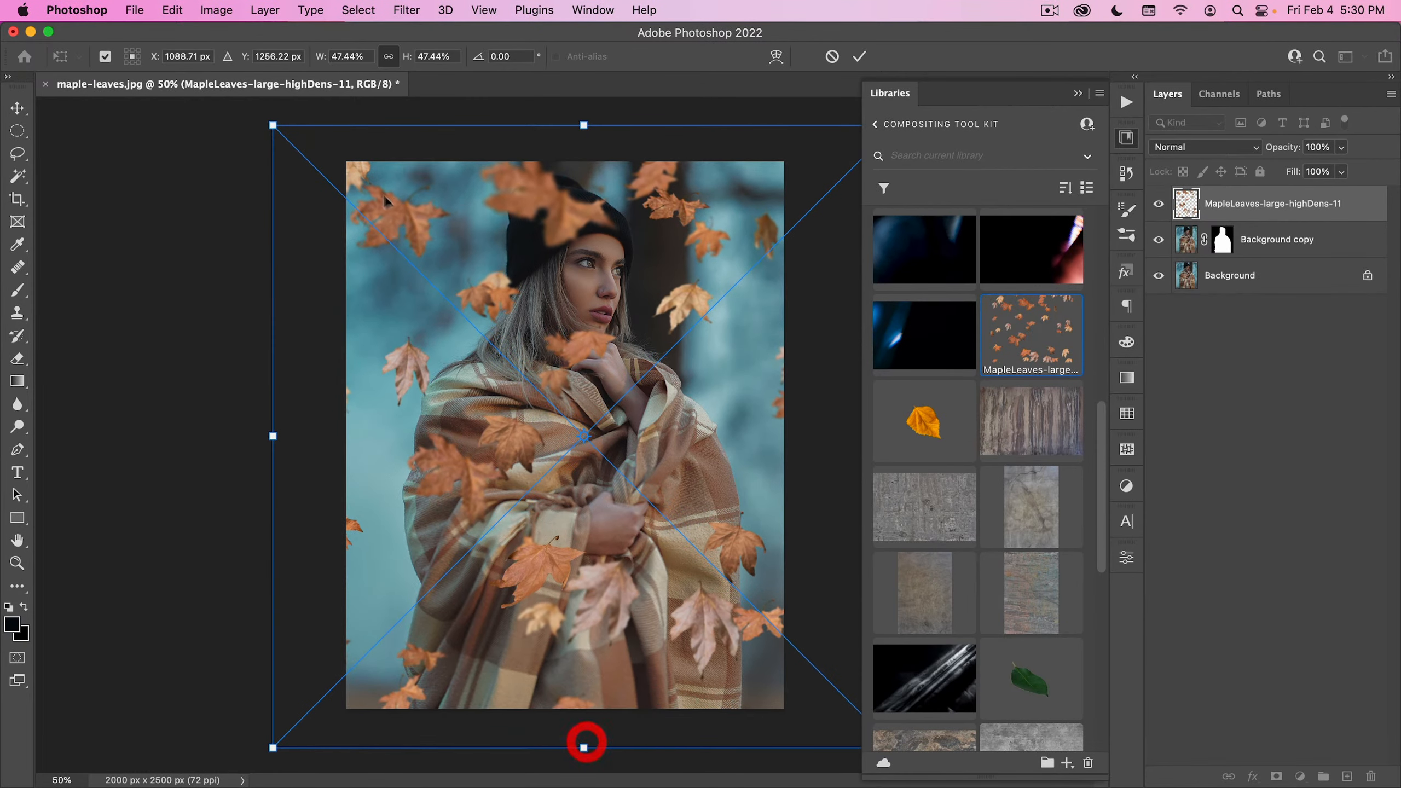
pyautogui.moveTo(273, 125); pyautogui.dragTo(263, 118)
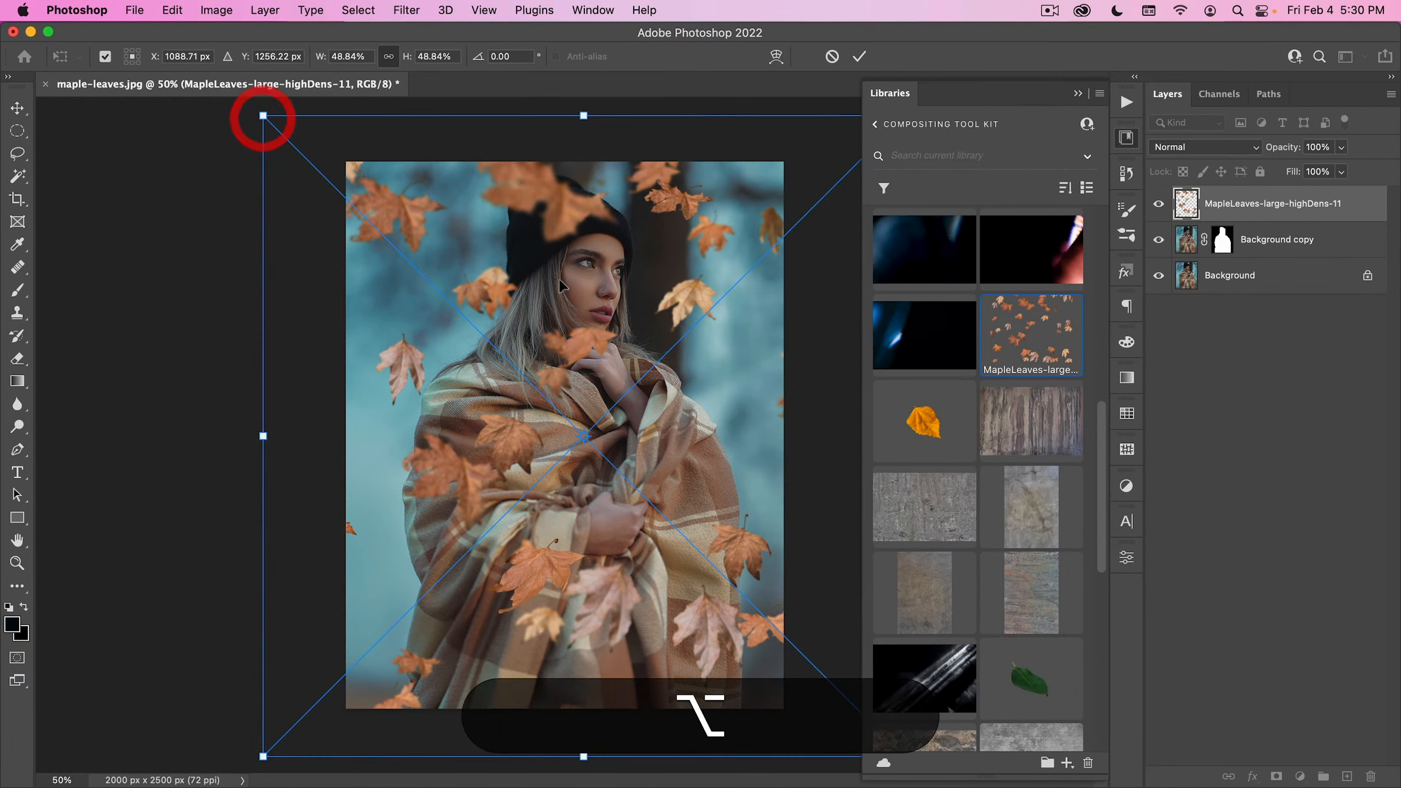
pyautogui.doubleClick(561, 281)
# - Reposition the maple leaves layer over the woman and enlarge it to about 56%
pyautogui.press('v')
pyautogui.moveTo(568, 412)
pyautogui.mouseDown()
pyautogui.moveTo(569, 425)
pyautogui.moveTo(568, 395)
pyautogui.mouseUp()
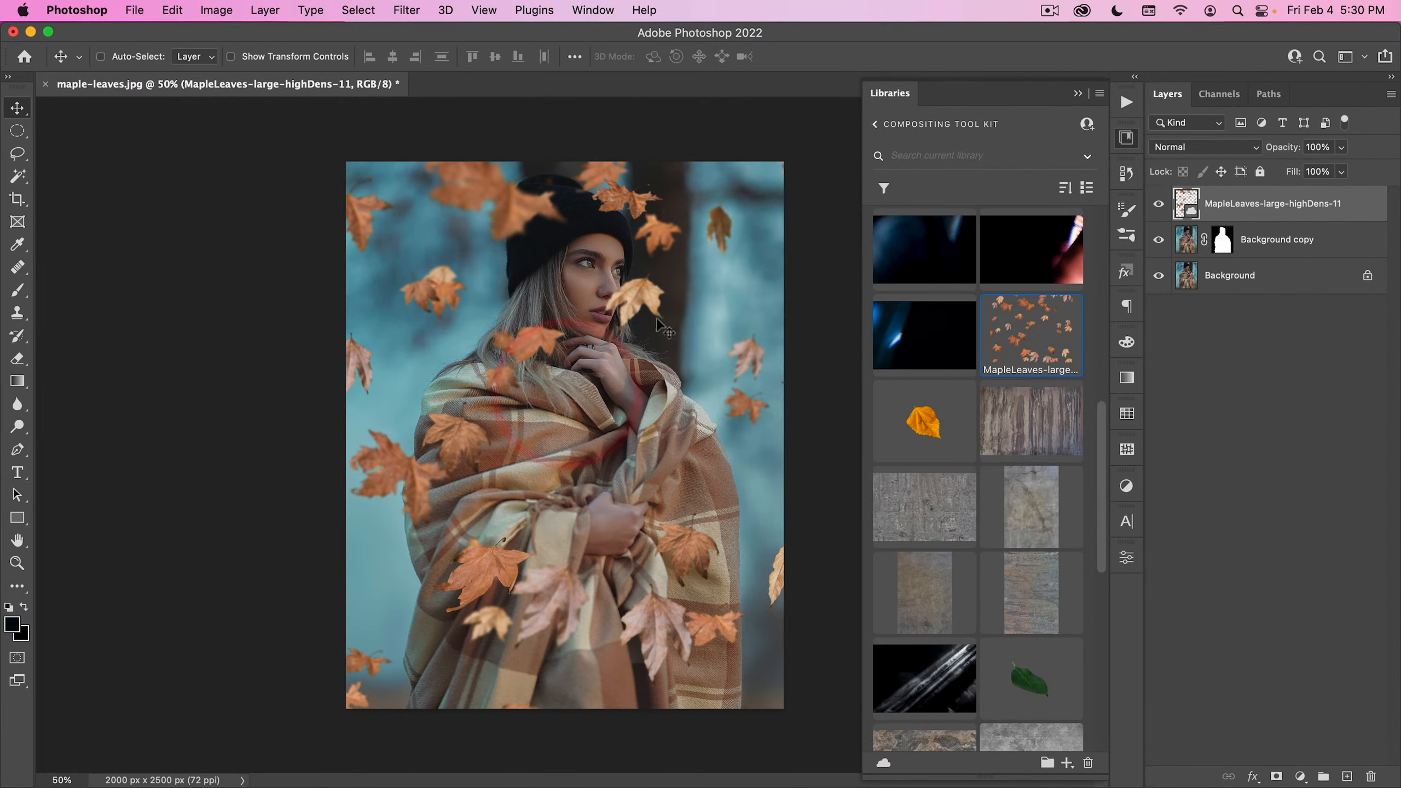
pyautogui.press('super+t')
pyautogui.moveTo(857, 118); pyautogui.dragTo(903, 85)
pyautogui.moveTo(558, 315); pyautogui.dragTo(543, 351)
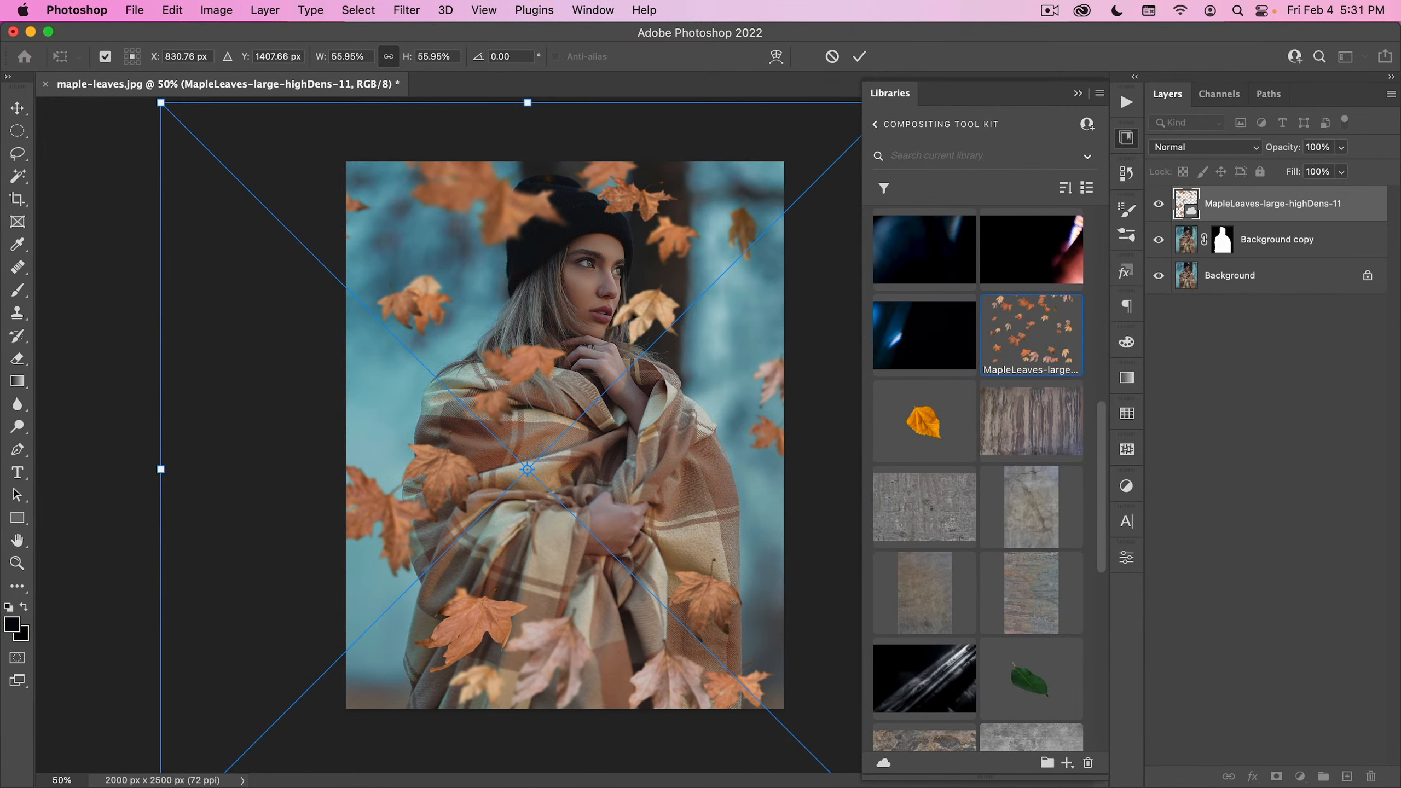
pyautogui.doubleClick(640, 310)
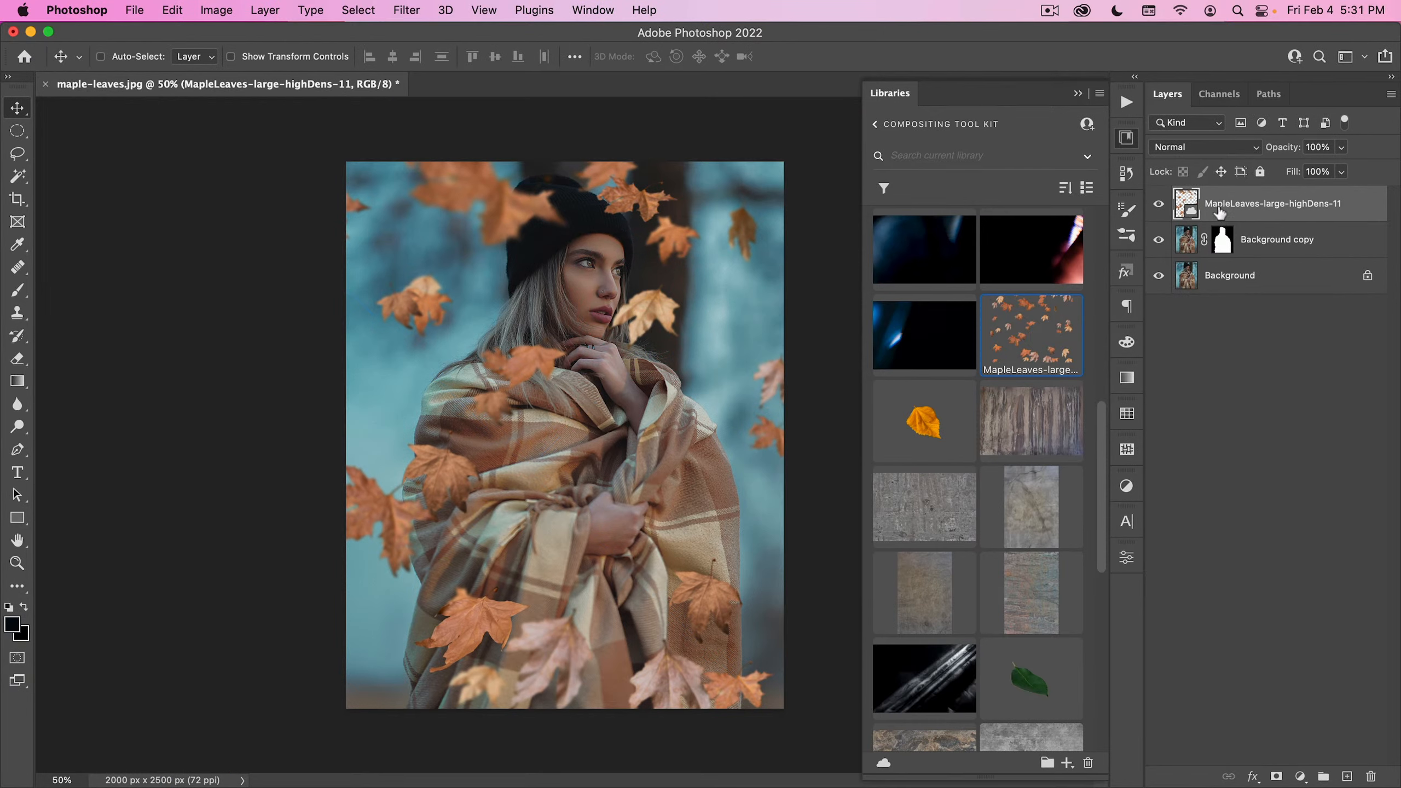
# - Add a mask to the maple leaves layer and load the Background copy mask as a selection, keeping the leaves mask active
pyautogui.click(1276, 777)
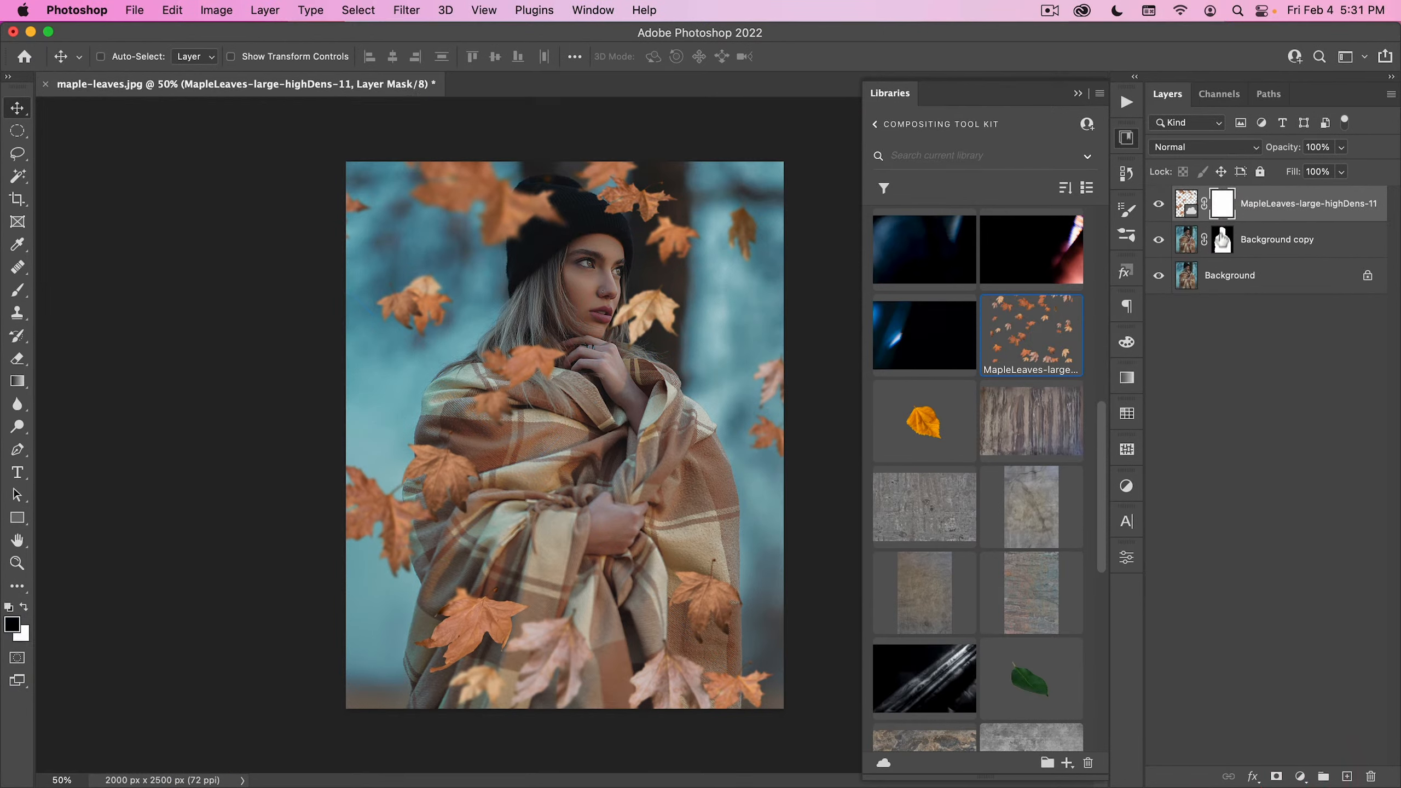
pyautogui.press('super')
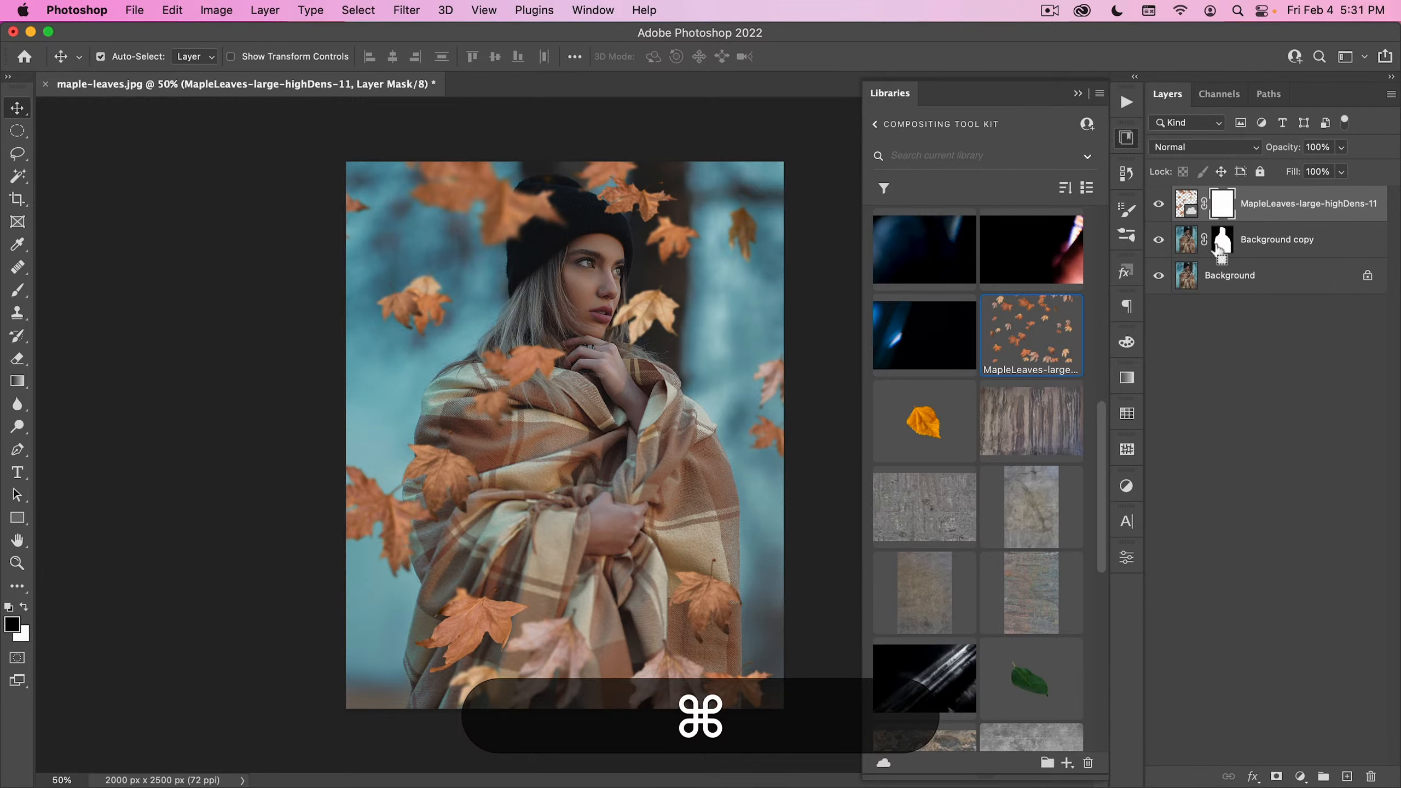
pyautogui.keyDown('super'); pyautogui.click(1220, 243); pyautogui.keyUp('super')
pyautogui.click(1221, 203)
# - Choose the Soft Round Pressure Size brush from General Brushes and resize it to 323 px
pyautogui.press('b')
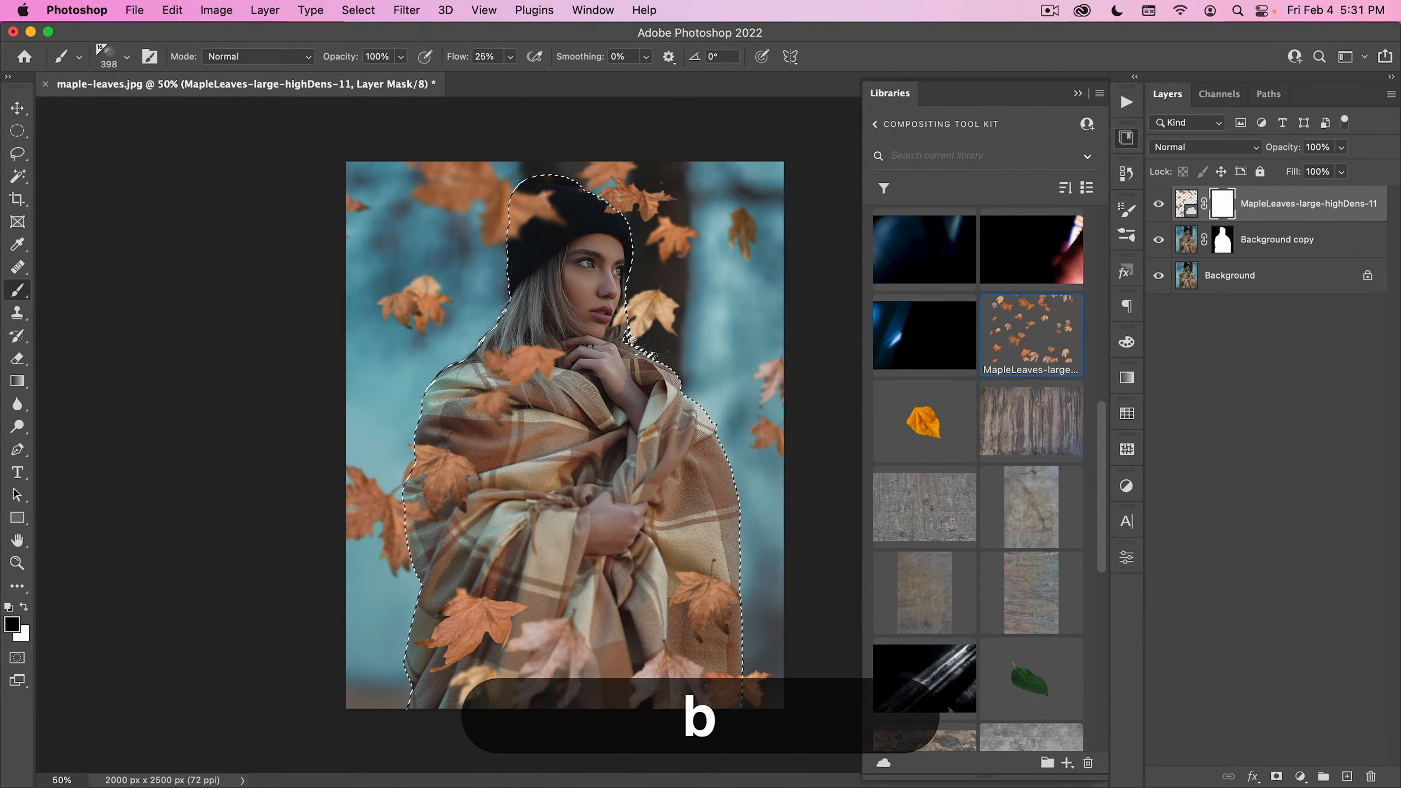
pyautogui.rightClick(592, 338)
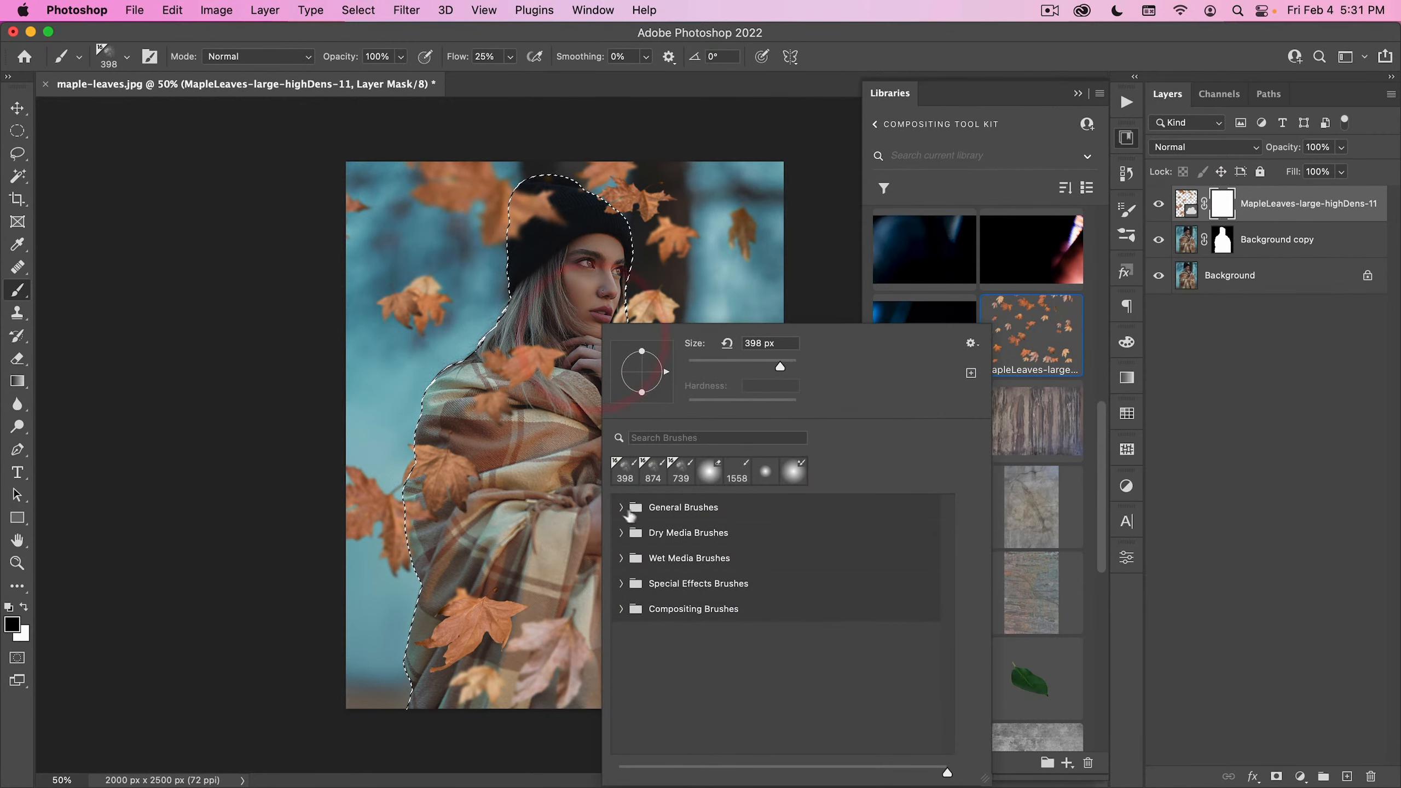
pyautogui.click(630, 508)
pyautogui.scroll(-2, 673, 672)
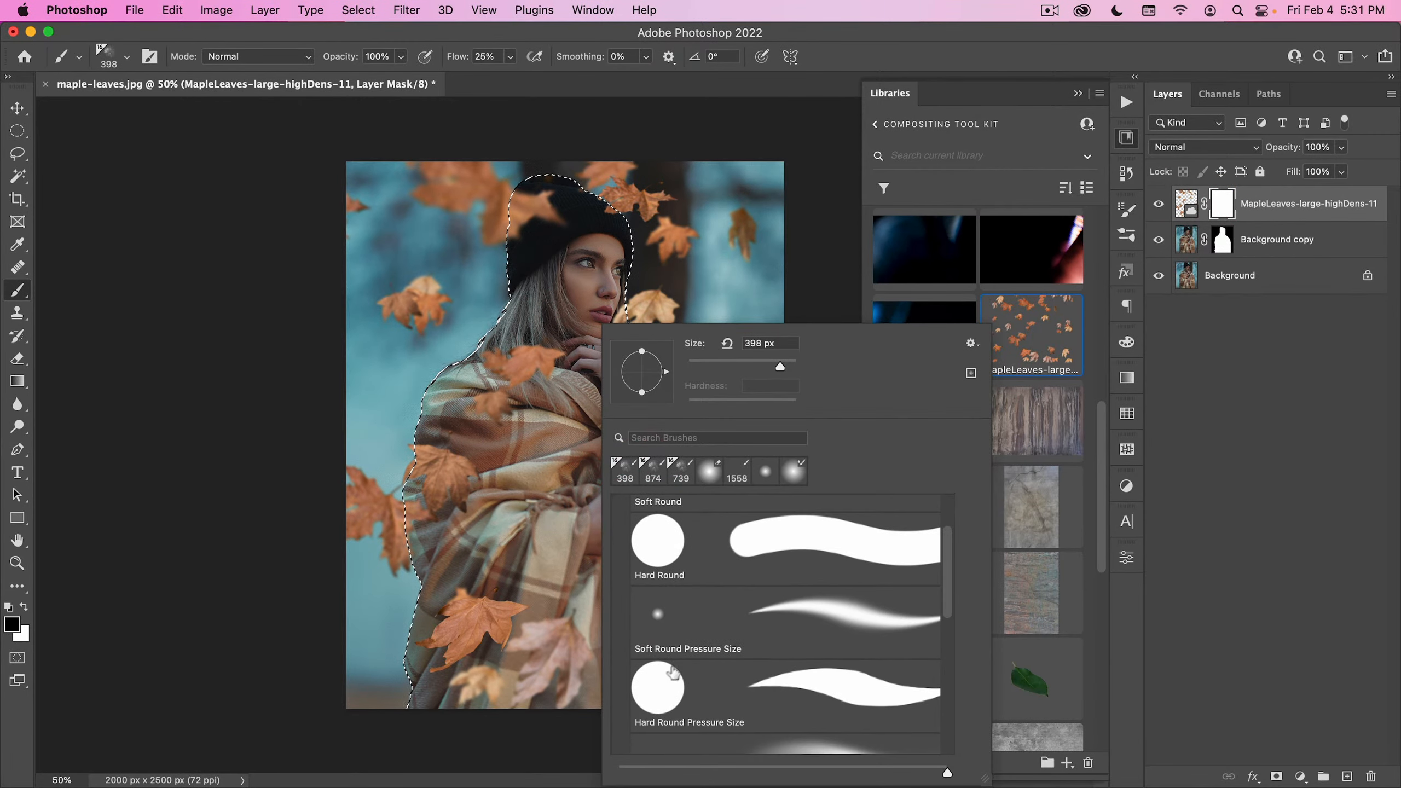
pyautogui.click(678, 615)
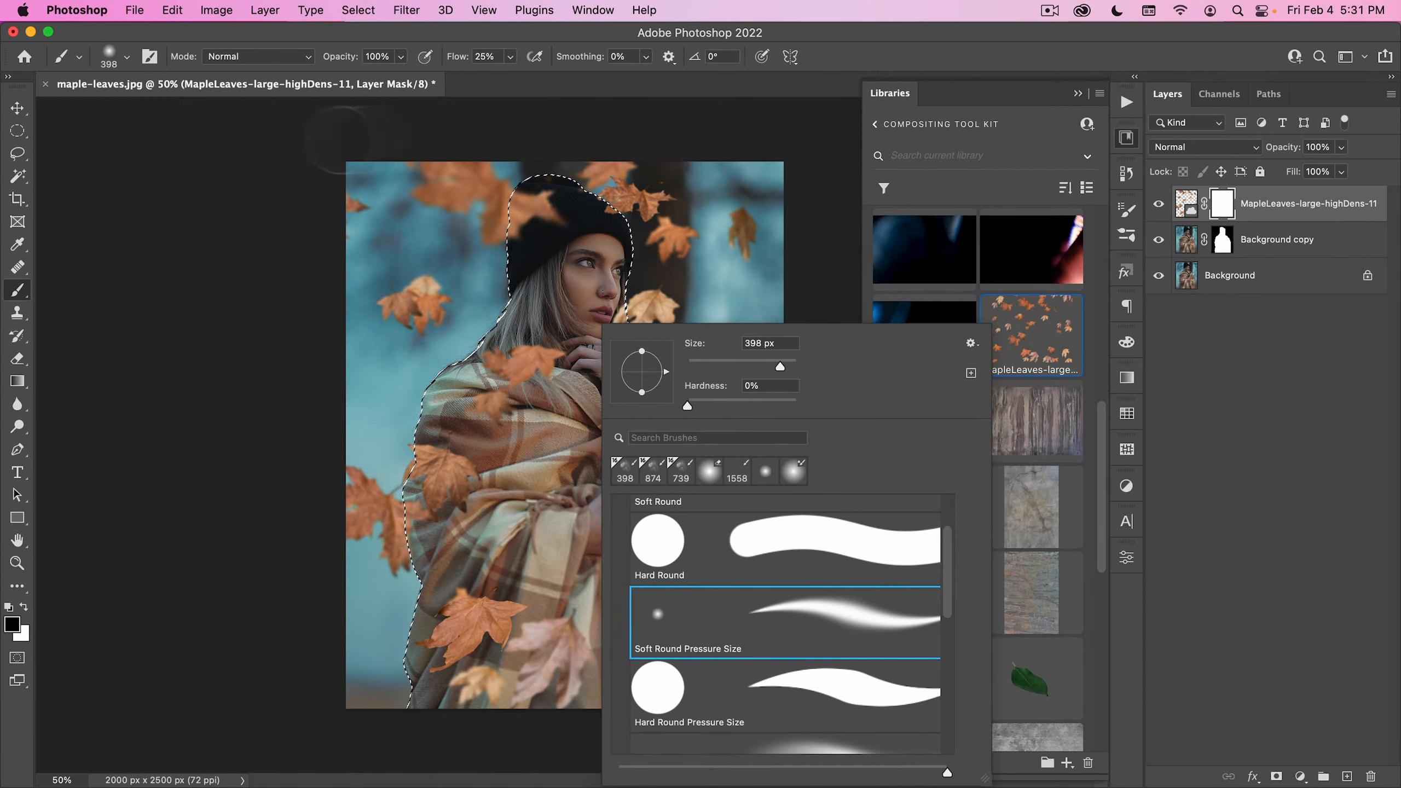
pyautogui.hotkey('ctrl', 'alt')
pyautogui.keyDown('ctrl'); pyautogui.keyDown('alt'); pyautogui.click(448, 144); pyautogui.keyUp('alt'); pyautogui.keyUp('ctrl')
pyautogui.keyDown('ctrl'); pyautogui.keyDown('alt'); pyautogui.click(407, 141); pyautogui.keyUp('alt'); pyautogui.keyUp('ctrl')
pyautogui.moveTo(424, 227); pyautogui.dragTo(417, 225)
pyautogui.keyDown('alt'); pyautogui.click(417, 225); pyautogui.keyUp('alt')
# - Paint black at 100% flow on the leaves mask within the selection to hide the leaves over the woman's chest
pyautogui.hotkey('alt', 'd')
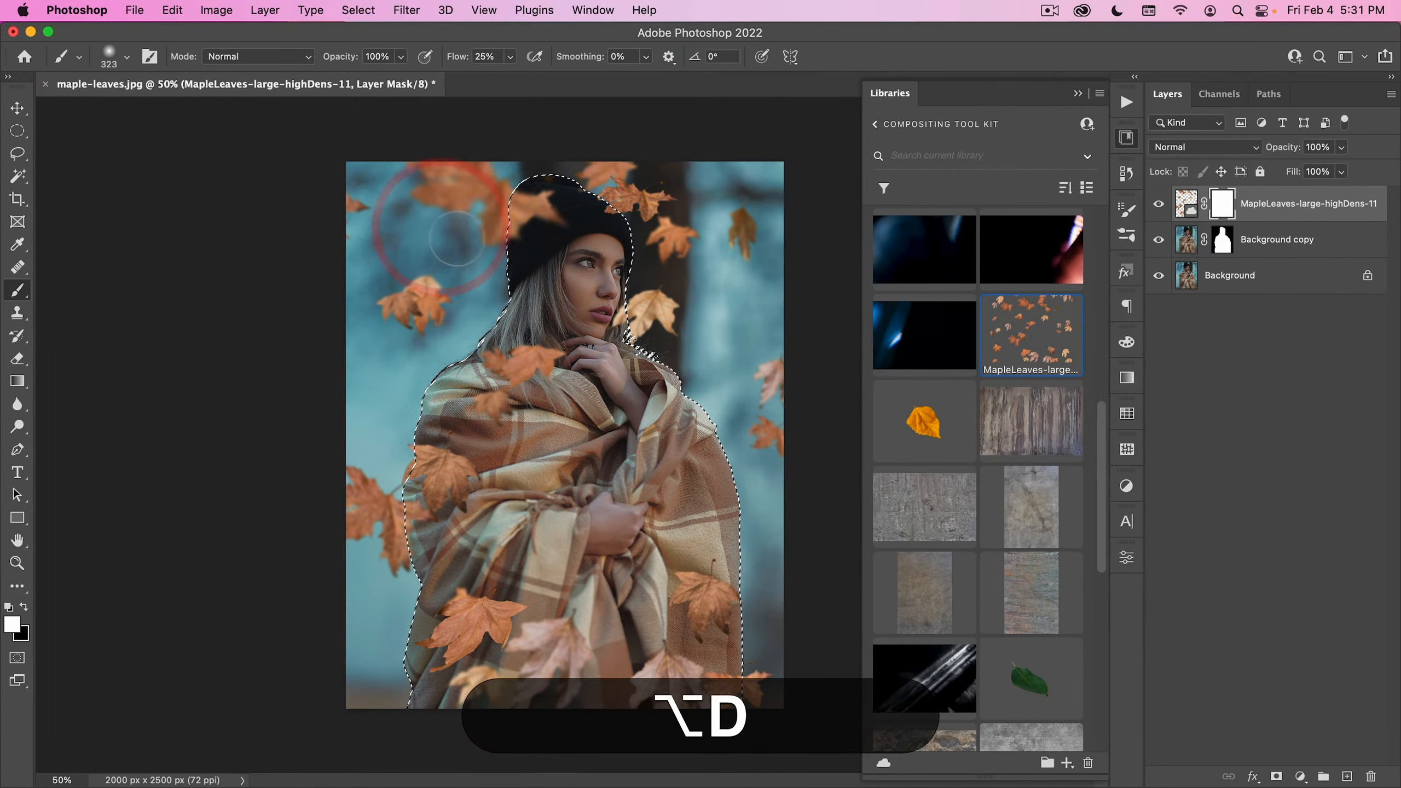
pyautogui.press('x')
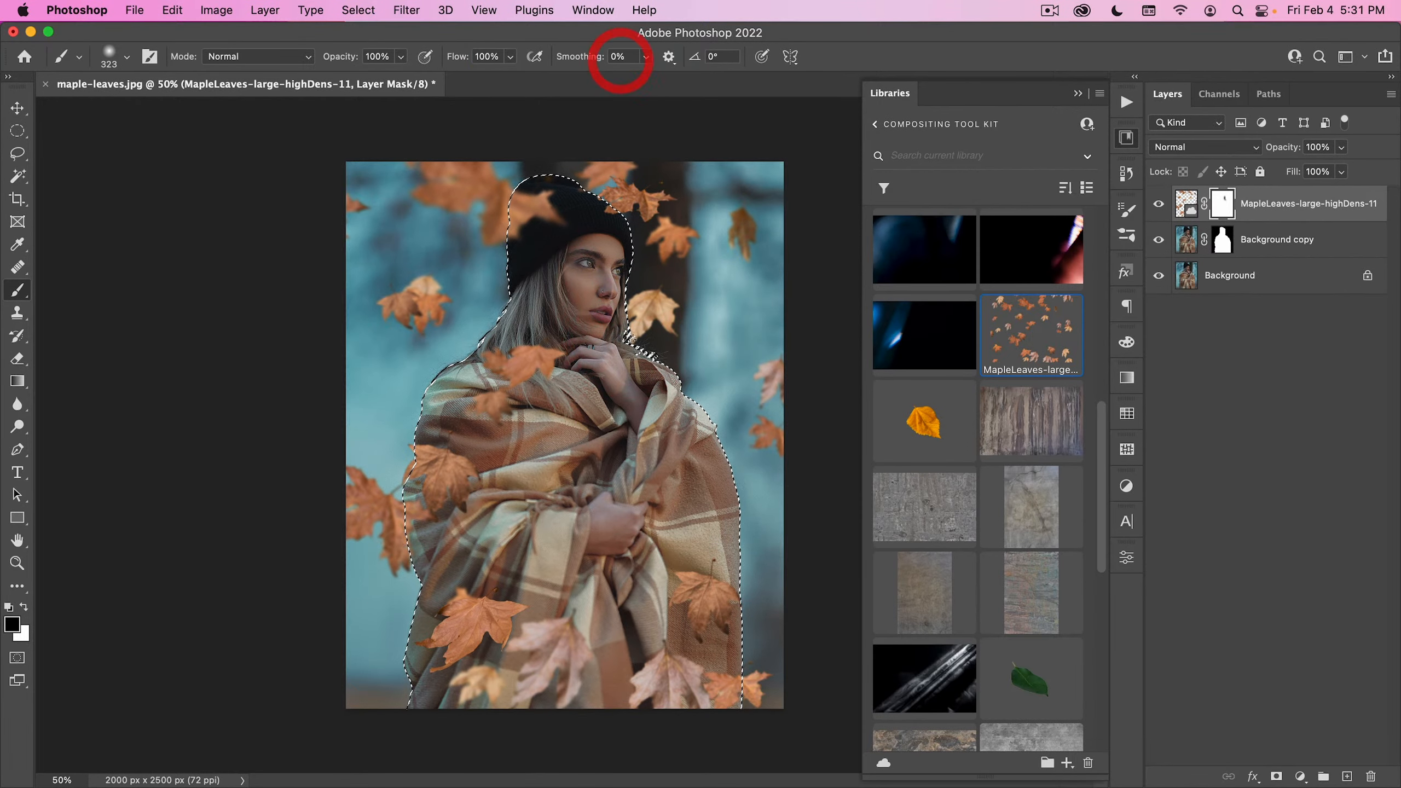
pyautogui.click(656, 386)
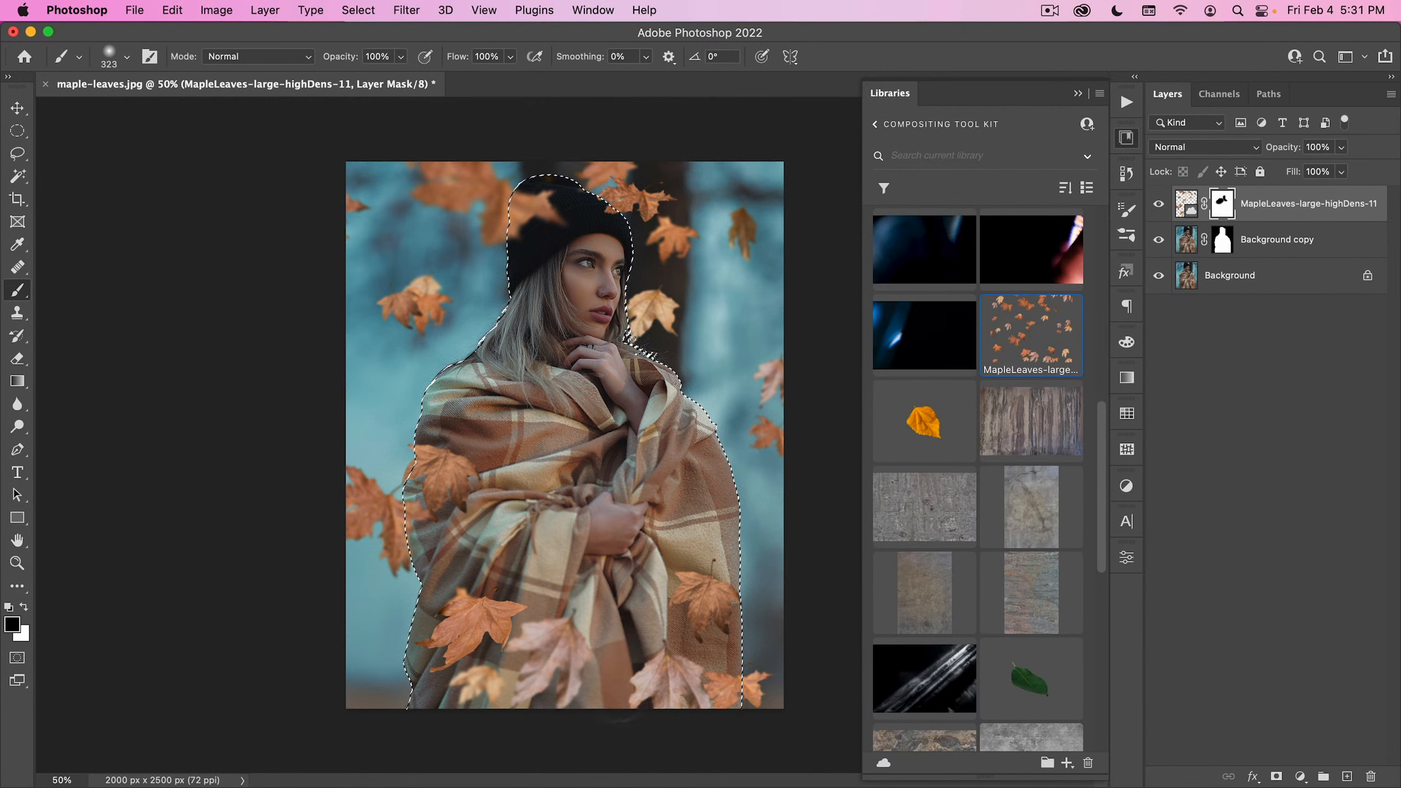
# - Deselect and place the Nucly-Maple-Leaf-03 asset from the Compositing Tool Kit, rotated over the lower right of the image
pyautogui.press('super+d')
pyautogui.press('super+v')
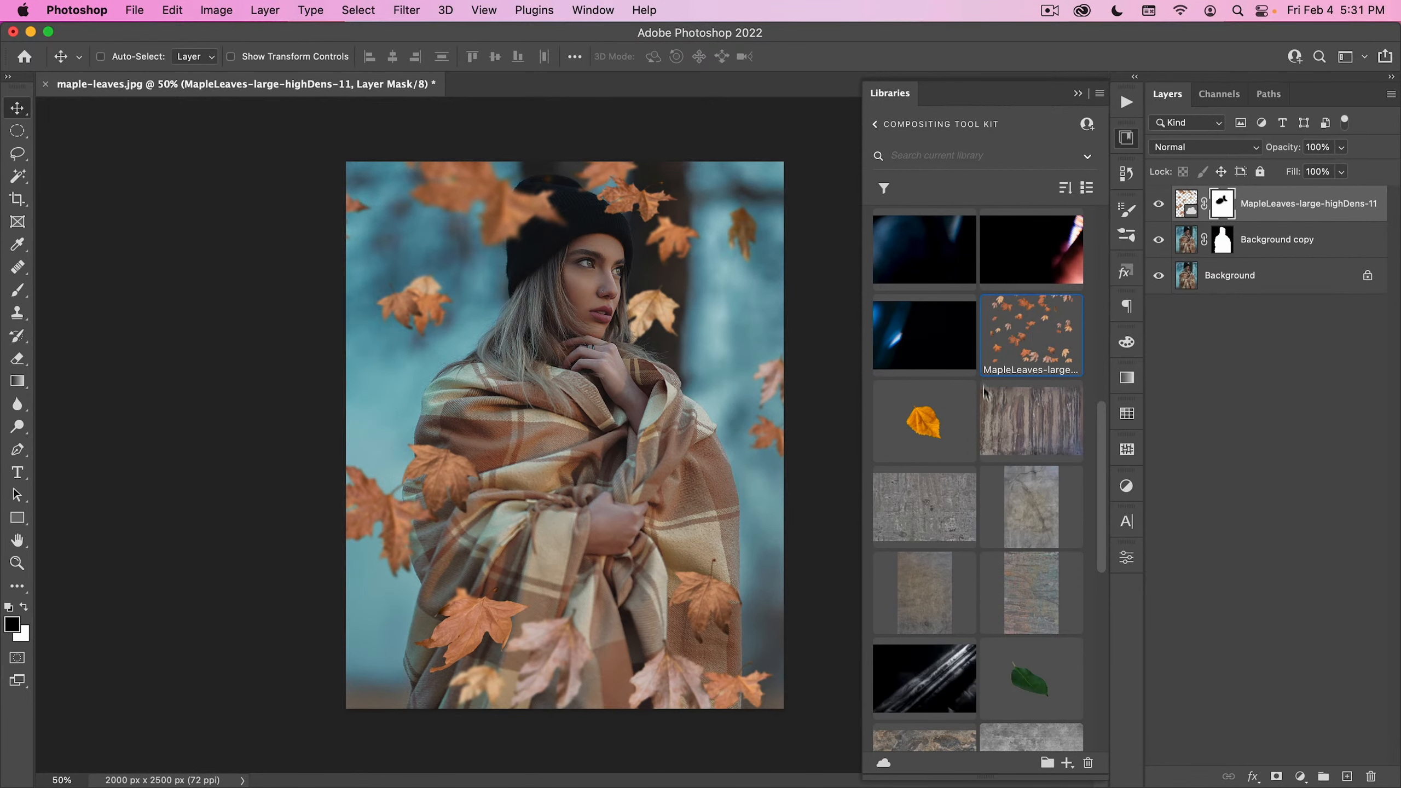
pyautogui.scroll(-10, 988, 381)
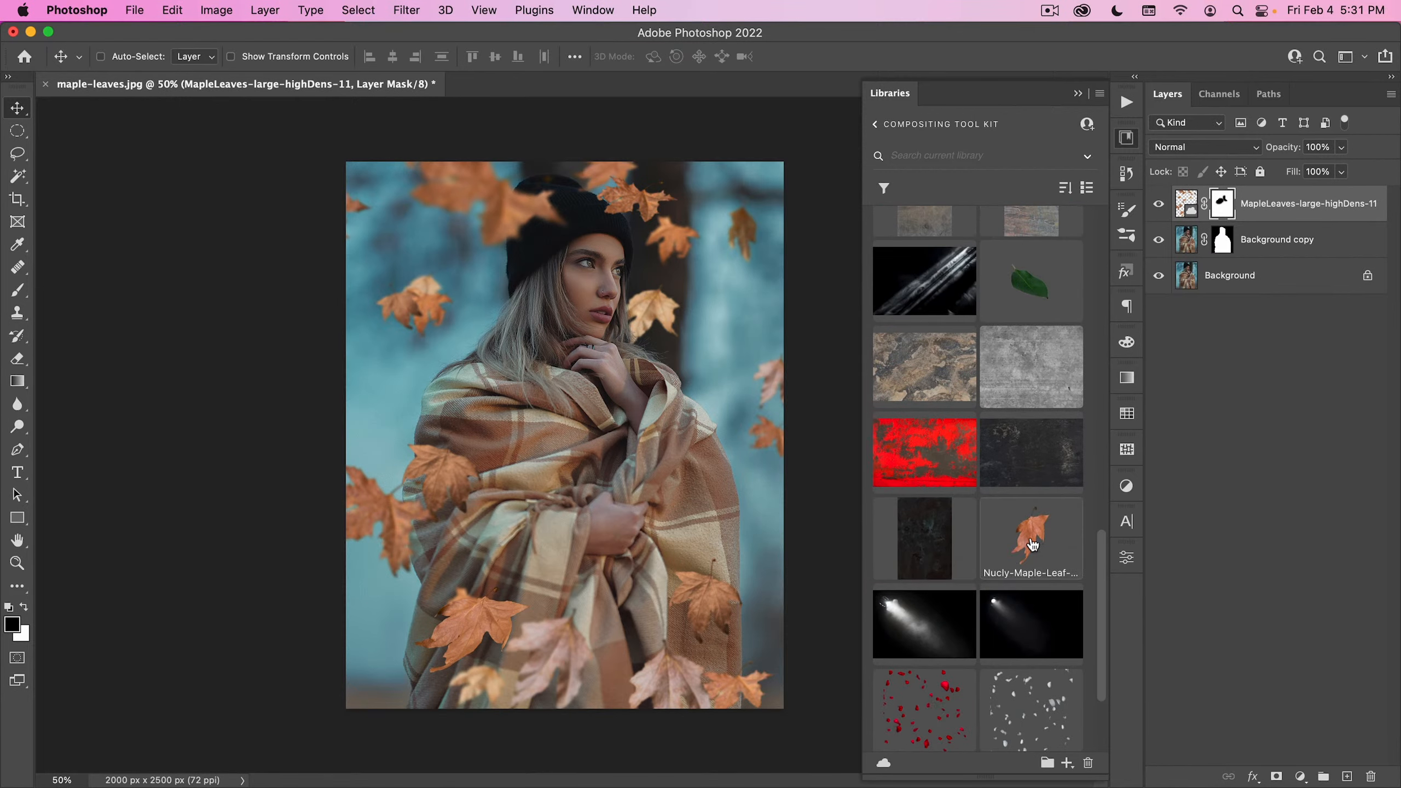
pyautogui.moveTo(1033, 545); pyautogui.dragTo(723, 466)
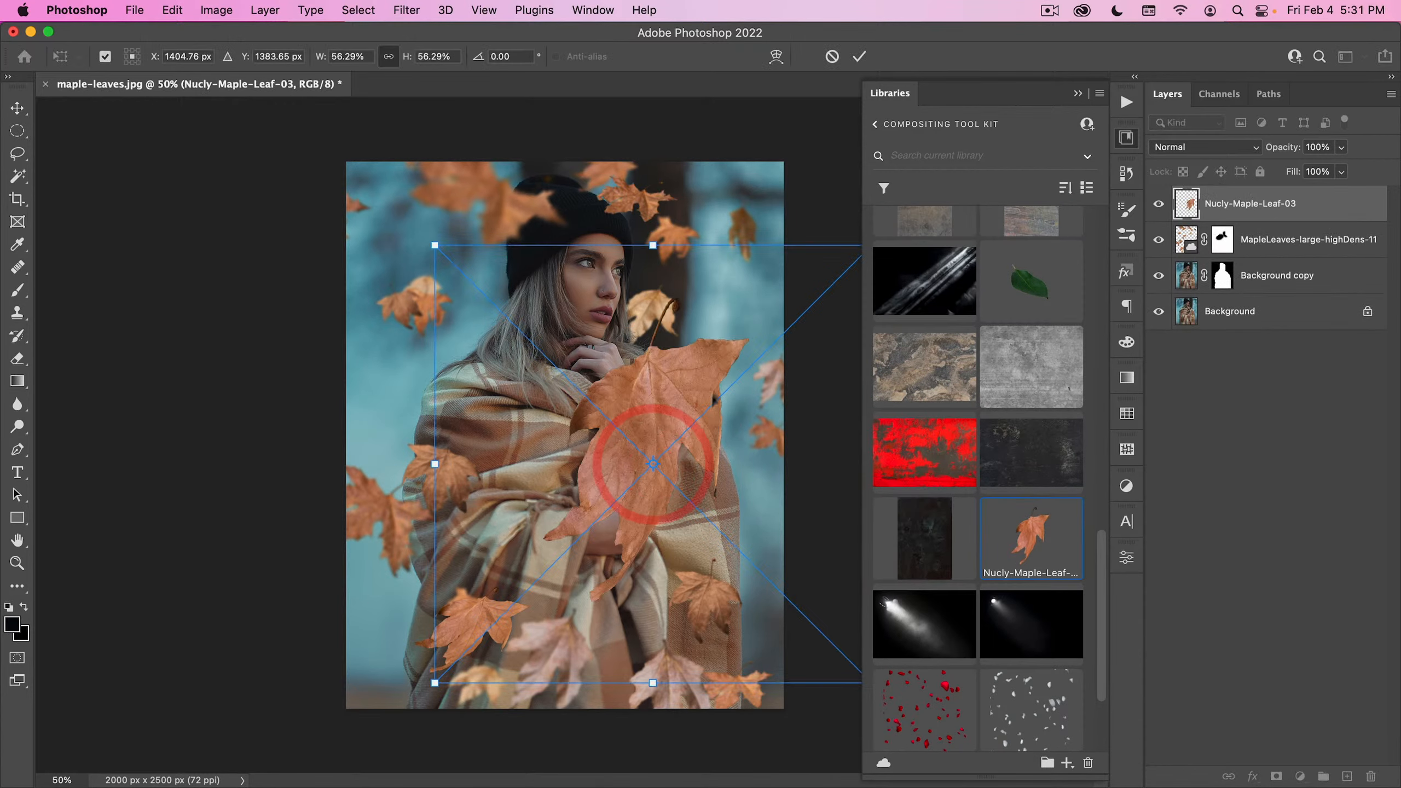
pyautogui.moveTo(668, 205); pyautogui.dragTo(738, 499)
pyautogui.moveTo(647, 240); pyautogui.dragTo(554, 385)
pyautogui.moveTo(717, 467); pyautogui.dragTo(767, 454)
pyautogui.doubleClick(742, 478)
# - Apply a Gaussian Blur filter to the Nucly-Maple-Leaf-03 layer
pyautogui.click(407, 9)
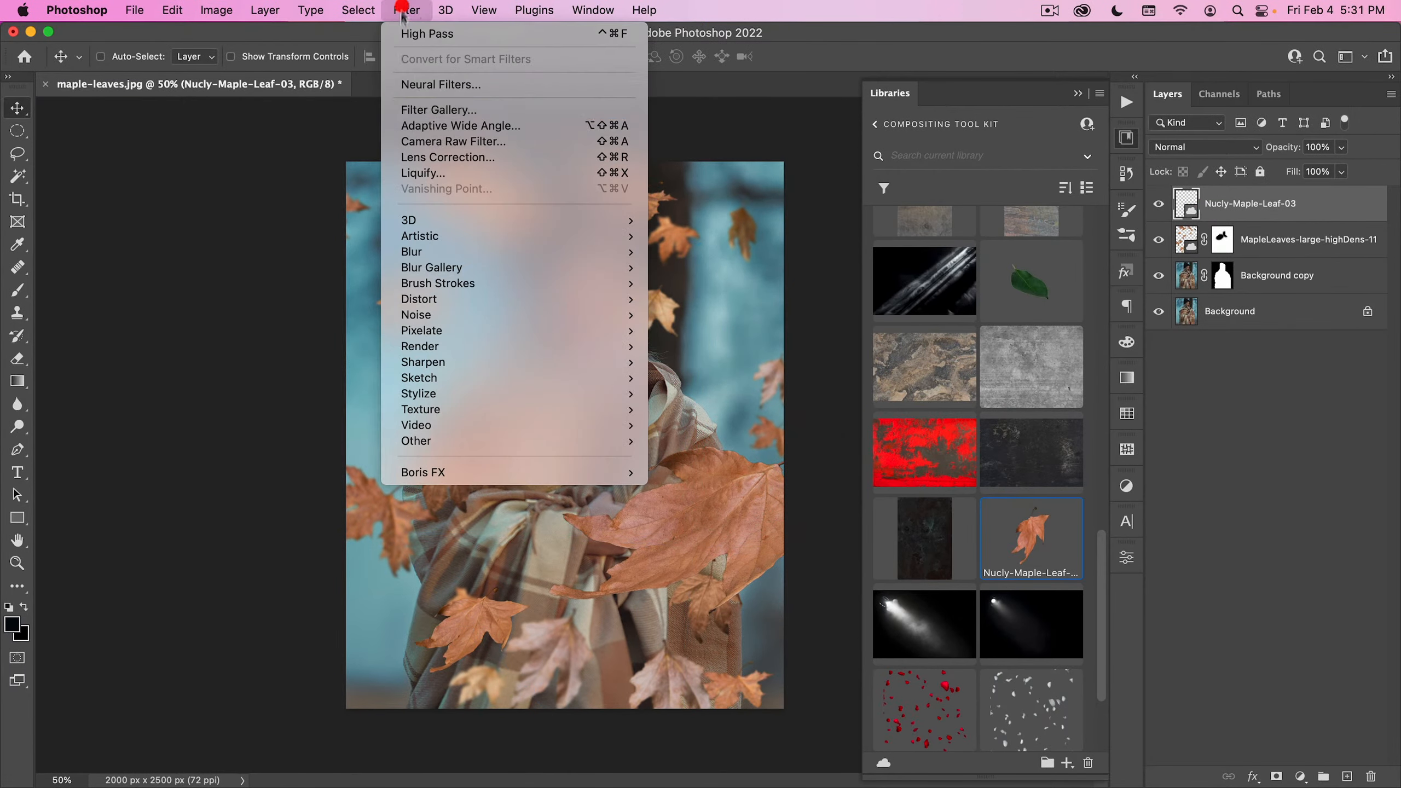
pyautogui.moveTo(452, 252)
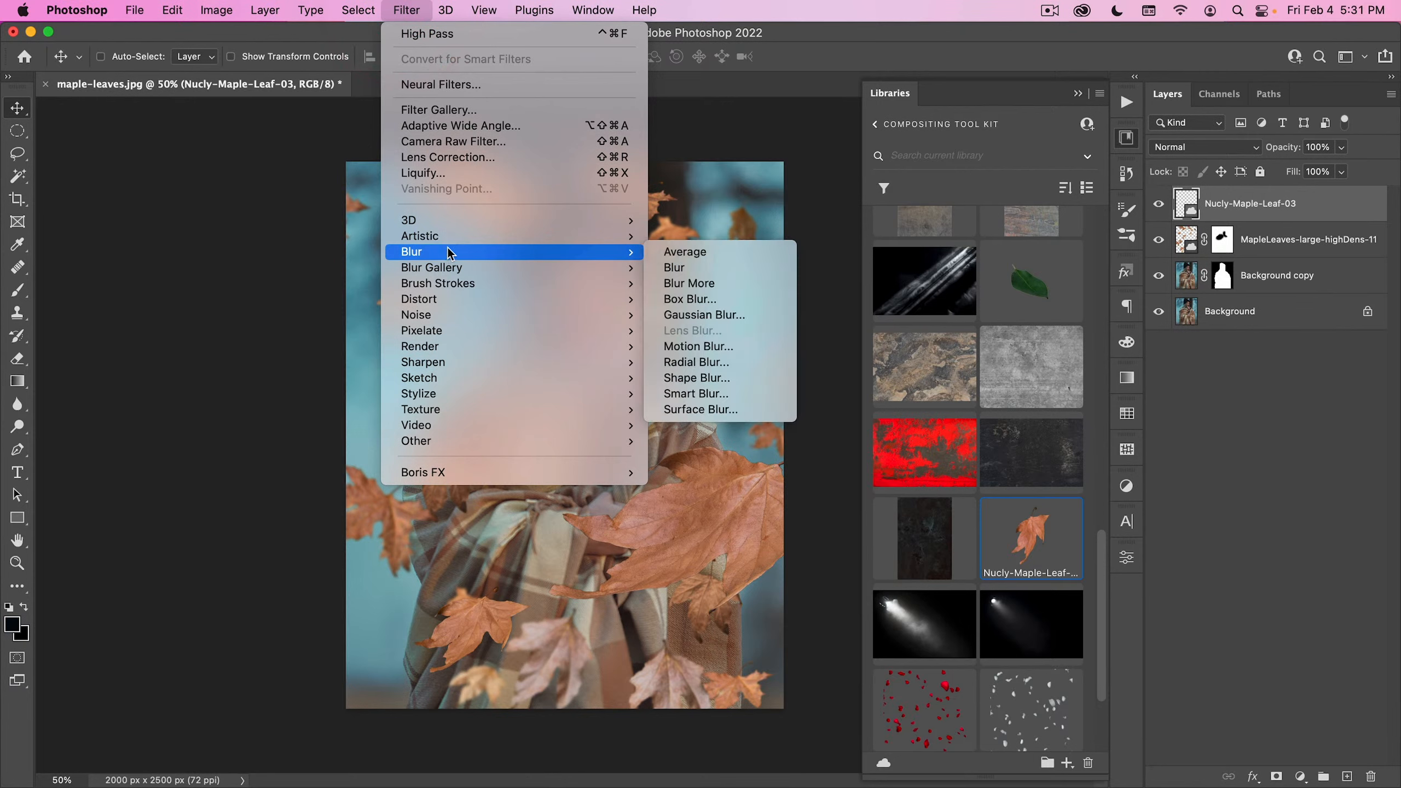
pyautogui.click(754, 315)
pyautogui.click(1063, 195)
# - Duplicate the blurred leaf into the image's lower-left corner and transform the copy so it sits at a different angle
pyautogui.moveTo(674, 569); pyautogui.dragTo(416, 648)
pyautogui.press('alt+super+t')
pyautogui.moveTo(537, 531); pyautogui.dragTo(601, 481)
pyautogui.doubleClick(510, 572)
pyautogui.moveTo(520, 647); pyautogui.dragTo(478, 635)
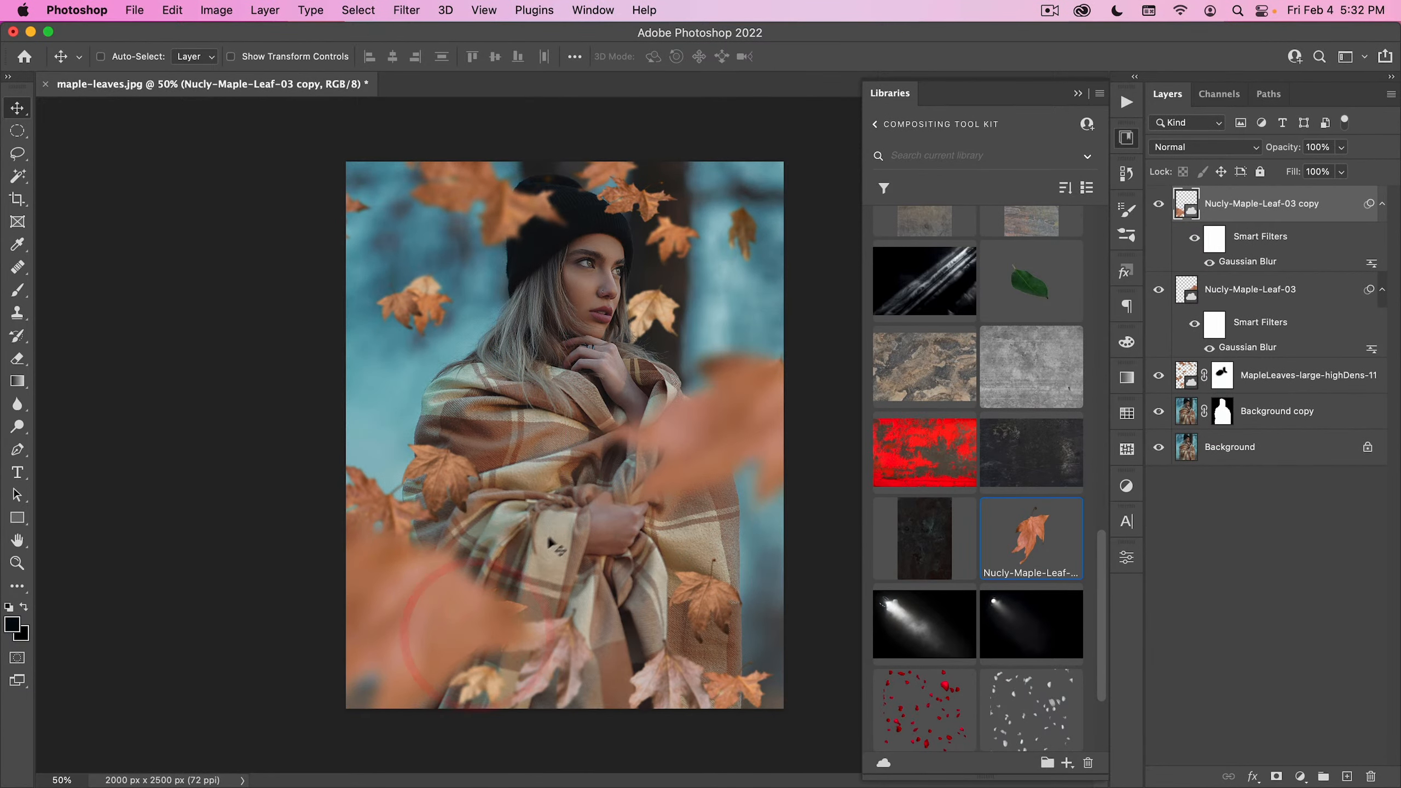
# - Darken the leaf copy with a Curves point at input 122, output 96, and reposition both blurred leaves near the image edges
pyautogui.press('super+m')
pyautogui.moveTo(799, 421); pyautogui.dragTo(799, 445)
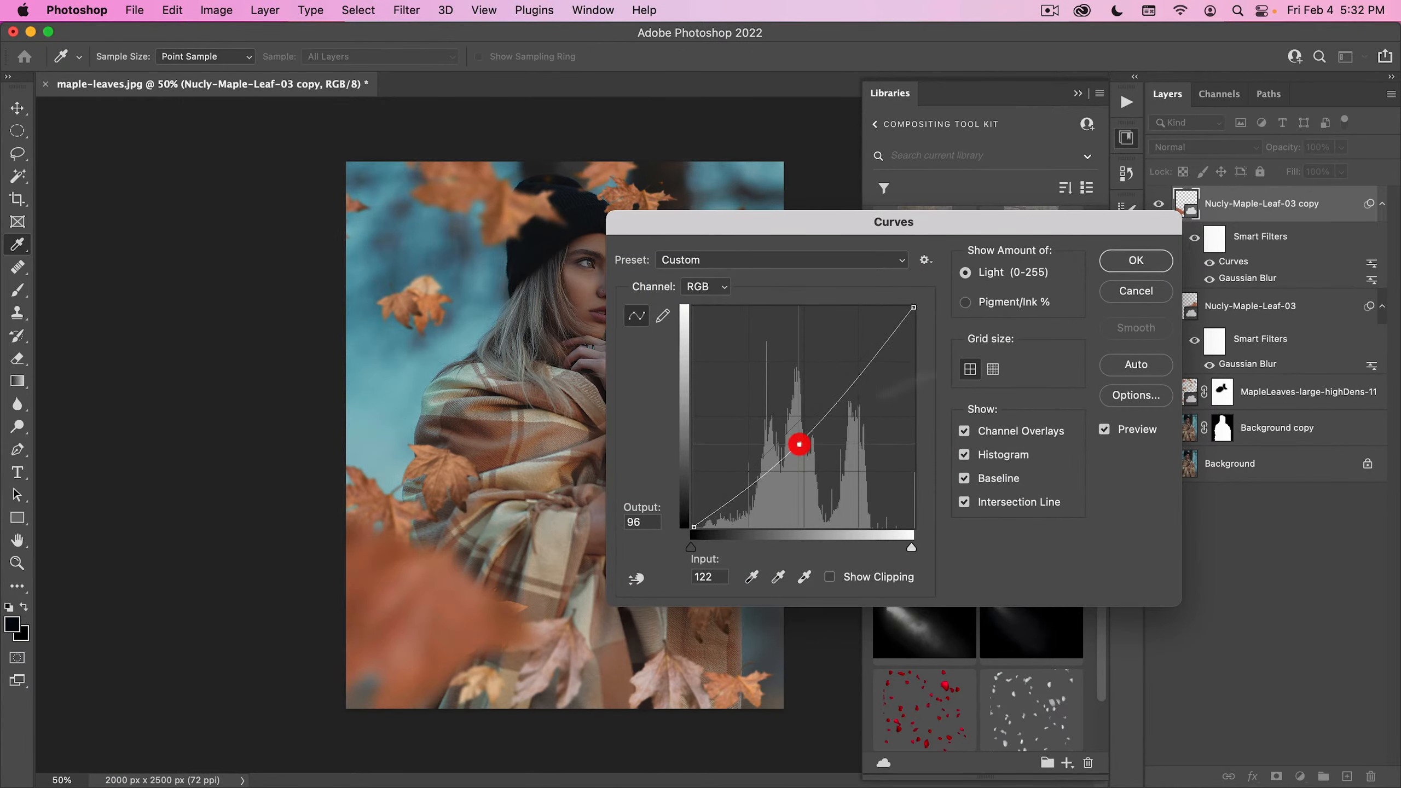
pyautogui.click(1141, 265)
pyautogui.moveTo(563, 596); pyautogui.dragTo(545, 663)
pyautogui.moveTo(758, 416)
pyautogui.mouseDown()
pyautogui.moveTo(757, 389)
pyautogui.moveTo(739, 400)
pyautogui.mouseUp()
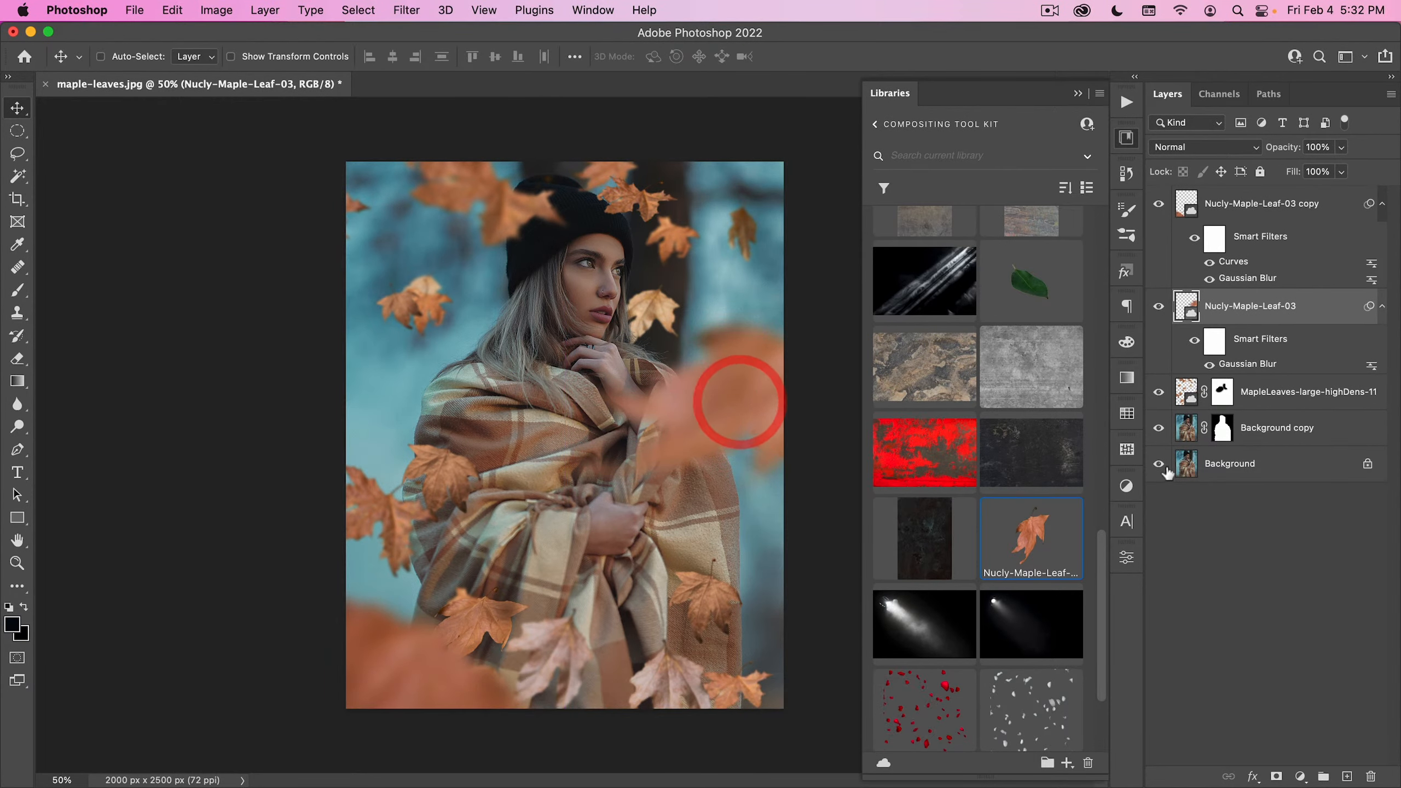
# - Compare the finished composite with the original Background layer alone and look through the other assets in the Compositing Tool Kit library
pyautogui.keyDown('alt'); pyautogui.click(1161, 465); pyautogui.keyUp('alt')
pyautogui.keyDown('alt'); pyautogui.click(1161, 465); pyautogui.keyUp('alt')
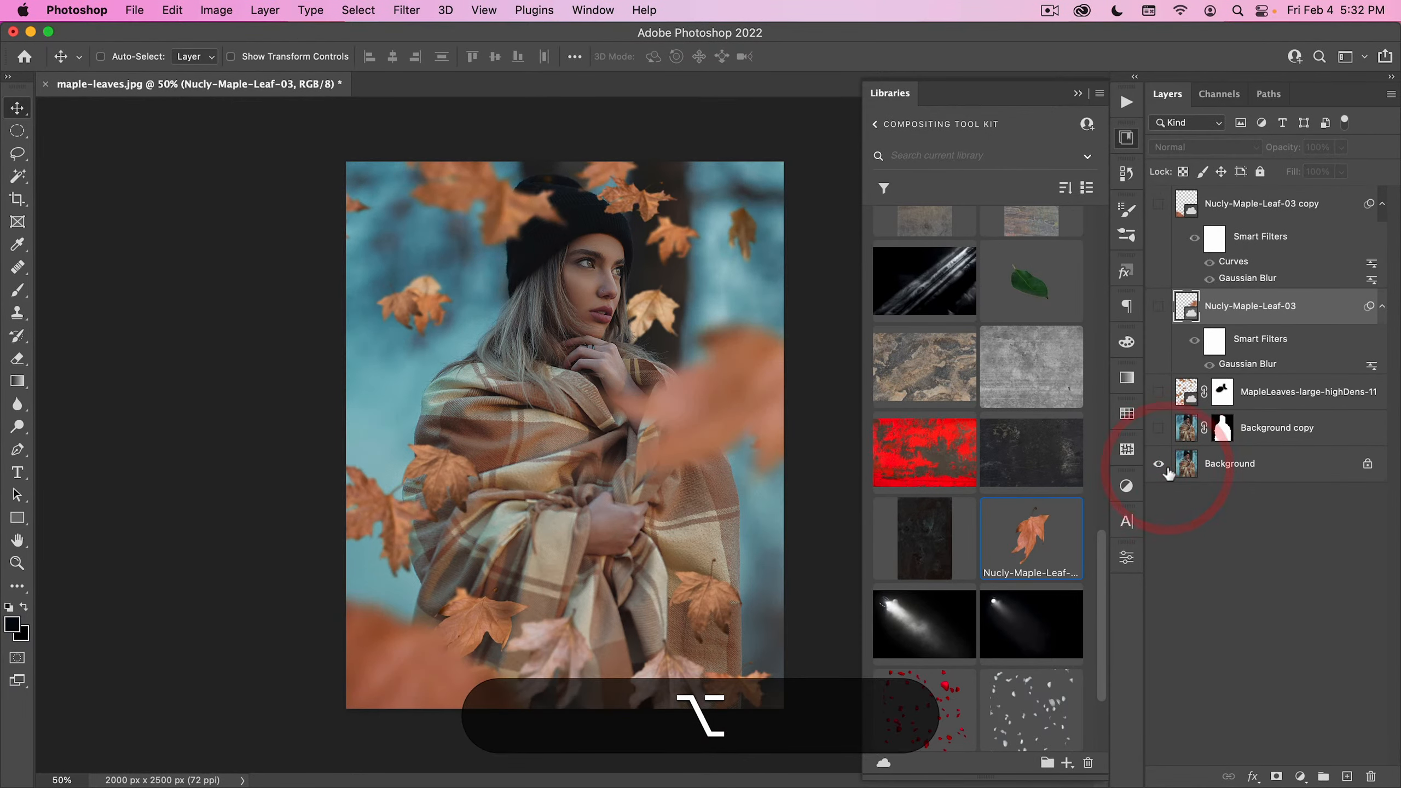
pyautogui.keyDown('alt'); pyautogui.click(1164, 467); pyautogui.keyUp('alt')
pyautogui.keyDown('alt'); pyautogui.click(1164, 466); pyautogui.keyUp('alt')
pyautogui.scroll(10, 939, 540)
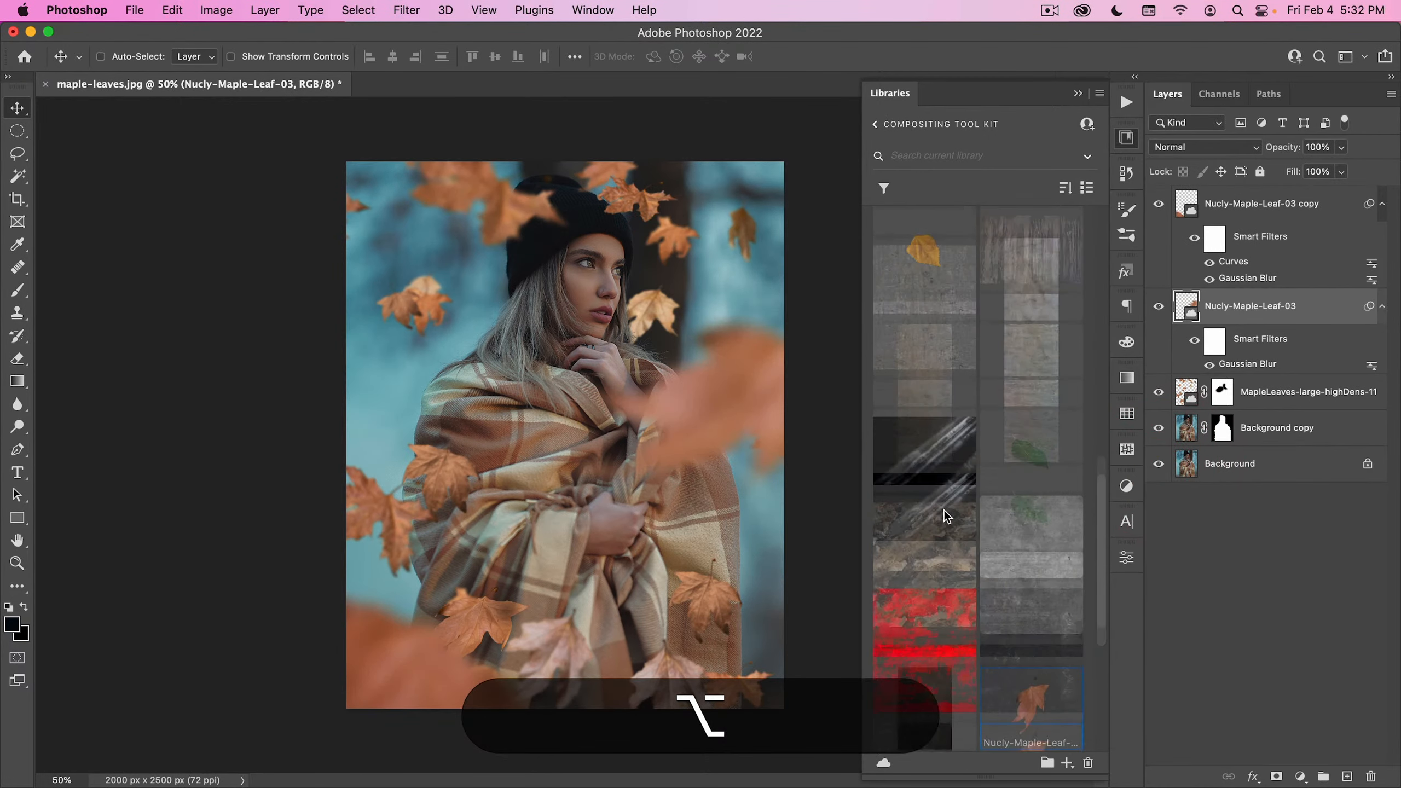
pyautogui.scroll(3, 937, 459)
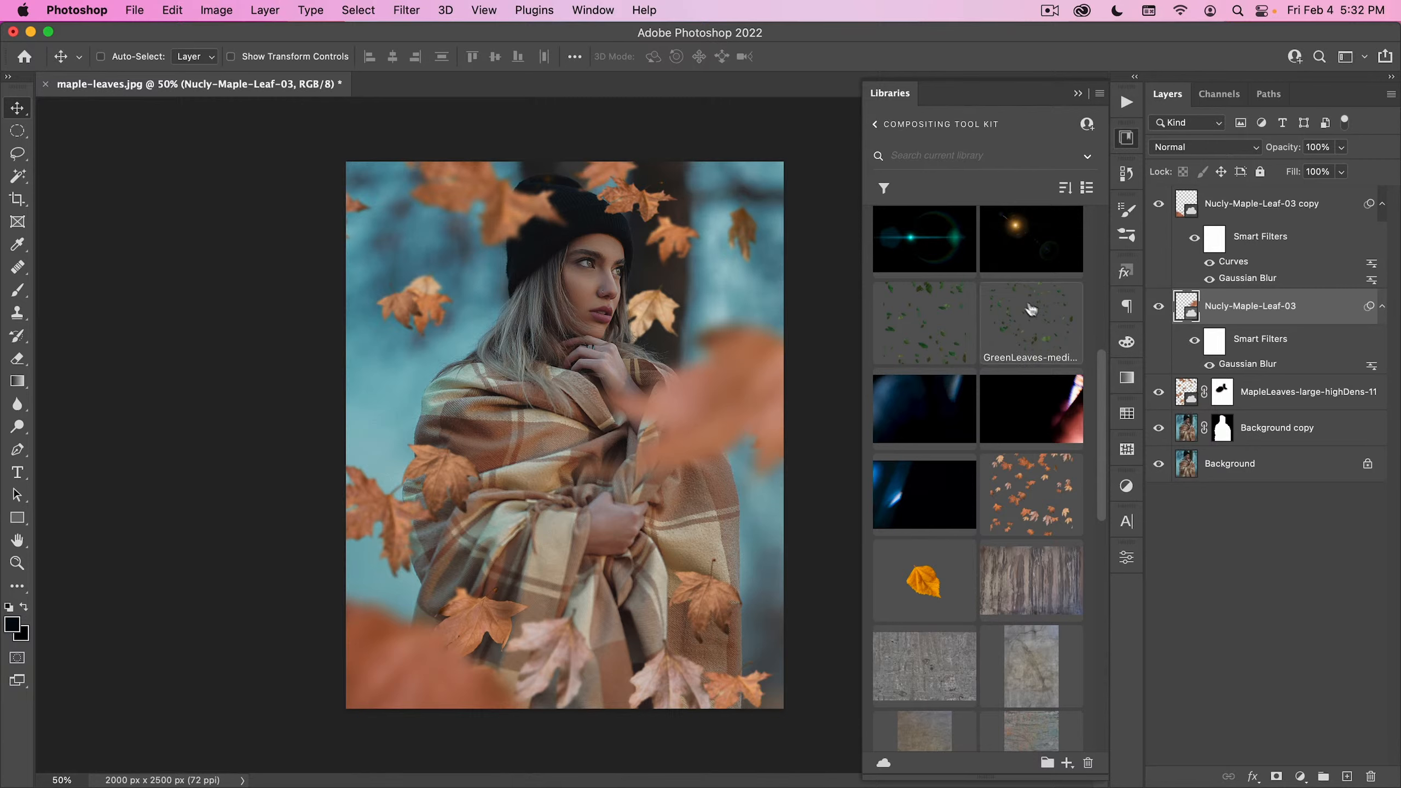
pyautogui.scroll(-5, 1031, 309)
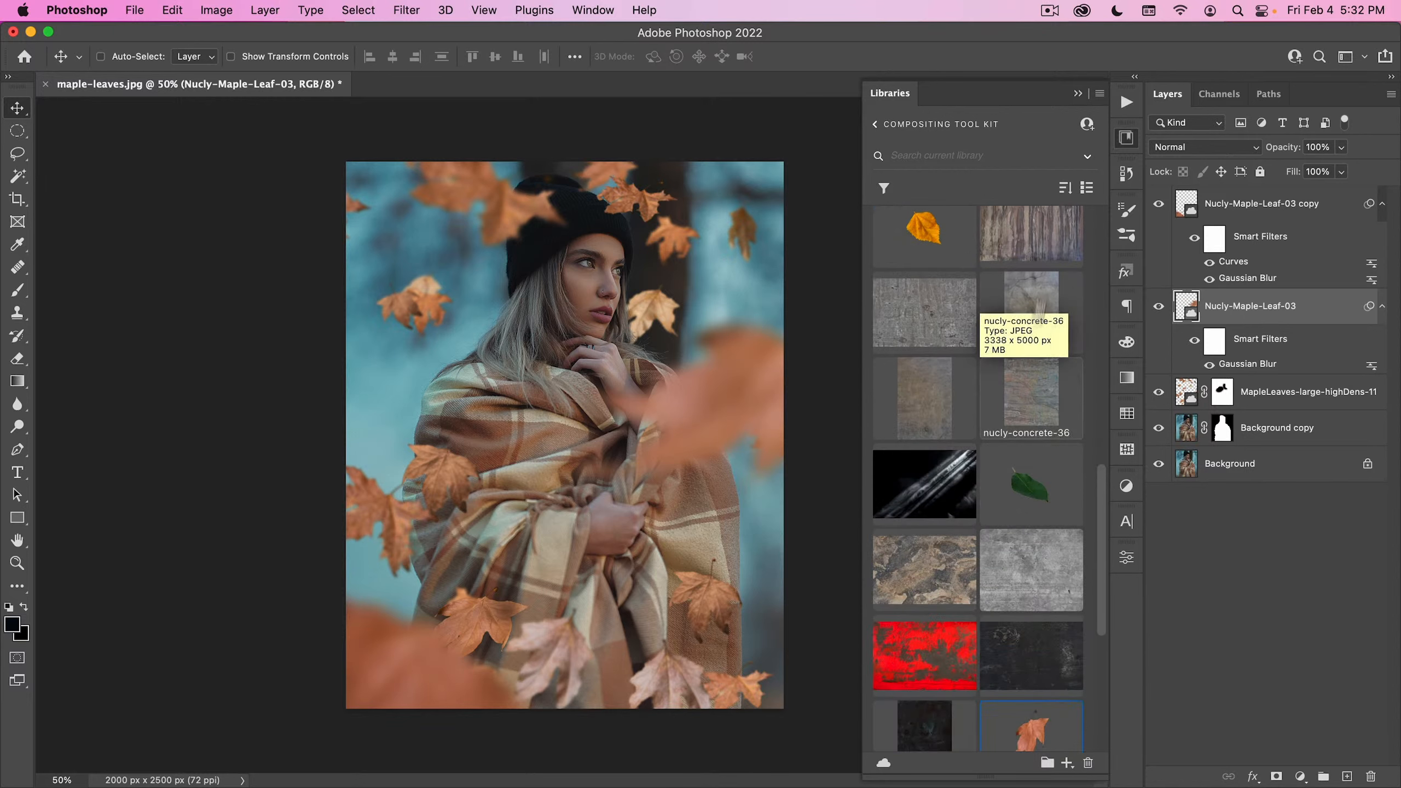
# - Close maple-leaves.jpg and open Nebulosity.jpg from the 00_Image Assets folder
pyautogui.click(48, 84)
pyautogui.click(682, 343)
pyautogui.click(136, 11)
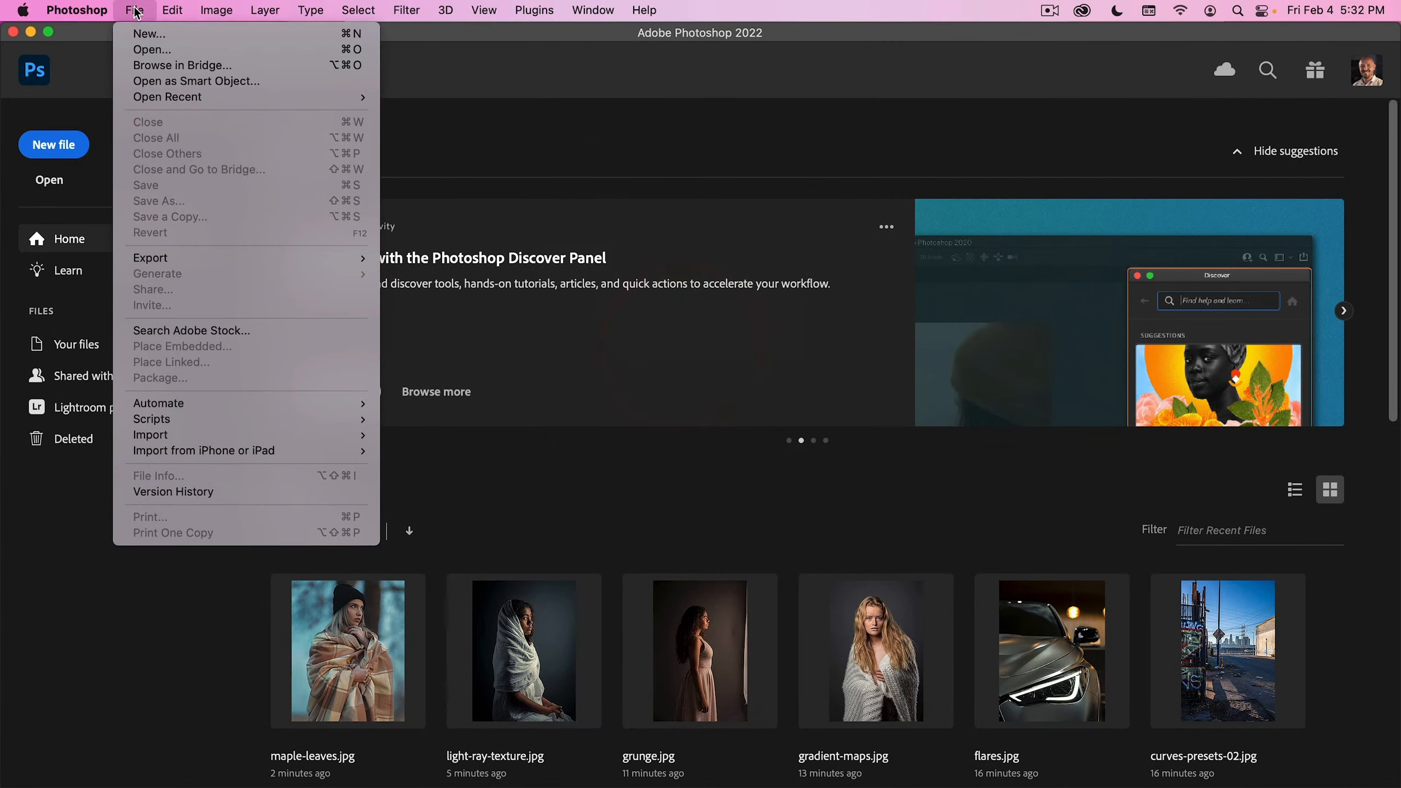
pyautogui.click(147, 49)
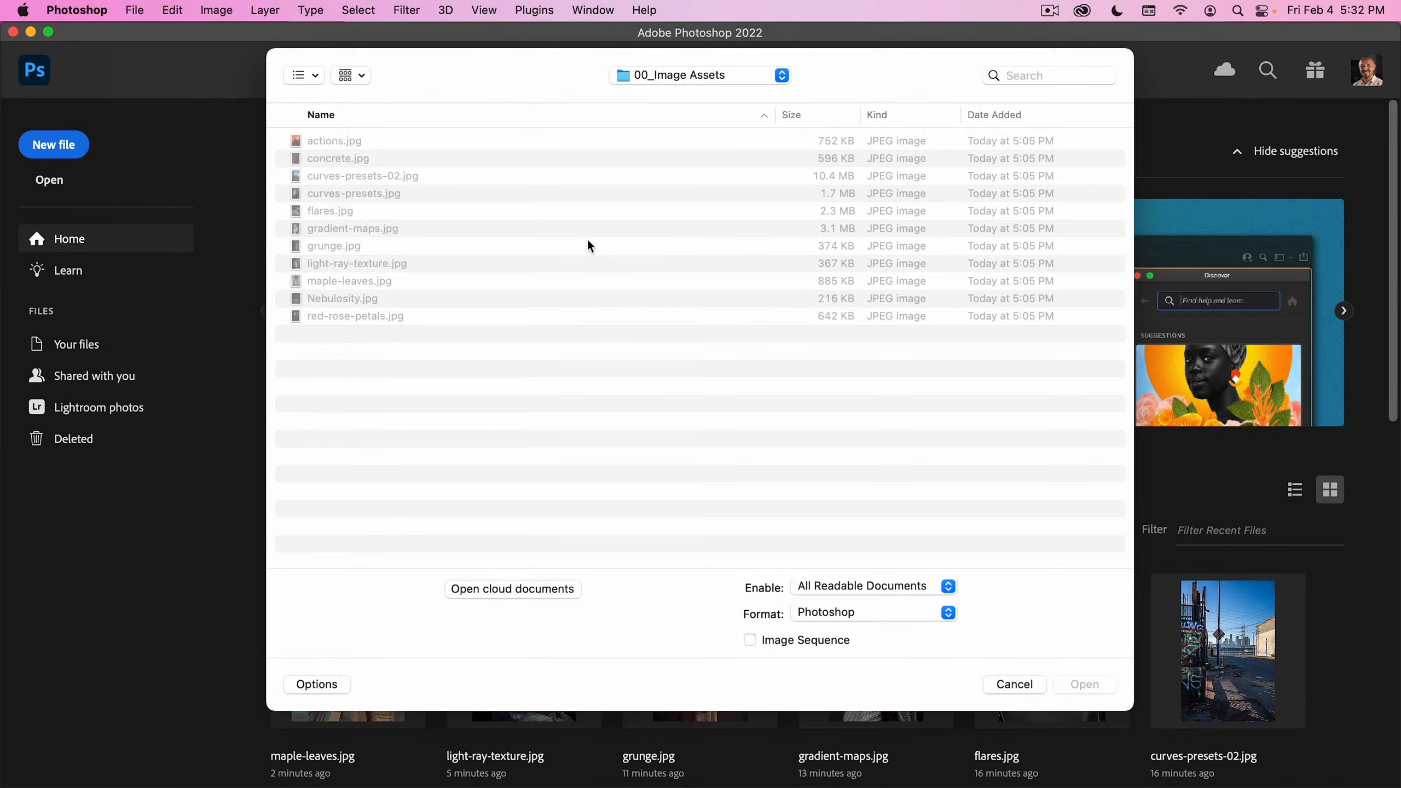
pyautogui.click(353, 298)
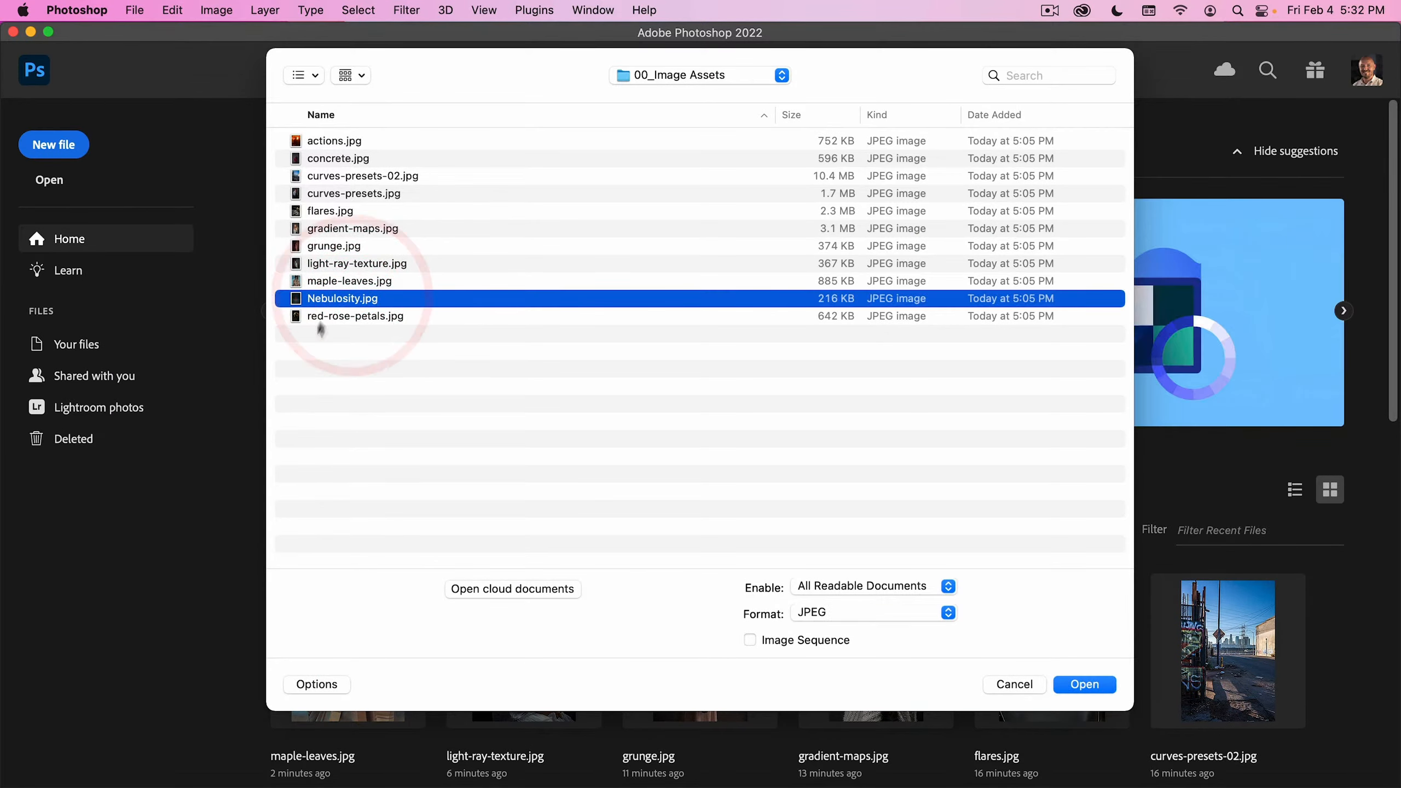
pyautogui.doubleClick(330, 298)
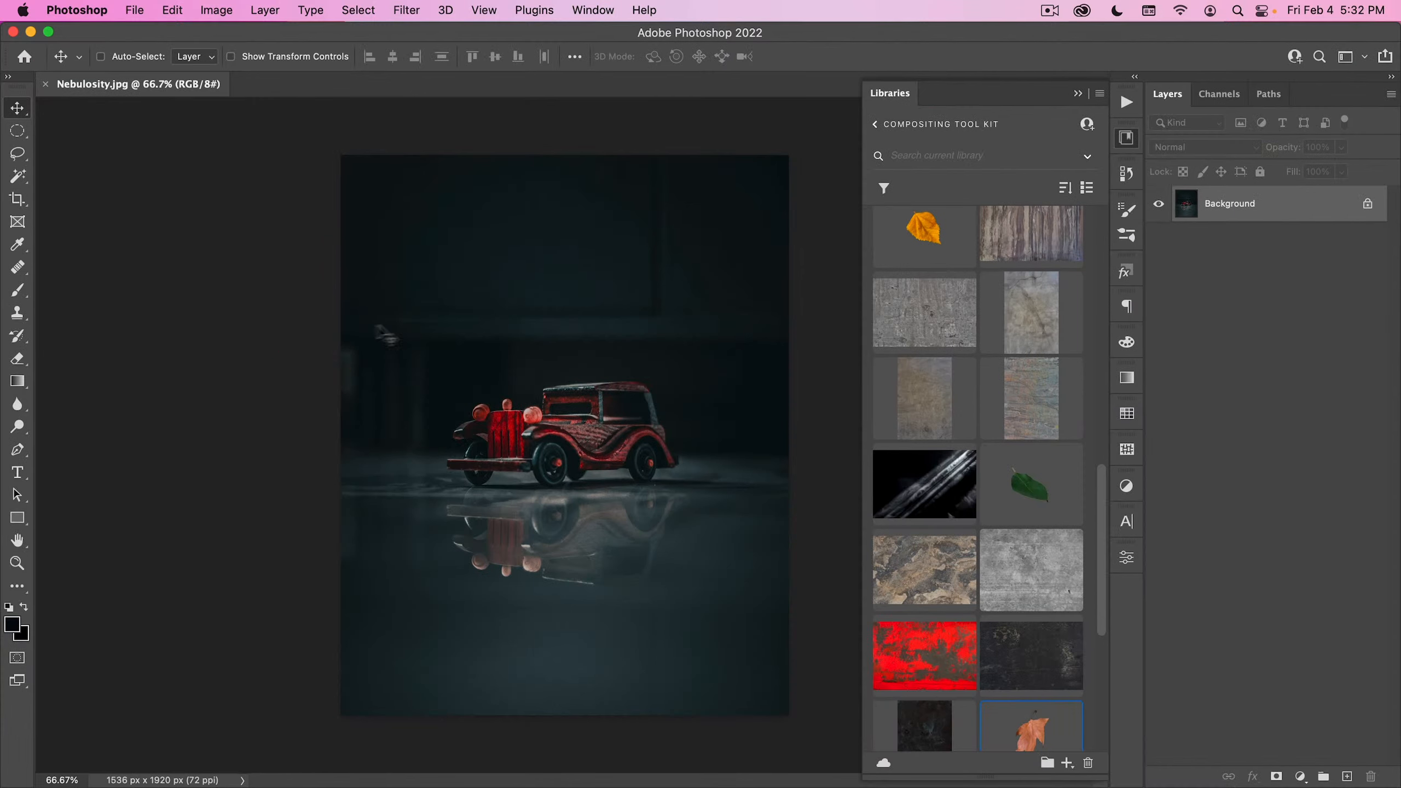
# - Collapse the library, select the toy car with Select Subject, and inspect the selection as a Quick Mask
pyautogui.moveTo(920, 492); pyautogui.dragTo(1193, 351)
pyautogui.click(1129, 142)
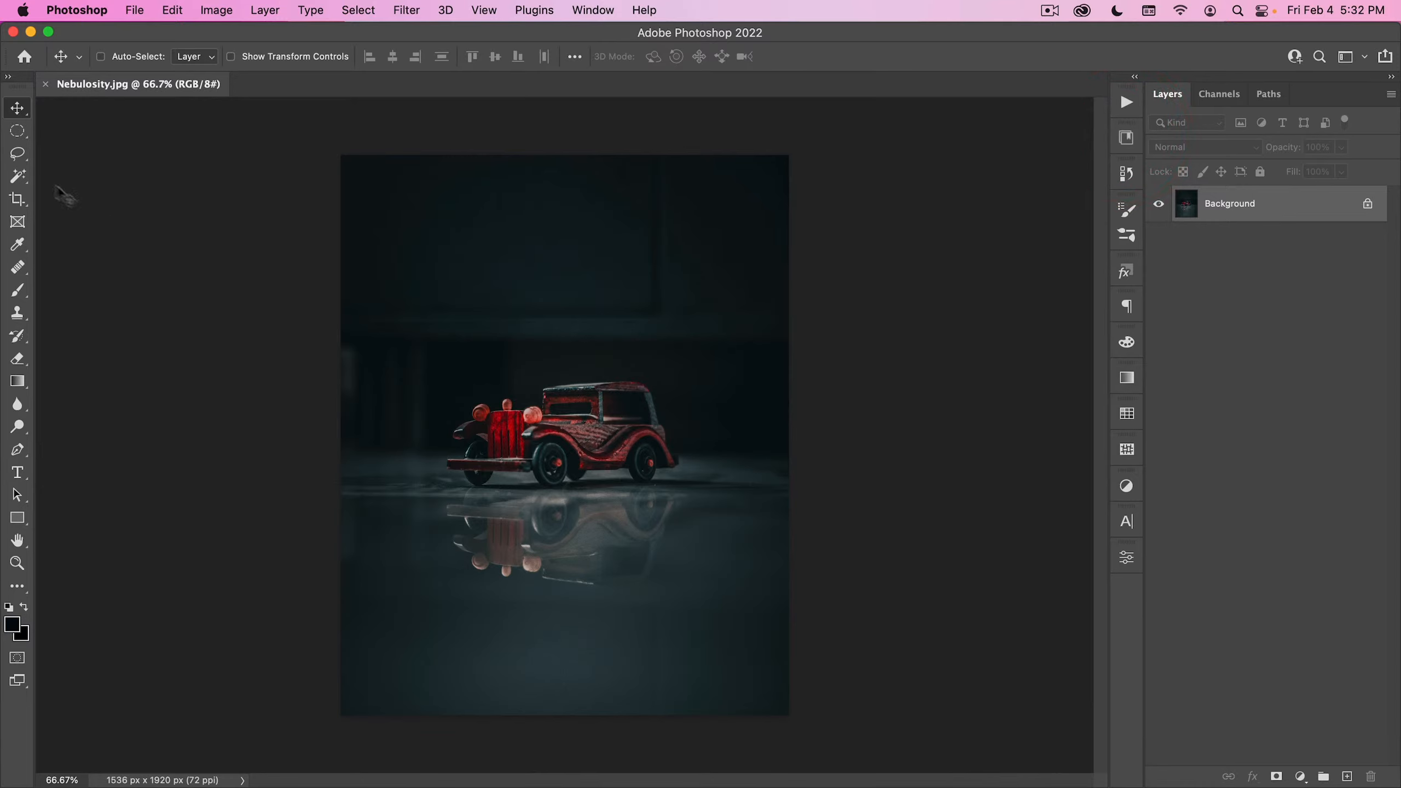
pyautogui.click(17, 178)
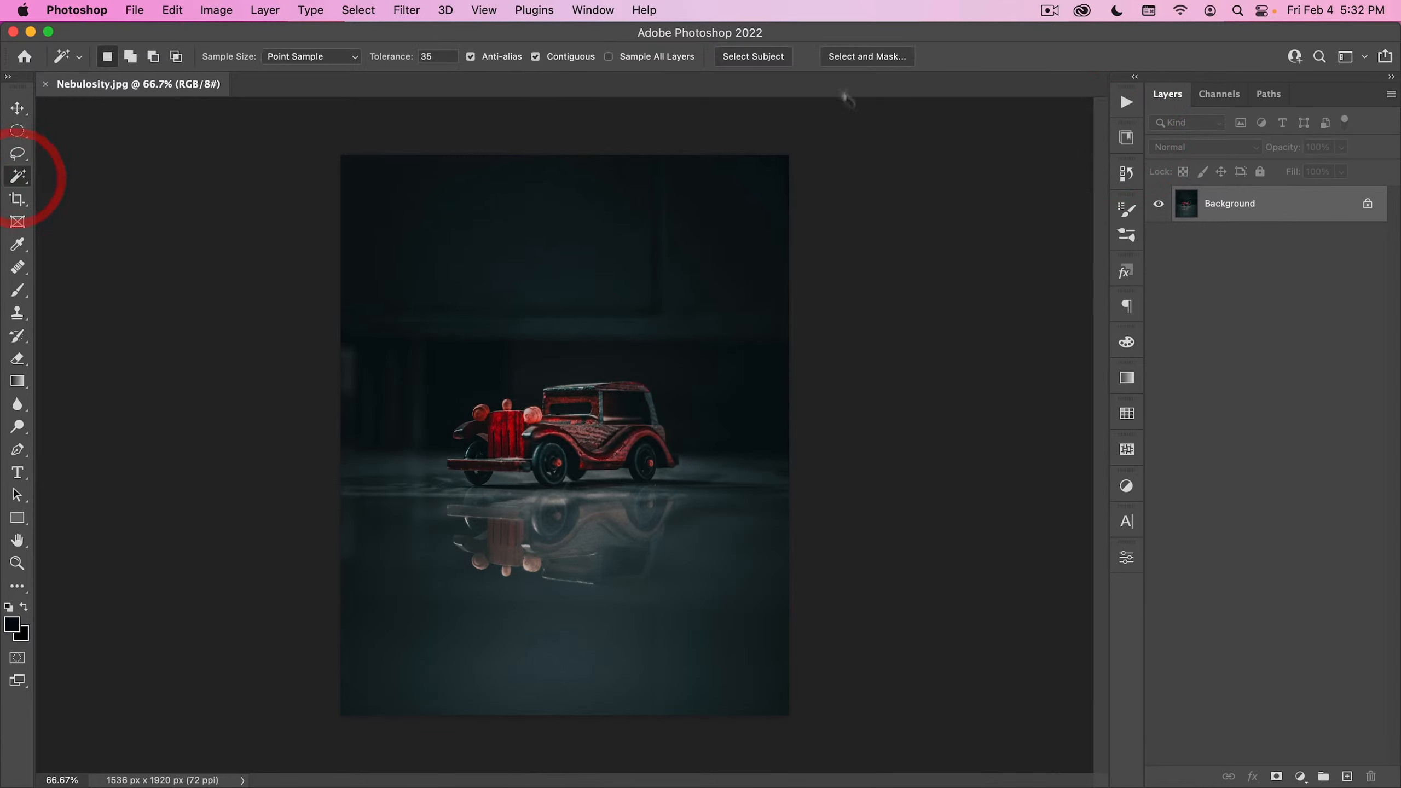
pyautogui.click(762, 57)
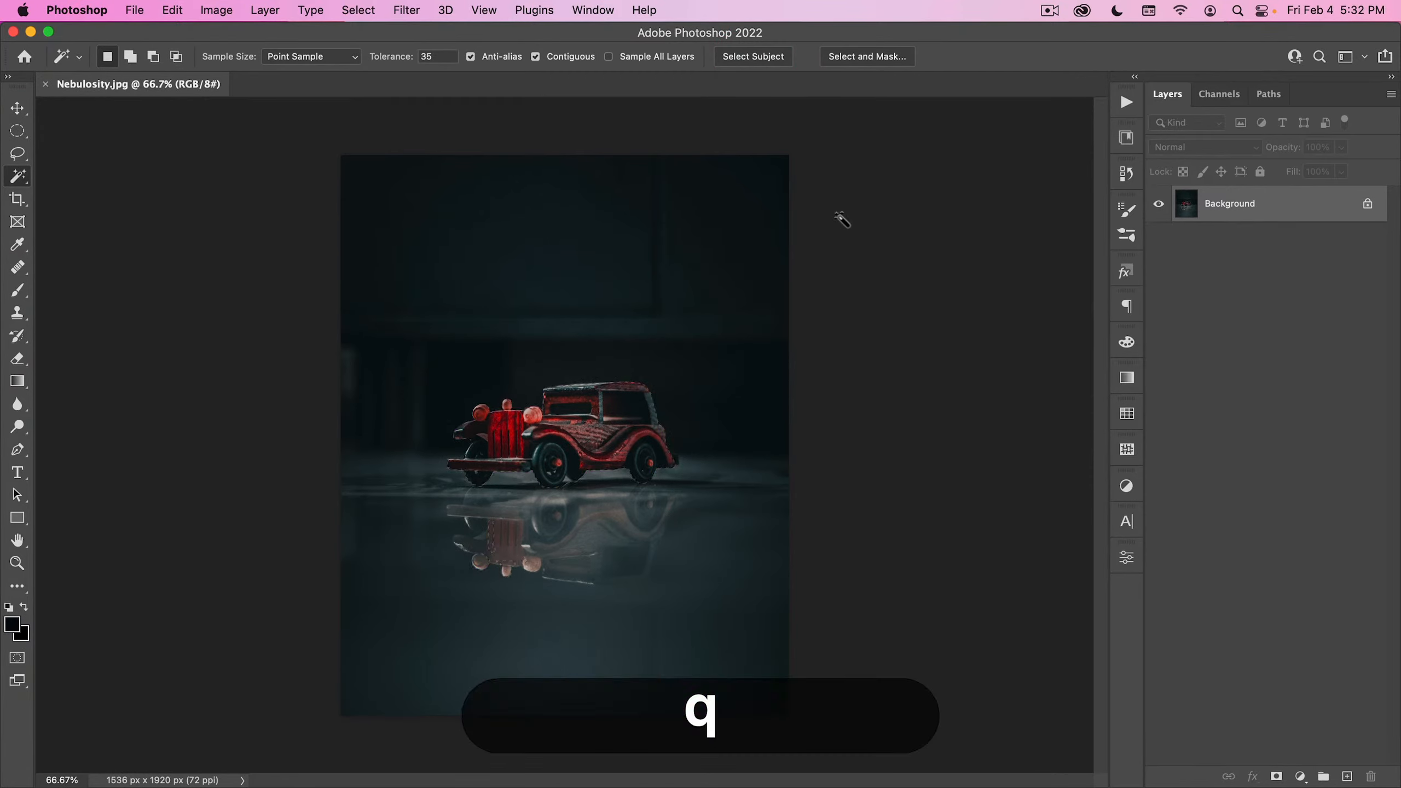
pyautogui.press('q')
pyautogui.moveTo(533, 532); pyautogui.dragTo(587, 496)
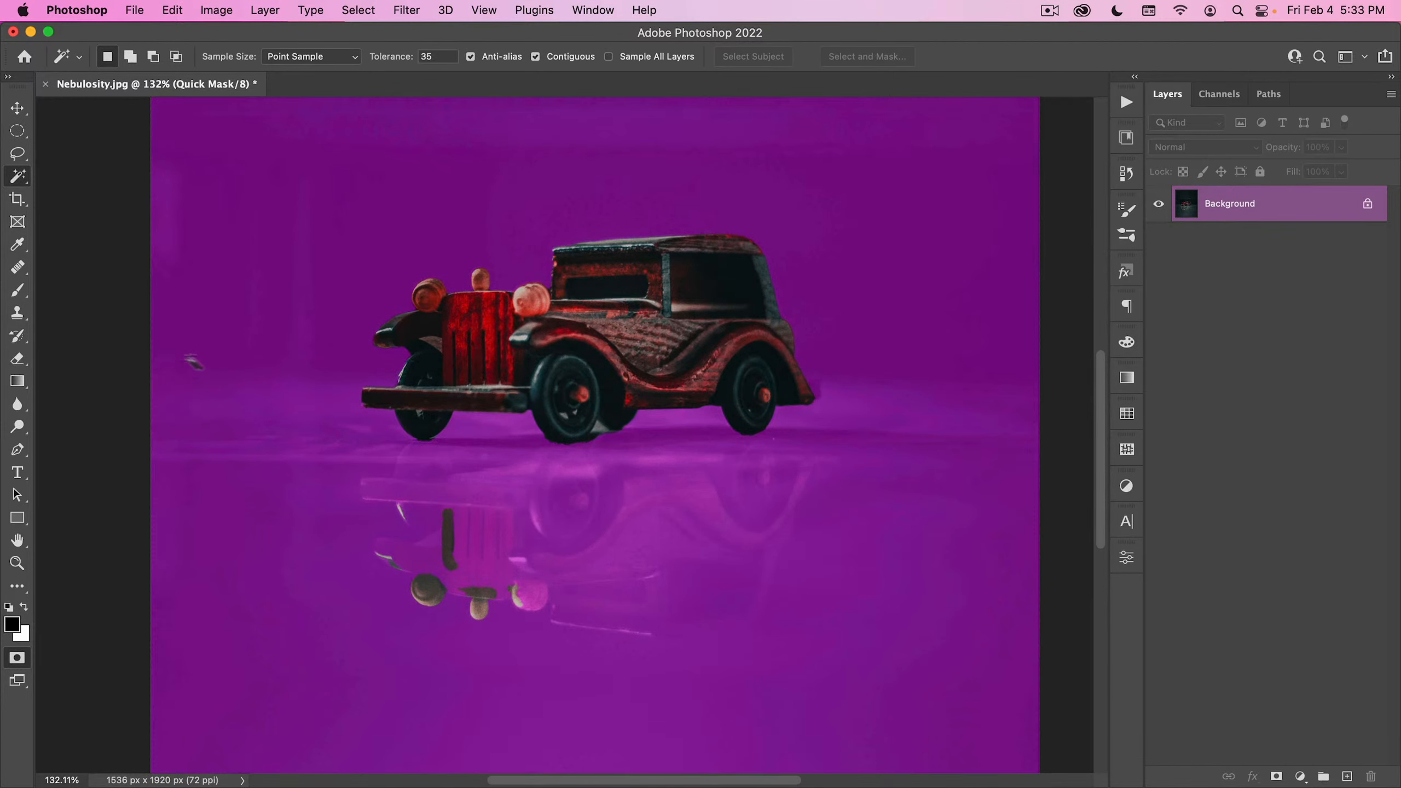
# - Use the Gradient tool below the wheels to drop the car's reflection from the Quick Mask, and return to the selection
pyautogui.click(21, 382)
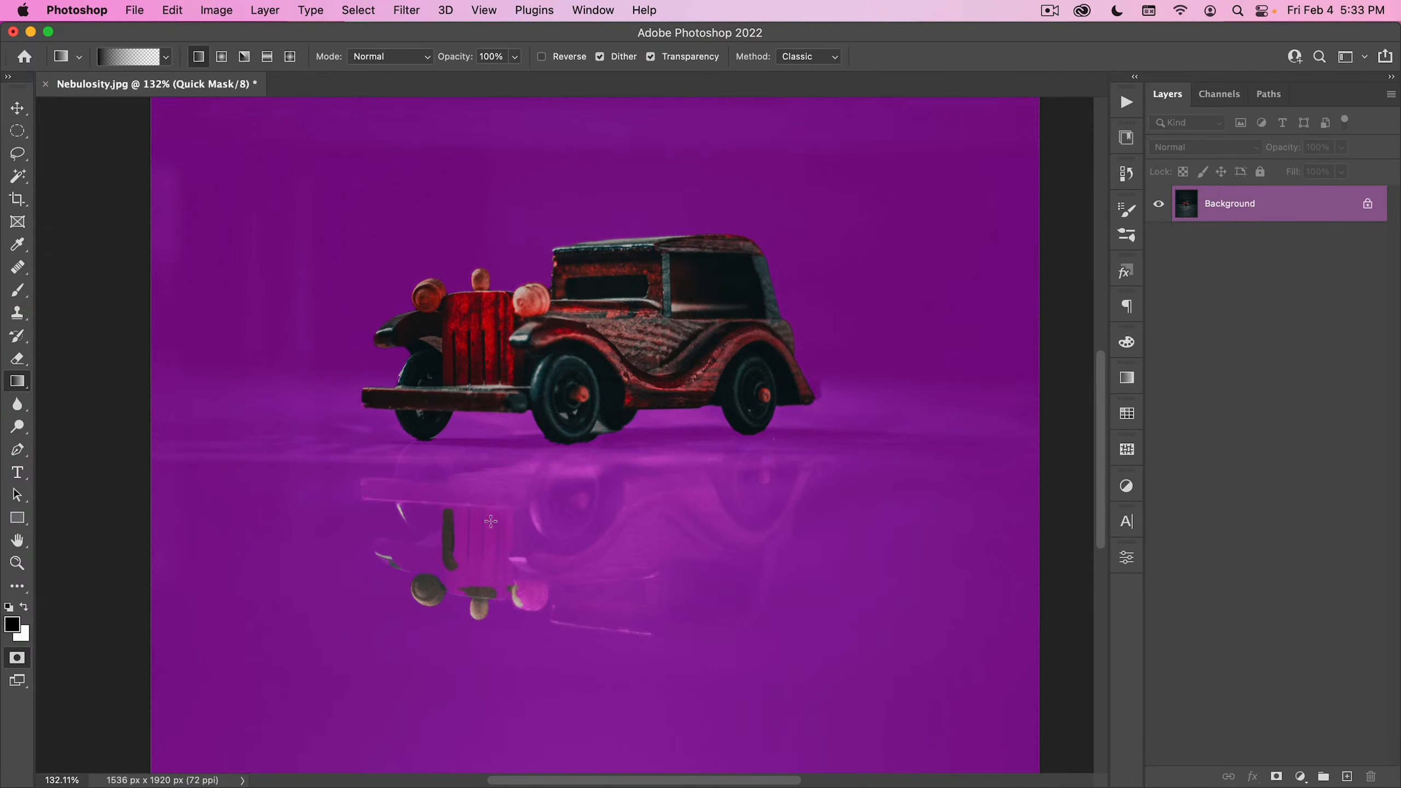
pyautogui.moveTo(492, 472); pyautogui.dragTo(495, 502)
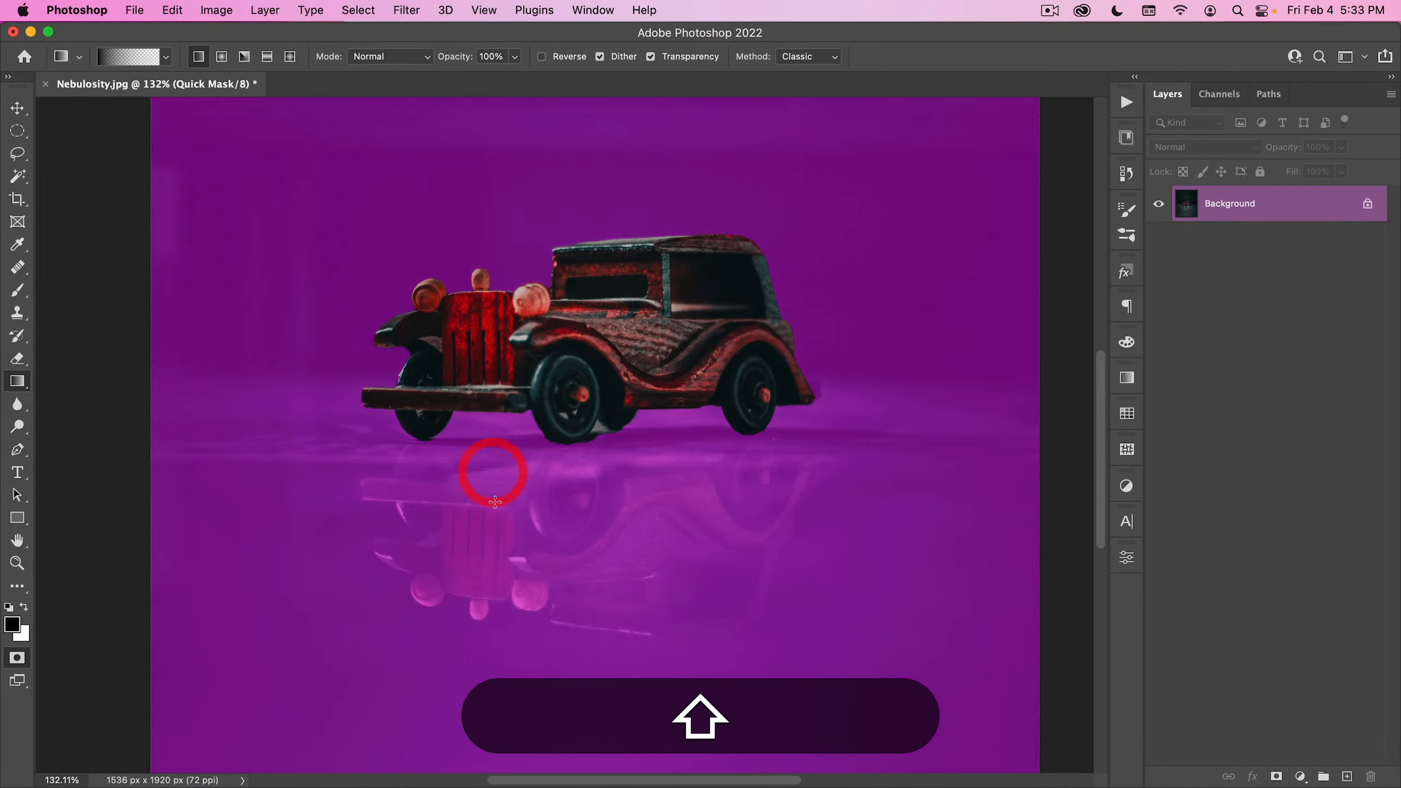
pyautogui.moveTo(577, 453); pyautogui.dragTo(577, 452)
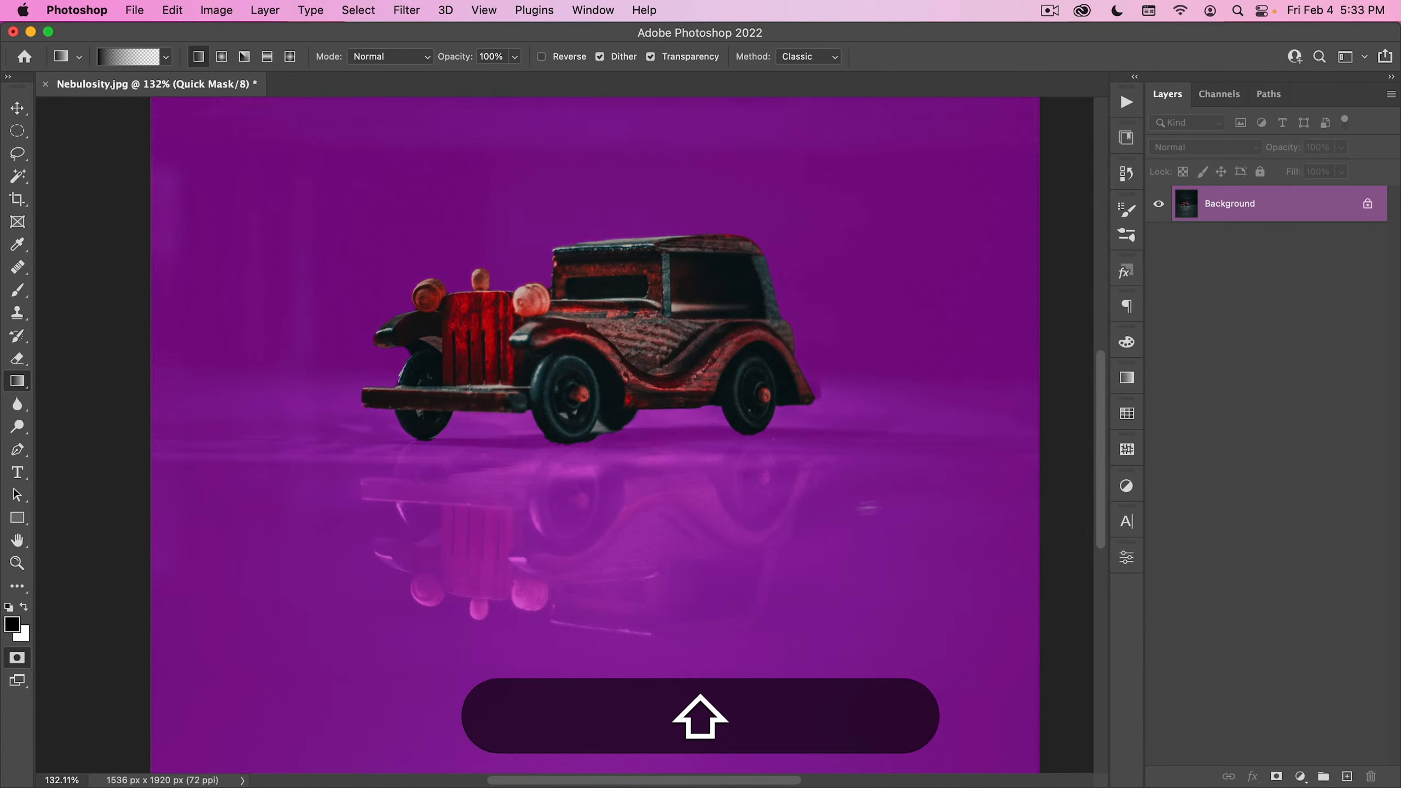
pyautogui.press('q')
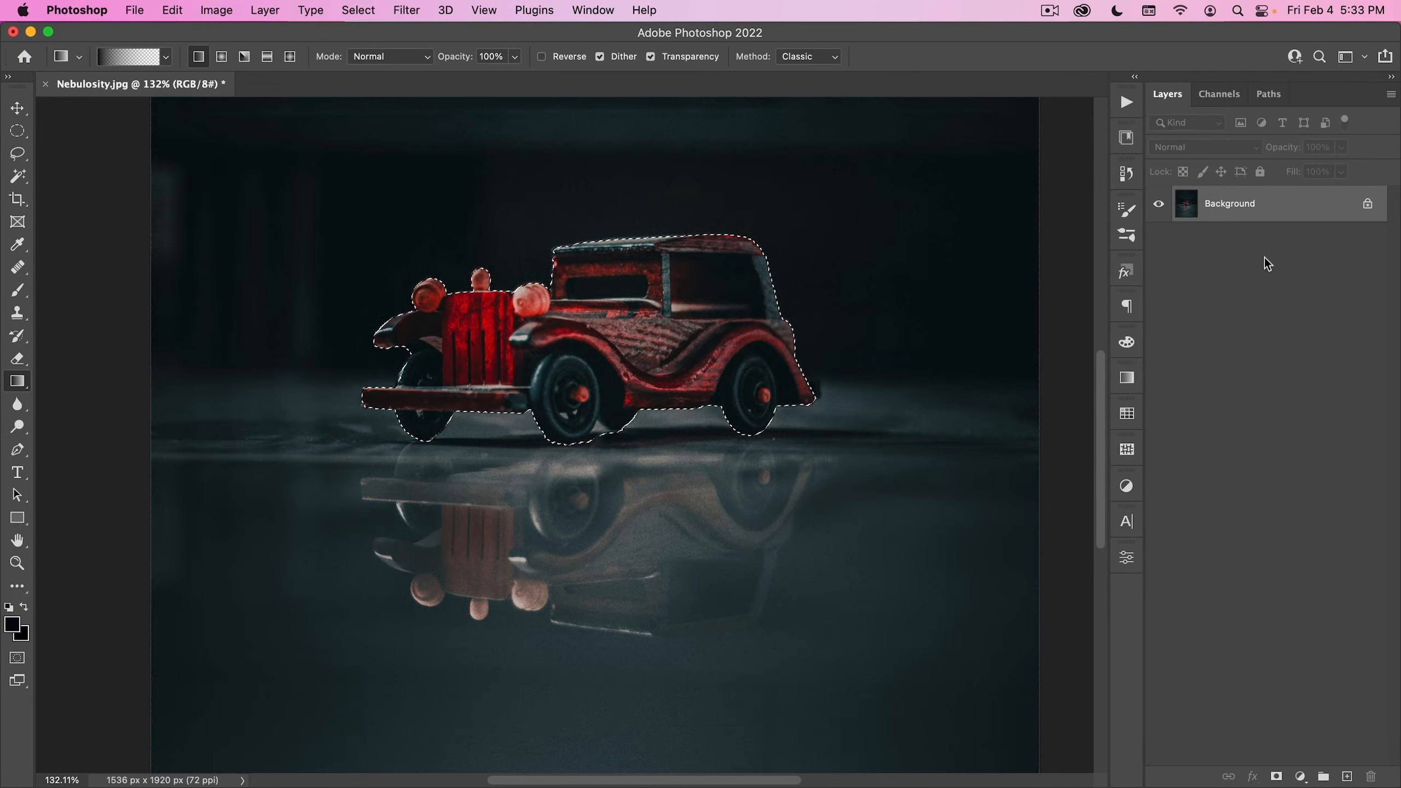
# - Duplicate the Background layer and add a layer mask to the copy from the car selection
pyautogui.moveTo(1285, 218); pyautogui.dragTo(1347, 774)
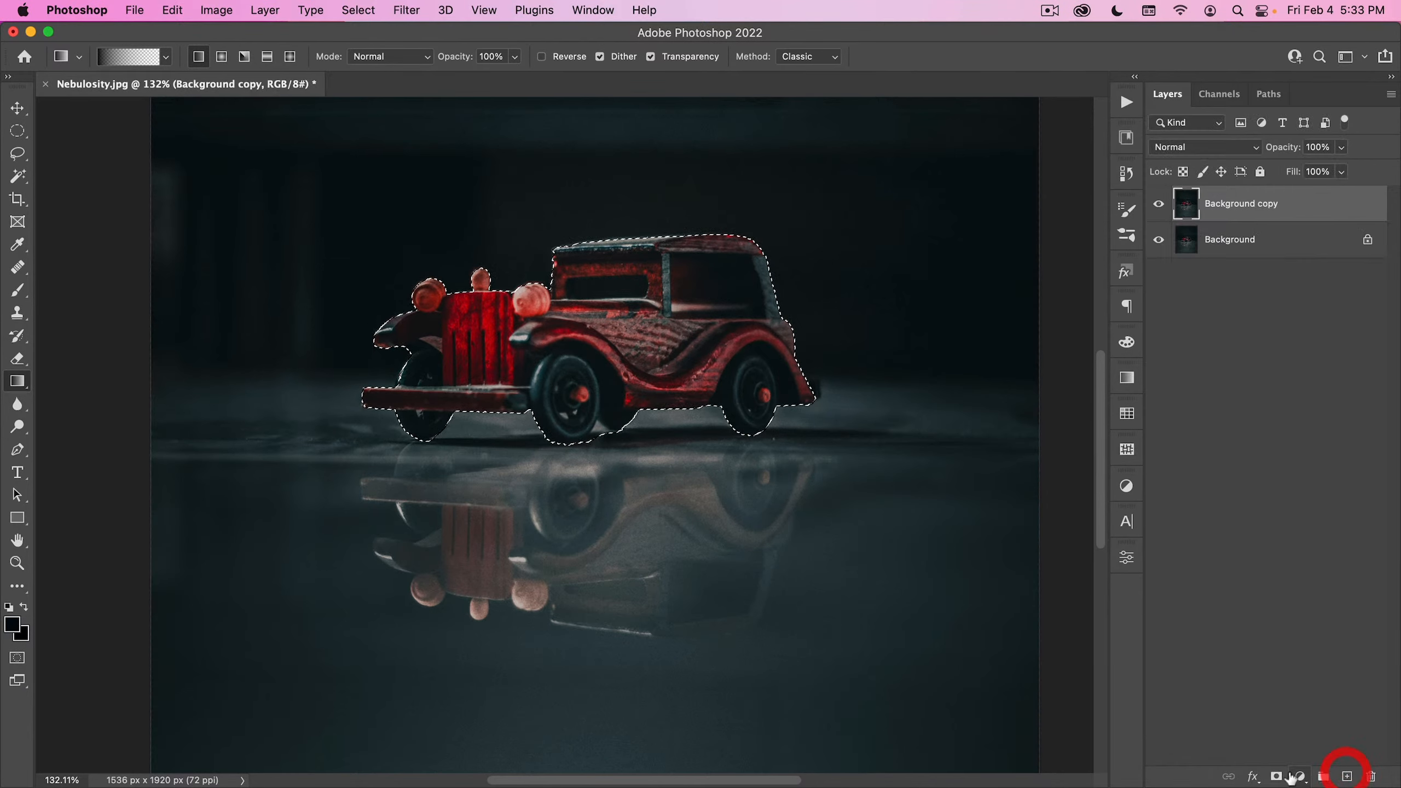
pyautogui.click(1276, 777)
pyautogui.moveTo(634, 413); pyautogui.dragTo(532, 418)
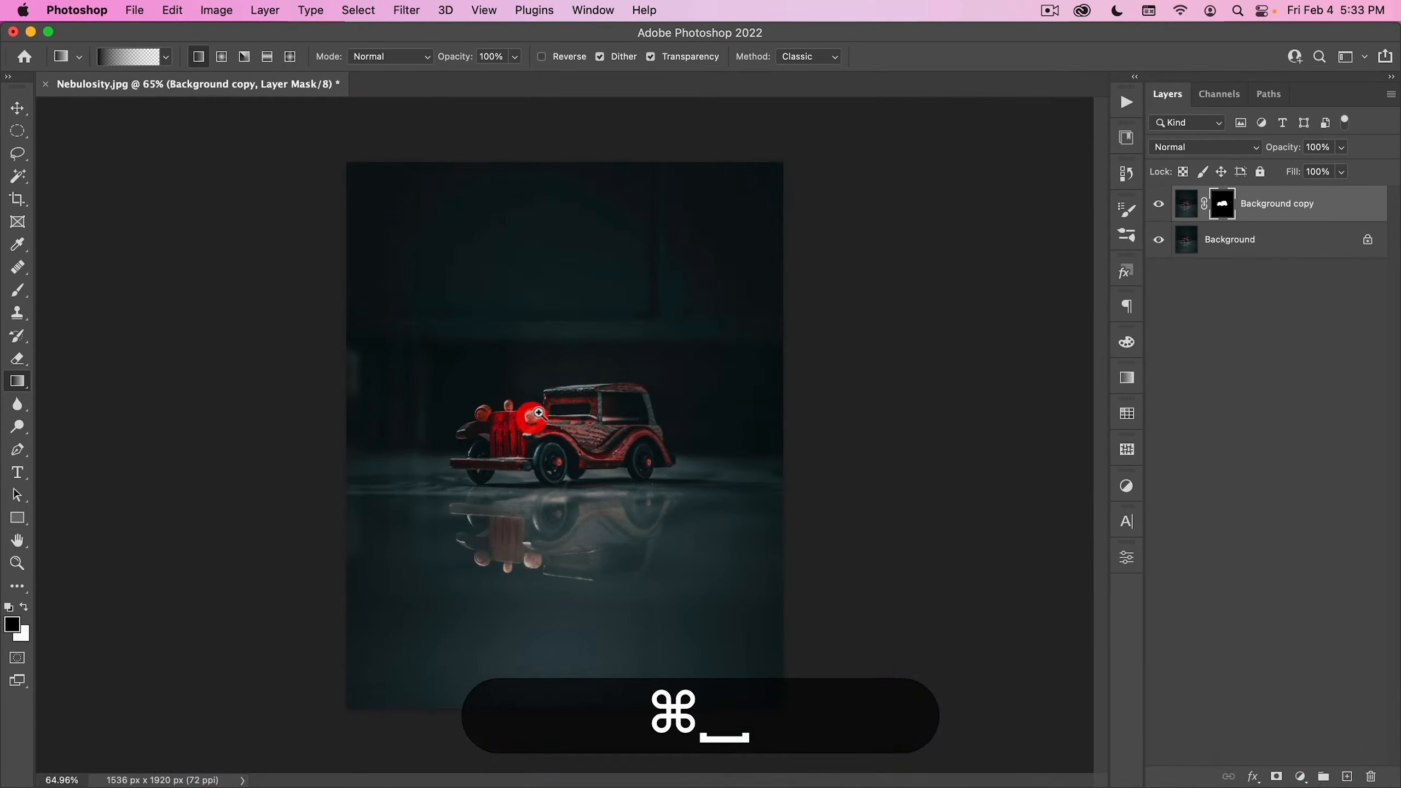
# - Place the Nucly-God-Ray-47 asset from the library and scale it to span the upper part of the image over the car
pyautogui.press('v')
pyautogui.click(1128, 138)
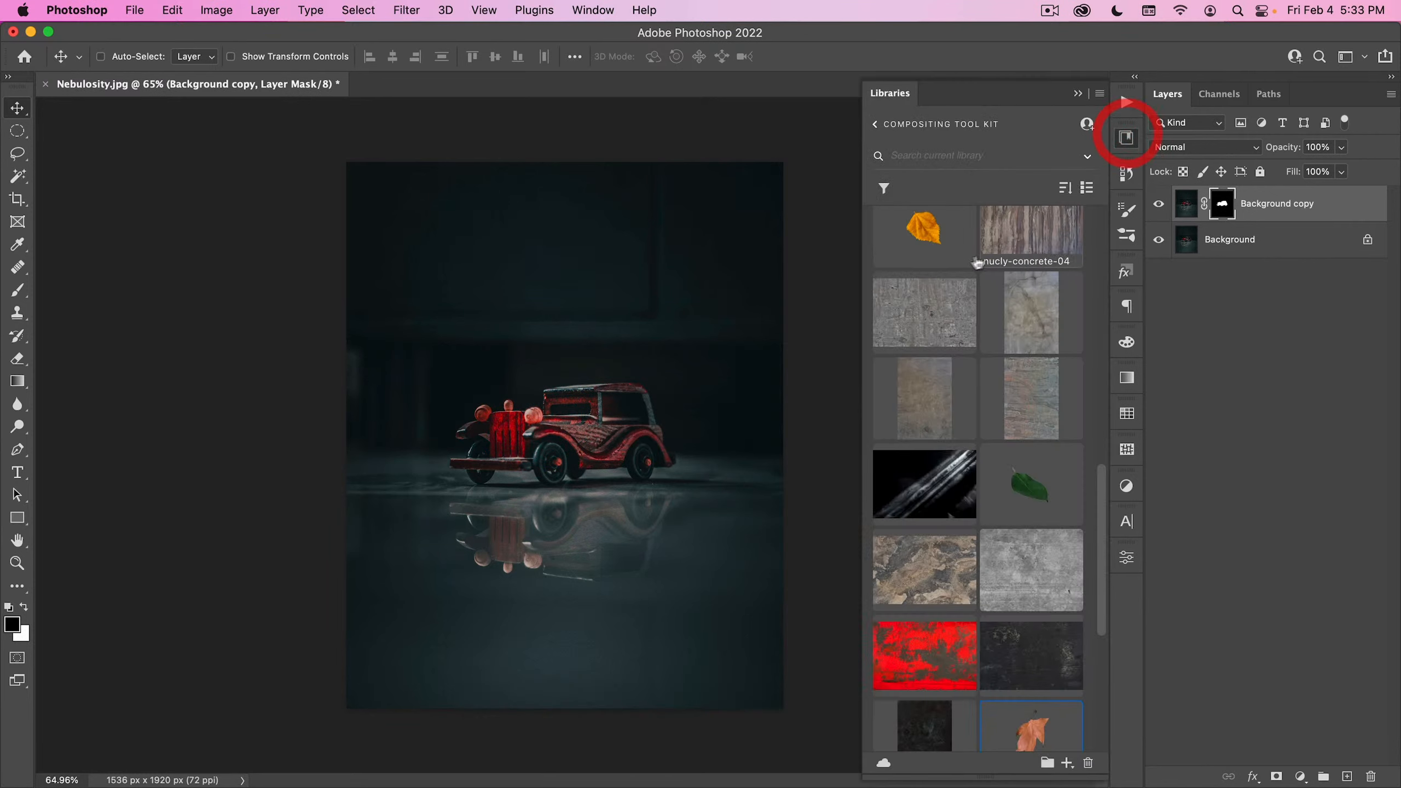
pyautogui.moveTo(925, 489); pyautogui.dragTo(668, 386)
pyautogui.moveTo(484, 252); pyautogui.dragTo(381, 178)
pyautogui.moveTo(689, 442); pyautogui.dragTo(629, 414)
pyautogui.doubleClick(584, 393)
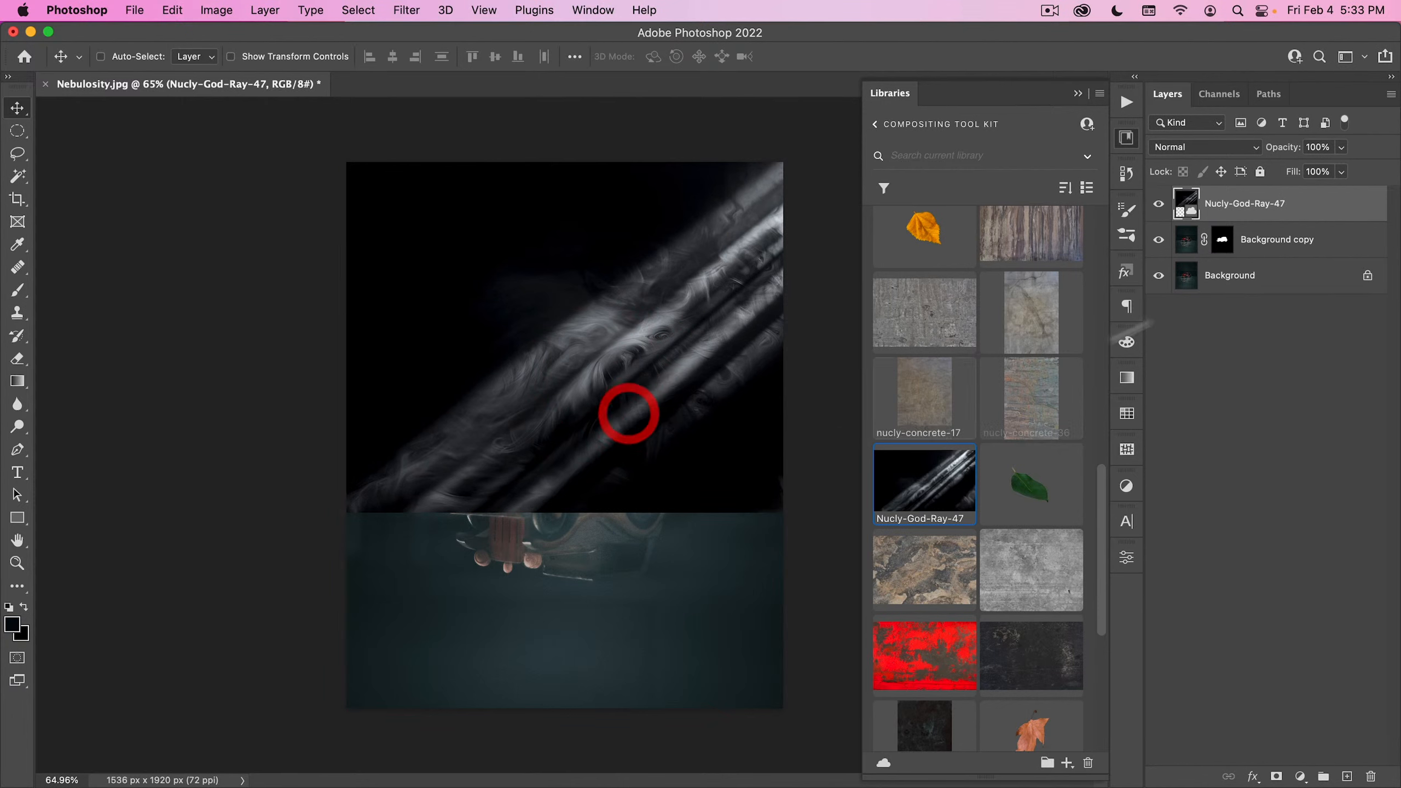
# - Set the light ray layer to Screen, move it beneath the masked Background copy, and shift the rays slightly to the right
pyautogui.click(1221, 147)
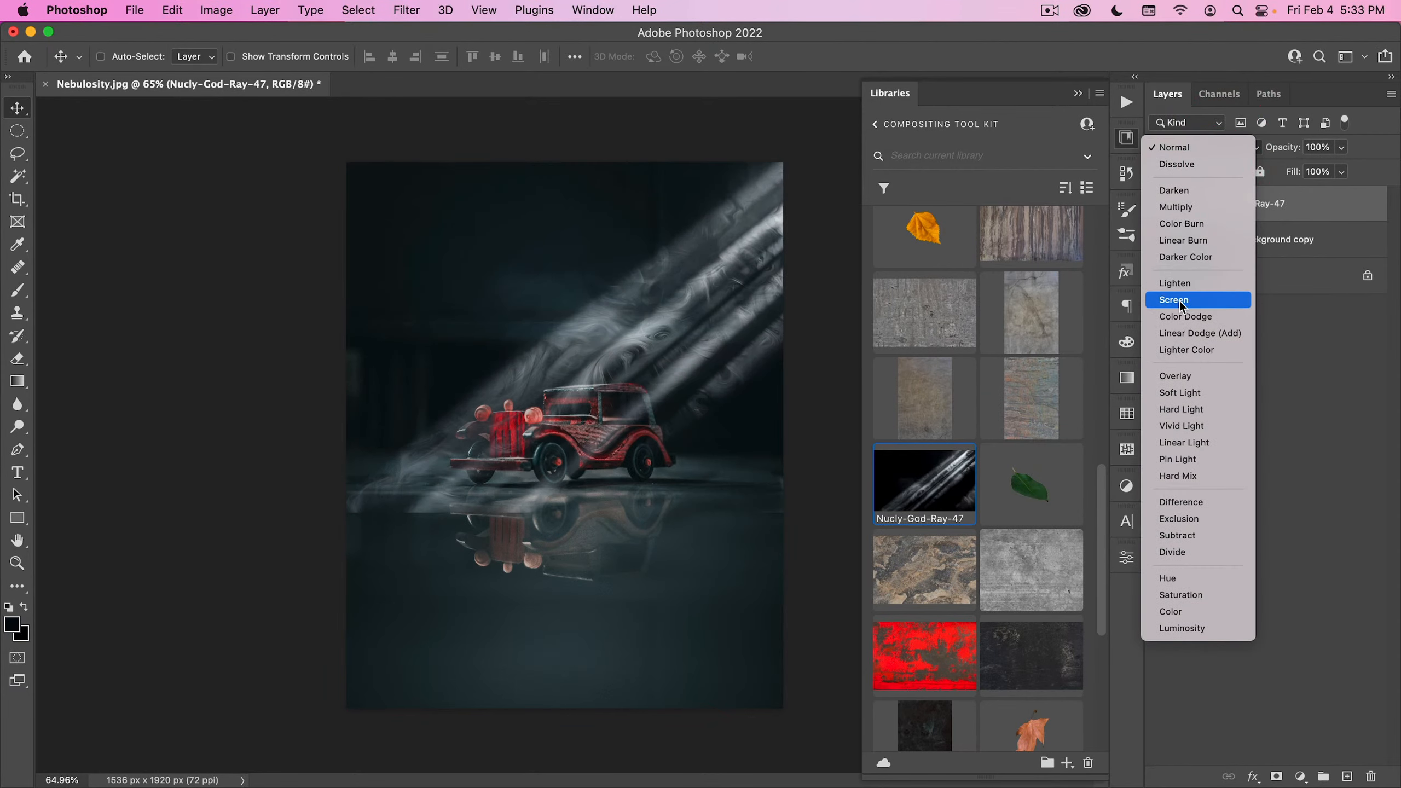
pyautogui.click(1181, 306)
pyautogui.moveTo(1244, 204); pyautogui.dragTo(1247, 252)
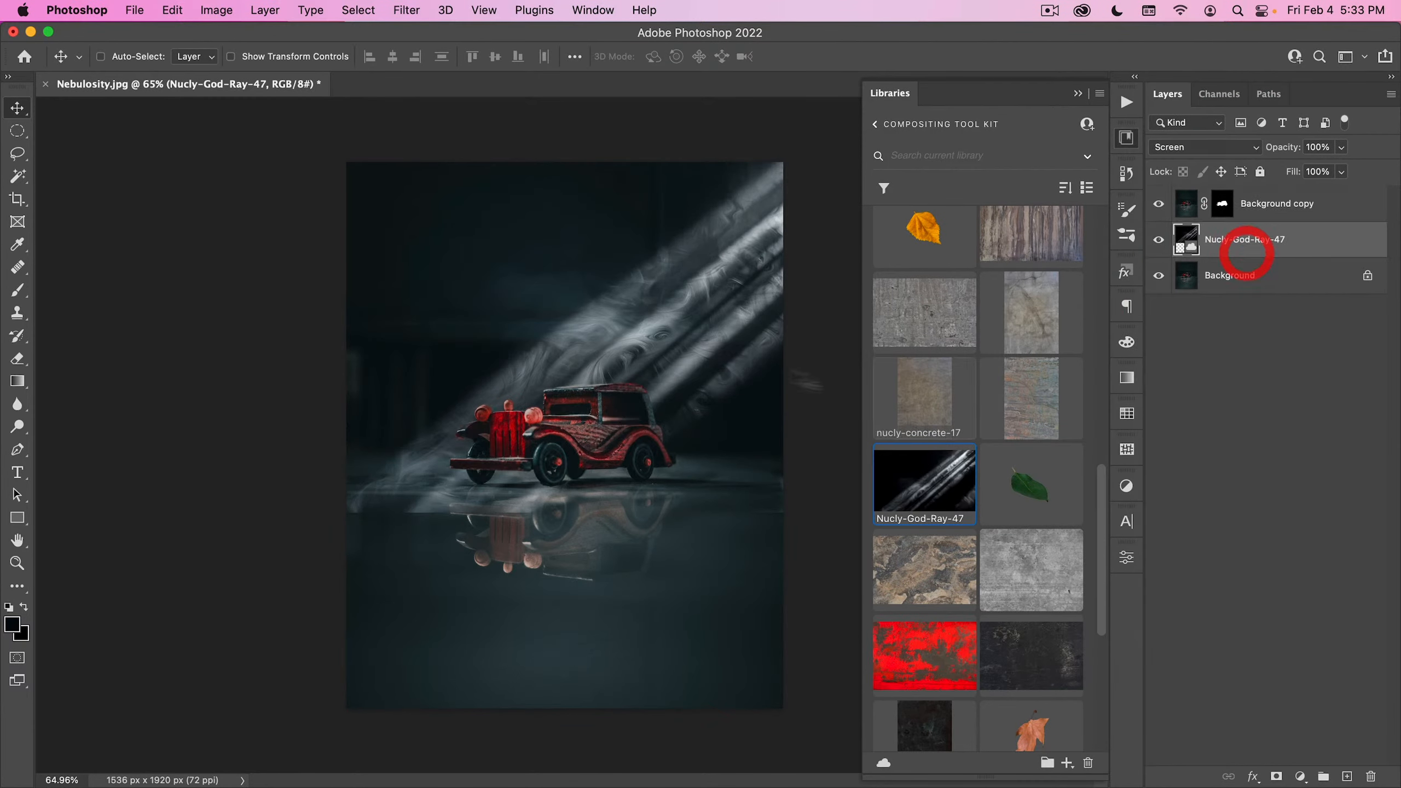
pyautogui.moveTo(651, 347); pyautogui.dragTo(669, 346)
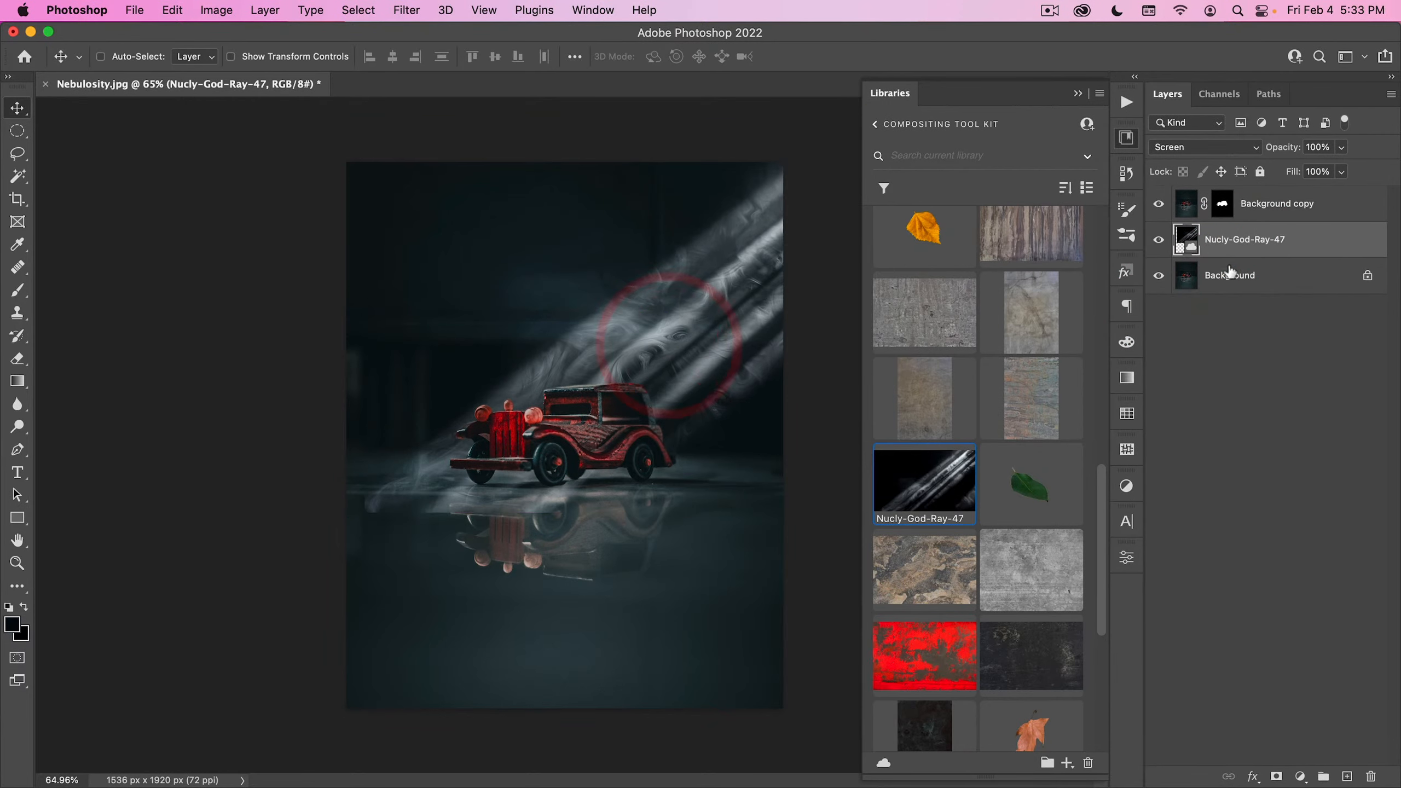
# - Add a mask to the Nucly-God-Ray-47 layer and fade the rays out at the floor beneath the car with a black gradient
pyautogui.click(1276, 778)
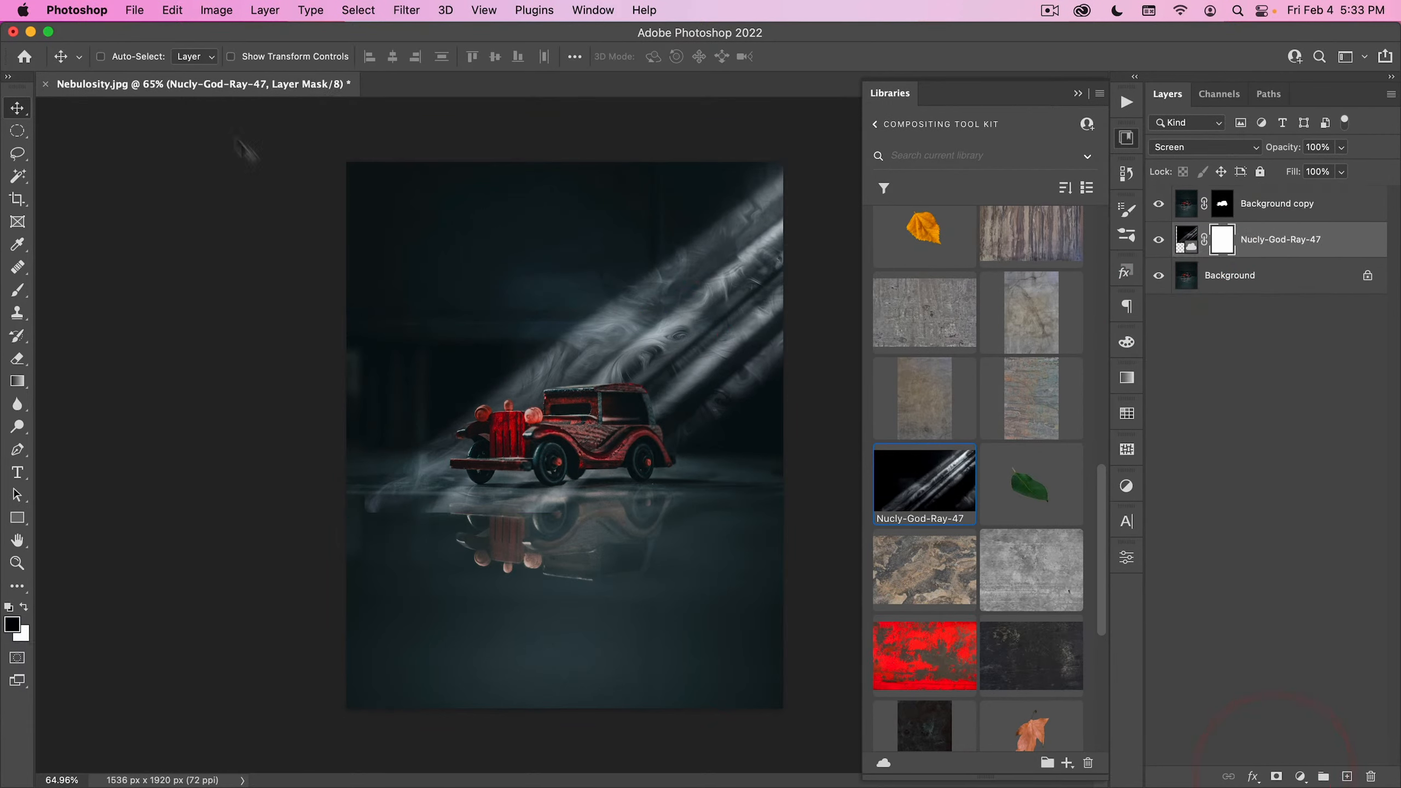
pyautogui.press('g')
pyautogui.press('shift')
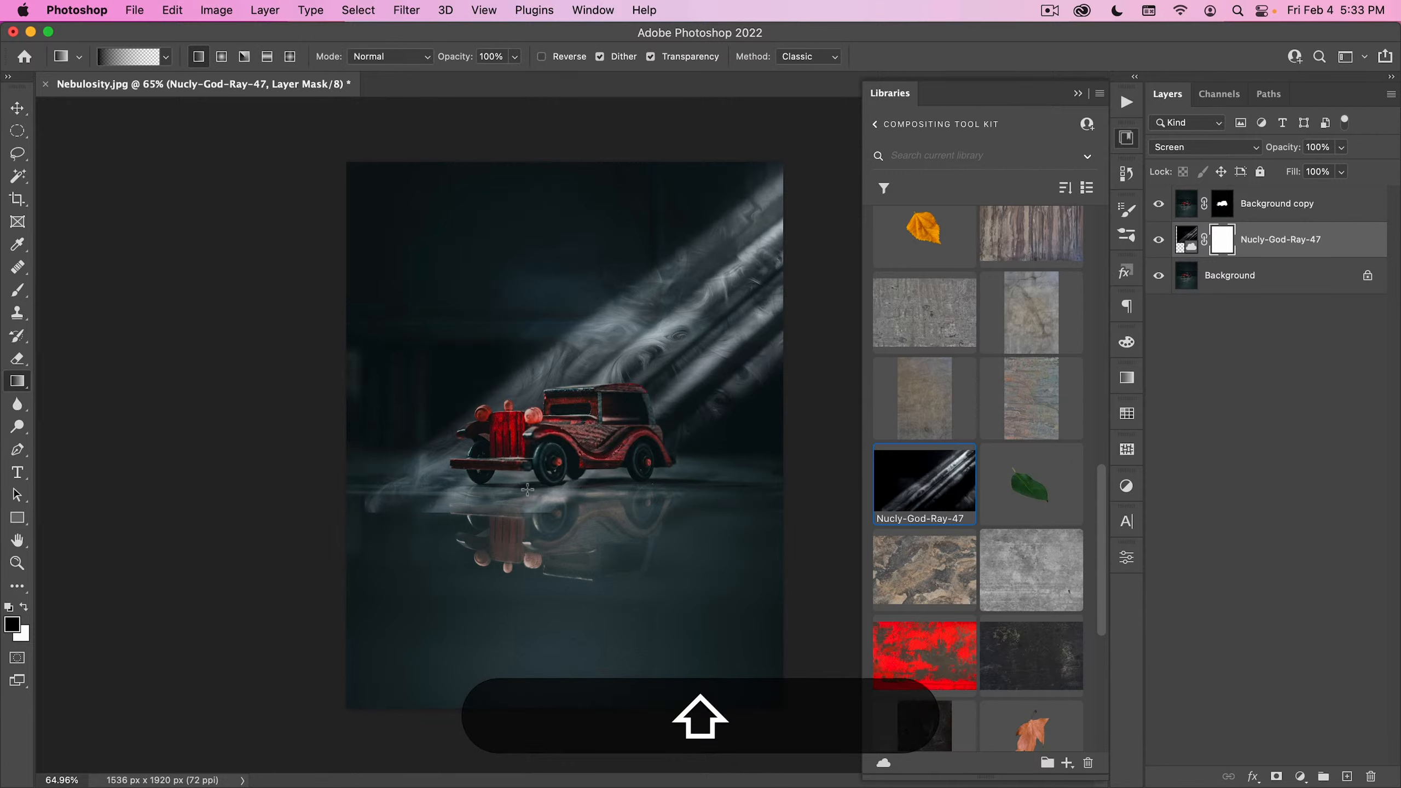
pyautogui.moveTo(528, 489); pyautogui.dragTo(500, 443)
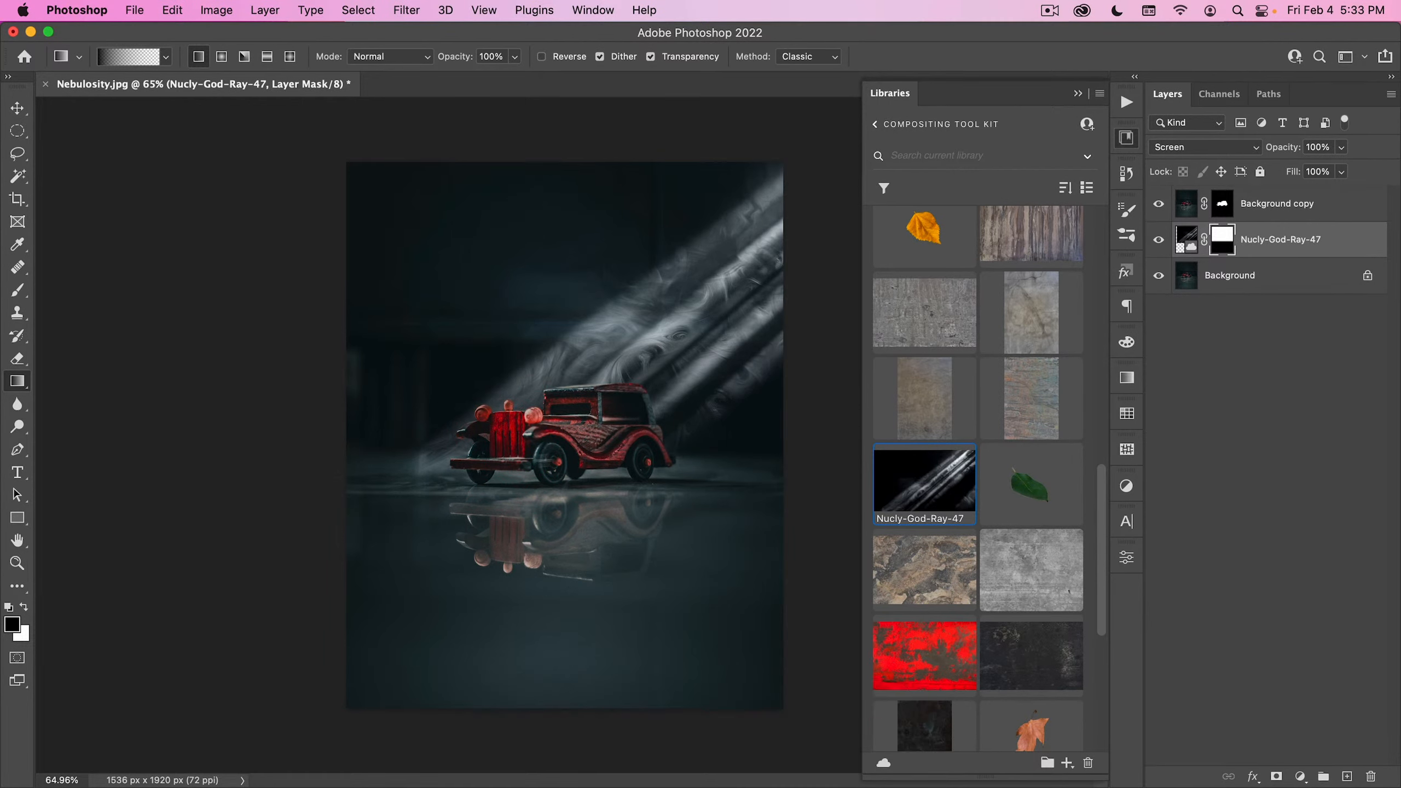
# - Apply Curves to the Nucly-God-Ray-47 image, pulling the Red channel midtones down from input 123 to output 90
pyautogui.press('v')
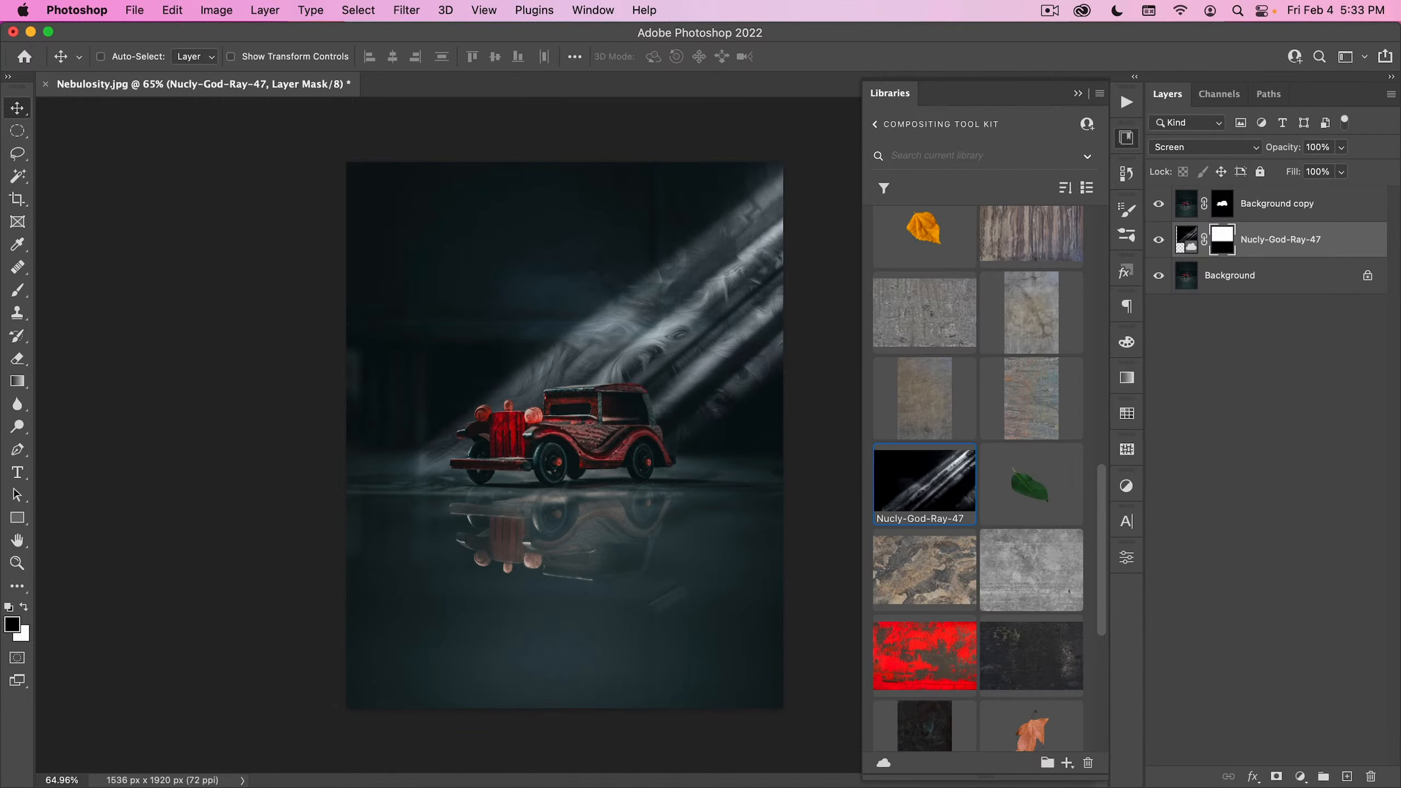
pyautogui.click(1197, 239)
pyautogui.hotkey('ctrl', 'm')
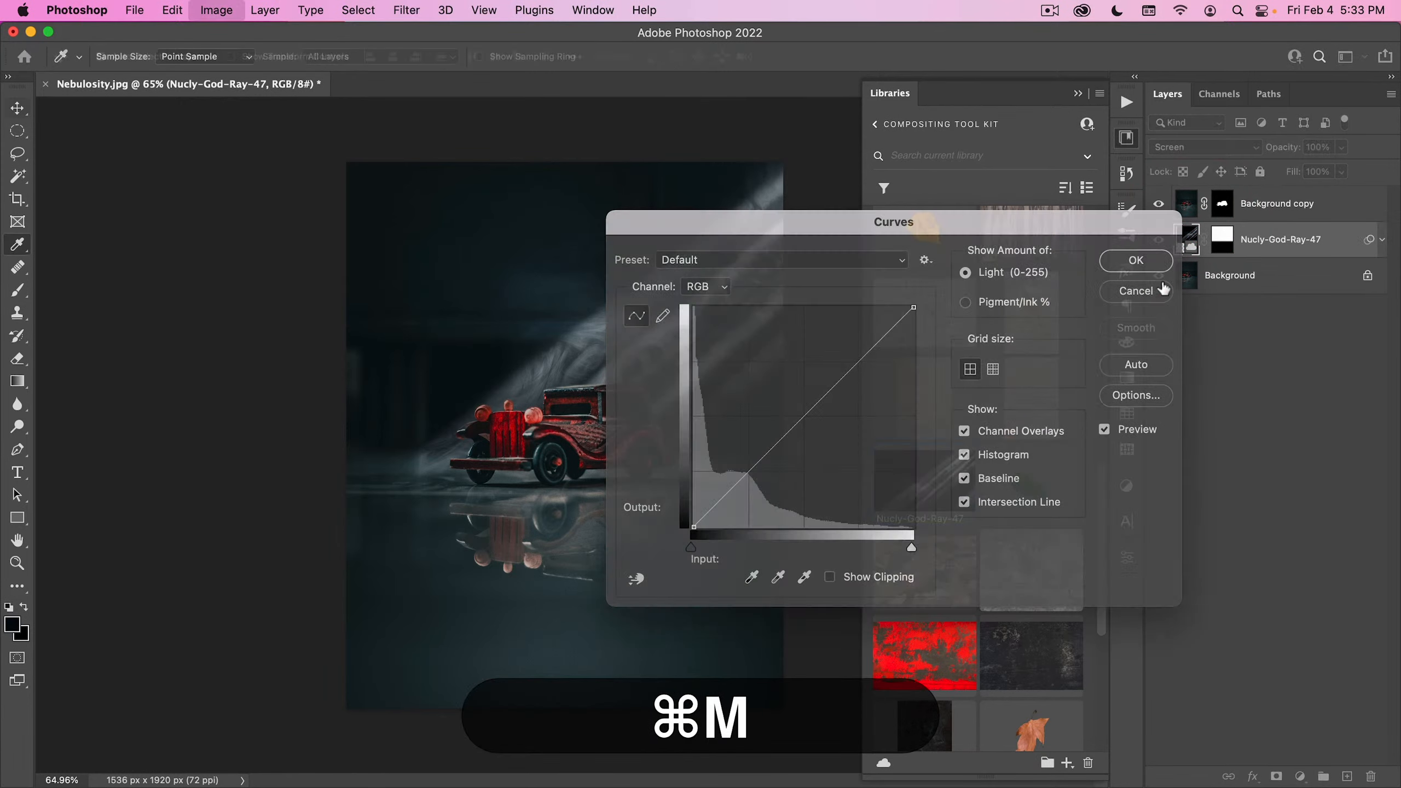
pyautogui.moveTo(836, 226); pyautogui.dragTo(976, 140)
pyautogui.click(895, 207)
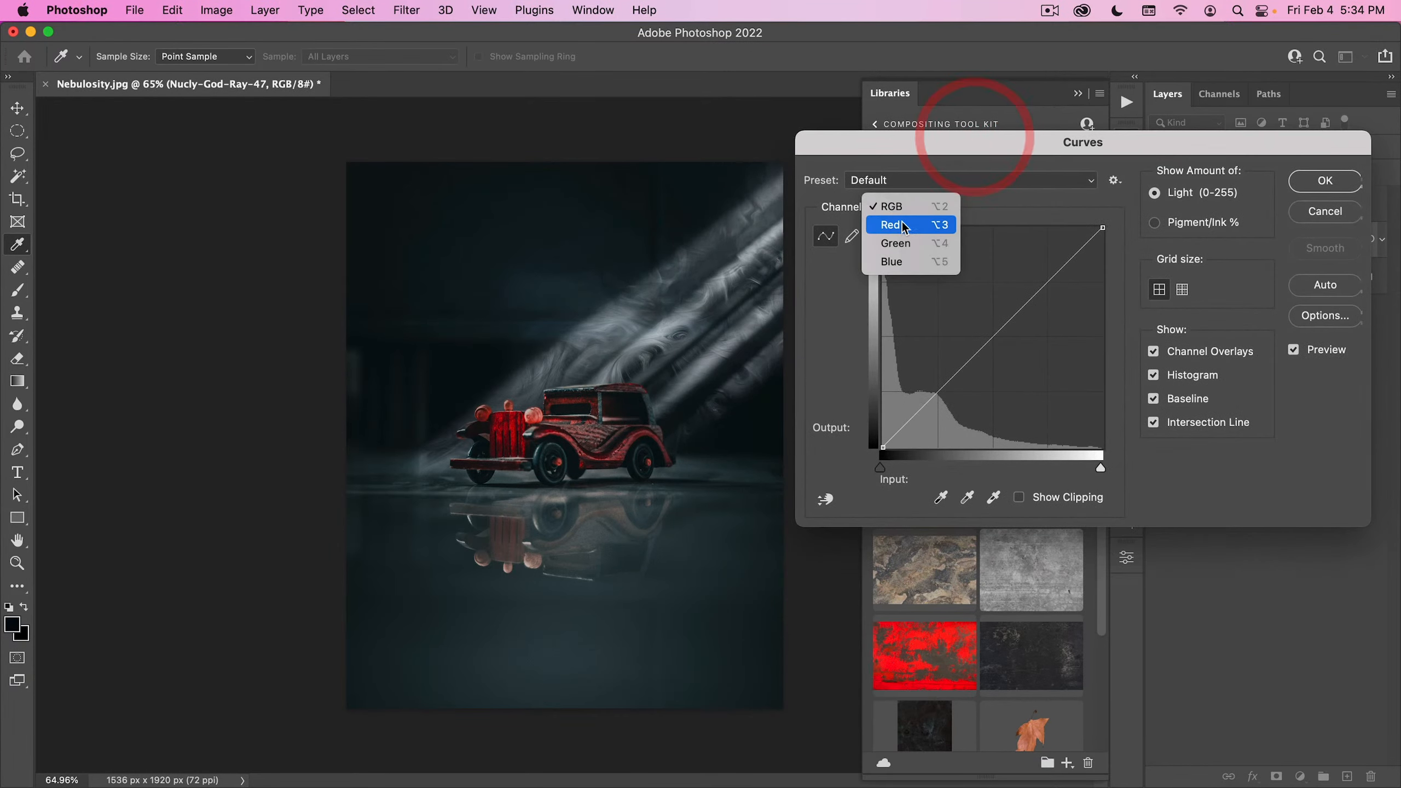
pyautogui.click(899, 225)
pyautogui.moveTo(988, 344); pyautogui.dragTo(990, 368)
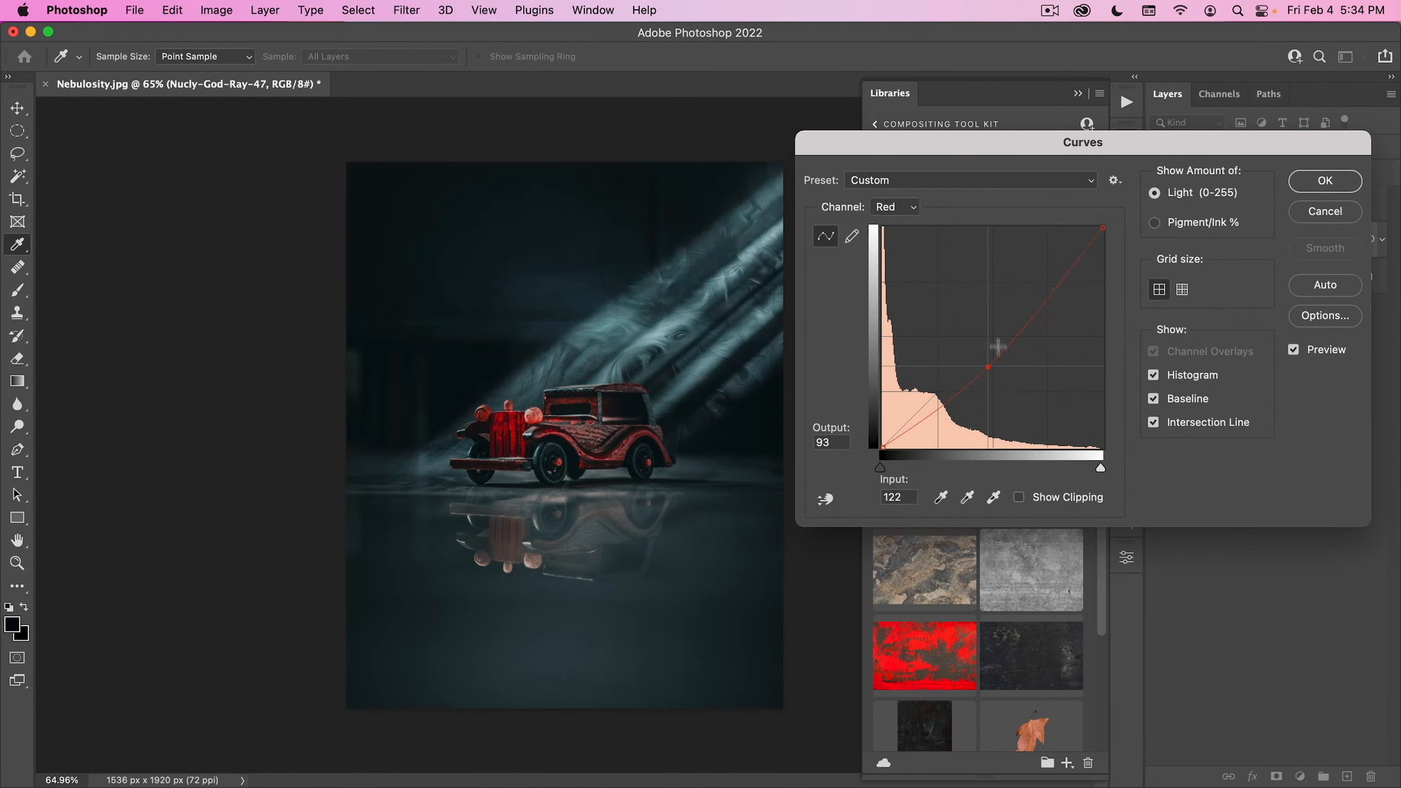
# - Raise the Blue channel midtones slightly, from input 122 to output about 130, and apply the Curves filter
pyautogui.click(905, 207)
pyautogui.click(904, 235)
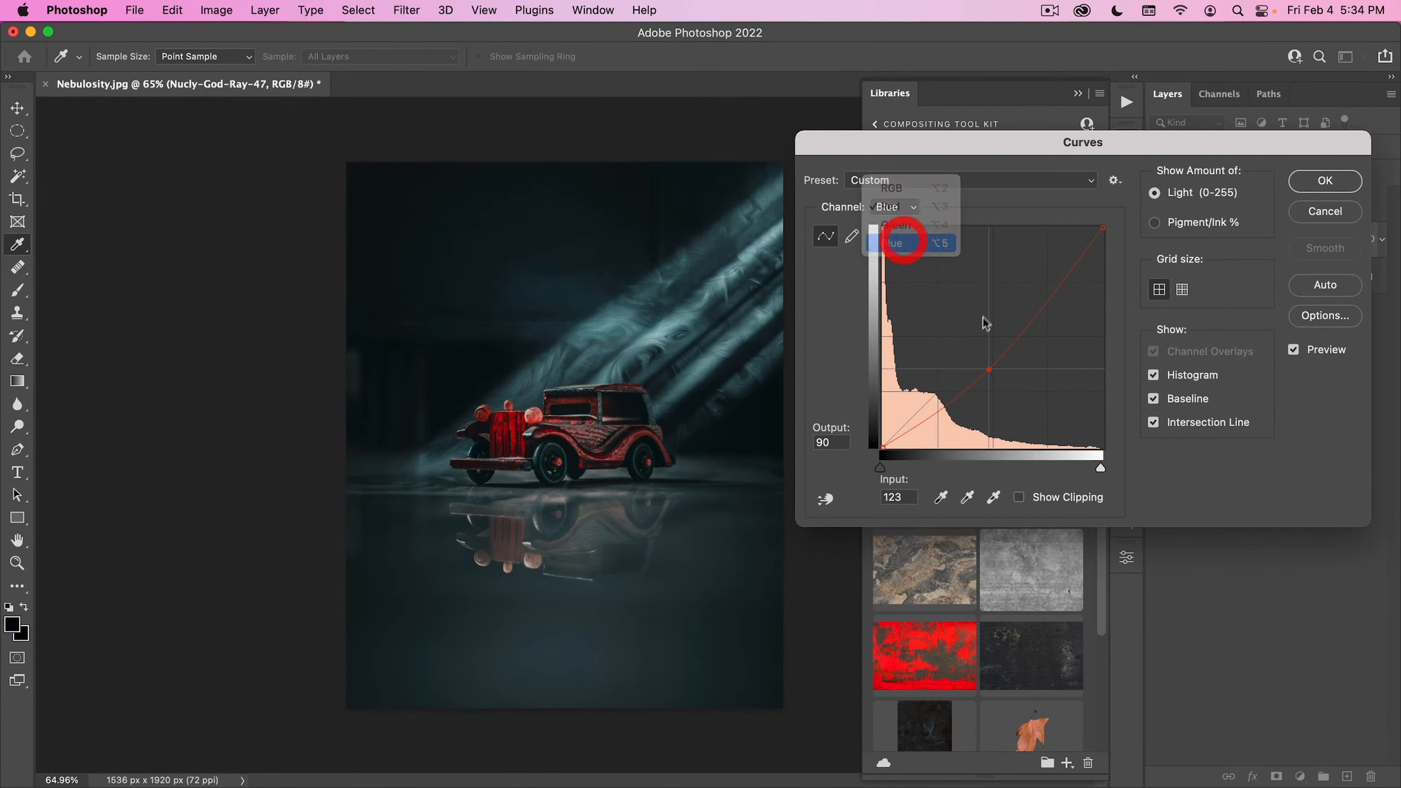
pyautogui.moveTo(987, 342); pyautogui.dragTo(988, 338)
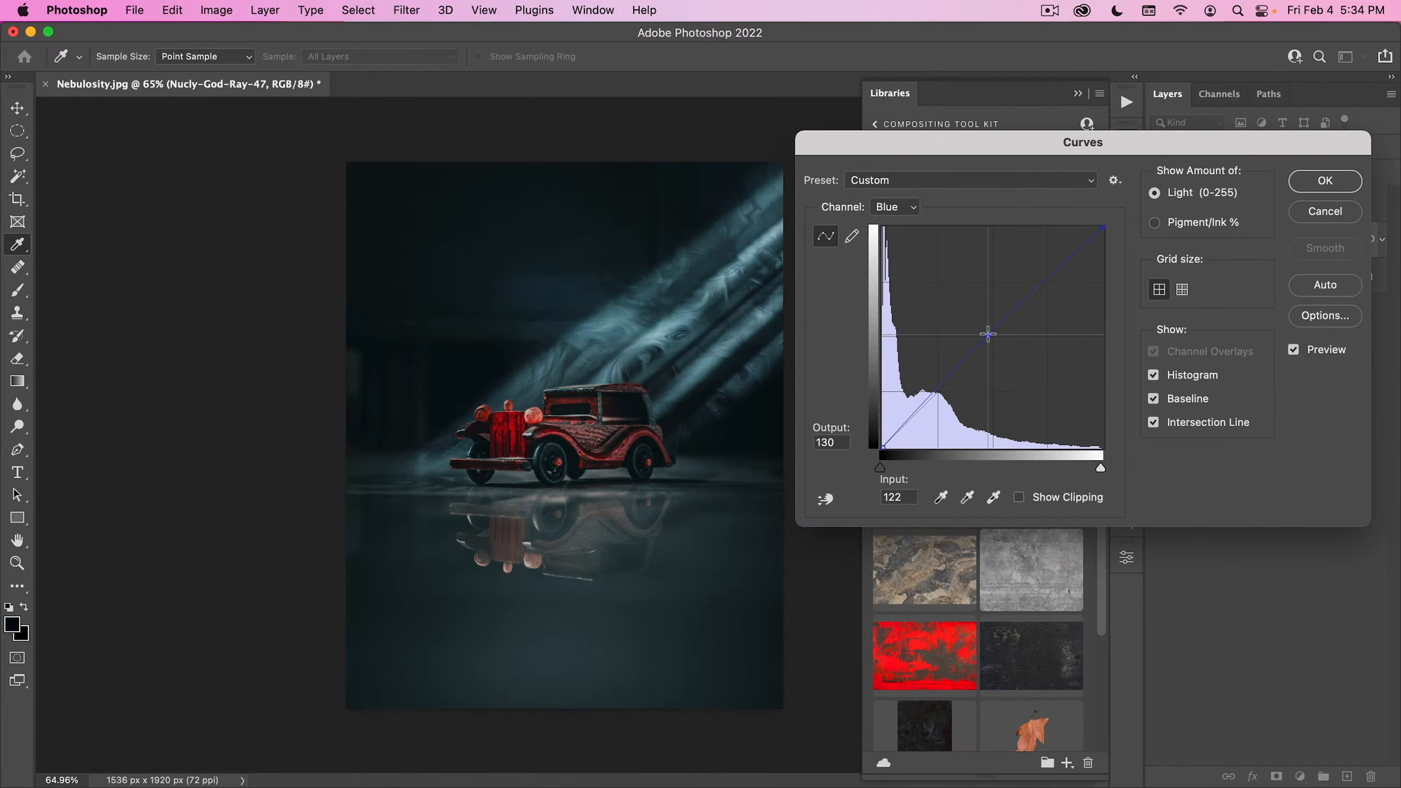
pyautogui.click(1323, 191)
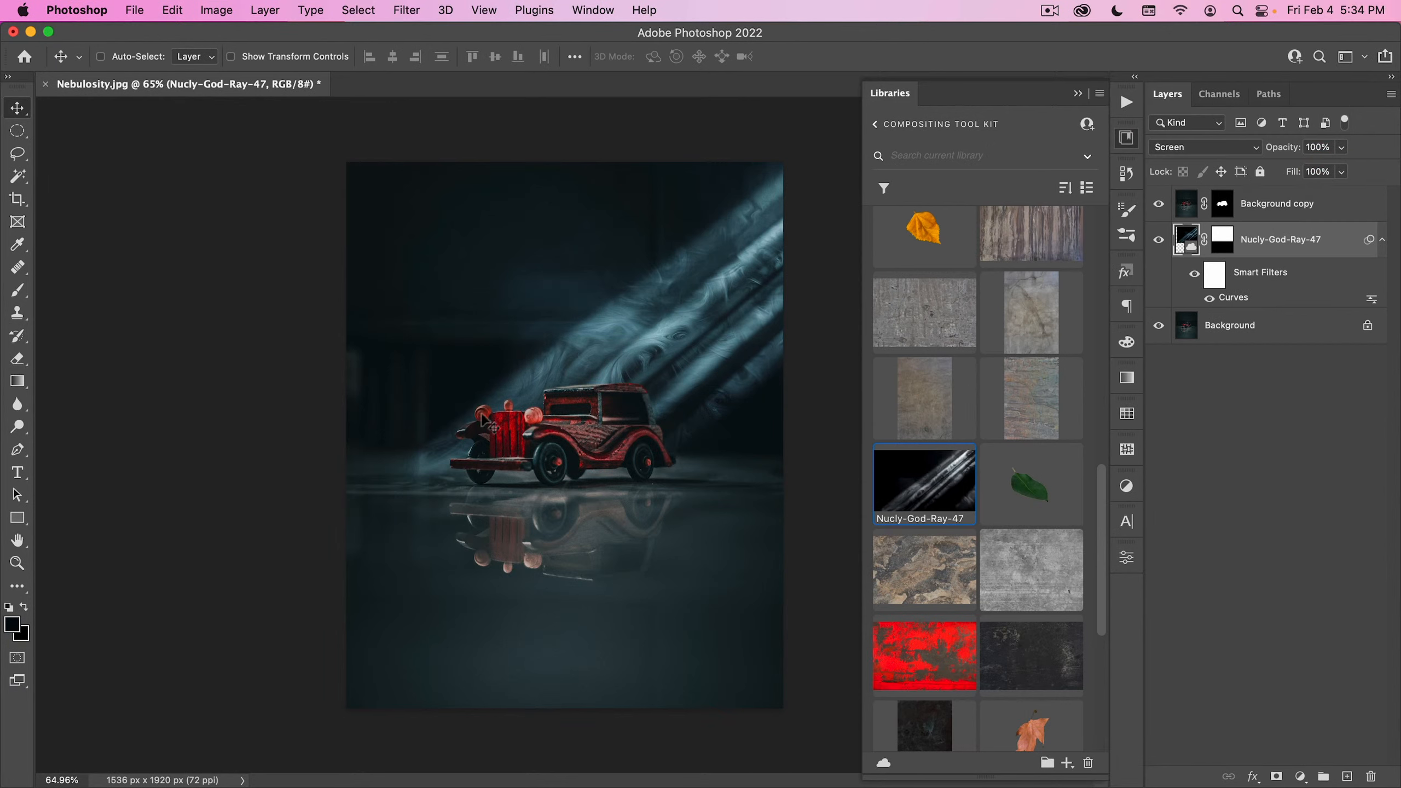
# - Add an empty layer above Background copy and choose the Advanced Fog 02 brush
pyautogui.click(1302, 205)
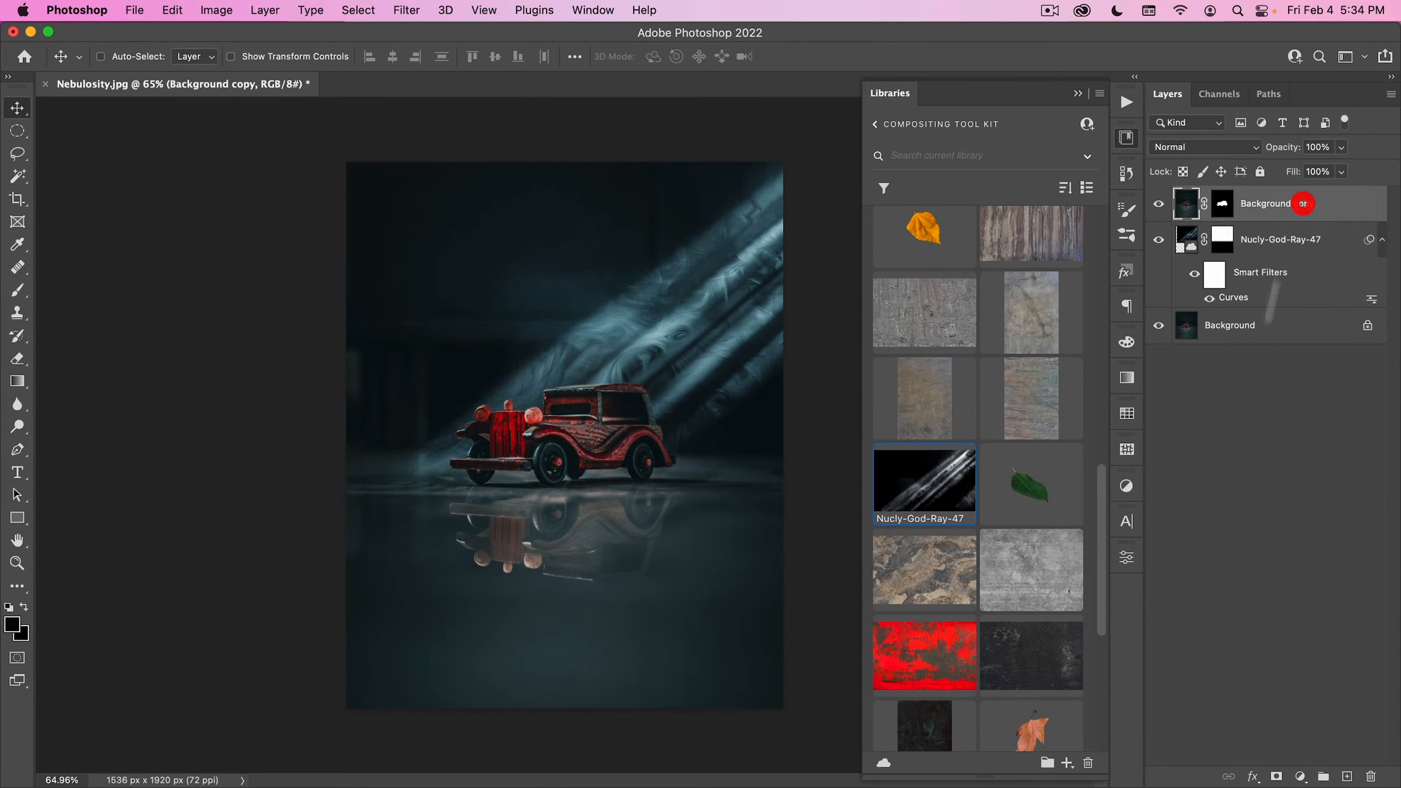
pyautogui.click(1348, 777)
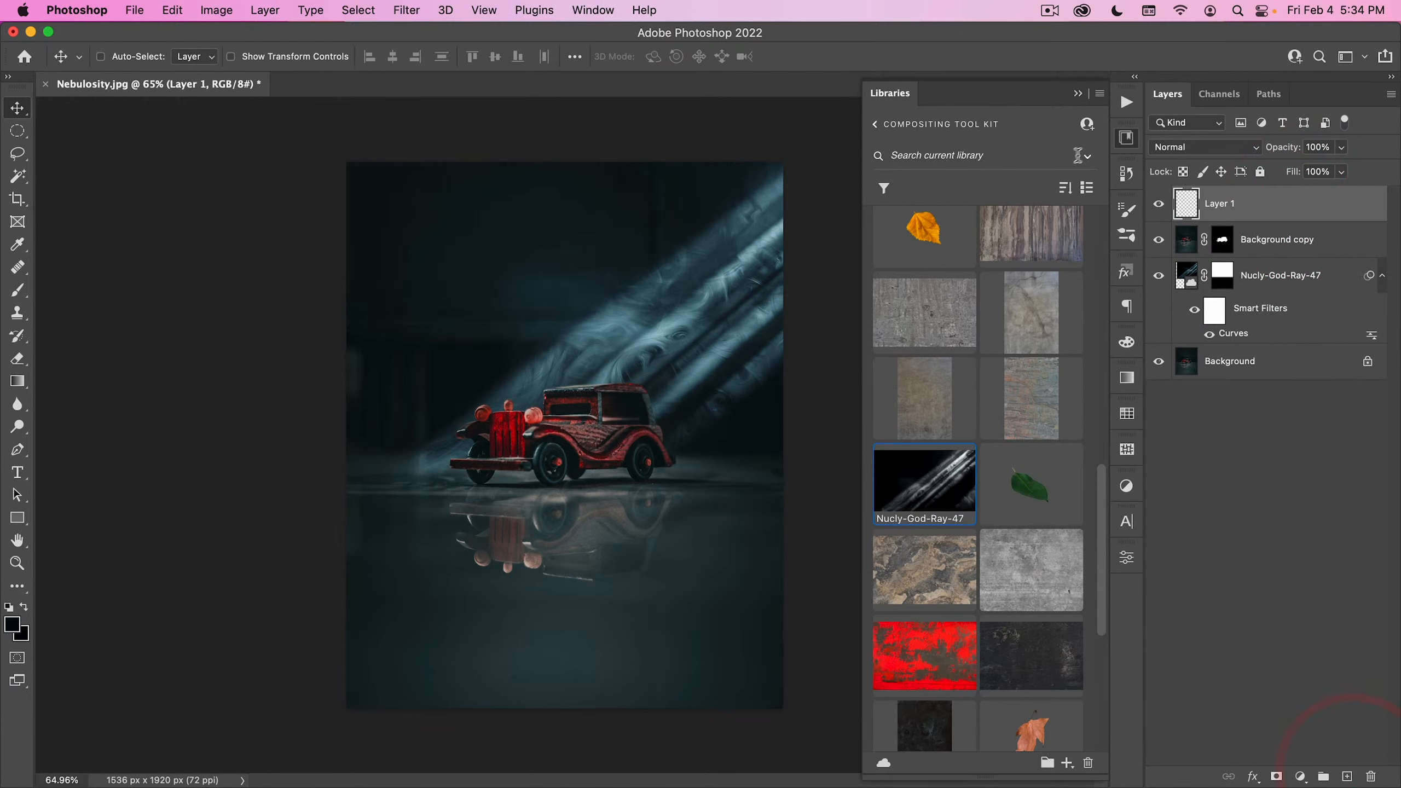
pyautogui.click(1126, 137)
pyautogui.click(1126, 235)
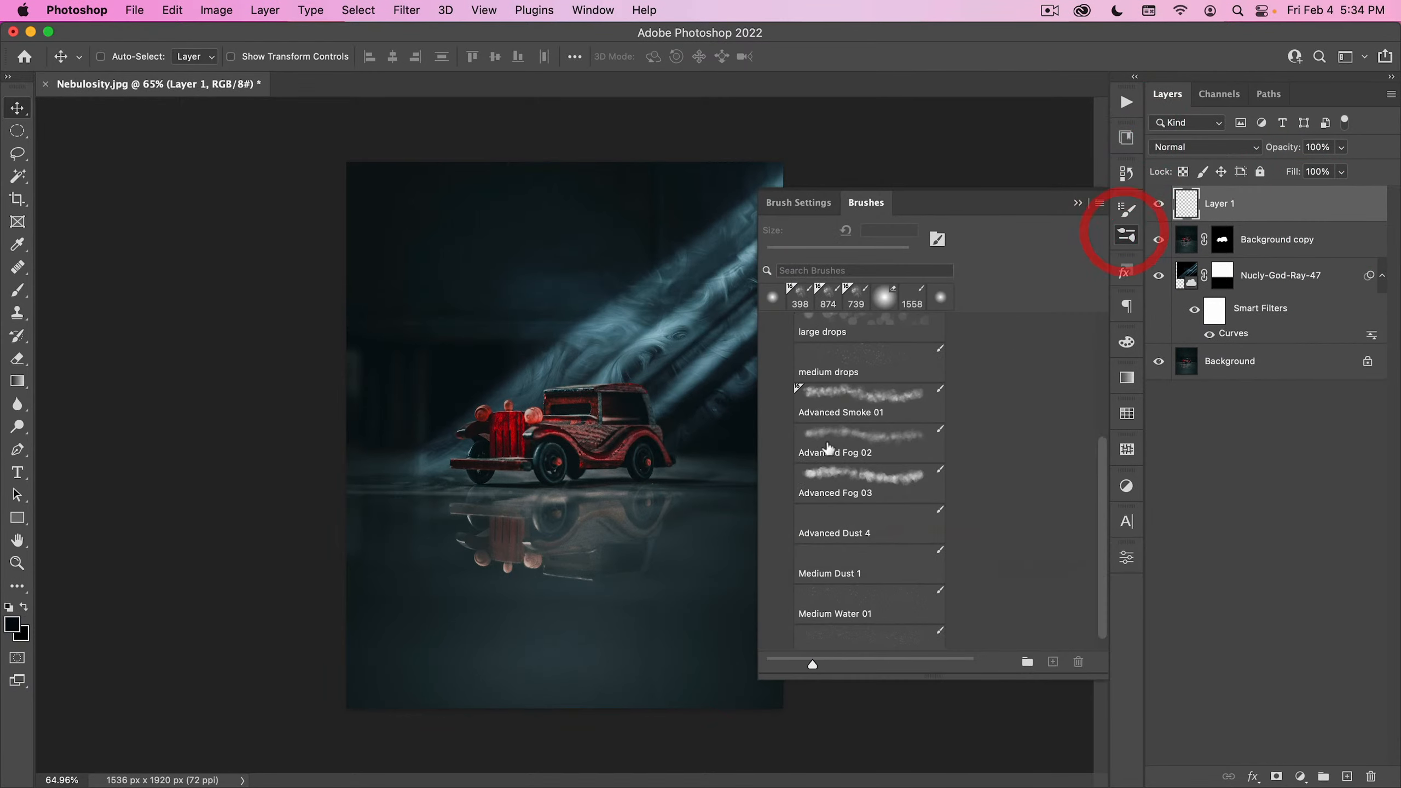
pyautogui.click(863, 442)
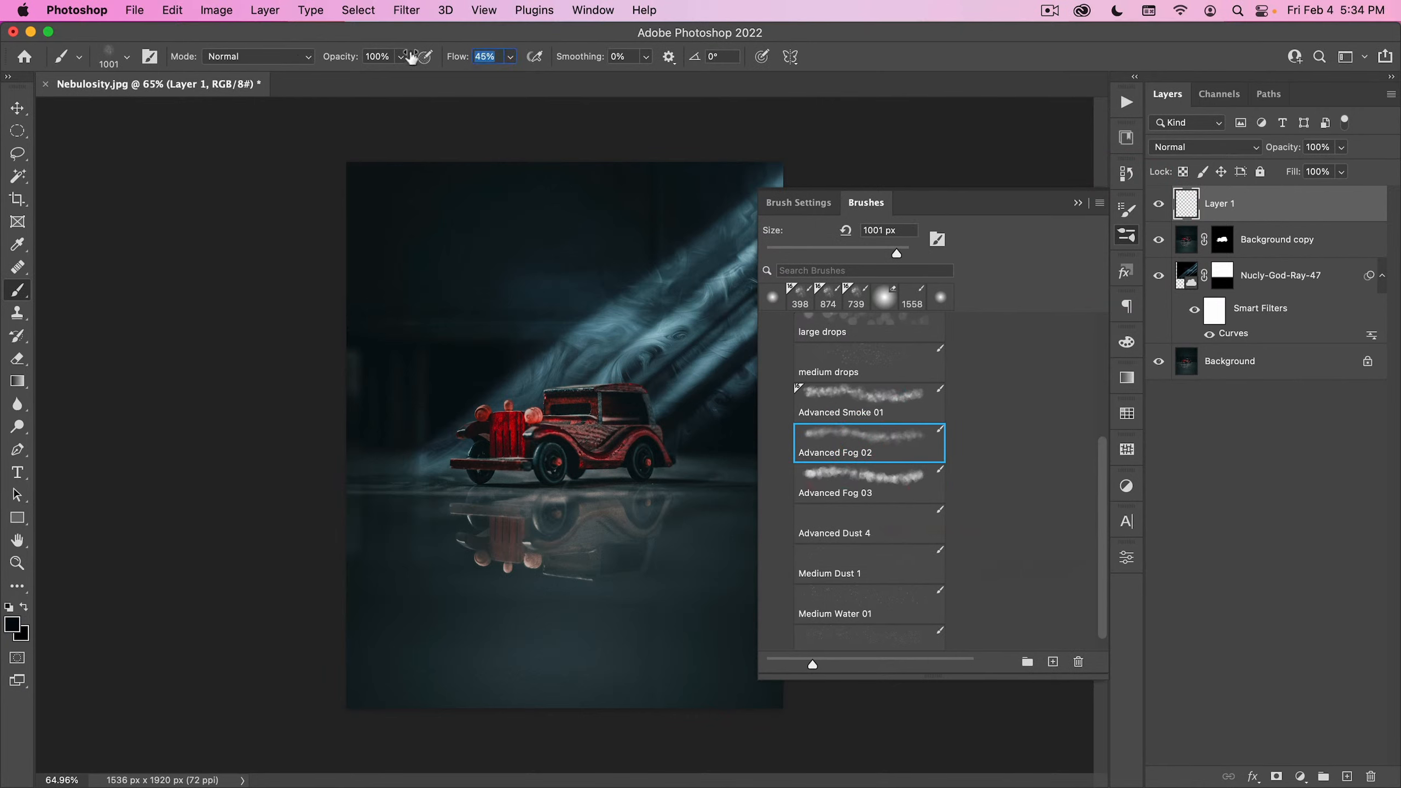
pyautogui.click(1128, 239)
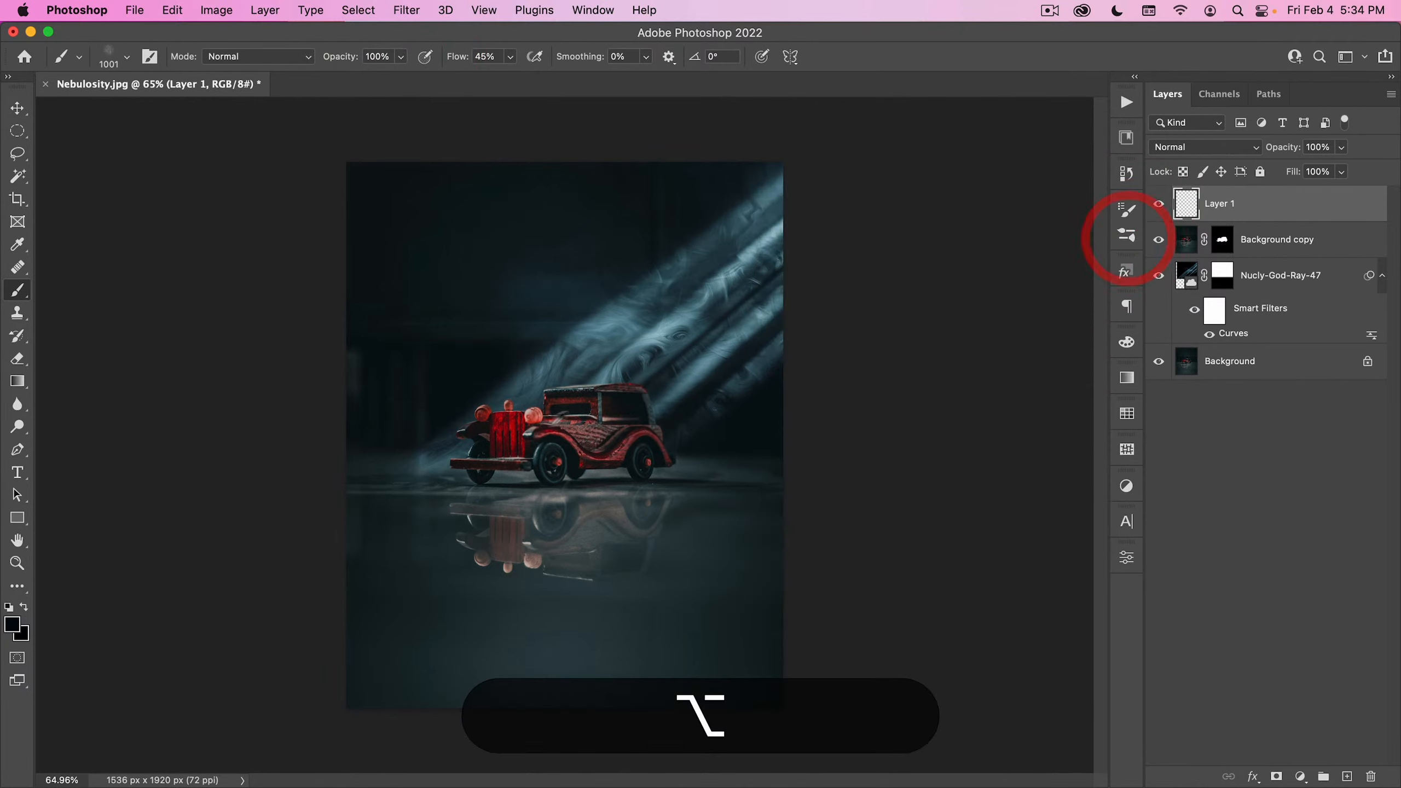
# - Sample red from the car and paint soft red fog around its front and rear with a brush of about 489 px
pyautogui.keyDown('alt'); pyautogui.click(511, 429); pyautogui.keyUp('alt')
pyautogui.click(476, 428)
pyautogui.press('super+z')
pyautogui.moveTo(537, 413); pyautogui.dragTo(388, 407)
pyautogui.click(462, 385)
pyautogui.click(540, 395)
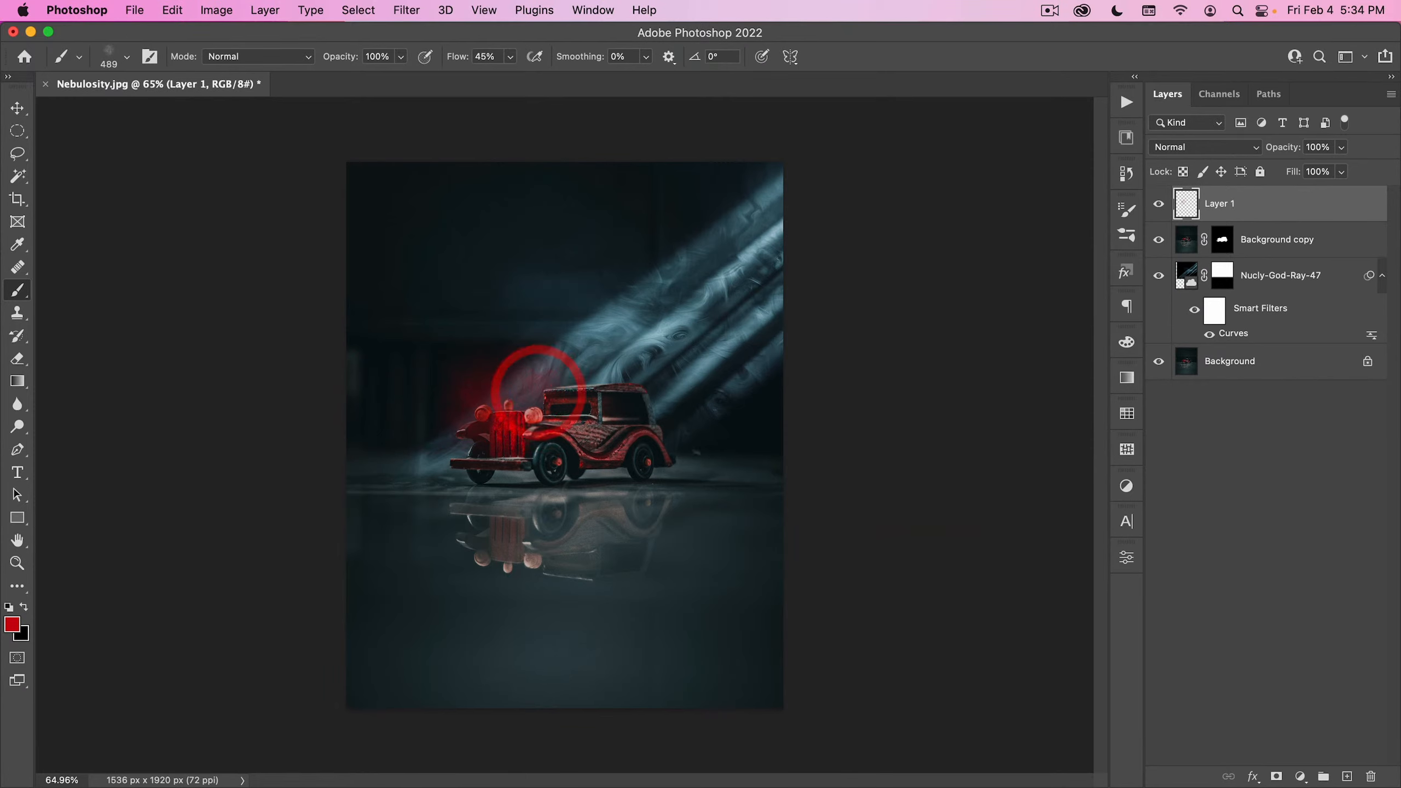
pyautogui.click(681, 469)
pyautogui.click(690, 442)
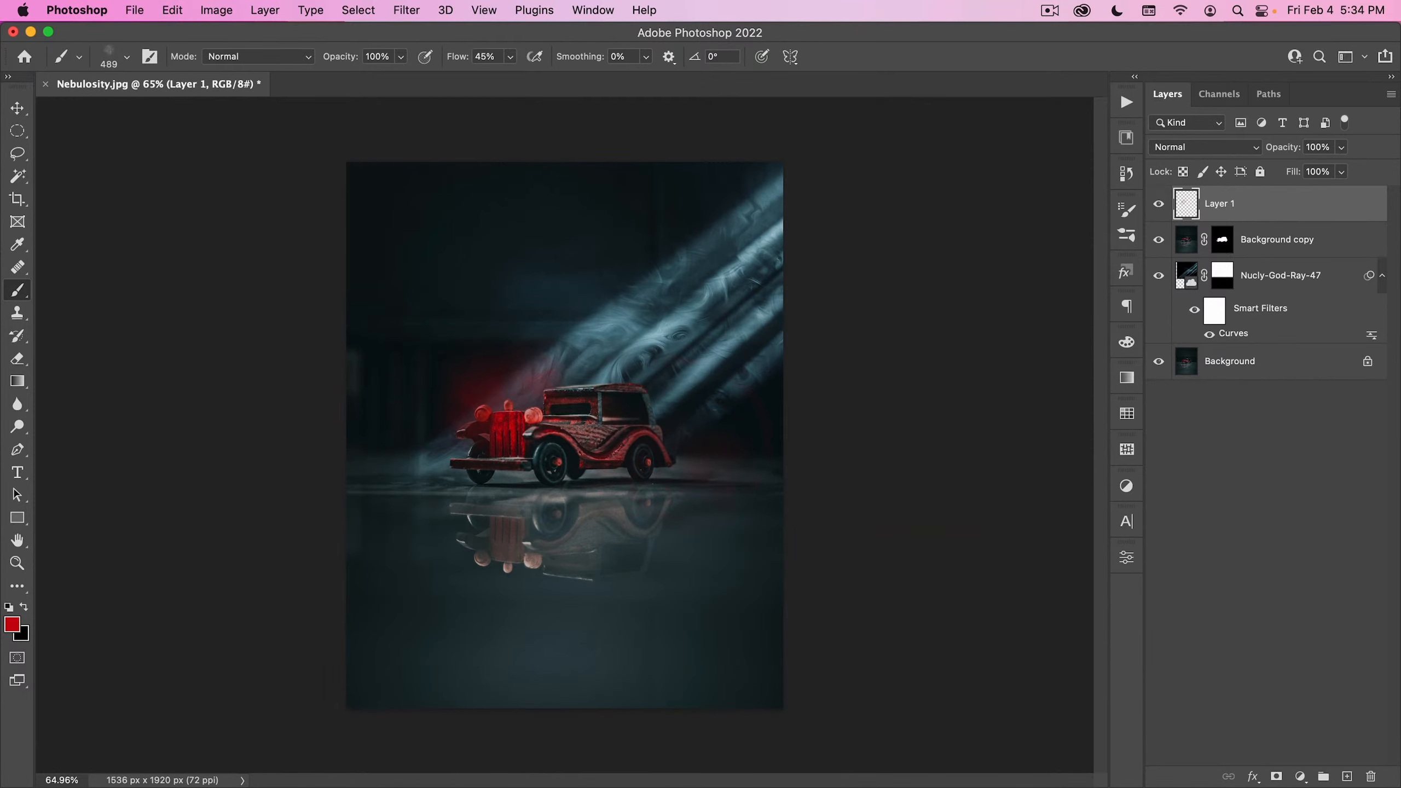
# - Set the red fog layer to Screen blending at 60% opacity
pyautogui.press('v')
pyautogui.click(1208, 146)
pyautogui.click(1185, 300)
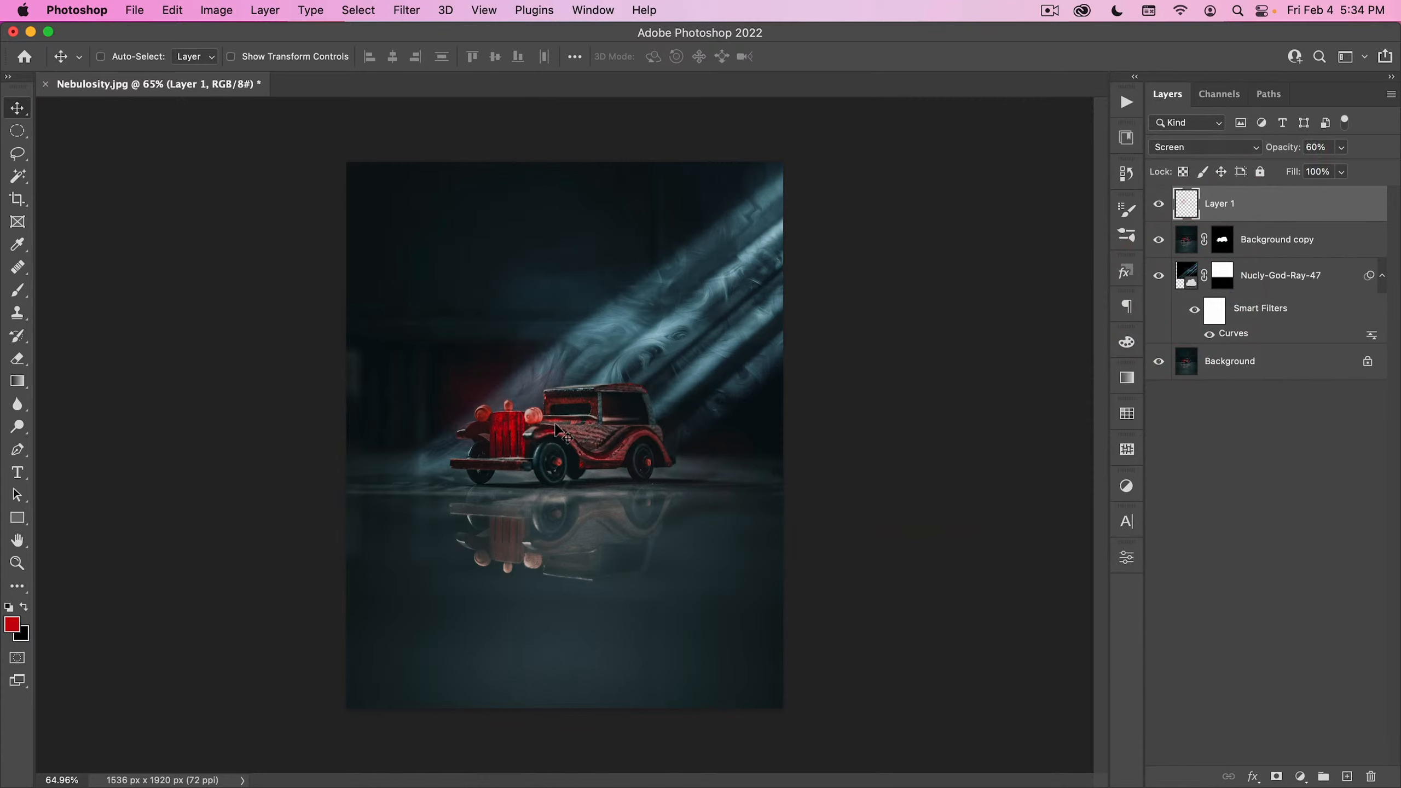
# - Place the light-leaks-and-bokehs-vol-I-36 asset from the library and scale it to cover the whole canvas
pyautogui.click(1127, 137)
pyautogui.scroll(-5, 909, 483)
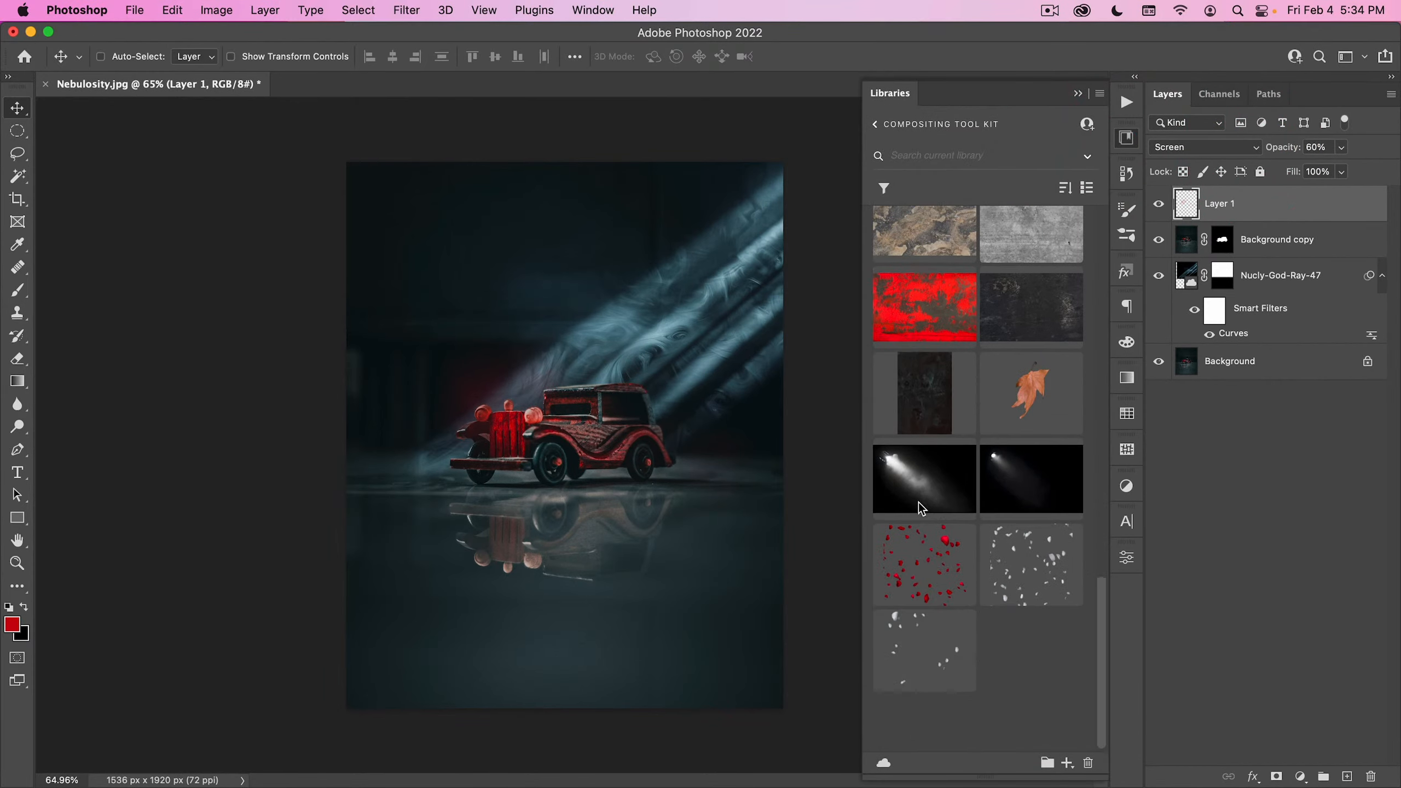
pyautogui.scroll(5, 1019, 462)
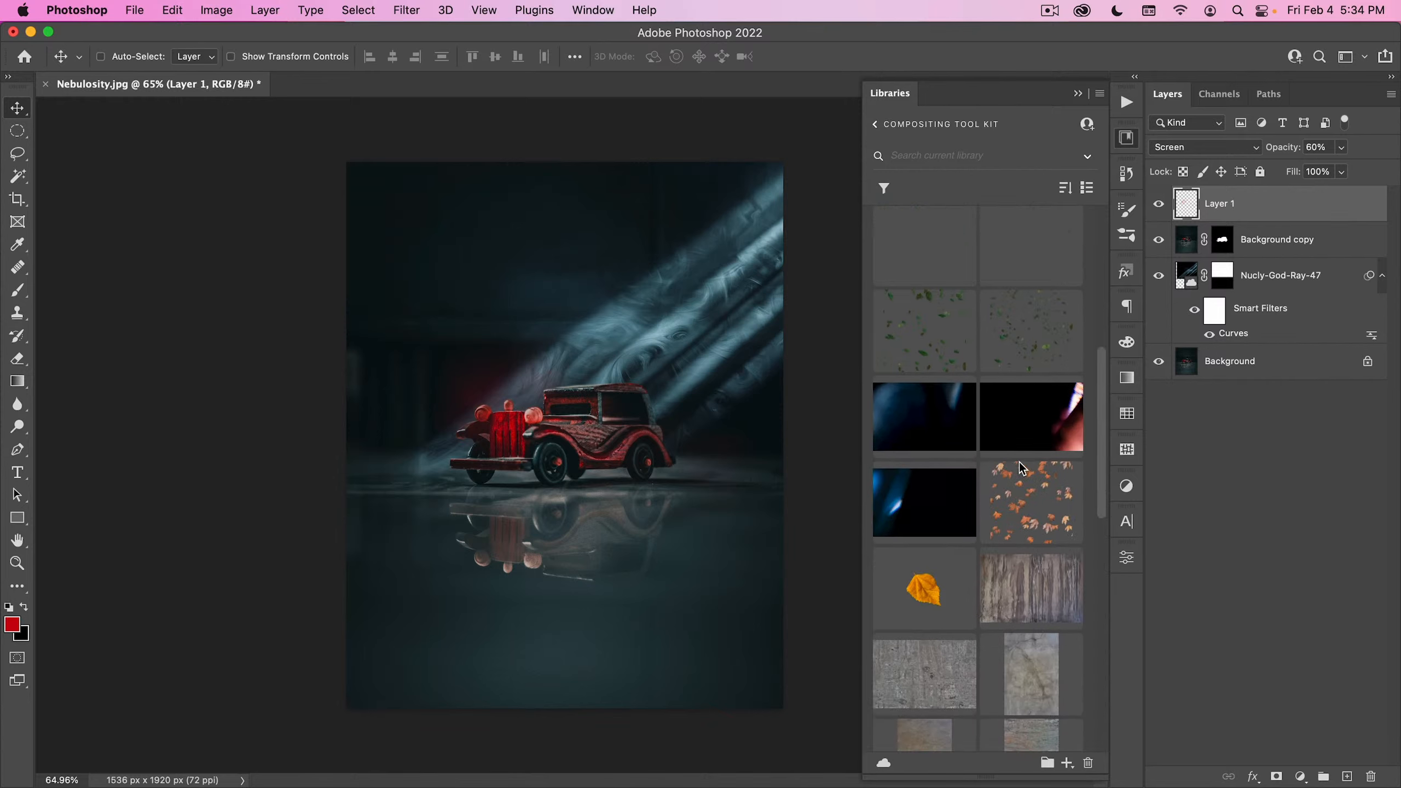
pyautogui.scroll(5, 1019, 462)
pyautogui.scroll(-4, 1020, 462)
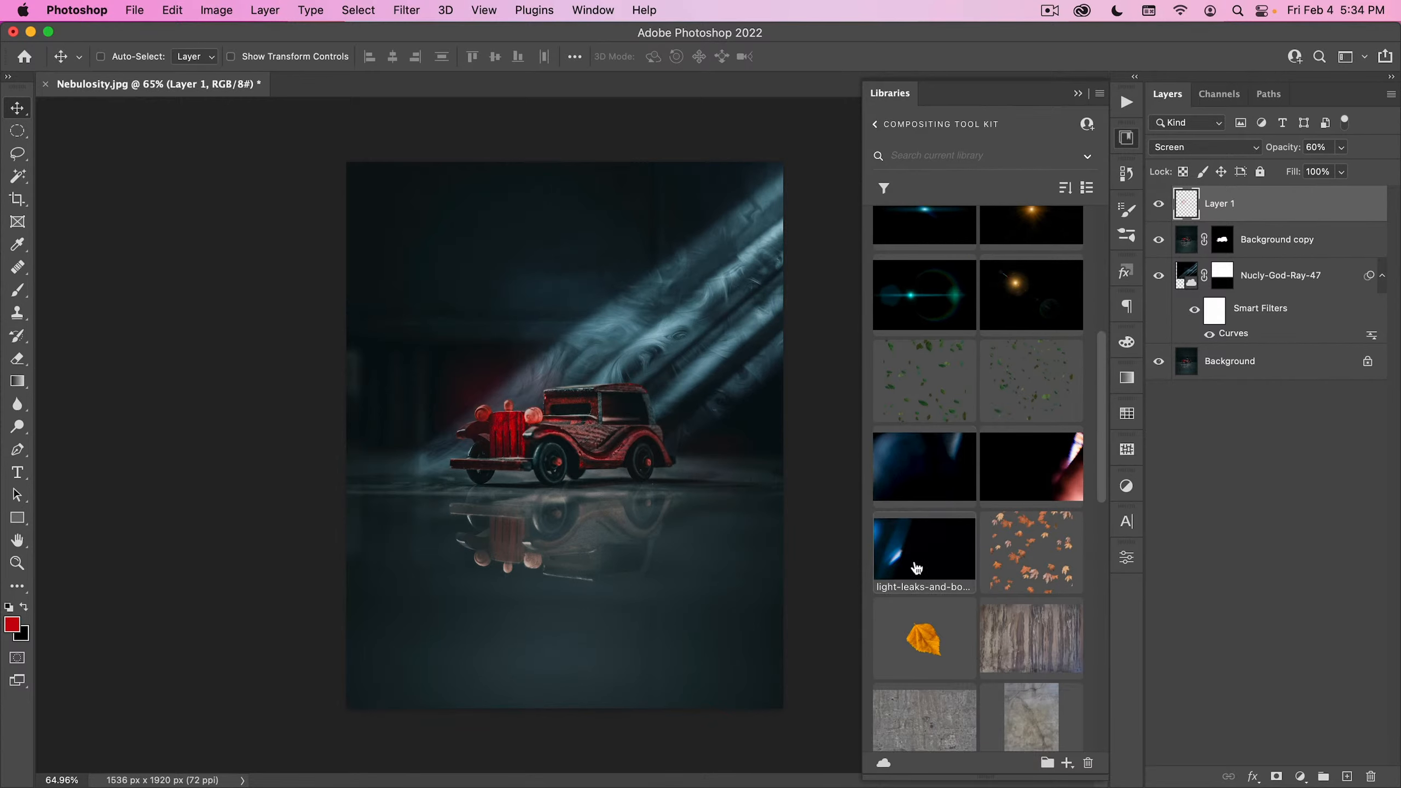
pyautogui.moveTo(920, 549); pyautogui.dragTo(604, 317)
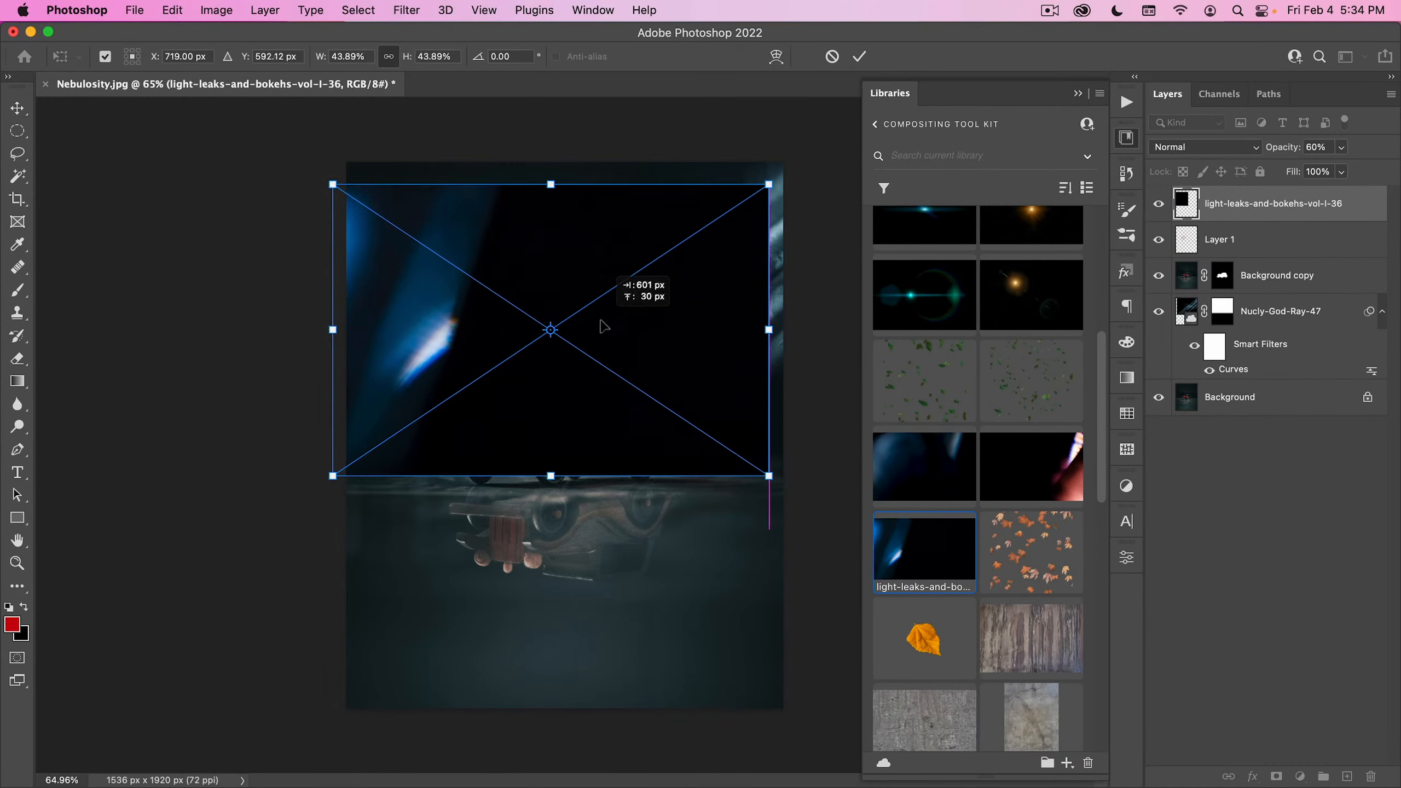
pyautogui.moveTo(551, 184); pyautogui.dragTo(562, 157)
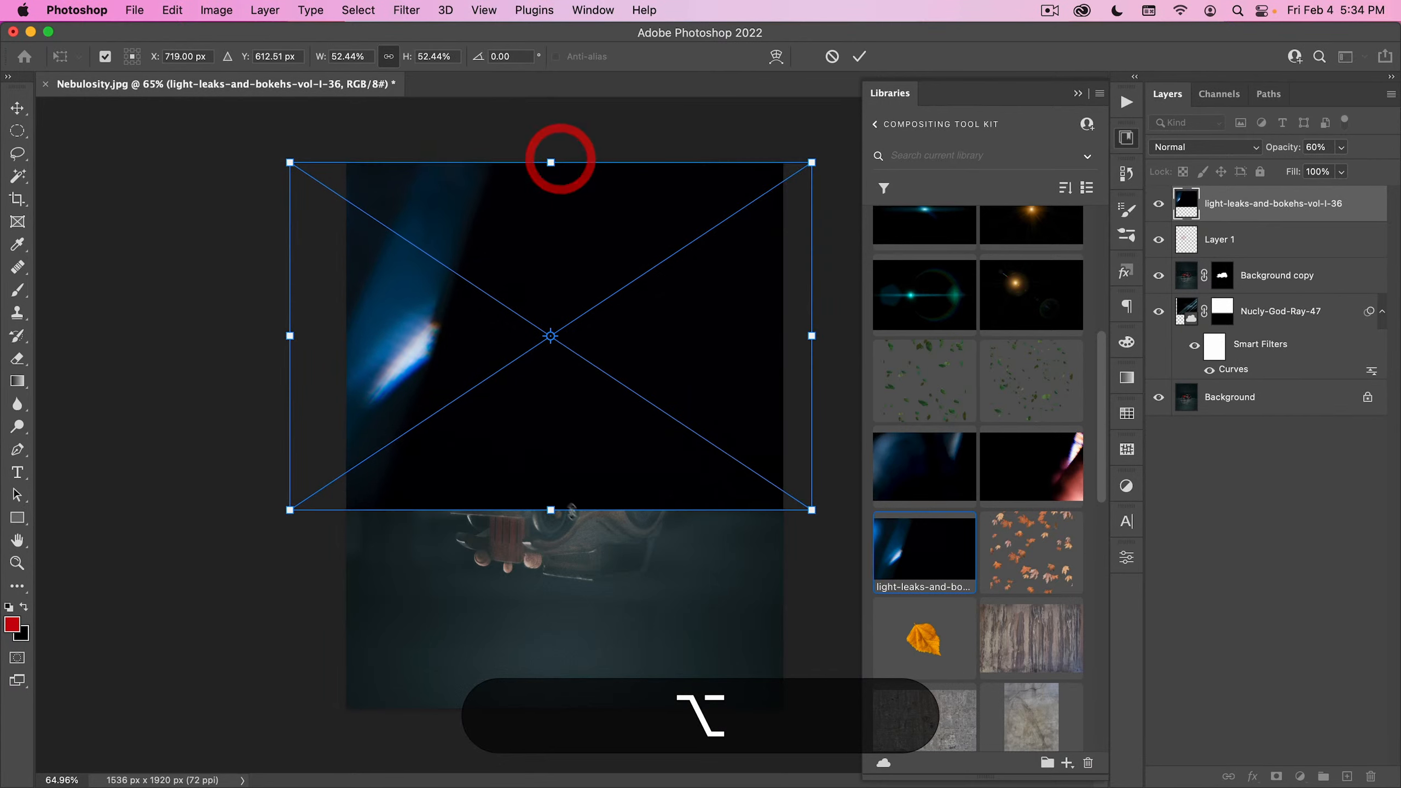
pyautogui.moveTo(552, 511); pyautogui.dragTo(559, 709)
pyautogui.doubleClick(506, 600)
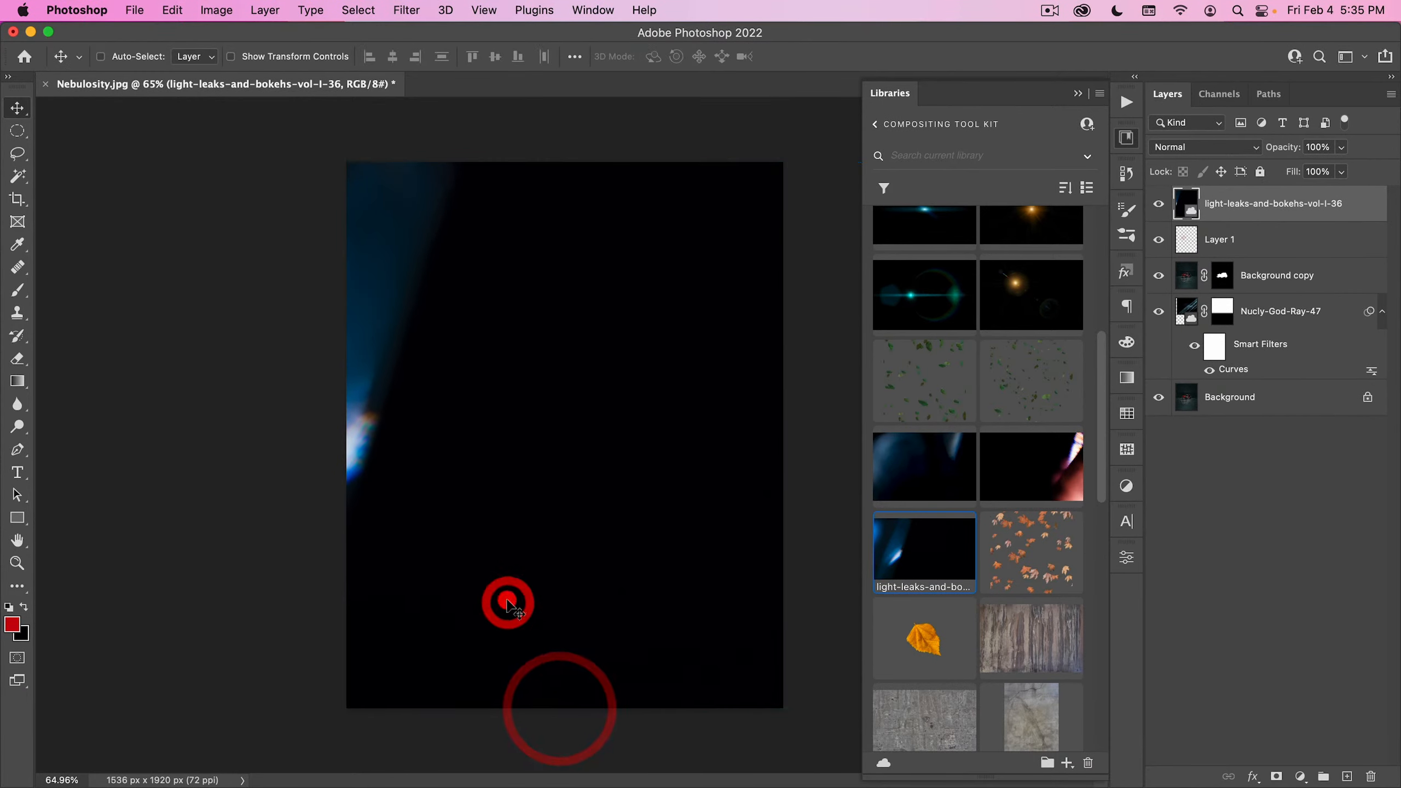
# - Set the light leak layer to Screen and shift it right so its bright streak lies over the car
pyautogui.click(1203, 147)
pyautogui.click(1186, 299)
pyautogui.moveTo(413, 376); pyautogui.dragTo(643, 384)
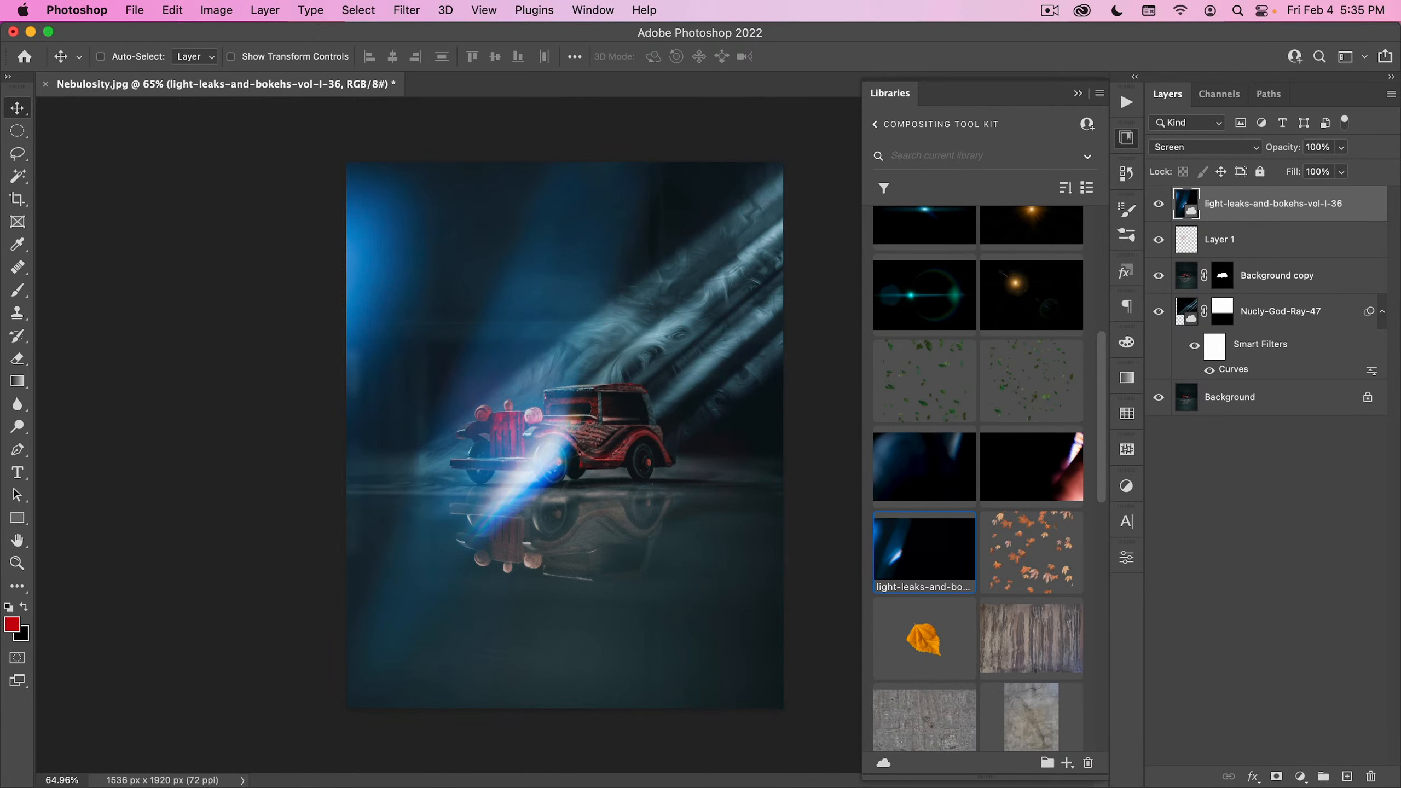
# - Add a mask to the light leak layer and hide the streak over the car with a black radial gradient
pyautogui.click(1277, 777)
pyautogui.press('g')
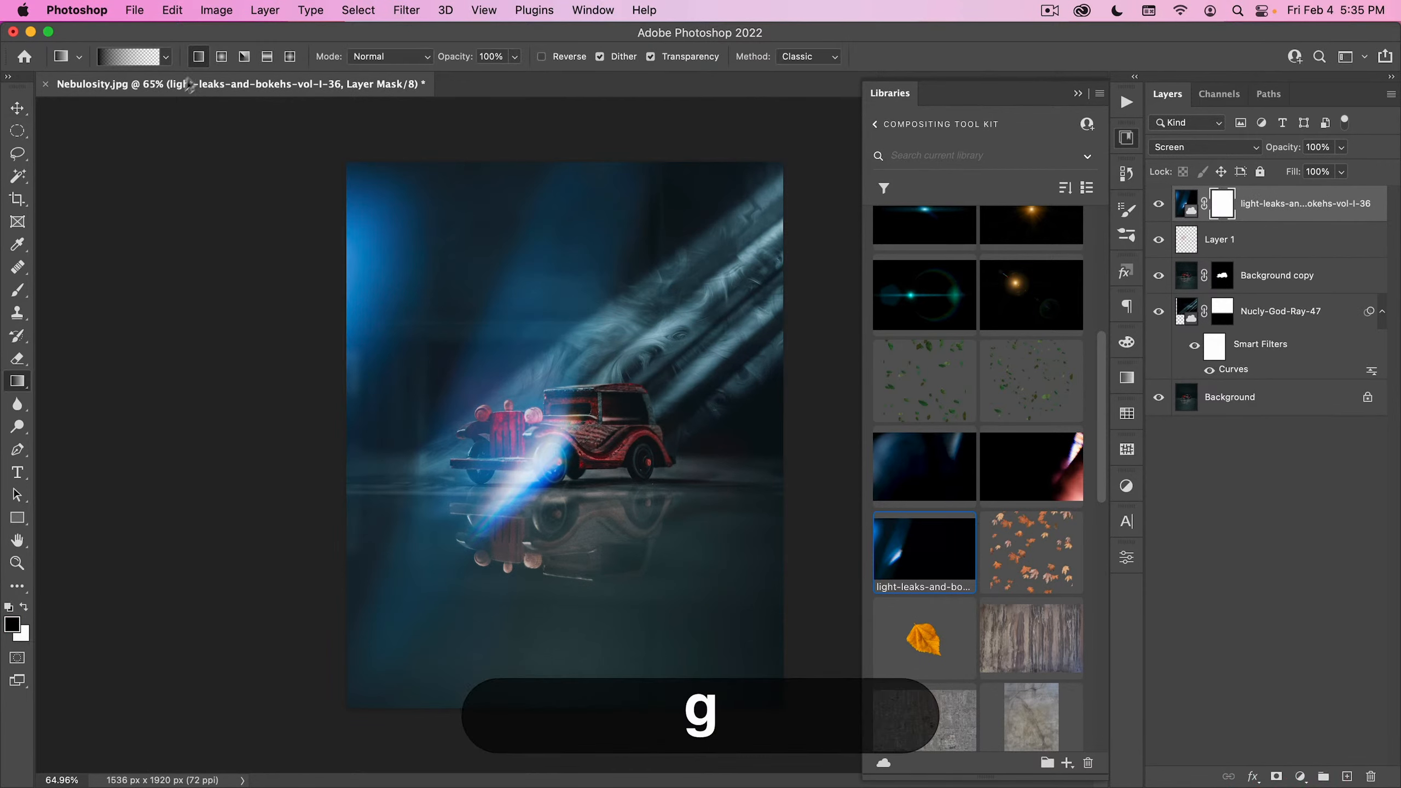
pyautogui.click(221, 56)
pyautogui.moveTo(359, 273); pyautogui.dragTo(401, 259)
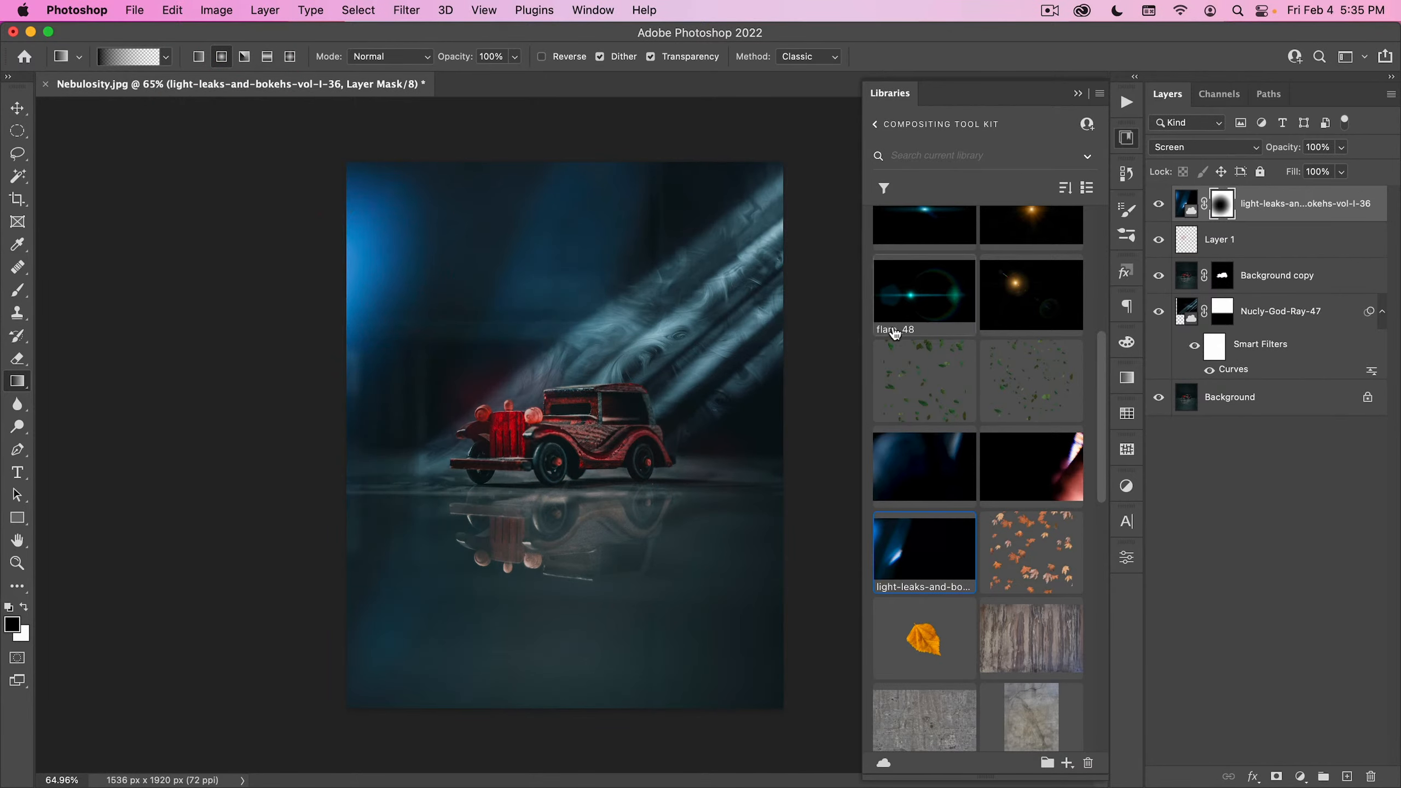
# - Place the dust-34 asset from the library over the lower part of the image, scaled to about 43%
pyautogui.scroll(2, 1099, 436)
pyautogui.moveTo(1101, 437); pyautogui.dragTo(1109, 279)
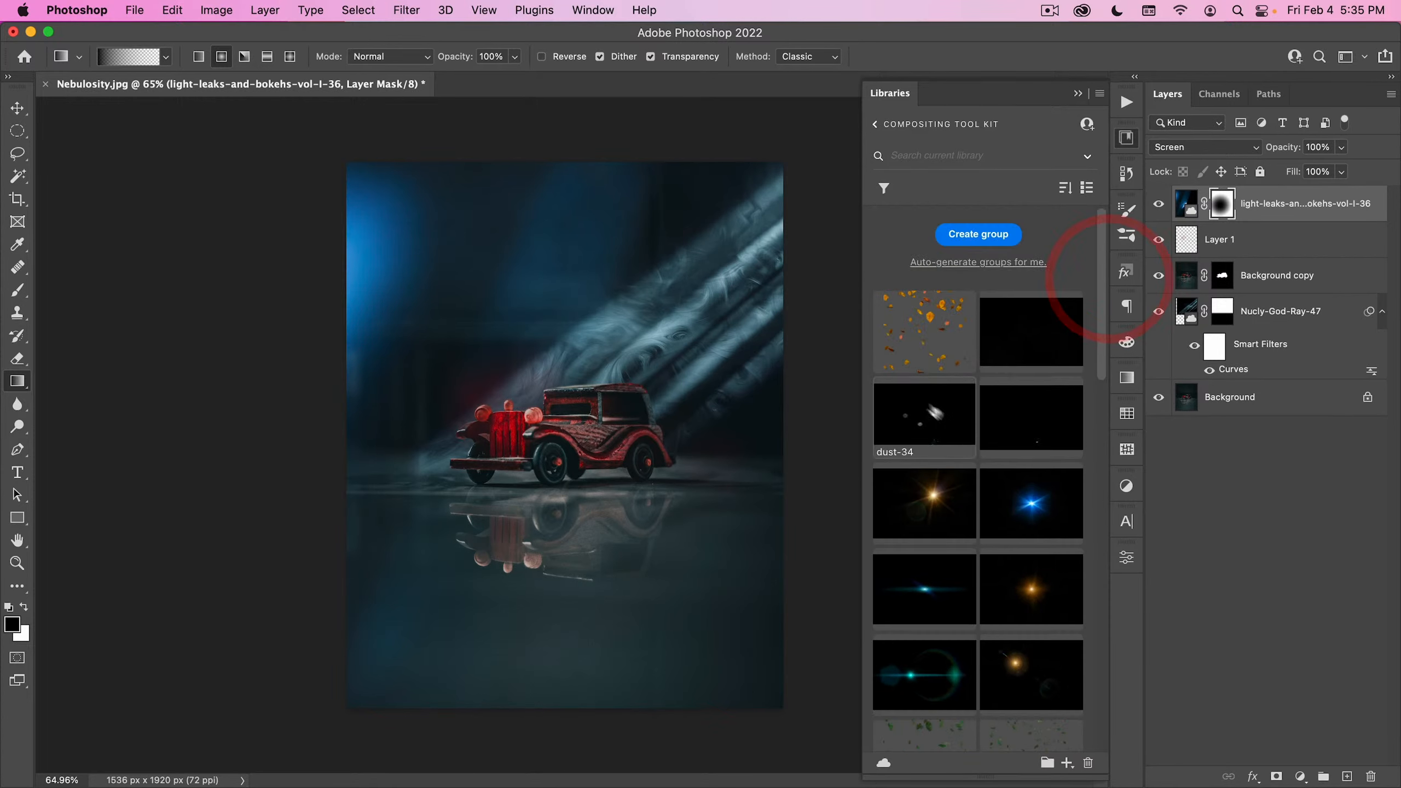
pyautogui.moveTo(908, 435); pyautogui.dragTo(816, 487)
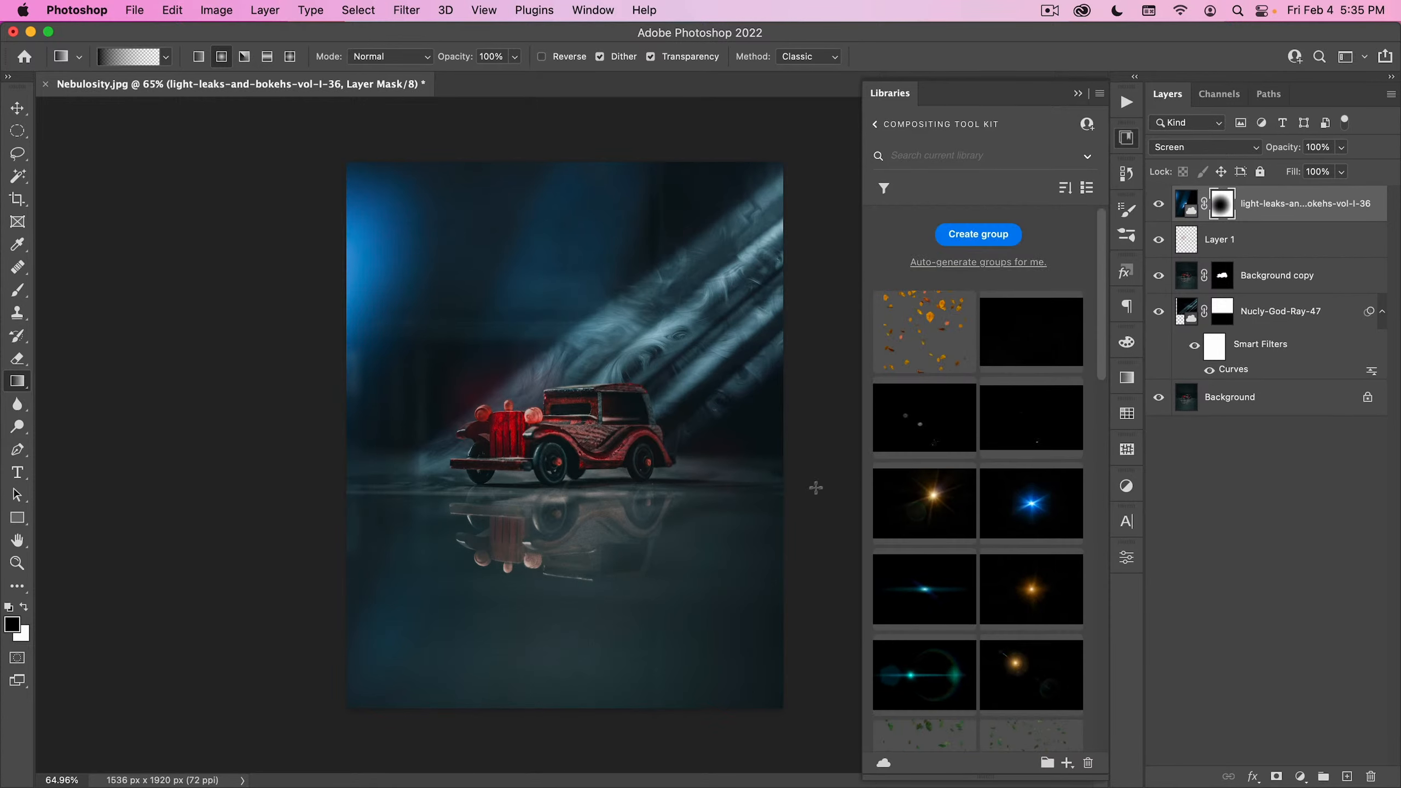
pyautogui.click(16, 105)
pyautogui.moveTo(746, 419); pyautogui.dragTo(642, 416)
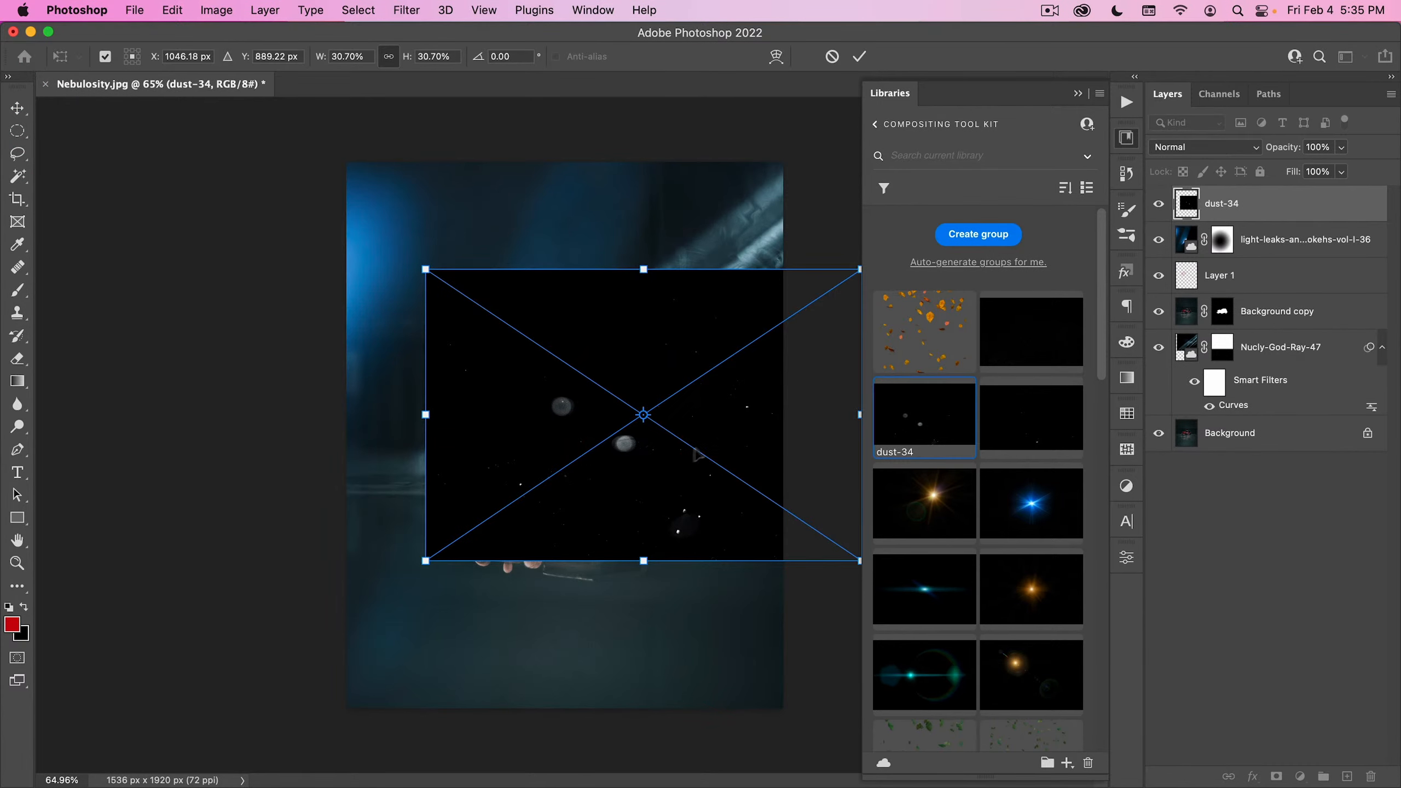
pyautogui.moveTo(696, 453); pyautogui.dragTo(610, 603)
pyautogui.moveTo(767, 435); pyautogui.dragTo(854, 379)
pyautogui.doubleClick(733, 467)
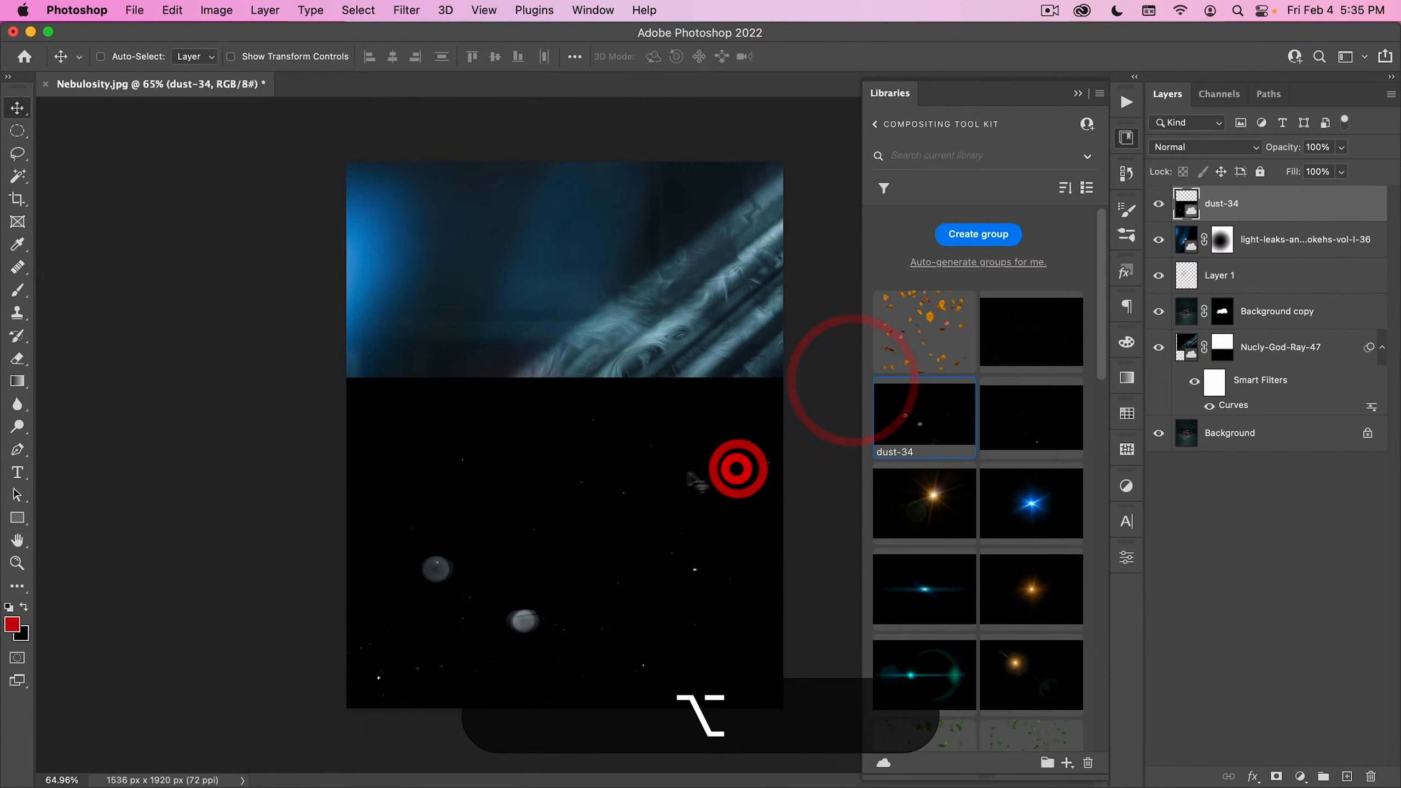
# - Set the dust-34 layer to Screen blending and lower its opacity to 7%
pyautogui.click(1205, 148)
pyautogui.click(1186, 303)
pyautogui.moveTo(633, 495); pyautogui.dragTo(608, 518)
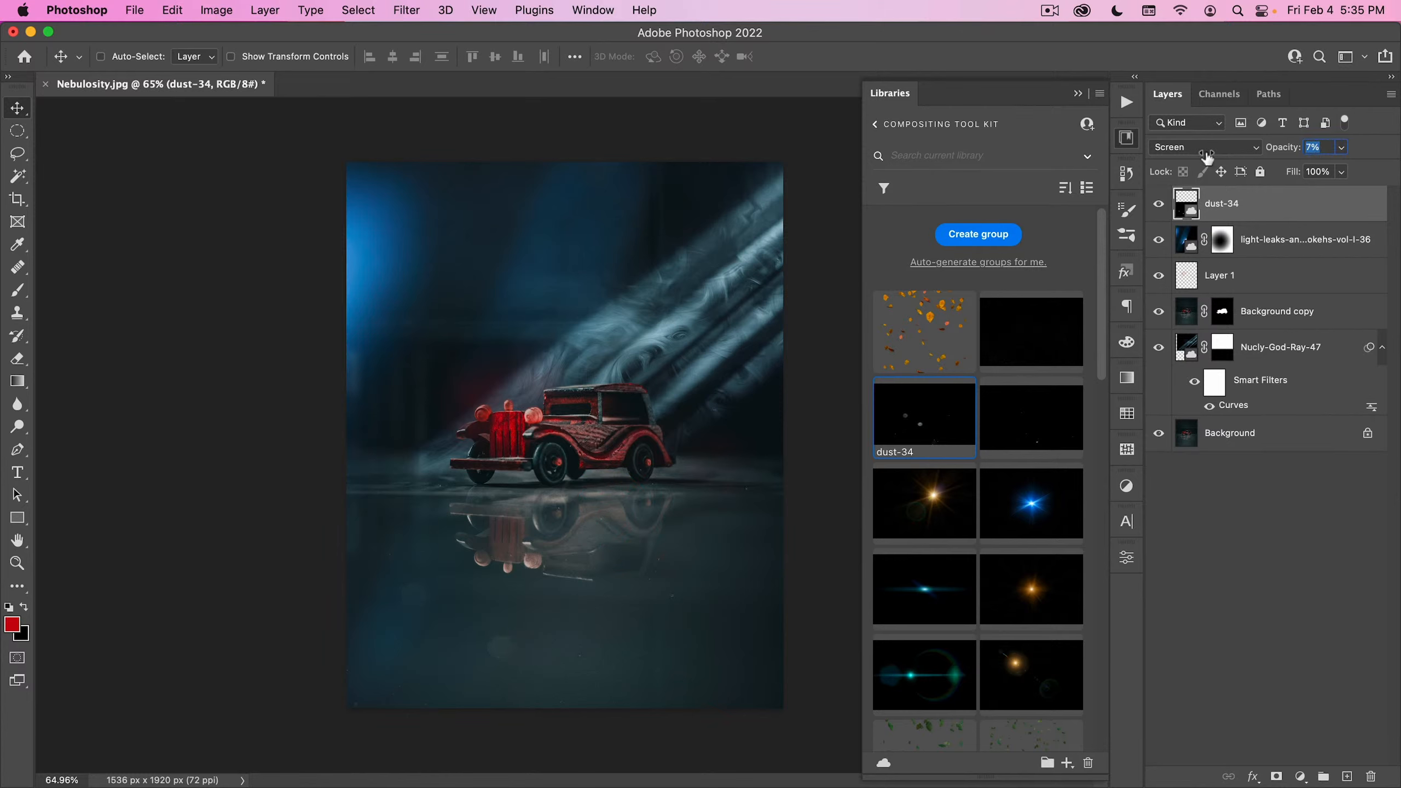
pyautogui.moveTo(1208, 157); pyautogui.dragTo(1206, 157)
# - Move the dust-34 layer up over the car and scale it to about 57% so it spans the canvas height
pyautogui.moveTo(614, 575); pyautogui.dragTo(698, 405)
pyautogui.press('super+t')
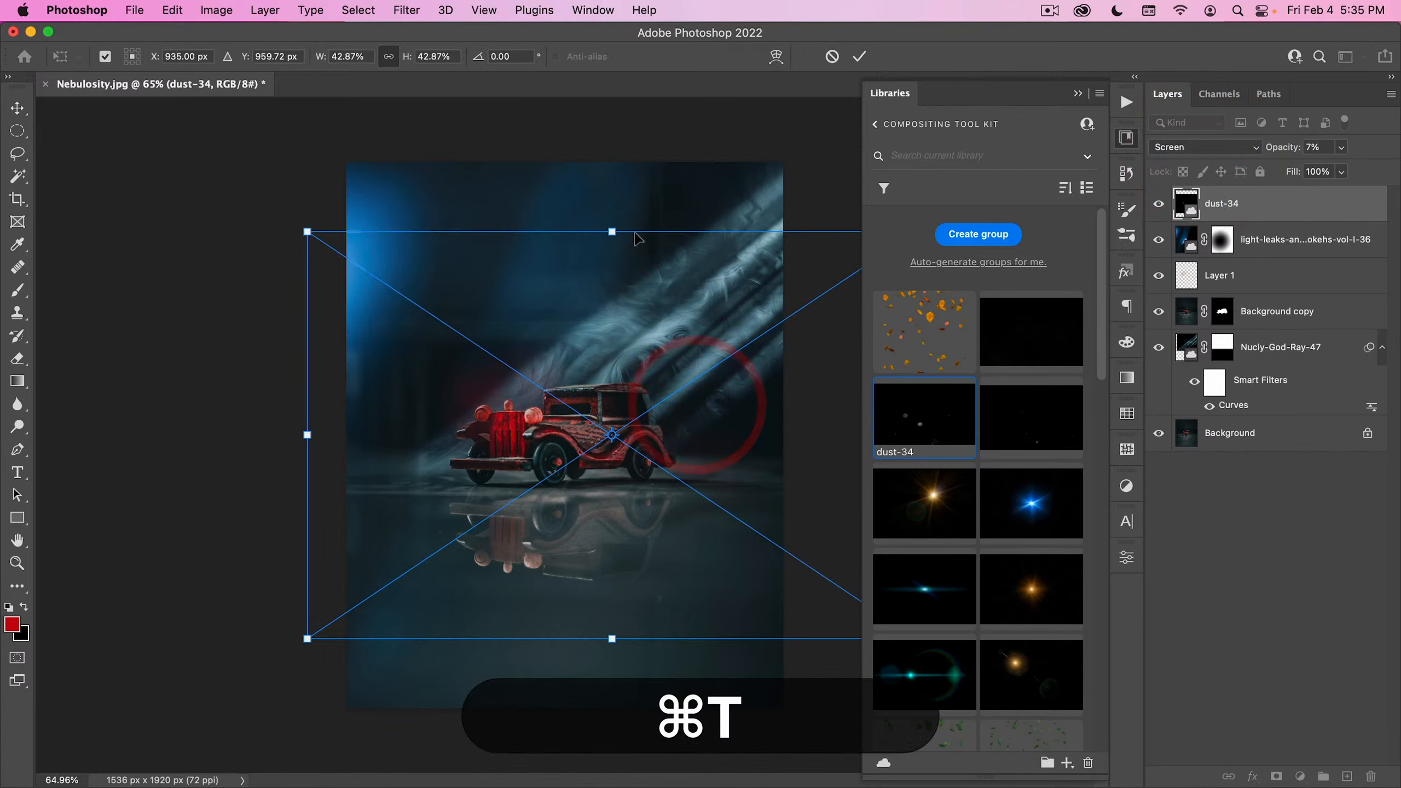
pyautogui.moveTo(634, 238); pyautogui.dragTo(635, 157)
pyautogui.moveTo(623, 405); pyautogui.dragTo(588, 407)
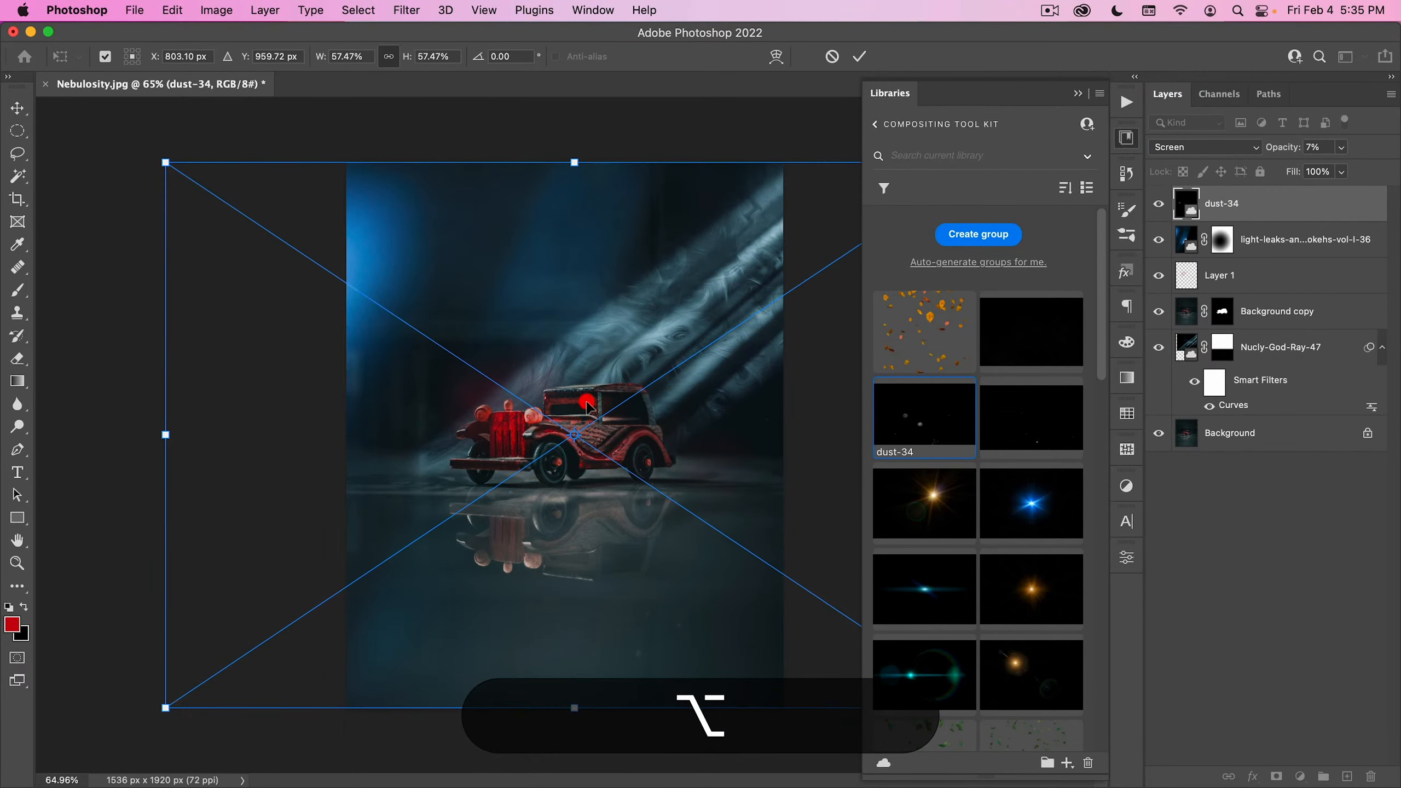
pyautogui.doubleClick(587, 405)
# - Fine-tune the position of the dust particles around the car and set the dust-34 layer's opacity to 24%
pyautogui.moveTo(715, 404)
pyautogui.mouseDown()
pyautogui.moveTo(678, 433)
pyautogui.moveTo(723, 380)
pyautogui.mouseUp()
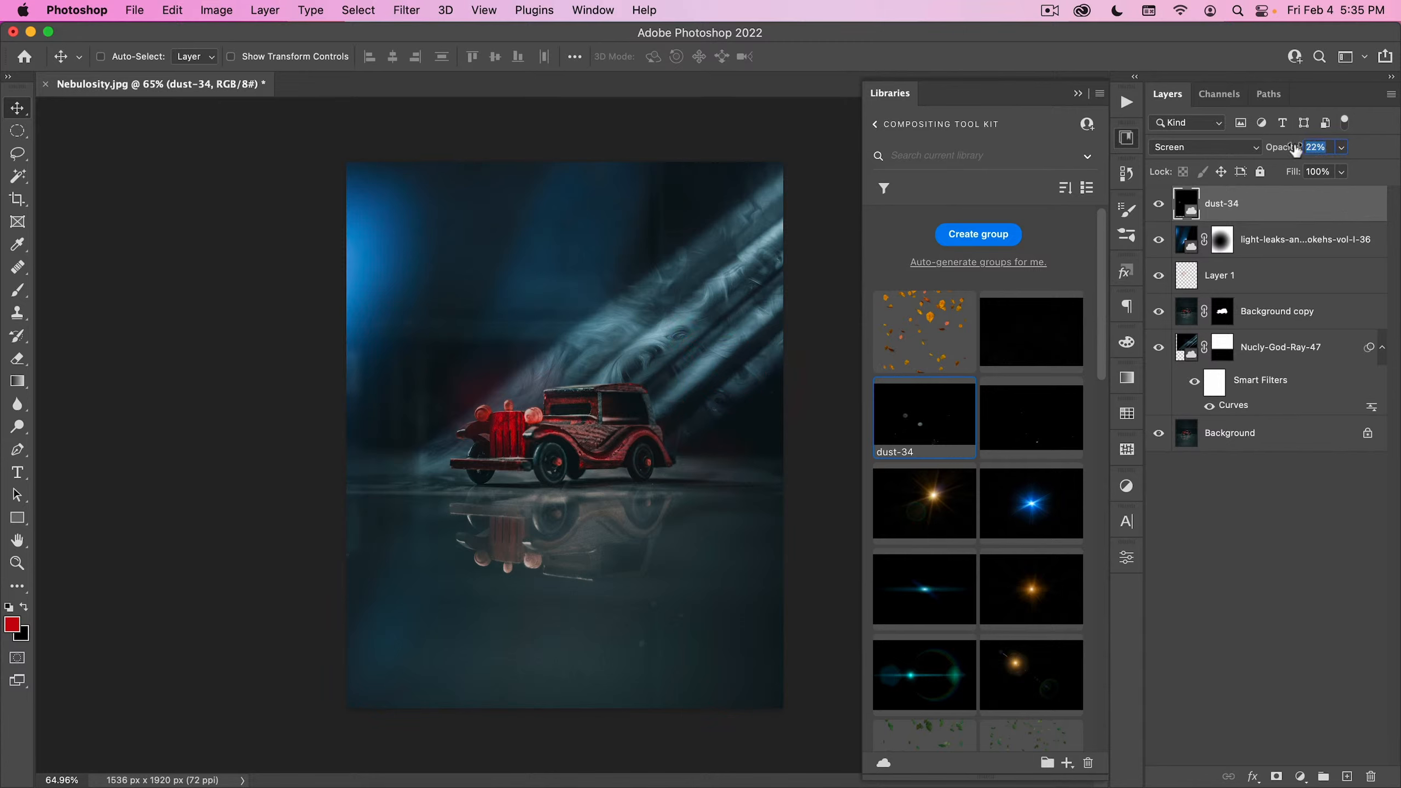
pyautogui.moveTo(607, 444)
pyautogui.mouseDown()
pyautogui.moveTo(546, 505)
pyautogui.moveTo(543, 486)
pyautogui.moveTo(591, 473)
pyautogui.moveTo(589, 460)
pyautogui.mouseUp()
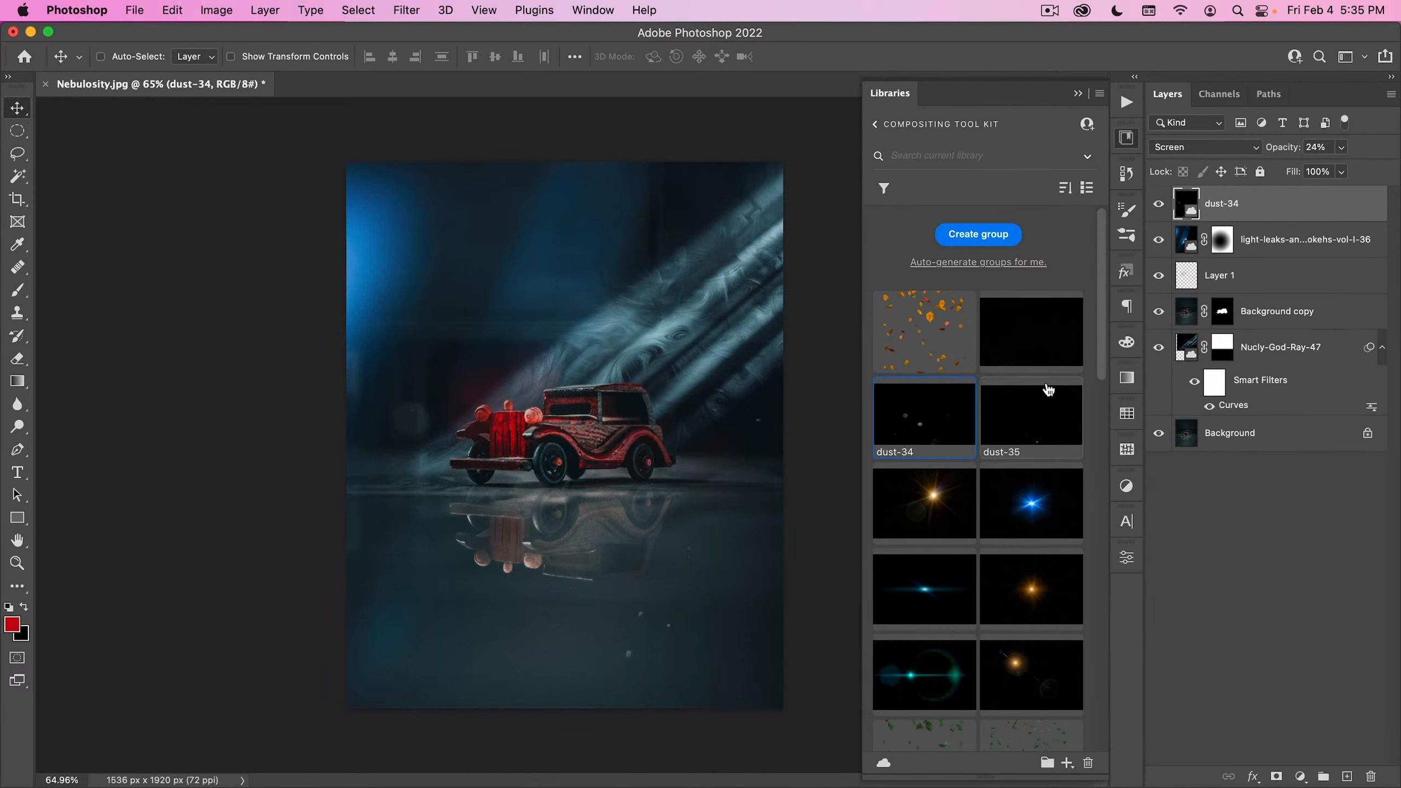
# - Place the dust-29 asset from the library over the car image as the uppermost layer
pyautogui.moveTo(1047, 322); pyautogui.dragTo(569, 370)
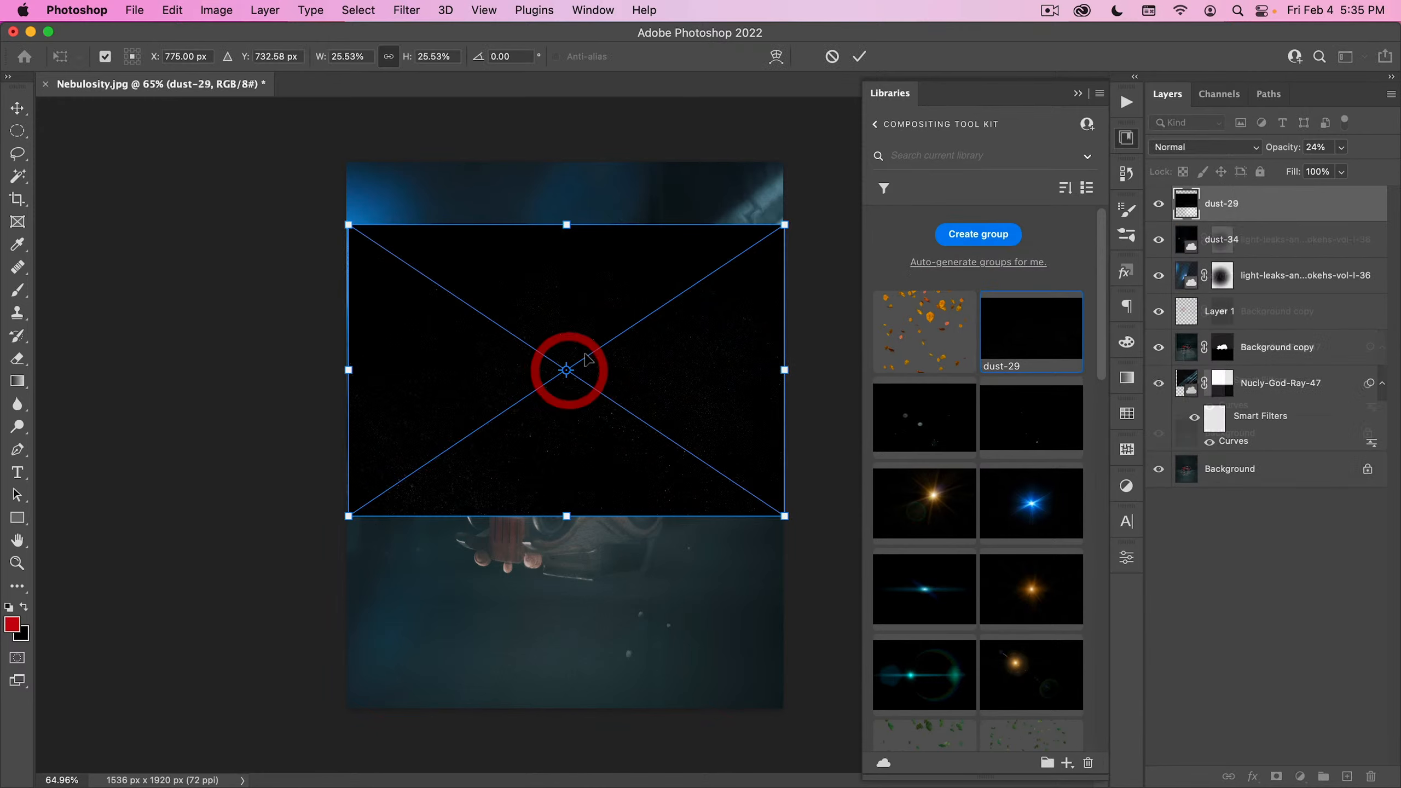
pyautogui.click(583, 279)
pyautogui.doubleClick(583, 279)
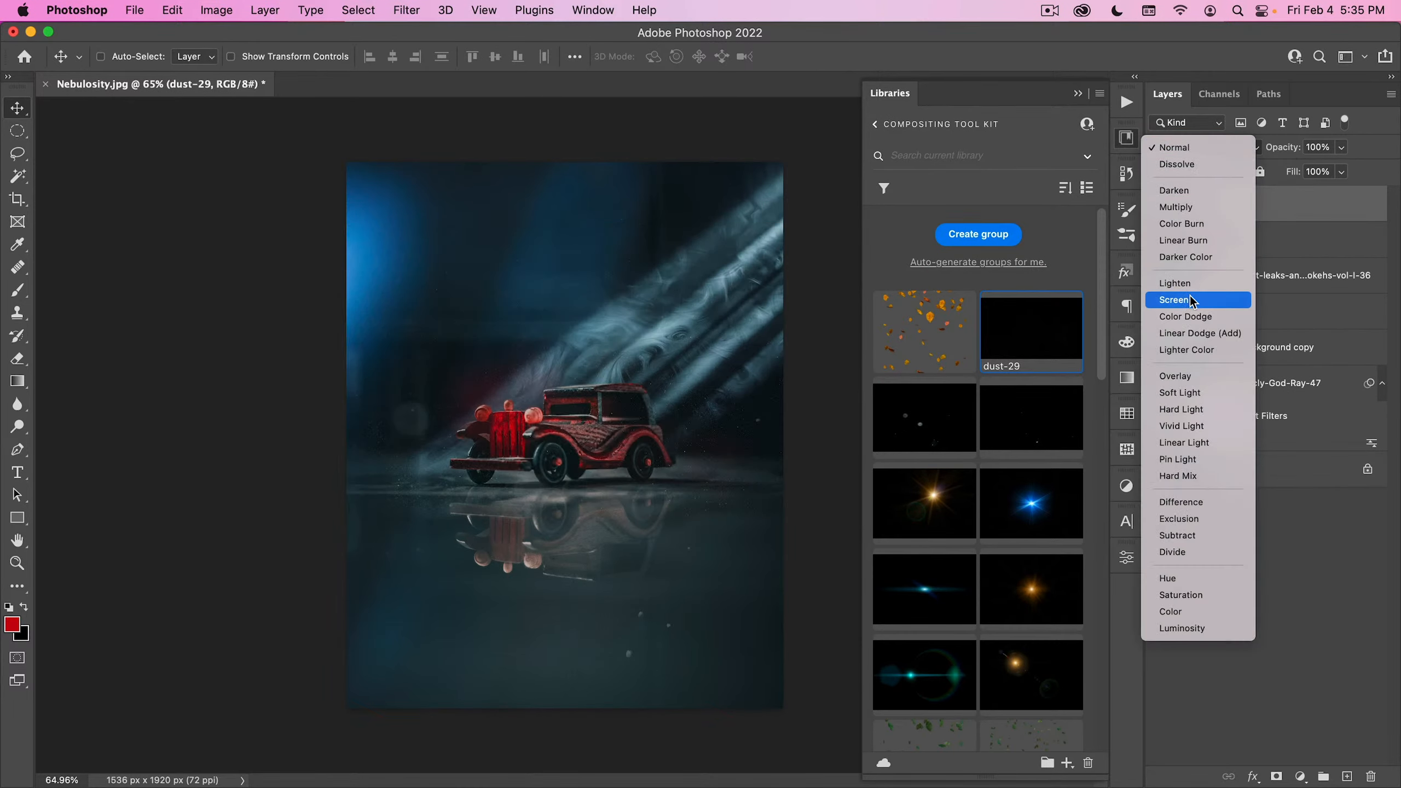
# - Set the dust-29 layer to Screen blending and adjust the position of its dust particles over the car
pyautogui.click(1186, 300)
pyautogui.moveTo(685, 392); pyautogui.dragTo(683, 402)
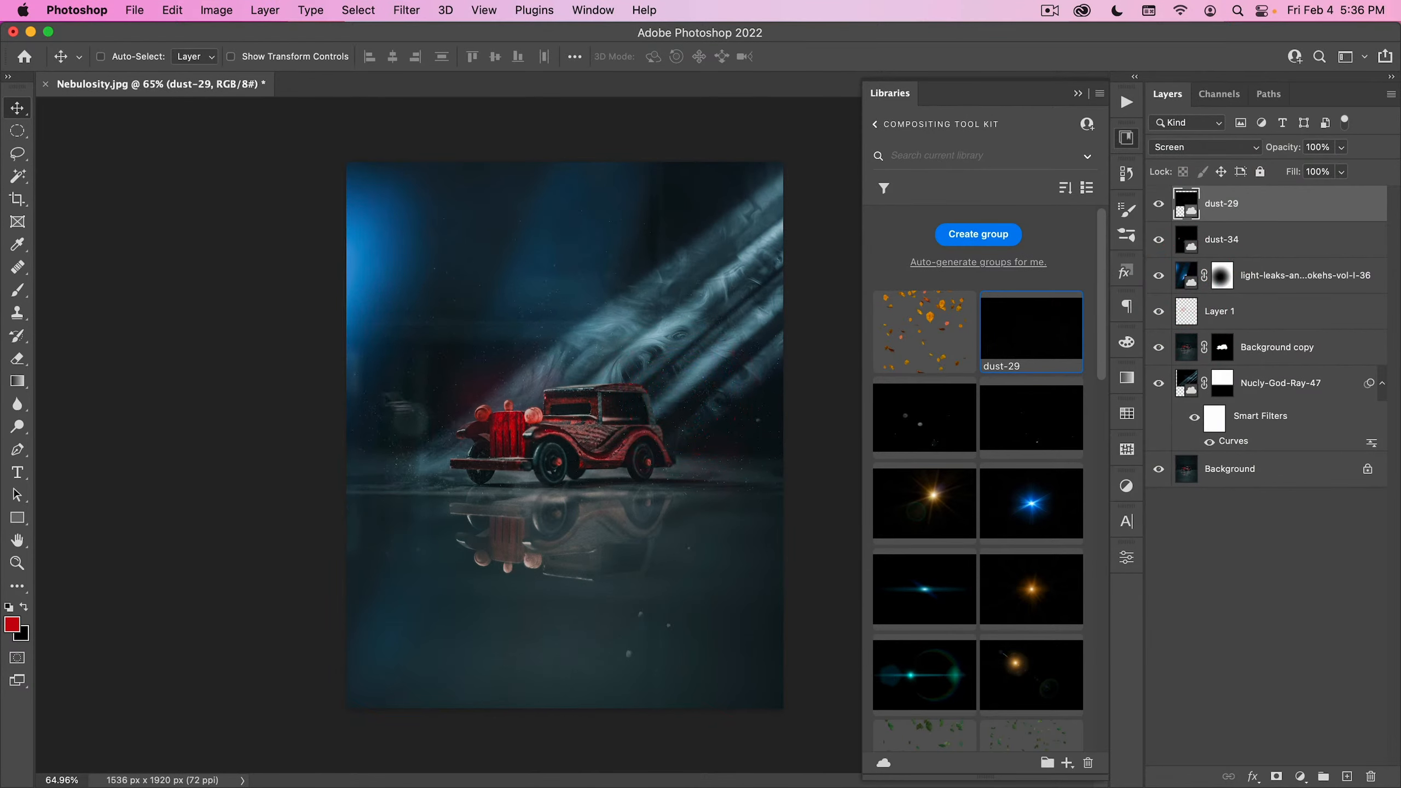
pyautogui.moveTo(653, 376); pyautogui.dragTo(648, 367)
# - Restrict dust-29 to brighter underlying areas with Blend If, splitting the underlying layer's black slider and setting its upper half to 117
pyautogui.doubleClick(1363, 210)
pyautogui.moveTo(878, 366); pyautogui.dragTo(1119, 150)
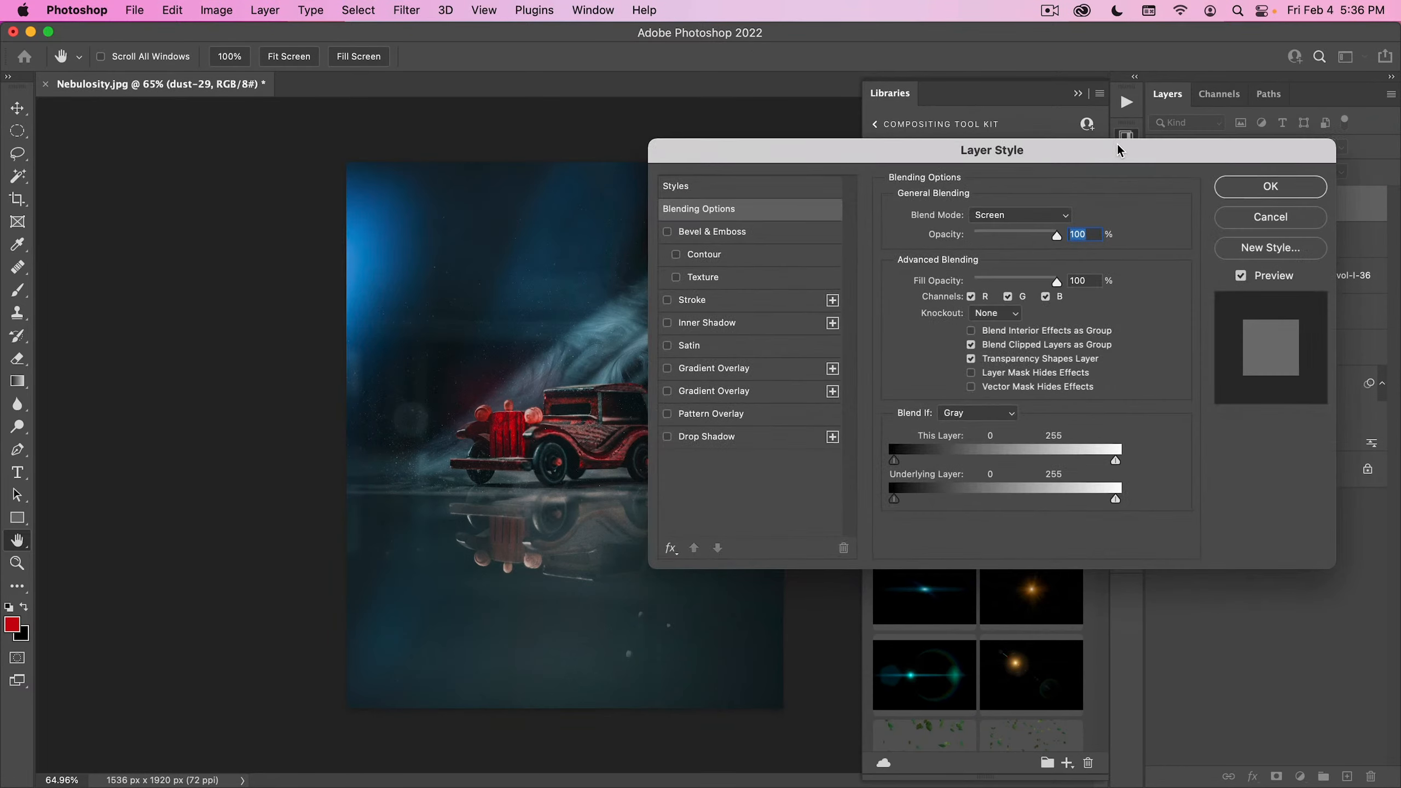
pyautogui.moveTo(894, 499); pyautogui.dragTo(930, 499)
pyautogui.moveTo(751, 148); pyautogui.dragTo(816, 139)
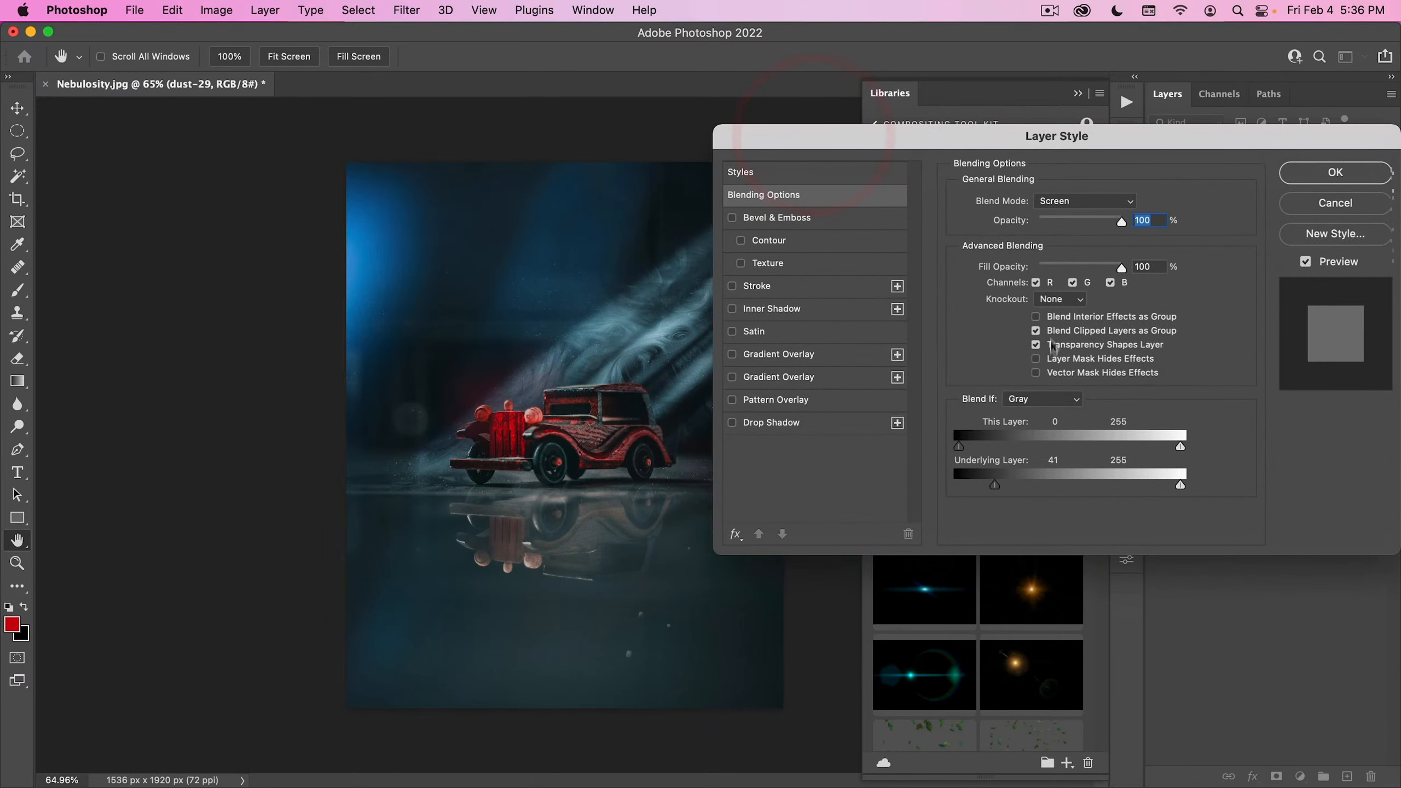
pyautogui.moveTo(995, 484); pyautogui.dragTo(1120, 490)
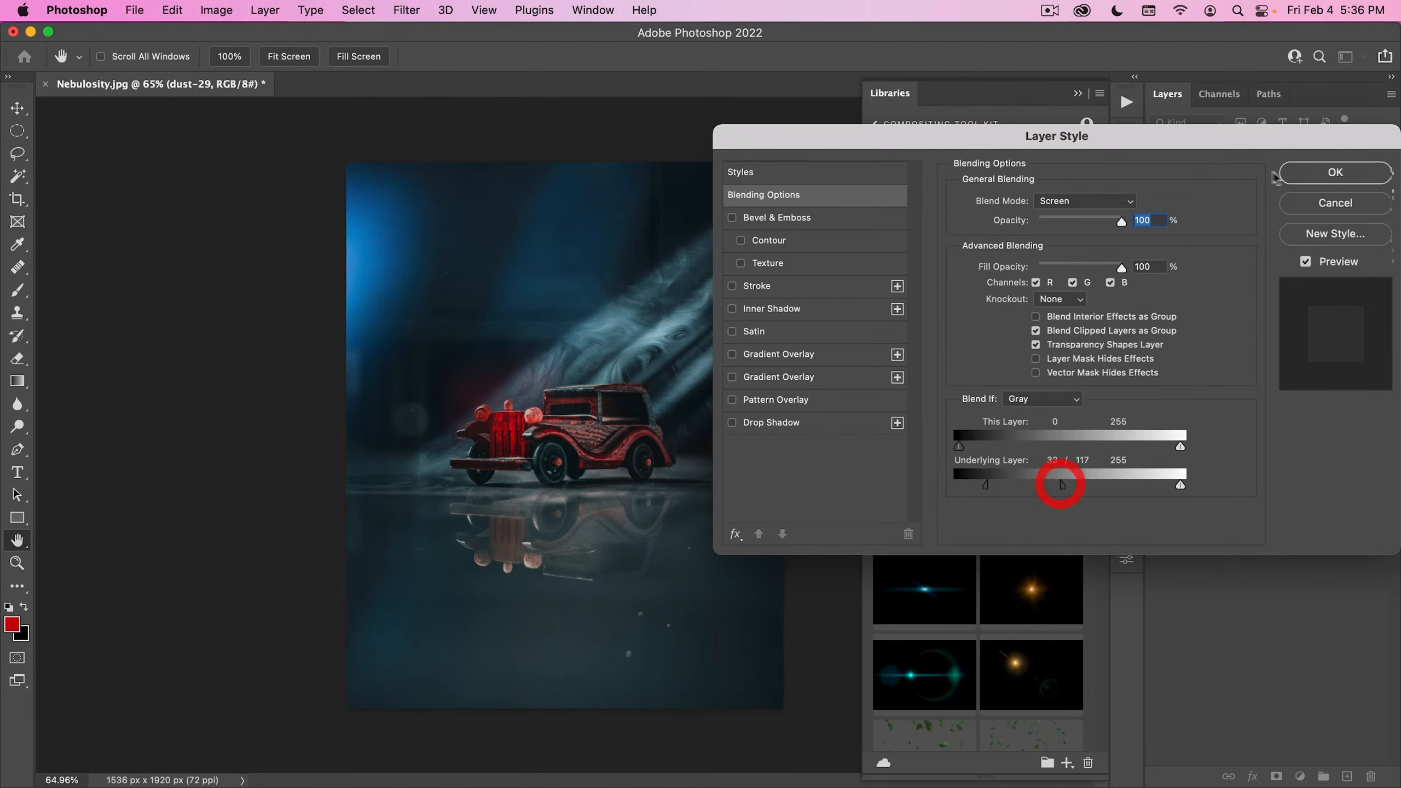
pyautogui.press('Return')
# - Rotate the dust-29 layer 90 degrees, scale it to about 38% to span the canvas width, and move it down over the car
pyautogui.moveTo(619, 386); pyautogui.dragTo(535, 388)
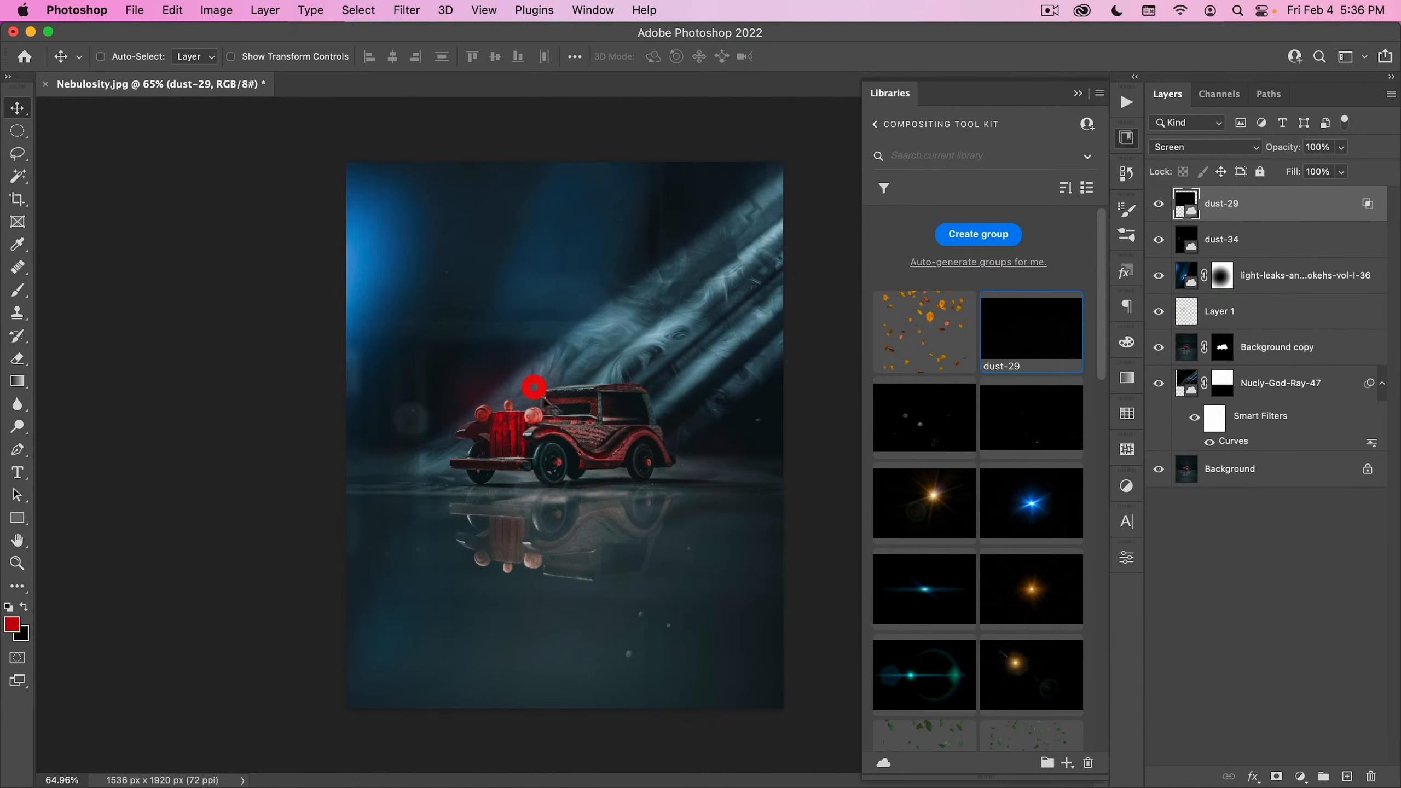
pyautogui.press('super+t')
pyautogui.moveTo(782, 337); pyautogui.dragTo(565, 602)
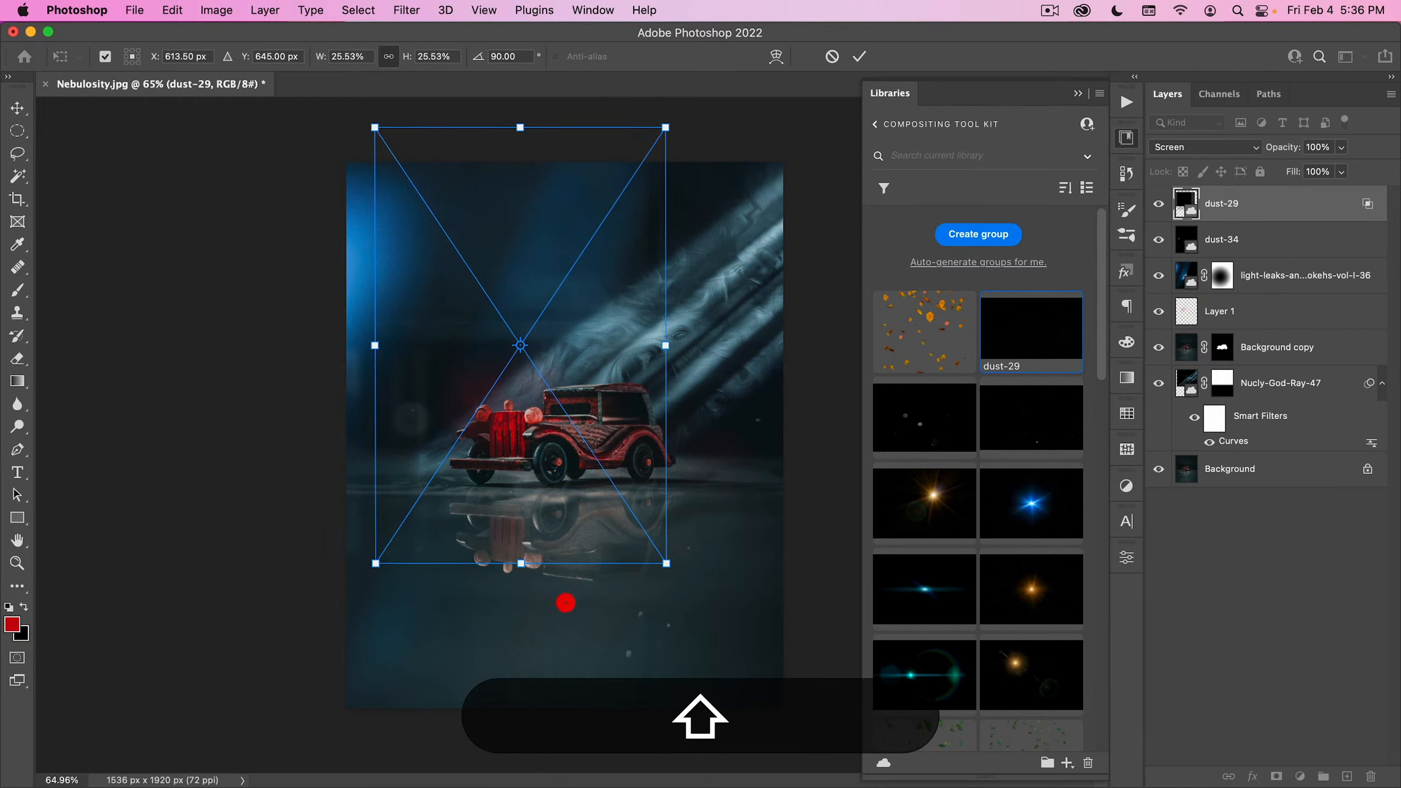
pyautogui.moveTo(677, 353); pyautogui.dragTo(783, 345)
pyautogui.moveTo(375, 345); pyautogui.dragTo(347, 346)
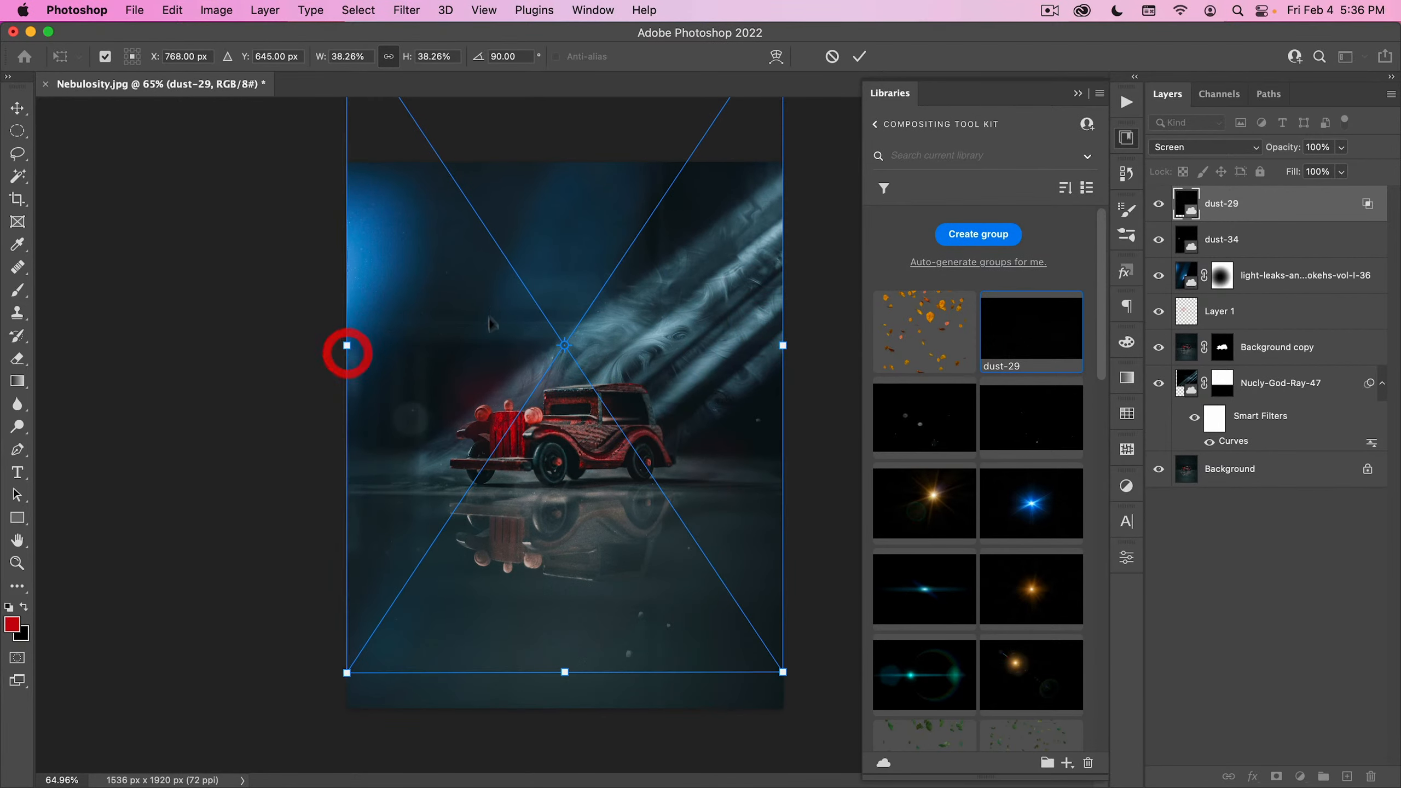
pyautogui.moveTo(490, 319); pyautogui.dragTo(490, 409)
pyautogui.doubleClick(502, 356)
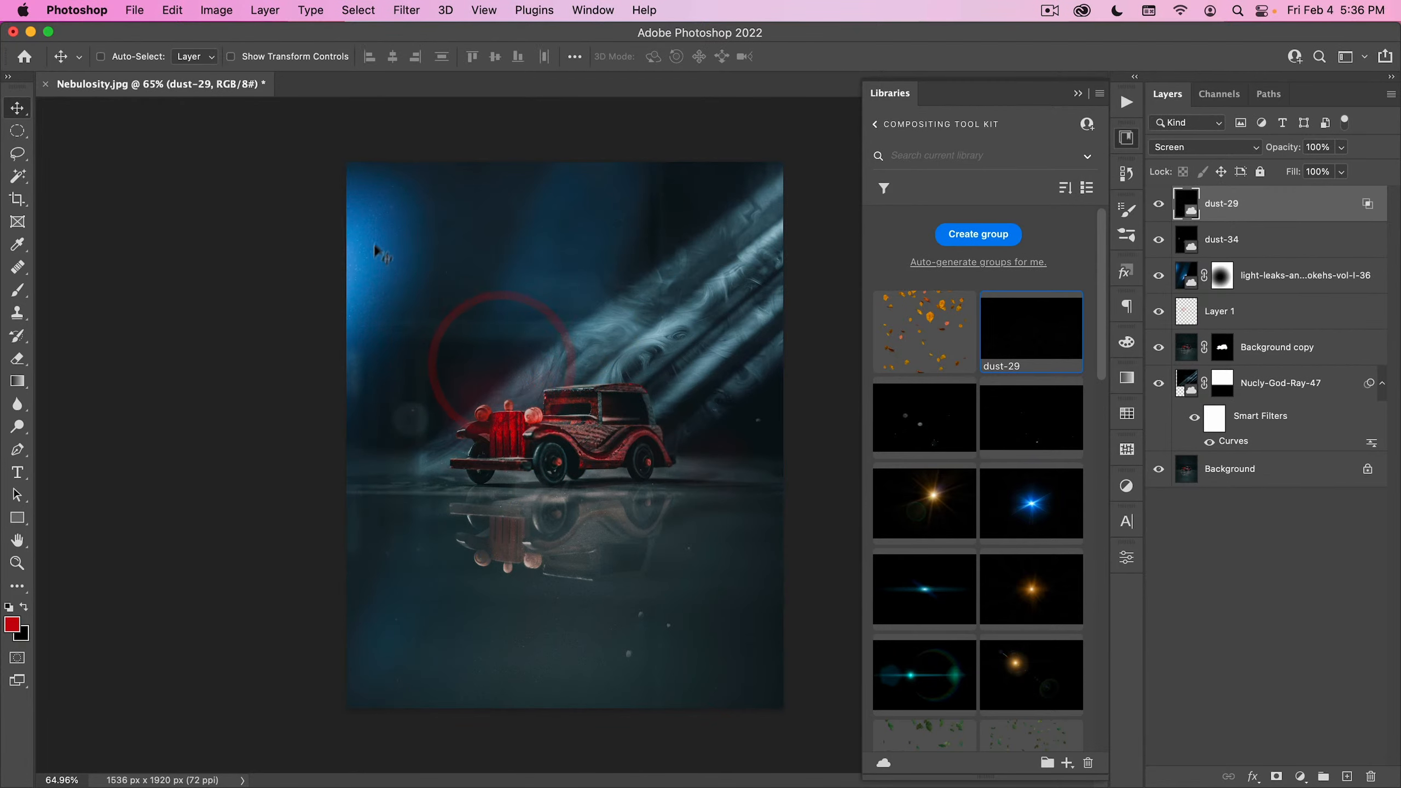
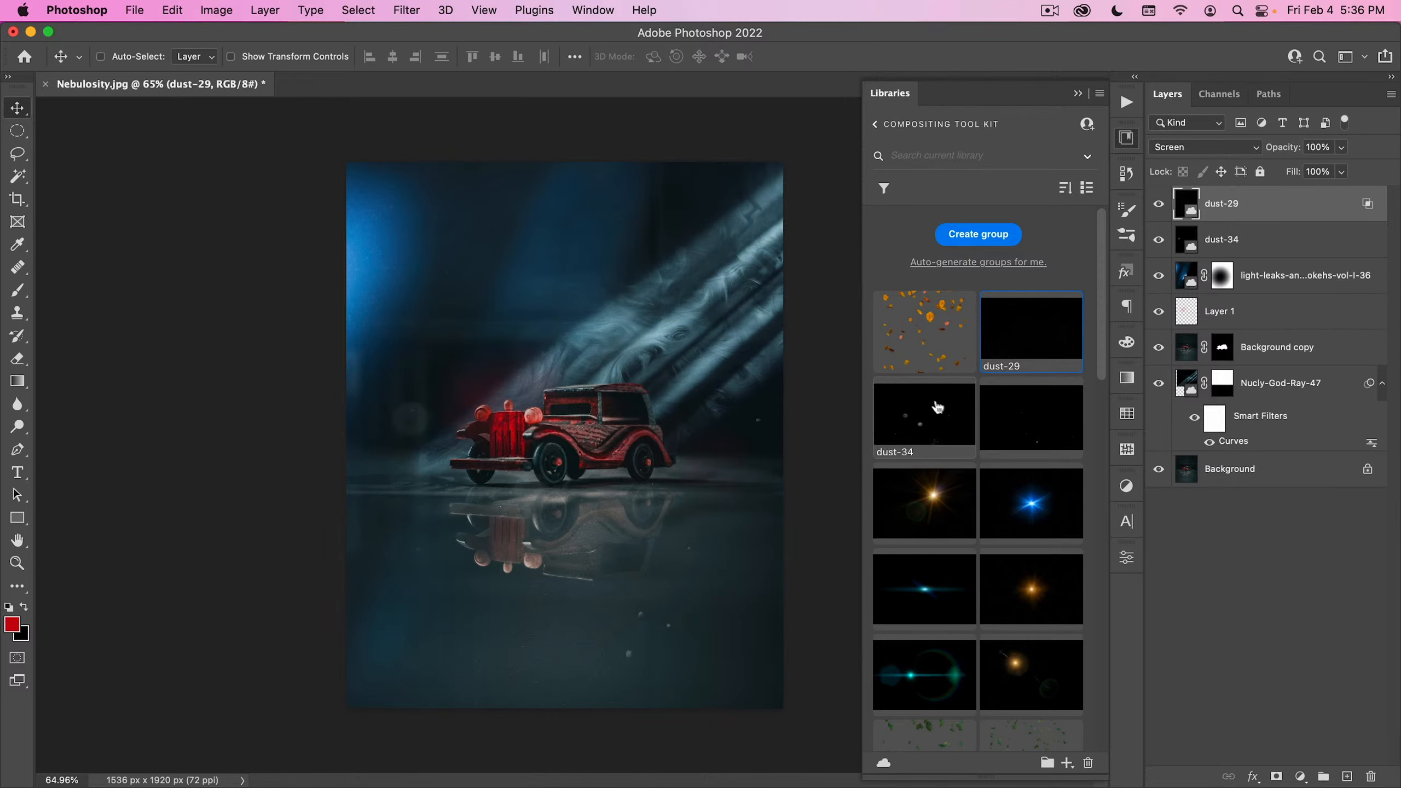
# - Close Nebulosity.jpg without saving and open red-rose-petals.jpg from the 00_Image Assets folder
pyautogui.scroll(-10, 977, 431)
pyautogui.scroll(-6, 999, 423)
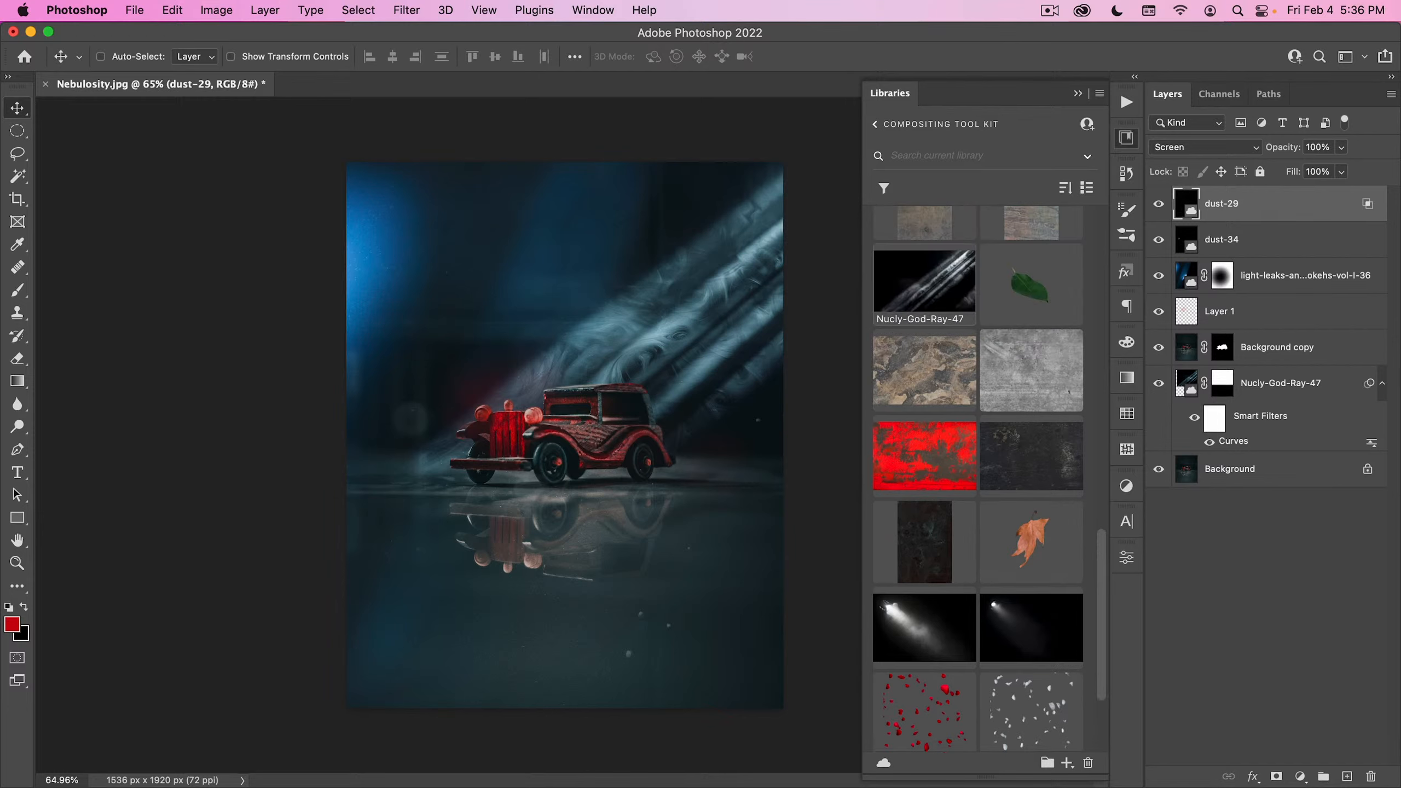
pyautogui.click(1126, 137)
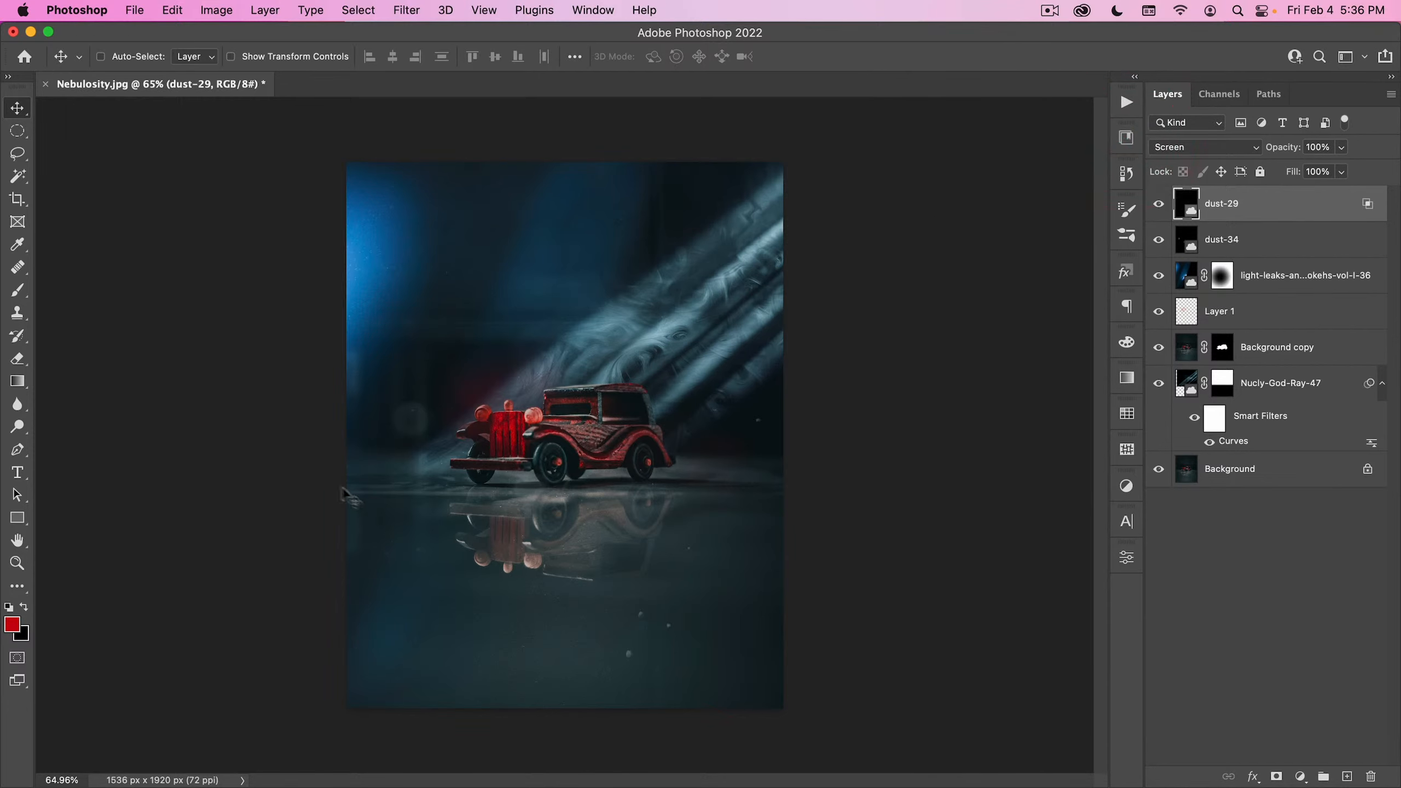
pyautogui.click(46, 84)
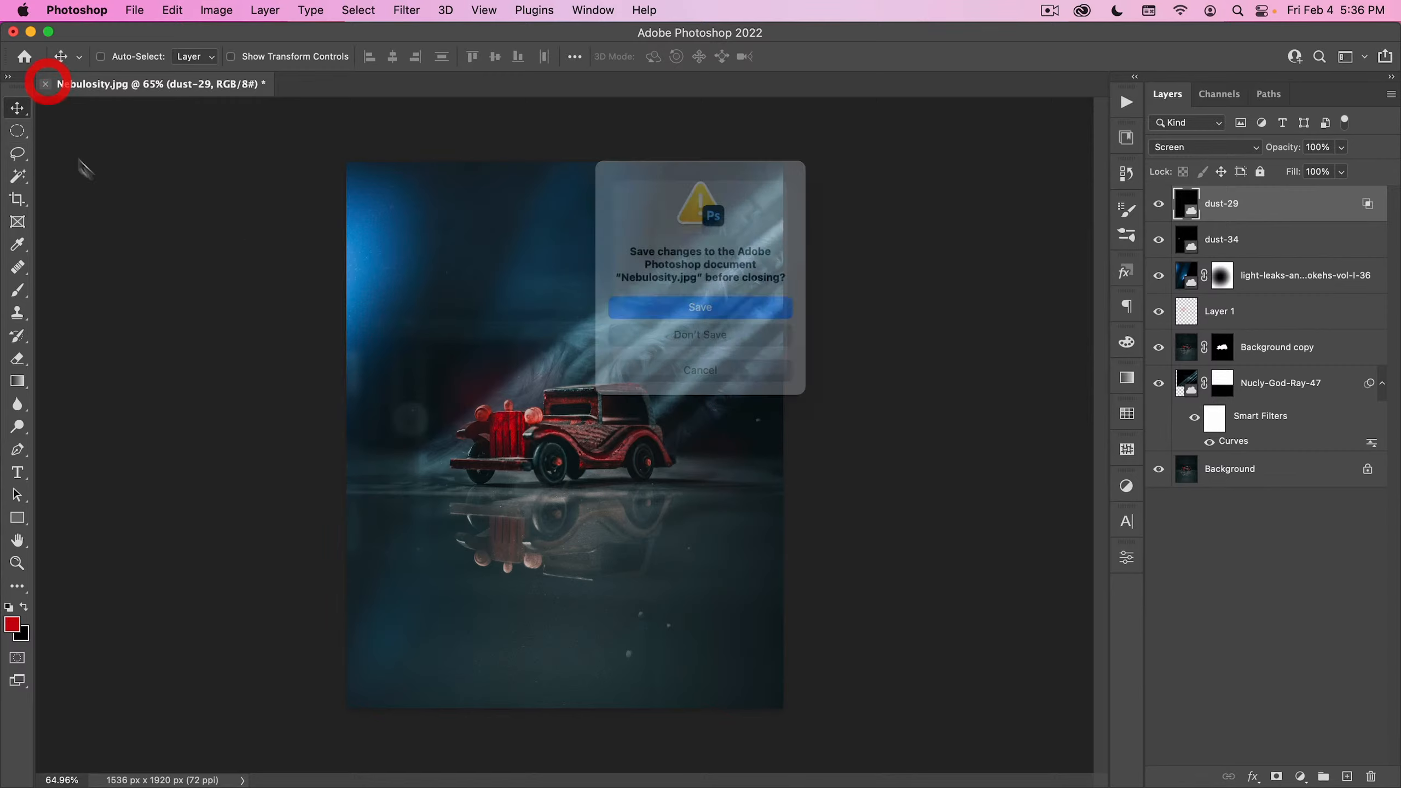
pyautogui.click(672, 340)
pyautogui.click(135, 10)
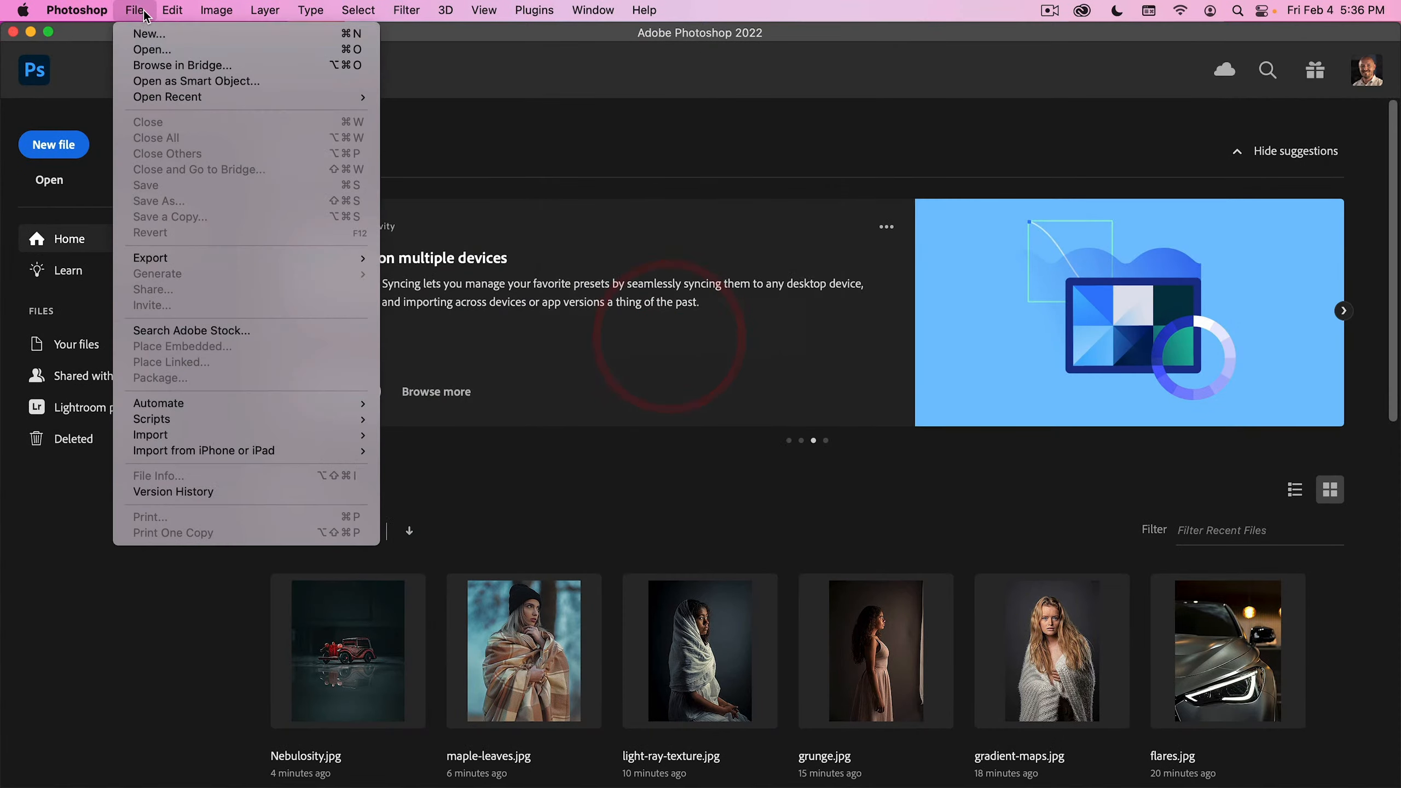
pyautogui.click(151, 50)
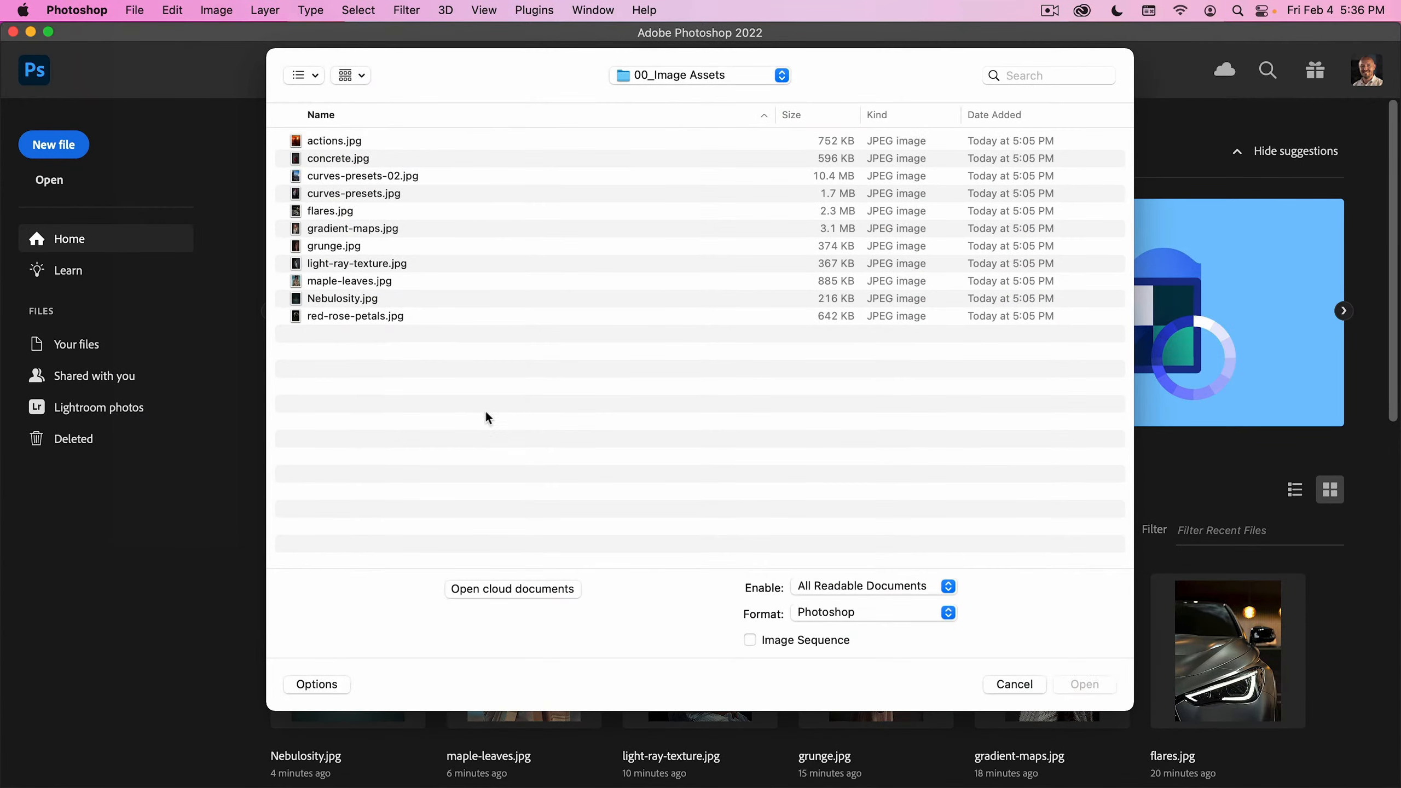
pyautogui.doubleClick(357, 318)
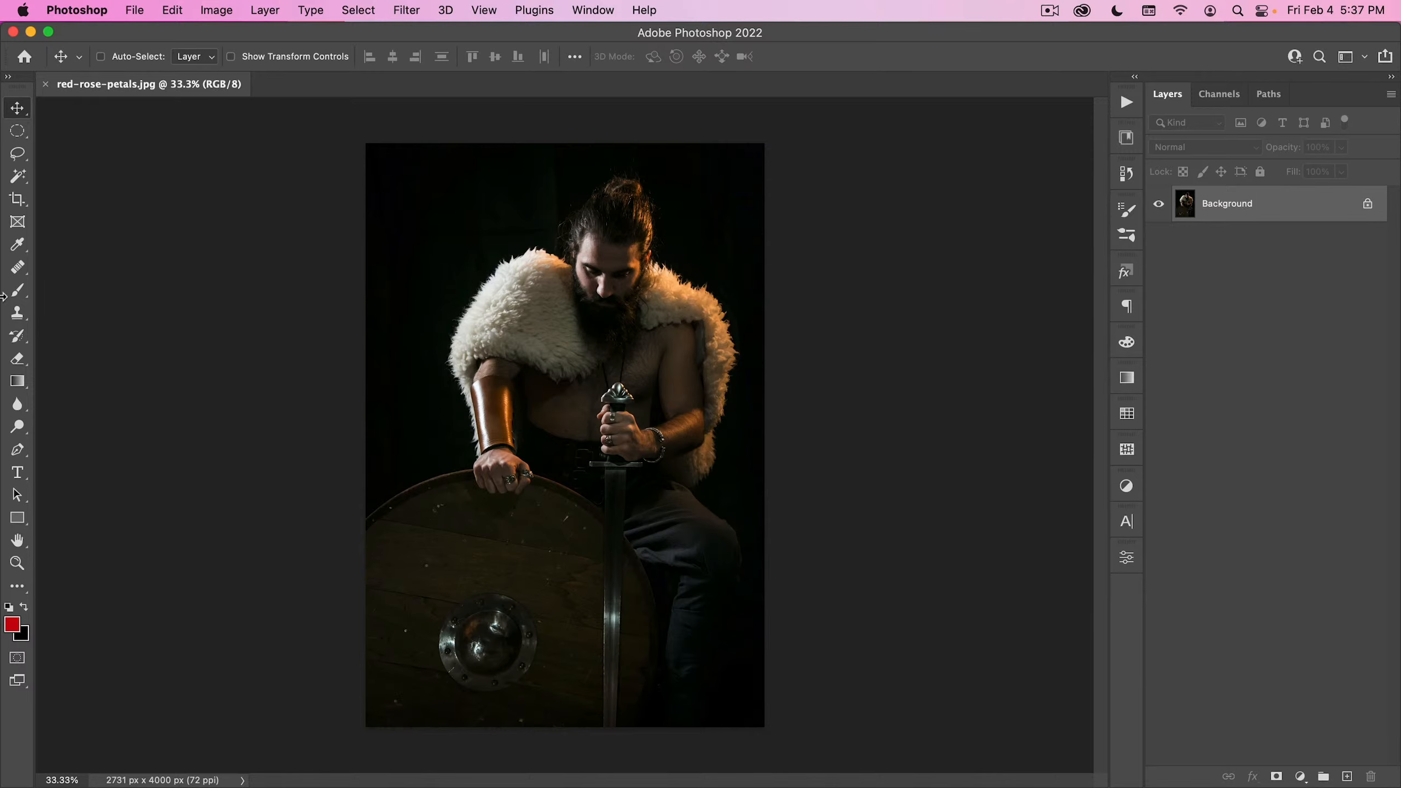
# - Select the seated warrior with Select Subject, duplicate the Background layer, and mask the duplicate with the selection
pyautogui.click(19, 182)
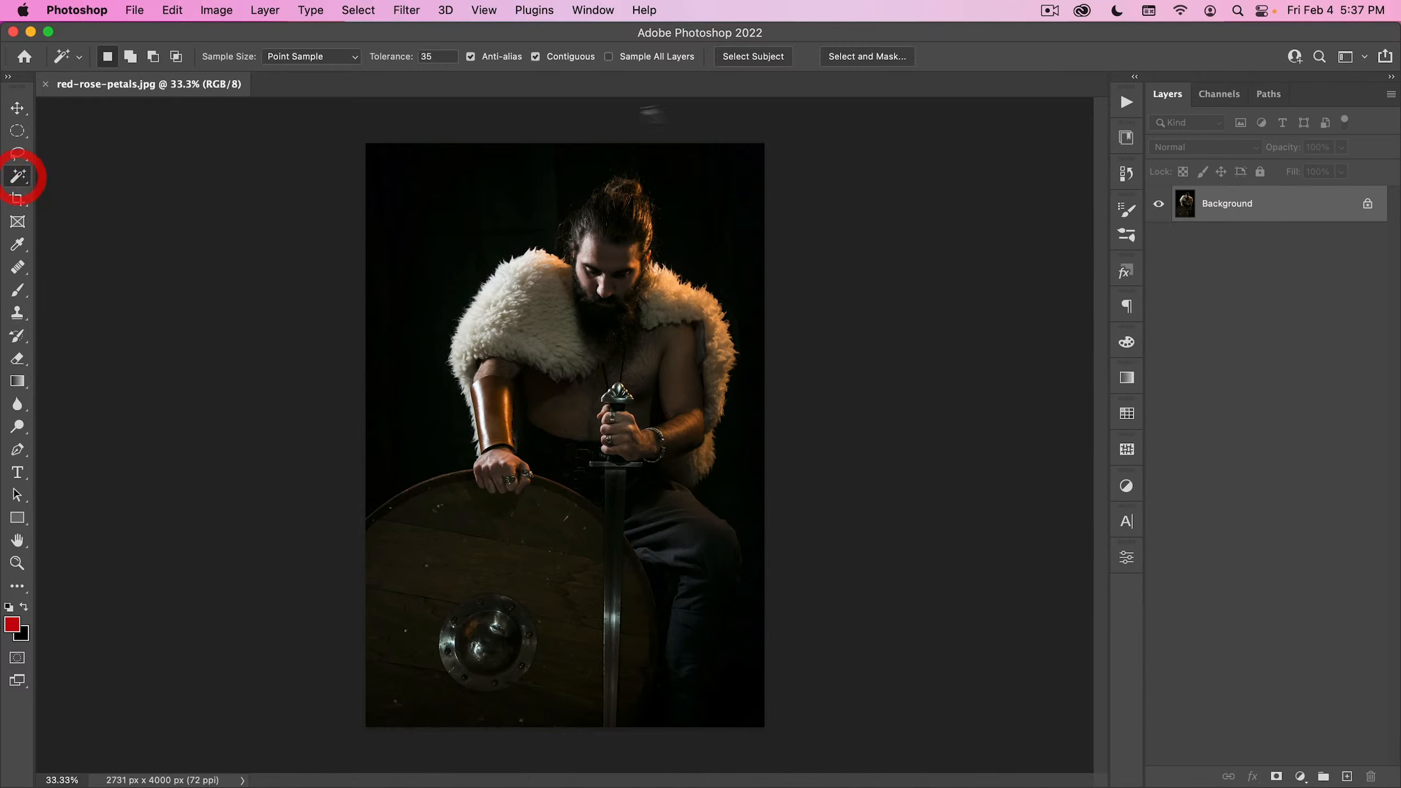
pyautogui.click(753, 57)
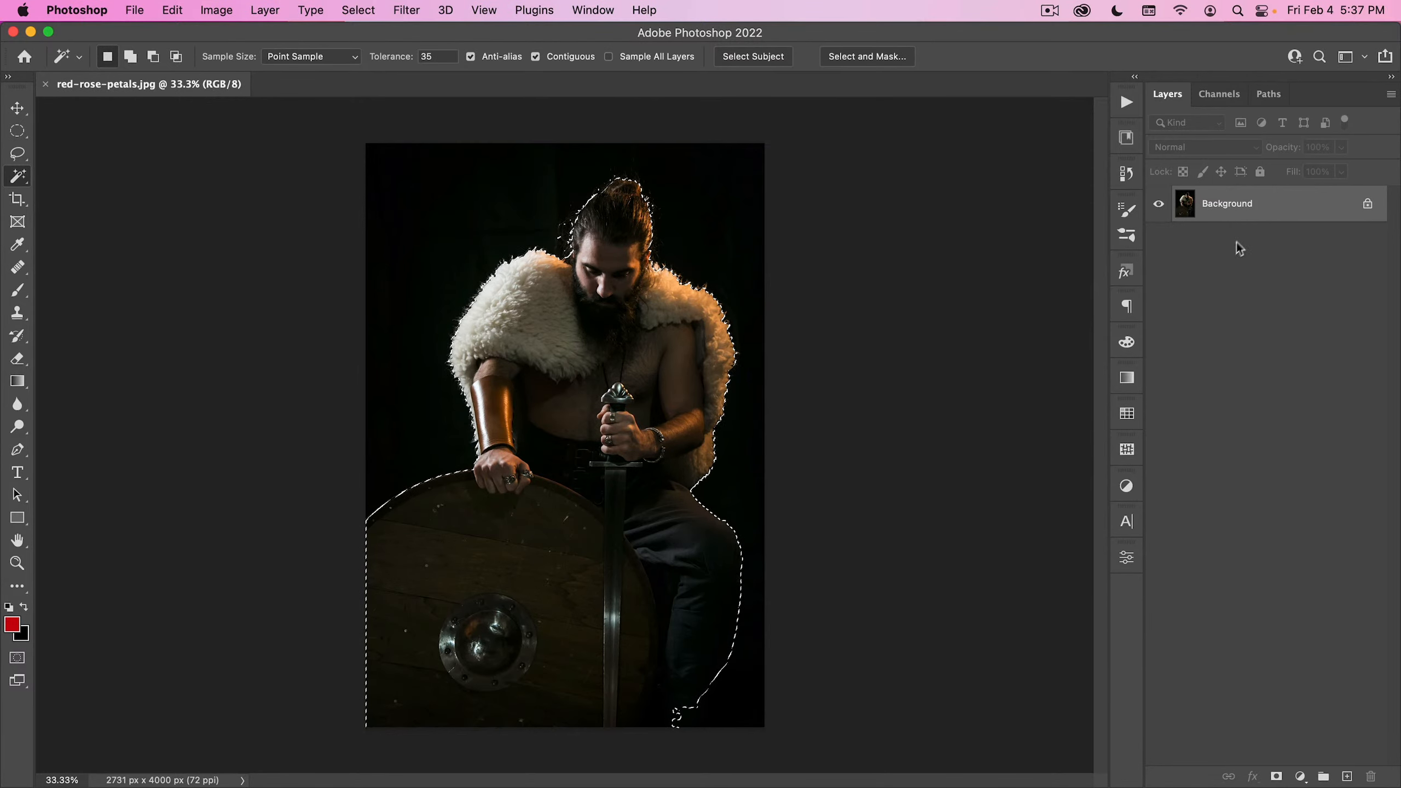
pyautogui.moveTo(1273, 210); pyautogui.dragTo(1347, 775)
pyautogui.click(1277, 776)
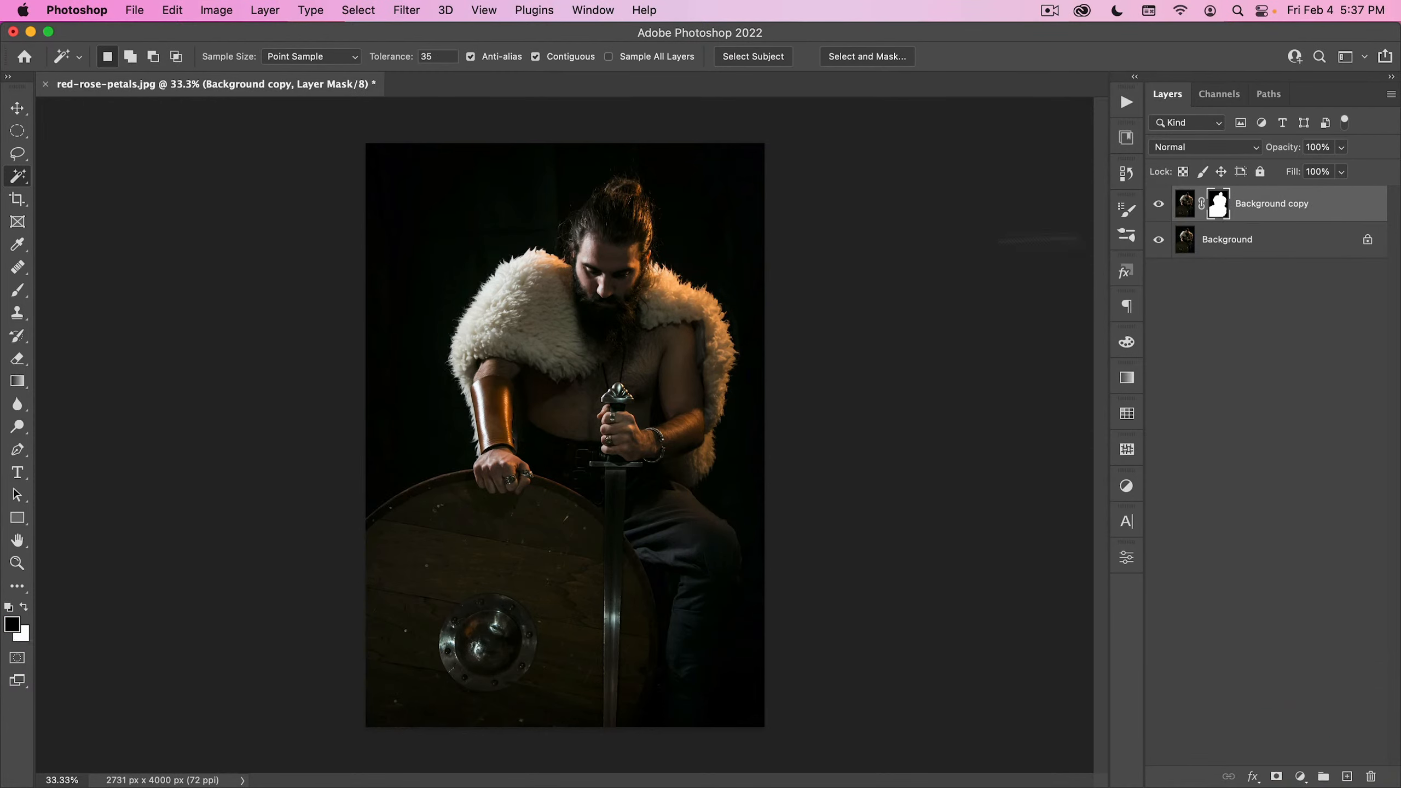
# - Cover the original Background layer with linear foreground-to-transparent gradients in brown tones sampled from the man's fur and skin
pyautogui.click(1228, 246)
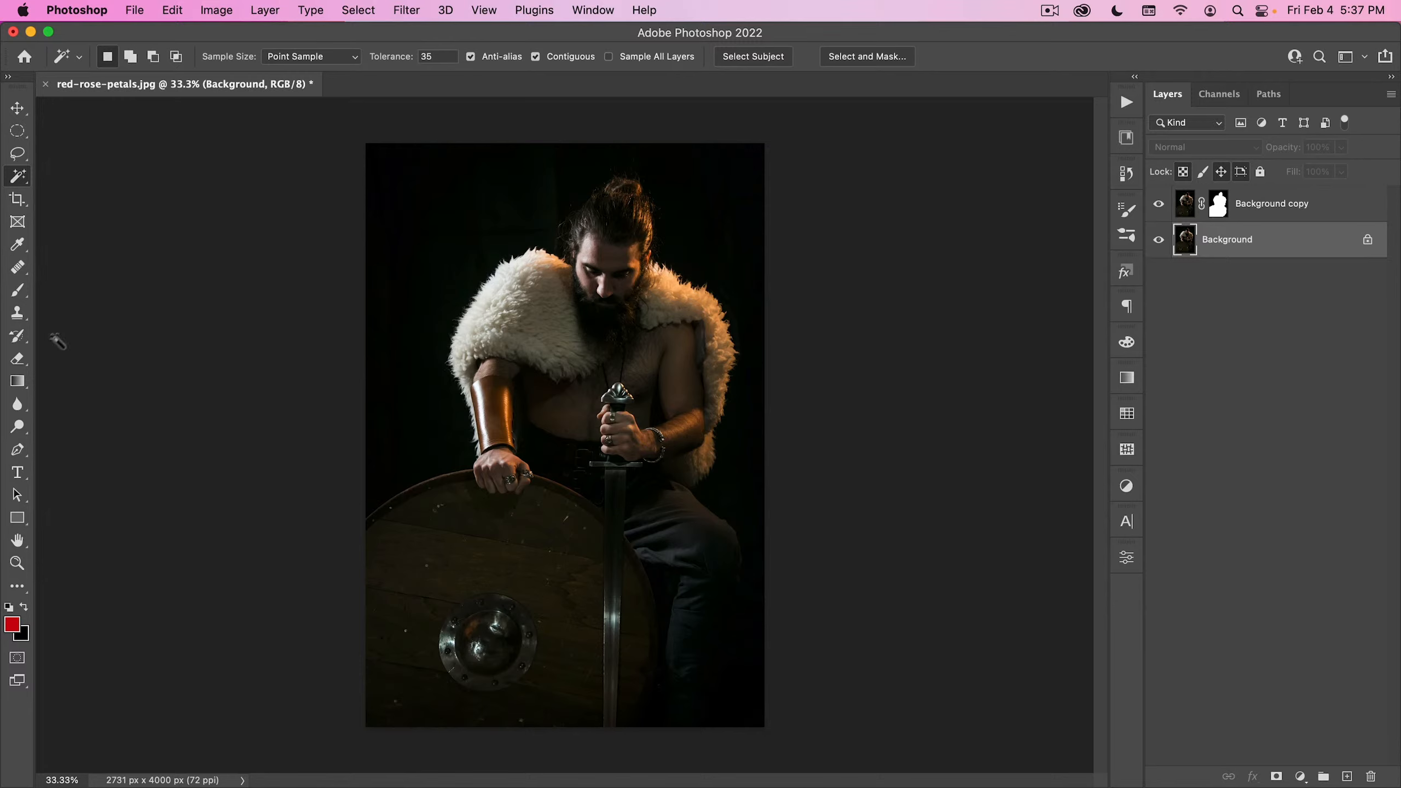
pyautogui.press('g')
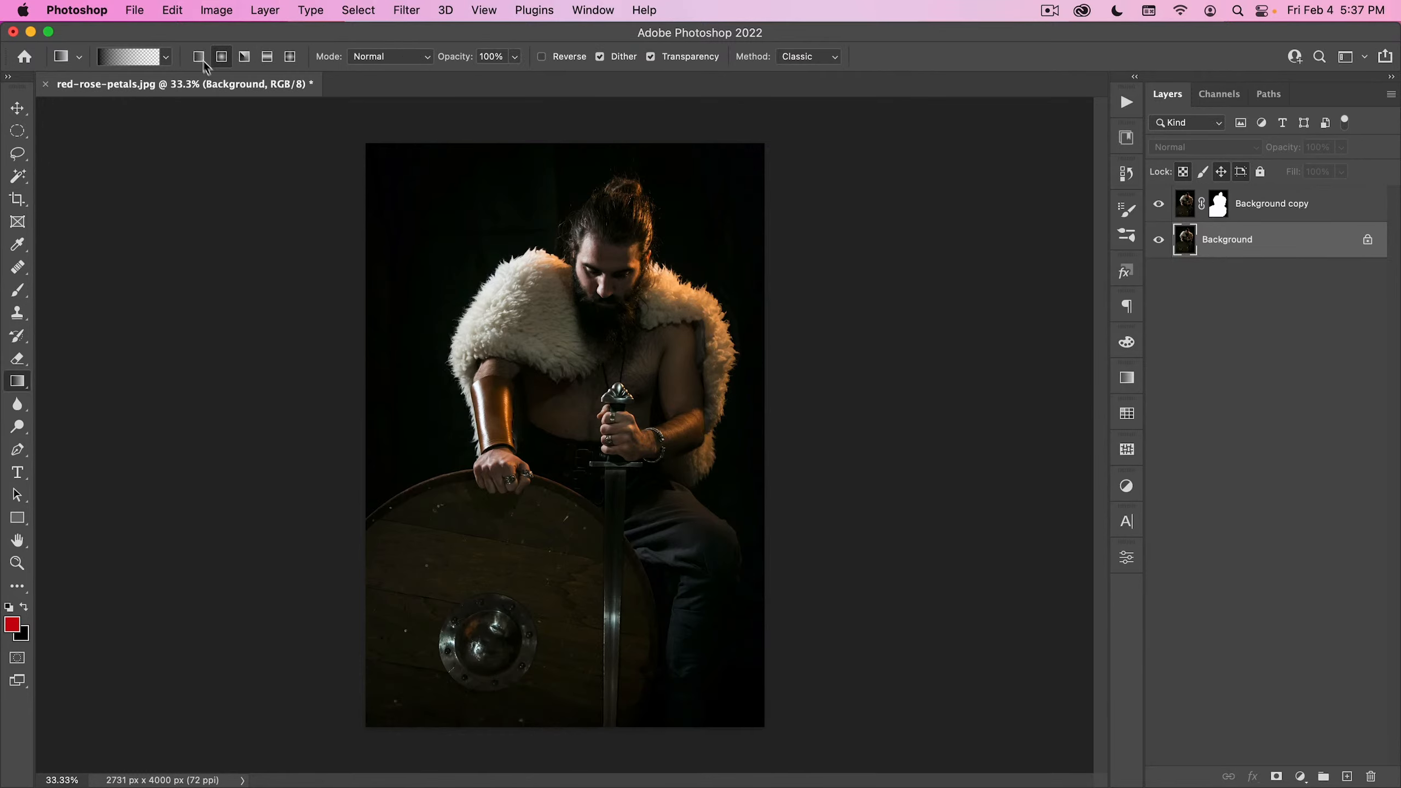
pyautogui.press('alt')
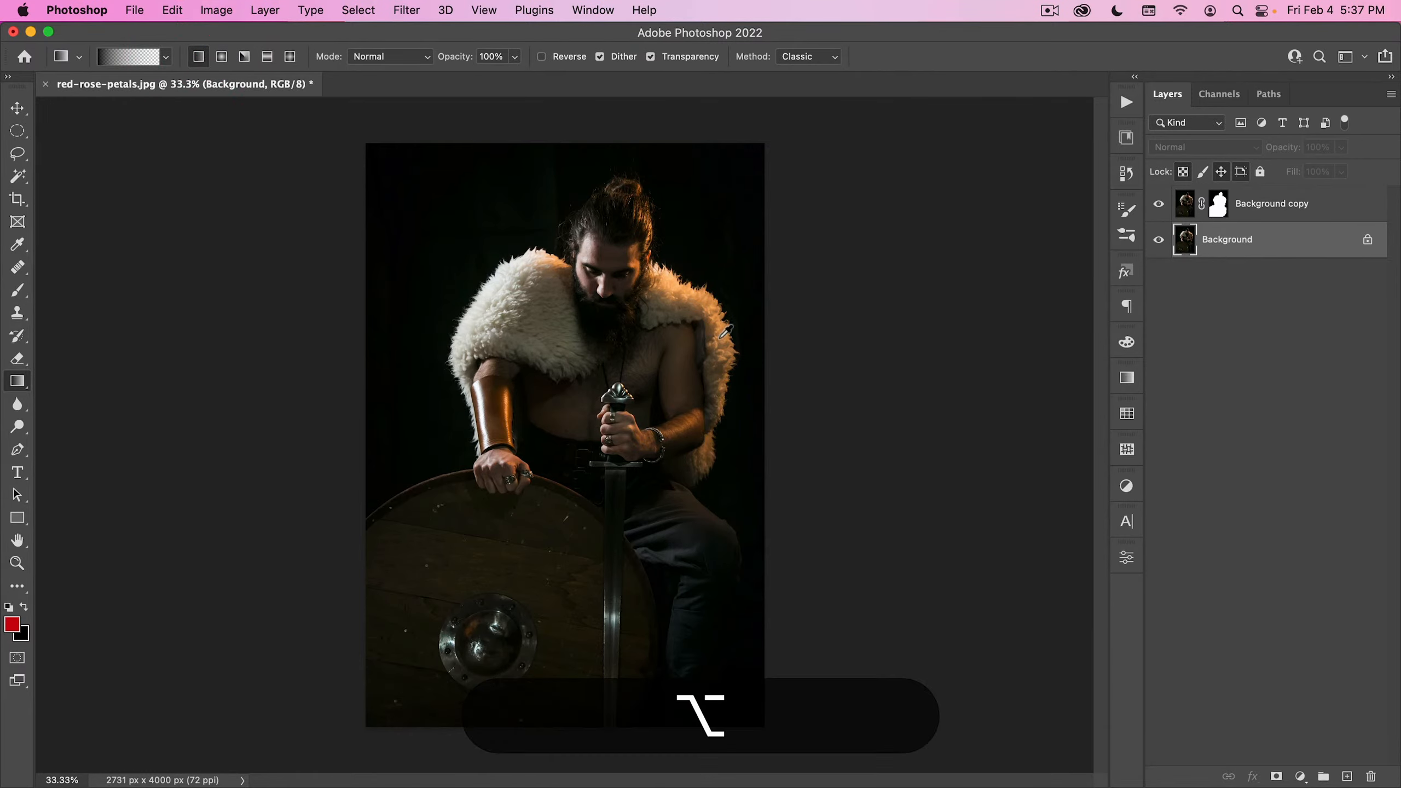
pyautogui.moveTo(722, 336); pyautogui.dragTo(704, 457)
pyautogui.hotkey('alt', 'shift', 'BackSpace')
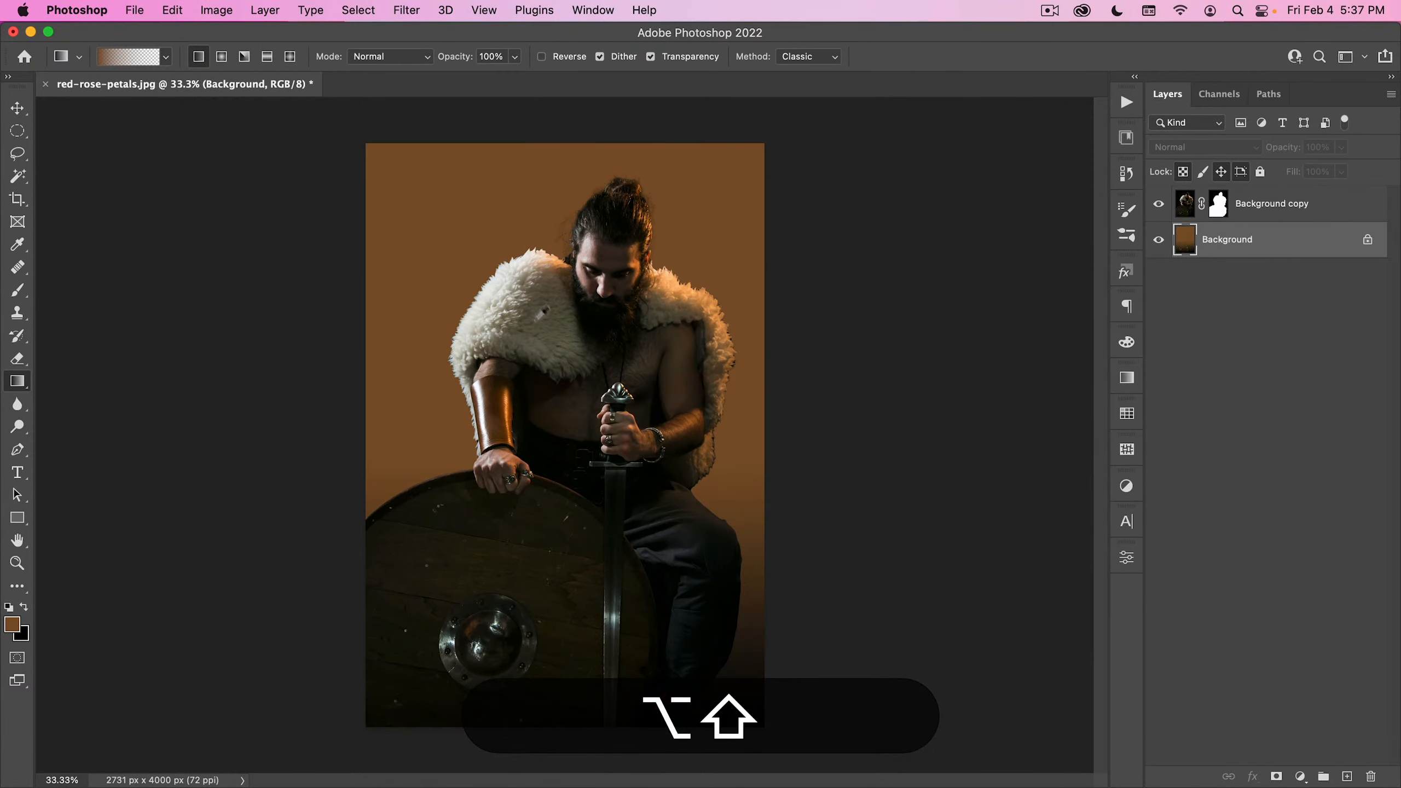
pyautogui.moveTo(538, 267)
pyautogui.mouseDown()
pyautogui.moveTo(532, 235)
pyautogui.moveTo(541, 291)
pyautogui.mouseUp()
pyautogui.hotkey('alt', 'shift', 'BackSpace')
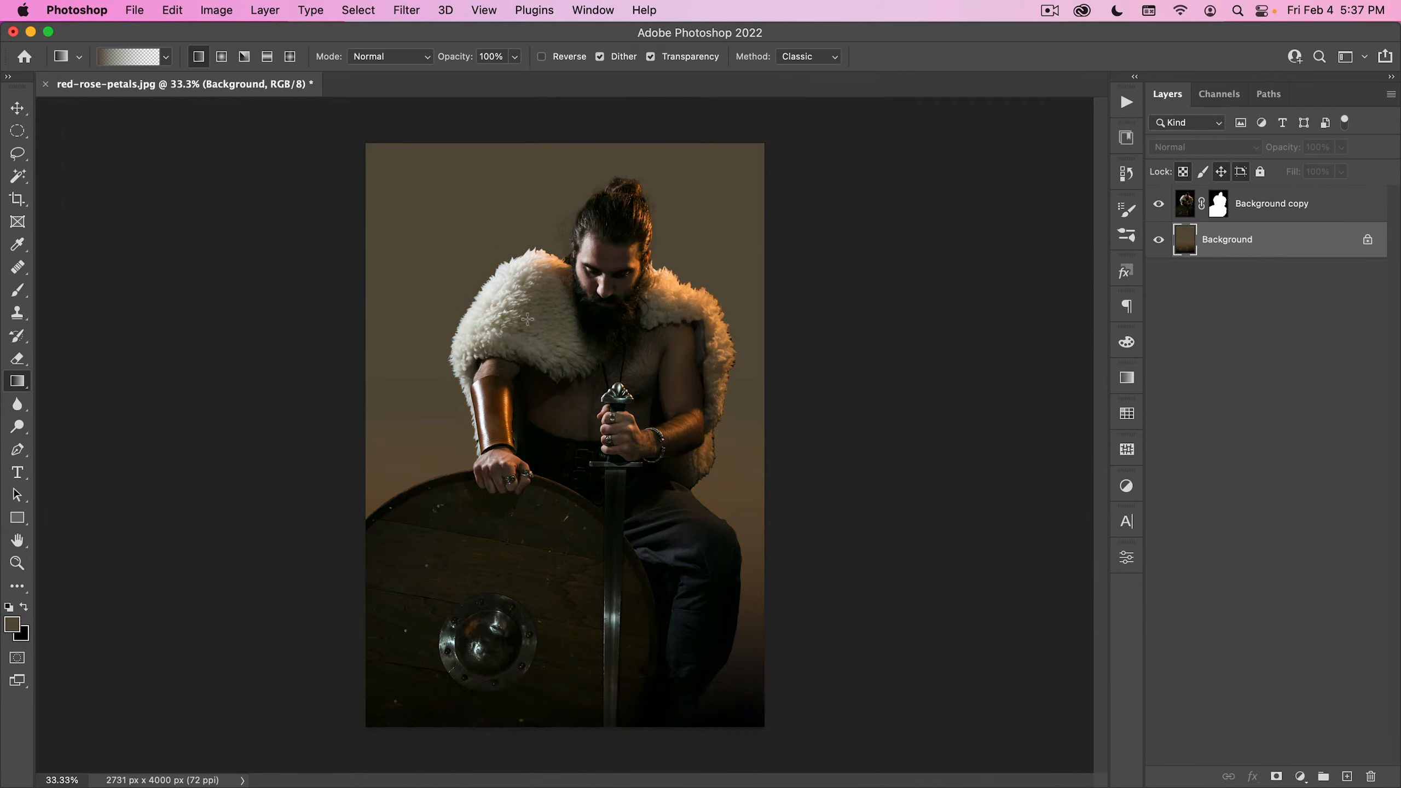
# - Darken the backdrop with linear gradients in a near-black sampled from its lower right area, then undo the last gradient
pyautogui.keyDown('alt'); pyautogui.click(742, 678); pyautogui.keyUp('alt')
pyautogui.moveTo(765, 588); pyautogui.dragTo(763, 321)
pyautogui.moveTo(739, 705); pyautogui.dragTo(803, 393)
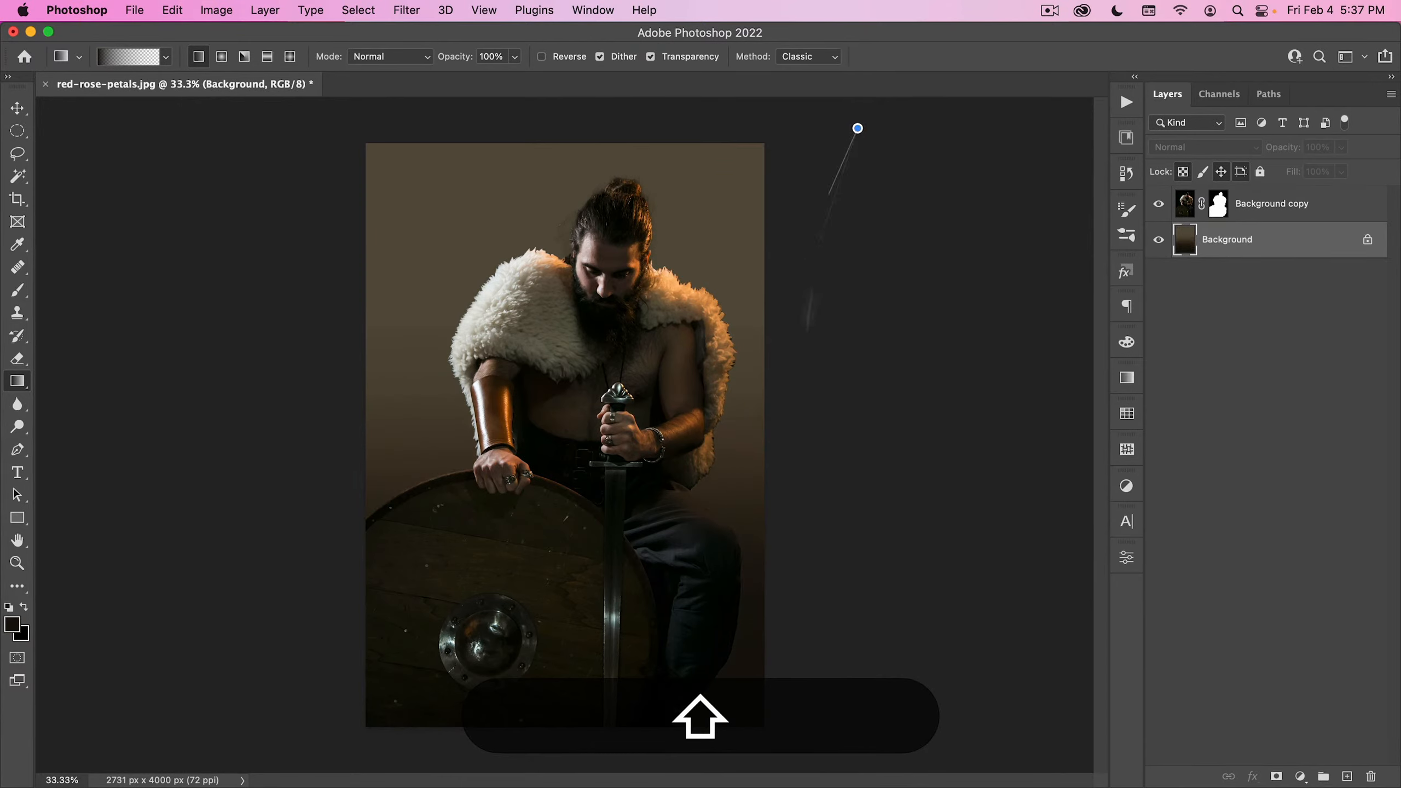
pyautogui.moveTo(807, 331); pyautogui.dragTo(798, 360)
pyautogui.moveTo(84, 191); pyautogui.dragTo(444, 495)
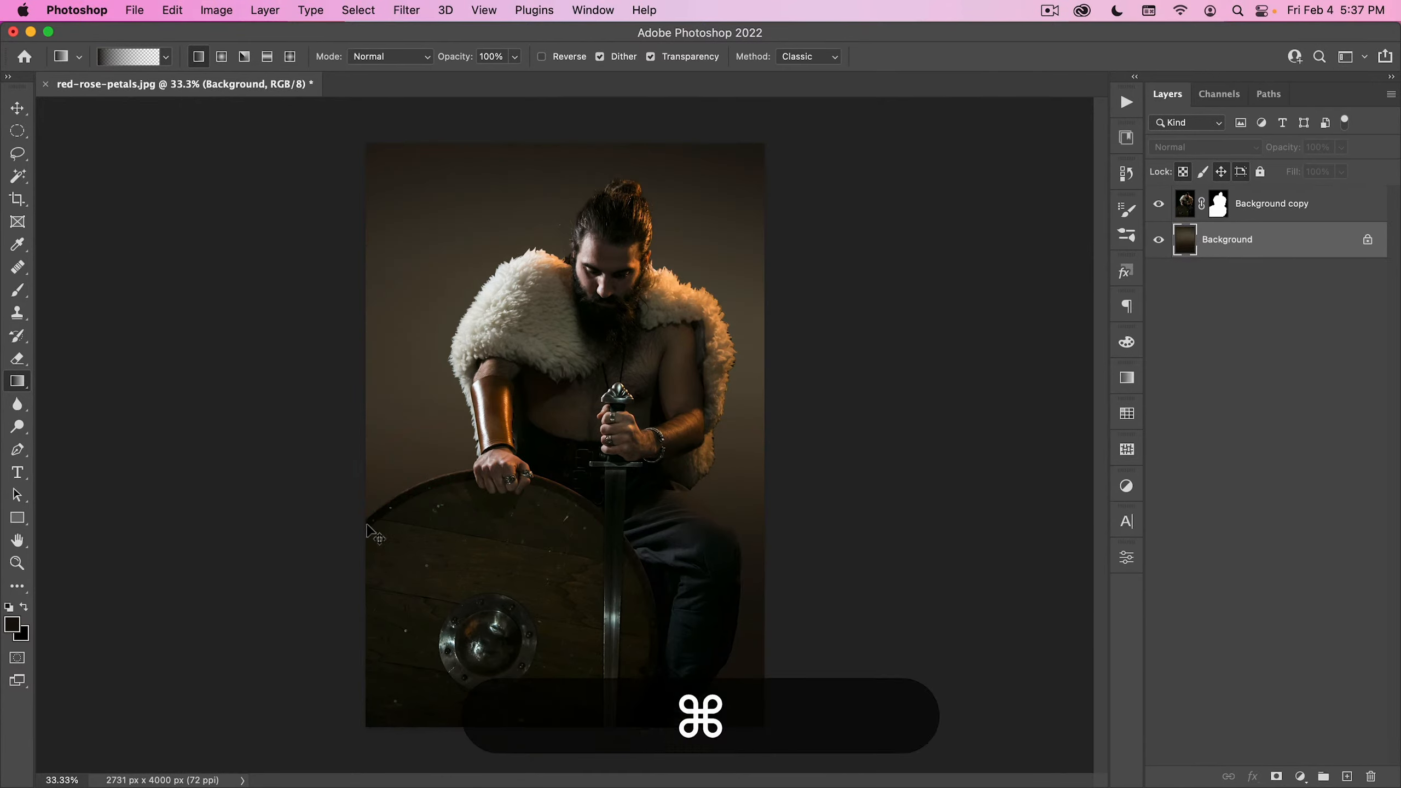
pyautogui.press('super+z')
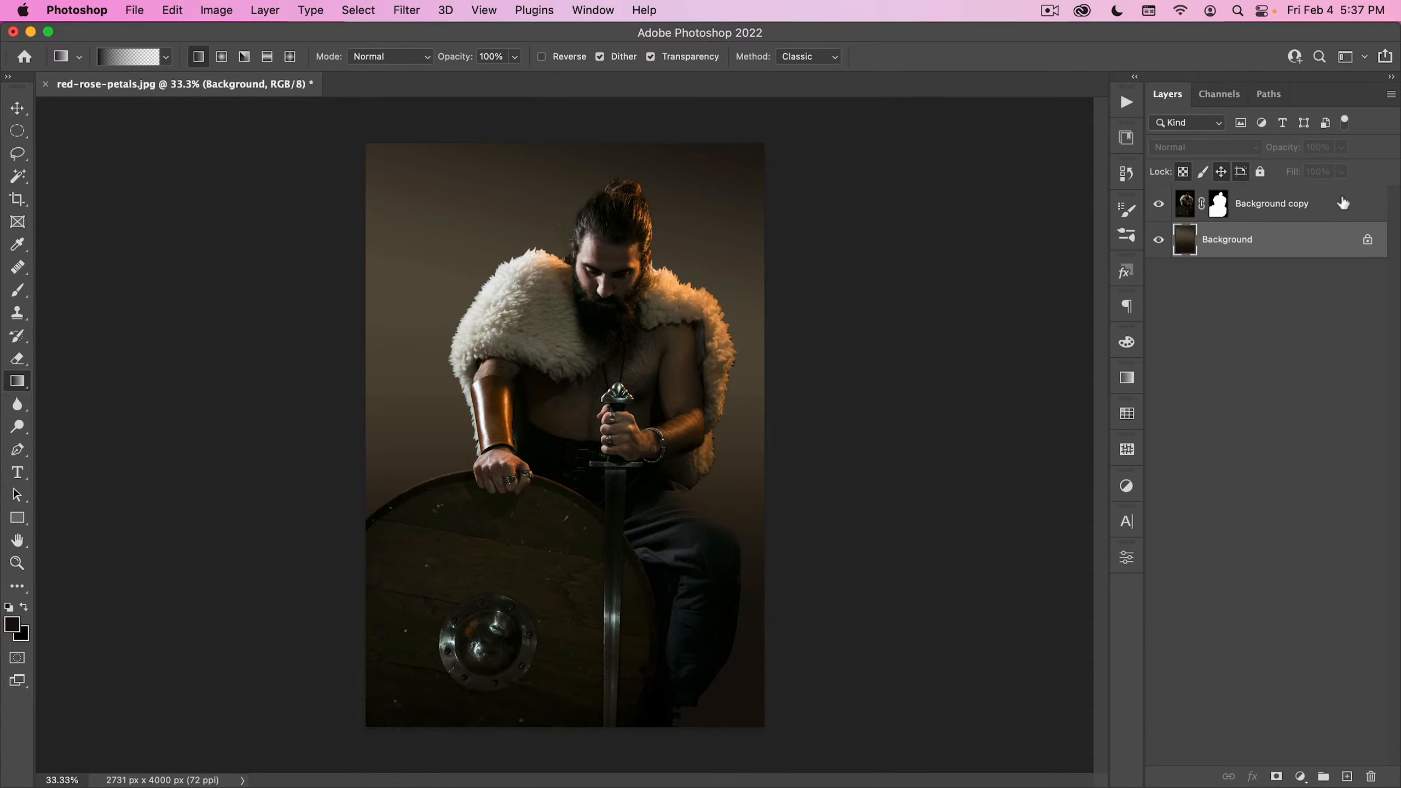
# - Place Nucly-Stage-Light-02 between the background and the masked man, scaled to about 349%, with its beam entering from the upper left corner
pyautogui.click(1126, 138)
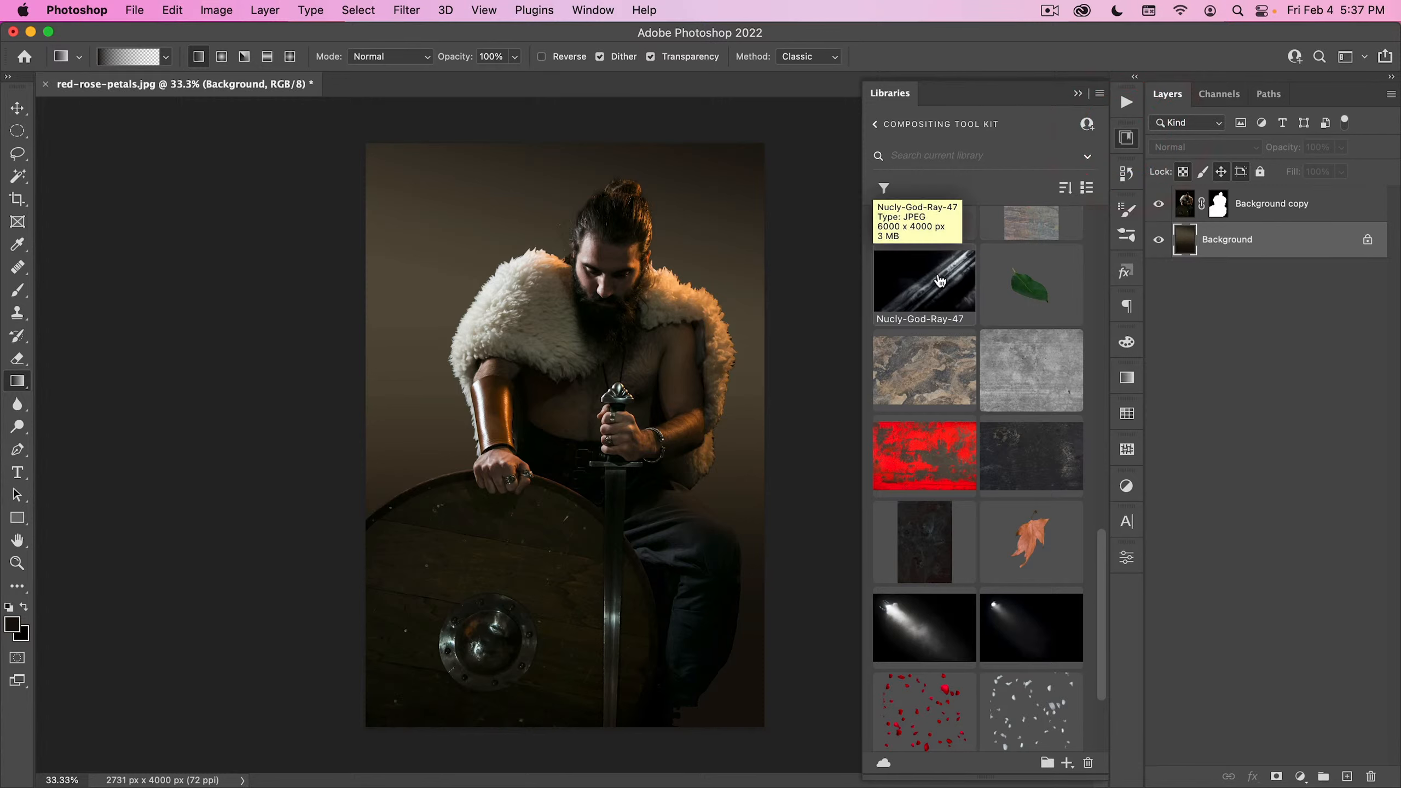
pyautogui.moveTo(930, 631); pyautogui.dragTo(442, 310)
pyautogui.moveTo(478, 250); pyautogui.dragTo(563, 81)
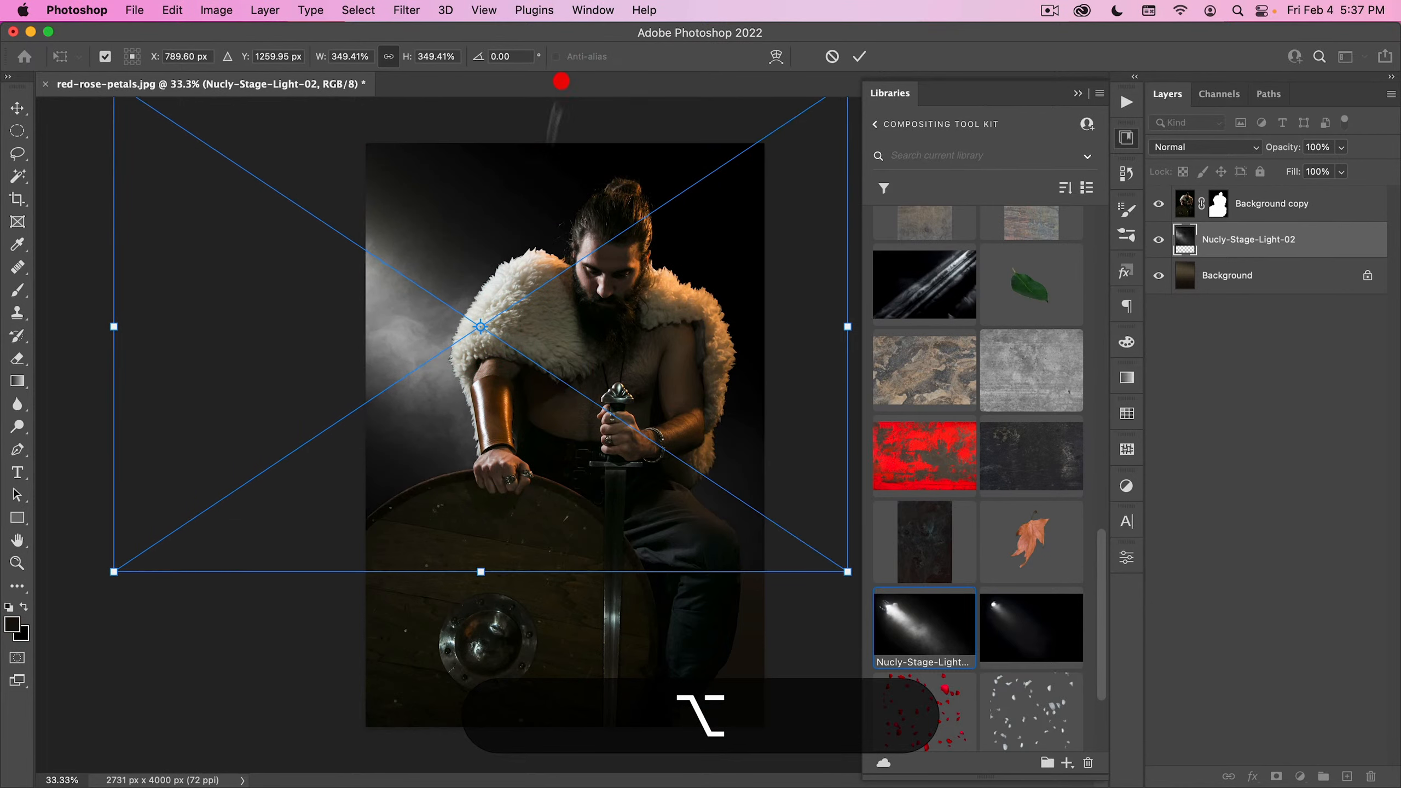
pyautogui.moveTo(584, 258); pyautogui.dragTo(660, 190)
pyautogui.doubleClick(602, 226)
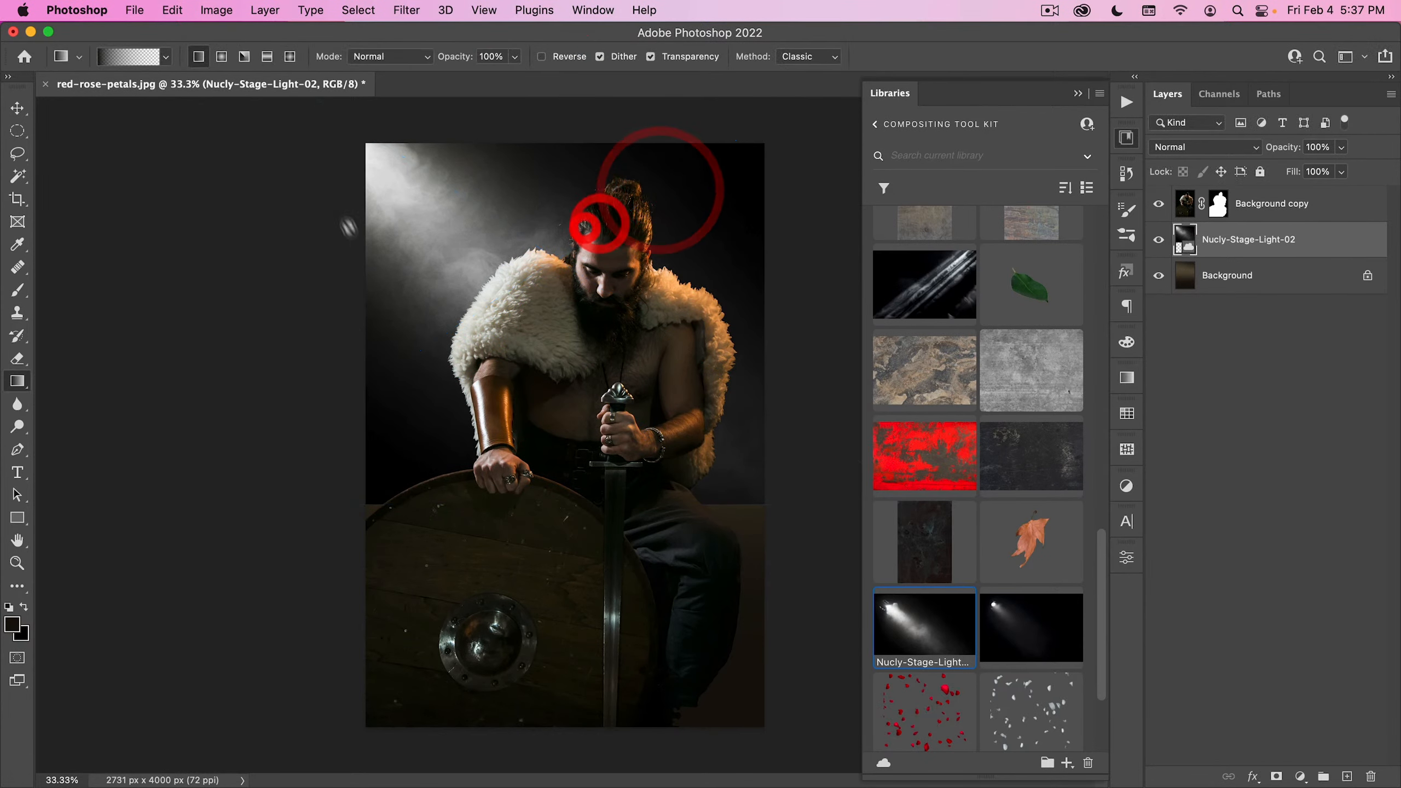
# - Stretch the stage light layer down to the bottom edge of the canvas and set its blend mode to Soft Light
pyautogui.press('v')
pyautogui.press('super+t')
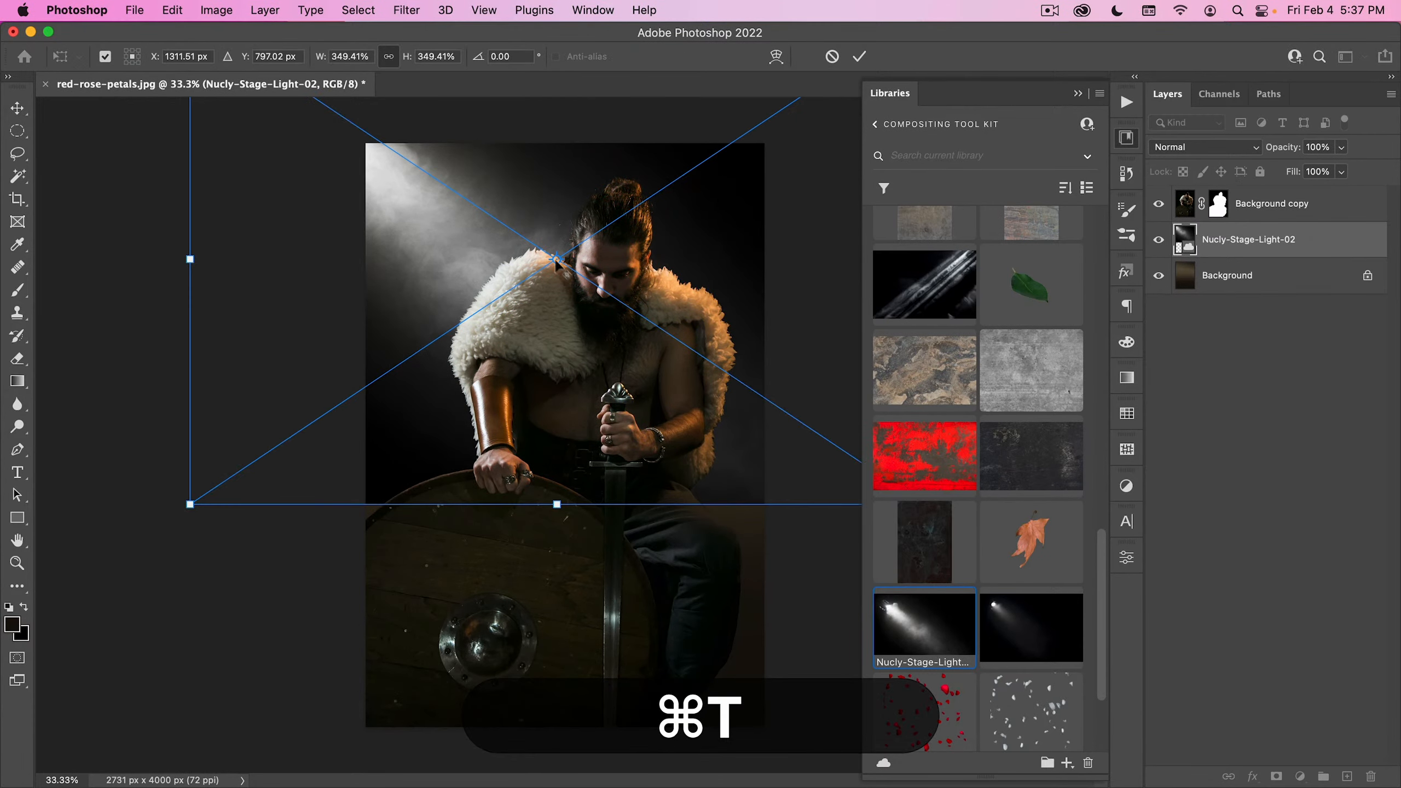
pyautogui.keyDown('alt'); pyautogui.click(400, 174); pyautogui.keyUp('alt')
pyautogui.moveTo(562, 507); pyautogui.dragTo(590, 729)
pyautogui.doubleClick(569, 607)
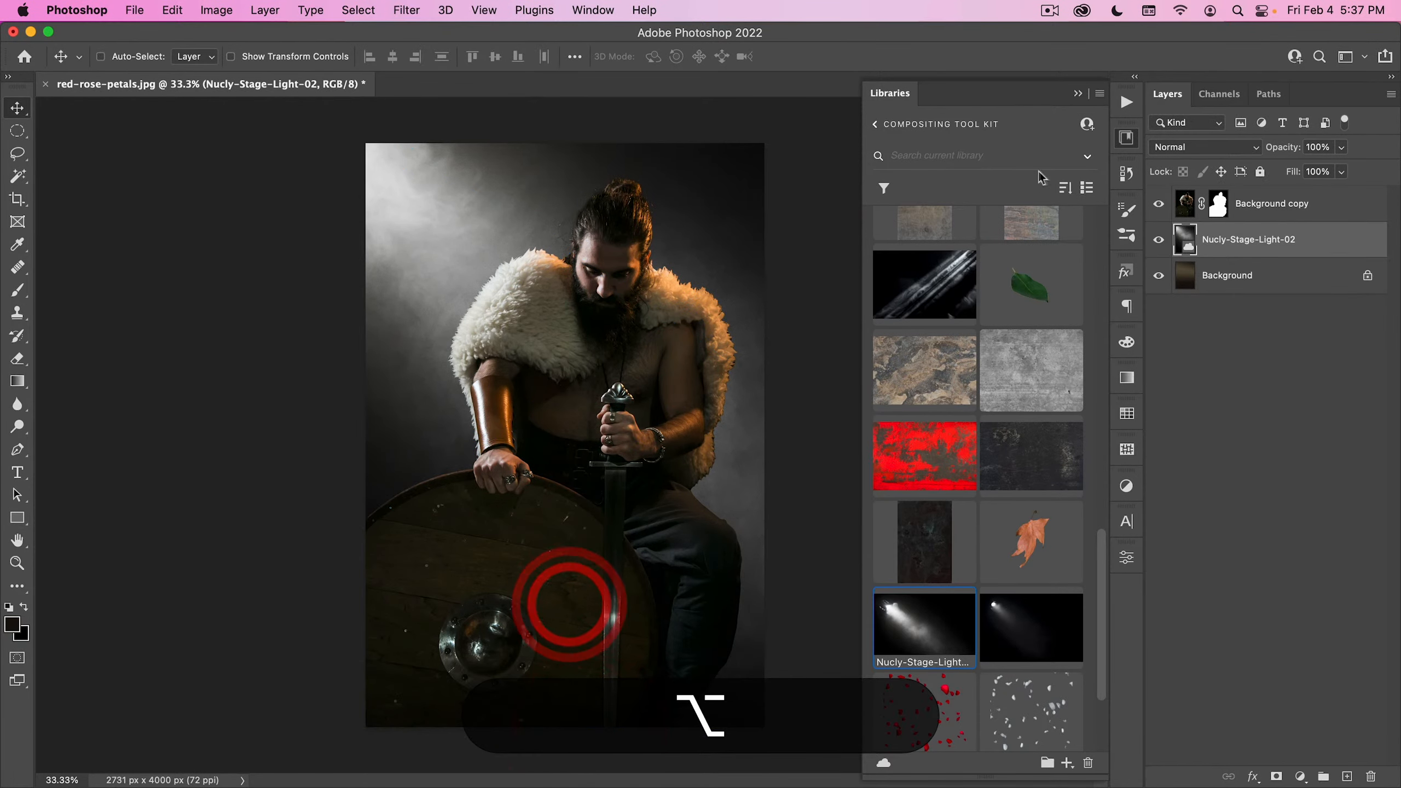
pyautogui.click(1206, 147)
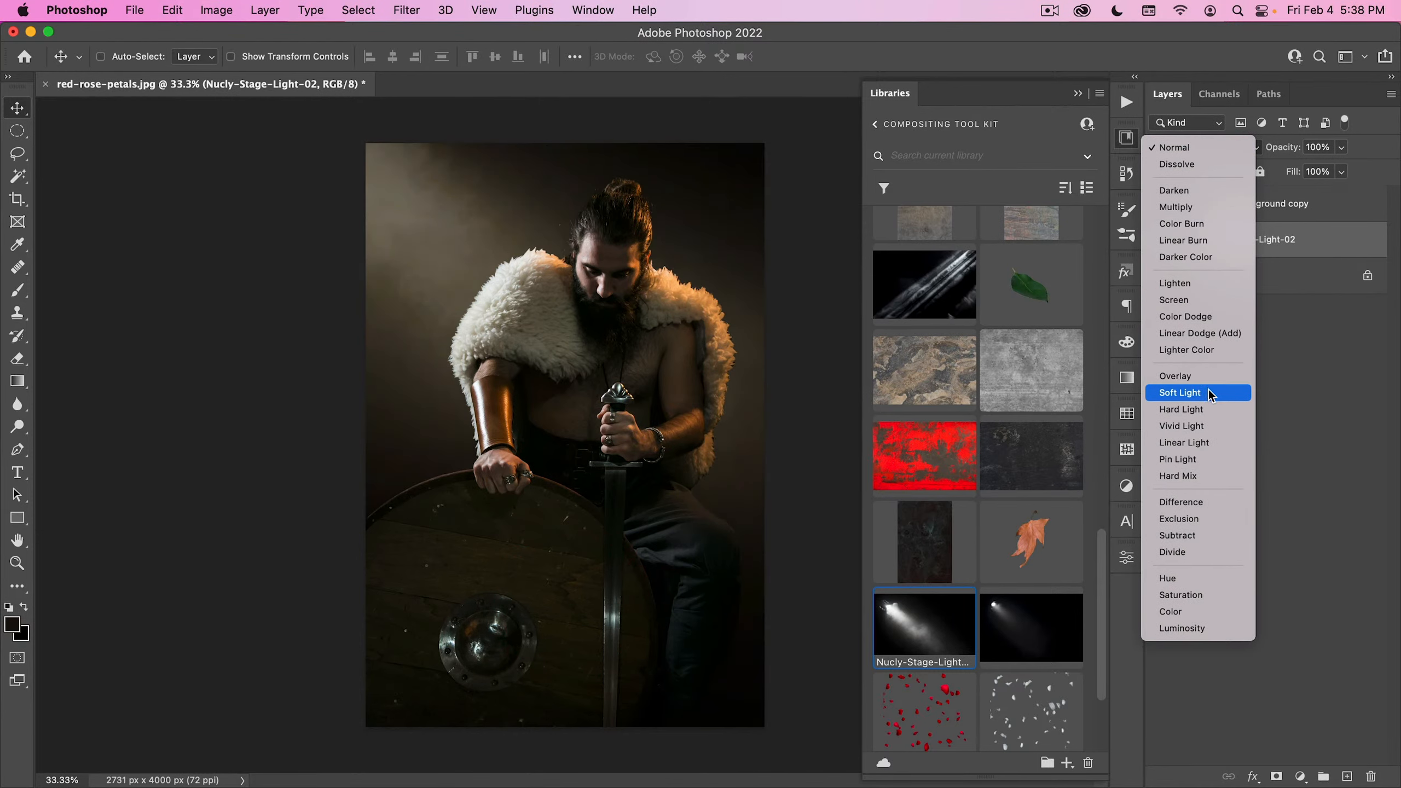
pyautogui.click(1186, 393)
# - Duplicate the Nucly-Stage-Light-02 layer above the masked man and set the duplicate to Screen blending
pyautogui.moveTo(1248, 239); pyautogui.dragTo(1248, 200)
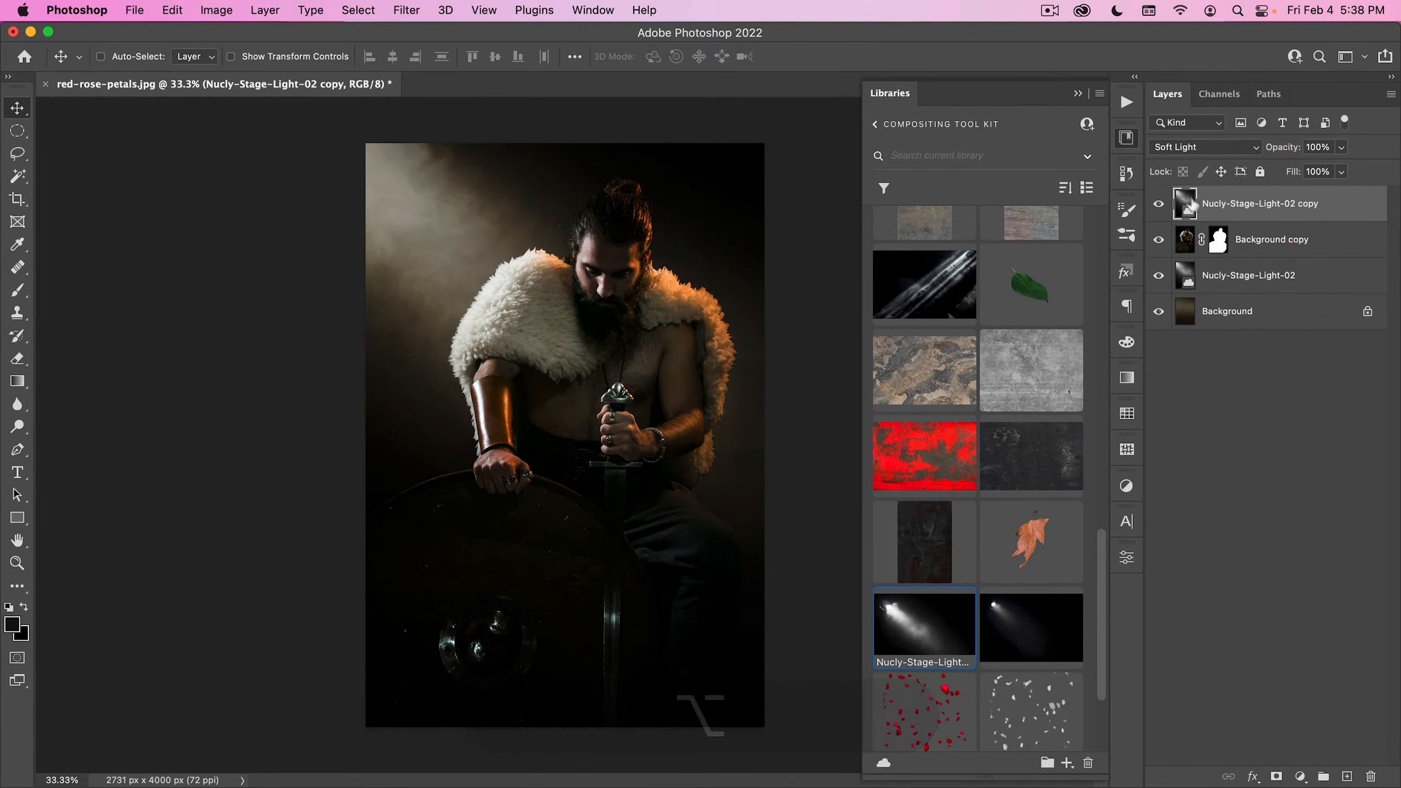
pyautogui.click(1205, 147)
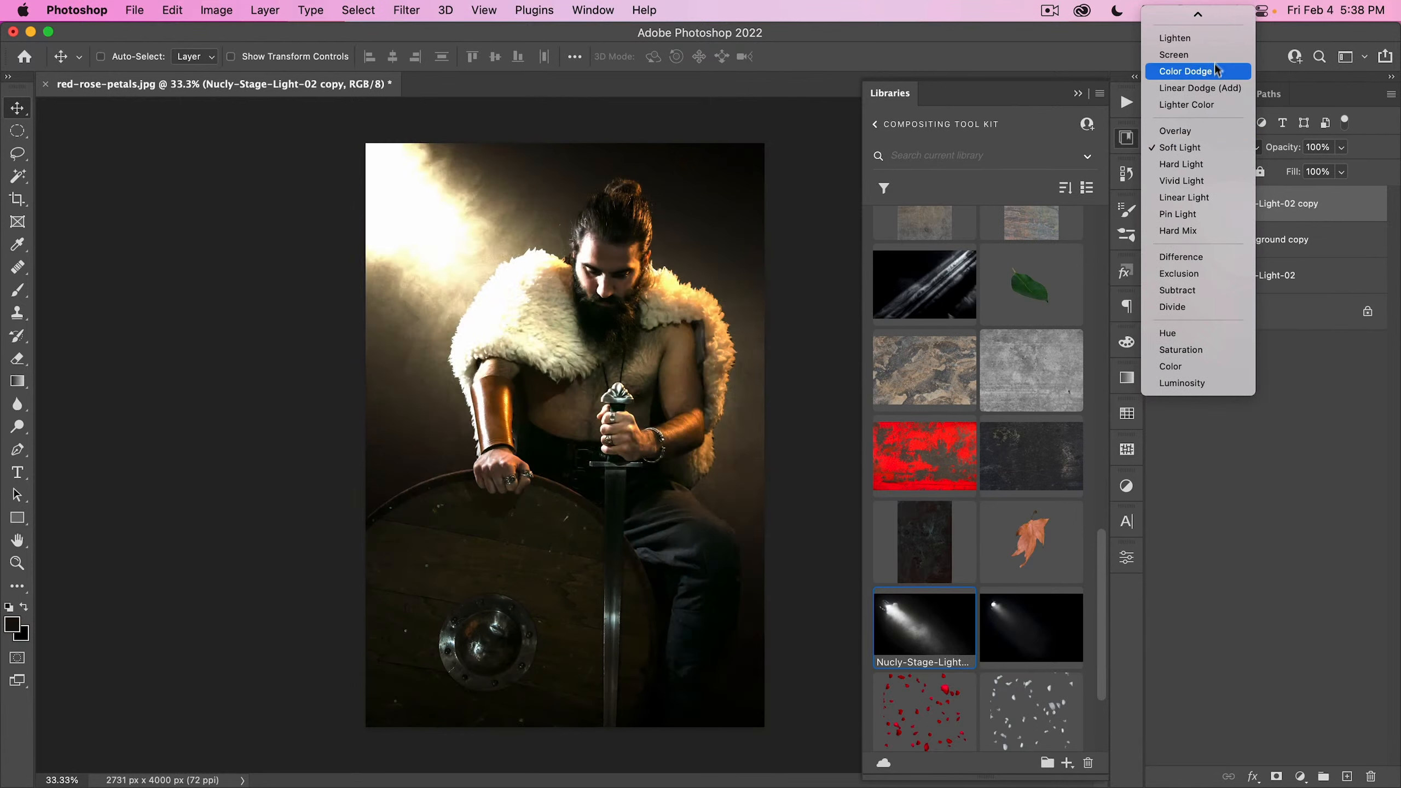
pyautogui.click(1216, 54)
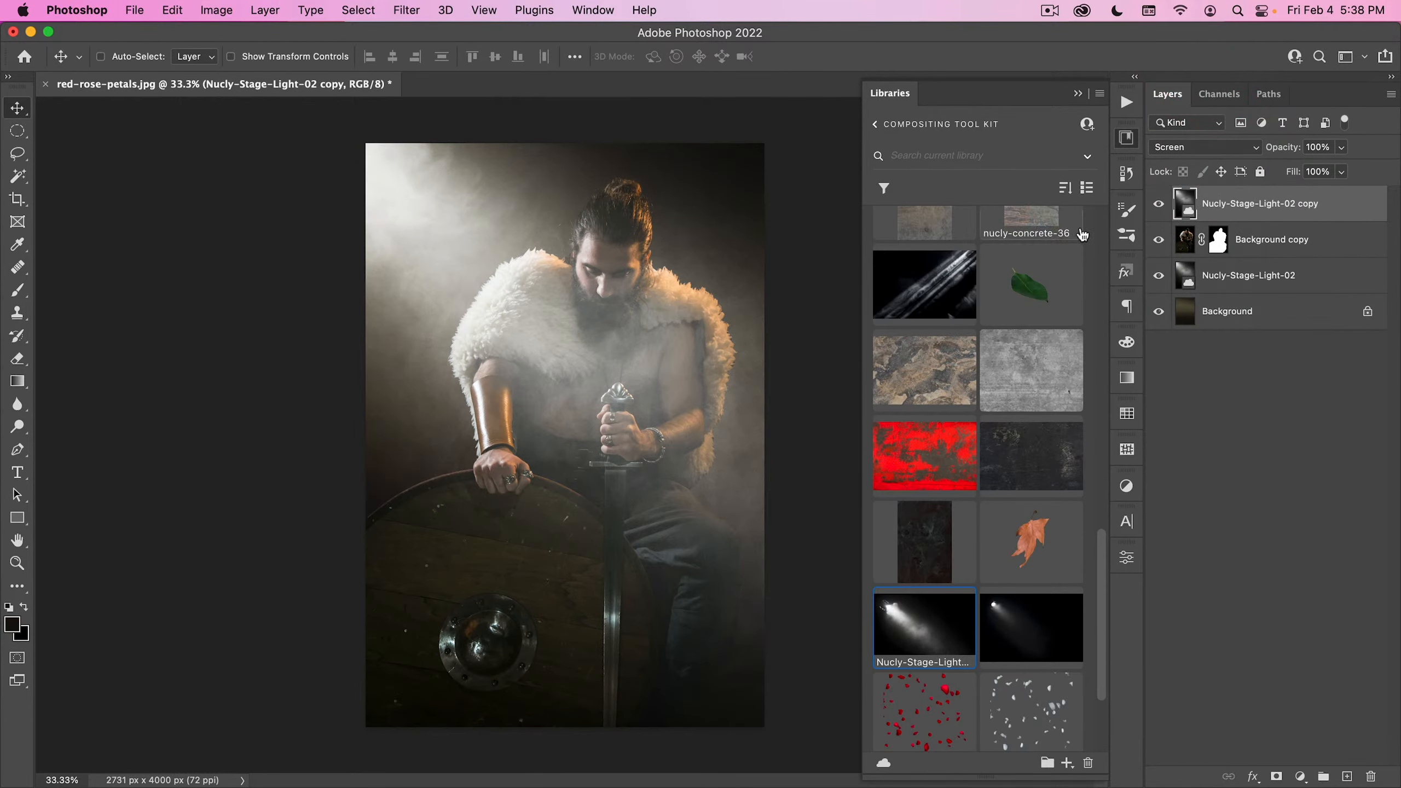
# - Darken the duplicated stage light with a Curves adjustment, pulling the RGB curve down to output 114 at input 185
pyautogui.press('super')
pyautogui.press('super+m')
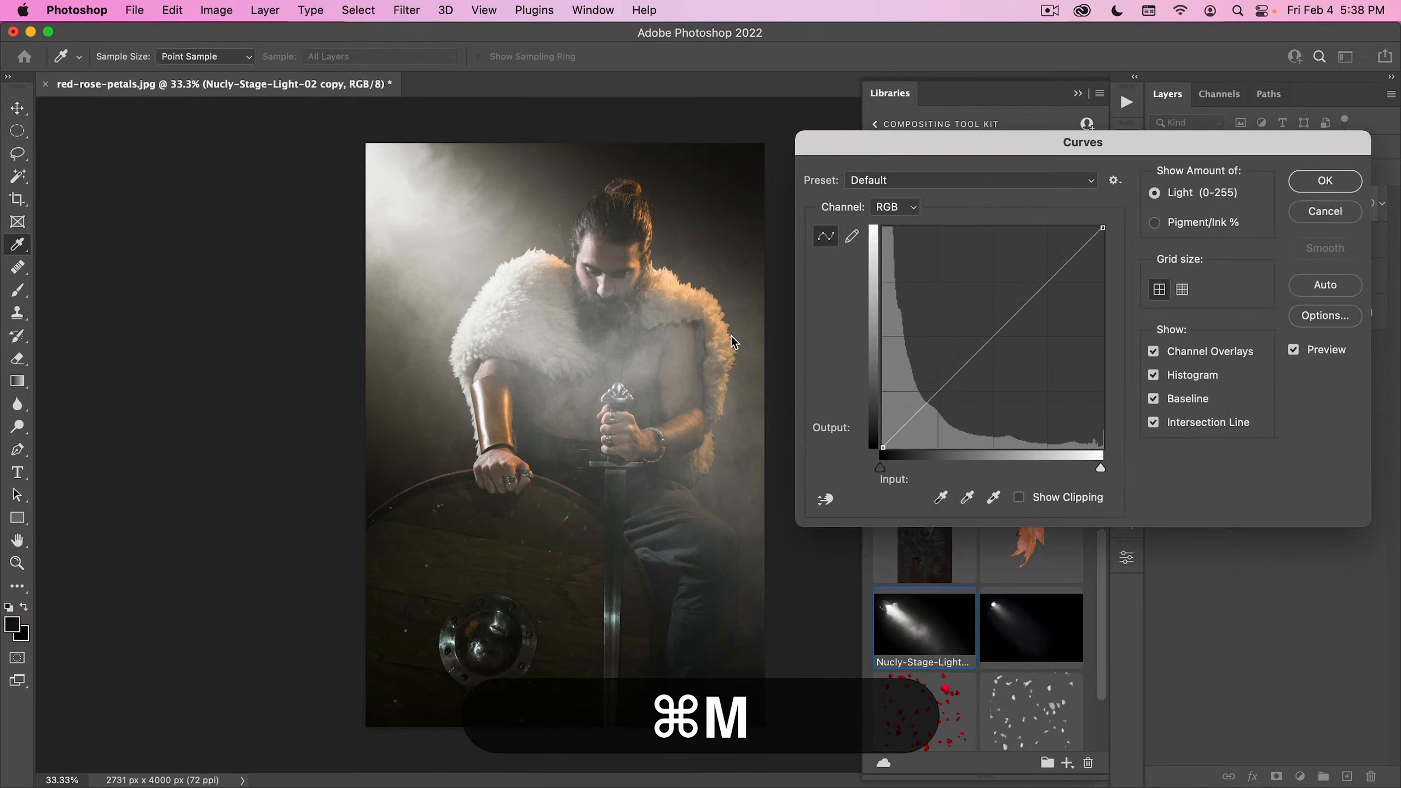
pyautogui.moveTo(1023, 305); pyautogui.dragTo(1043, 350)
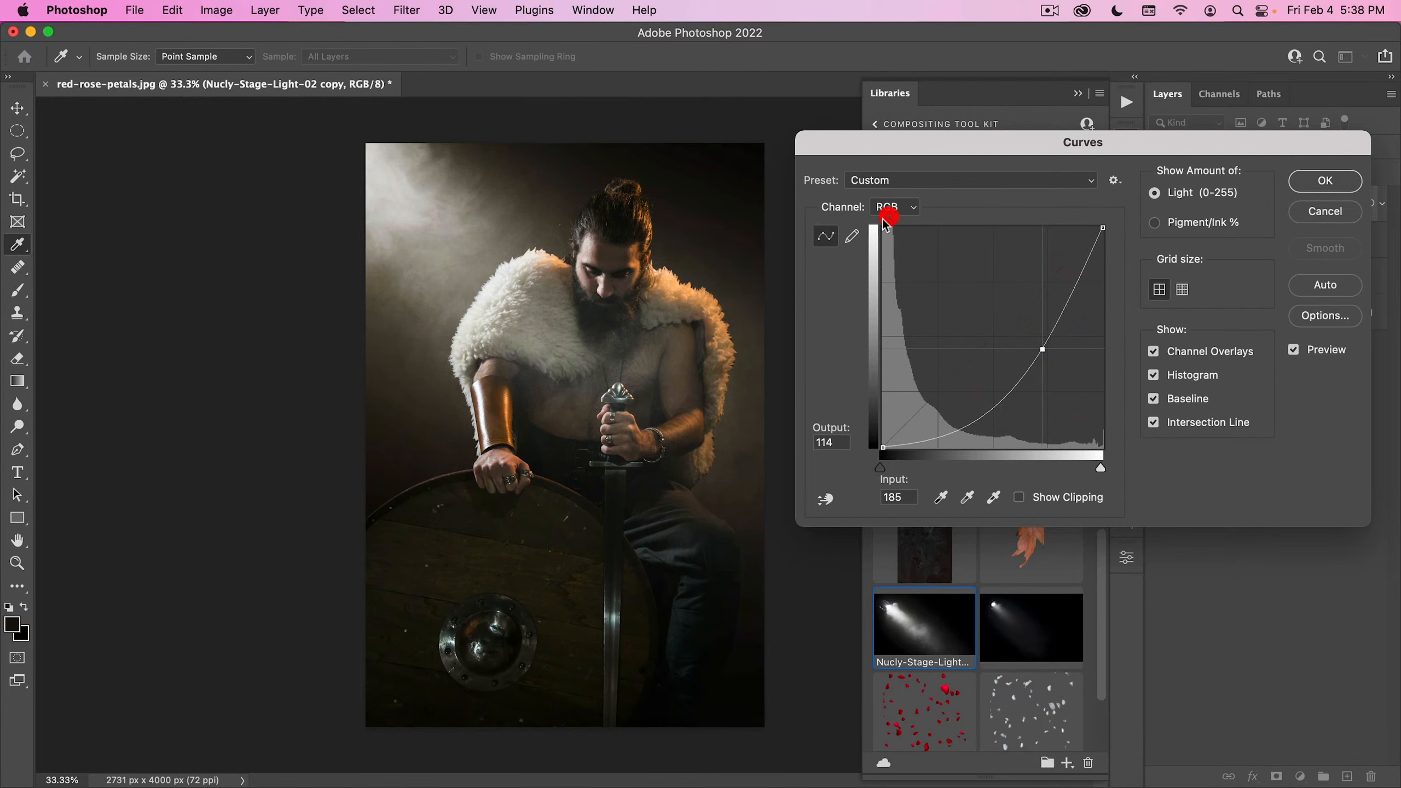
# - Warm the duplicated light by lowering the blue curve to output 113 at input 124 and raising the red midtones, and apply the Curves
pyautogui.click(900, 208)
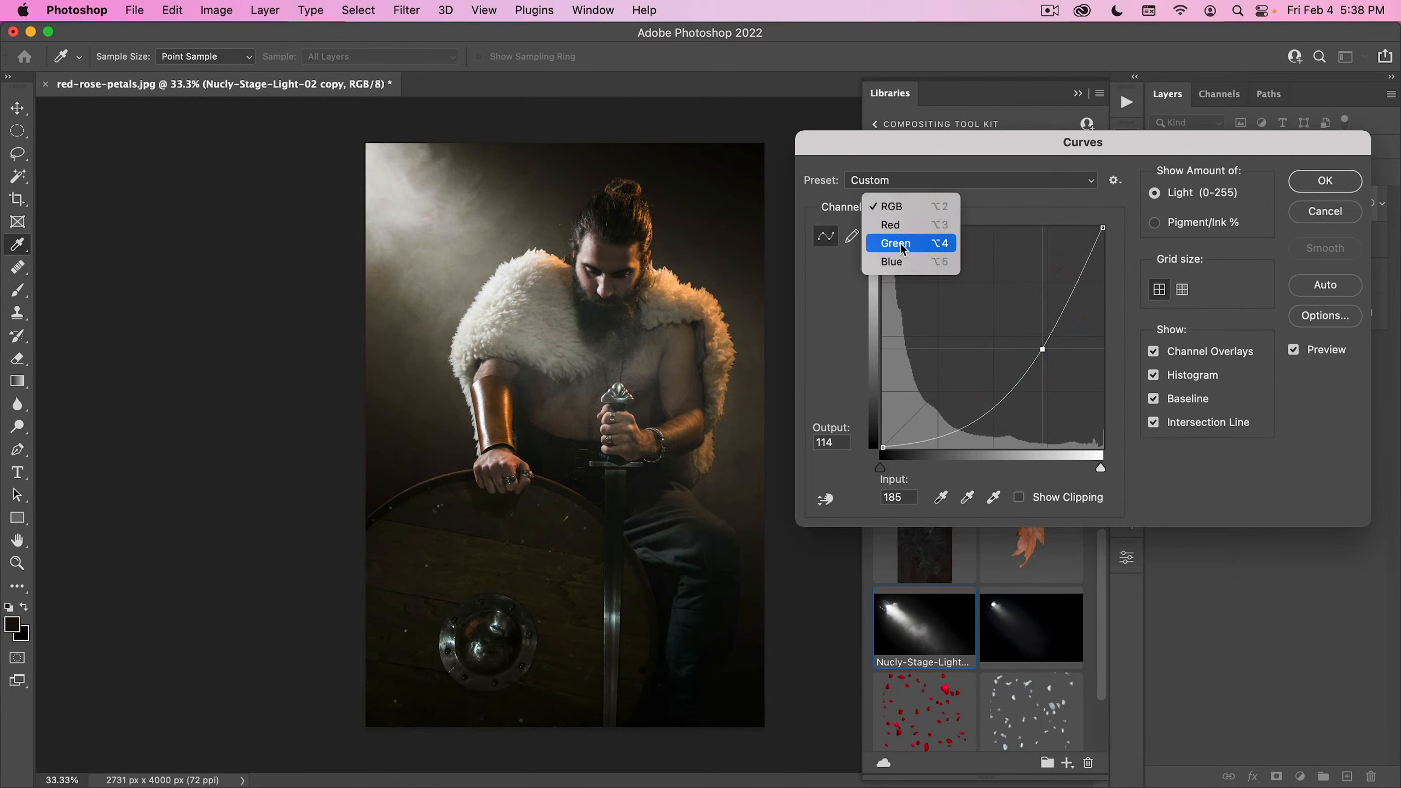
pyautogui.click(897, 263)
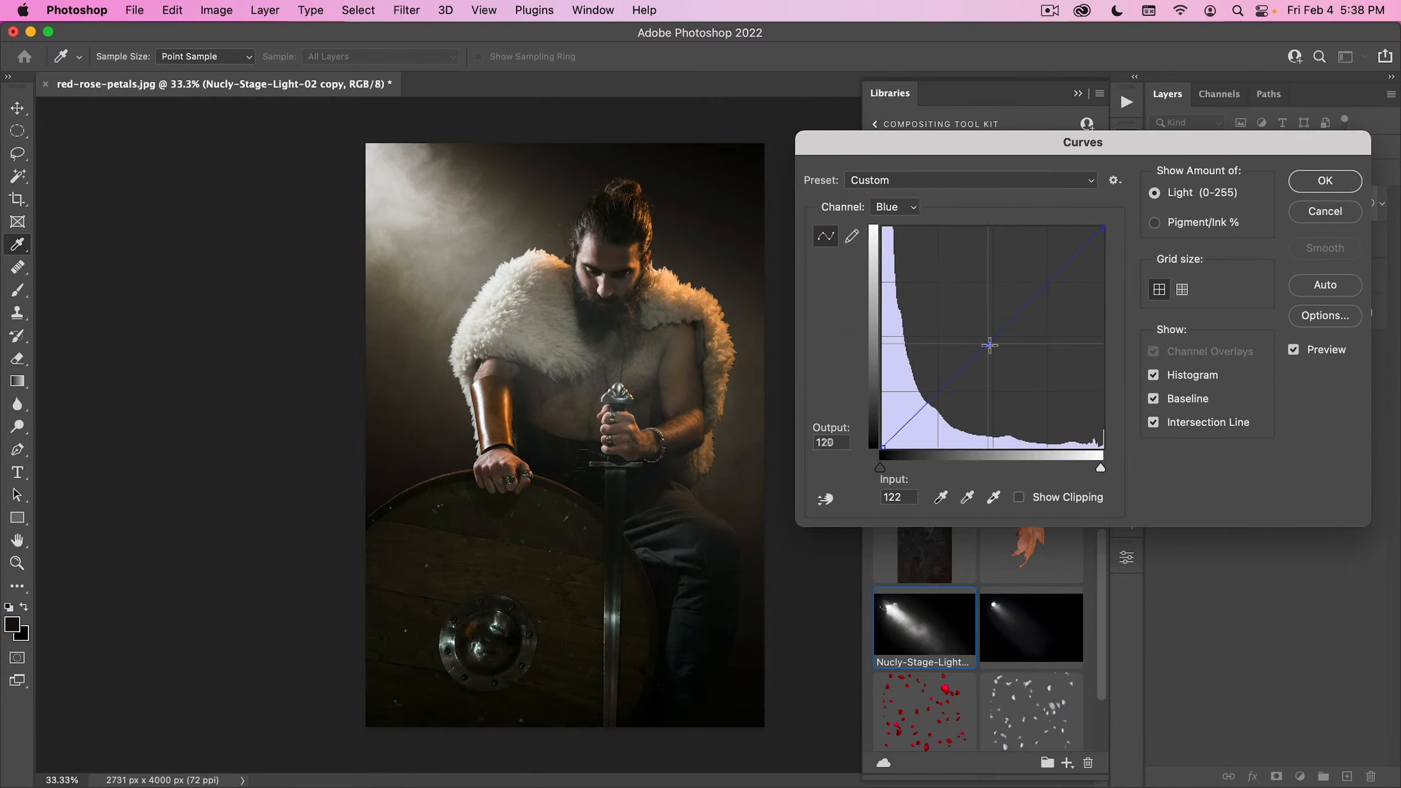
pyautogui.moveTo(986, 341); pyautogui.dragTo(990, 349)
pyautogui.click(893, 214)
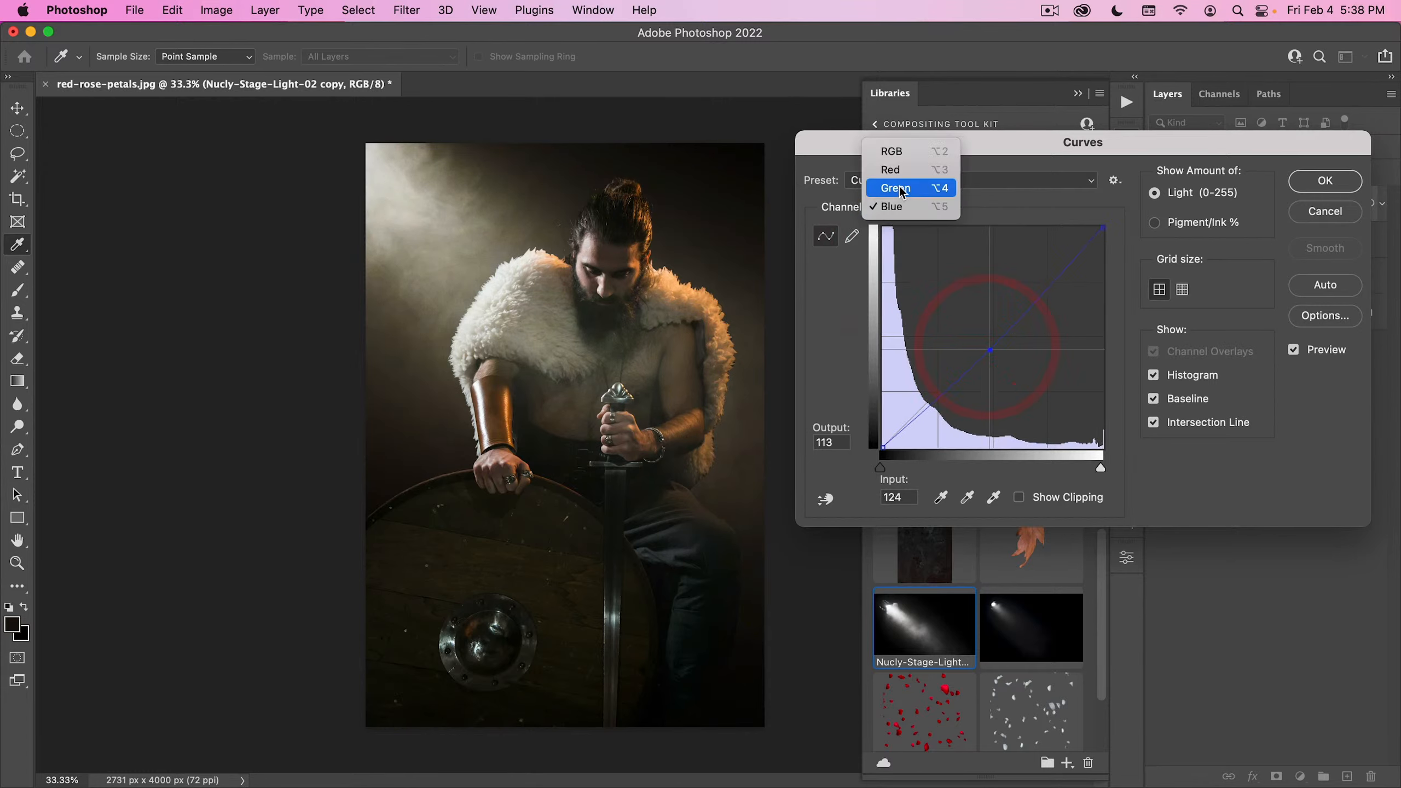
pyautogui.click(897, 175)
pyautogui.click(987, 342)
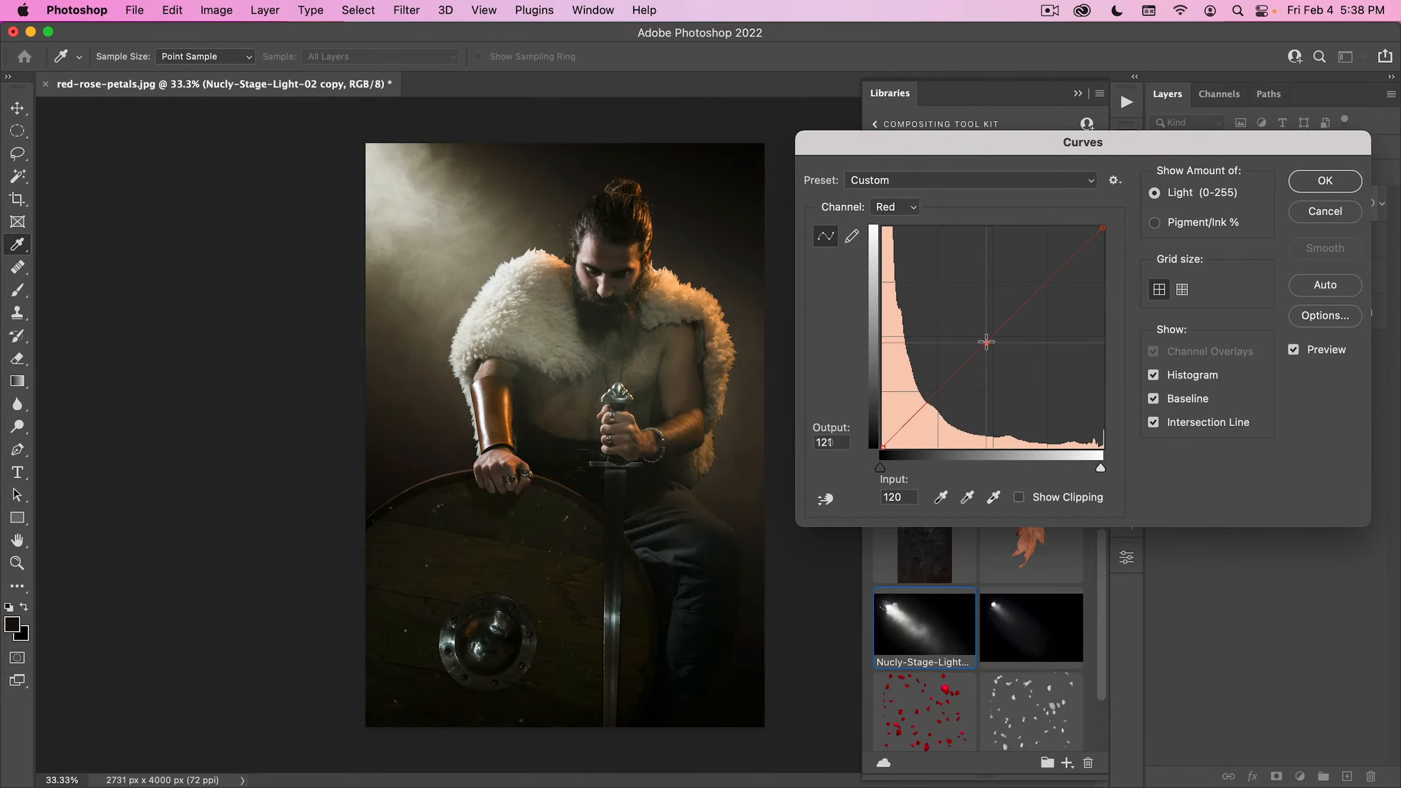
pyautogui.click(1319, 182)
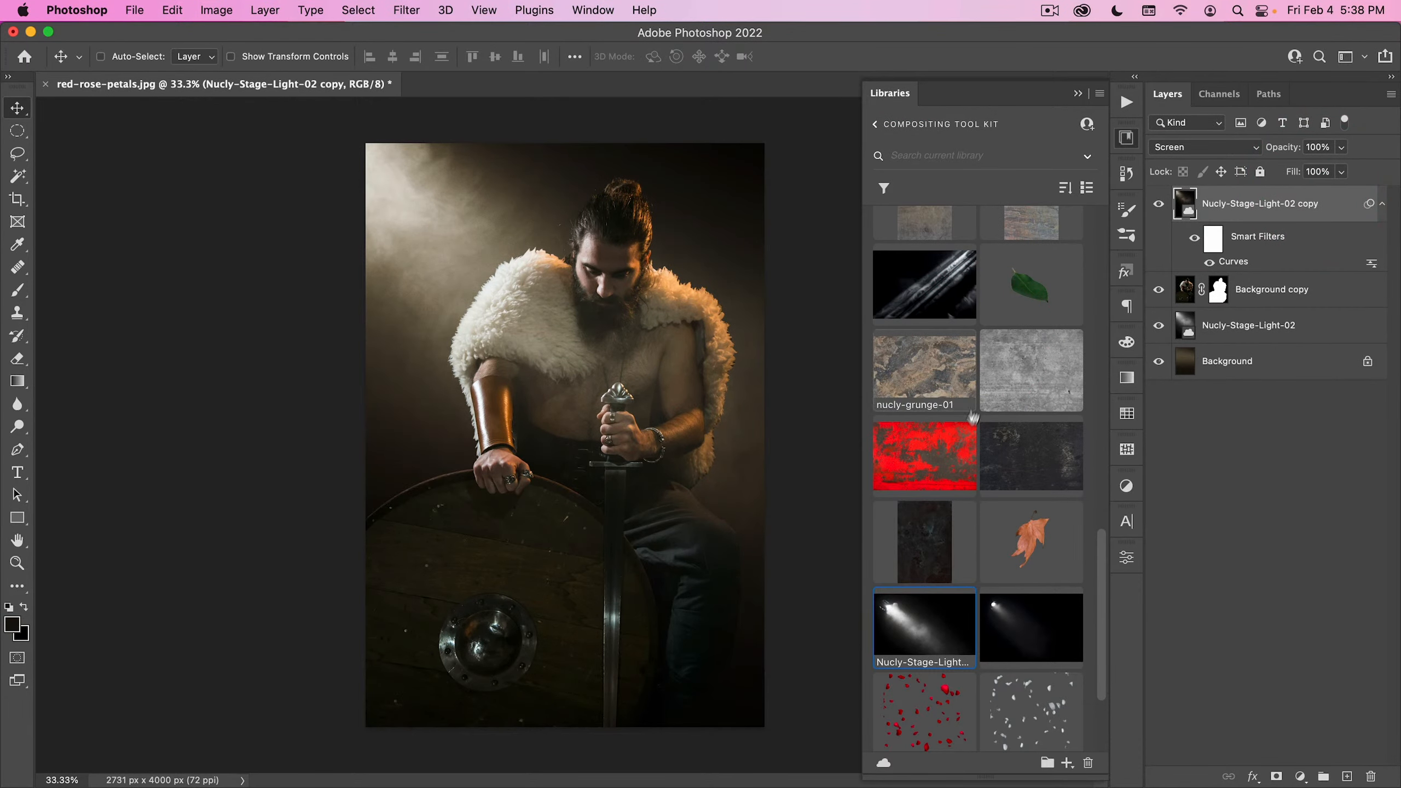
# - Place the RedPetals-DoF-Large-HiDens-04 library graphic over the warrior, enlarge it to fill the canvas, and position the petals around him
pyautogui.scroll(-3, 963, 463)
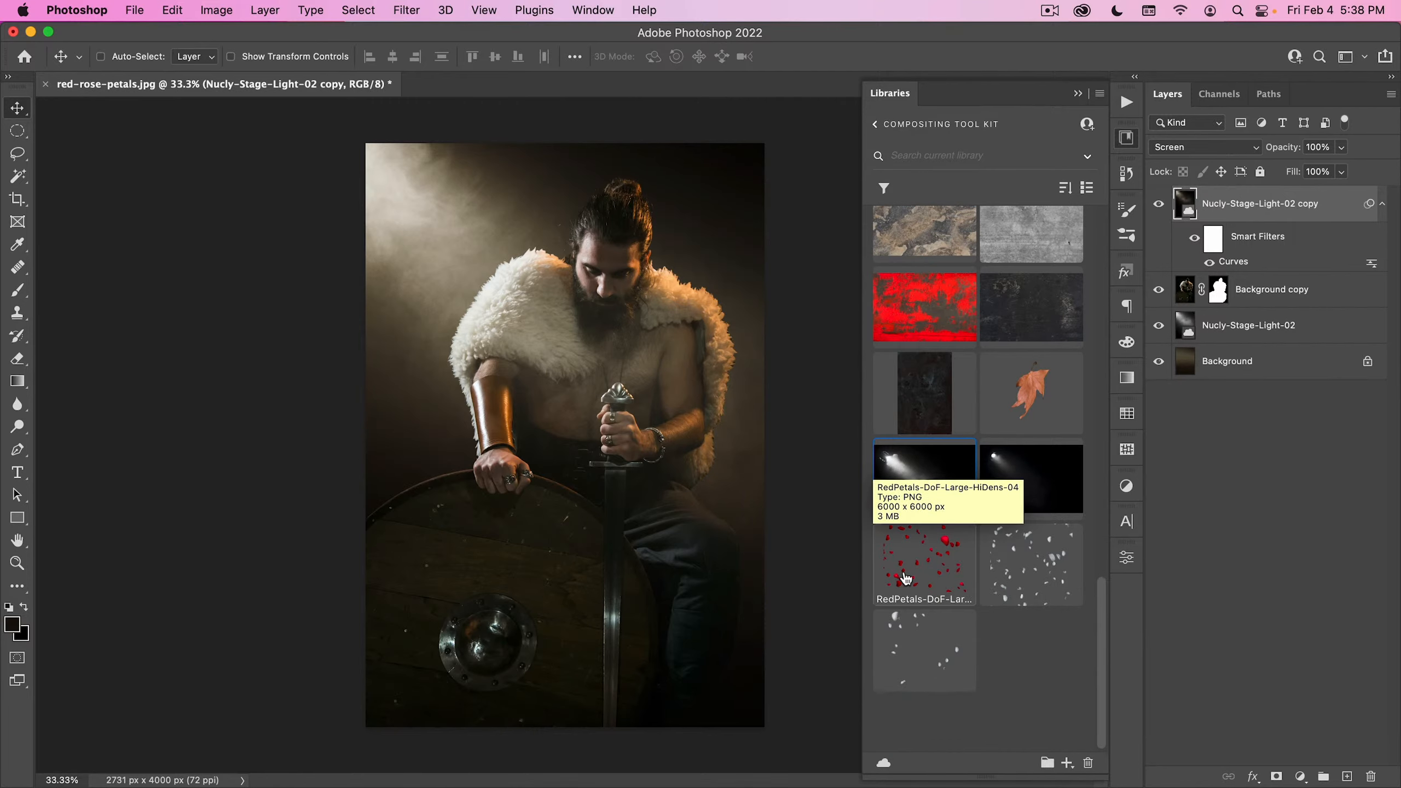
pyautogui.moveTo(906, 578); pyautogui.dragTo(780, 503)
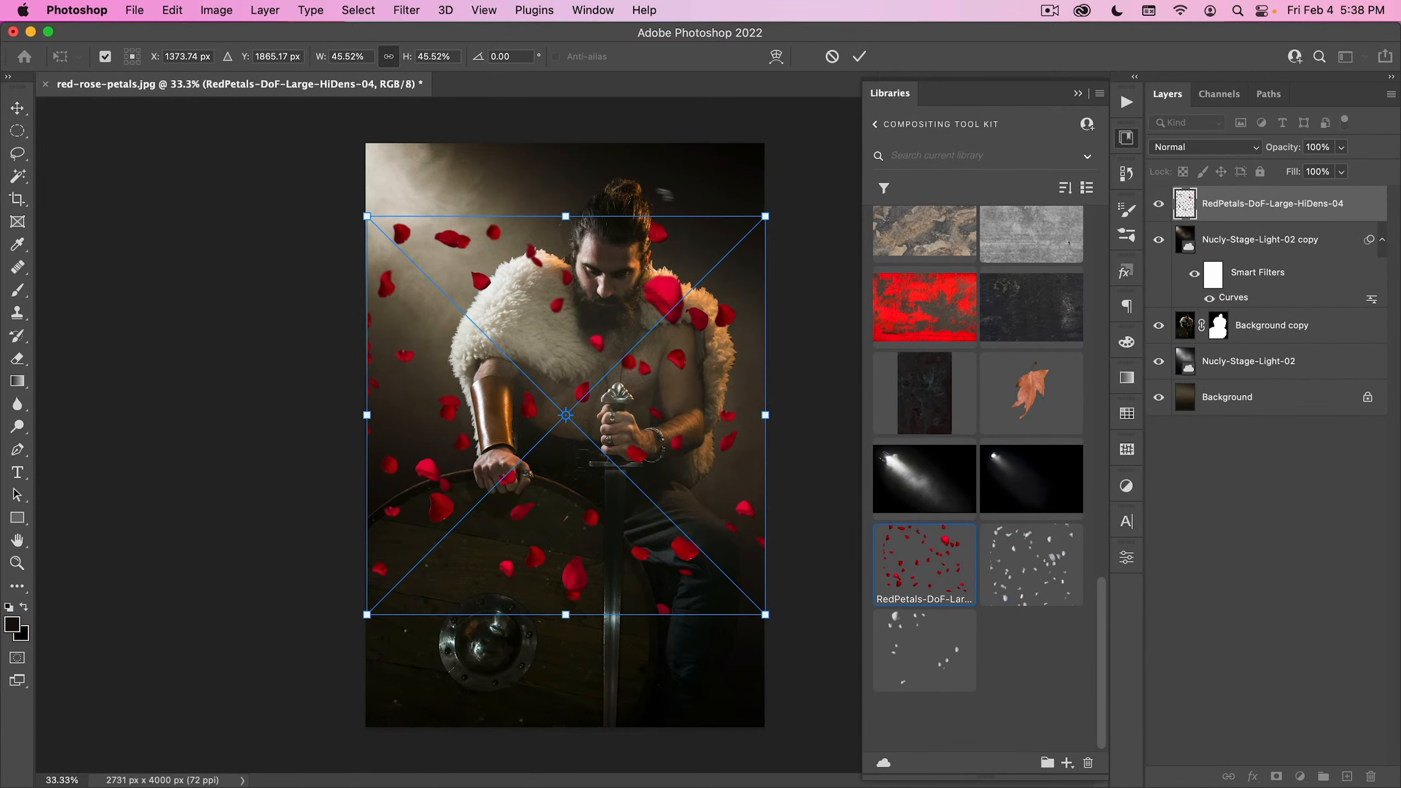
pyautogui.moveTo(574, 163); pyautogui.dragTo(593, 93)
pyautogui.moveTo(636, 274); pyautogui.dragTo(580, 293)
pyautogui.press('Return')
pyautogui.moveTo(531, 358); pyautogui.dragTo(538, 355)
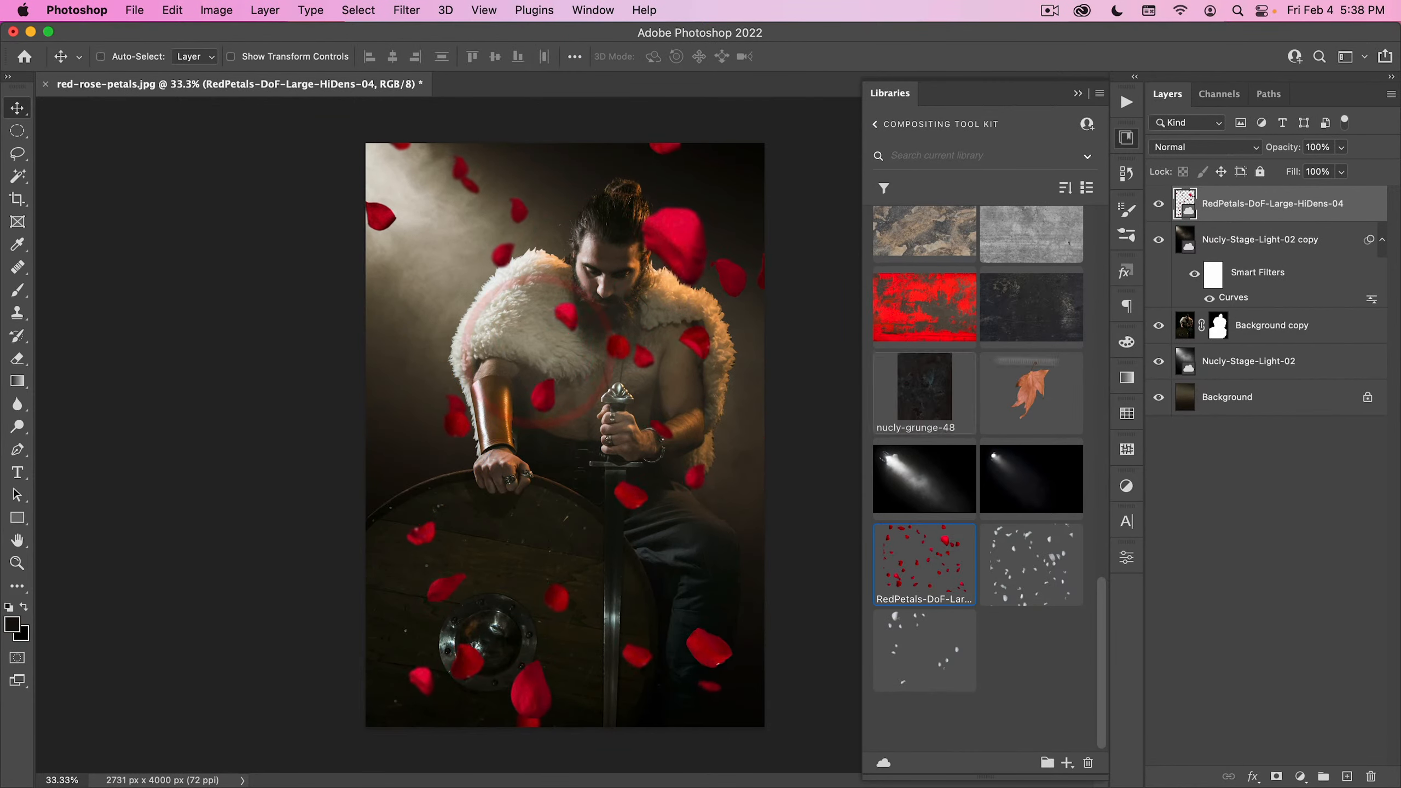
# - Rasterize the RedPetals-DoF-Large-HiDens-04 layer
pyautogui.rightClick(1338, 203)
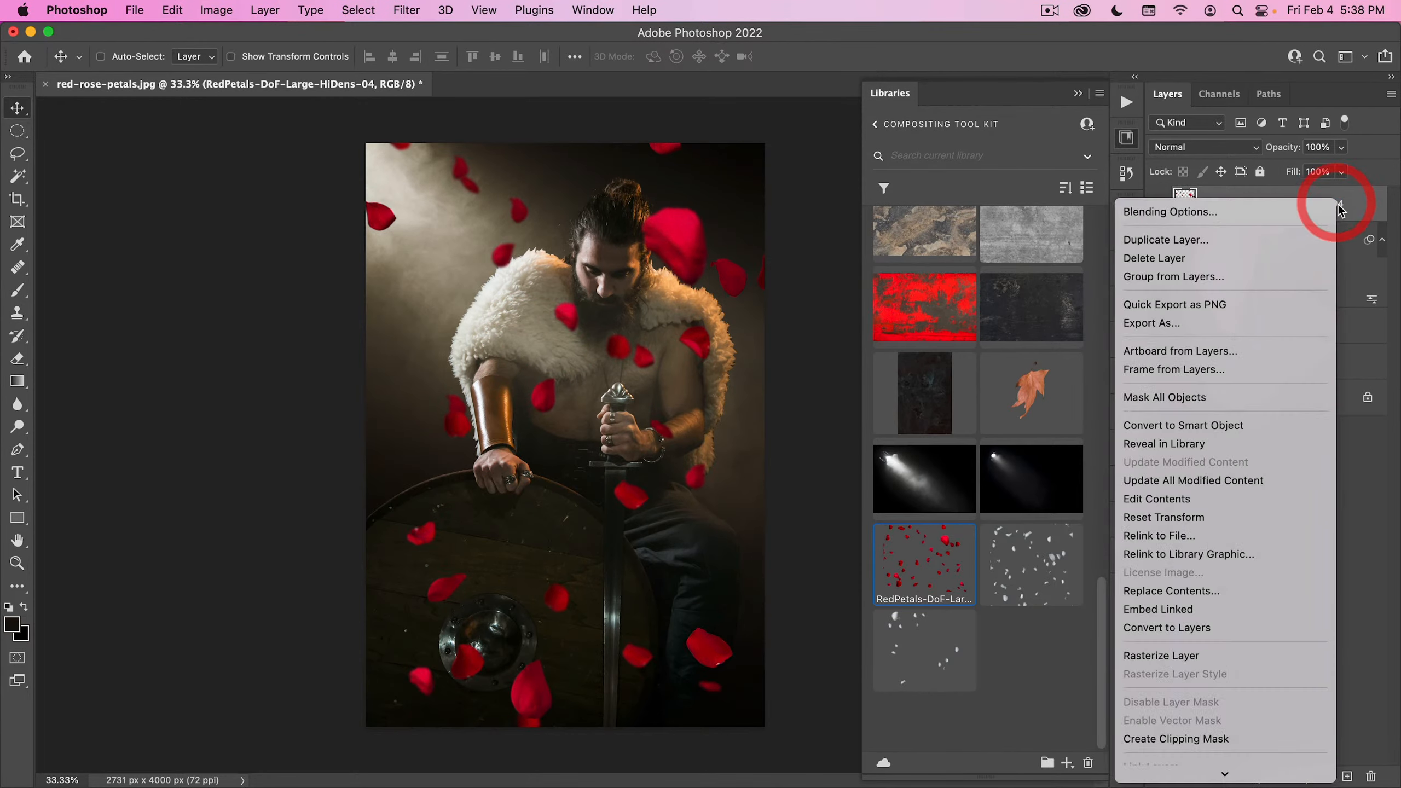
pyautogui.click(1338, 203)
pyautogui.click(1121, 138)
pyautogui.rightClick(1346, 205)
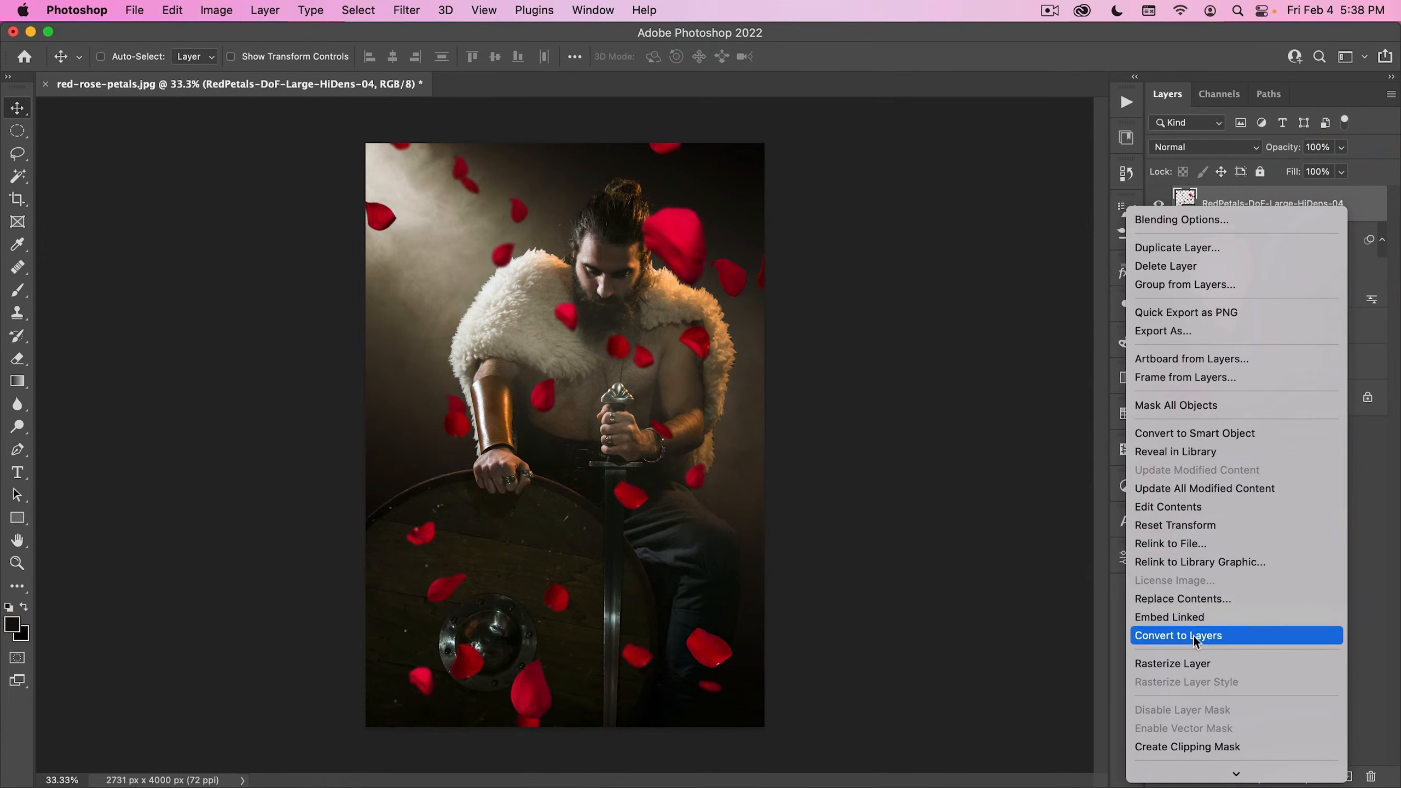
pyautogui.click(1191, 663)
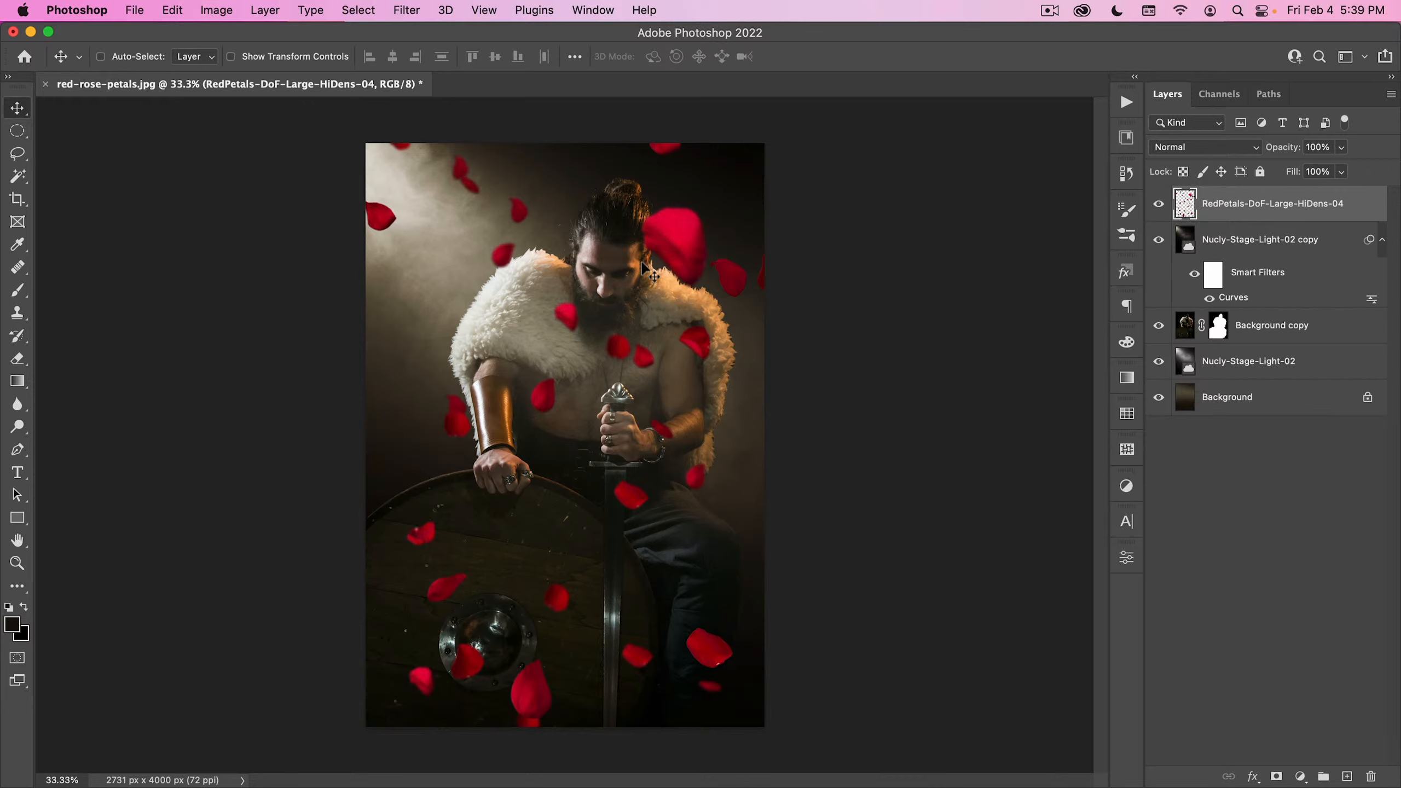
# - Lasso the large petal beside the warrior's face and cut it onto its own layer
pyautogui.click(17, 155)
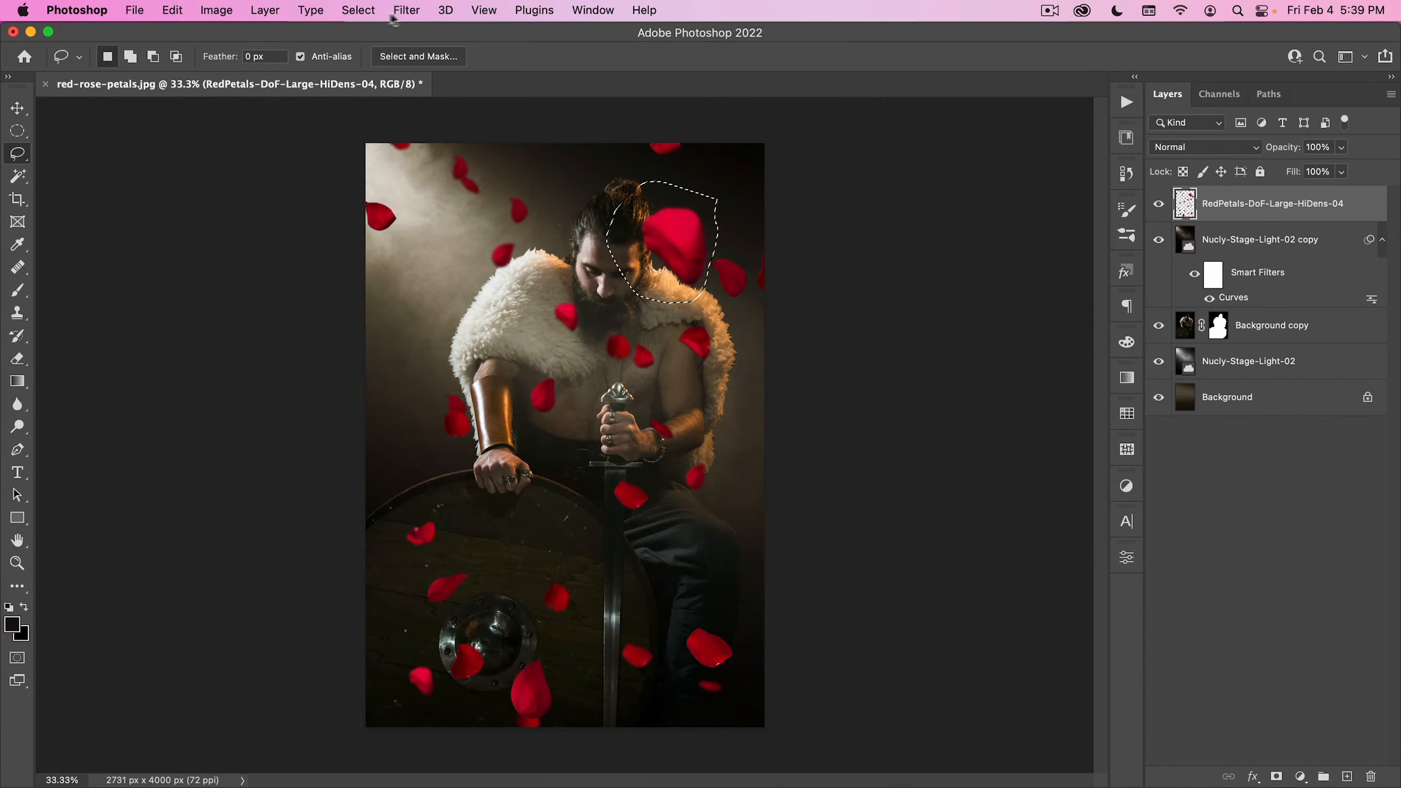
pyautogui.click(265, 10)
pyautogui.moveTo(387, 34)
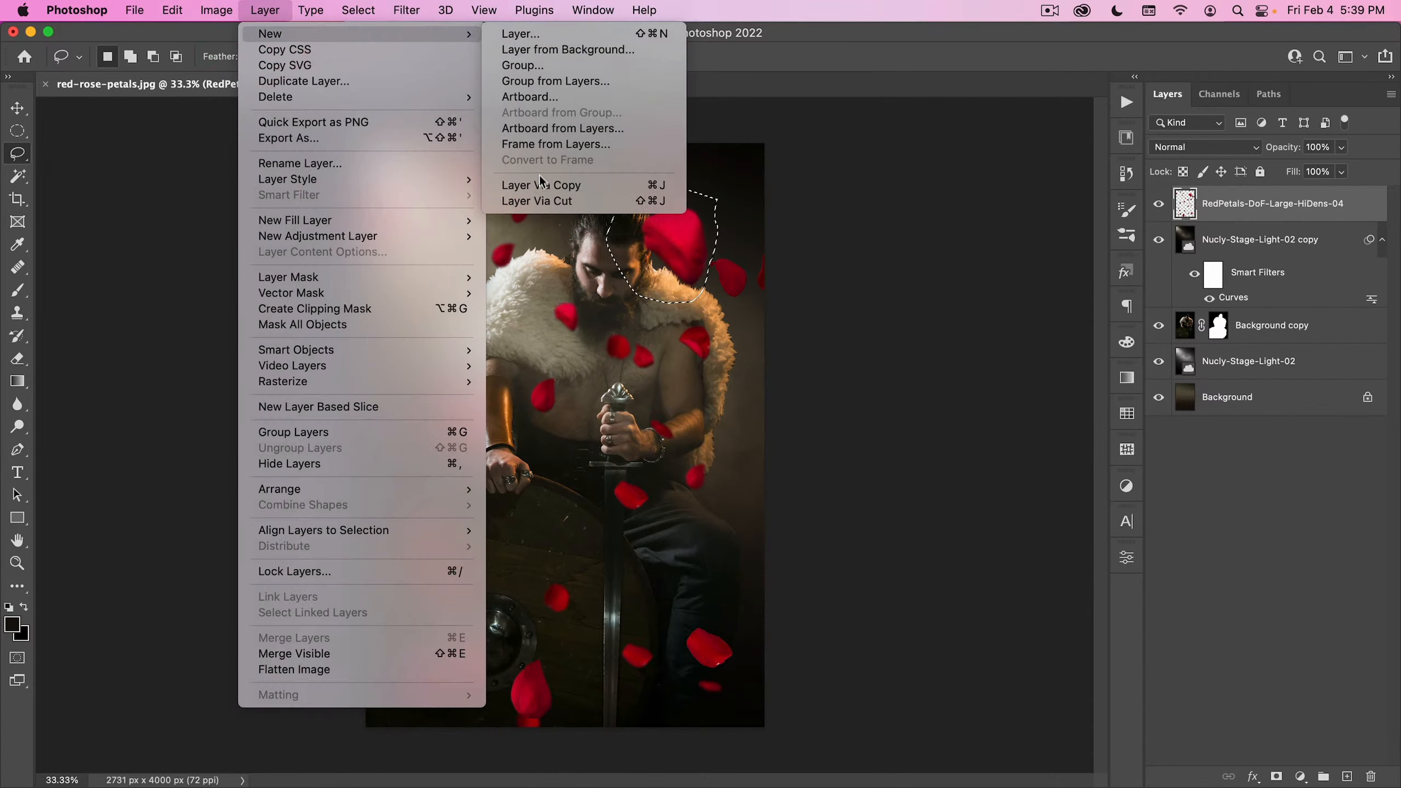
pyautogui.click(540, 202)
# - Move the cut-out petal over the warrior's arm and enlarge it into an oversized foreground petal
pyautogui.press('v')
pyautogui.moveTo(745, 215); pyautogui.dragTo(471, 399)
pyautogui.moveTo(459, 360); pyautogui.dragTo(557, 251)
pyautogui.doubleClick(496, 301)
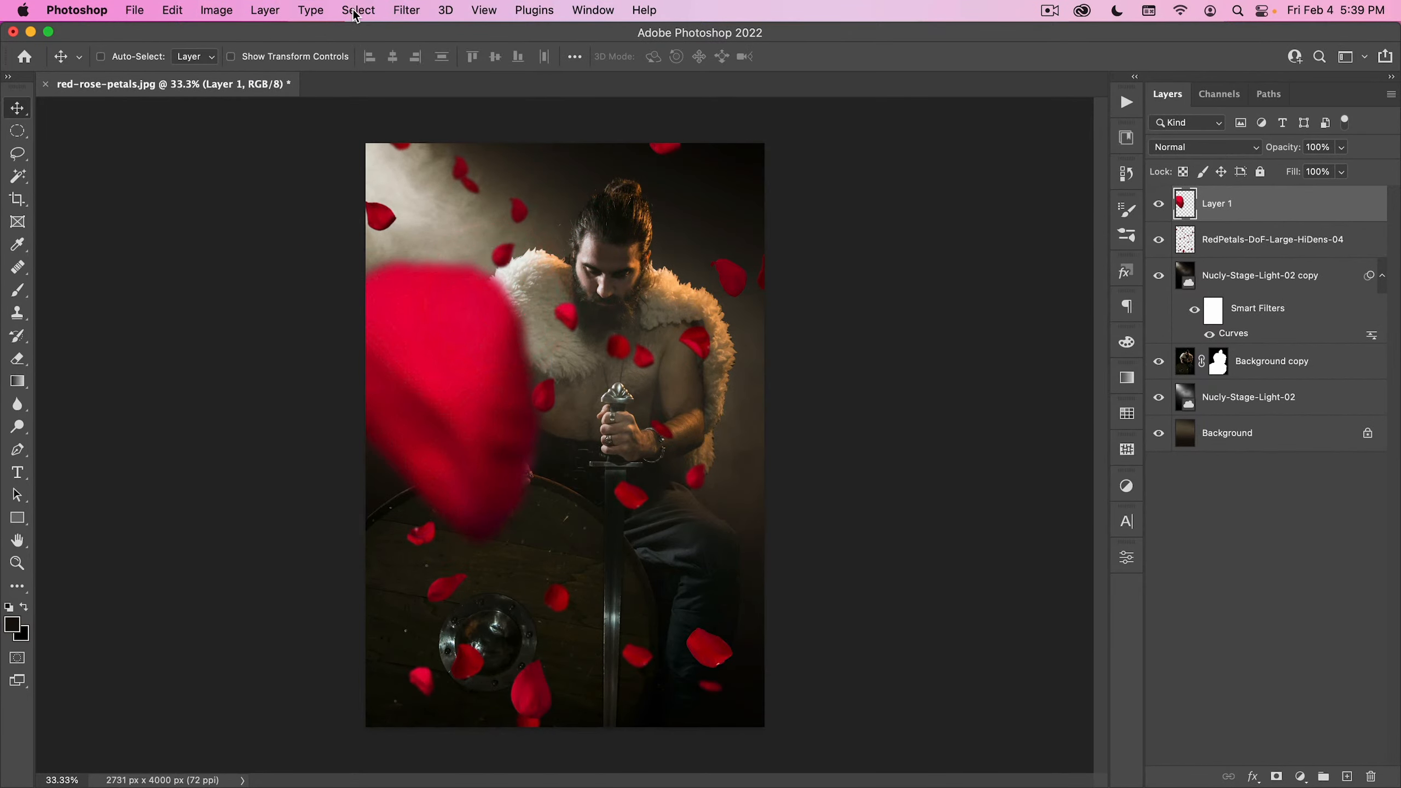
# - Soften the oversized petal with repeated Gaussian Blur and move it partly off the lower right edge of the image
pyautogui.click(406, 10)
pyautogui.click(411, 36)
pyautogui.press('v')
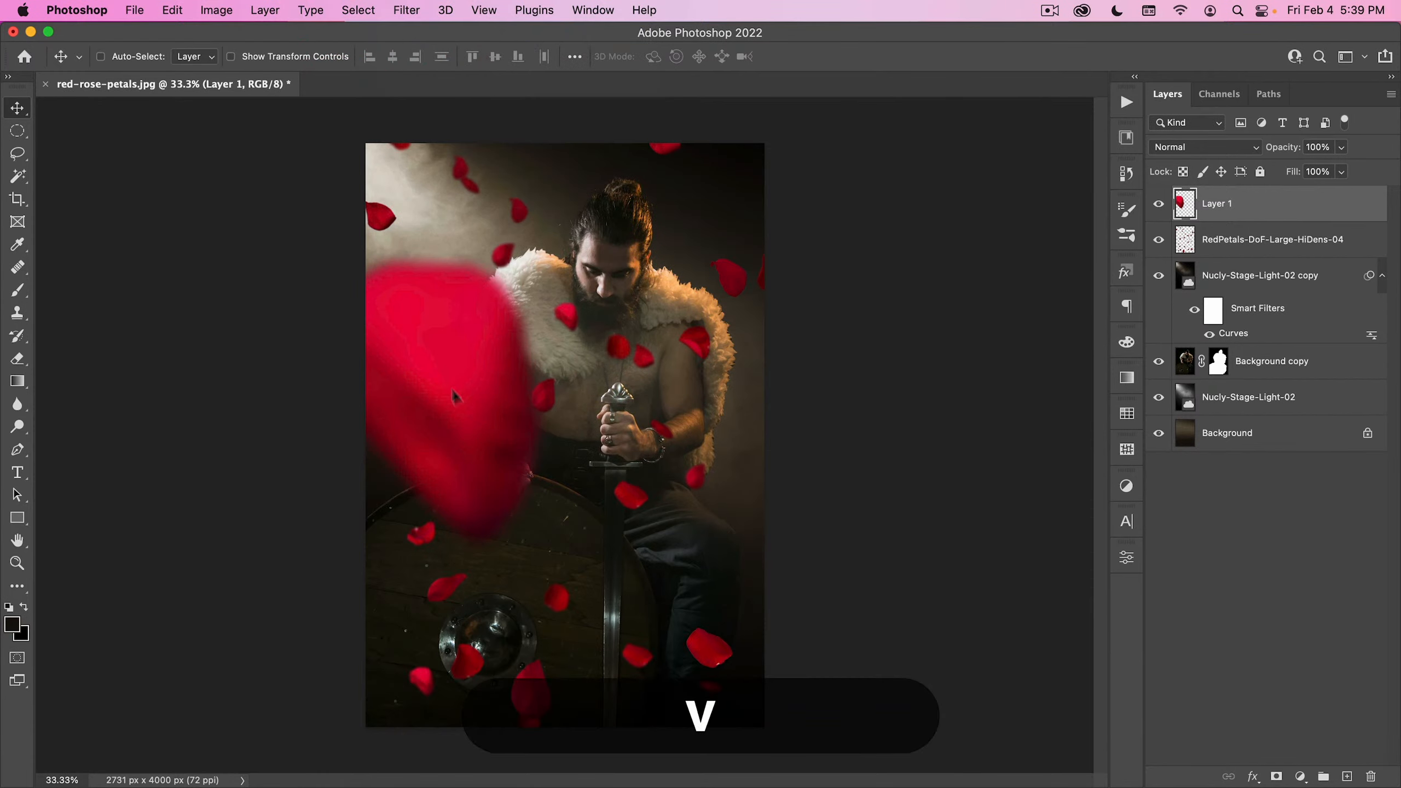
pyautogui.moveTo(473, 382); pyautogui.dragTo(684, 510)
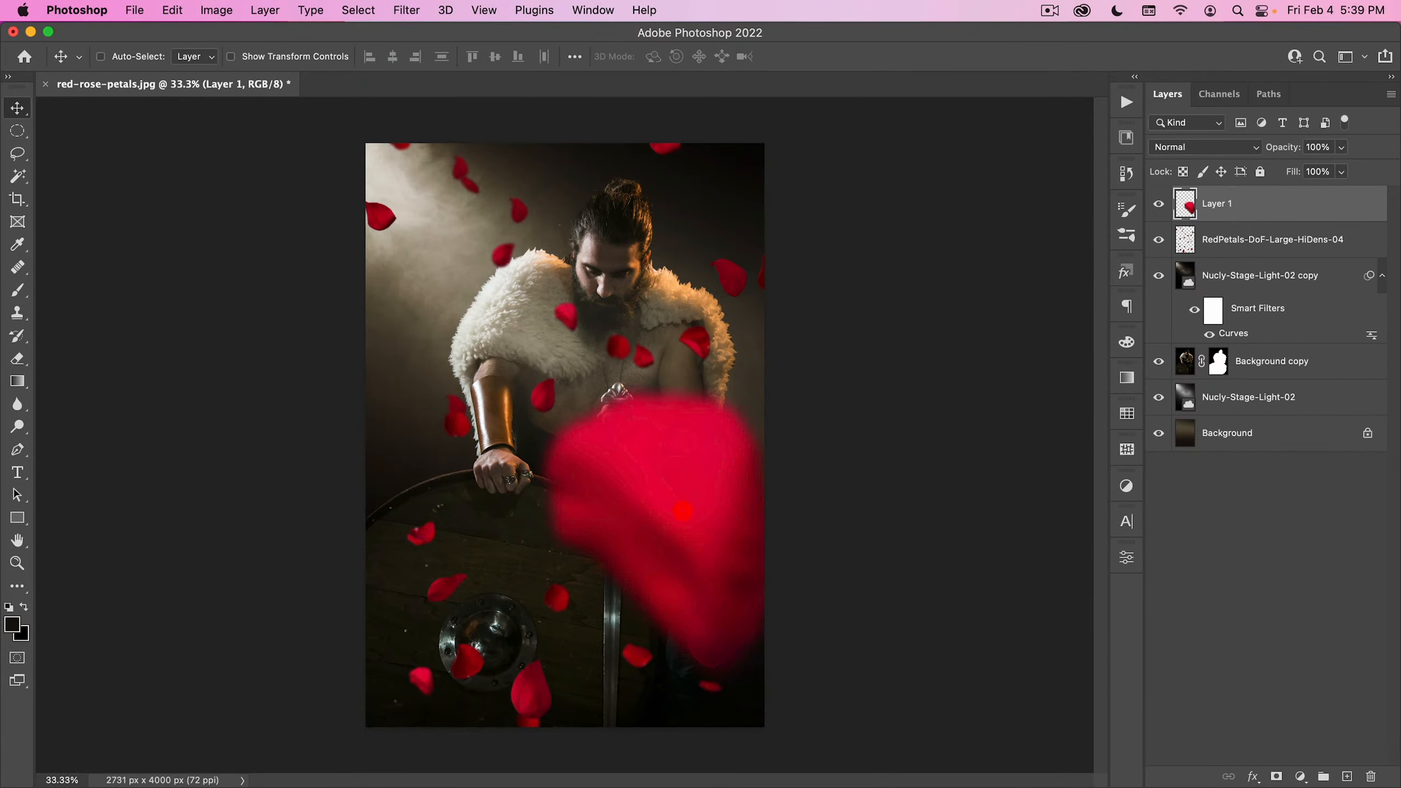
pyautogui.click(408, 12)
pyautogui.click(401, 36)
pyautogui.click(403, 11)
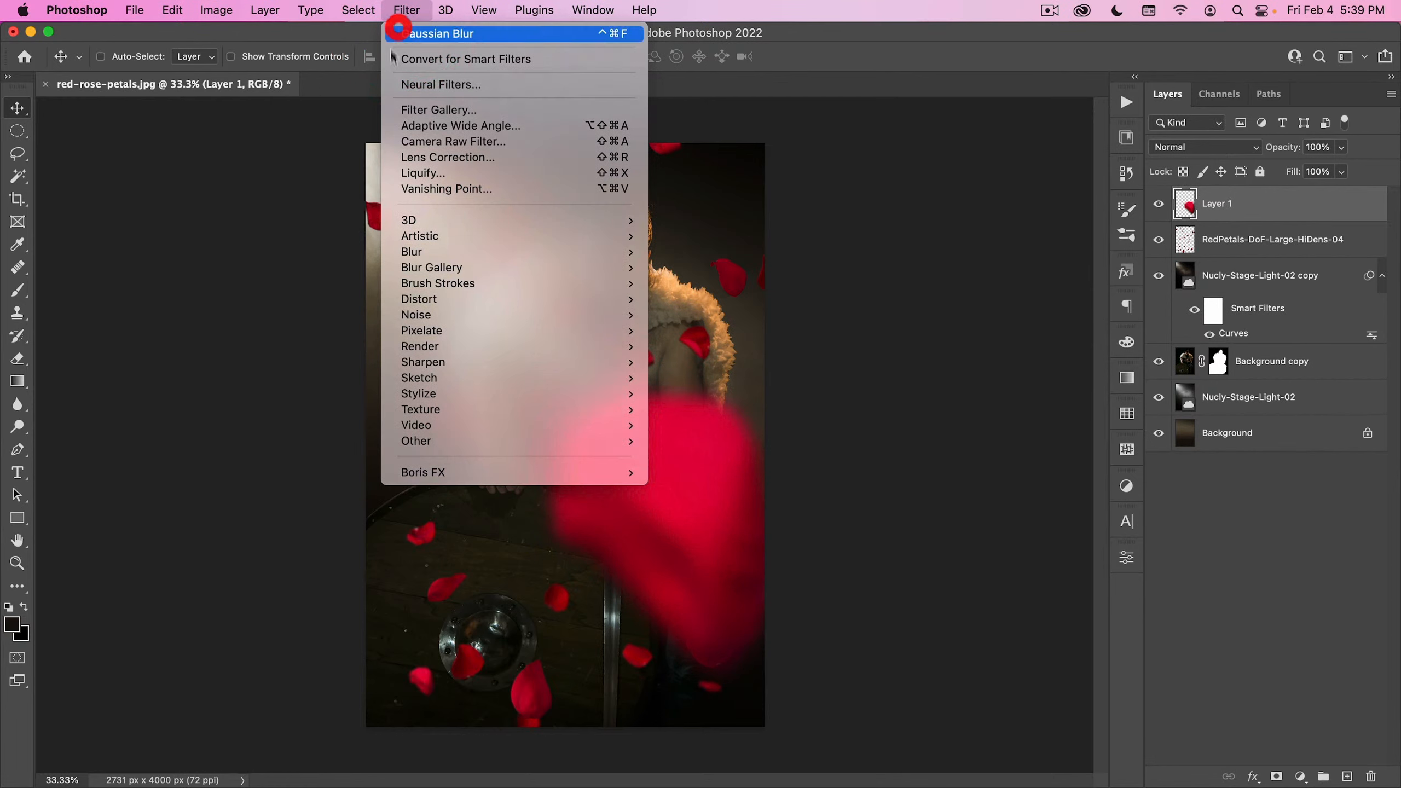
pyautogui.click(399, 31)
pyautogui.moveTo(658, 500); pyautogui.dragTo(777, 564)
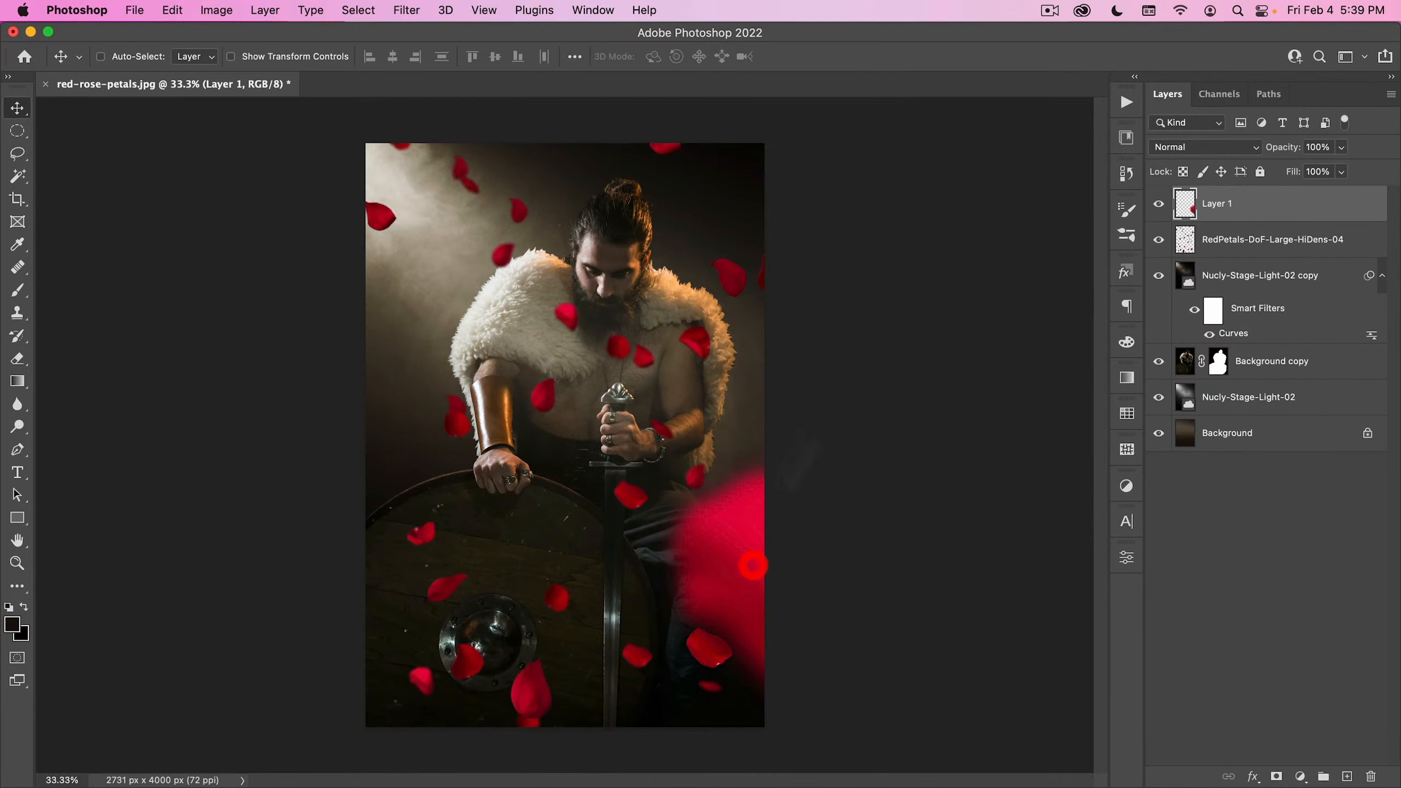
# - Duplicate the RedPetals-DoF-Large-HiDens-04 layer beneath the masked man and shift the copy's petals to the left
pyautogui.click(1216, 248)
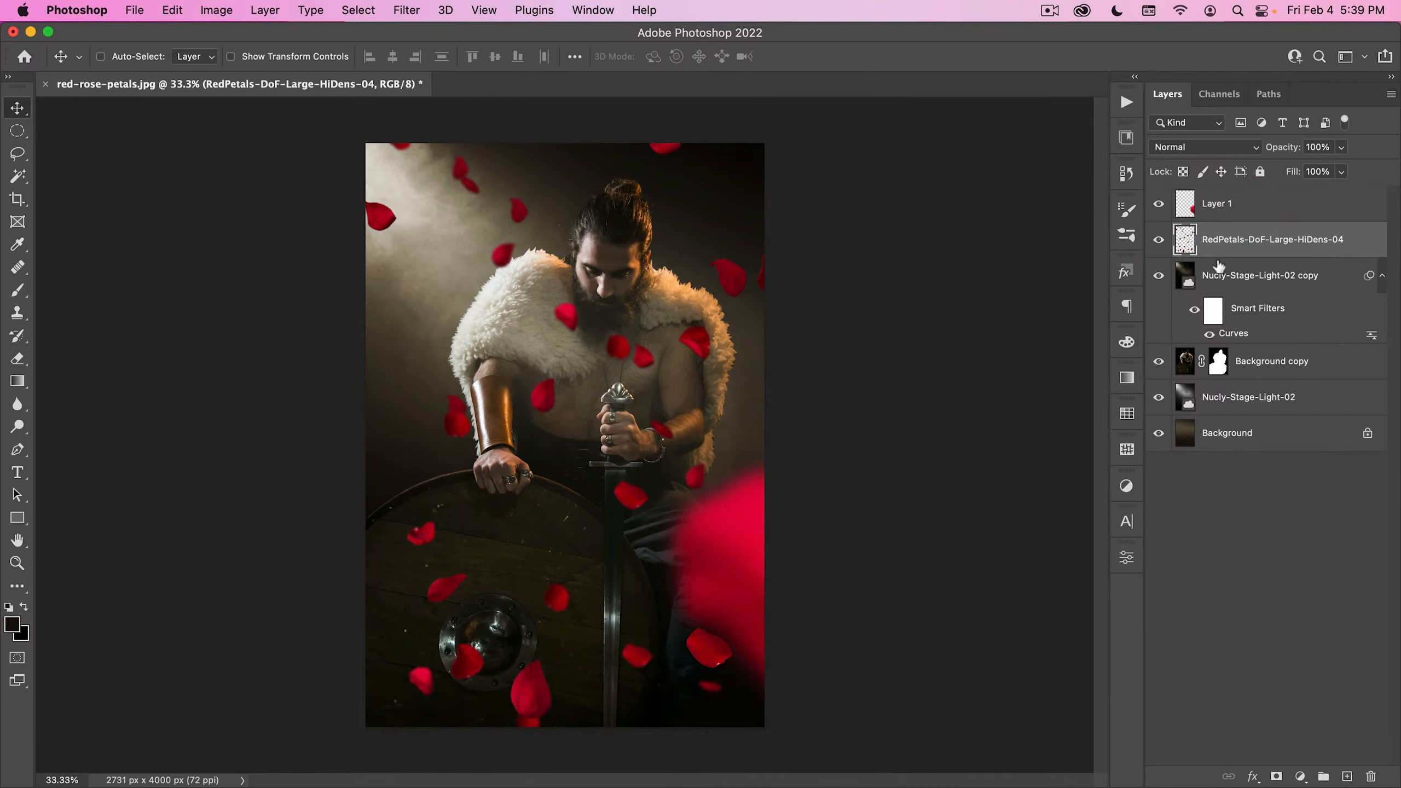
pyautogui.moveTo(1217, 249); pyautogui.dragTo(1212, 365)
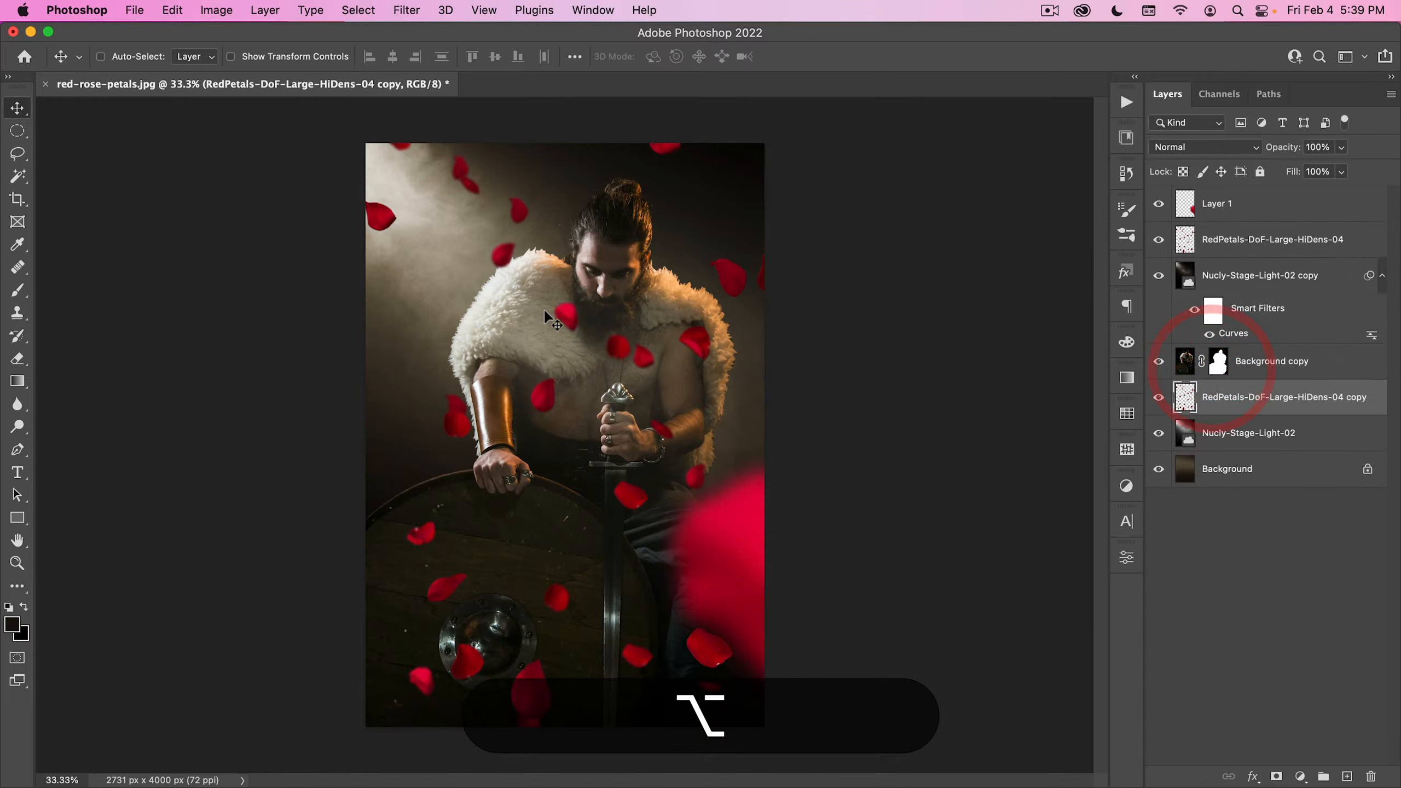
pyautogui.moveTo(550, 312); pyautogui.dragTo(473, 336)
# - Scale down the petals copy behind the man, rotate it clockwise about 27 degrees, and reposition it around him
pyautogui.press('super+t')
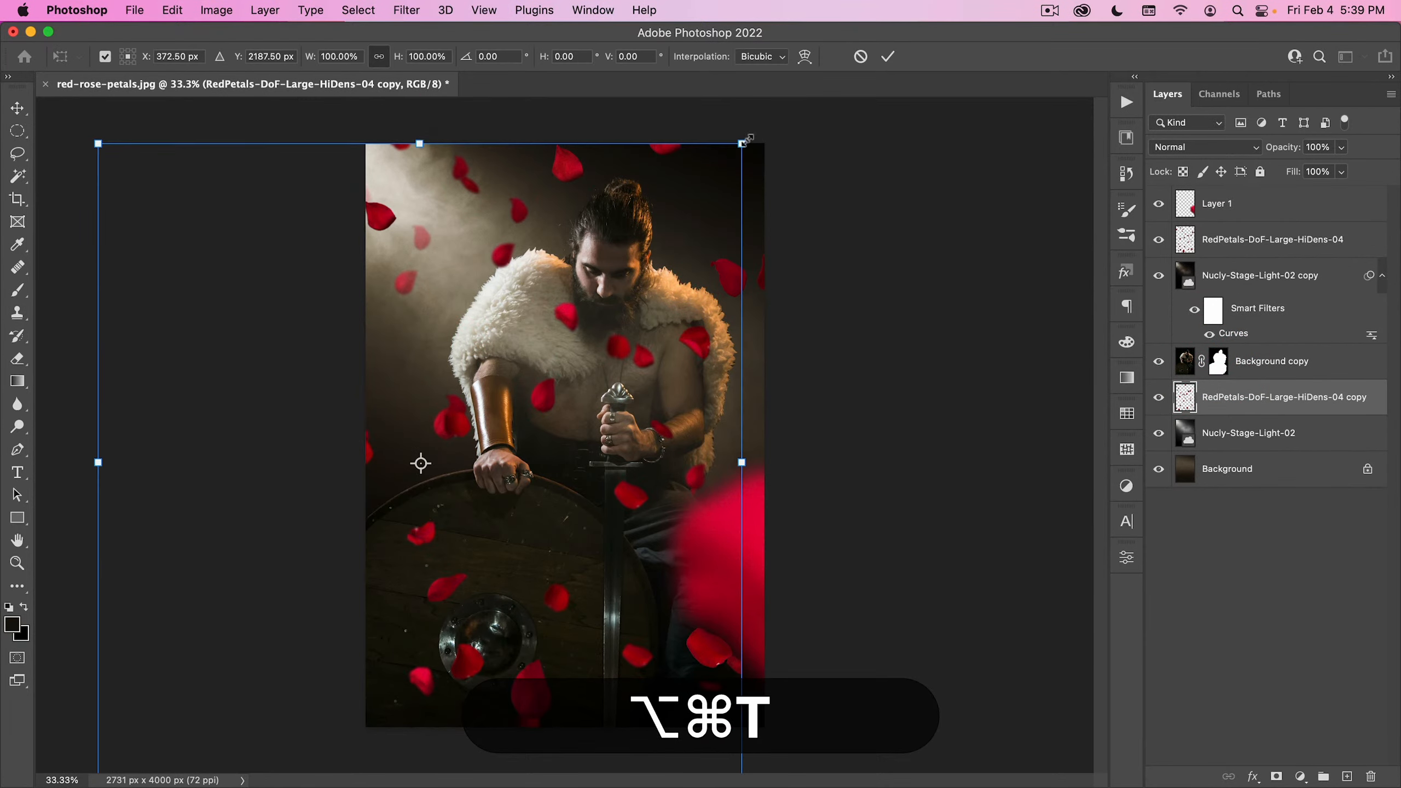
pyautogui.moveTo(742, 145); pyautogui.dragTo(622, 265)
pyautogui.moveTo(579, 319); pyautogui.dragTo(648, 196)
pyautogui.moveTo(819, 278); pyautogui.dragTo(803, 403)
pyautogui.moveTo(539, 311); pyautogui.dragTo(535, 365)
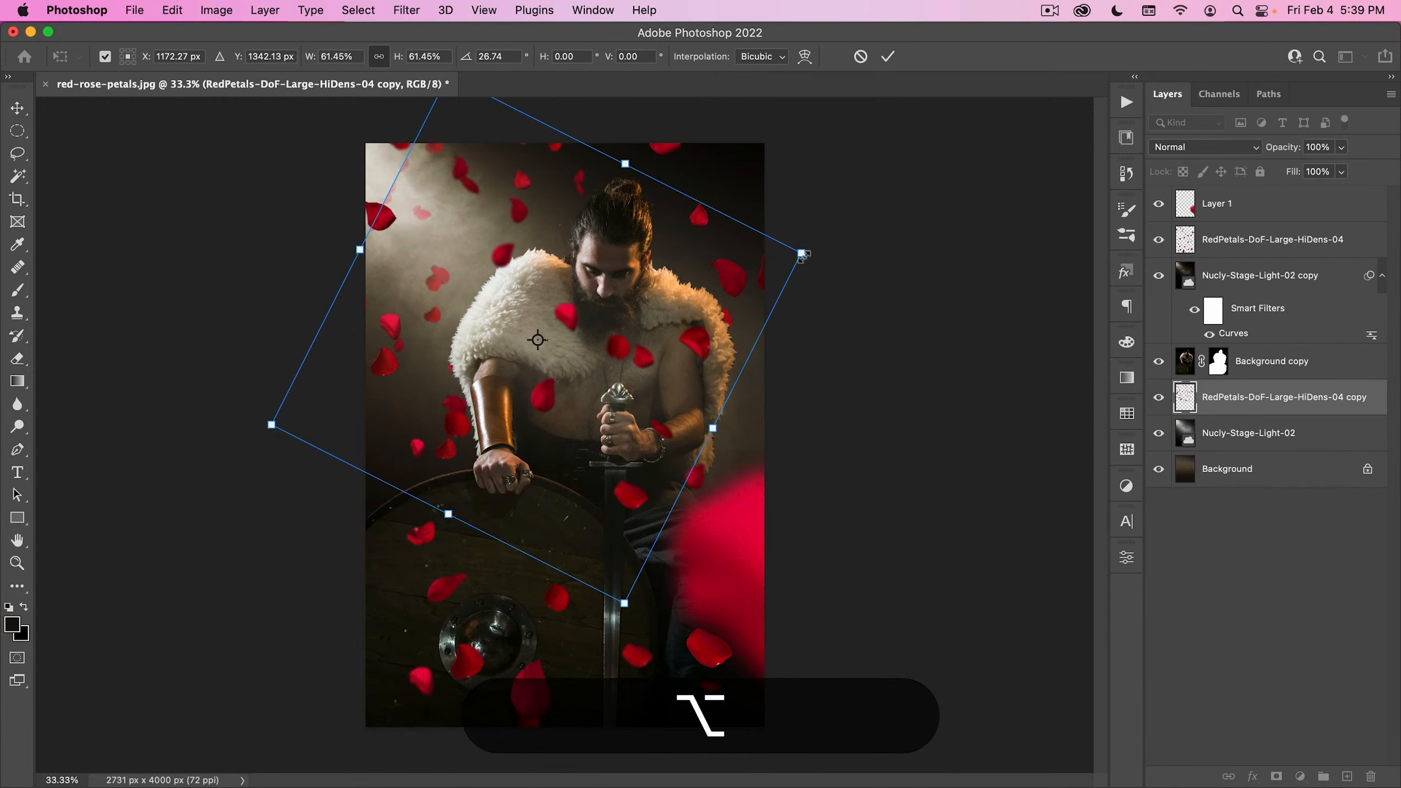
pyautogui.moveTo(794, 253); pyautogui.dragTo(835, 239)
pyautogui.press('Return')
pyautogui.moveTo(632, 325); pyautogui.dragTo(599, 381)
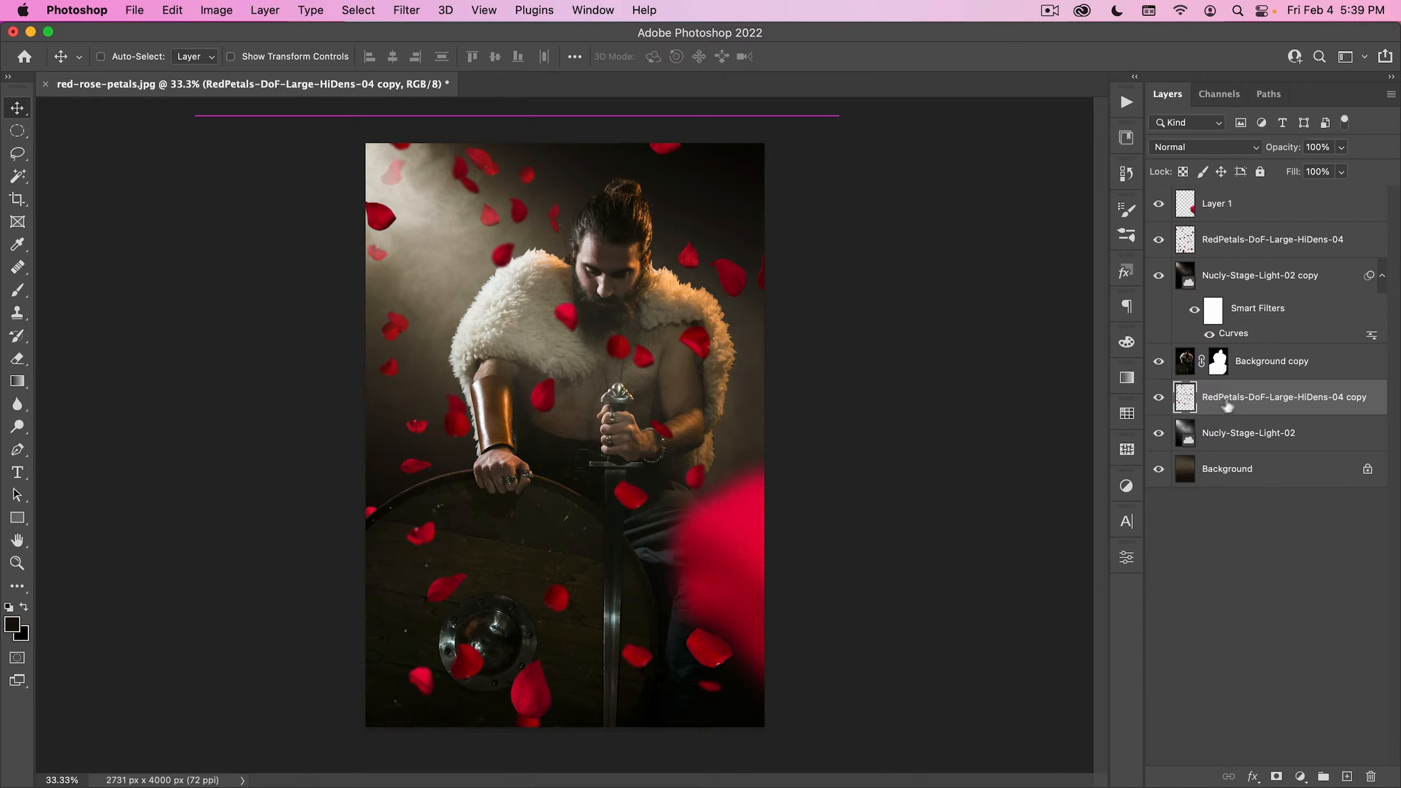
# - Duplicate the petals copy beneath itself and shrink the new copy toward the upper left of the backdrop
pyautogui.keyDown('alt'); pyautogui.moveTo(1228, 407); pyautogui.dragTo(1235, 422); pyautogui.keyUp('alt')
pyautogui.press('alt+super+t')
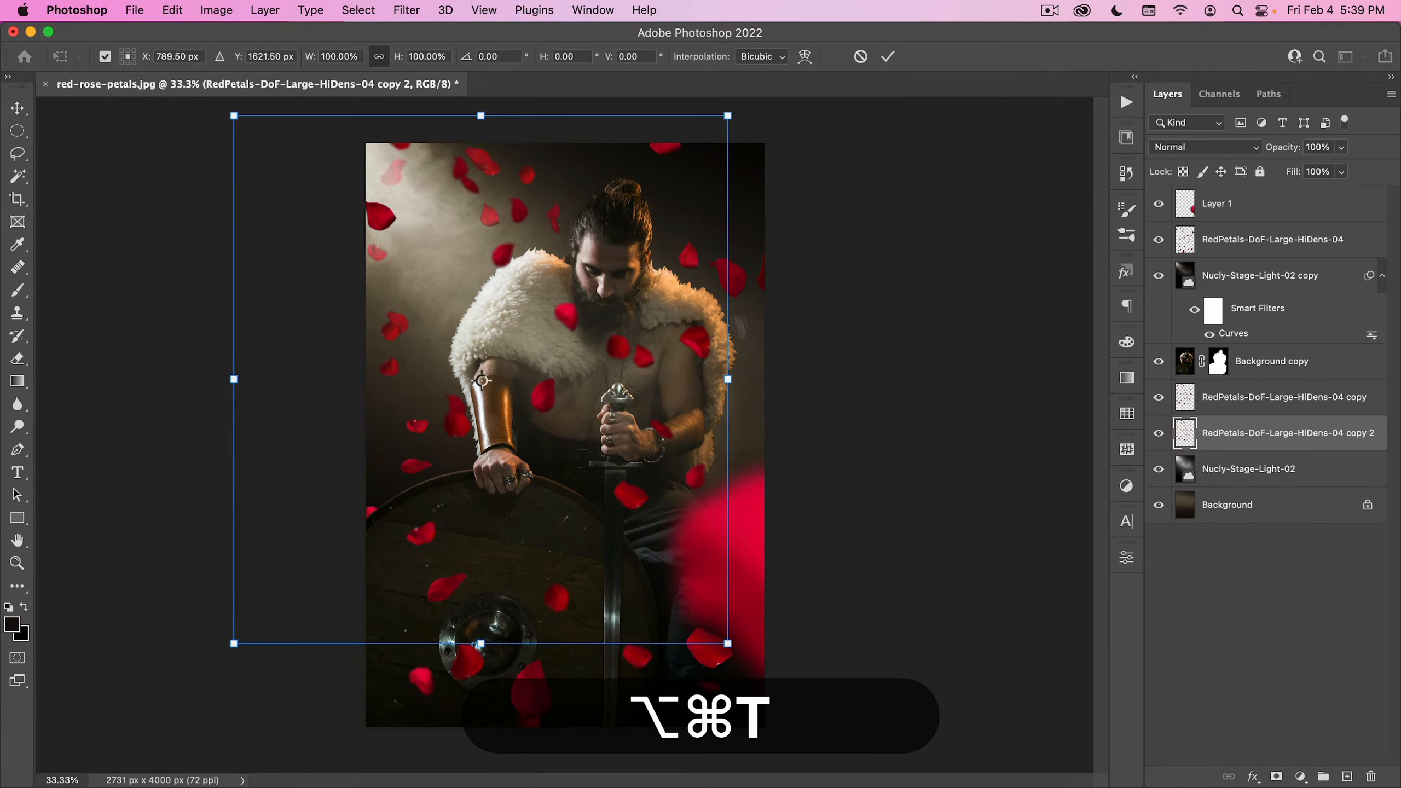
pyautogui.moveTo(727, 380); pyautogui.dragTo(532, 259)
pyautogui.press('Return')
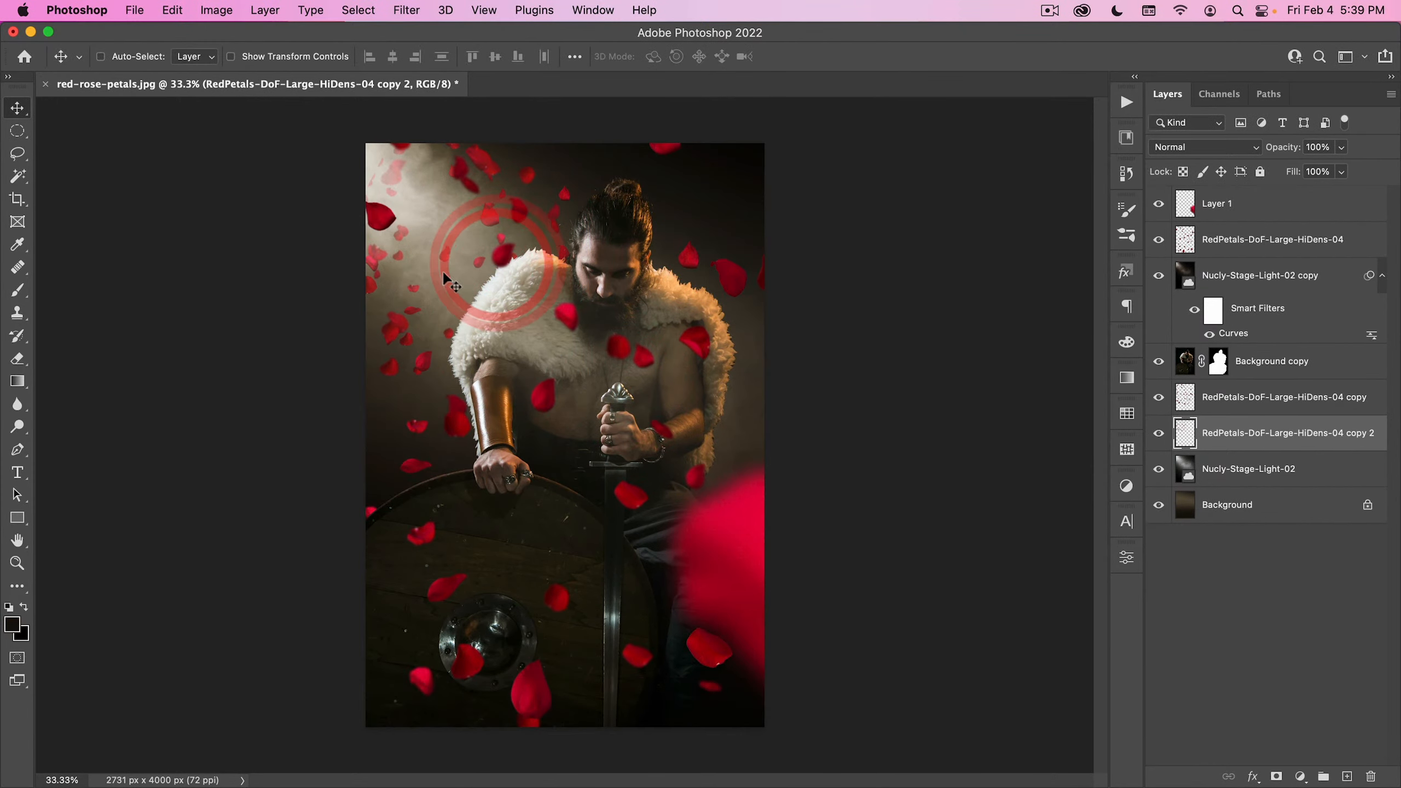
# - Reapply the last Gaussian Blur to the smallest petals layer and nudge its distant petals into place
pyautogui.click(406, 10)
pyautogui.click(430, 34)
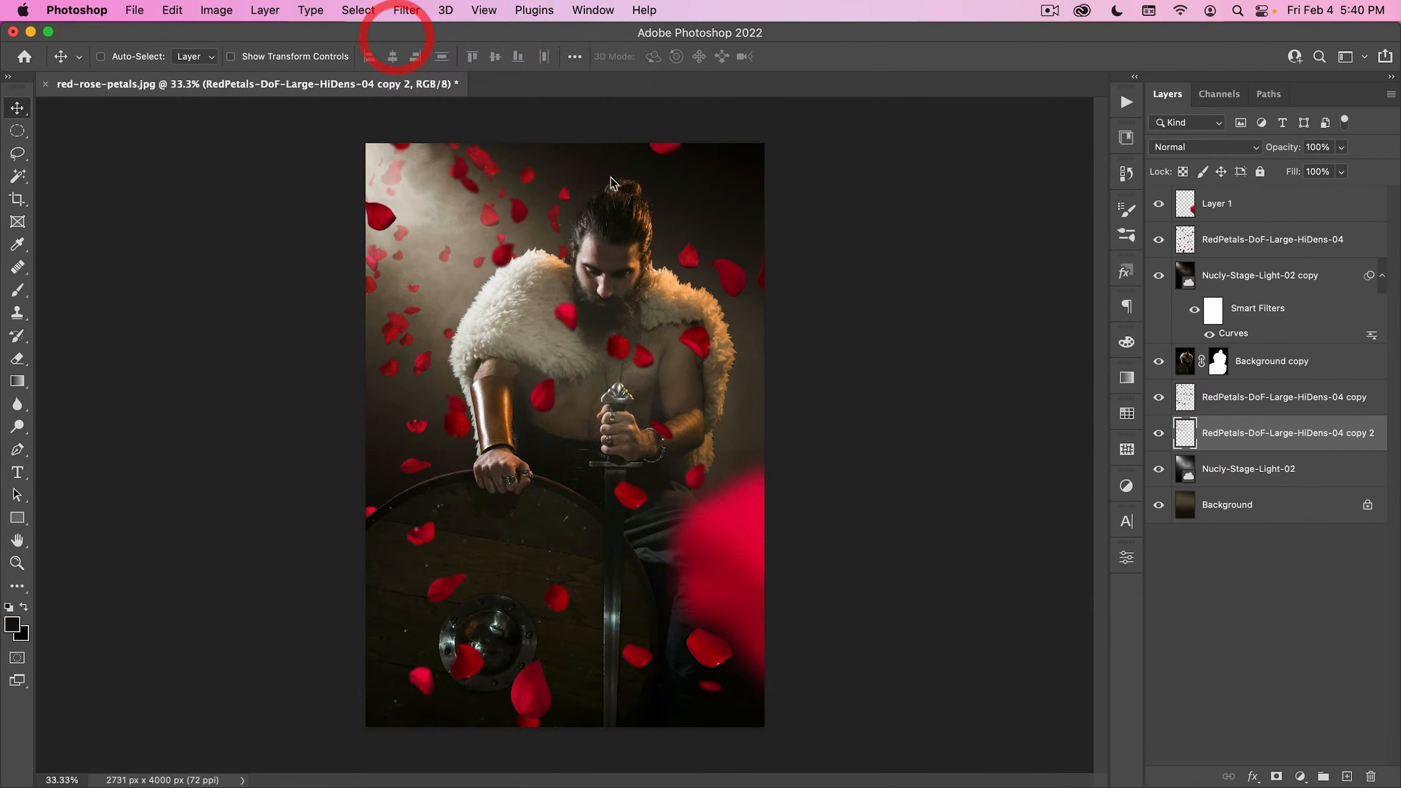
pyautogui.moveTo(545, 320); pyautogui.dragTo(549, 331)
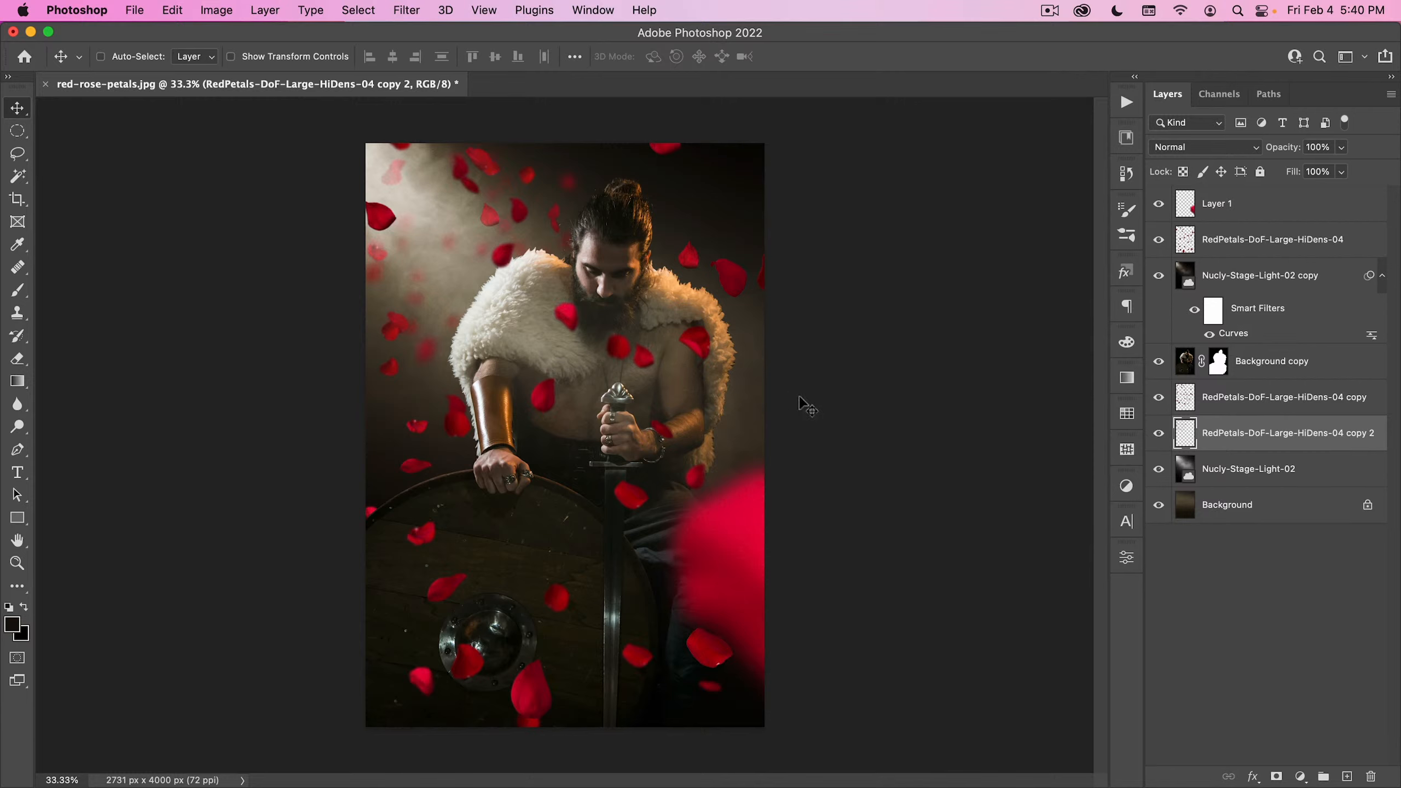
# - Add a Curves adjustment layer above all layers and apply the Blue Shadows preset
pyautogui.click(1257, 204)
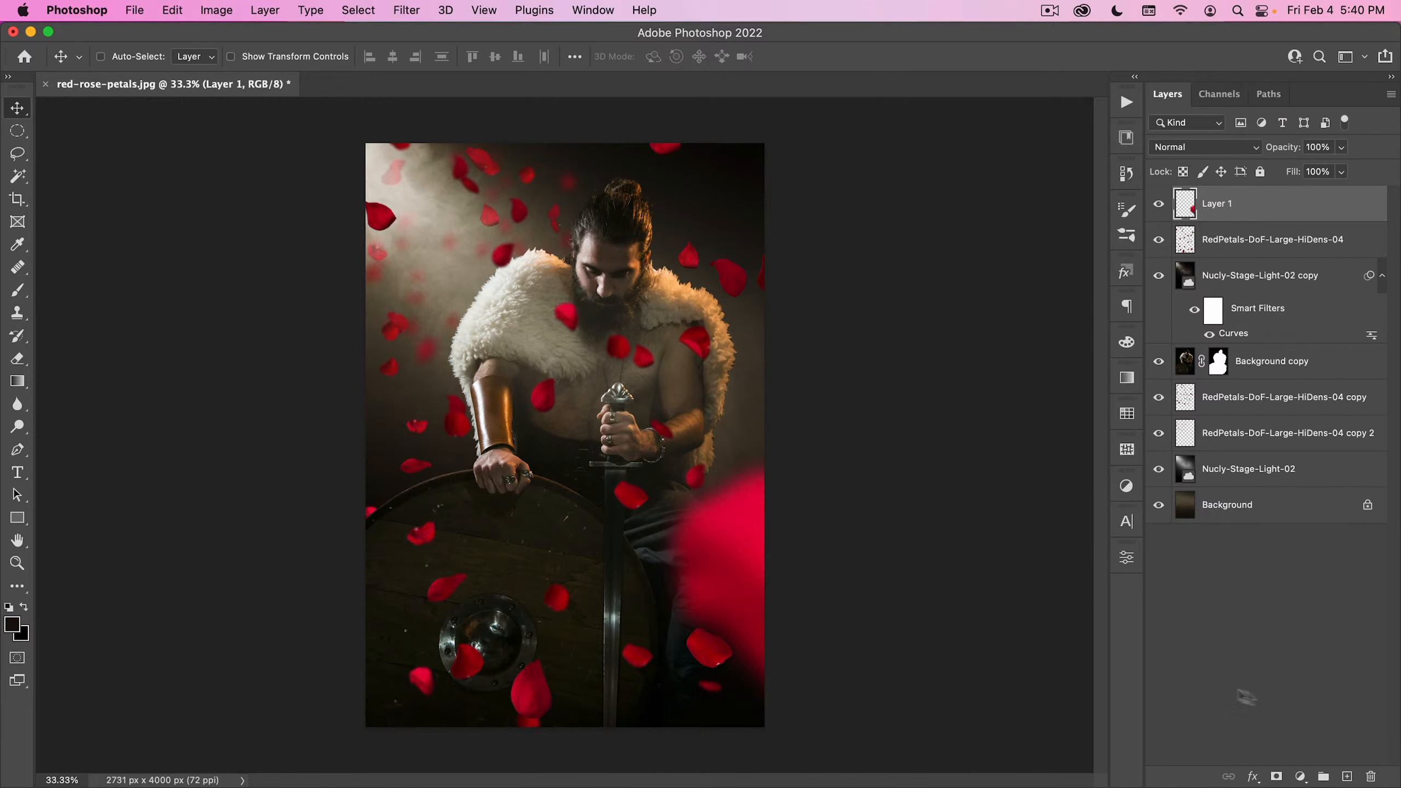
pyautogui.click(1302, 775)
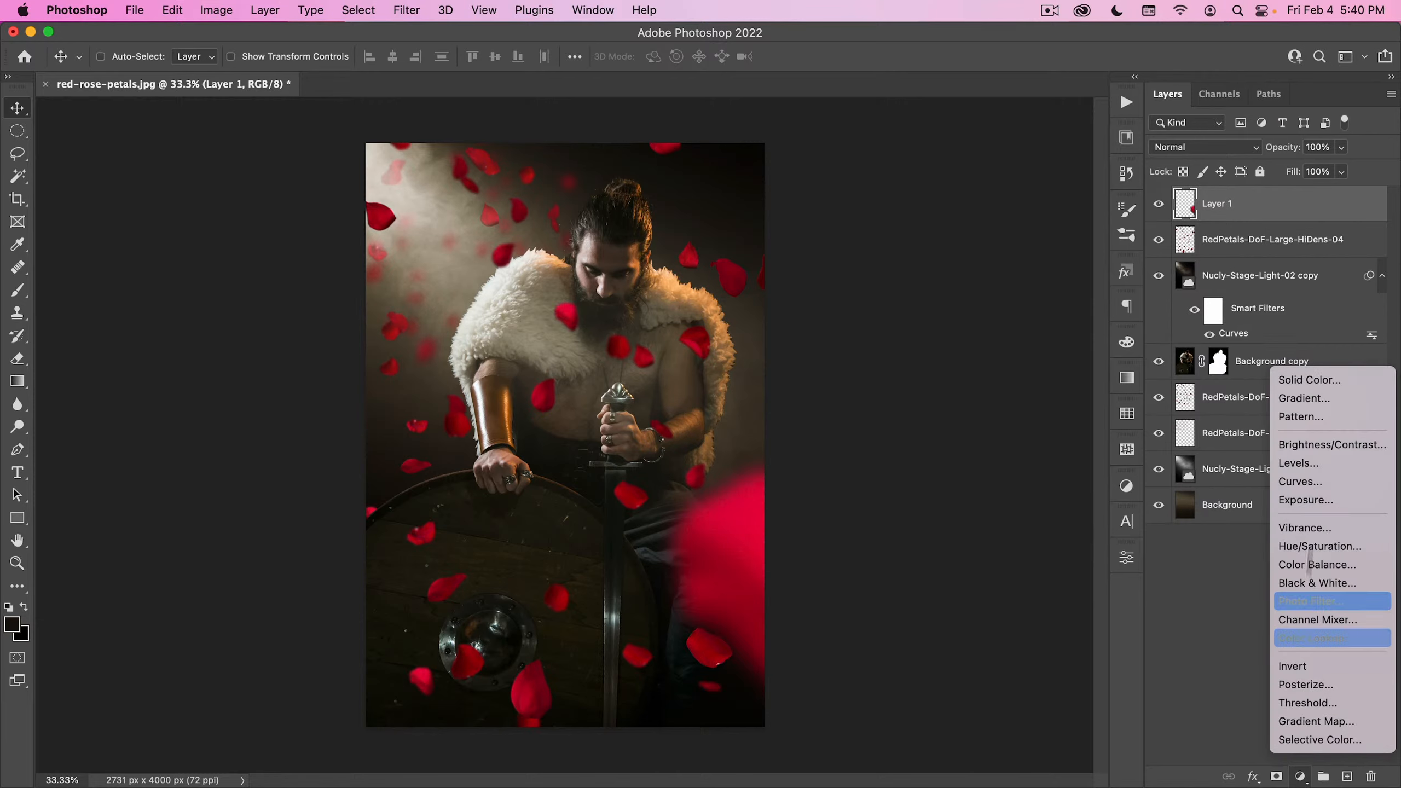
pyautogui.click(1317, 479)
pyautogui.click(934, 363)
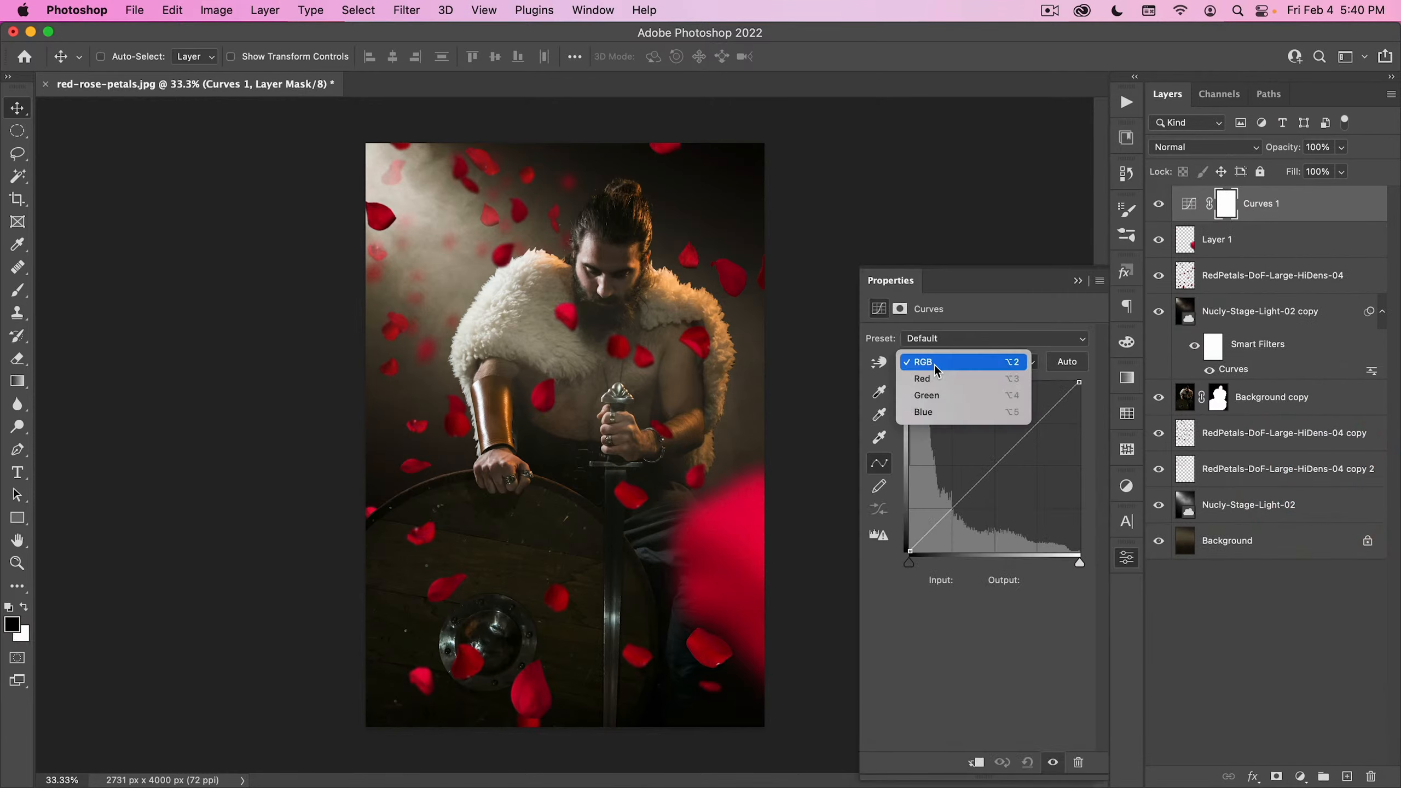
pyautogui.click(955, 324)
pyautogui.click(950, 338)
pyautogui.click(937, 497)
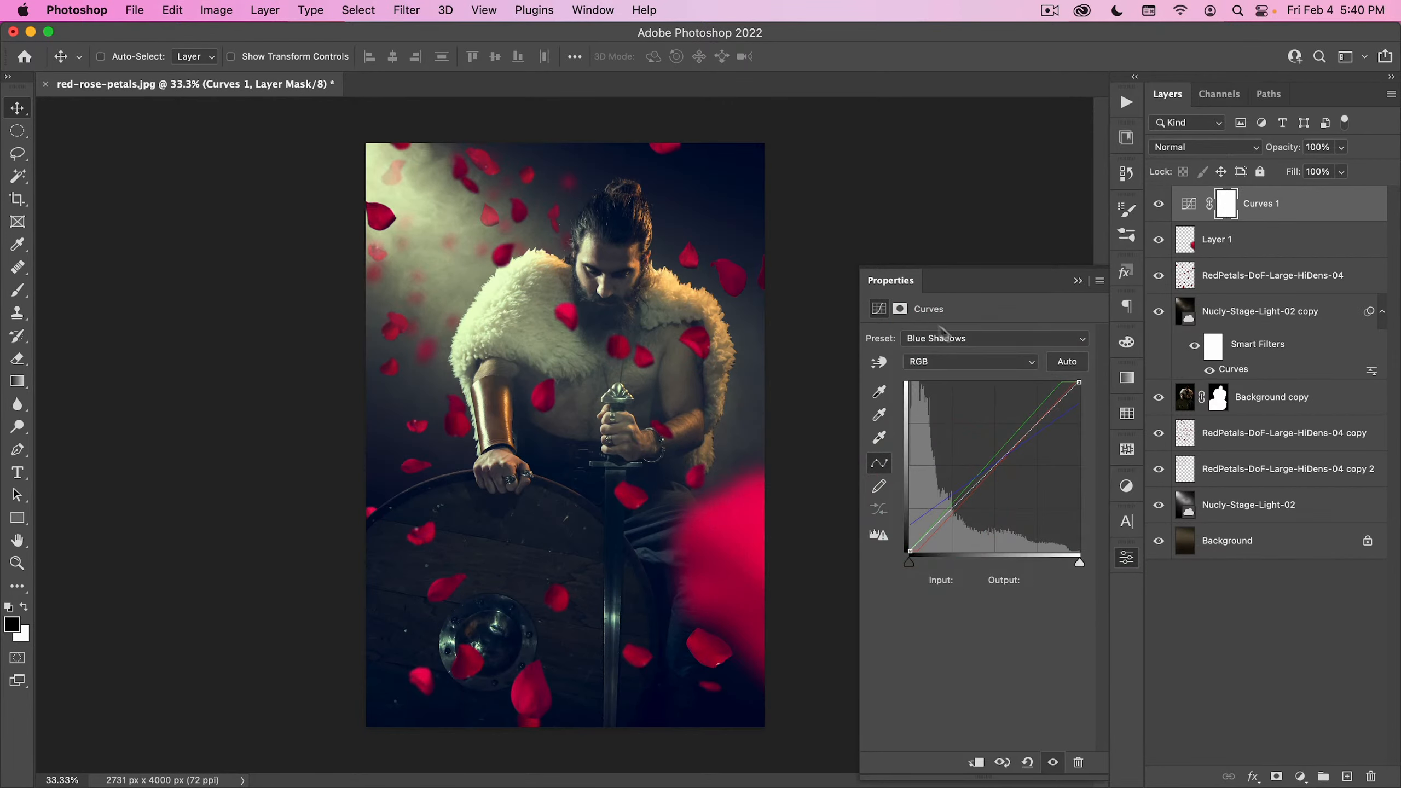
pyautogui.click(1127, 562)
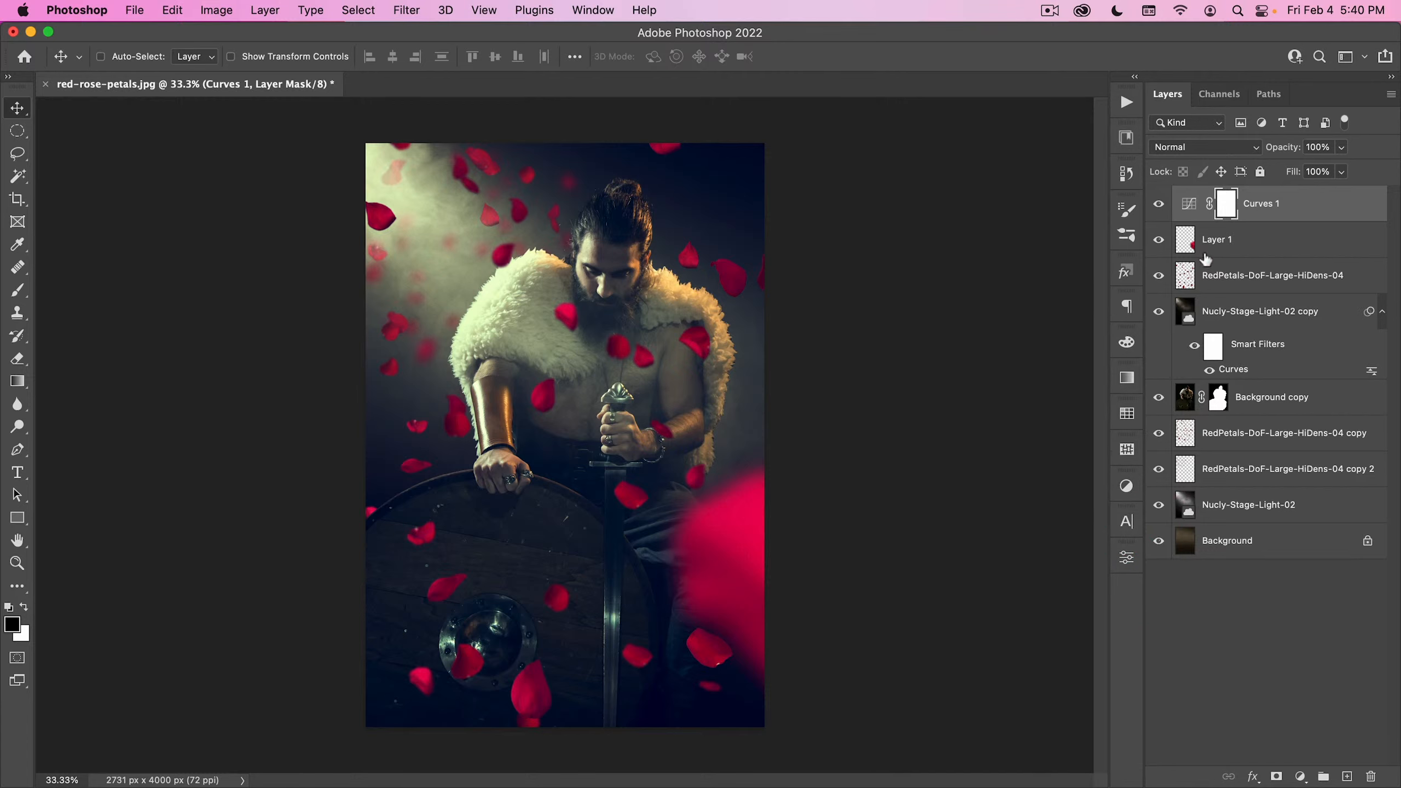
# - Discard the newly added empty layer and run the Sharpen copy action above the Curves adjustment
pyautogui.click(1348, 776)
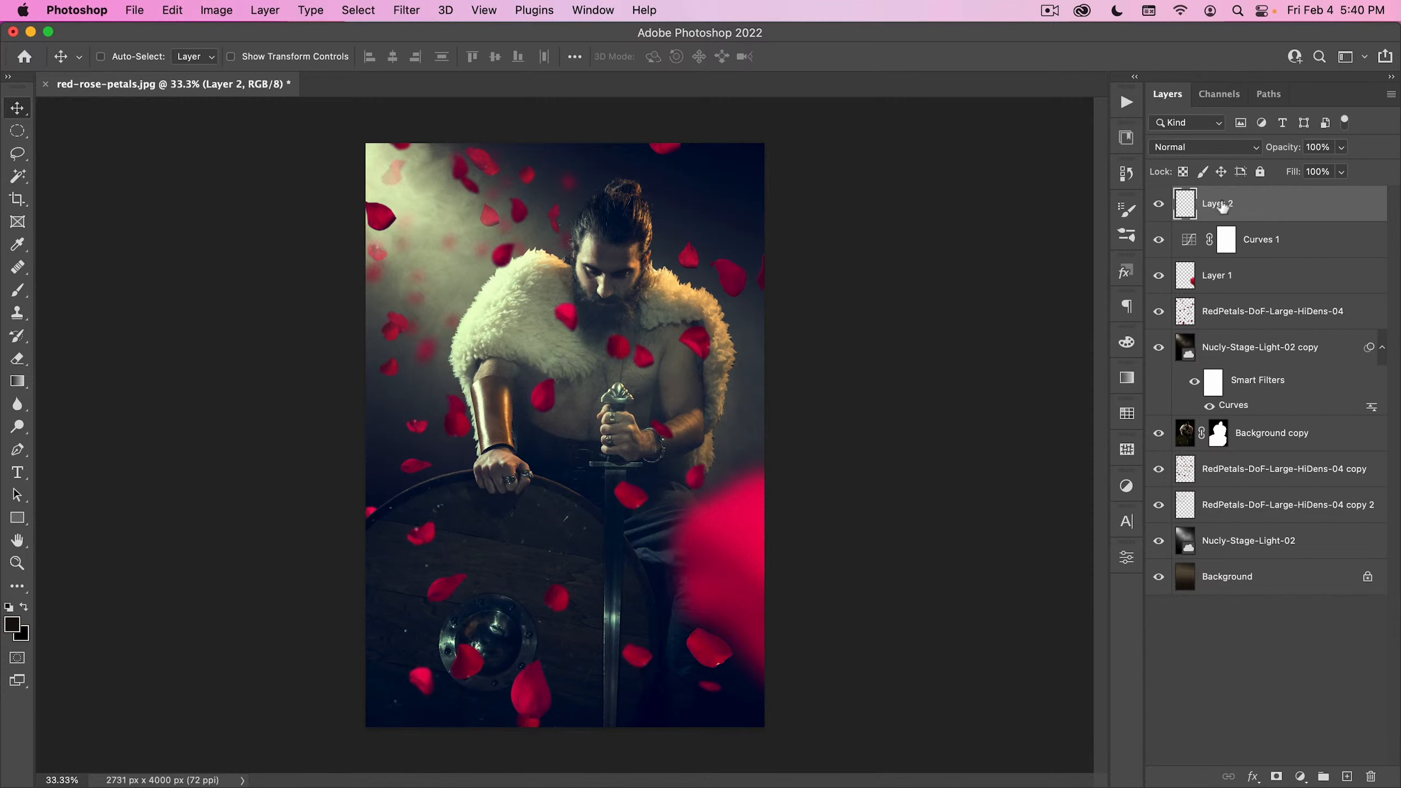
pyautogui.moveTo(1222, 205); pyautogui.dragTo(1373, 773)
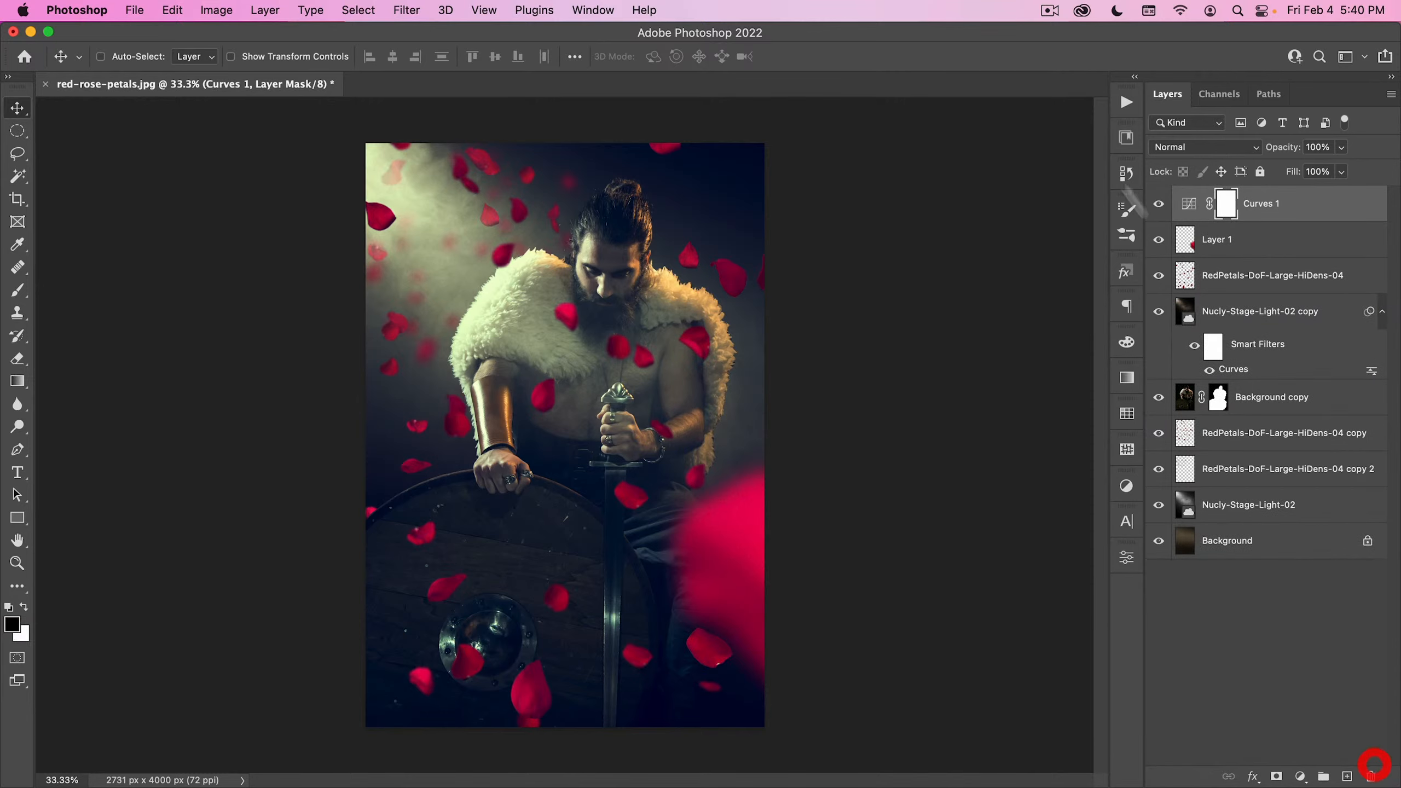
pyautogui.click(1127, 105)
pyautogui.click(1002, 172)
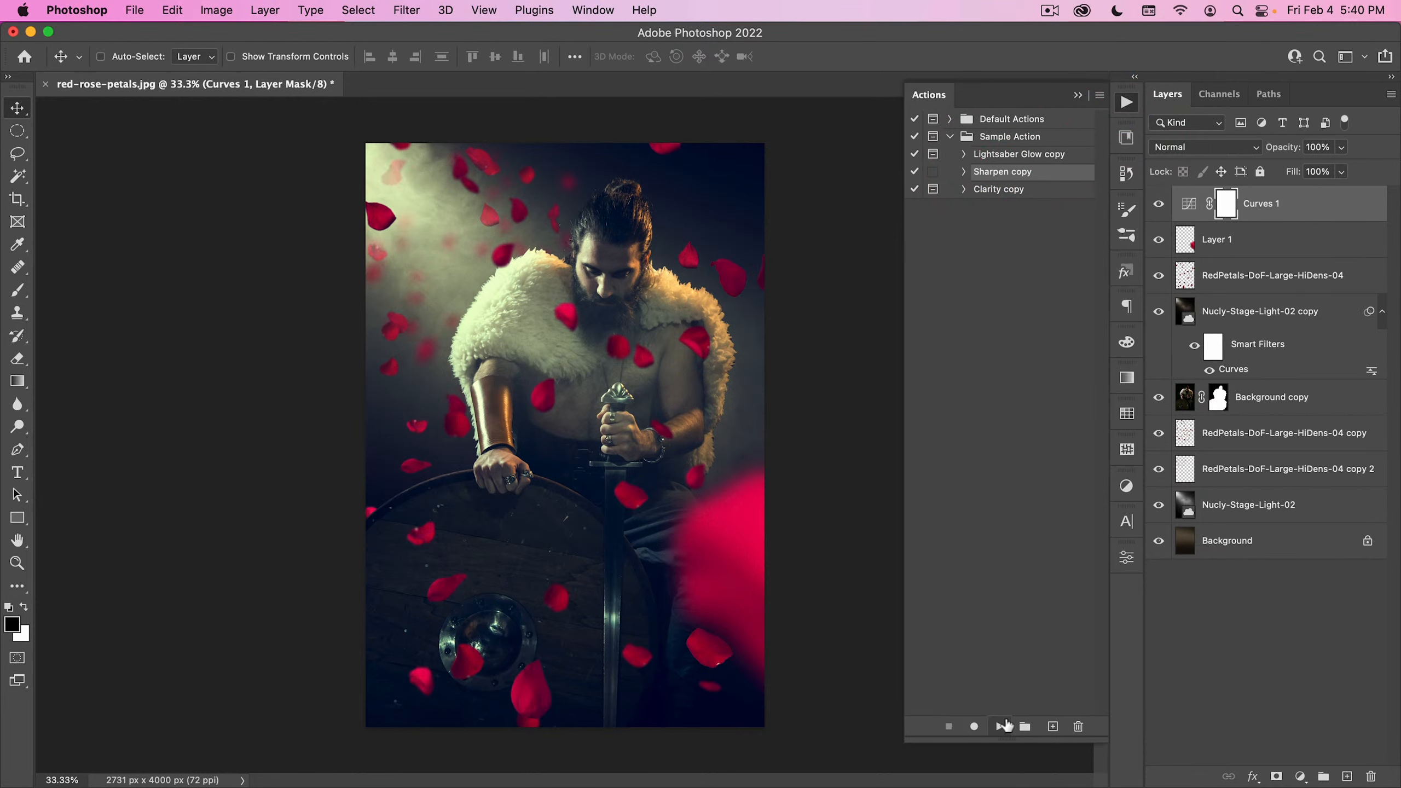
pyautogui.click(1001, 727)
pyautogui.click(1246, 203)
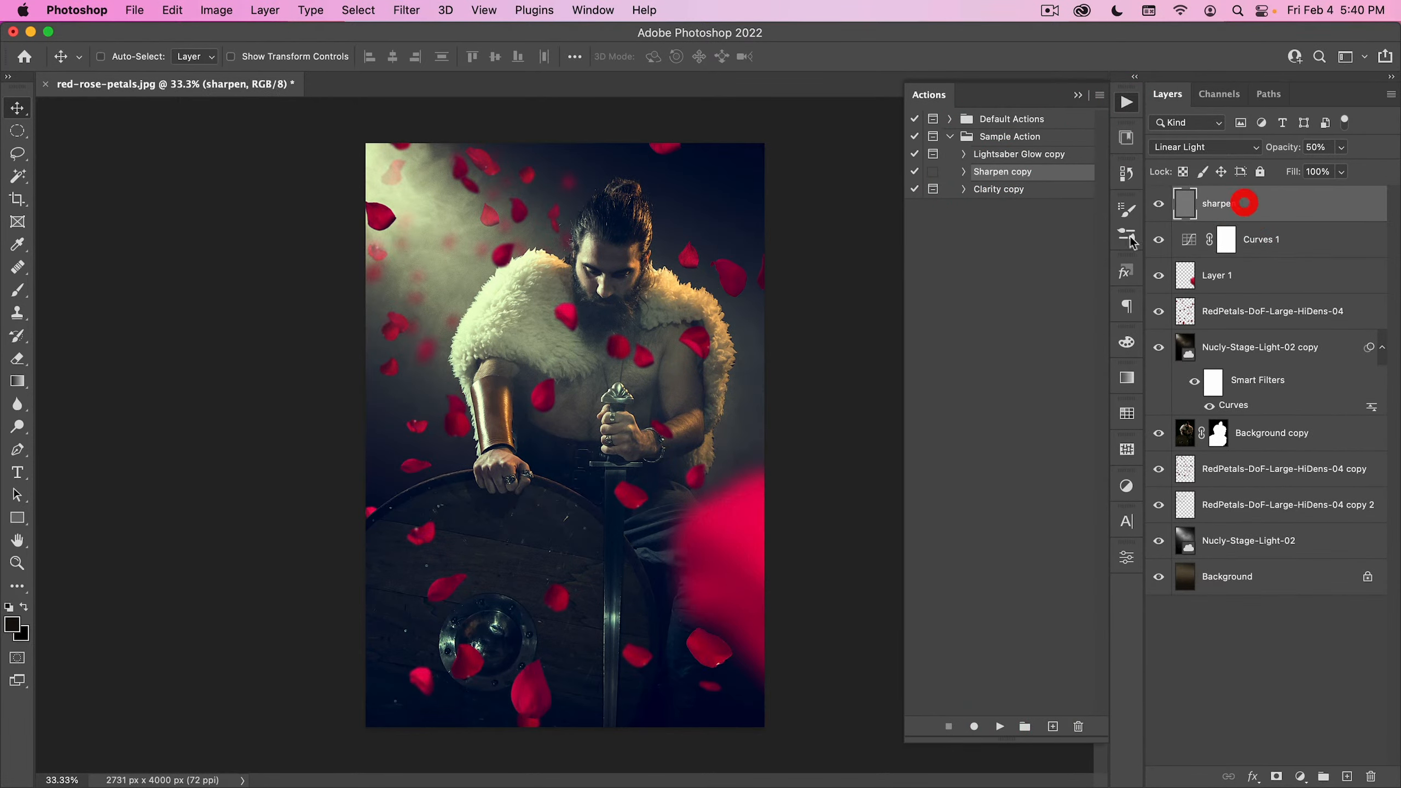
pyautogui.click(1127, 103)
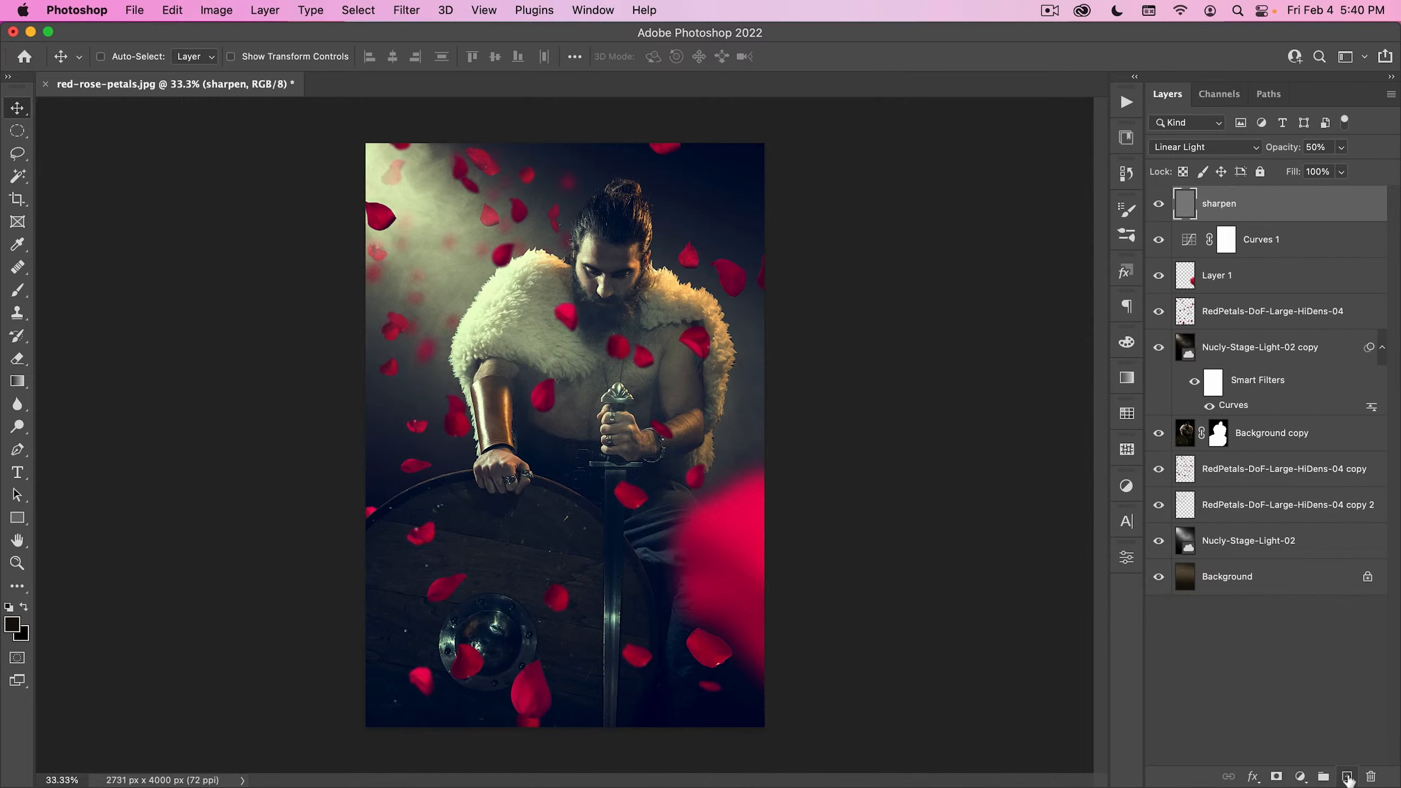
# - Add a top layer named noise and fill it with neutral gray at 0% saturation and 50% brightness
pyautogui.click(1348, 778)
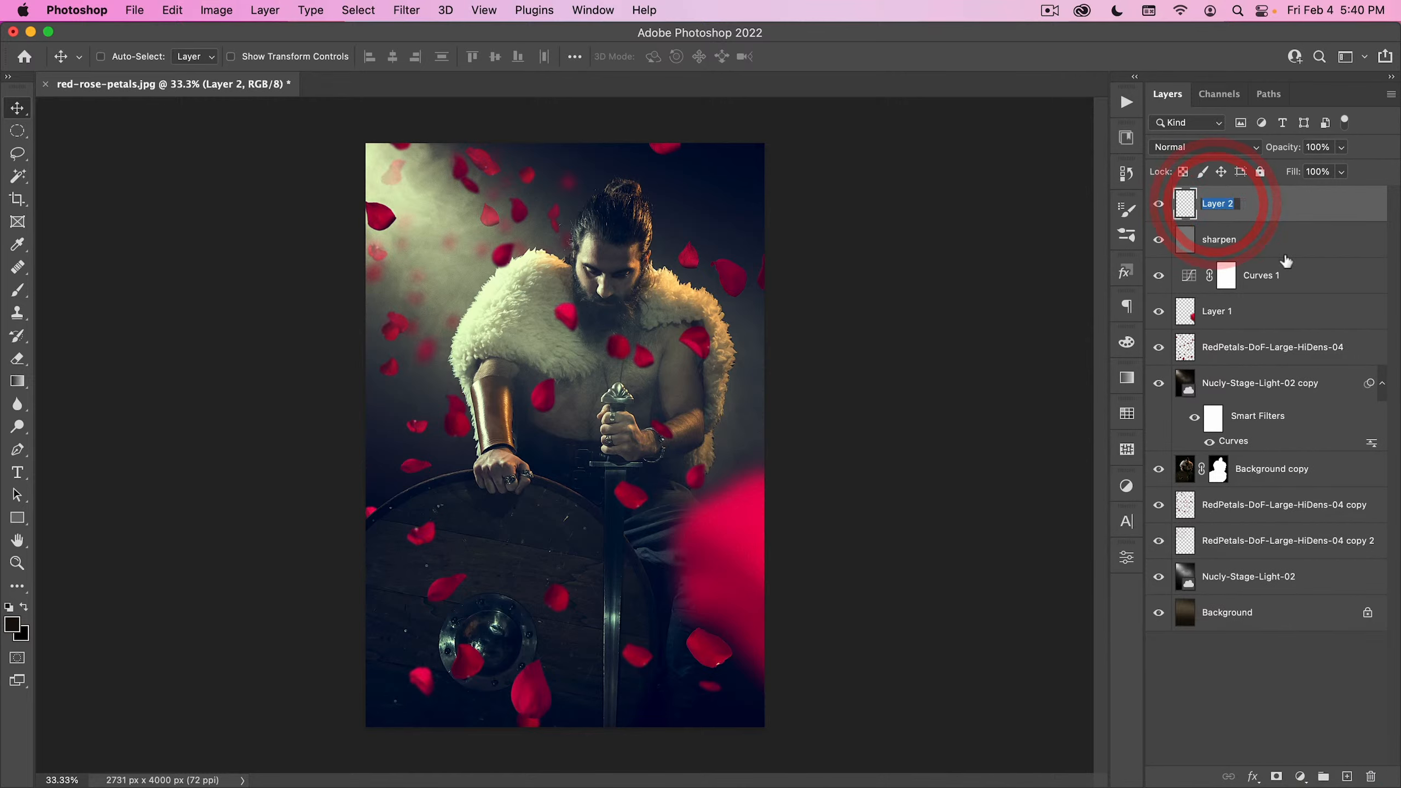
pyautogui.write('noise')
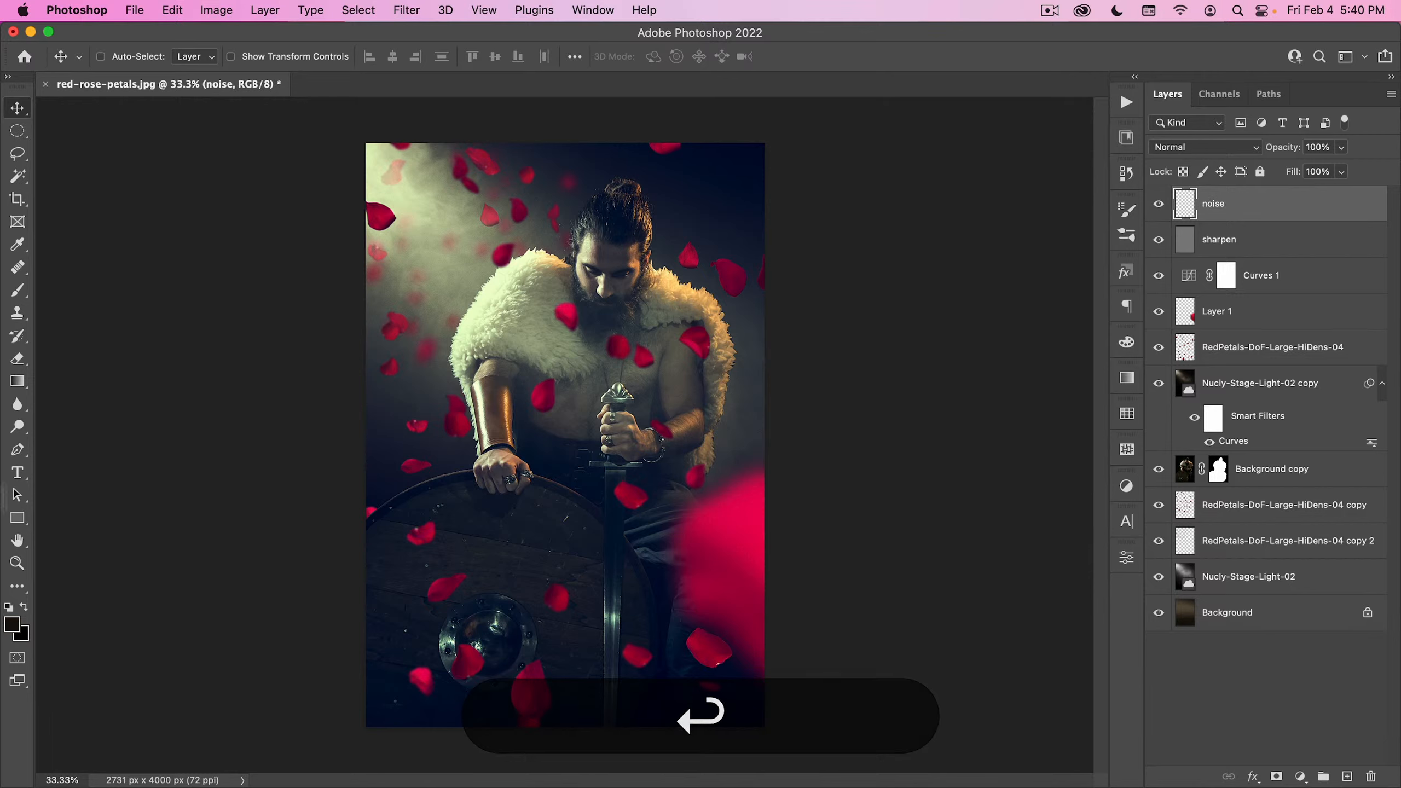
pyautogui.click(13, 624)
pyautogui.moveTo(734, 354); pyautogui.dragTo(695, 355)
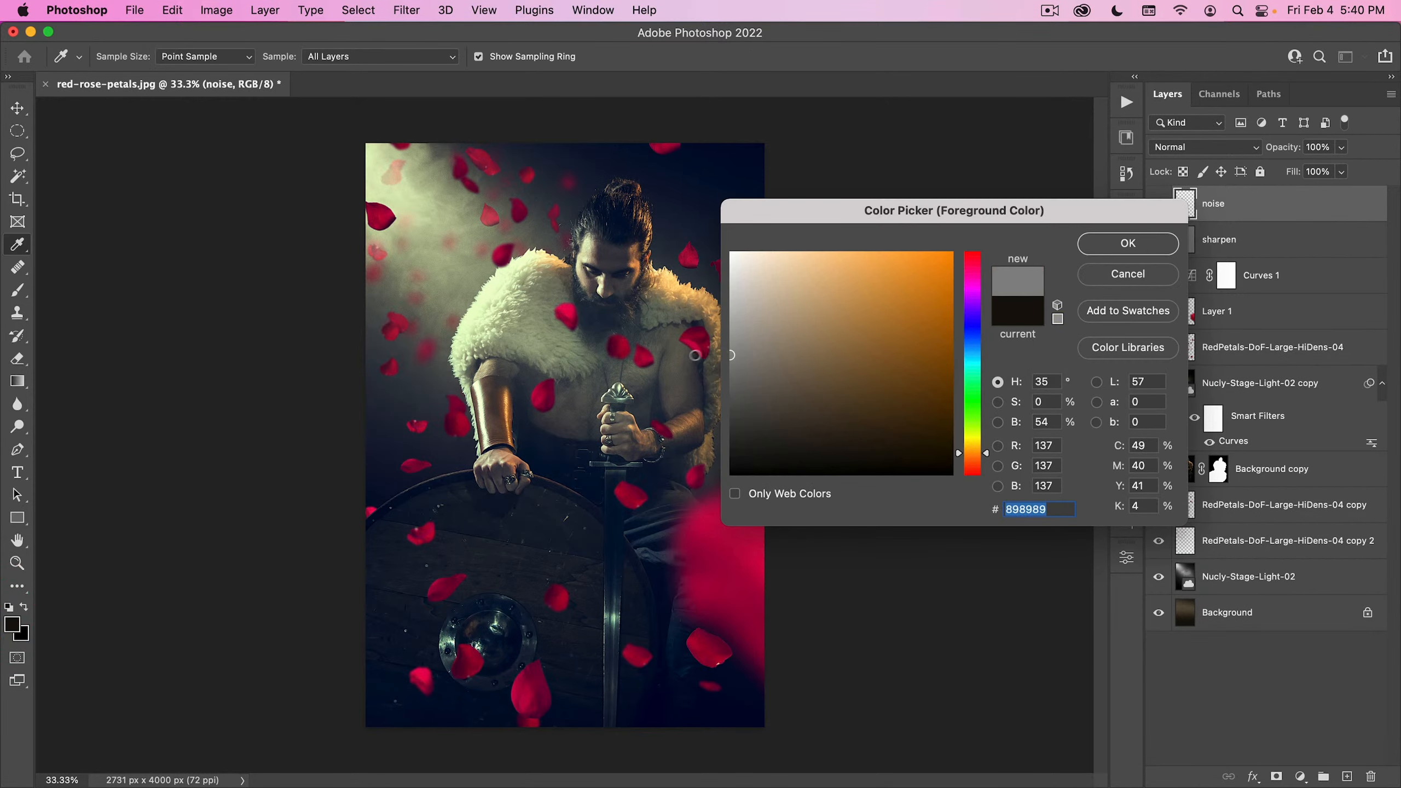
pyautogui.click(1045, 422)
pyautogui.write('50')
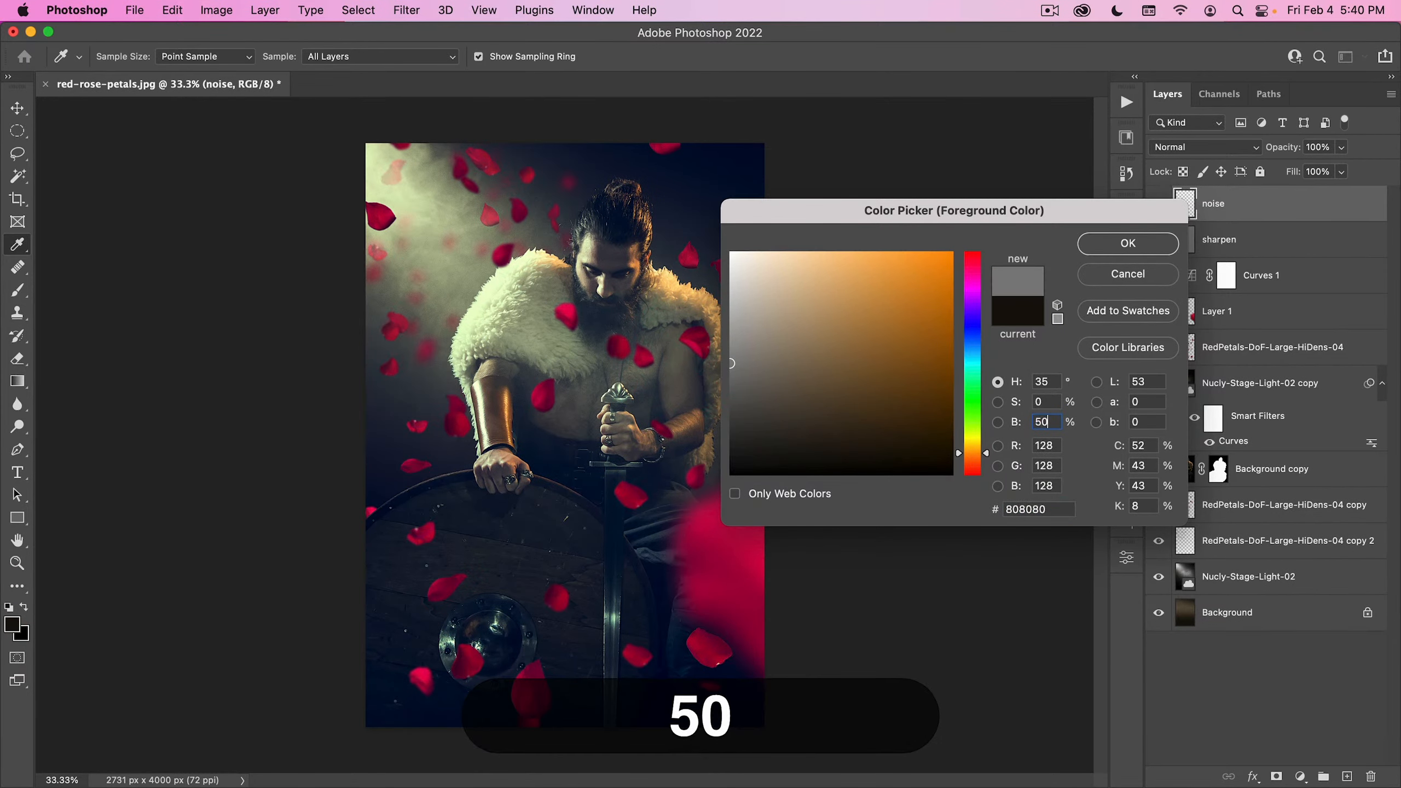
pyautogui.press('Return')
pyautogui.hotkey('alt', 'BackSpace')
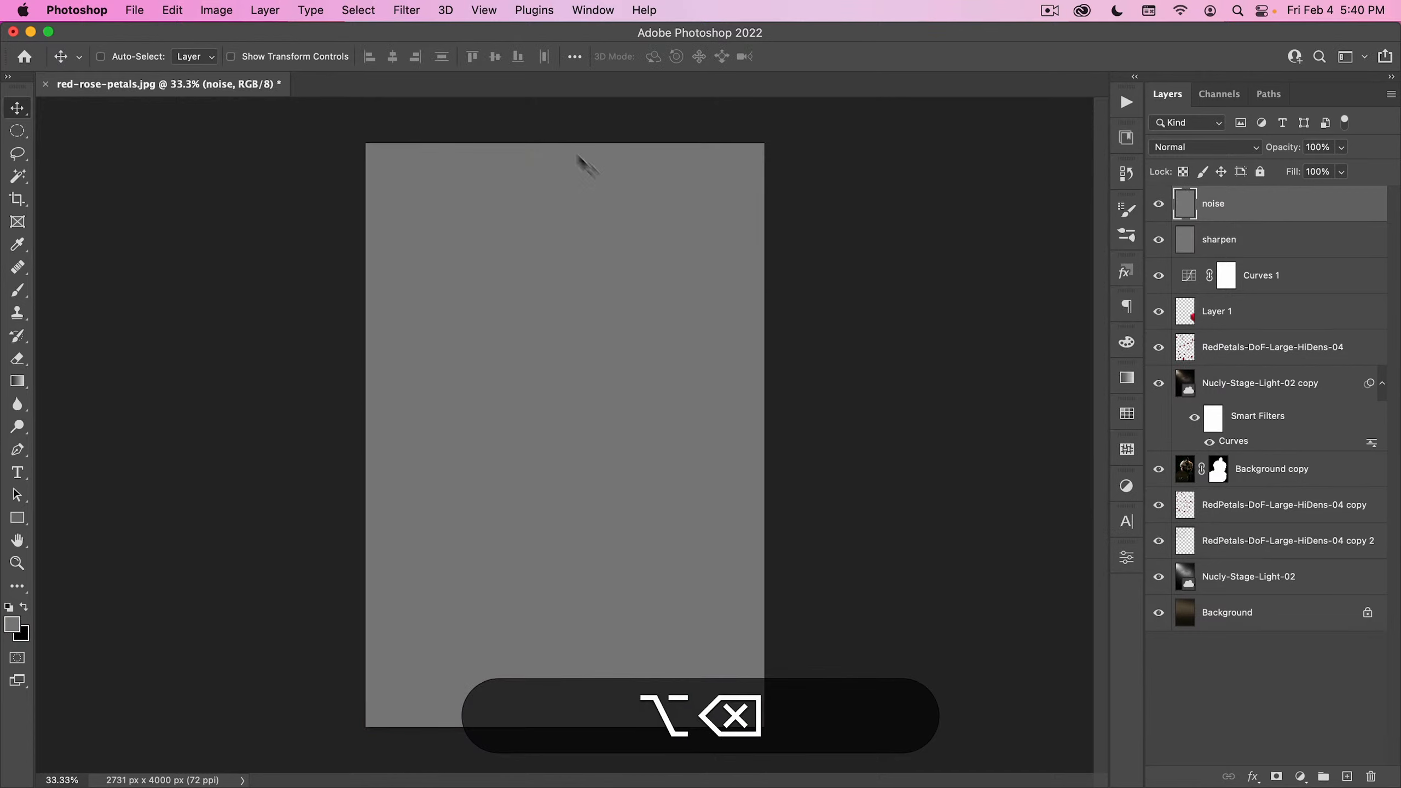
# - Apply the Add Noise filter to the gray layer at 50%, with Gaussian distribution and Monochromatic enabled
pyautogui.click(406, 10)
pyautogui.moveTo(435, 318)
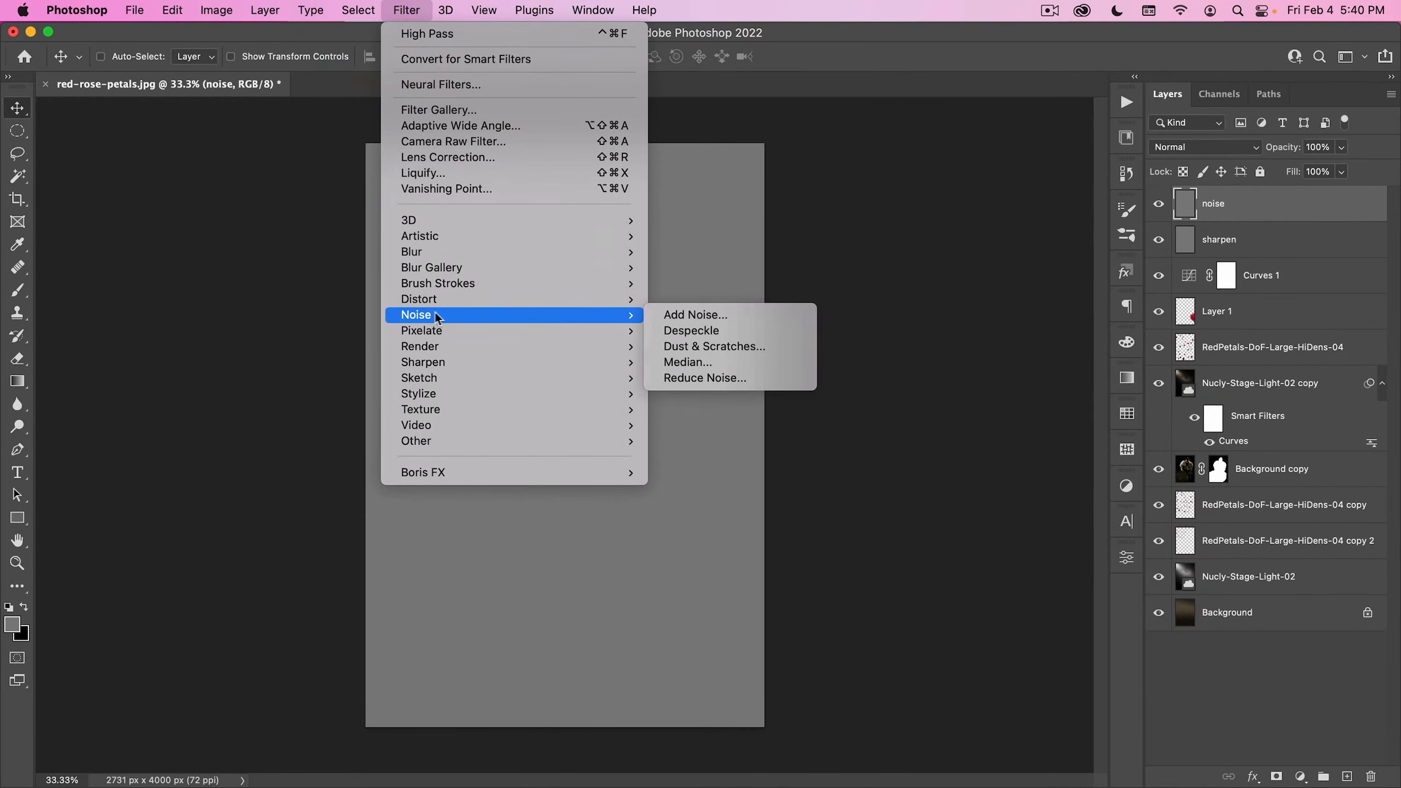
pyautogui.click(670, 315)
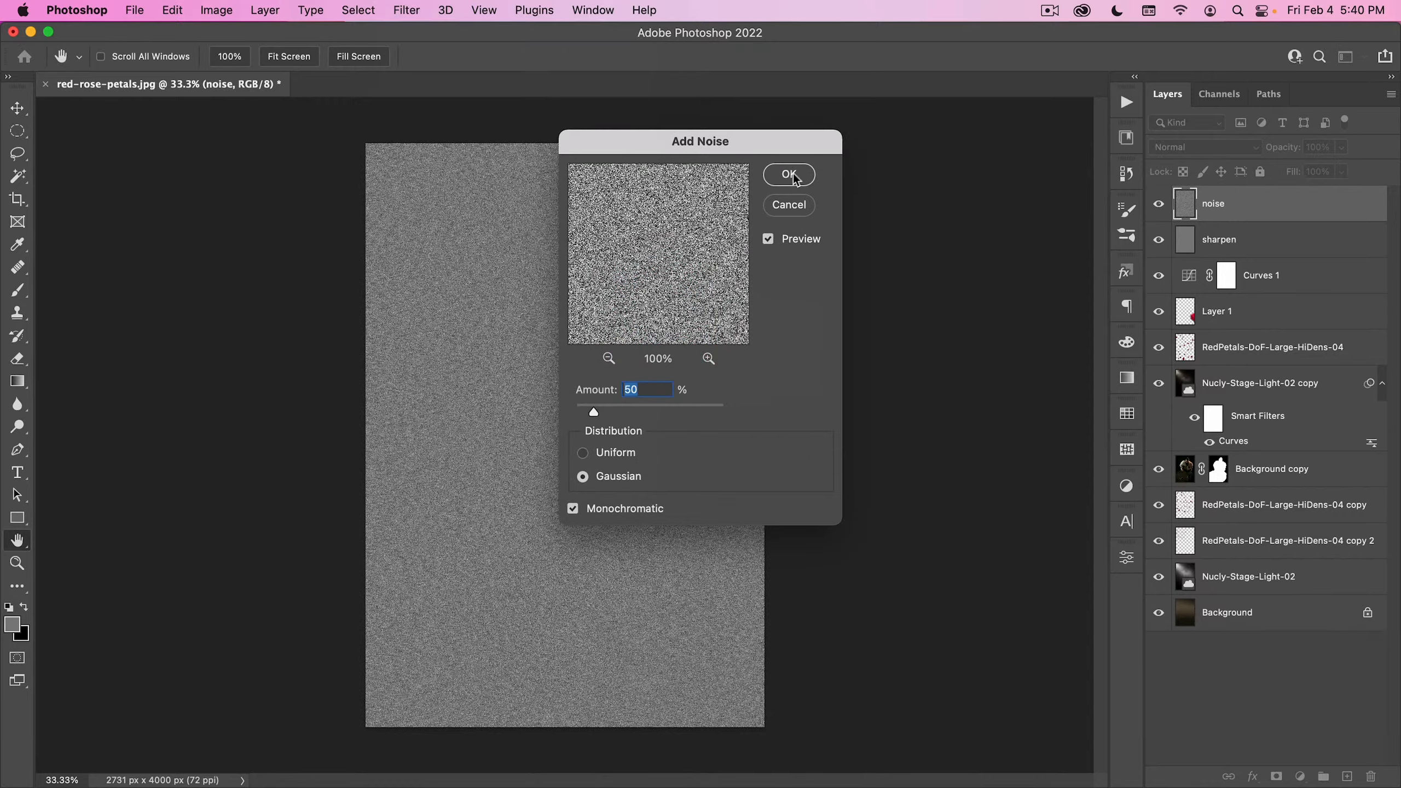
pyautogui.click(793, 177)
# - Soften the grain on the noise layer by applying the basic Blur filter three times
pyautogui.moveTo(485, 209); pyautogui.dragTo(636, 170)
pyautogui.click(401, 8)
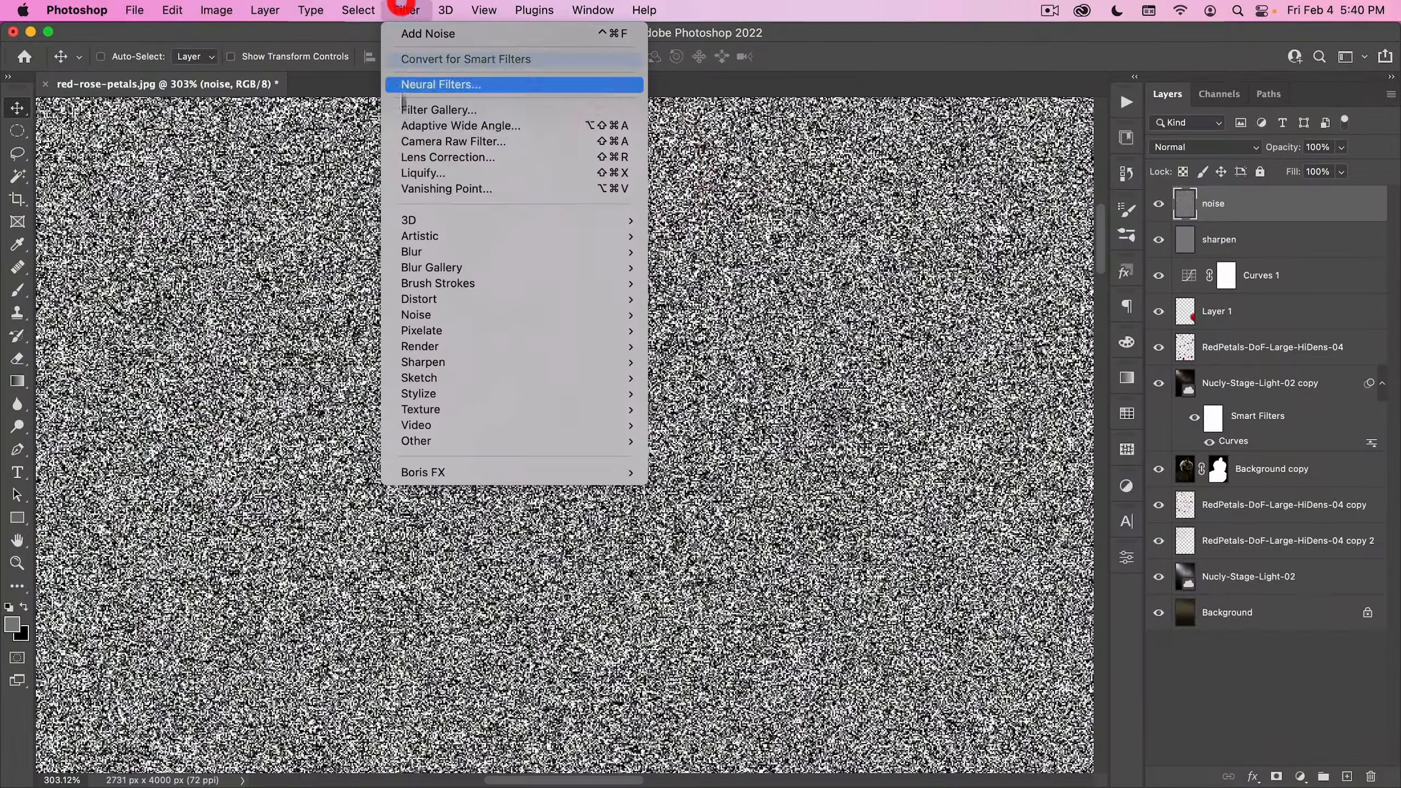
pyautogui.moveTo(607, 252)
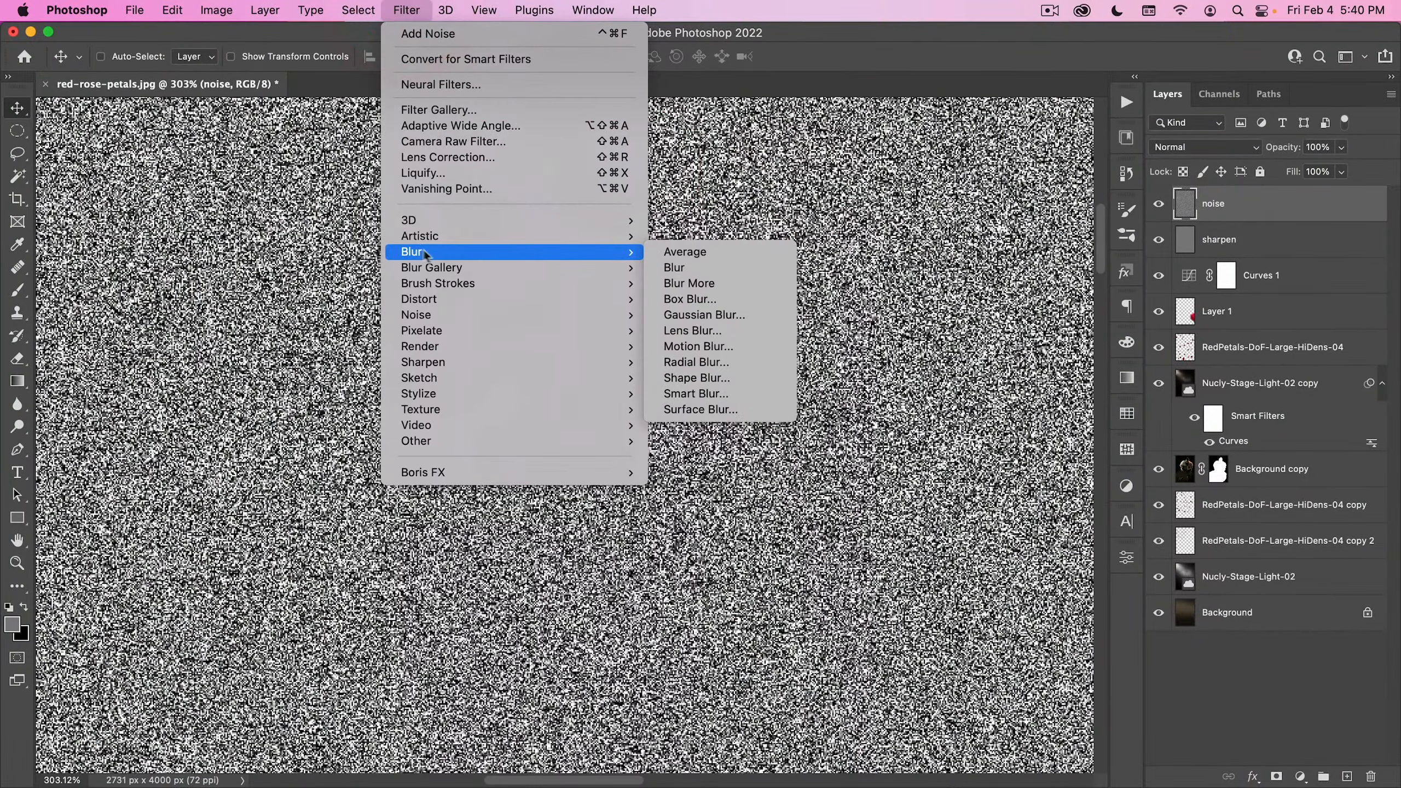
pyautogui.click(684, 268)
pyautogui.click(407, 10)
pyautogui.click(415, 33)
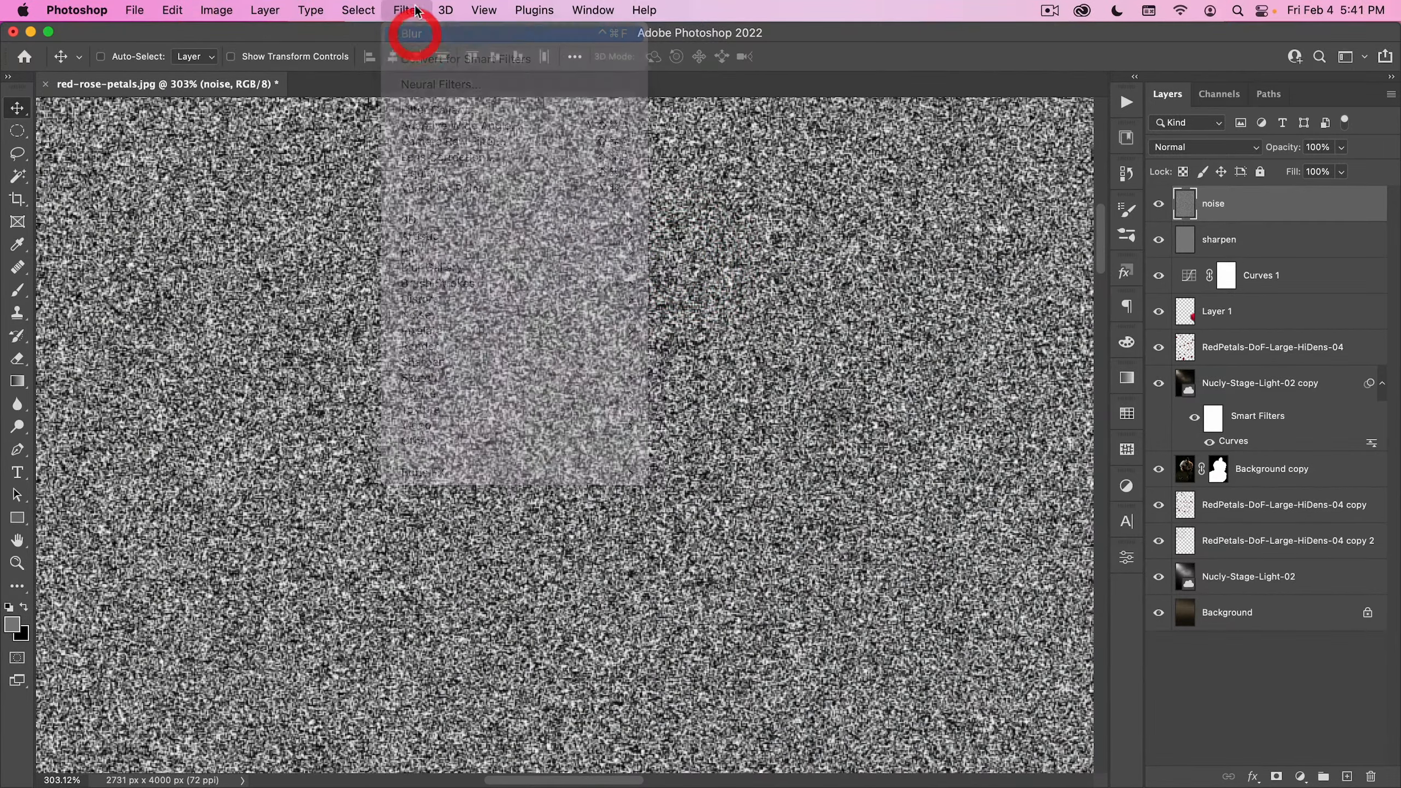
pyautogui.click(415, 10)
pyautogui.click(412, 35)
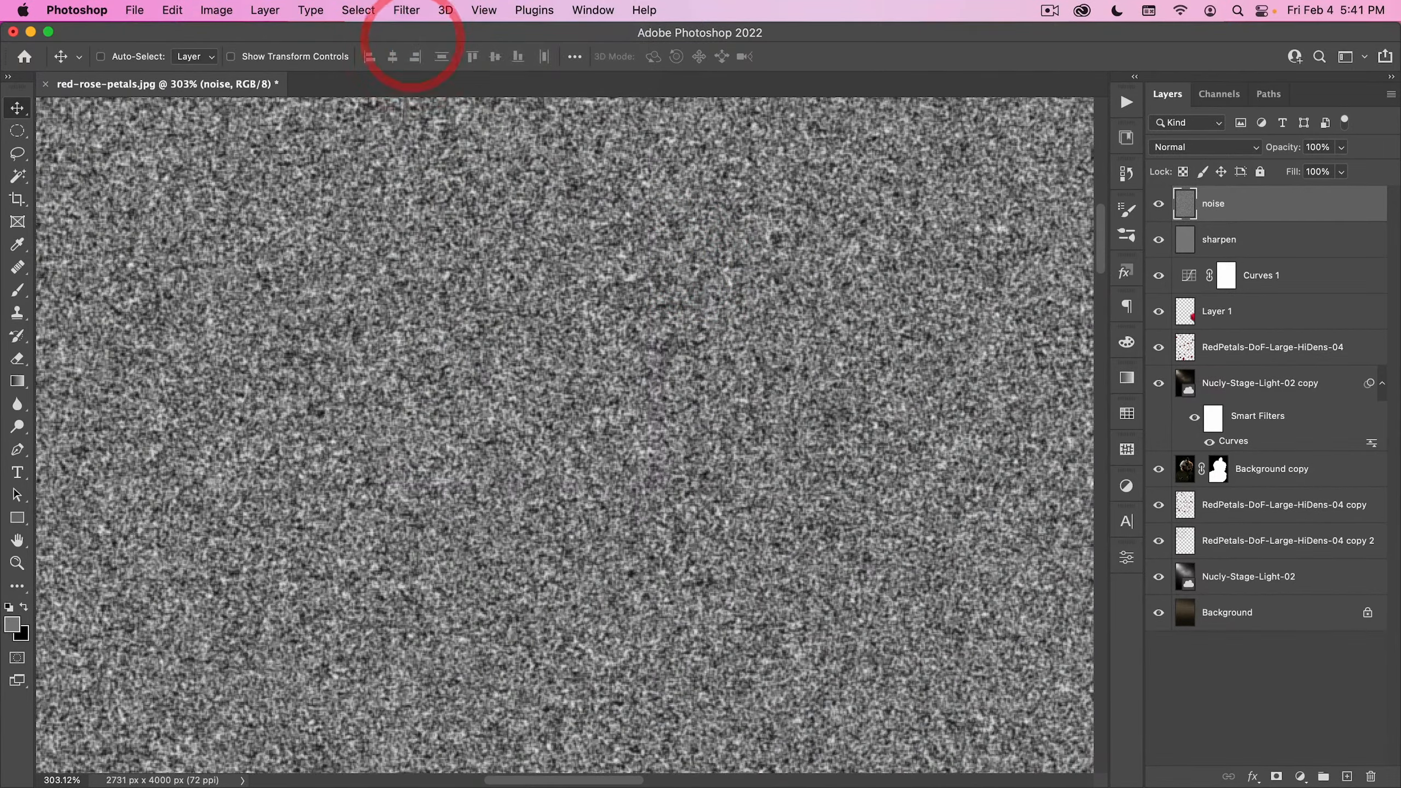
# - Blend the noise layer in Overlay mode and reduce its fill to 60%
pyautogui.click(1192, 147)
pyautogui.click(1199, 375)
pyautogui.press('super+0')
pyautogui.moveTo(647, 389); pyautogui.dragTo(616, 416)
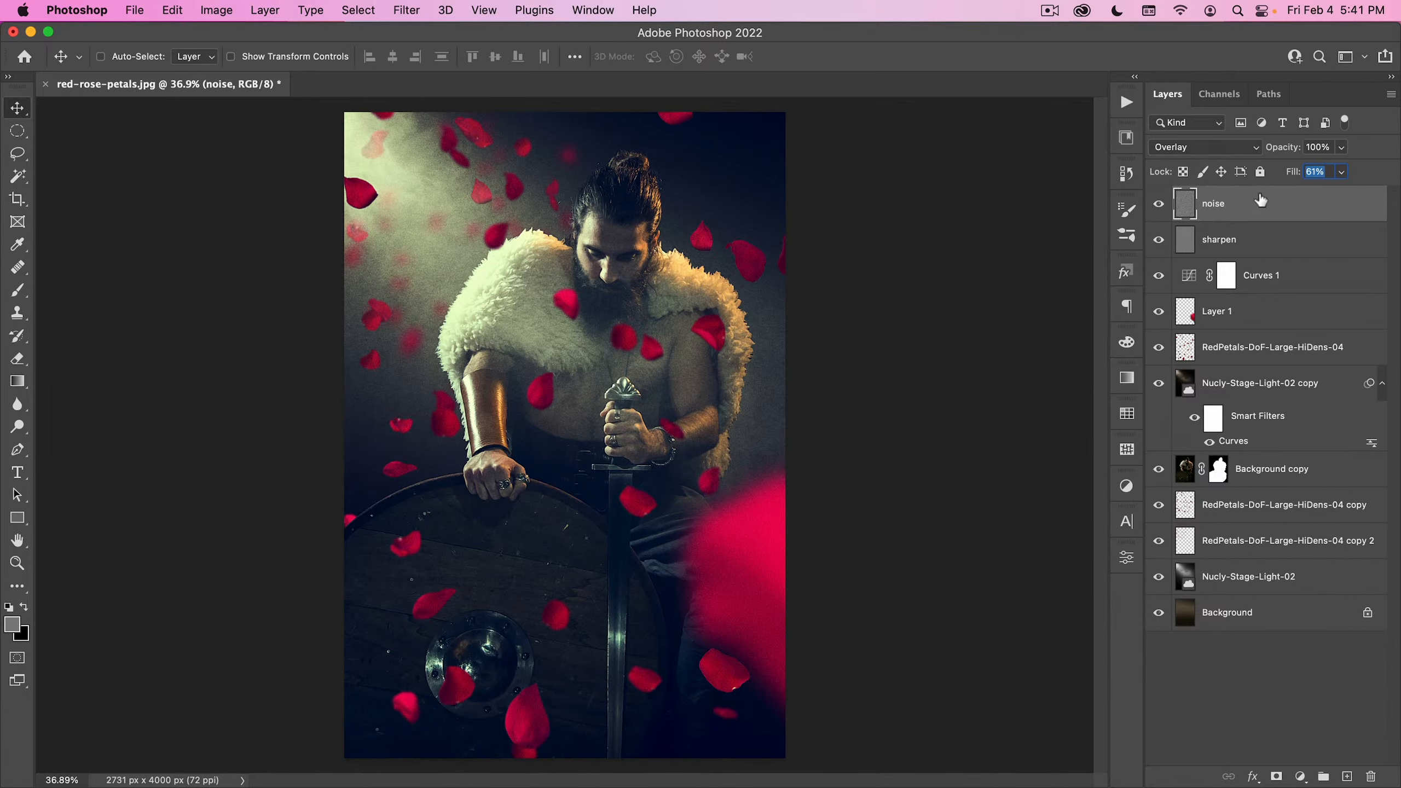
pyautogui.moveTo(827, 477); pyautogui.dragTo(804, 499)
pyautogui.moveTo(682, 500)
pyautogui.mouseDown()
pyautogui.moveTo(693, 461)
pyautogui.moveTo(687, 482)
pyautogui.mouseUp()
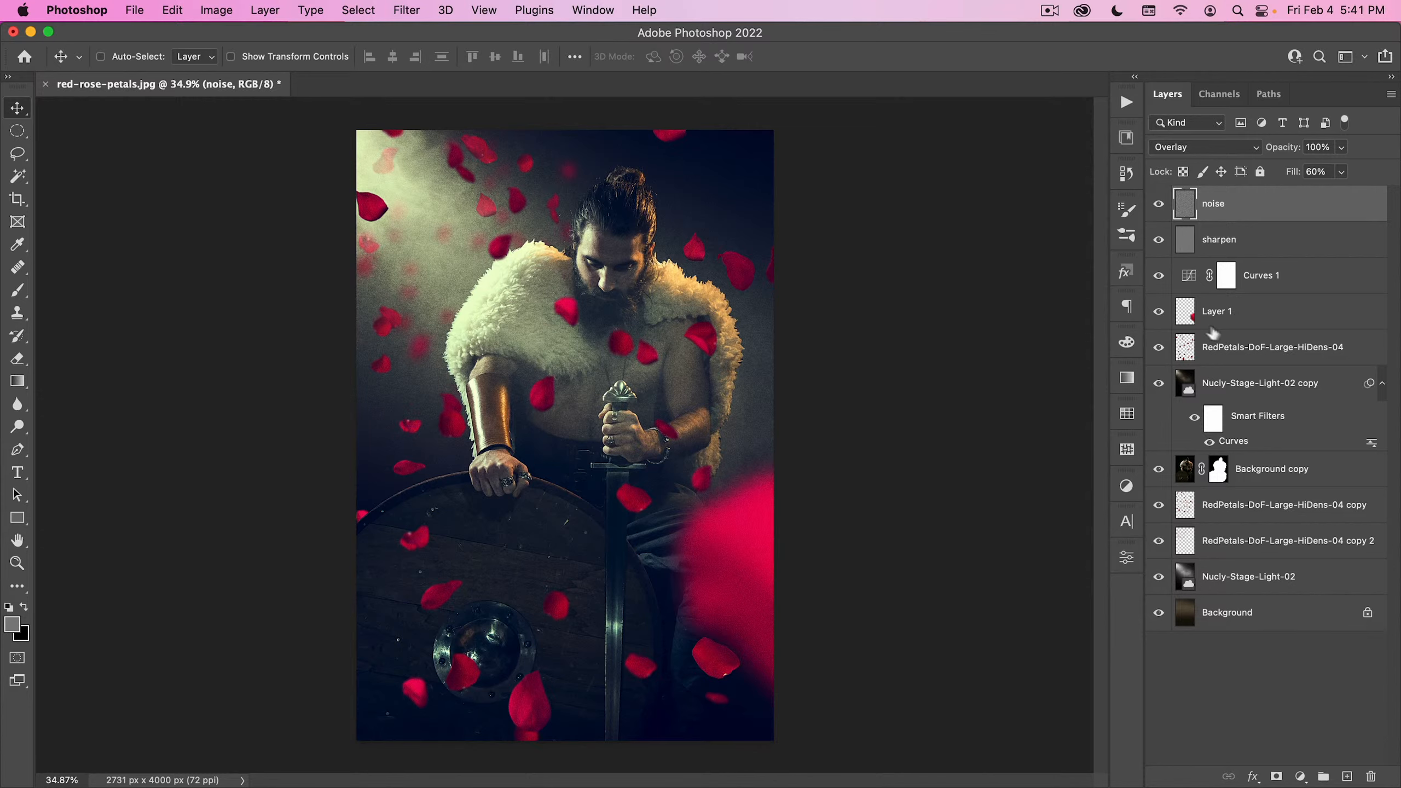
# - Adjust the large blurred foreground petal on Layer 1 with Hue/Saturation, using hue +12 and saturation -34
pyautogui.click(1218, 327)
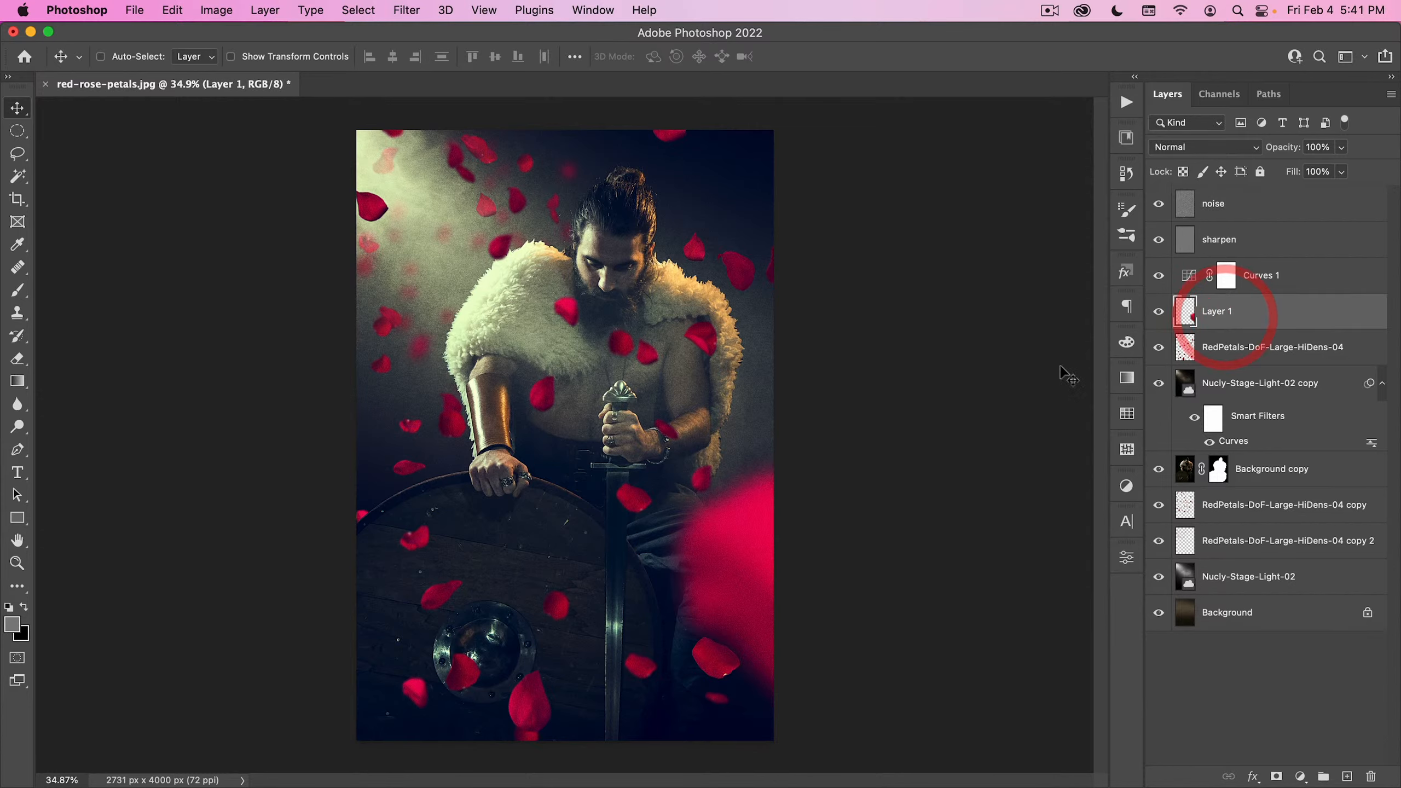
pyautogui.press('super+u')
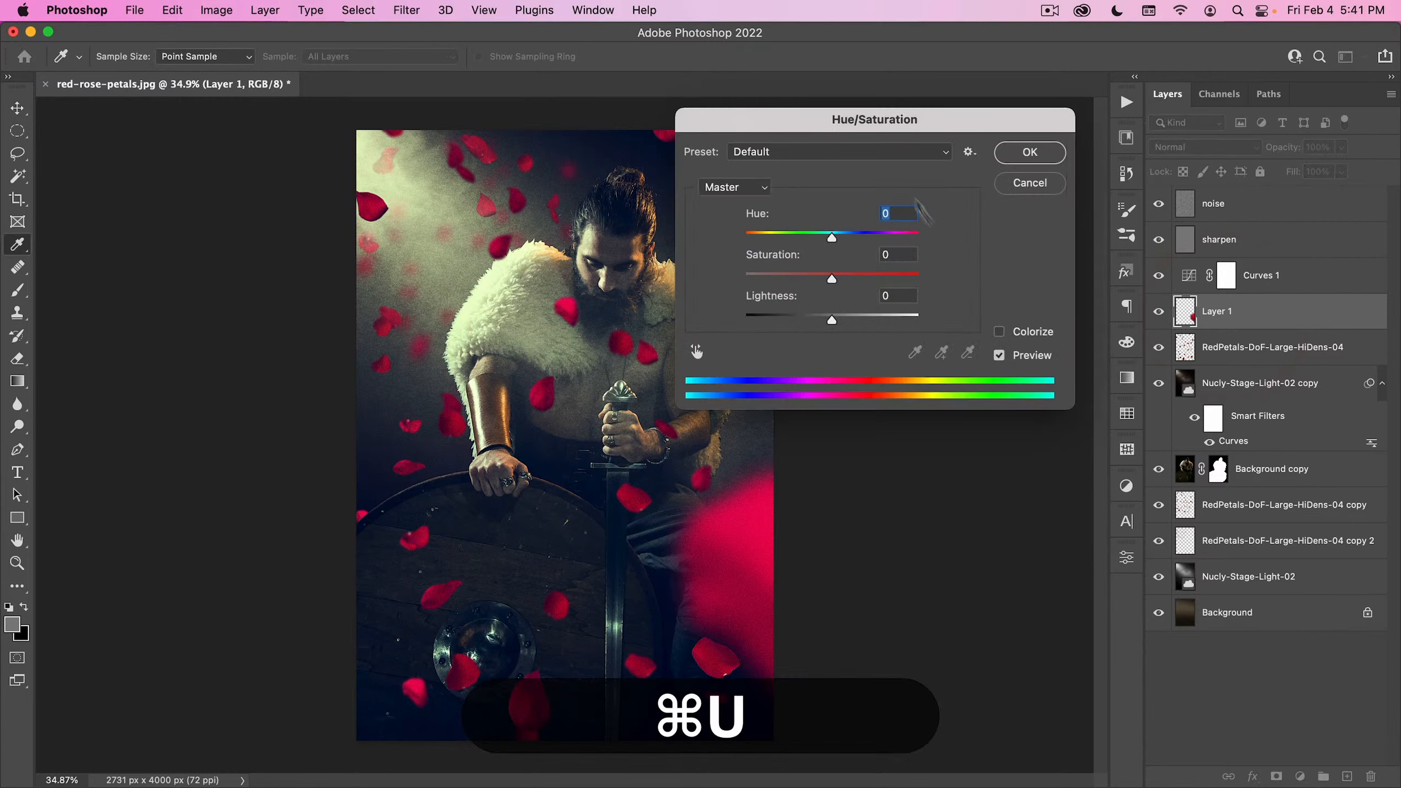
pyautogui.moveTo(900, 118); pyautogui.dragTo(1046, 195)
pyautogui.moveTo(977, 313)
pyautogui.mouseDown()
pyautogui.moveTo(960, 319)
pyautogui.moveTo(1018, 316)
pyautogui.moveTo(937, 353)
pyautogui.moveTo(987, 314)
pyautogui.mouseUp()
pyautogui.click(977, 352)
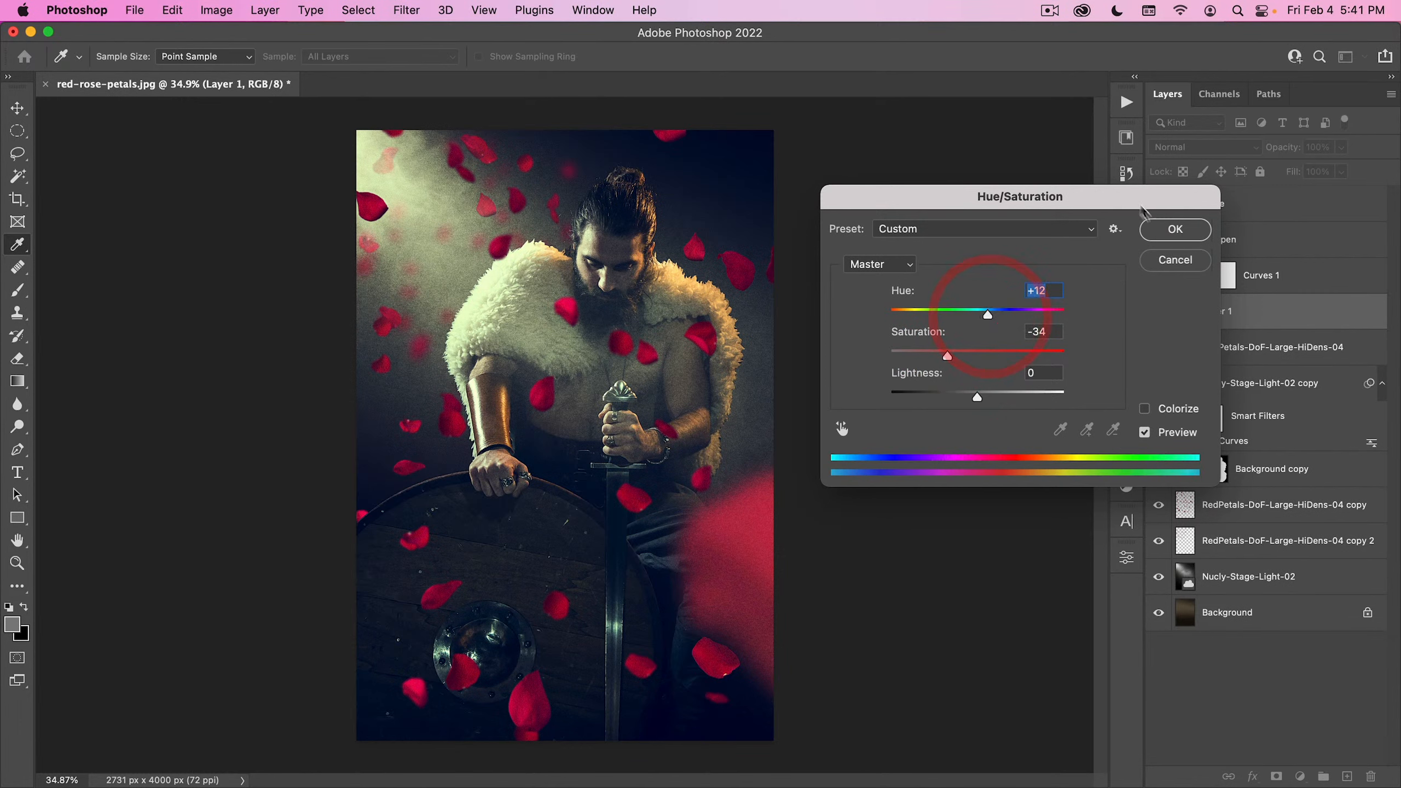
pyautogui.moveTo(1144, 199); pyautogui.dragTo(1114, 194)
pyautogui.click(1155, 222)
# - Reapply the last Hue/Saturation settings, hue +12 and saturation -34, to the RedPetals-DoF-Large-HiDens-04 layer
pyautogui.click(1216, 347)
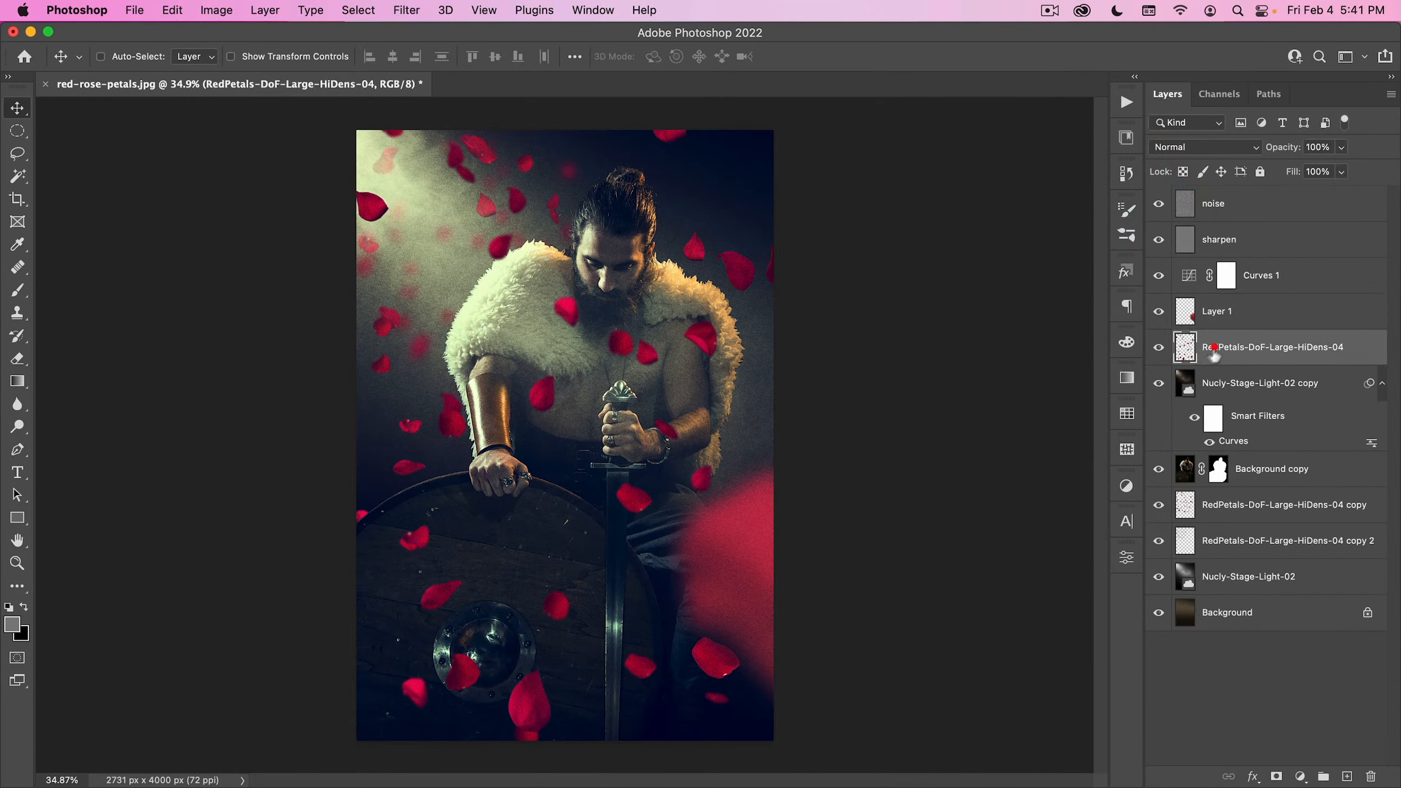
pyautogui.click(370, 10)
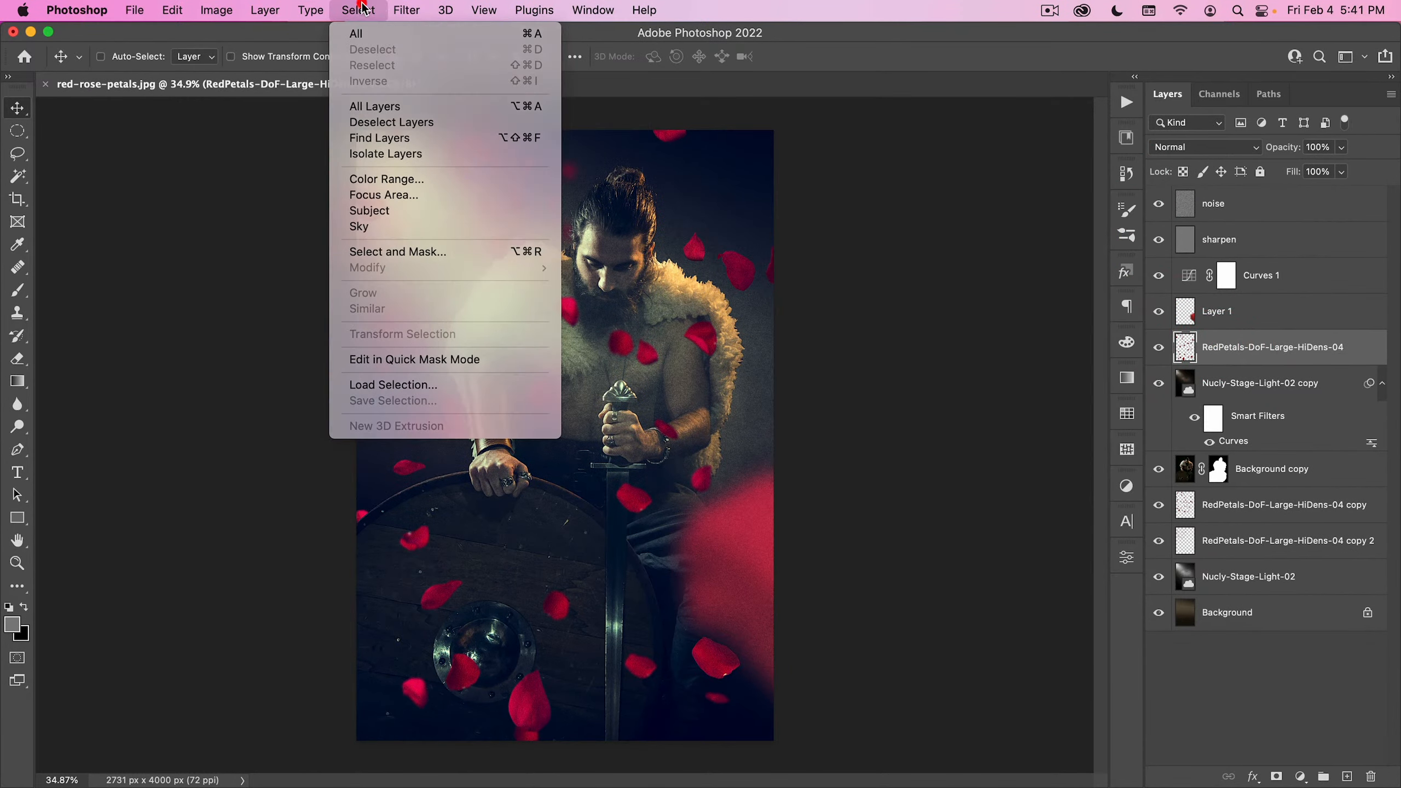
pyautogui.click(362, 7)
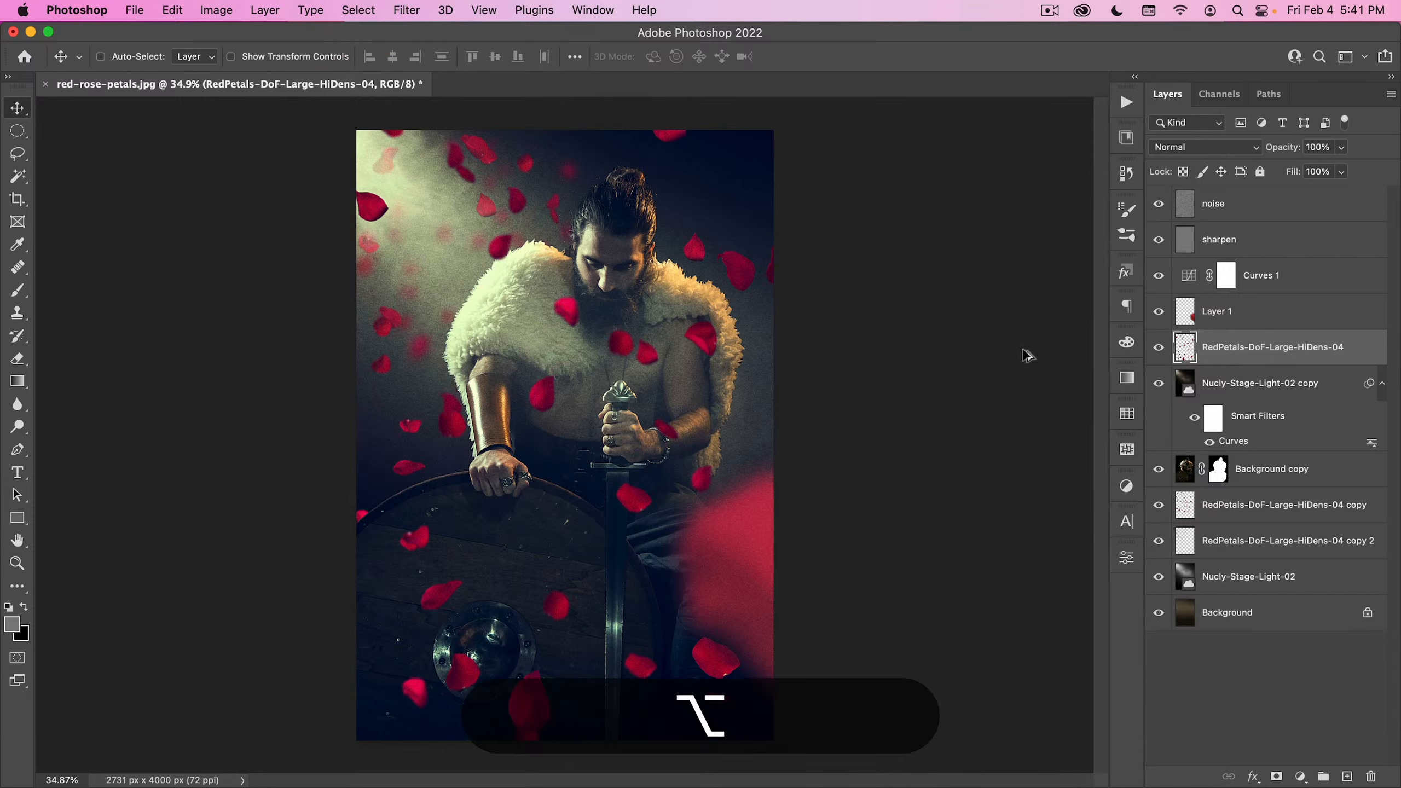
pyautogui.press('alt+super+u')
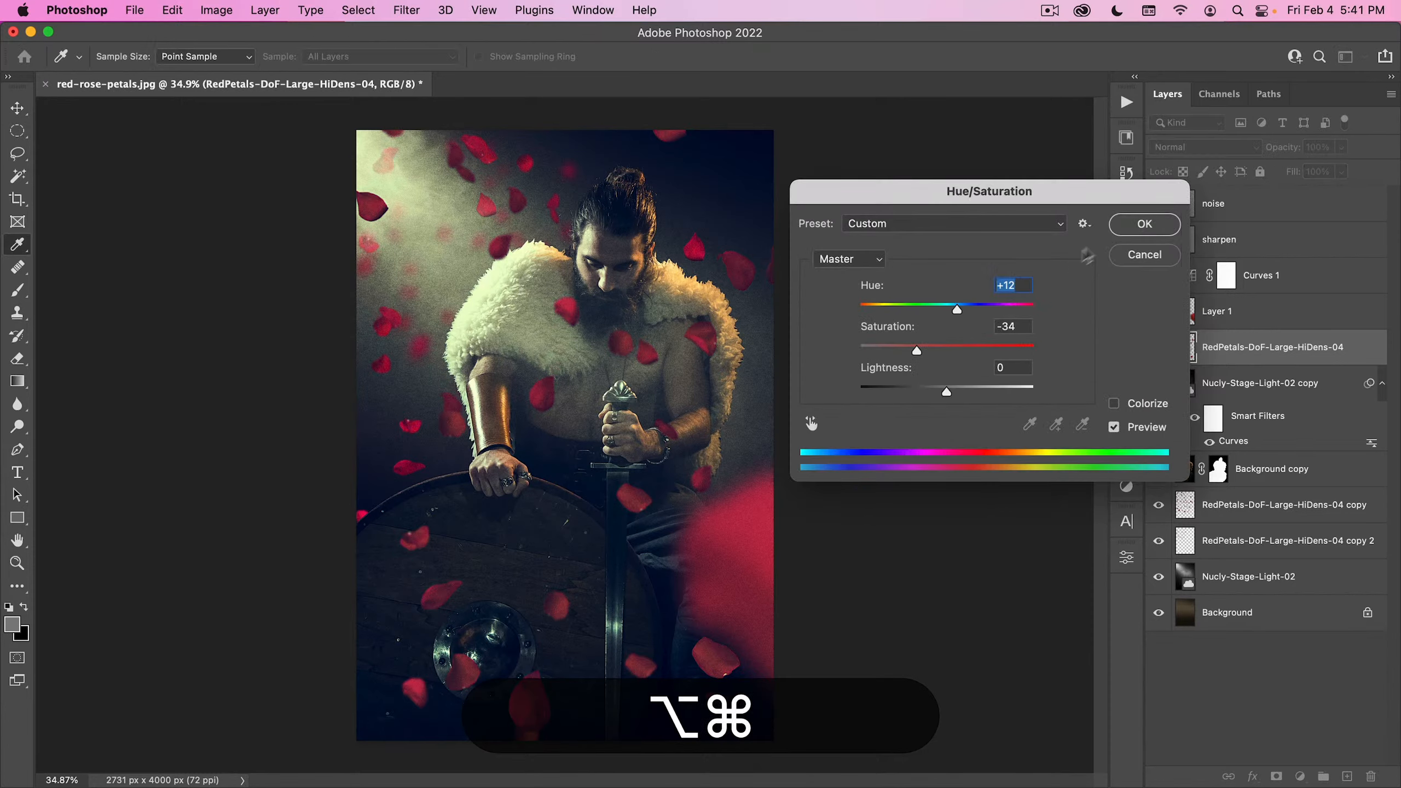
pyautogui.click(1144, 223)
# - Reapply the hue +12 and saturation -34 adjustment to the two RedPetals-DoF-Large-HiDens-04 copy layers behind the man
pyautogui.click(1231, 506)
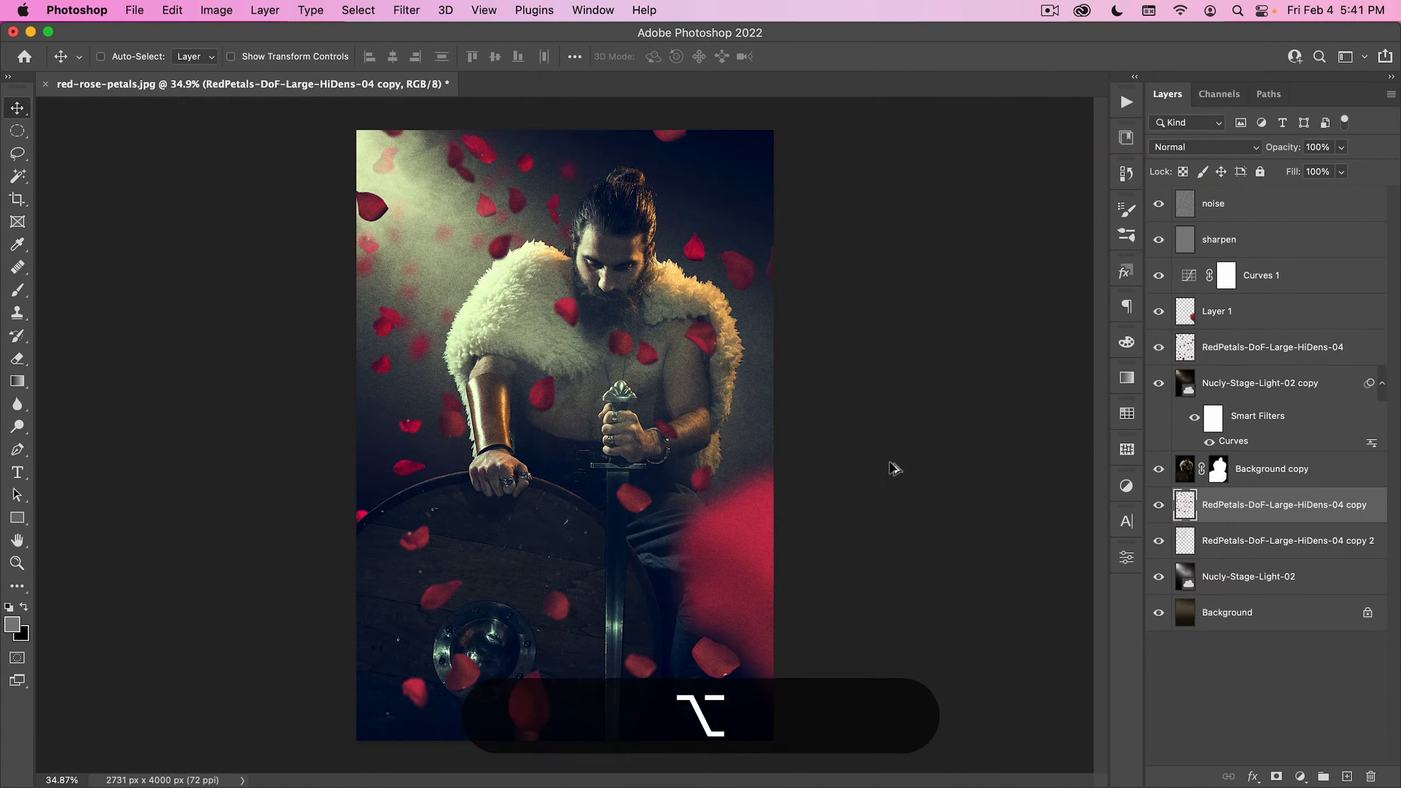
pyautogui.press('alt+super+u')
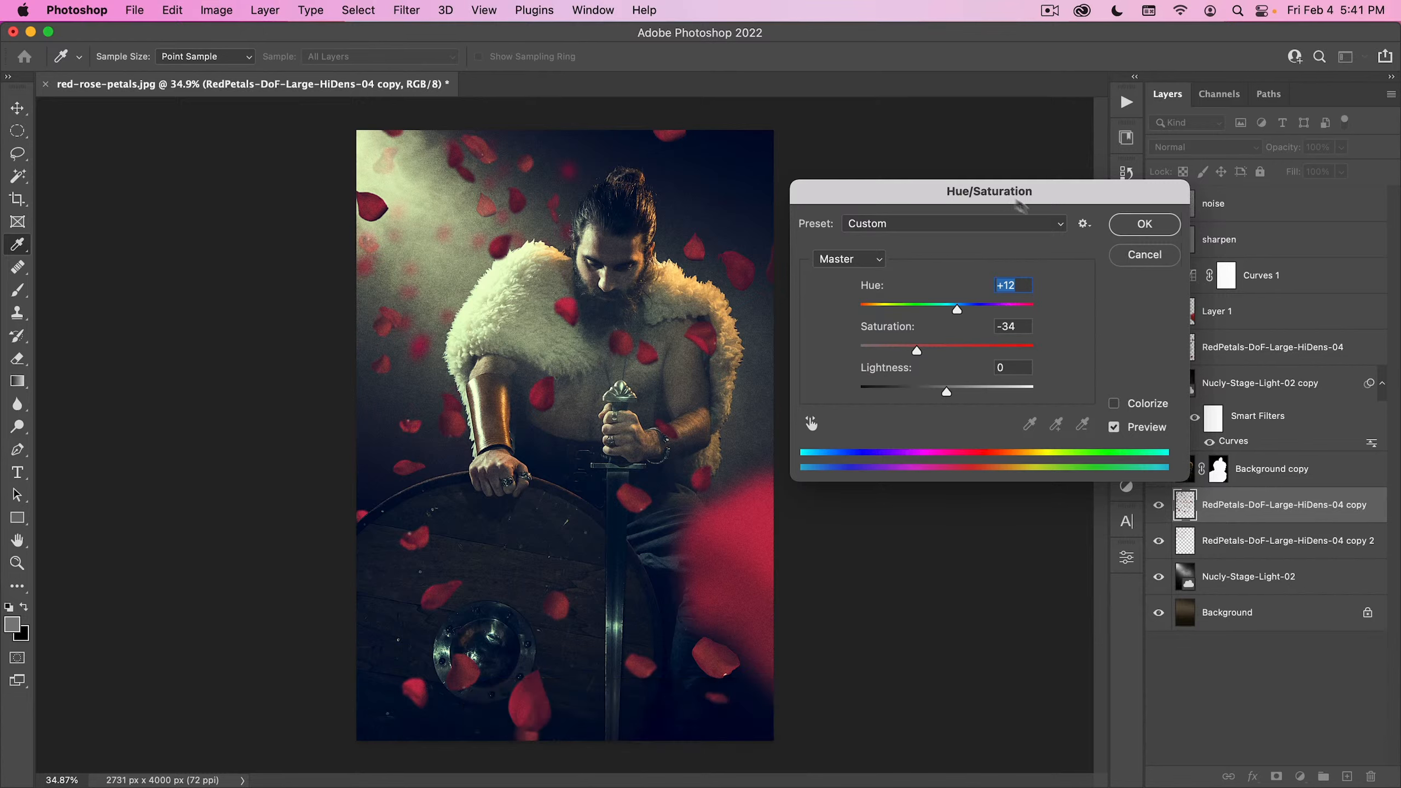
pyautogui.click(1145, 225)
pyautogui.click(1240, 547)
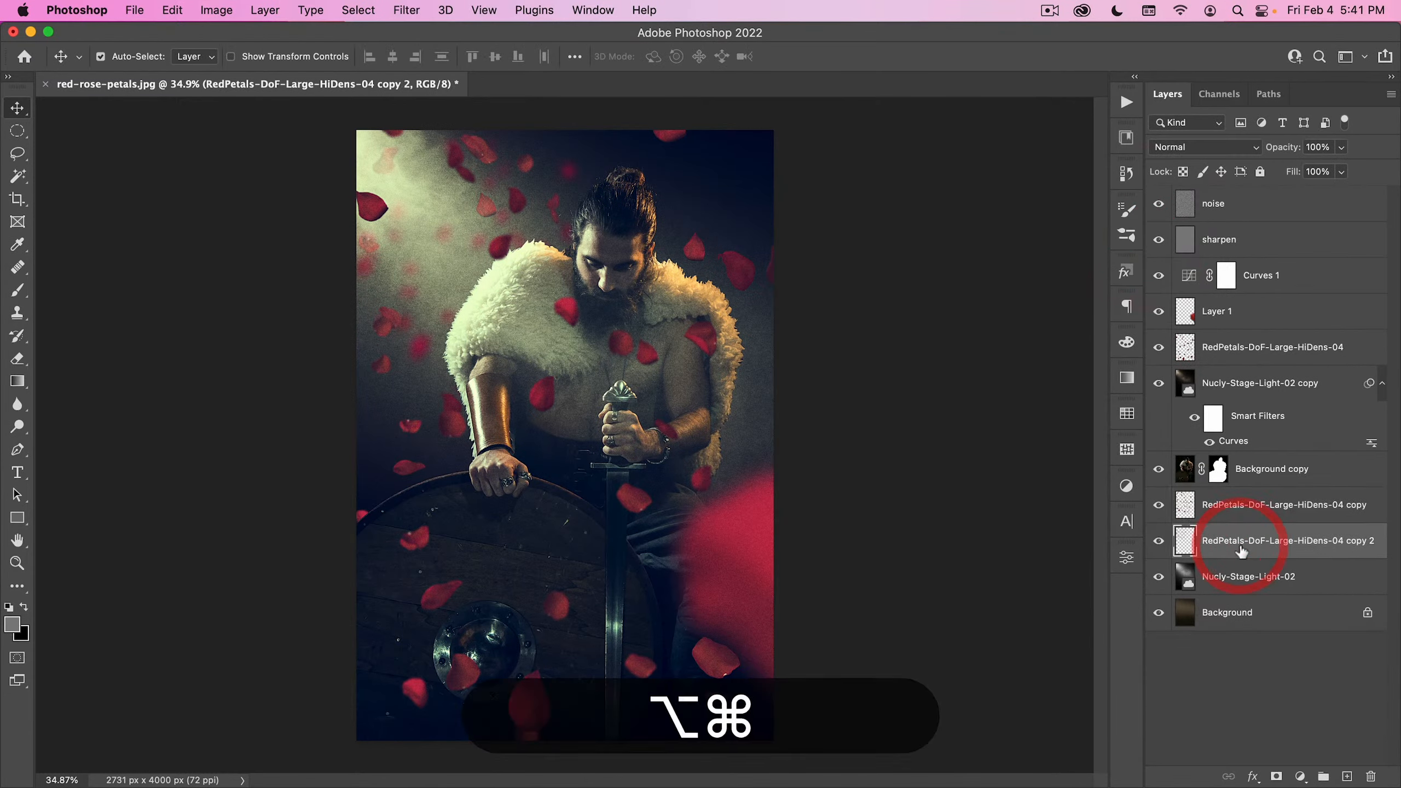
pyautogui.press('alt+super+u')
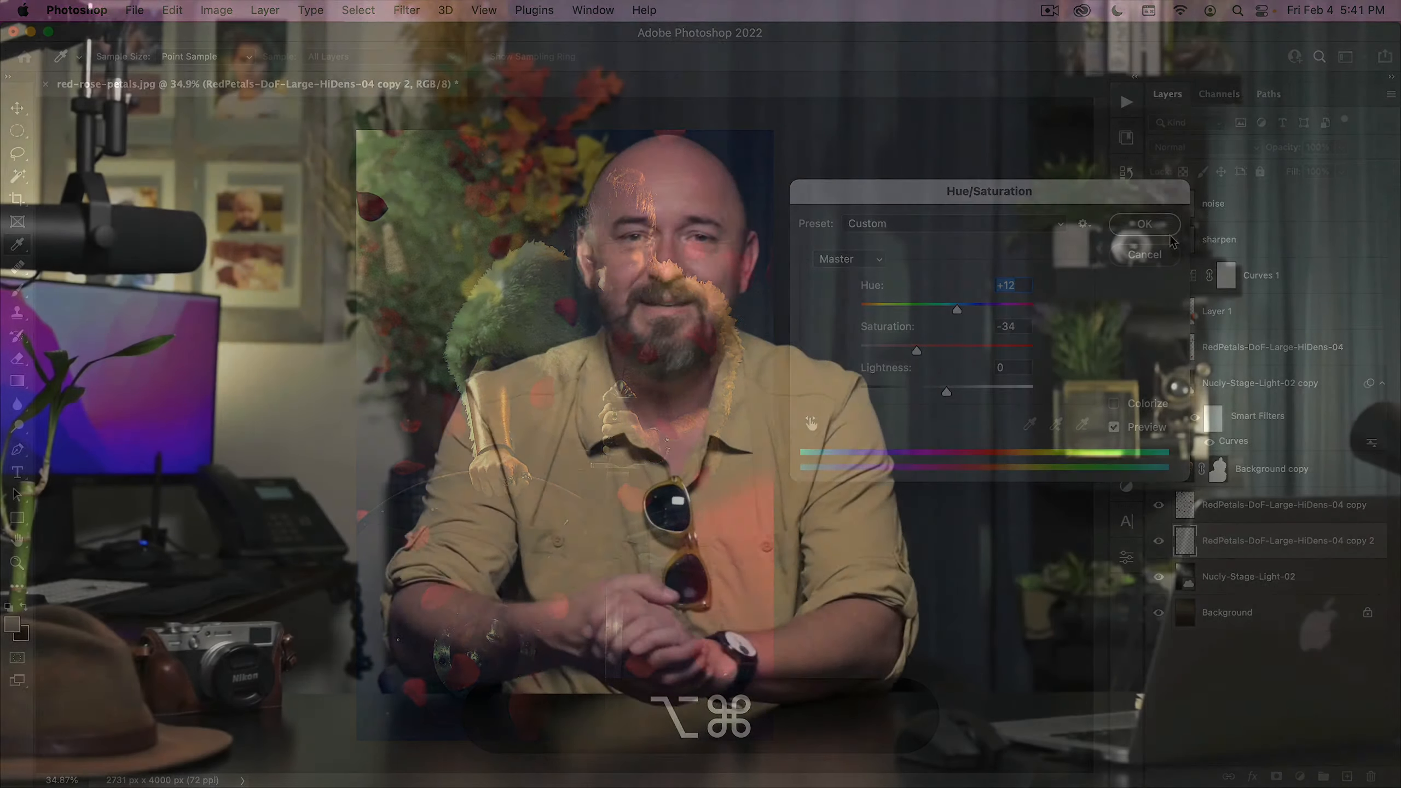